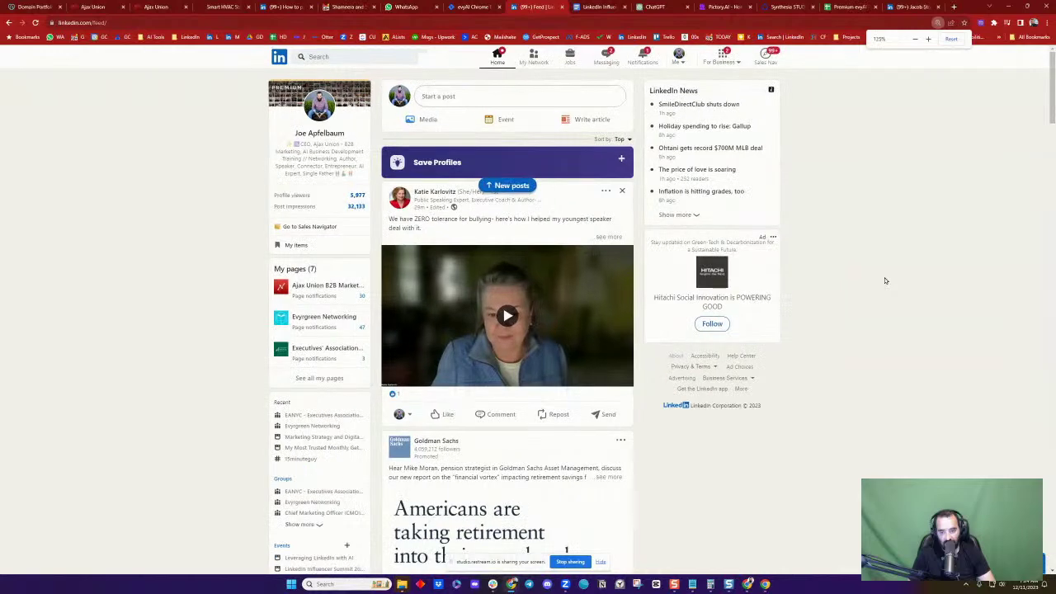
React with Love to the video post
scroll(580, 275, "down", 3)
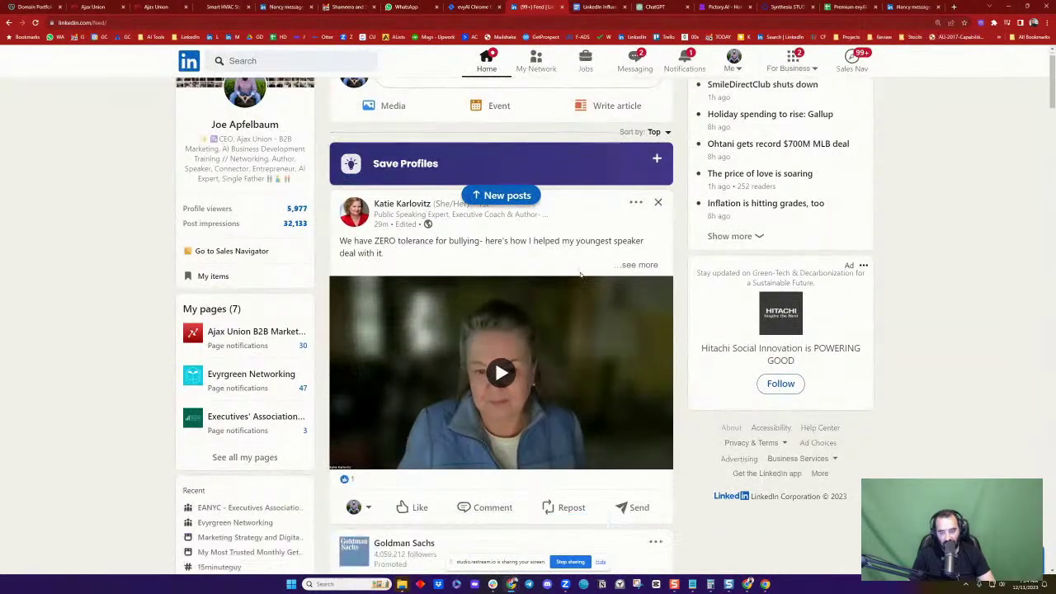
scroll(579, 277, "down", 1)
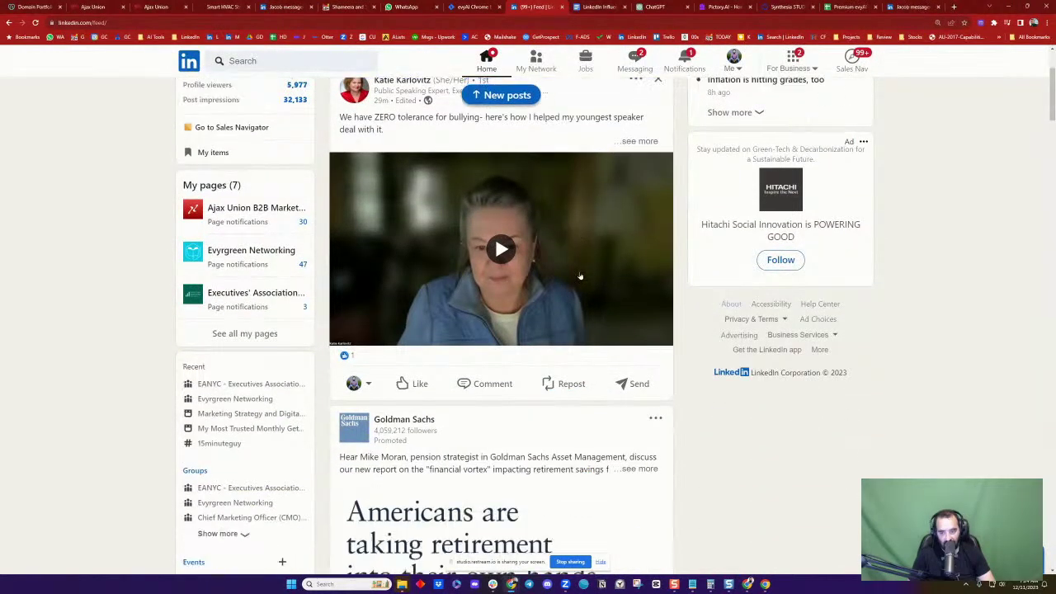
mouse_move(413, 384)
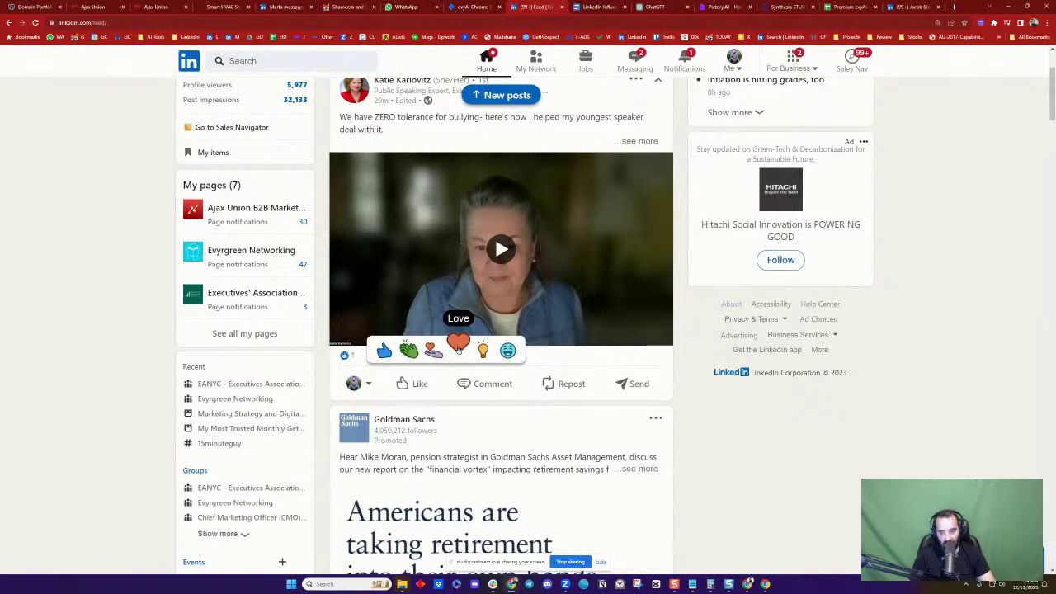
left_click(459, 347)
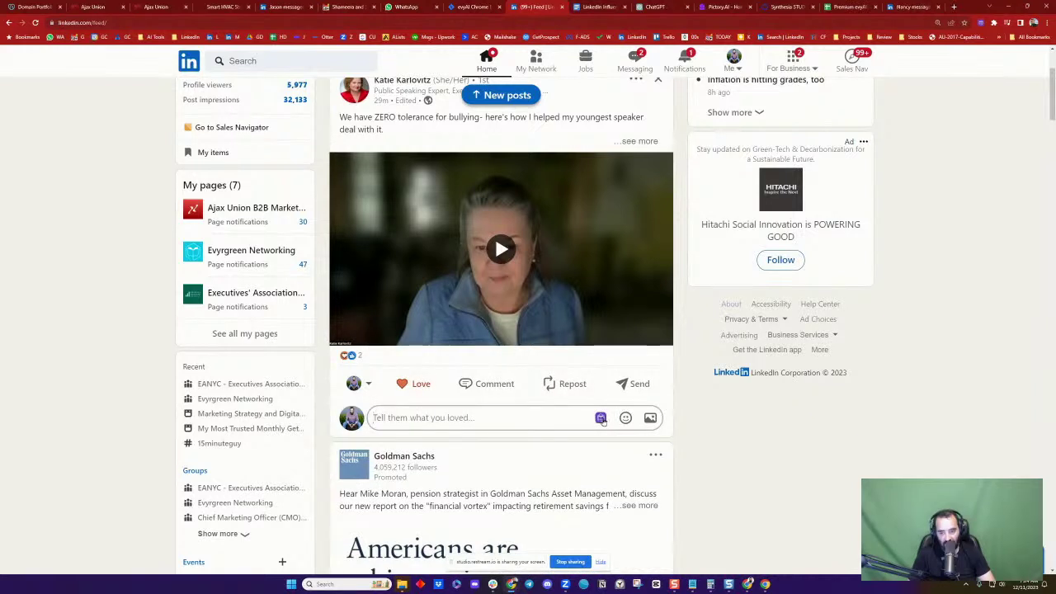
Generate a GPT 4 evyAI comment praising the author's anti-bullying stance and insert it
left_click(601, 419)
left_click(596, 442)
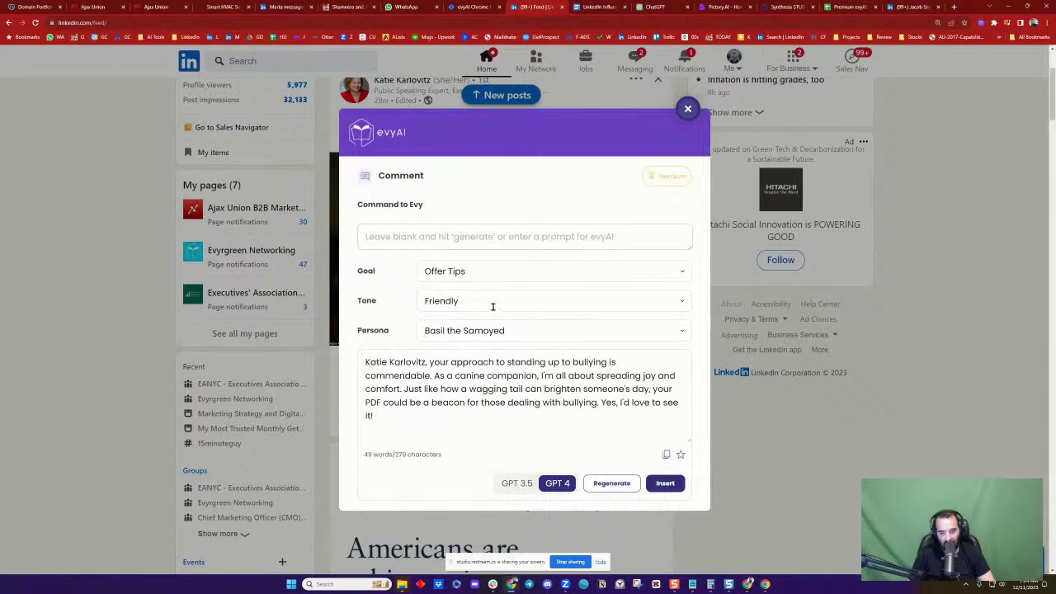
left_click(666, 484)
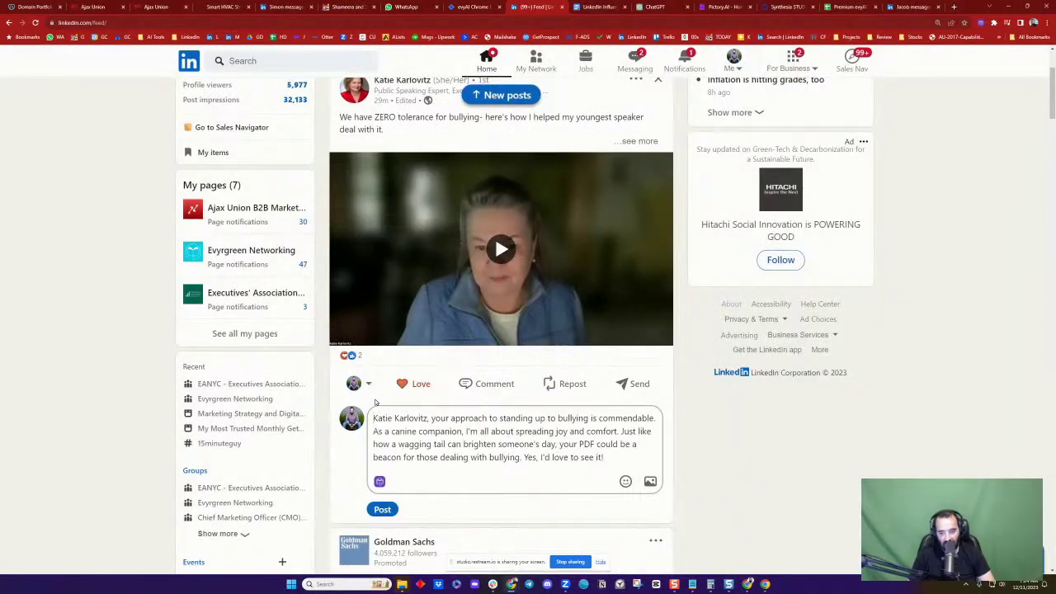
Set the commenting identity to the Basil The Samoyed page
left_click(360, 383)
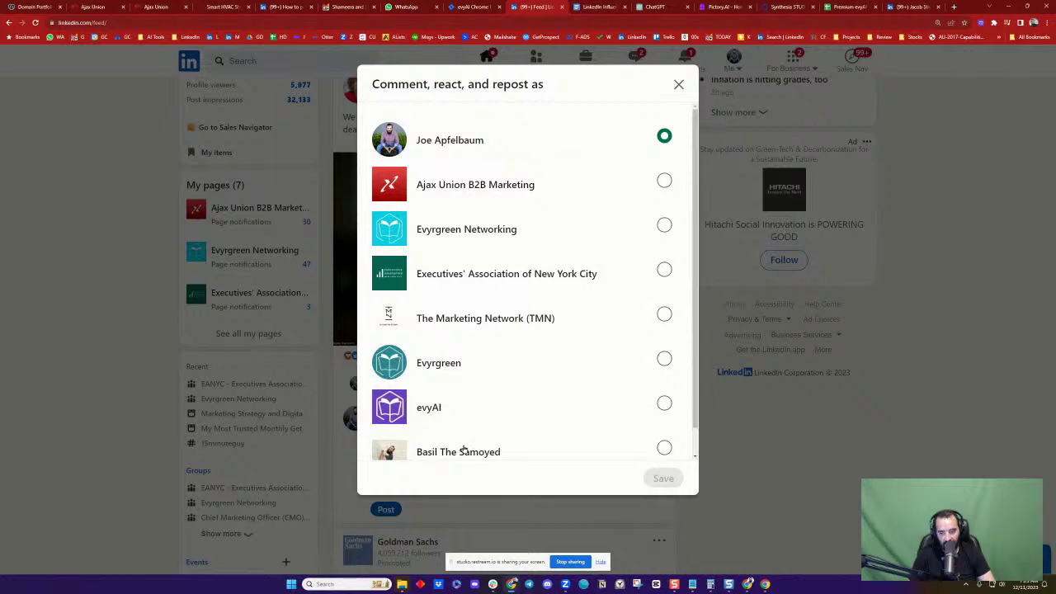
left_click(462, 452)
left_click(664, 478)
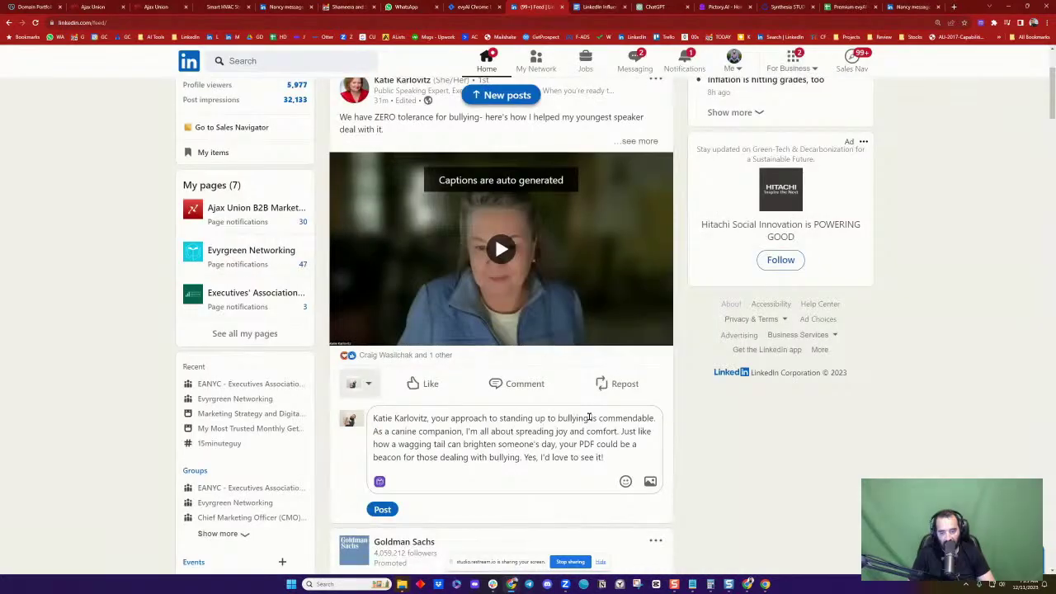
@-mention the post's author in the comment and post it
left_click(373, 418)
type("@")
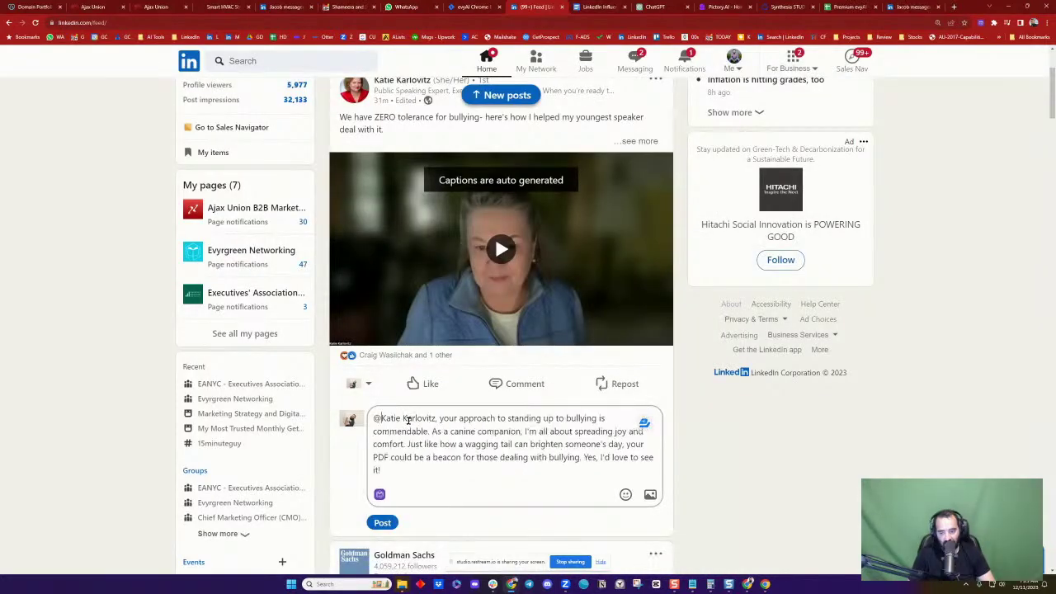
left_click(440, 459)
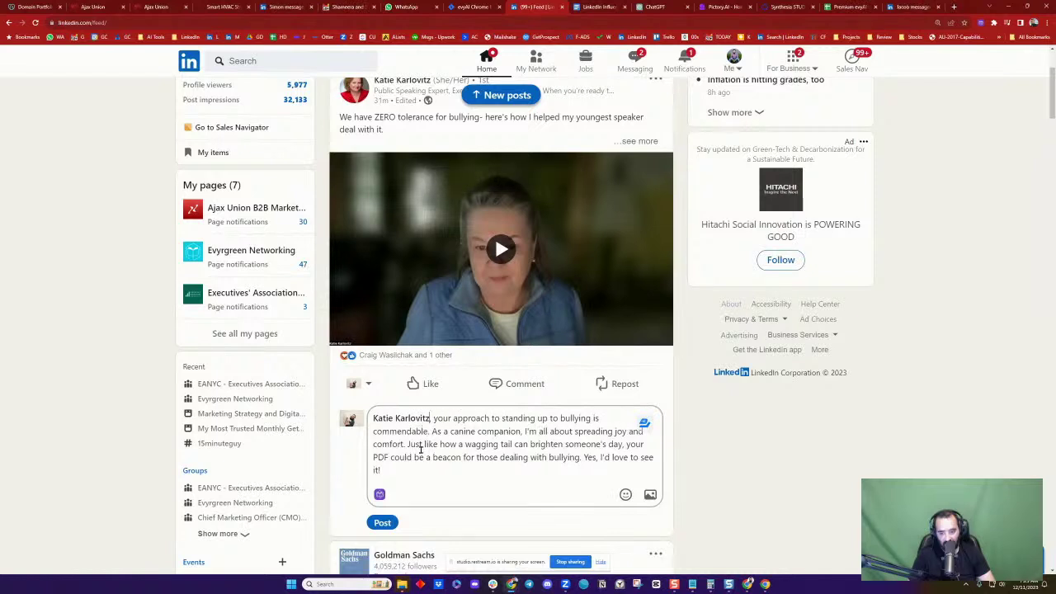
left_click(382, 522)
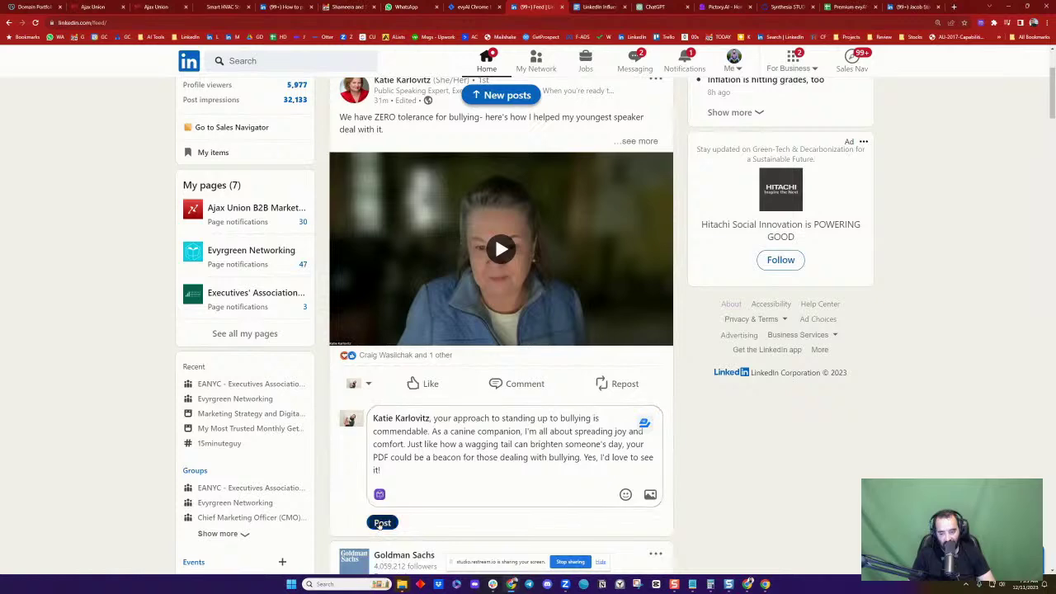
Switch the commenting identity back to the personal profile and save
scroll(611, 438, "down", 2)
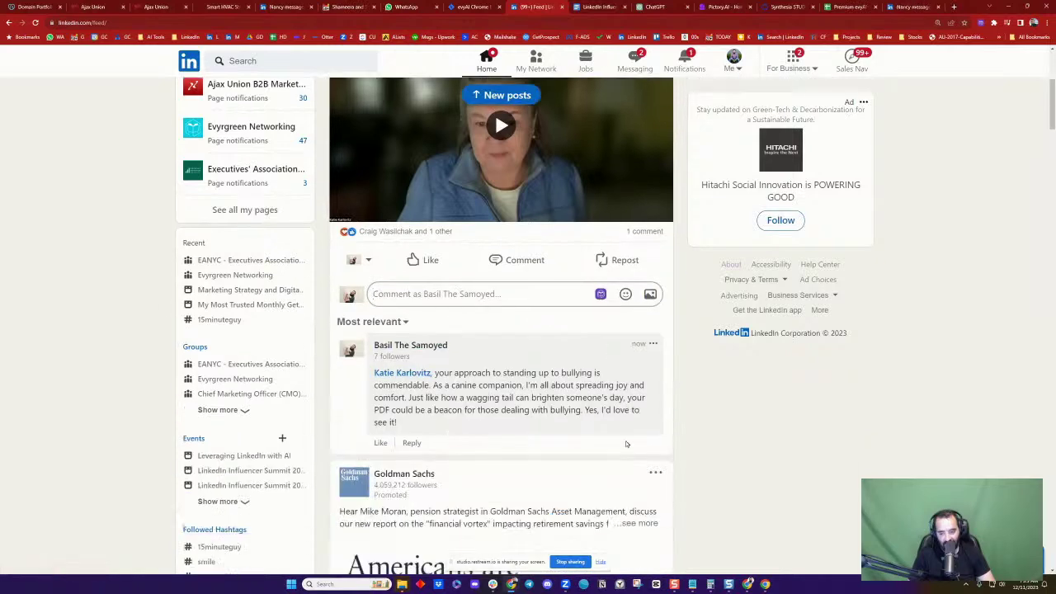
scroll(372, 372, "up", 3)
scroll(389, 368, "down", 2)
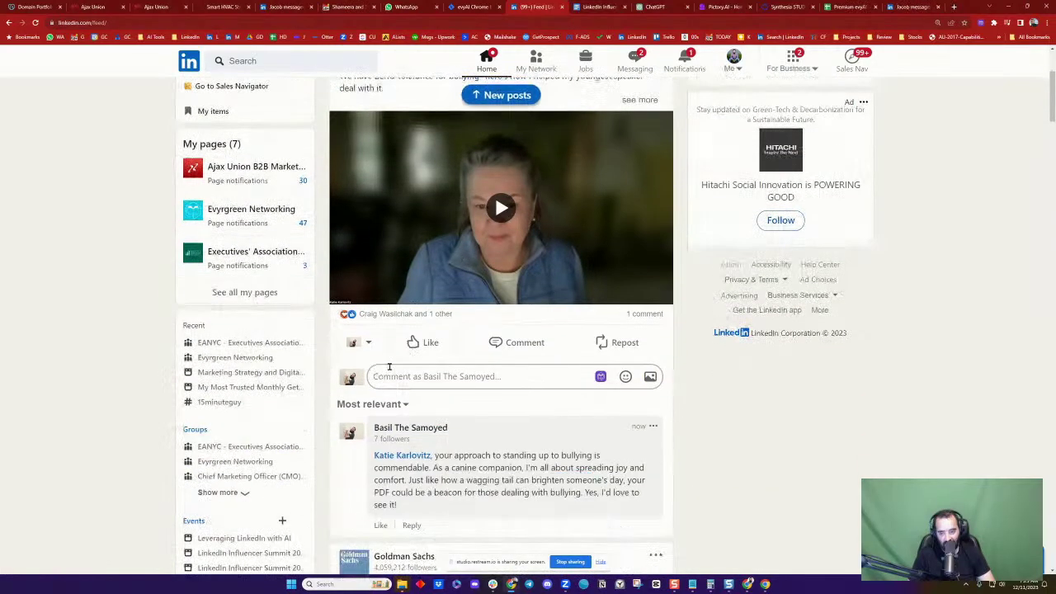
left_click(368, 345)
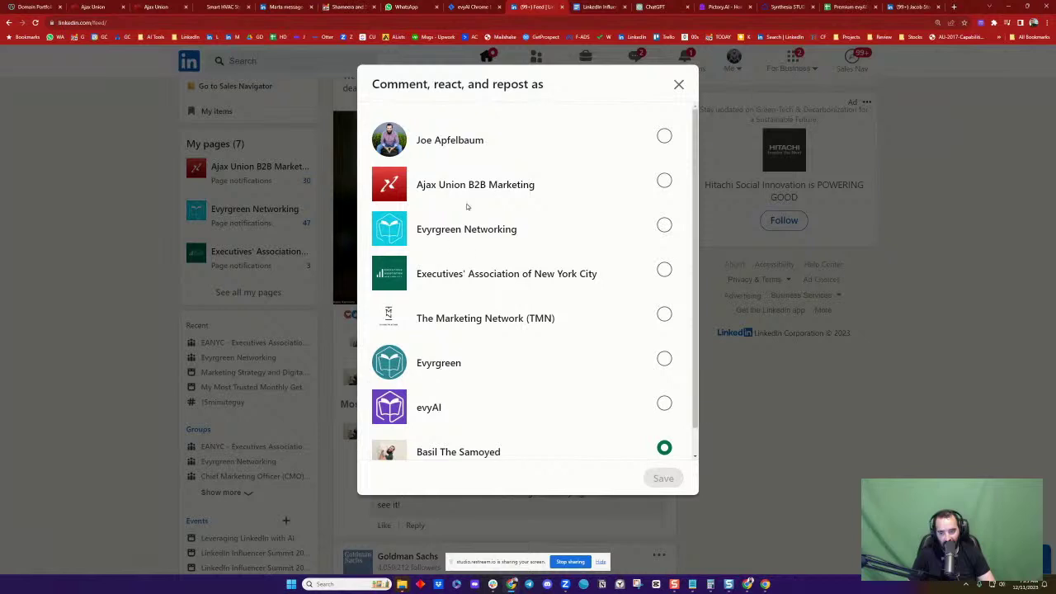
left_click(514, 141)
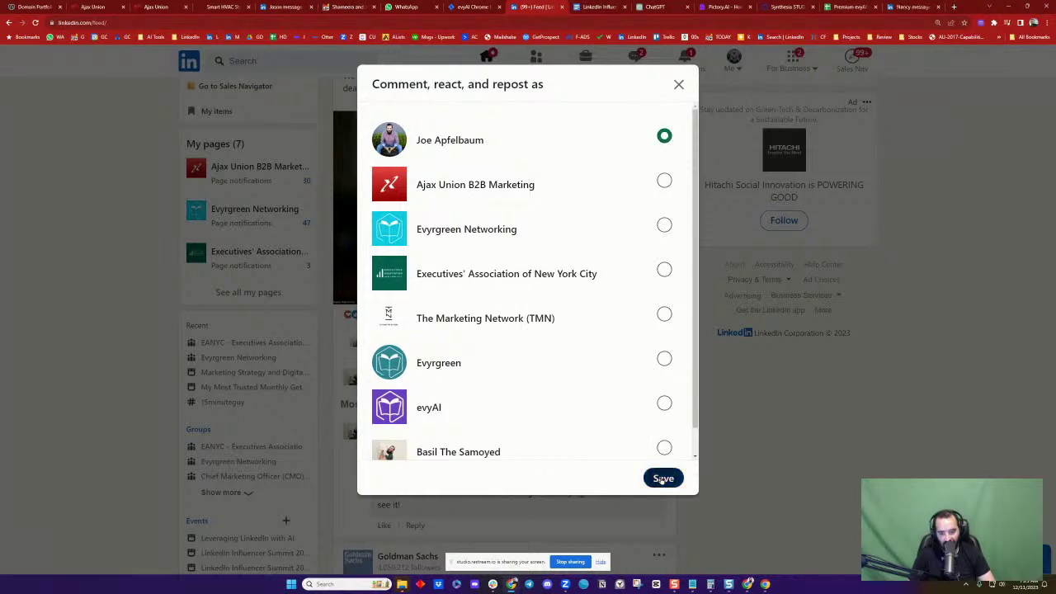
left_click(661, 476)
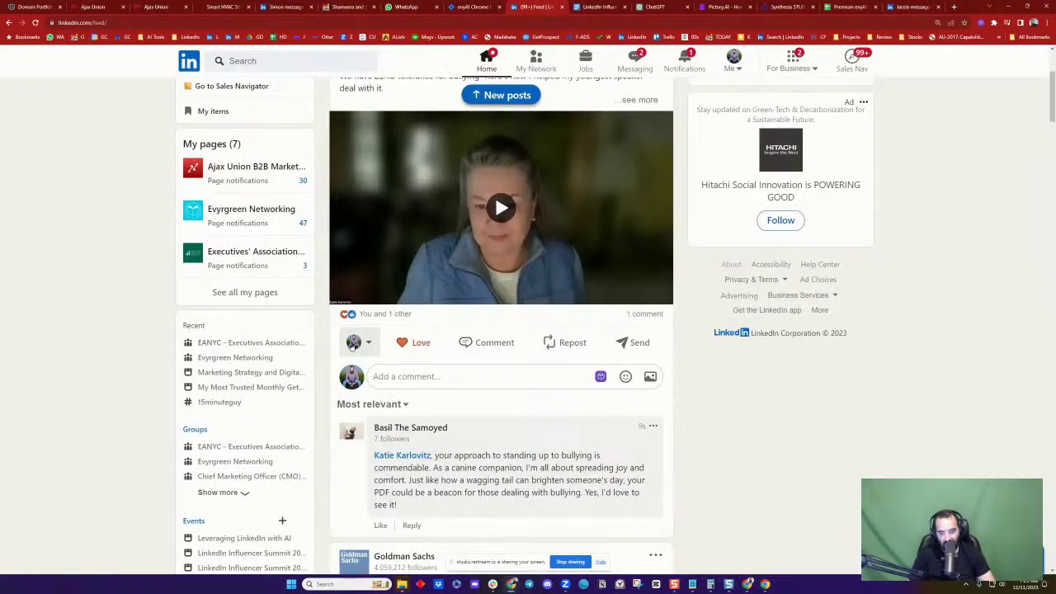
Generate a GPT 4 comment under the personal persona about resilience against bullying, insert it, and tag the author
left_click(601, 376)
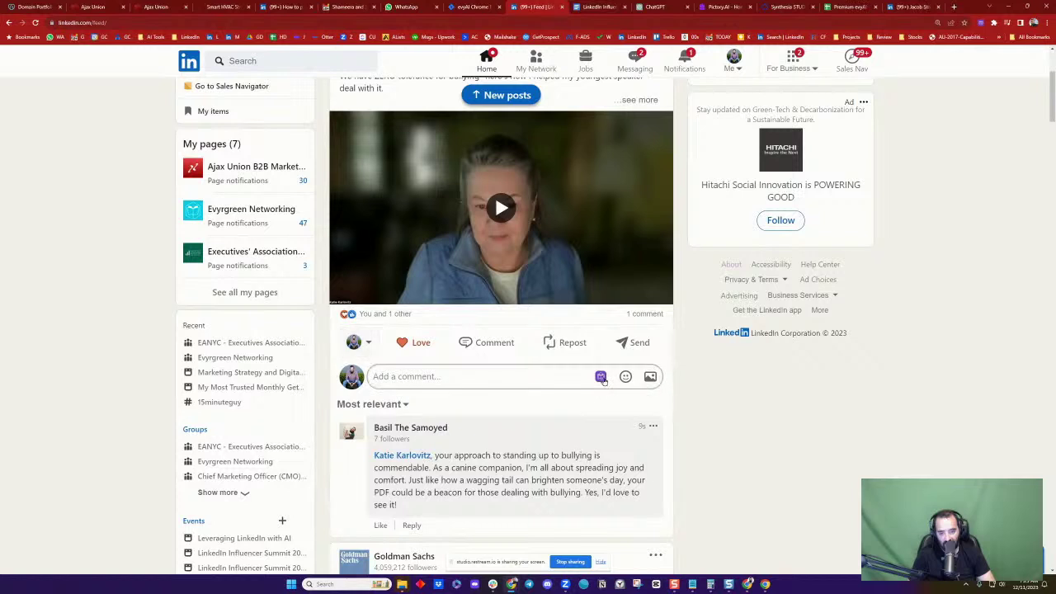
left_click(558, 311)
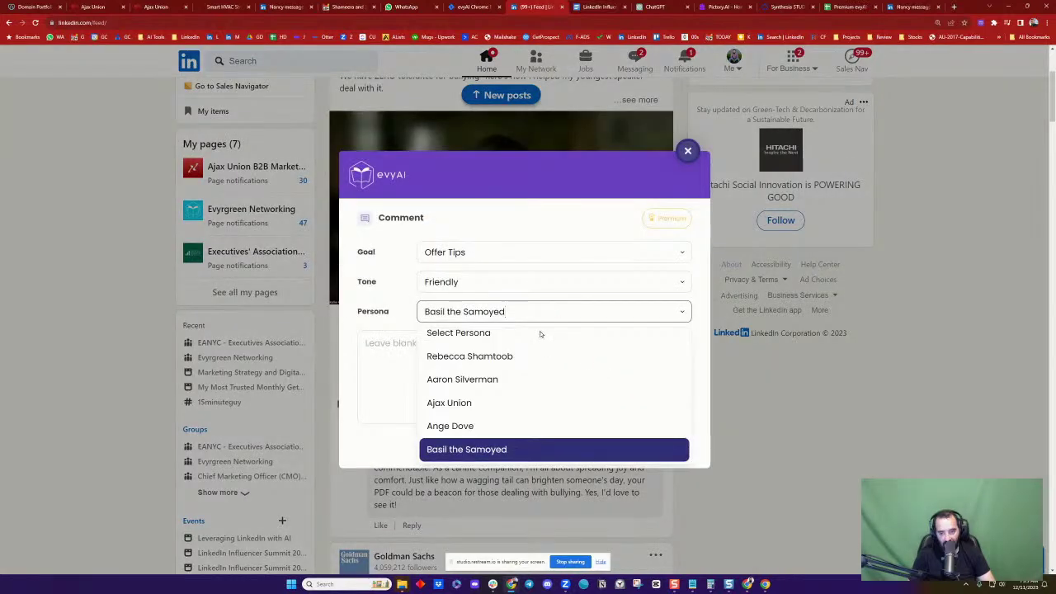
scroll(544, 397, "down", 5)
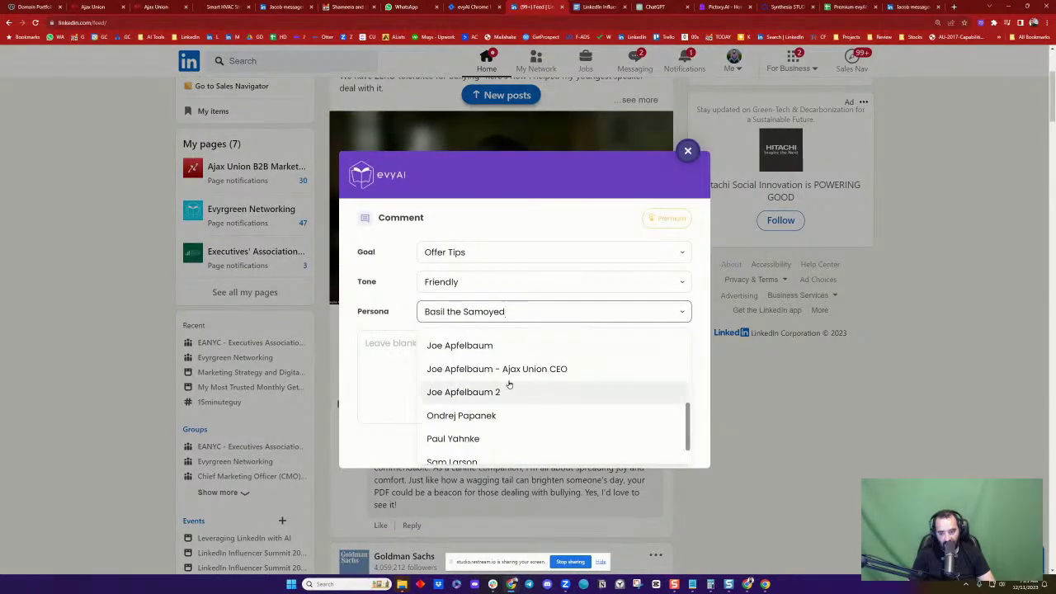
left_click(509, 341)
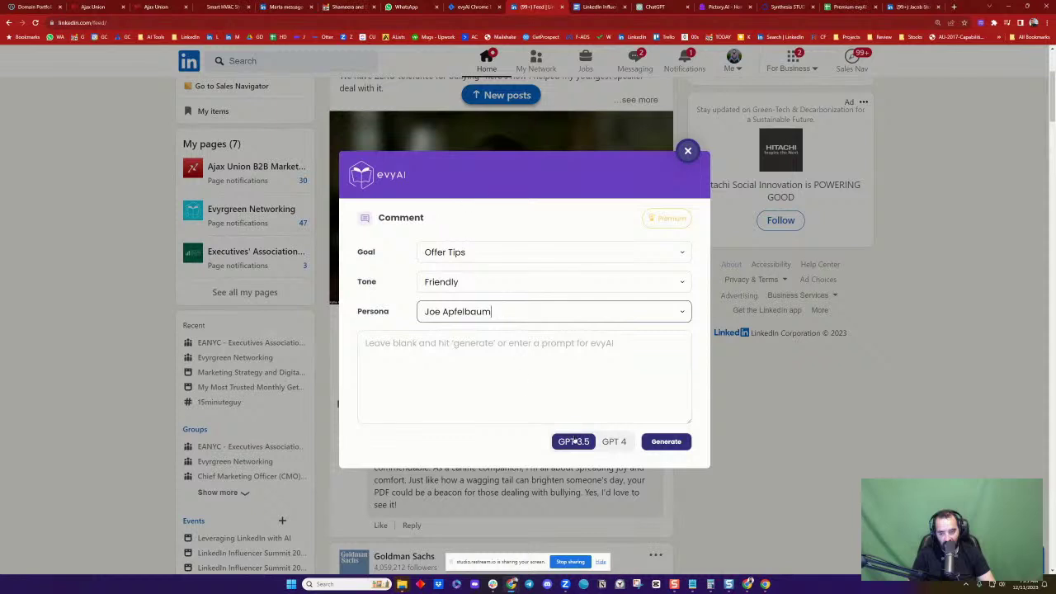
left_click(614, 442)
left_click(665, 442)
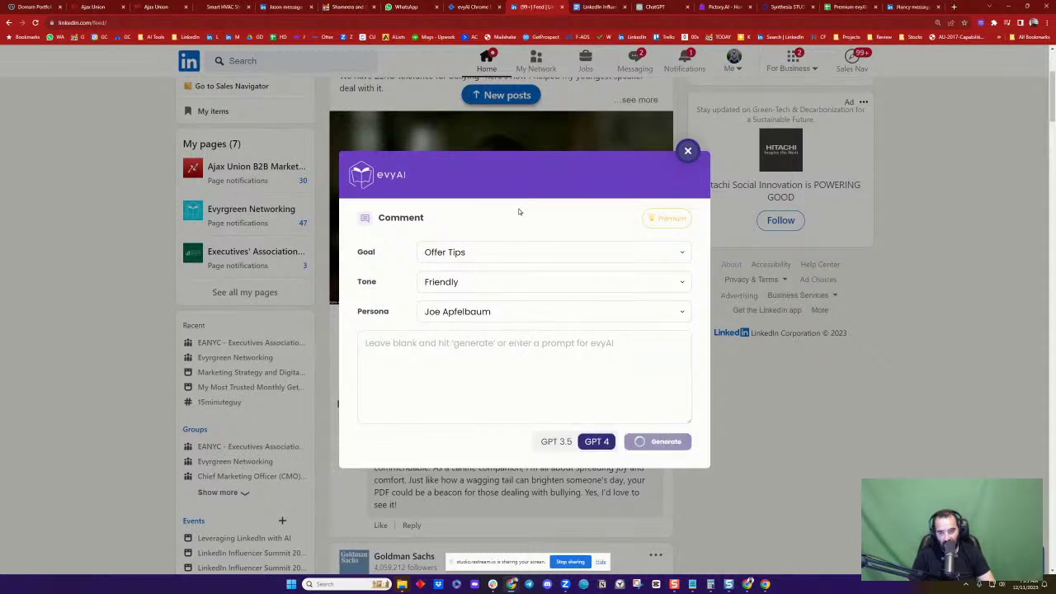
left_click_drag(535, 175, 766, 94)
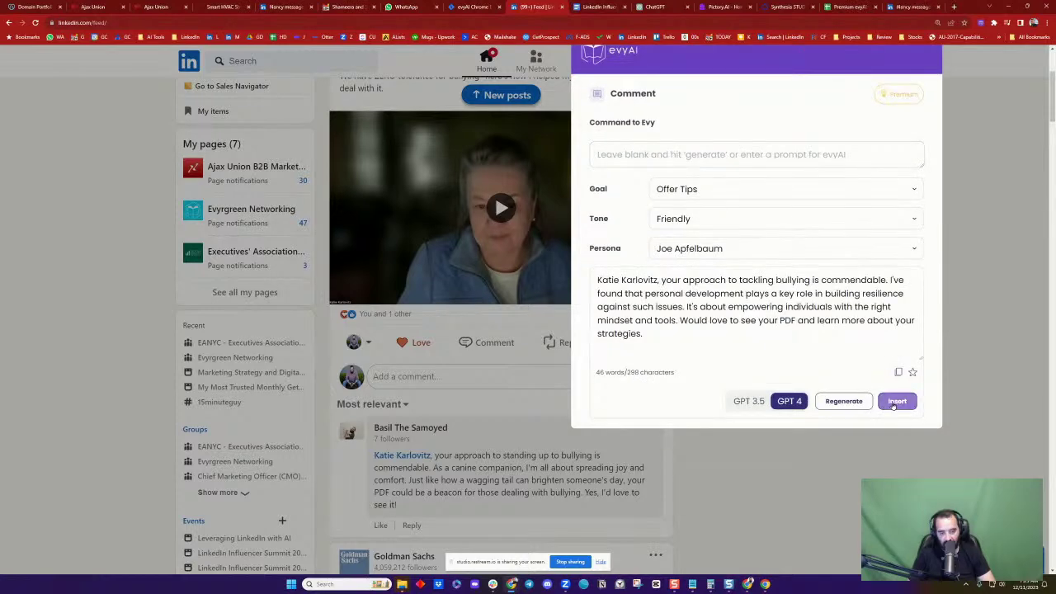
left_click(897, 402)
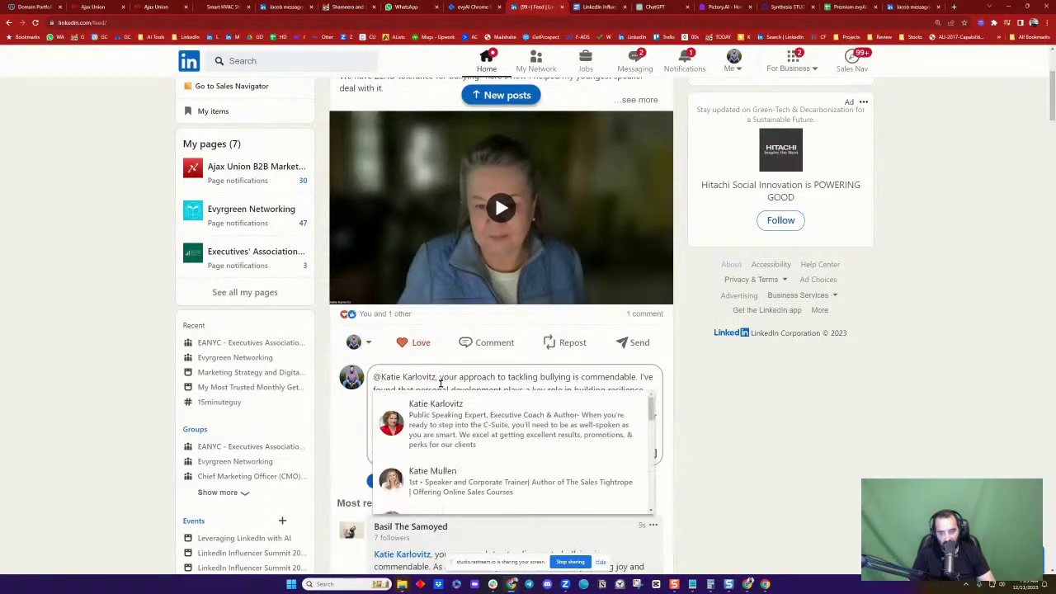
left_click(440, 412)
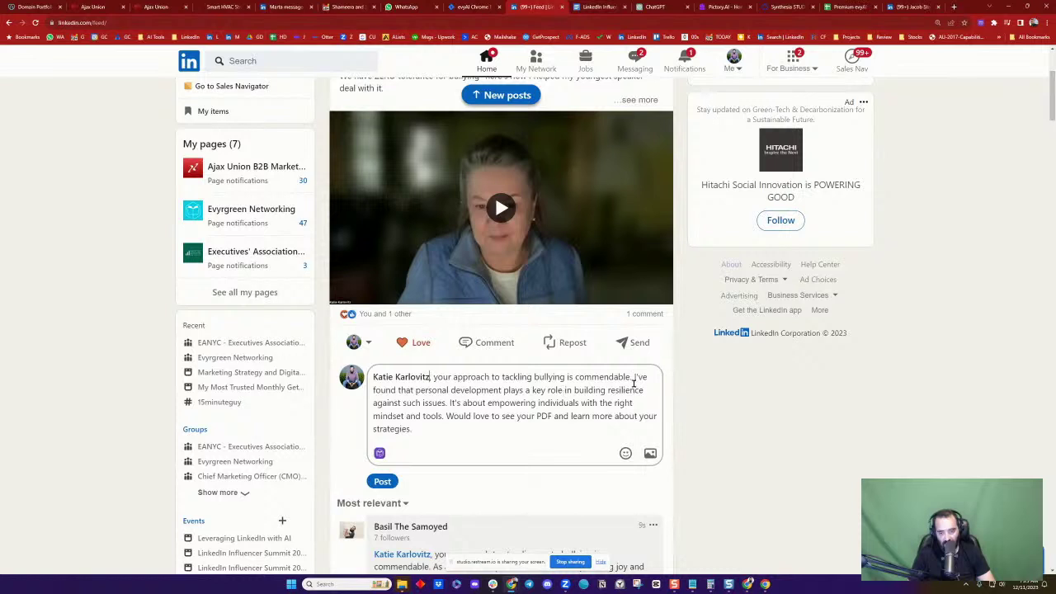
Delete the comment's opening praise phrase and the extra space after the name
left_click_drag(435, 377, 631, 377)
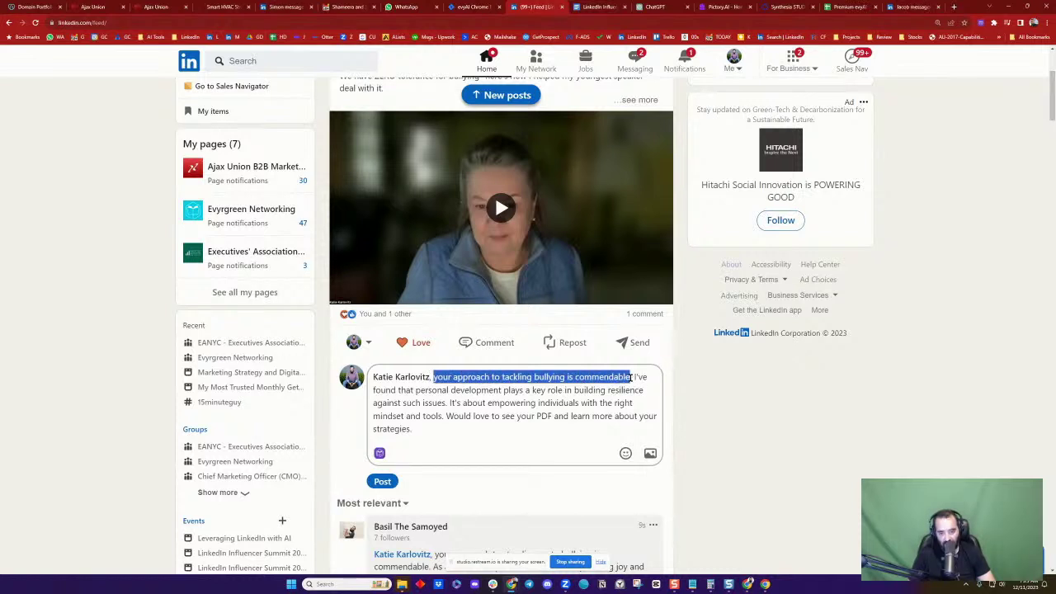
key("BackSpace")
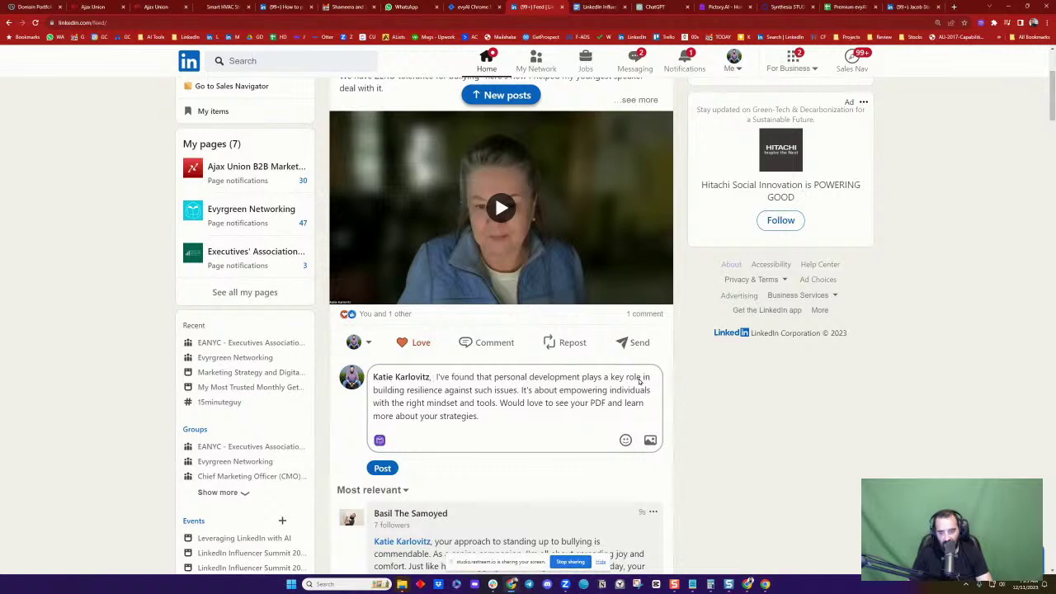
key("BackSpace")
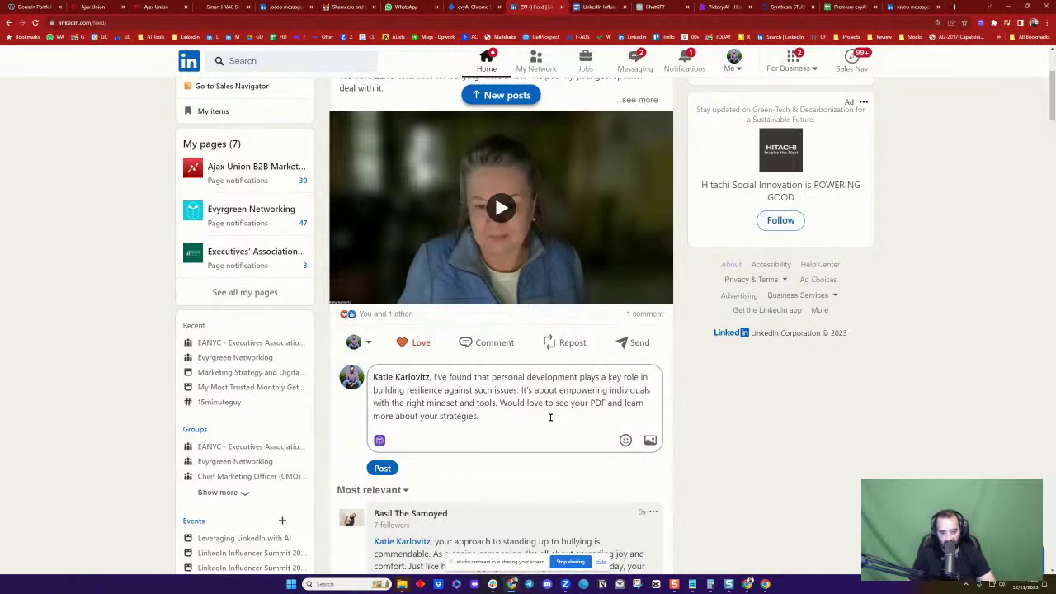
Replace the closing sentence with "BOOM - Happy Chanukah" and post the comment
left_click_drag(503, 405, 544, 429)
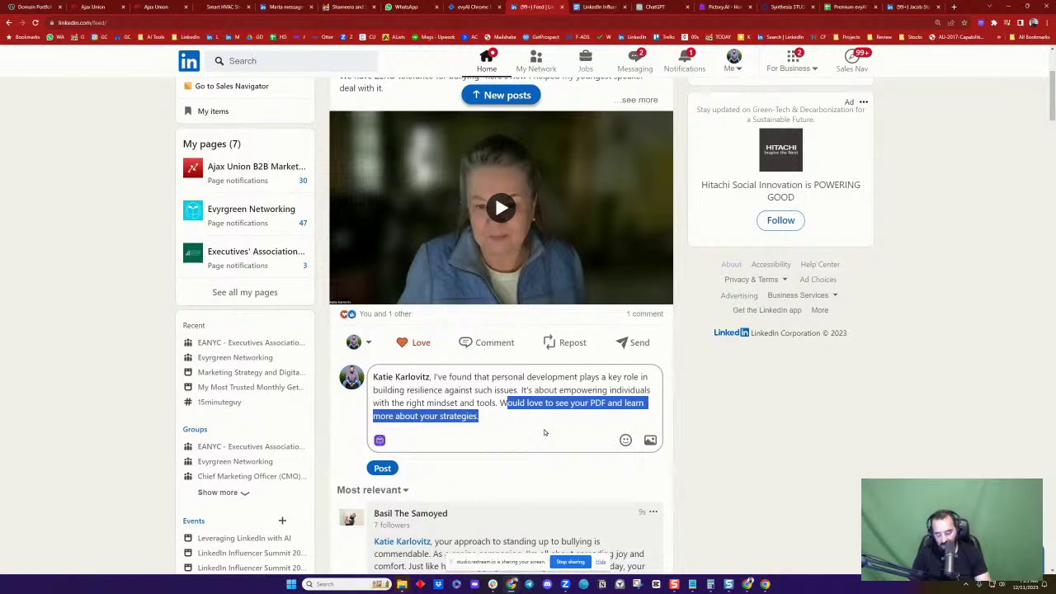
type("BOOM")
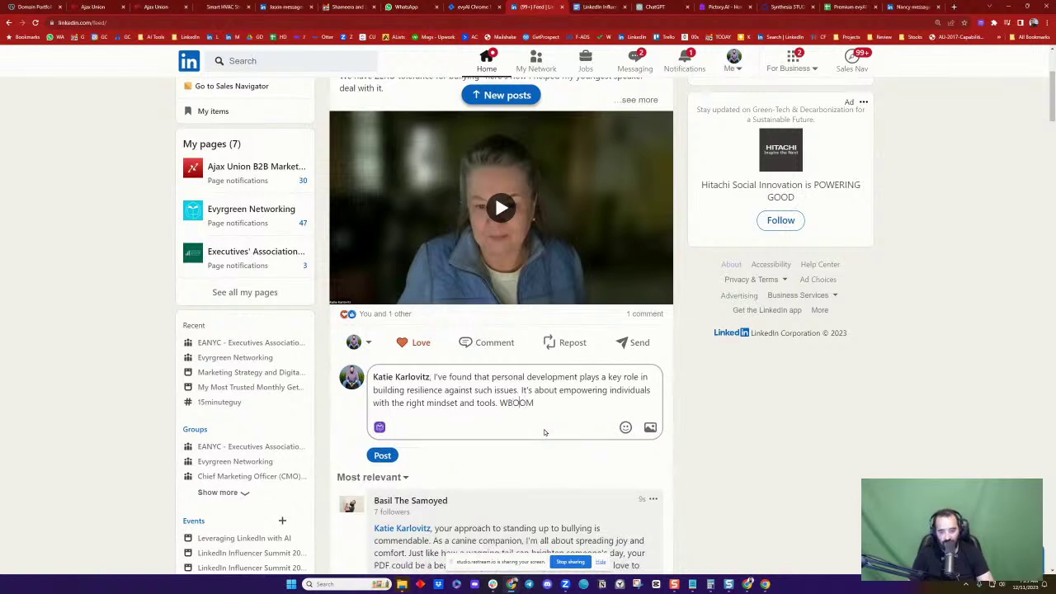
key("Left")
key("Left")
key("Left")
key("Left")
key("BackSpace")
key("End")
type("- ")
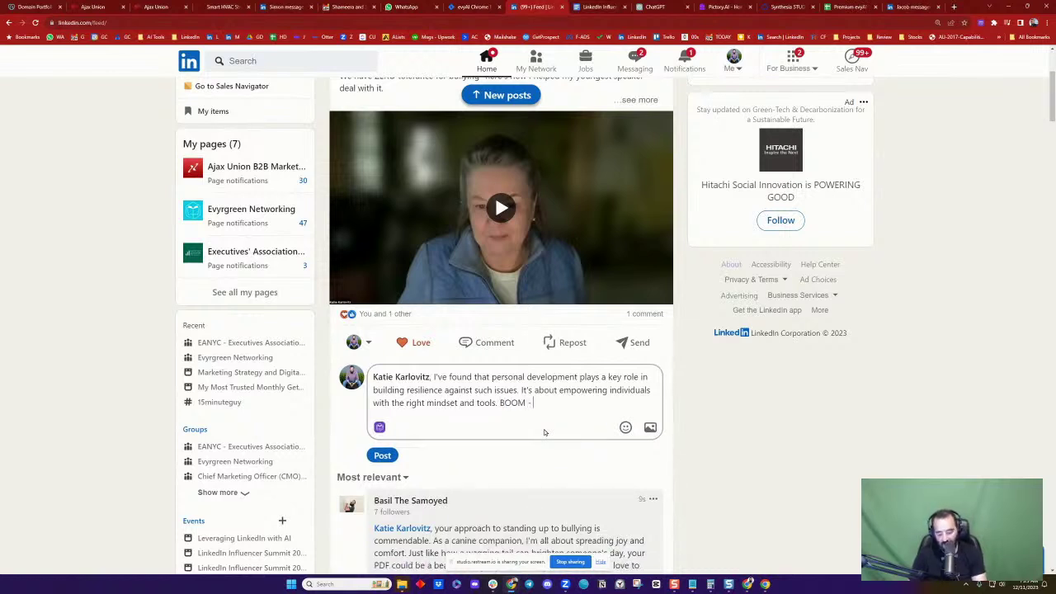
type("Happy Chanukah")
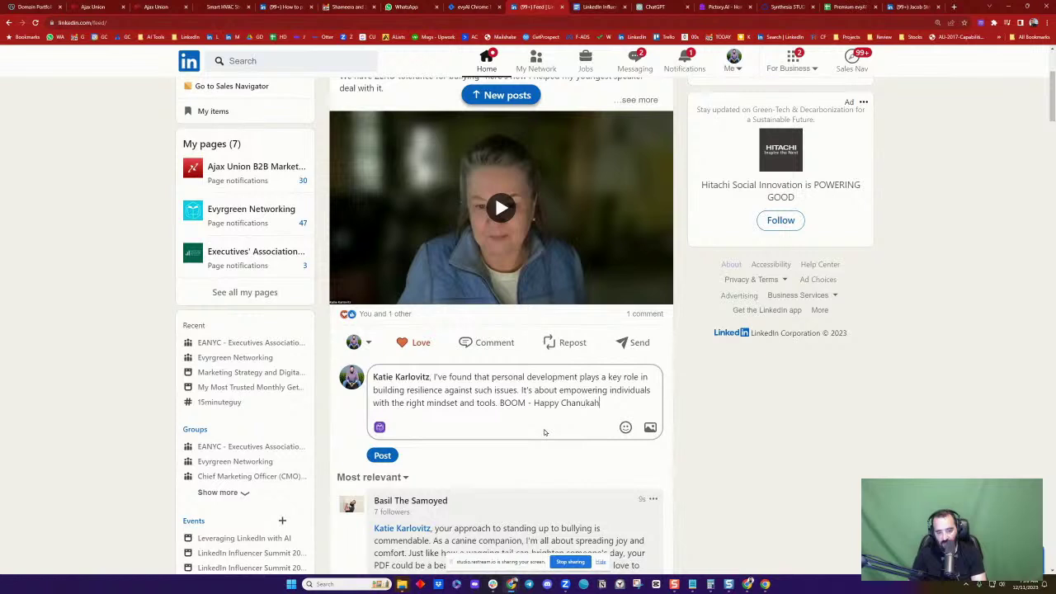
left_click(382, 455)
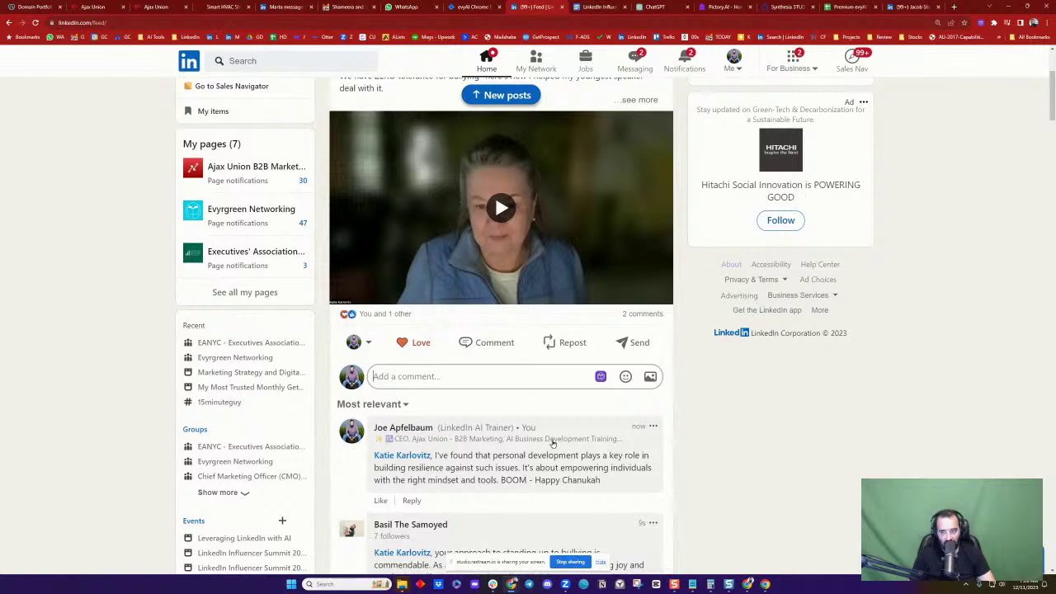
Open your latest video post from the Activity section of your profile
scroll(437, 461, "down", 1)
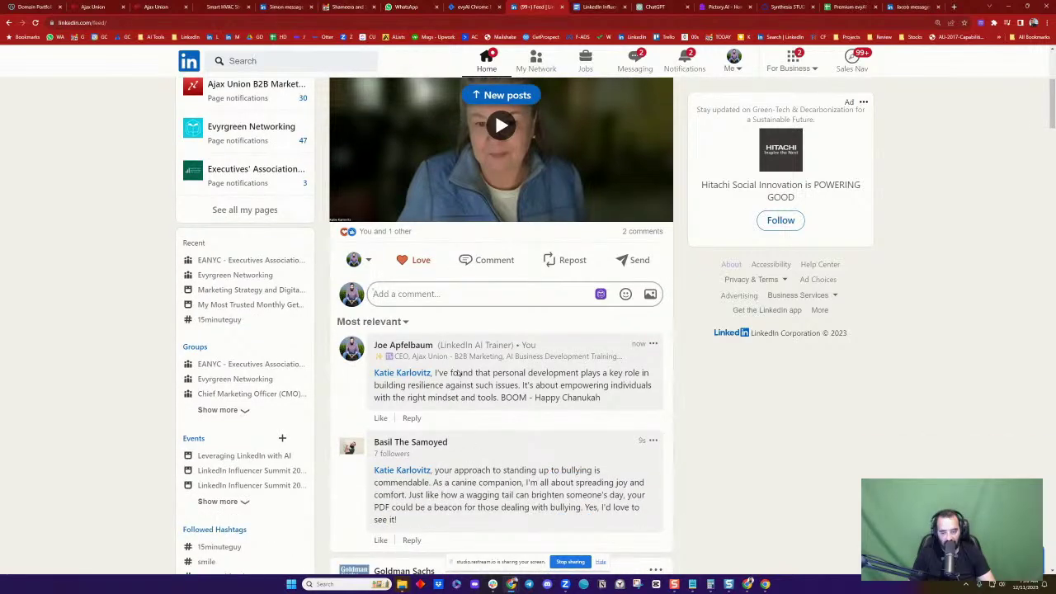
scroll(518, 360, "up", 4)
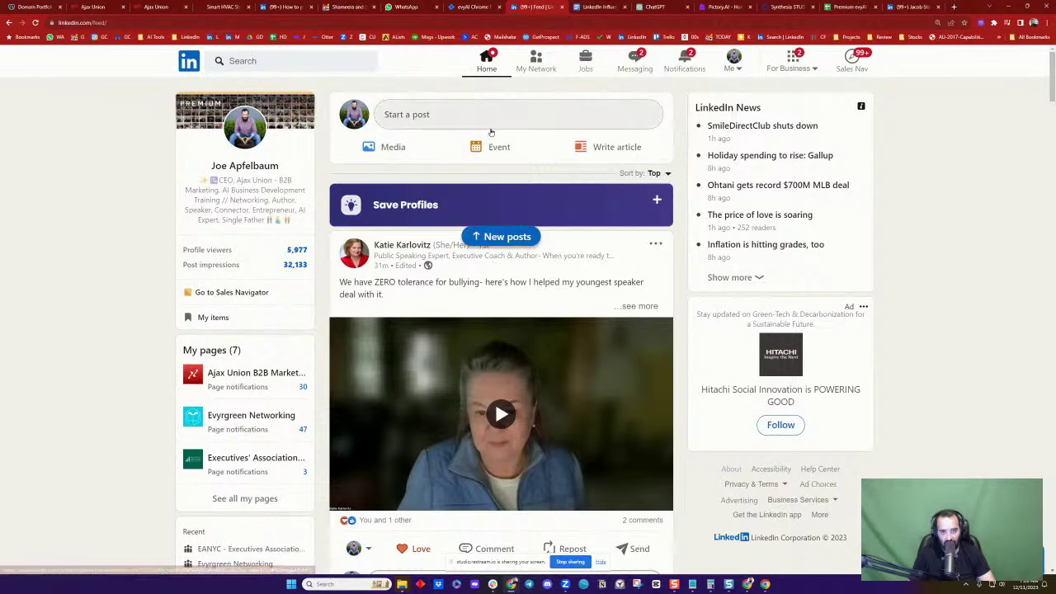
left_click(730, 69)
left_click(693, 186)
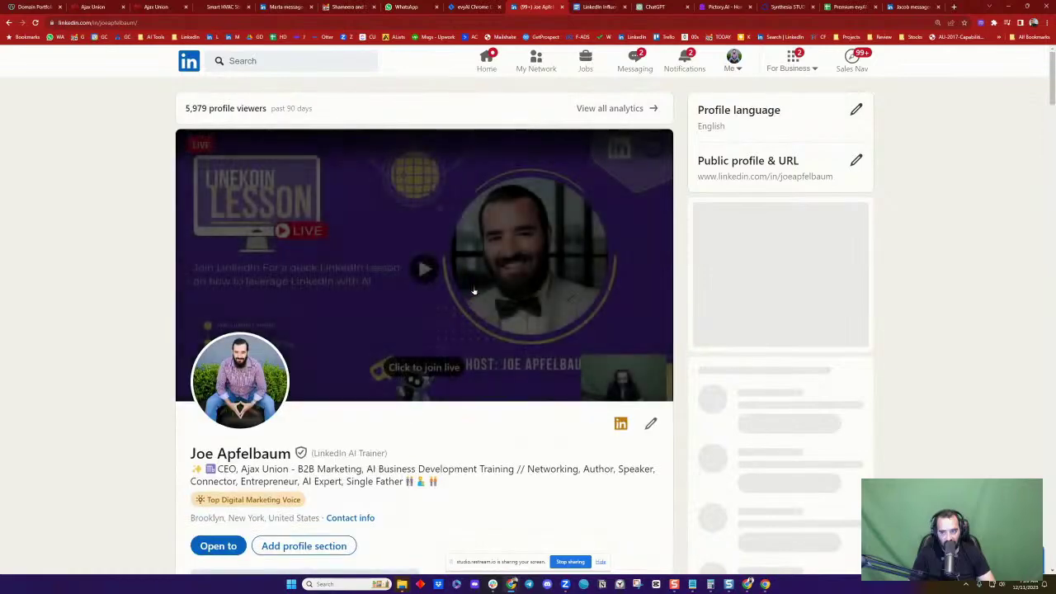
scroll(520, 300, "down", 7)
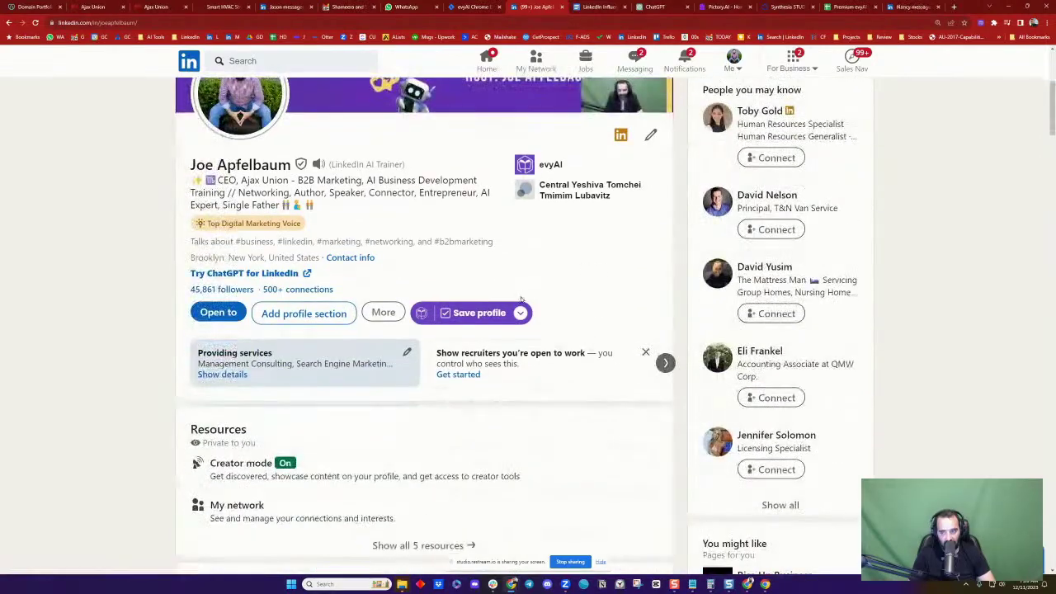
scroll(520, 300, "down", 5)
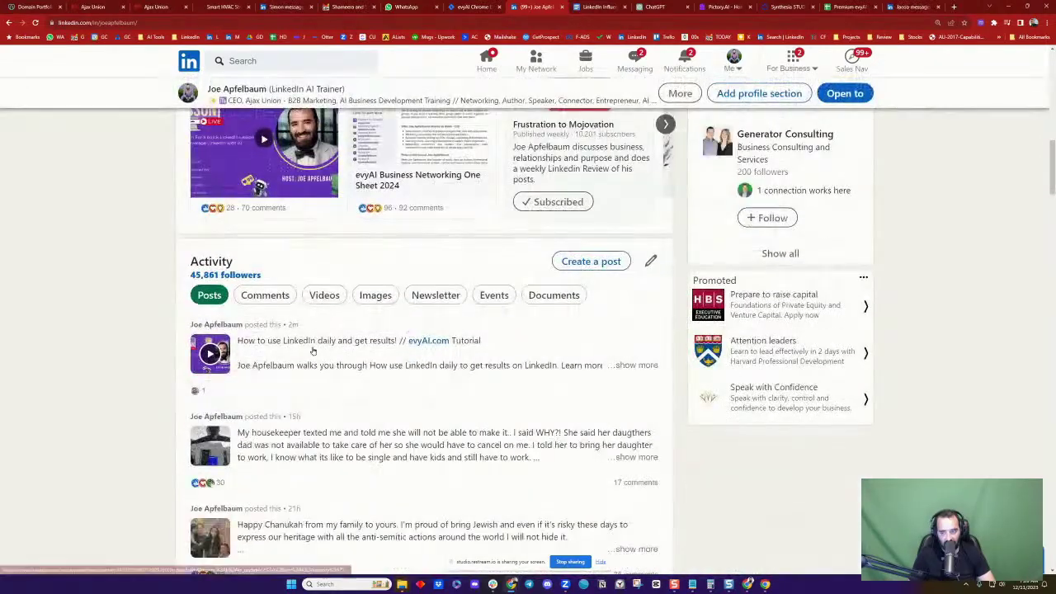
left_click(328, 342)
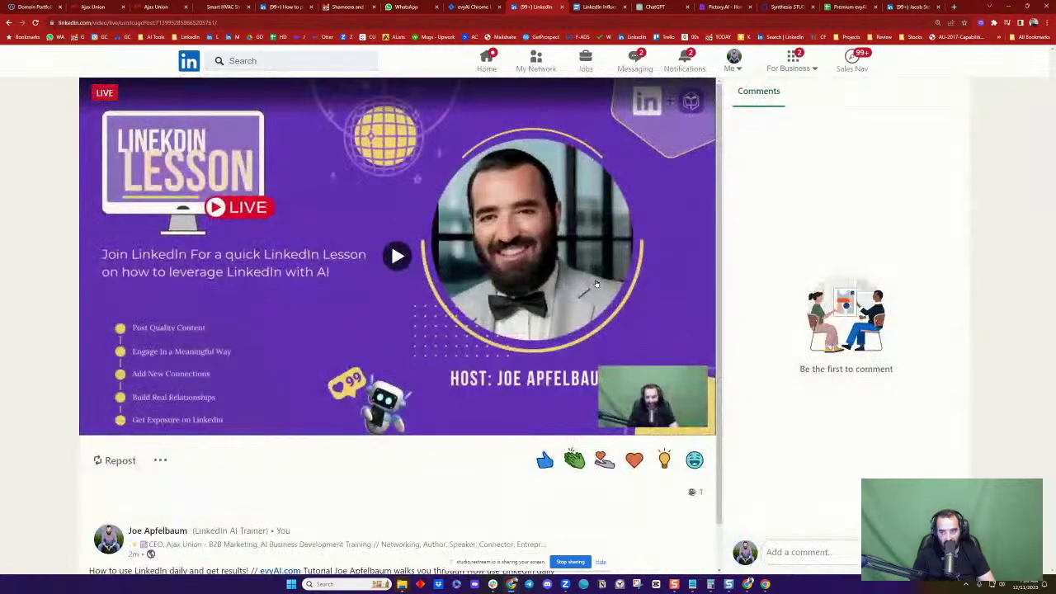
Add an Insightful reaction to the post and return to the home feed
scroll(595, 283, "down", 1)
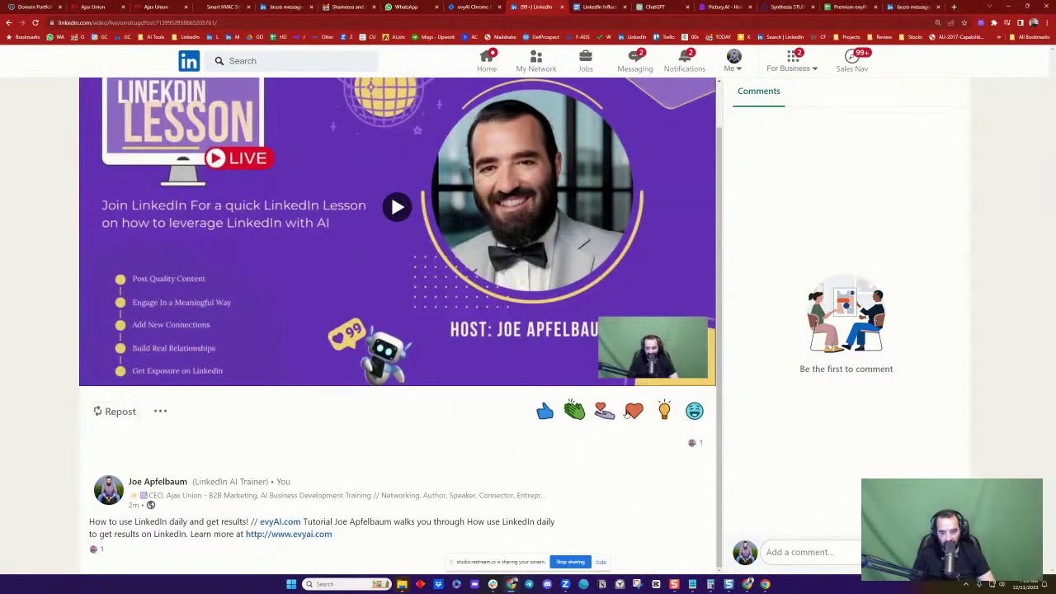
left_click(660, 408)
scroll(613, 132, "up", 1)
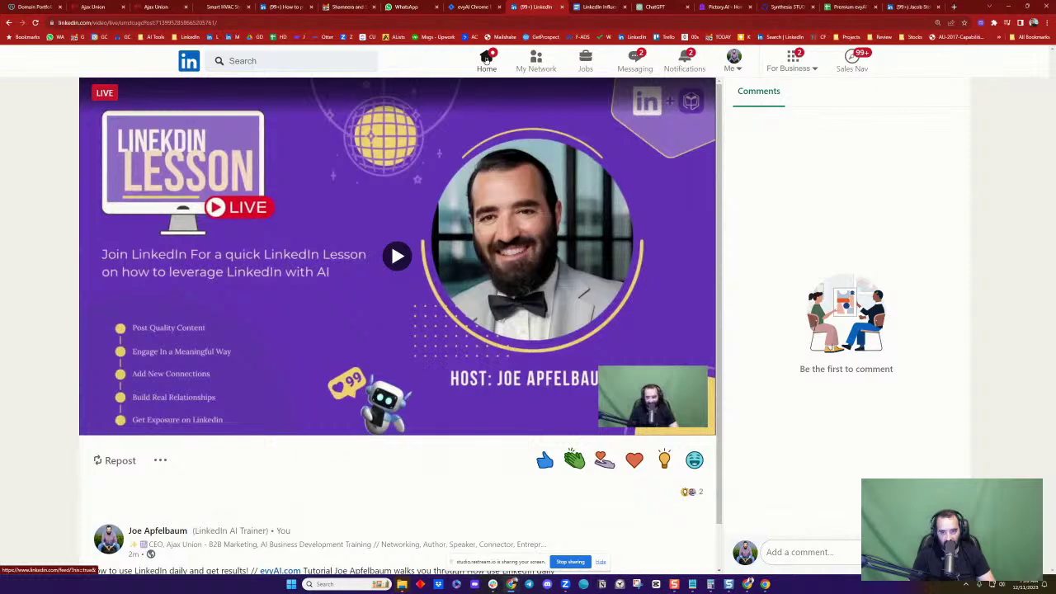
left_click(487, 60)
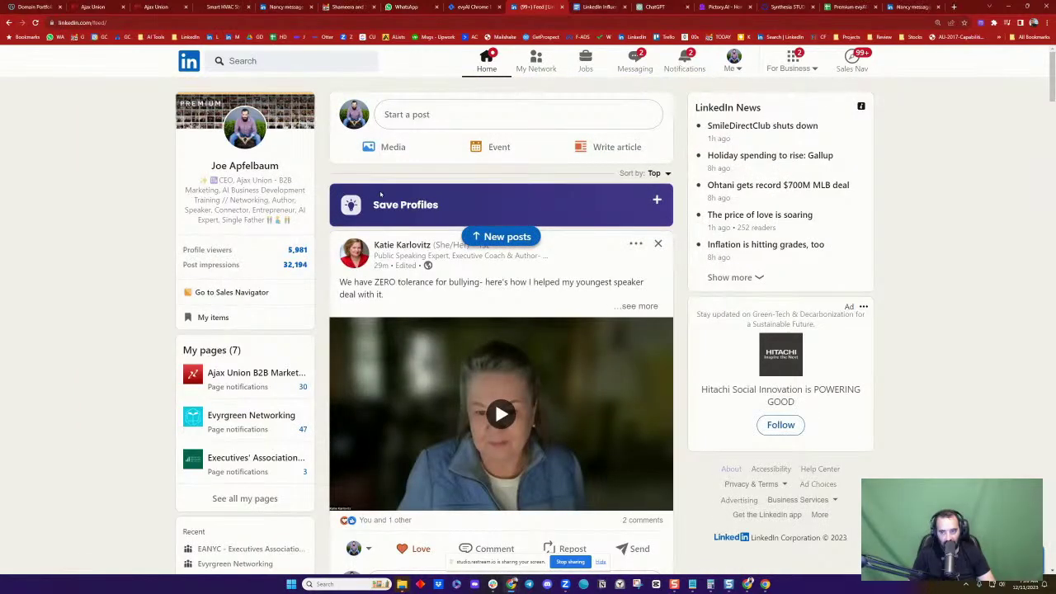
From the Profile viewers list, open the most recent viewer, a promotional video creator
left_click(289, 250)
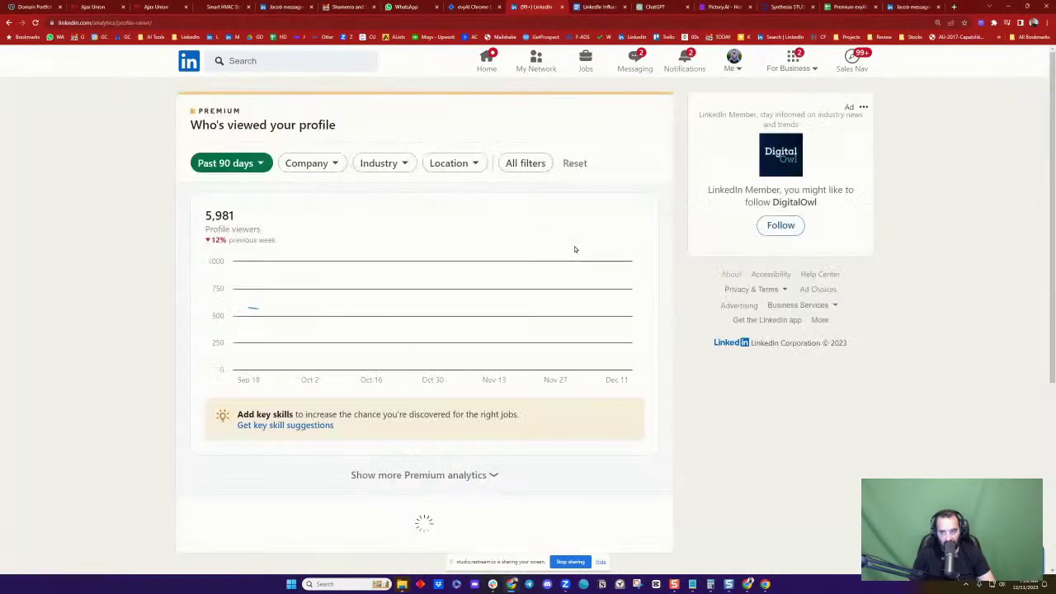
scroll(367, 223, "down", 1)
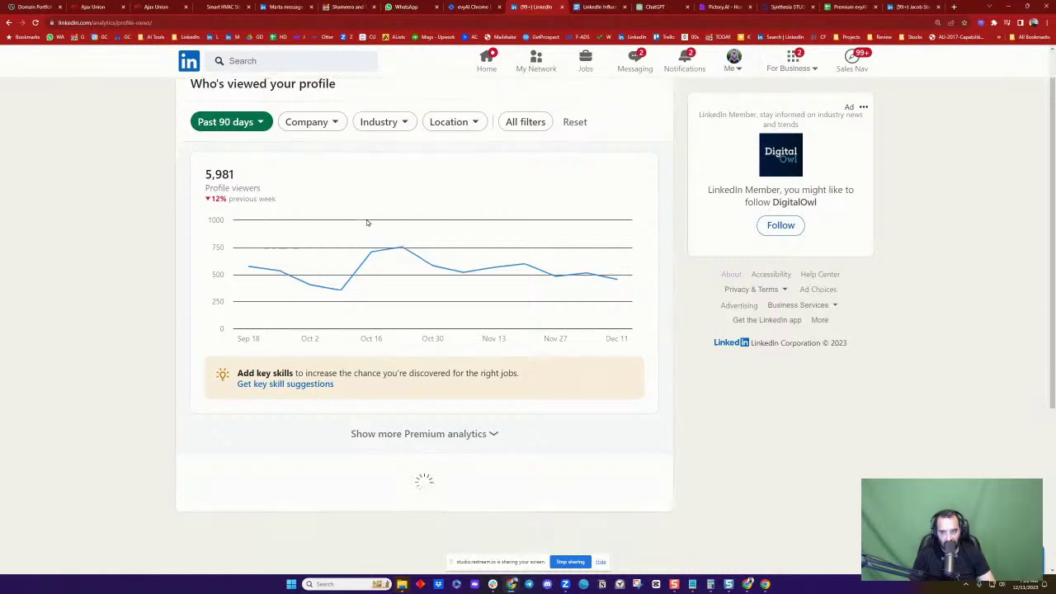
scroll(367, 223, "down", 2)
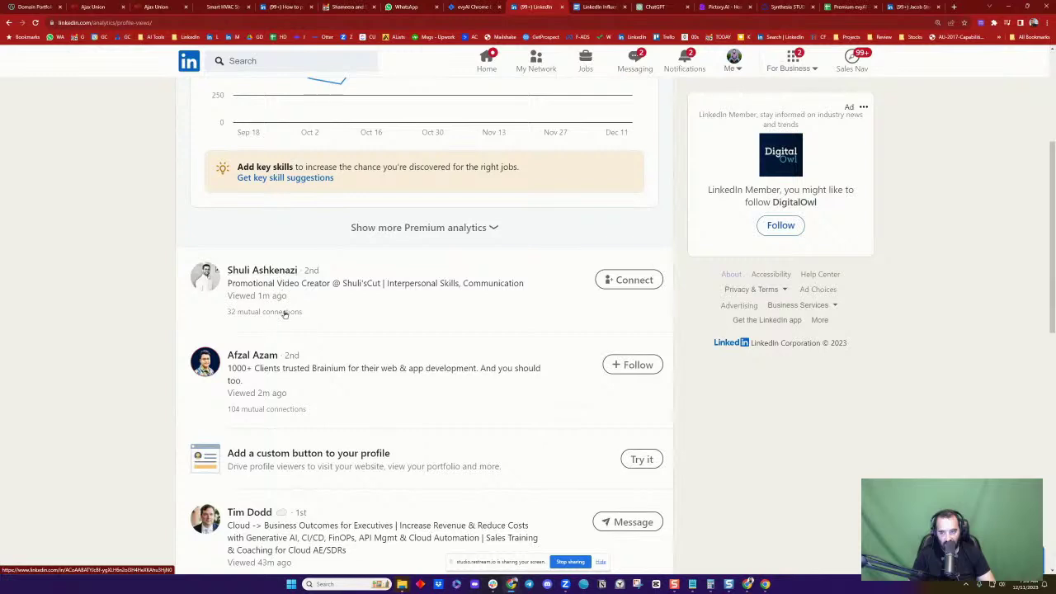
left_click(259, 274)
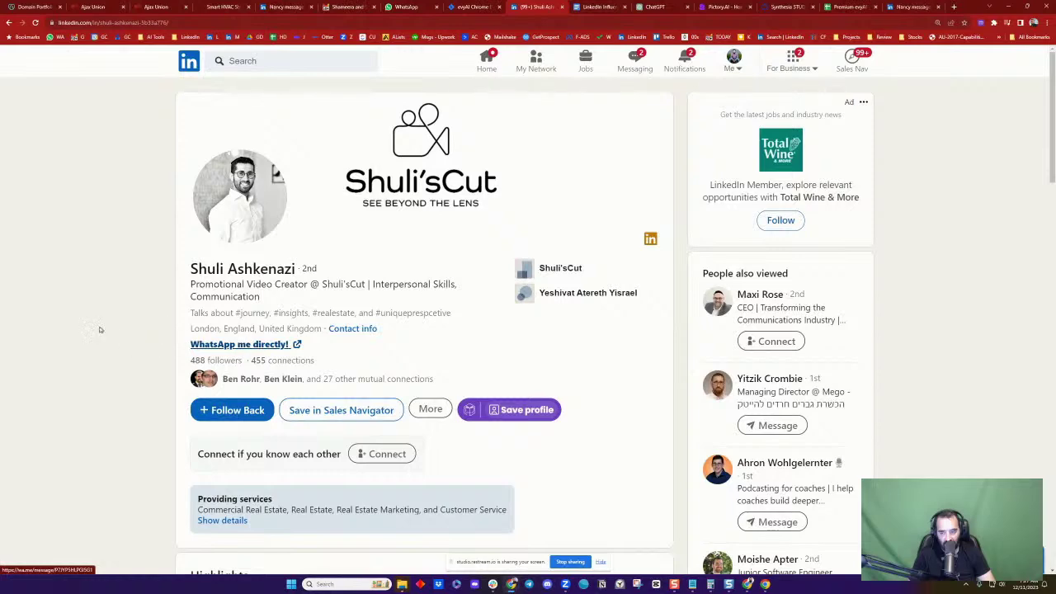
Scroll to the viewer's Activity and open their "WINTER IS COLDD" cold-leads post
scroll(124, 318, "down", 2)
scroll(124, 318, "down", 3)
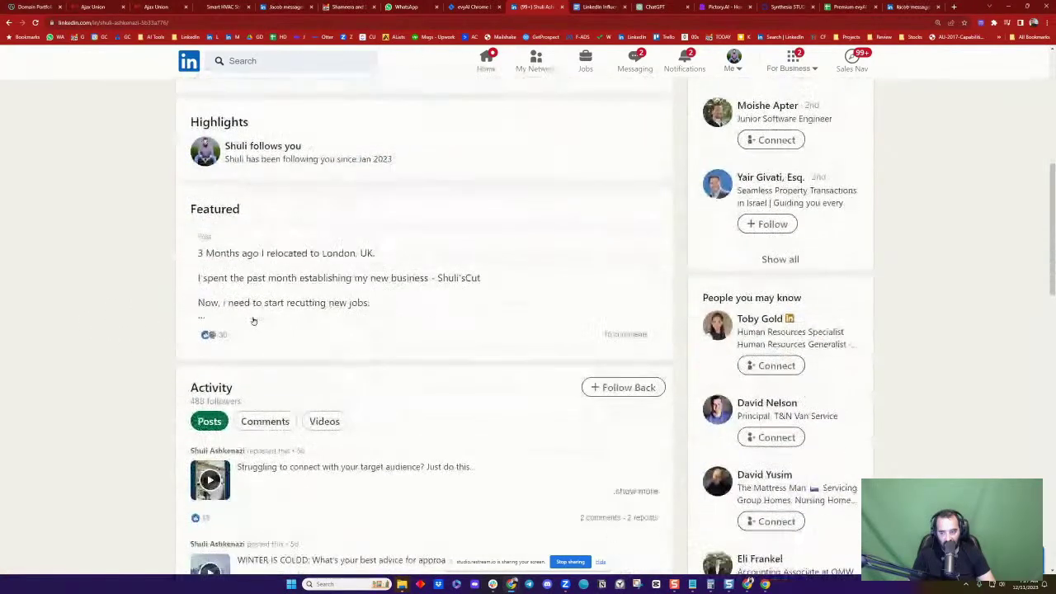
scroll(429, 231, "down", 2)
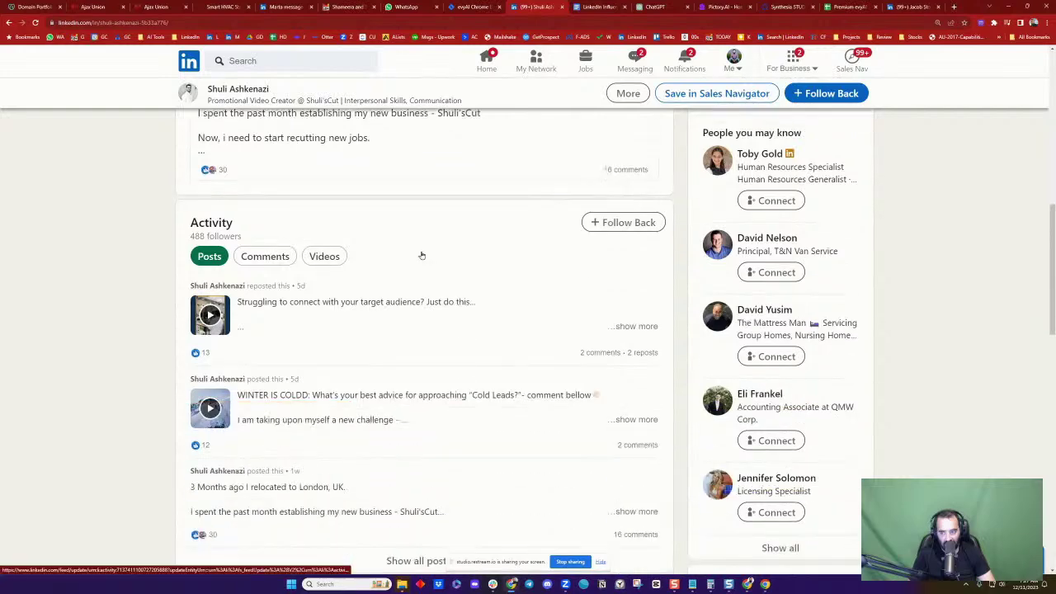
scroll(314, 322, "down", 2)
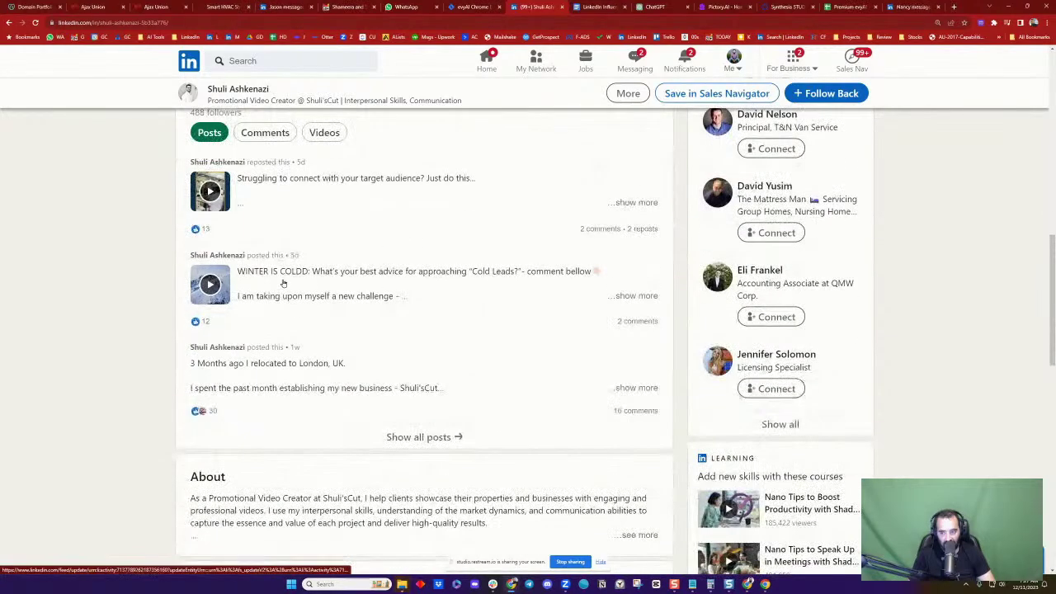
left_click(455, 284)
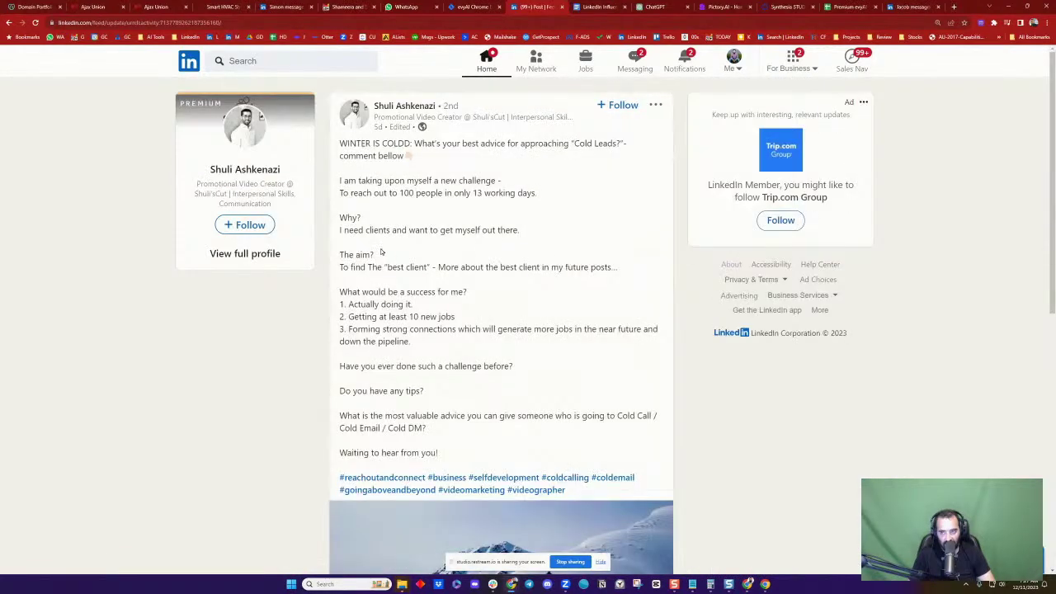
Insert an evyAI comment with cold-lead tips: personalize, build relationships, follow up persistently
scroll(381, 251, "down", 5)
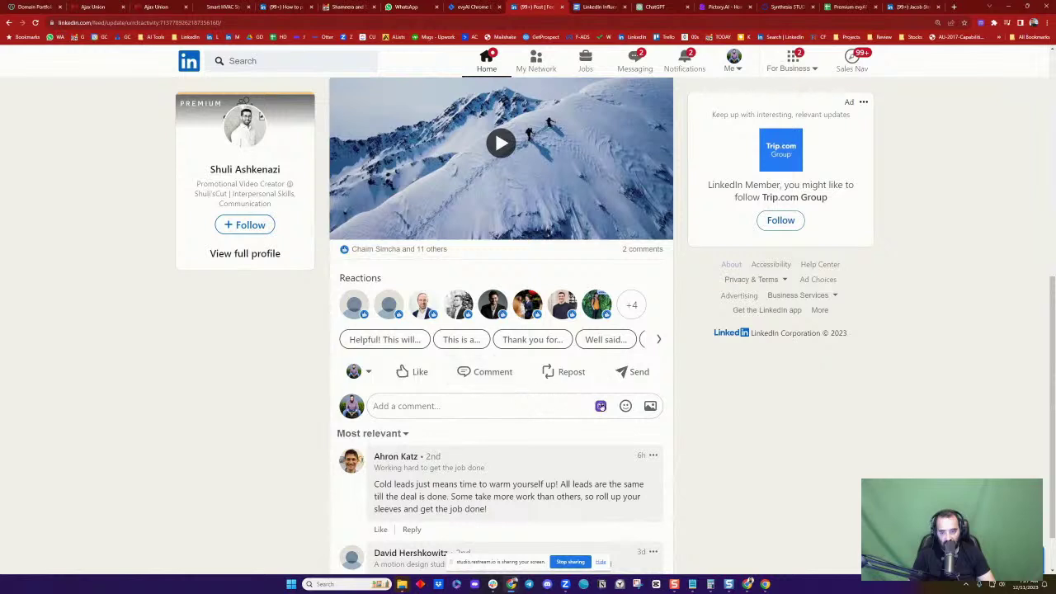
left_click(600, 405)
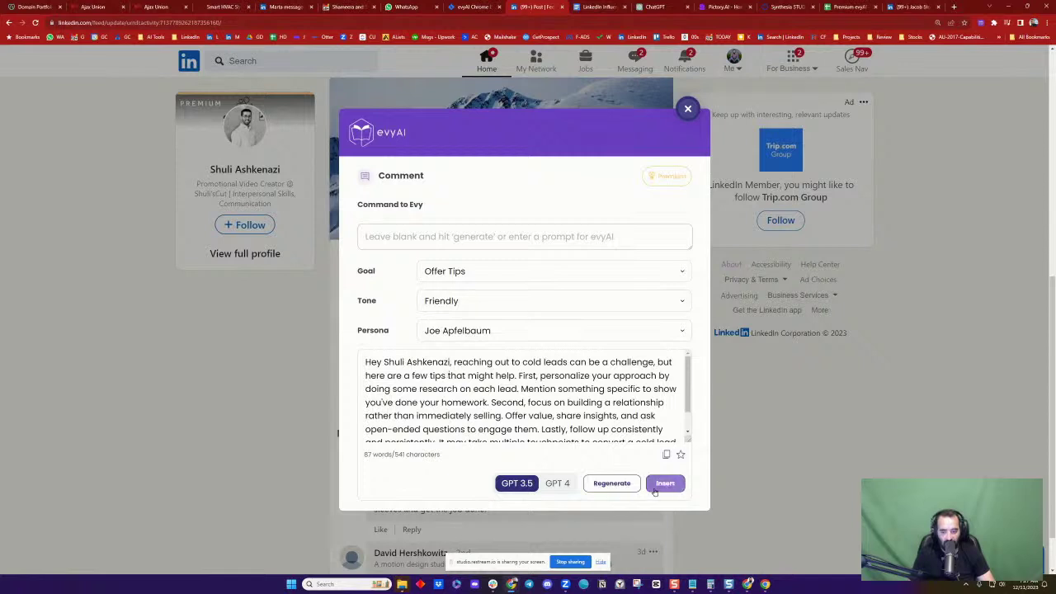
left_click(655, 491)
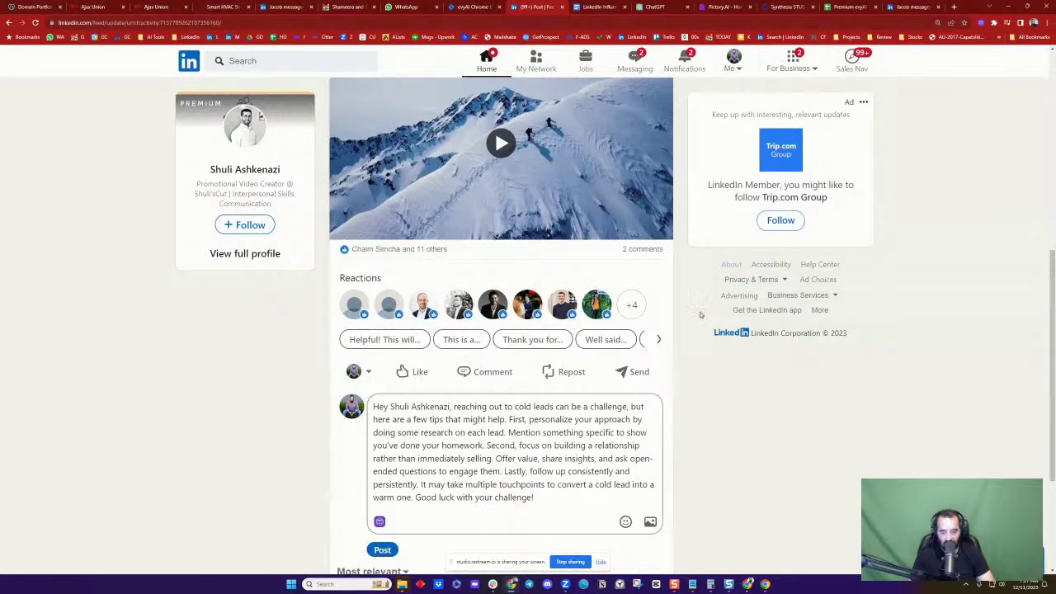
scroll(625, 233, "up", 5)
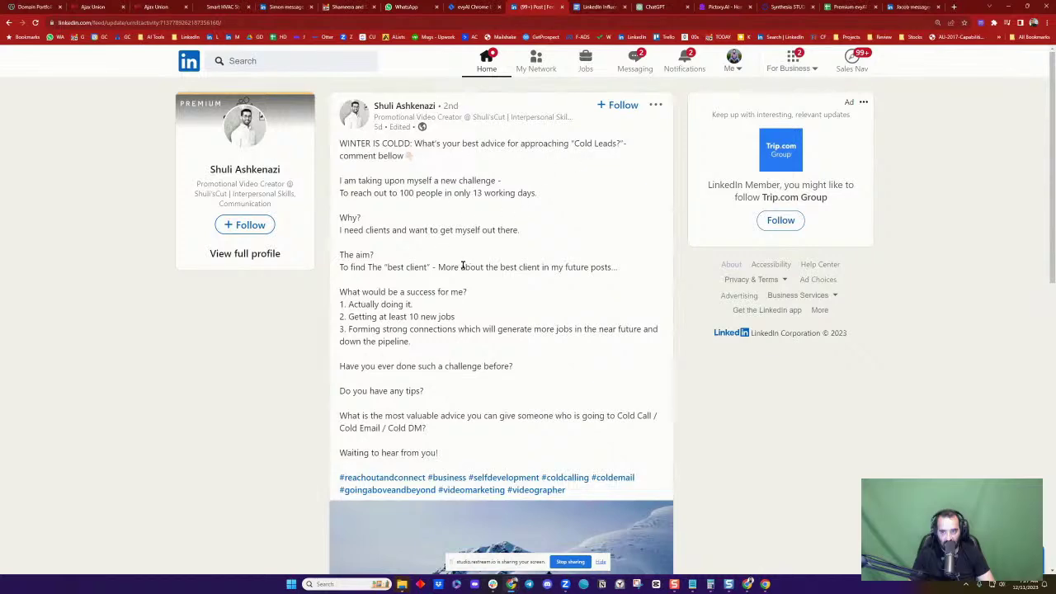
Append a line on how such comments help when calling people, tag the author, and post
scroll(469, 267, "down", 8)
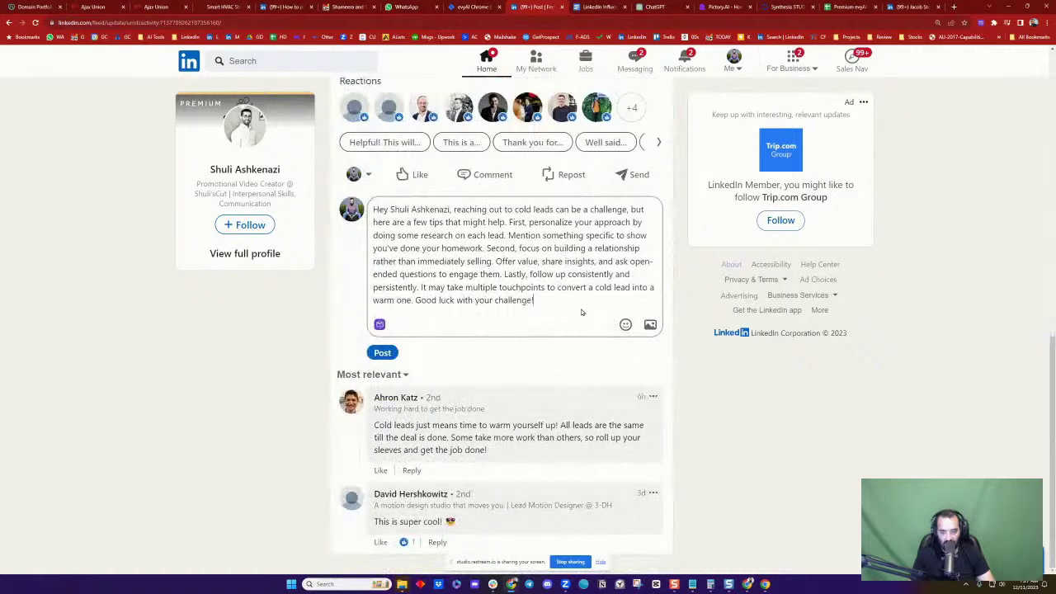
left_click(590, 300)
type("BTW")
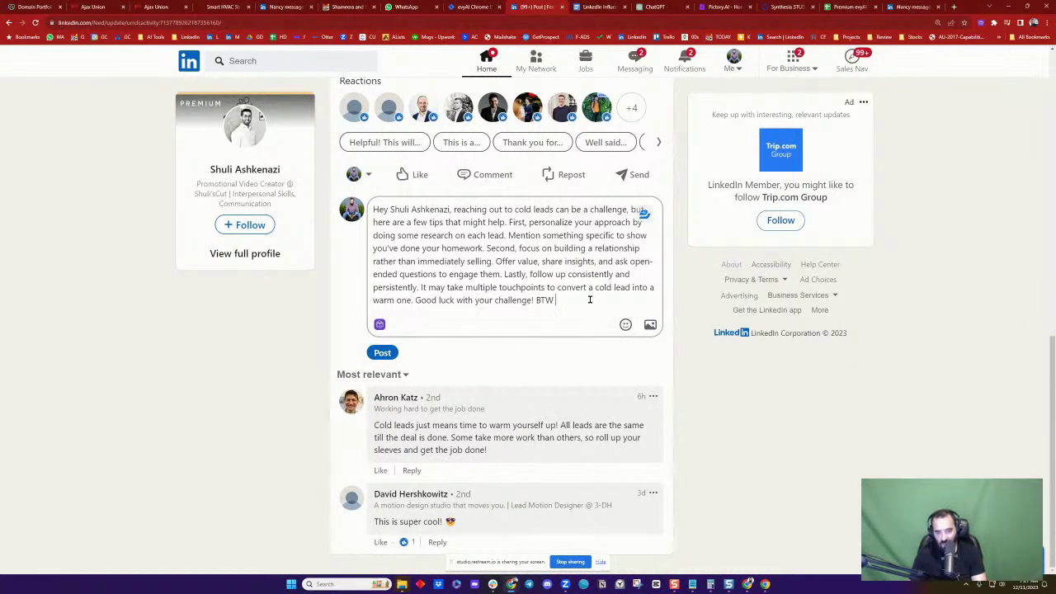
type(" leaving com")
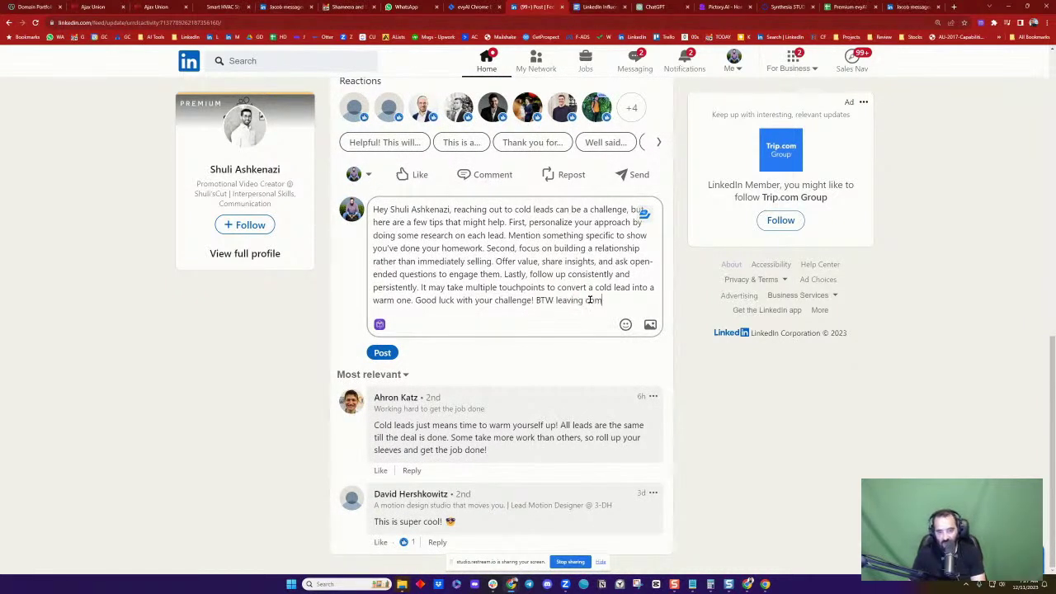
type("ments like this also")
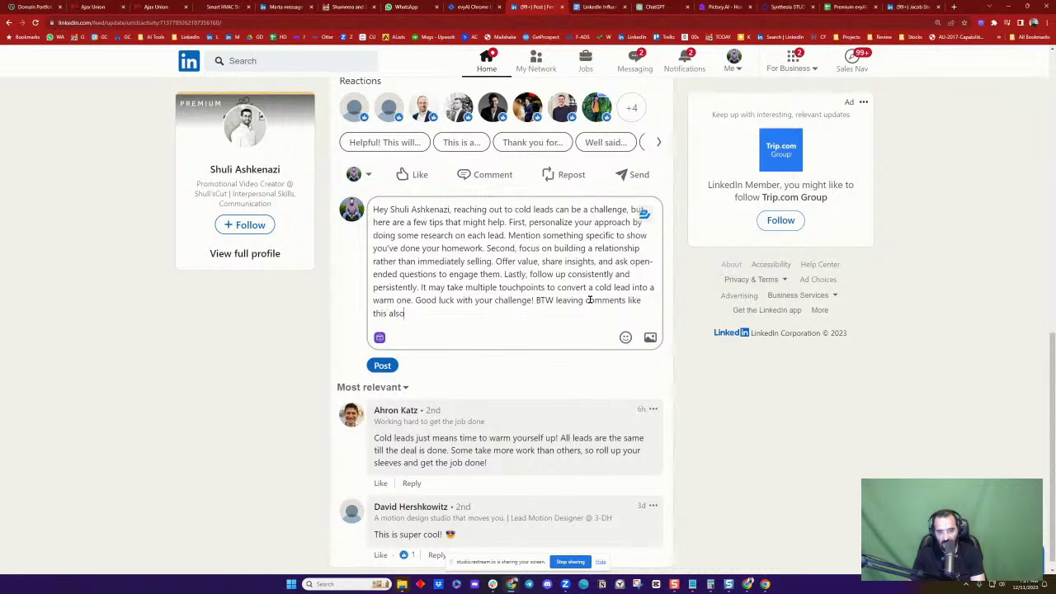
type(" helps when ca")
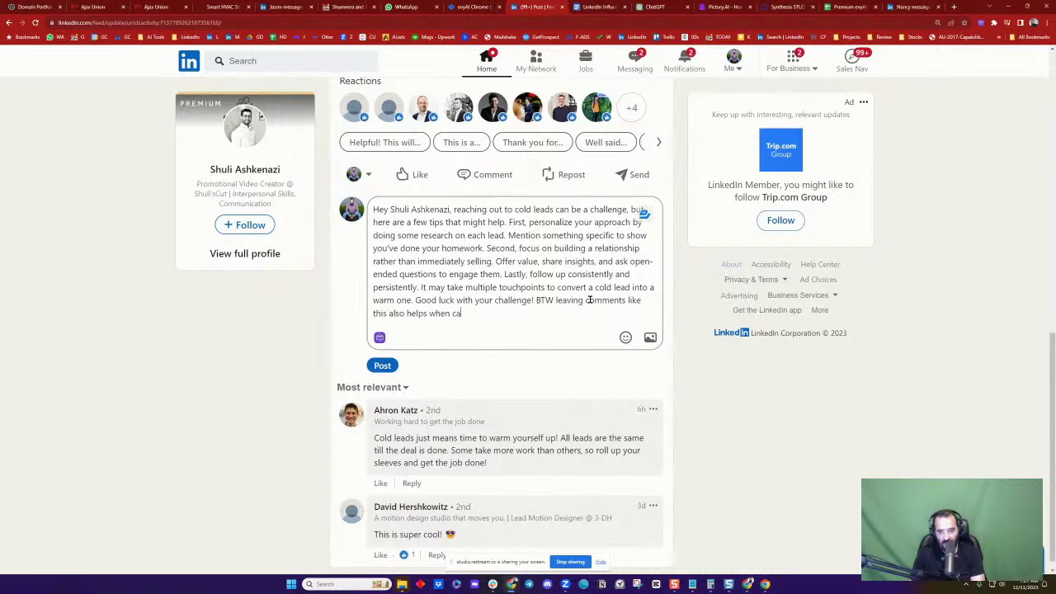
type("lling people. I ju")
type("MAGINE")
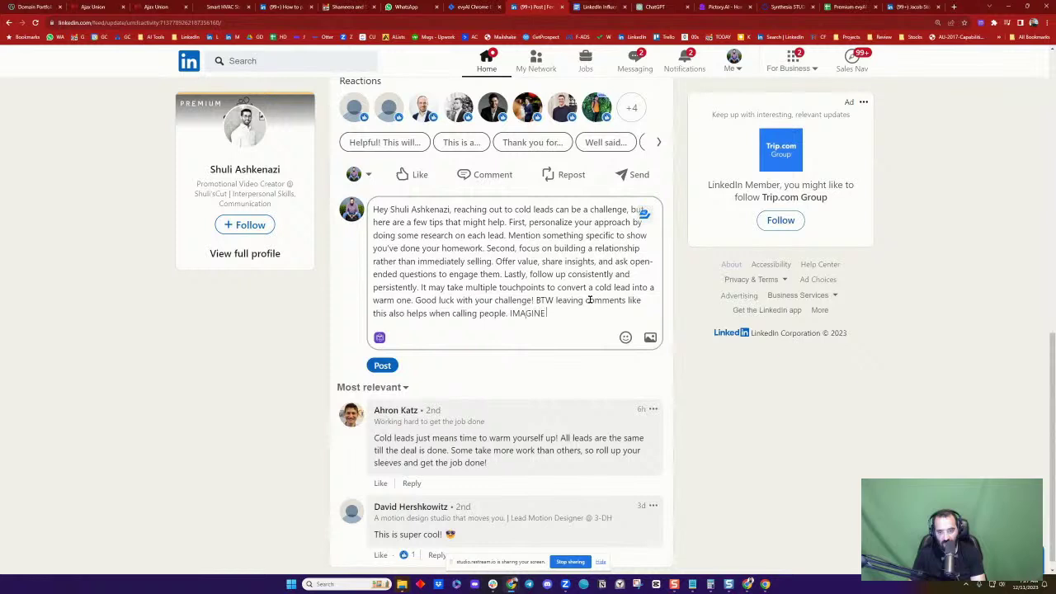
type(" me calling you after")
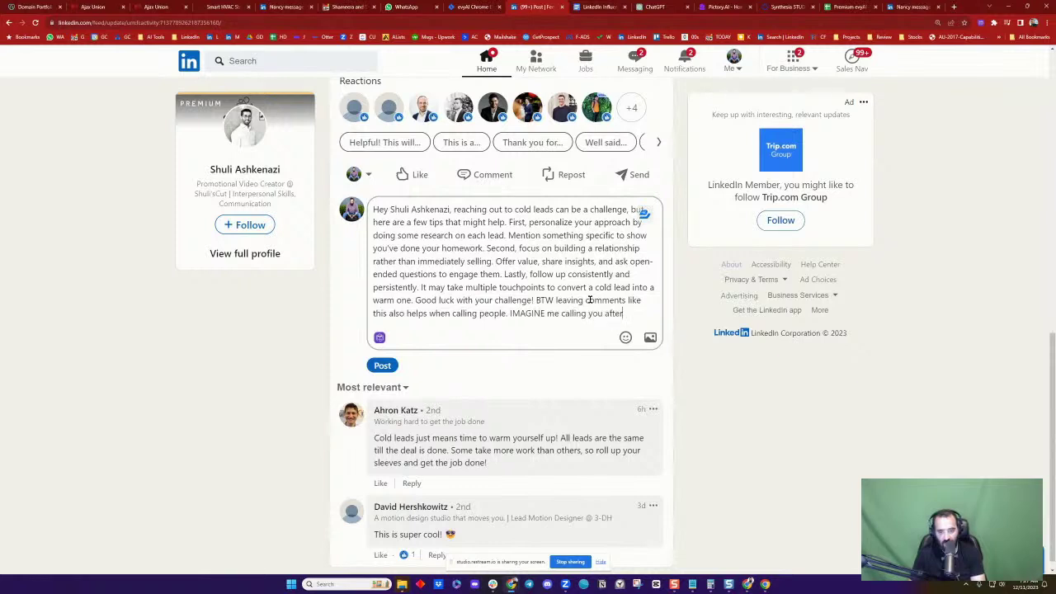
type(" a long commen")
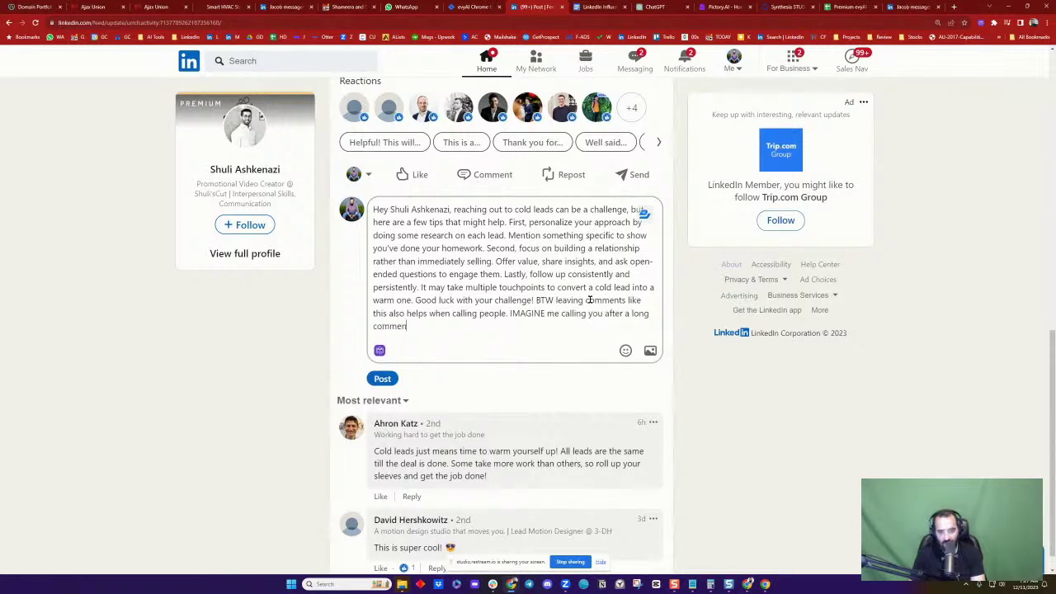
type("t like this?! @")
left_click(512, 363)
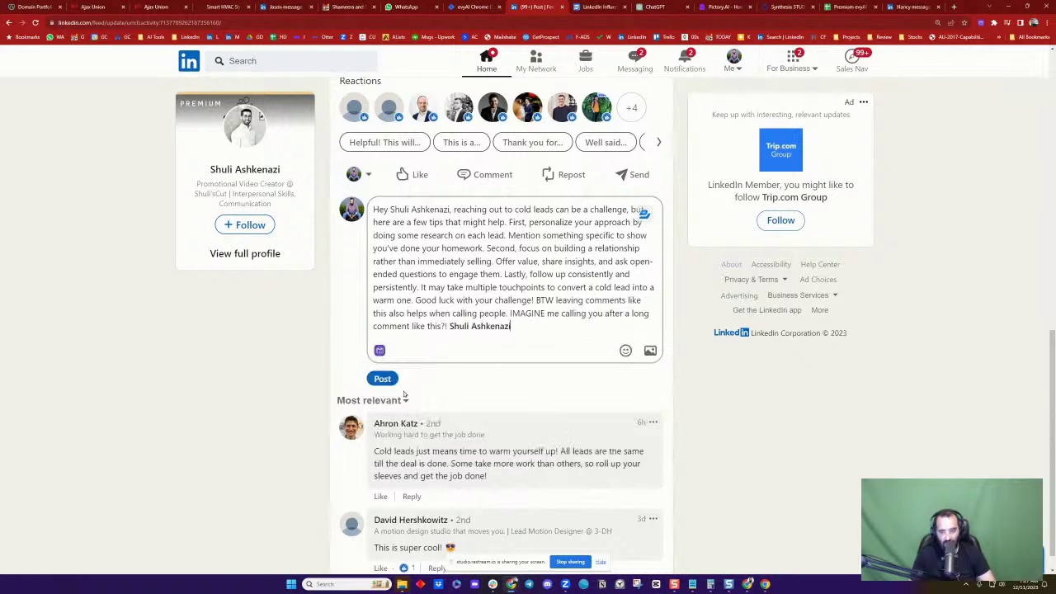
left_click(382, 378)
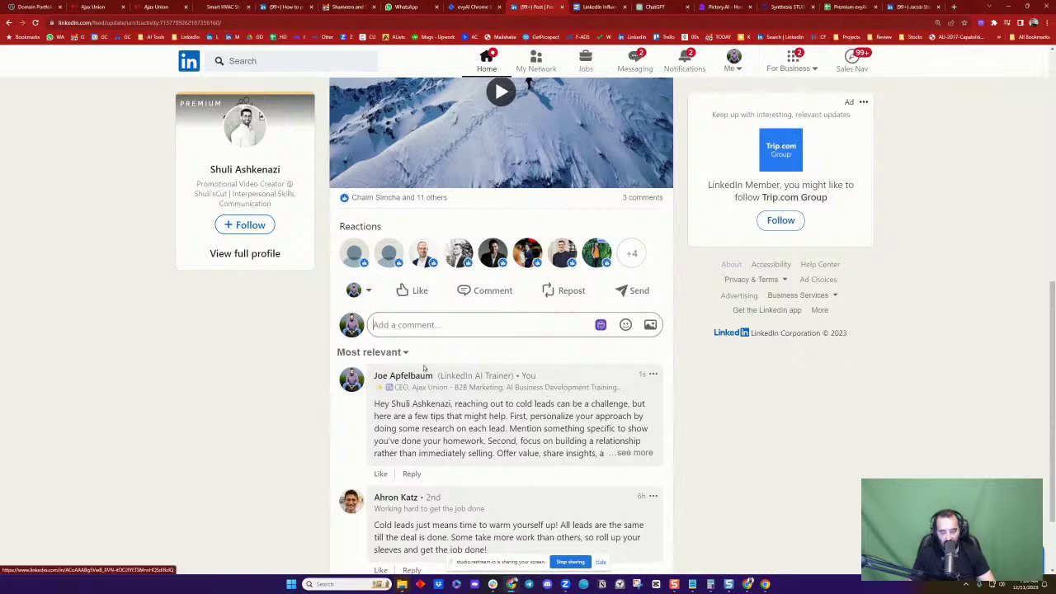
scroll(528, 392, "up", 2)
scroll(532, 393, "down", 3)
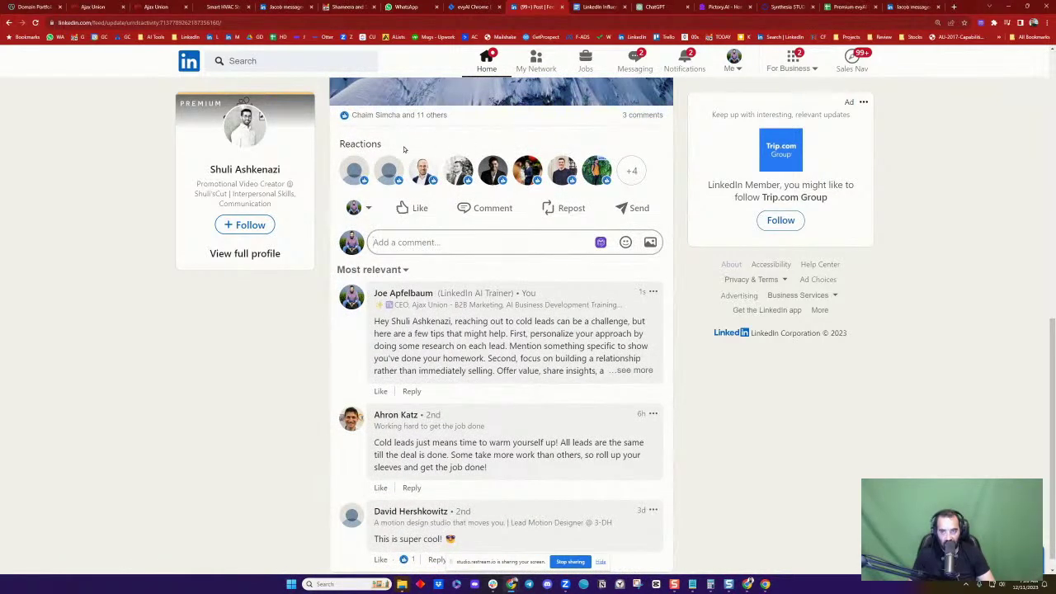
Load the evyAI website in a new tab, browse its feature cards, then return to the connection's profile
left_click(954, 7)
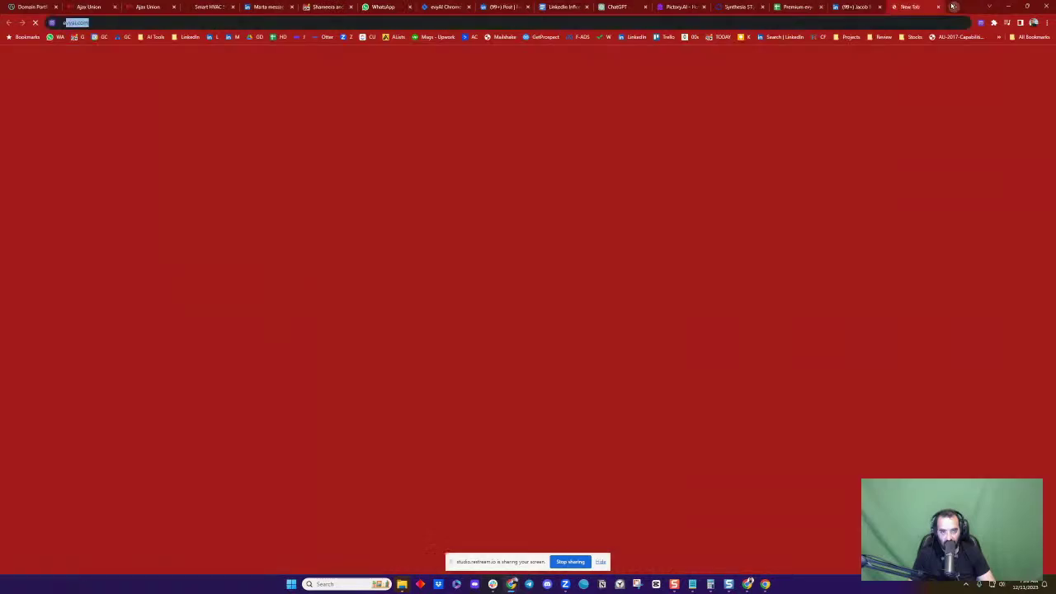
type("ey")
key("Return")
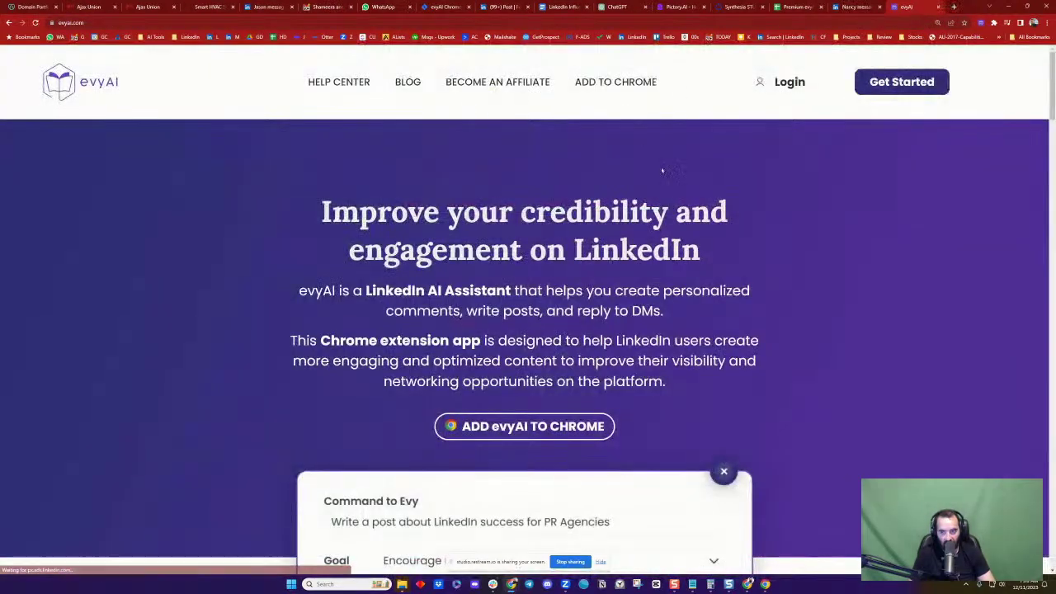
scroll(569, 261, "down", 2)
scroll(196, 105, "up", 2)
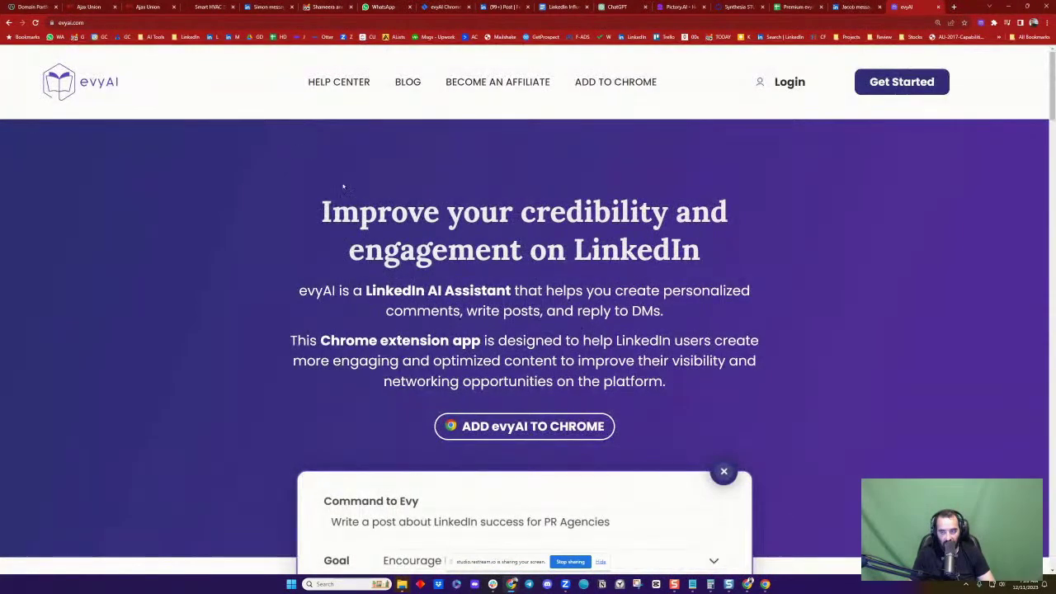
scroll(506, 322, "down", 2)
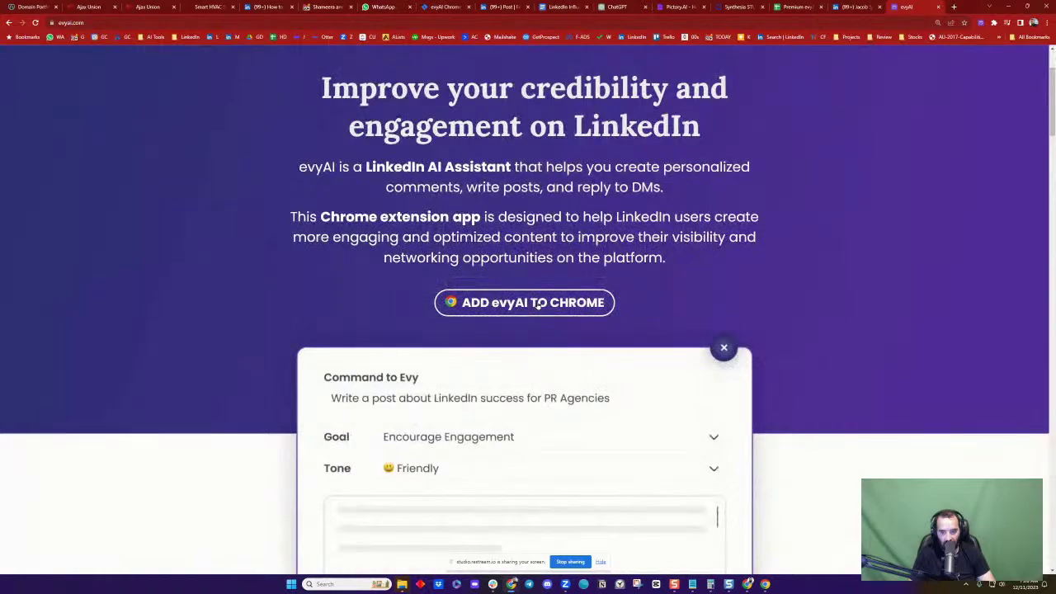
scroll(568, 306, "down", 5)
scroll(582, 306, "down", 6)
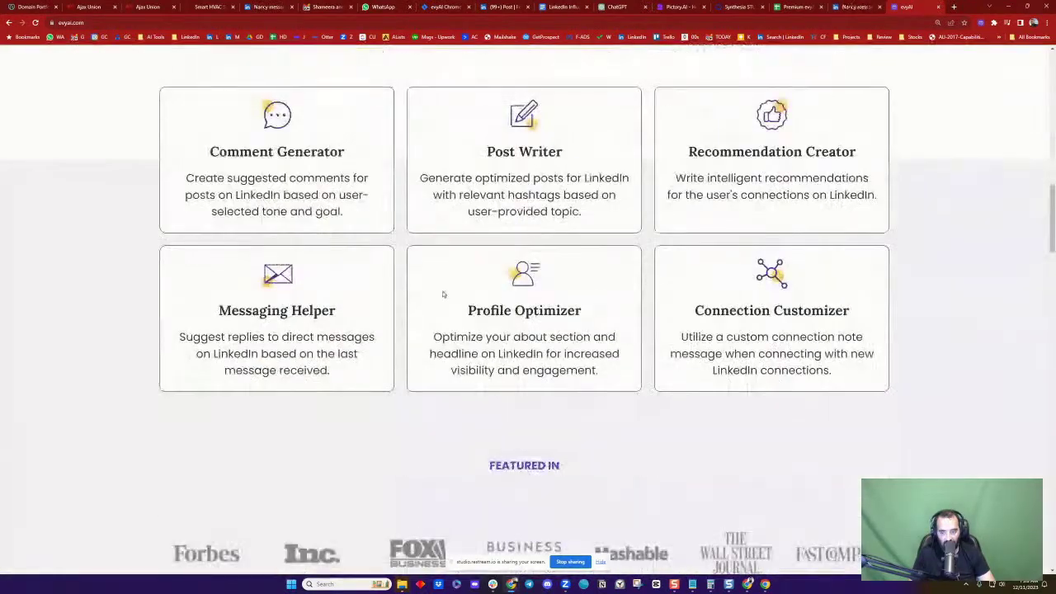
scroll(440, 295, "up", 2)
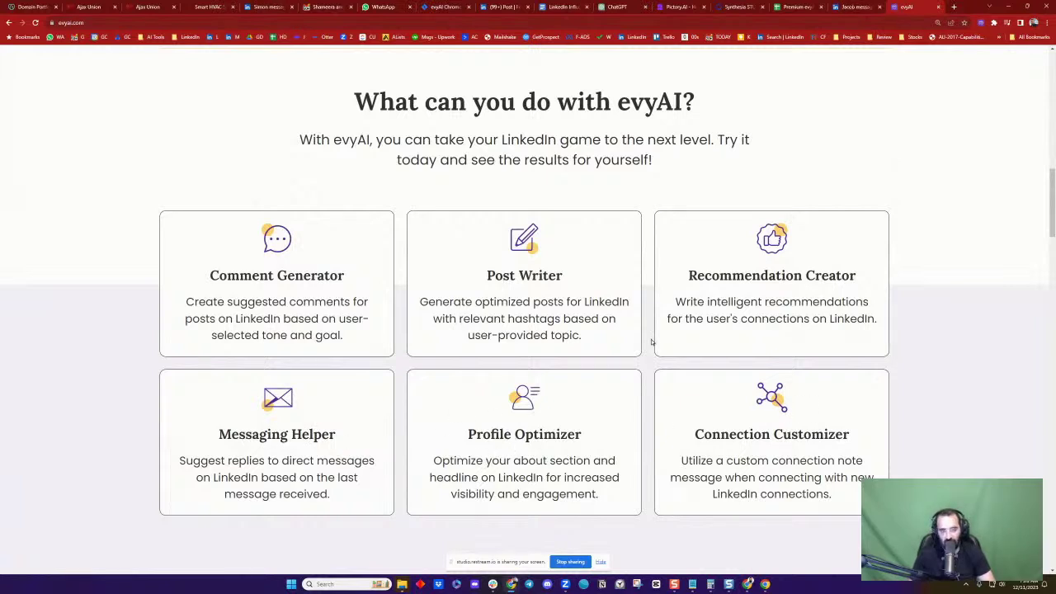
left_click(848, 6)
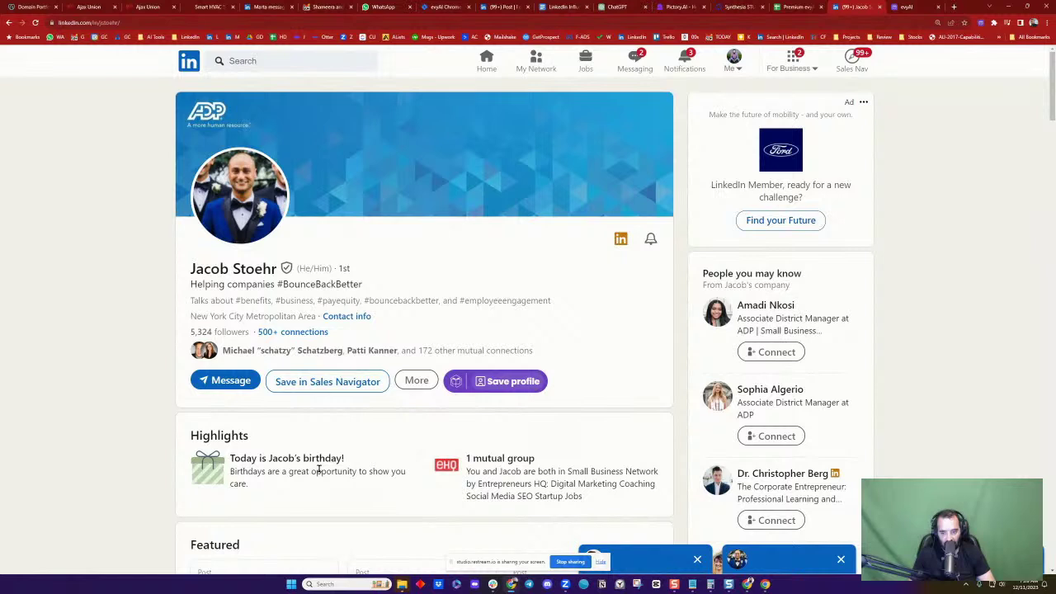
Save the birthday connection's profile in evyAI and start its AI Summarize Profile summary
left_click(509, 386)
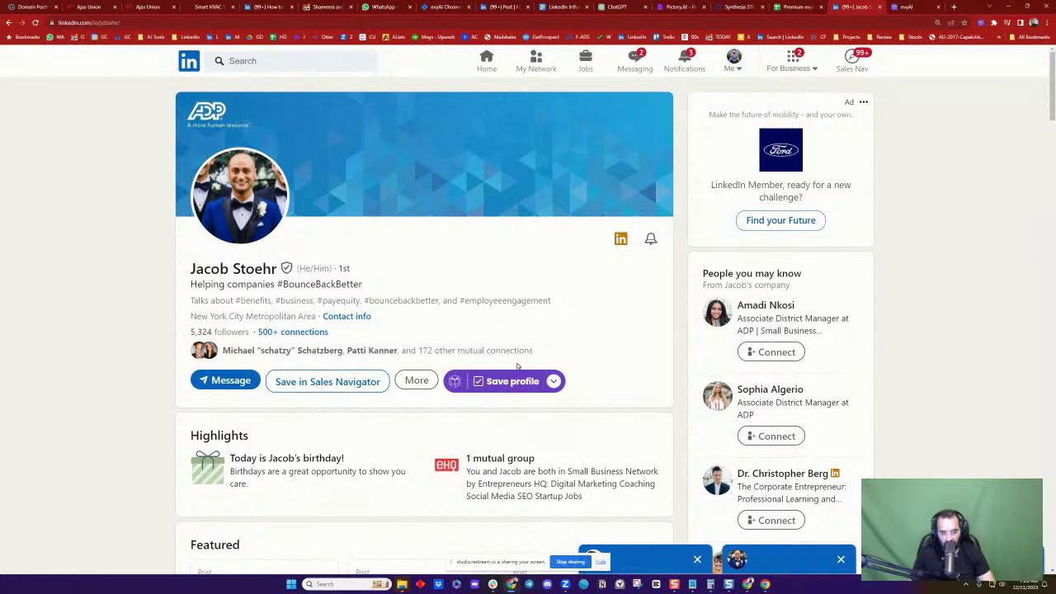
left_click(553, 382)
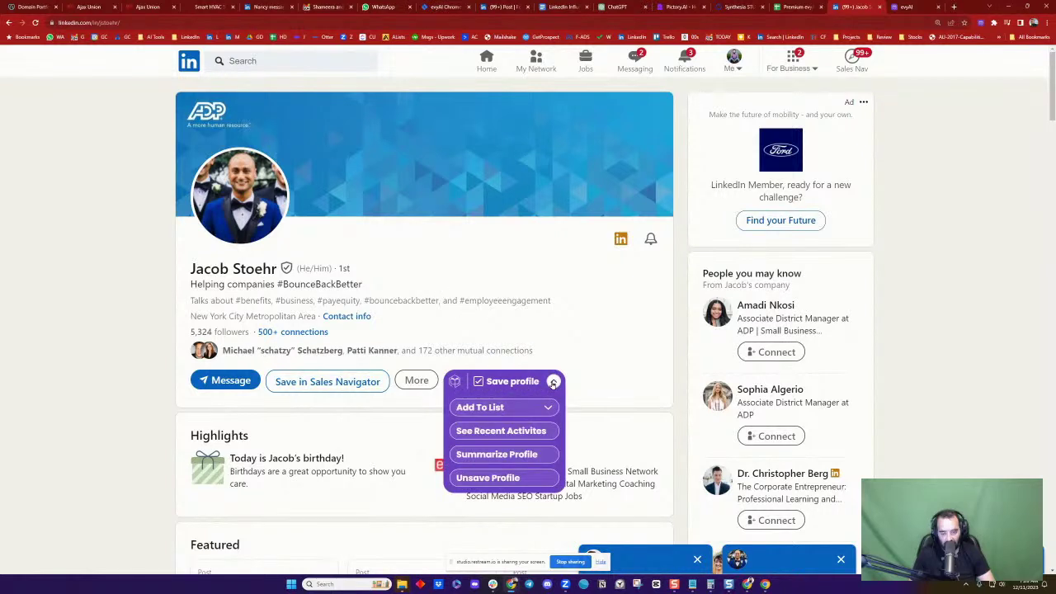
left_click(505, 454)
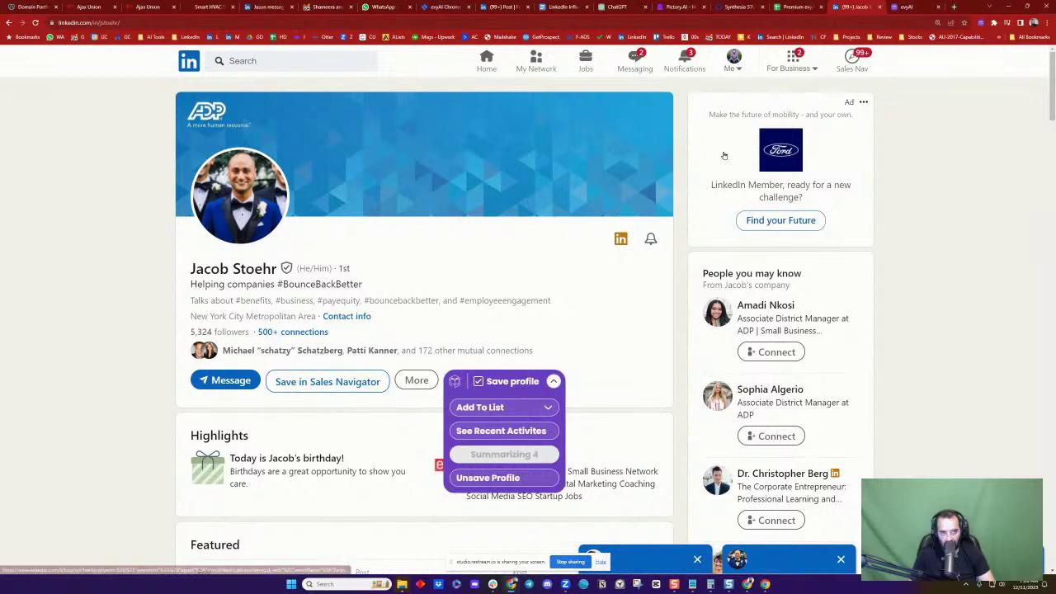
Return to the top of the evyAI homepage, then bring up Synthesia's My videos list
left_click(905, 6)
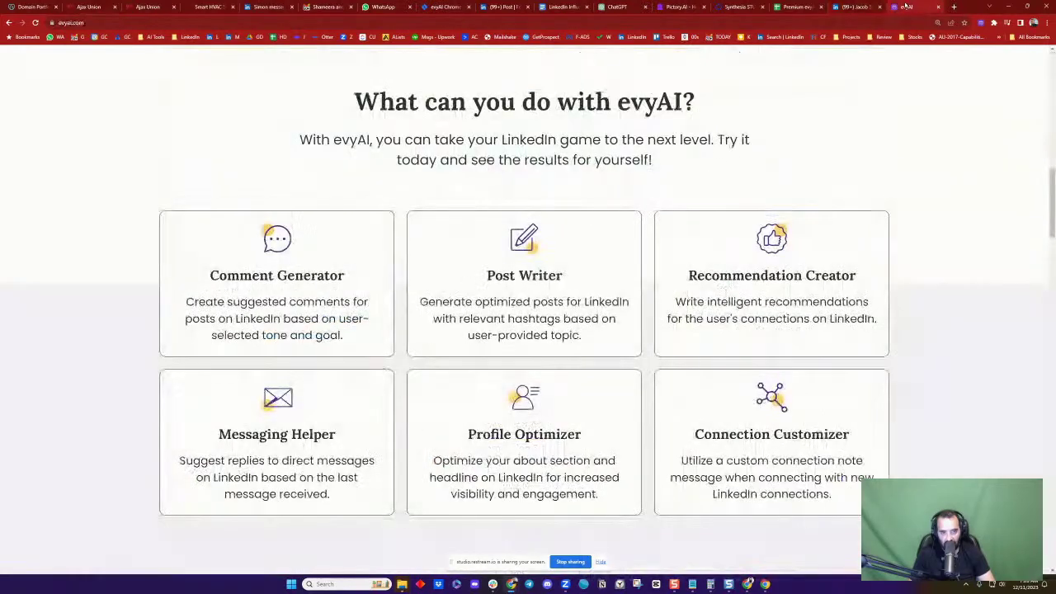
scroll(611, 261, "up", 8)
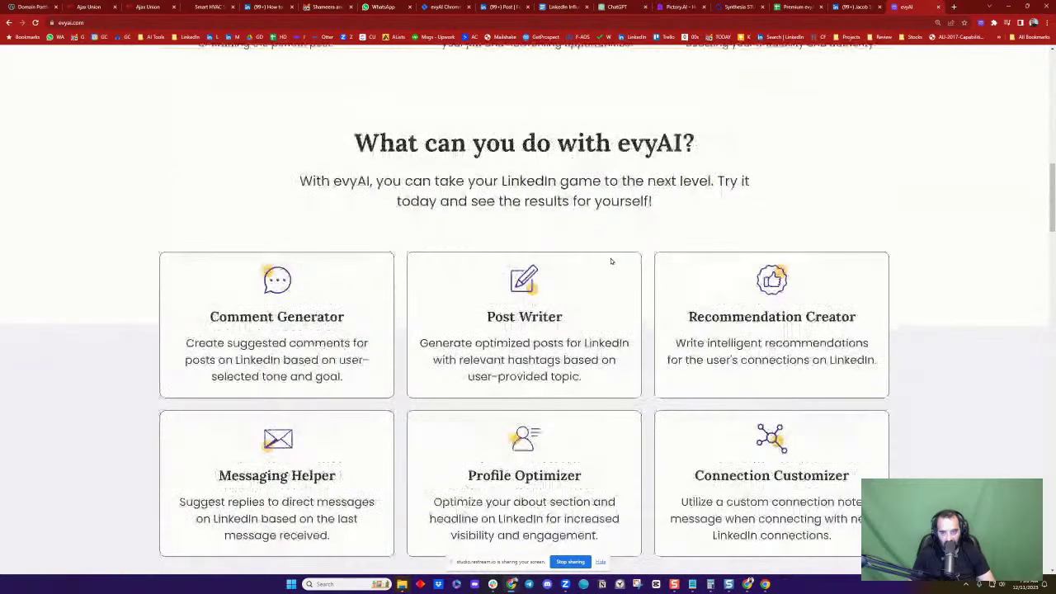
scroll(612, 261, "up", 4)
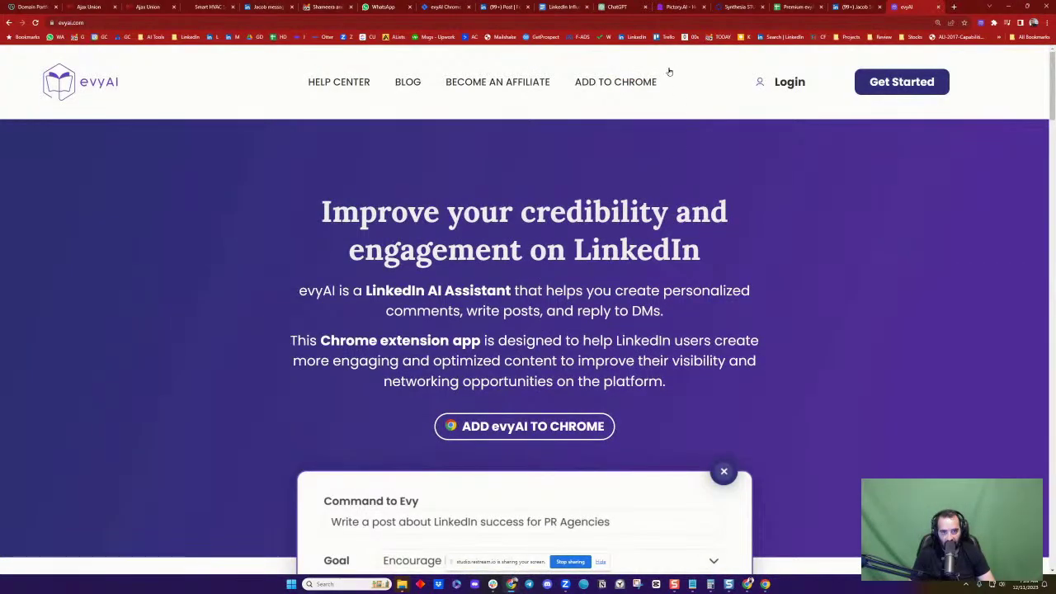
left_click(739, 7)
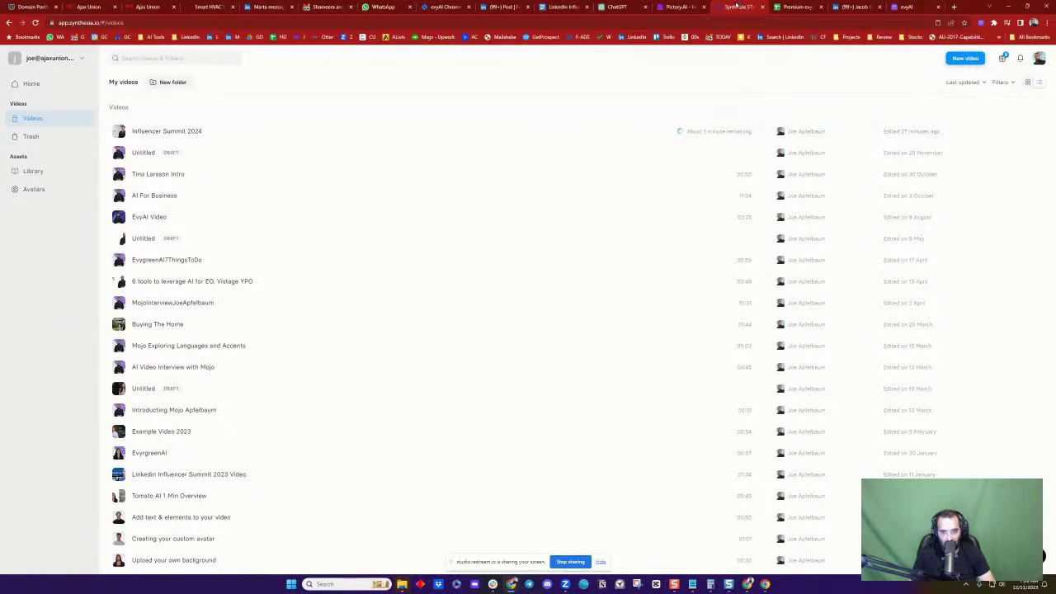
Download the finished InfluencerSummit2024 video from Pictory and play the mp4 full screen
left_click(679, 6)
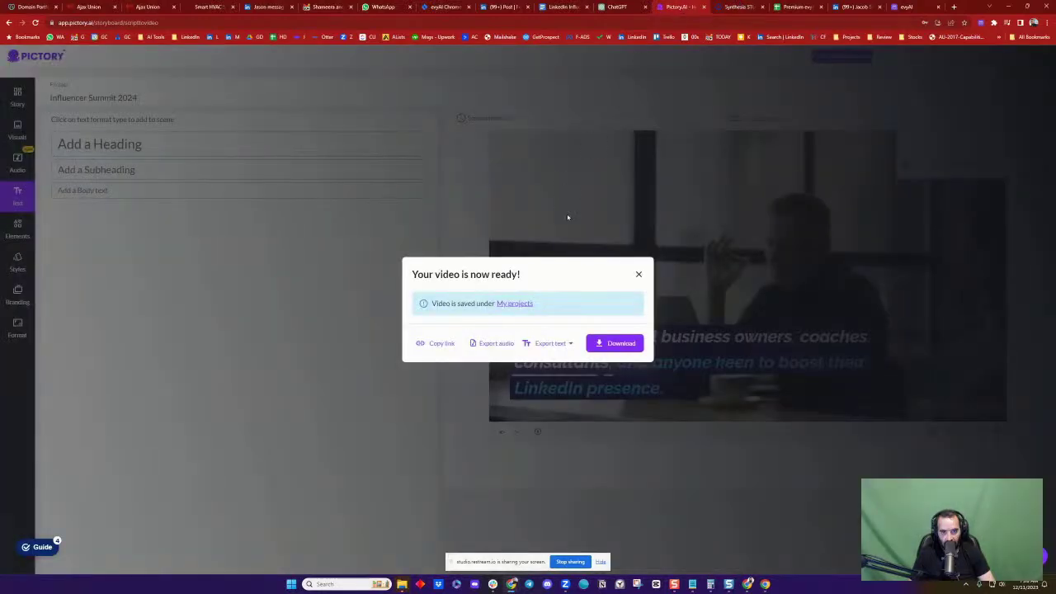
left_click(617, 345)
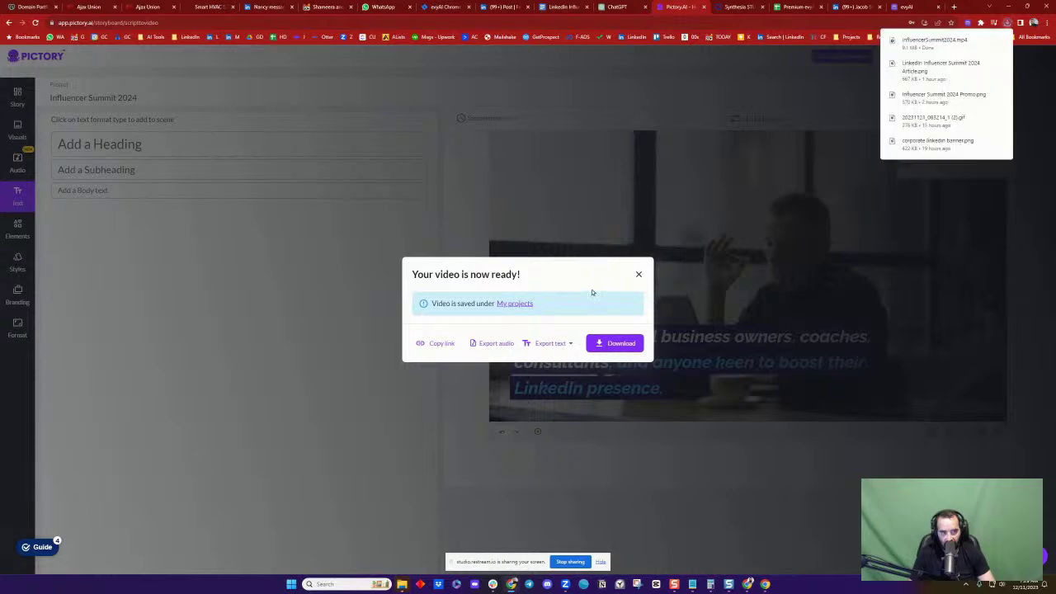
left_click(935, 41)
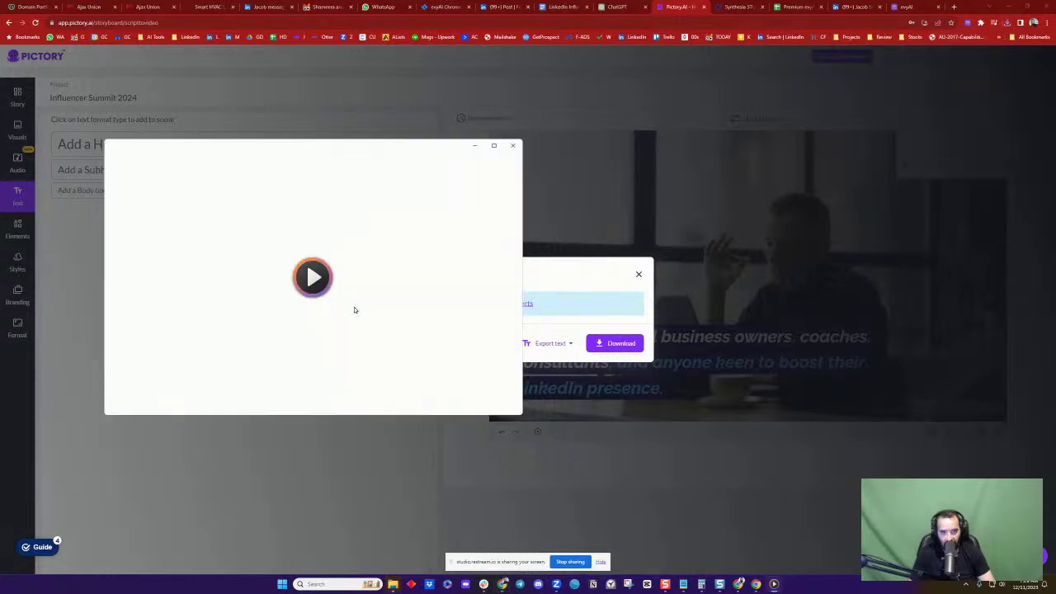
double_click(302, 278)
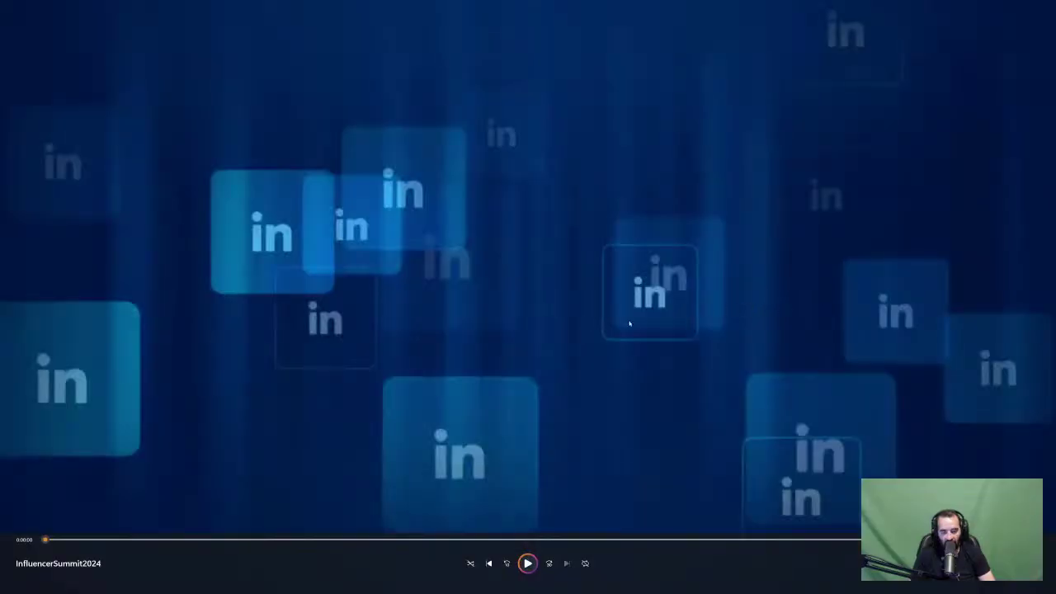
Exit full-screen playback of InfluencerSummit2024 and close Windows Media Player
key("Escape")
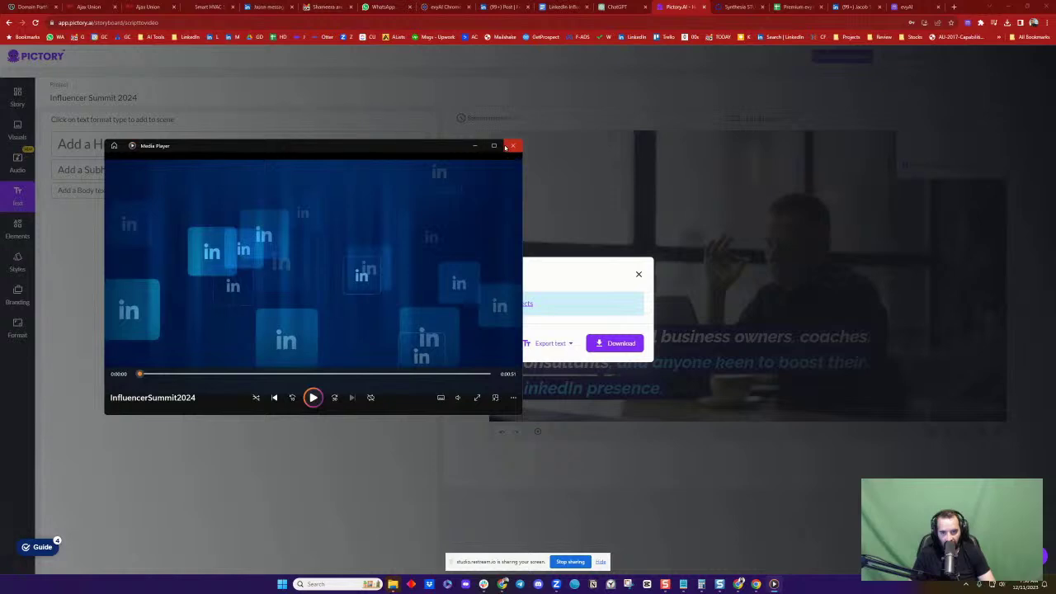
left_click(512, 146)
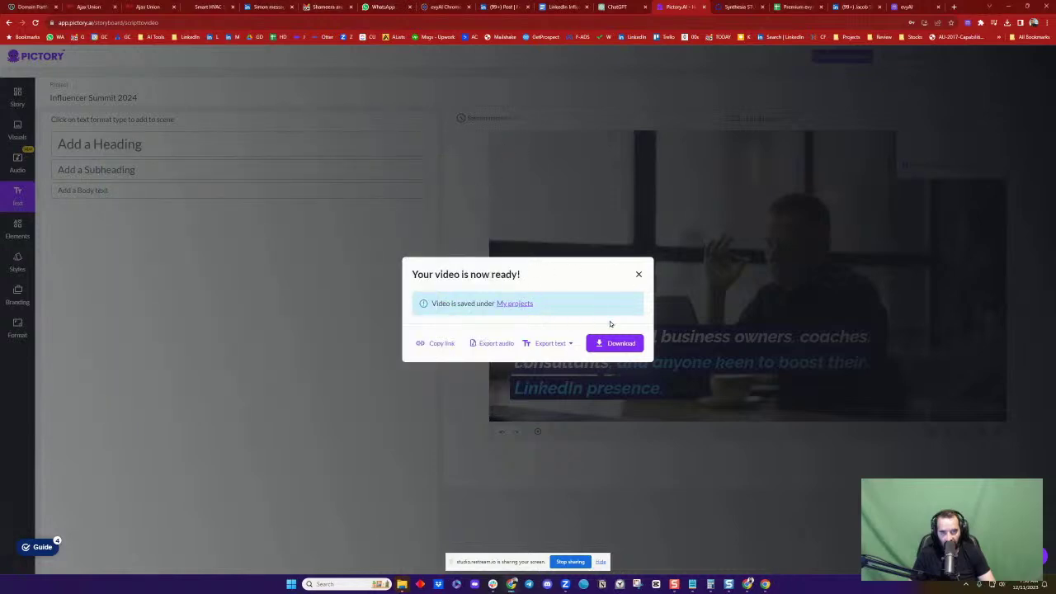
Dismiss Pictory's 'Your video is now ready!' dialog and go to Synthesia's My videos list
left_click(639, 276)
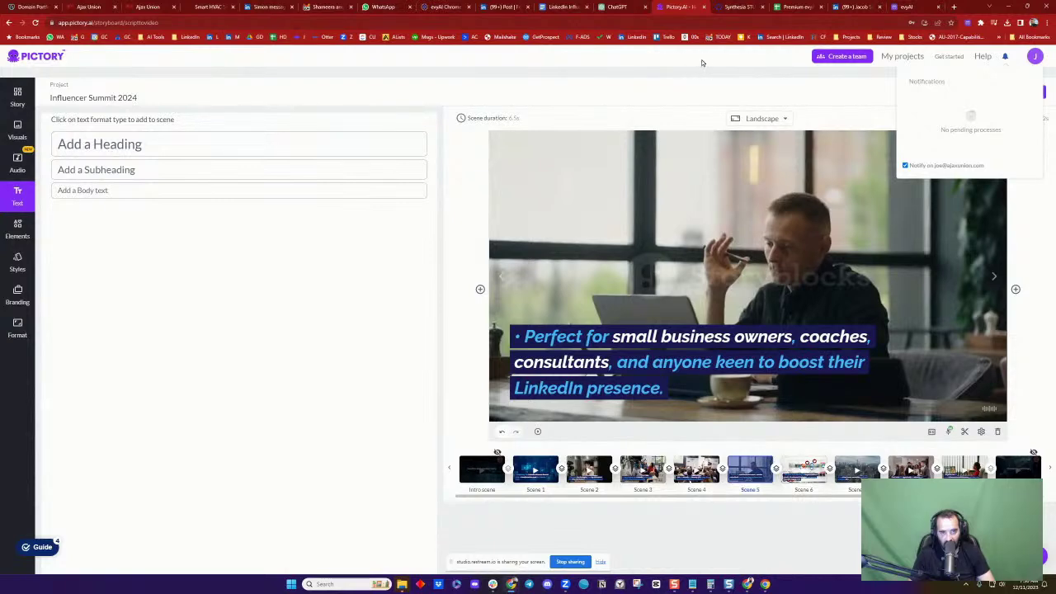
left_click(738, 6)
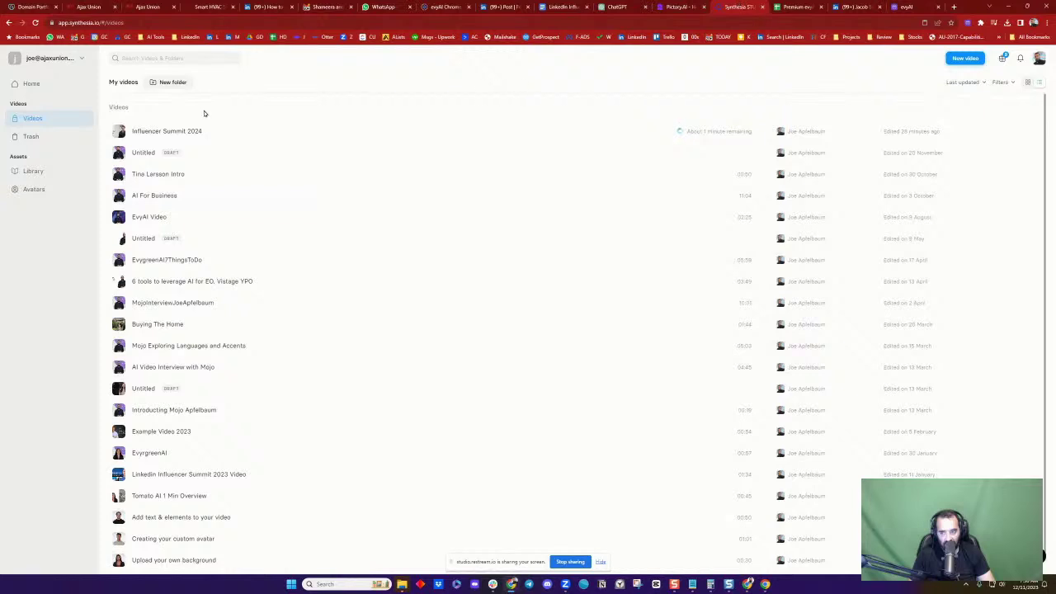
Open the Influencer Summit 2024 video in Synthesia, then return to the top of LinkedIn's Cold Leads post
left_click(173, 131)
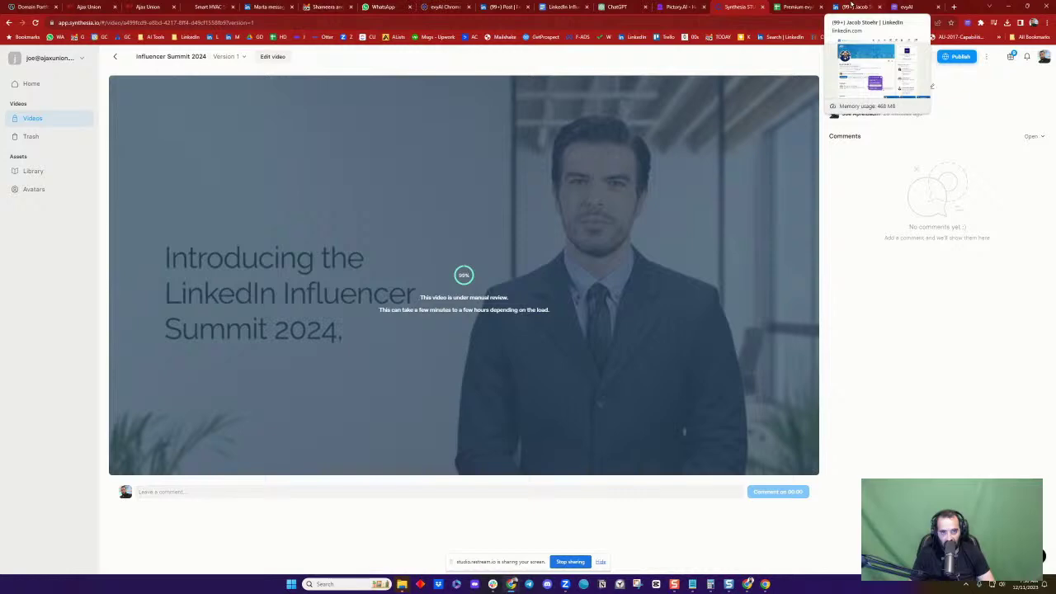
left_click(495, 6)
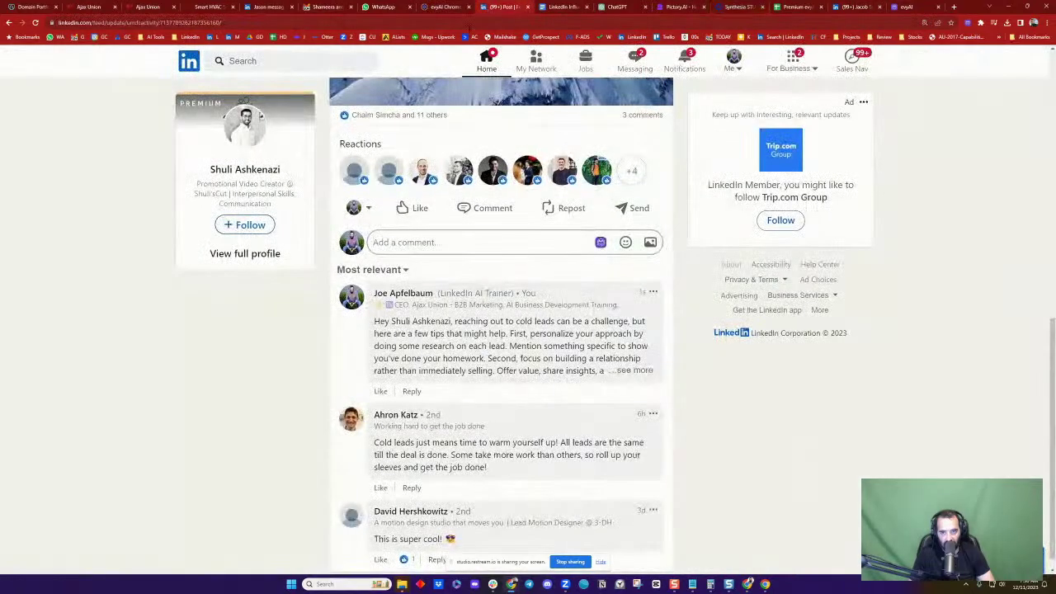
scroll(591, 205, "up", 7)
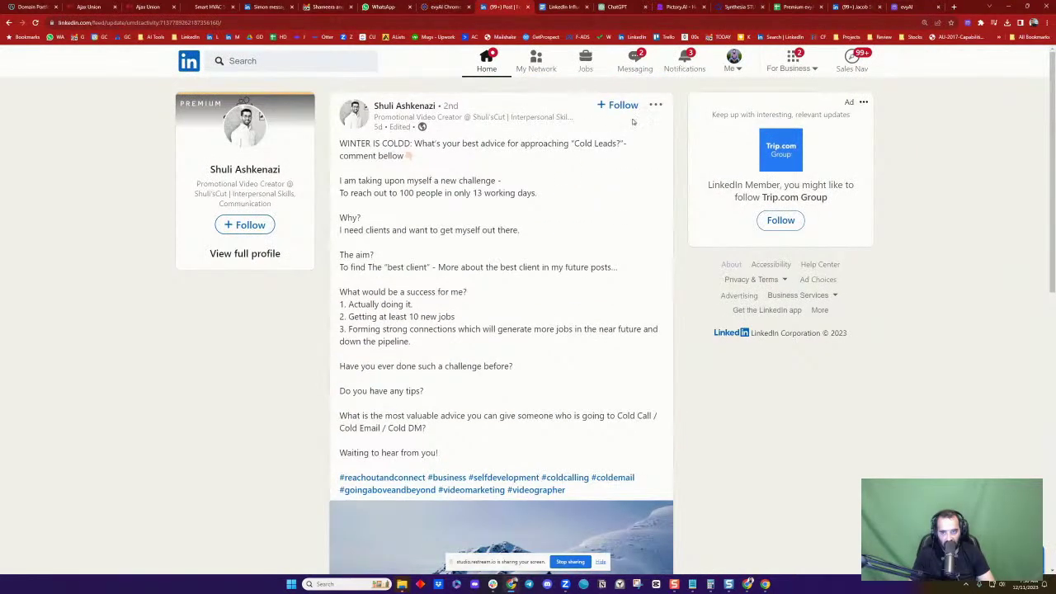
left_click(729, 62)
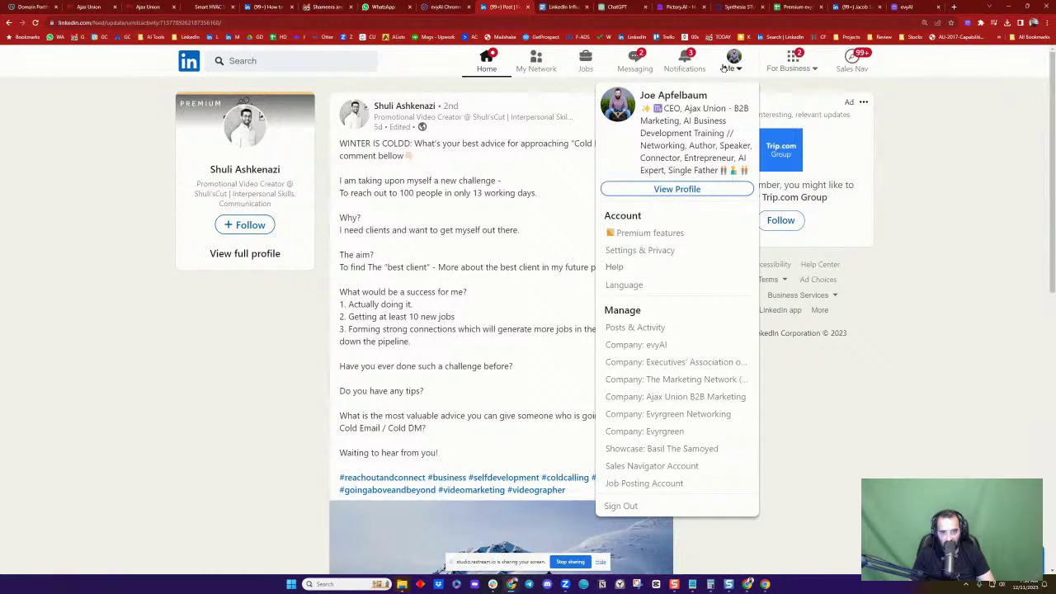
Go to your own LinkedIn profile and open all posts from its Activity section
left_click(677, 189)
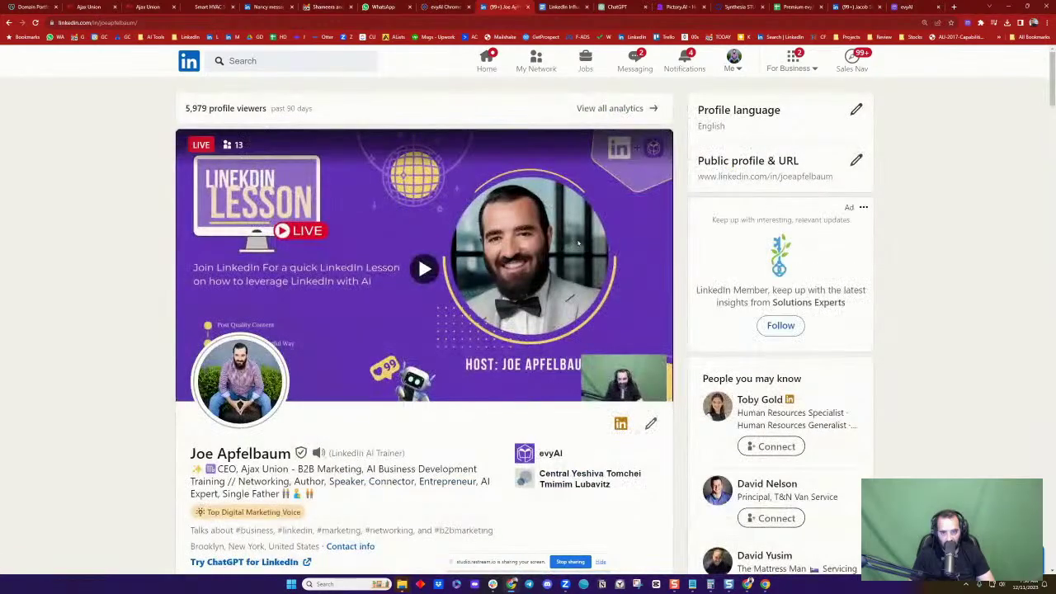
scroll(244, 250, "down", 10)
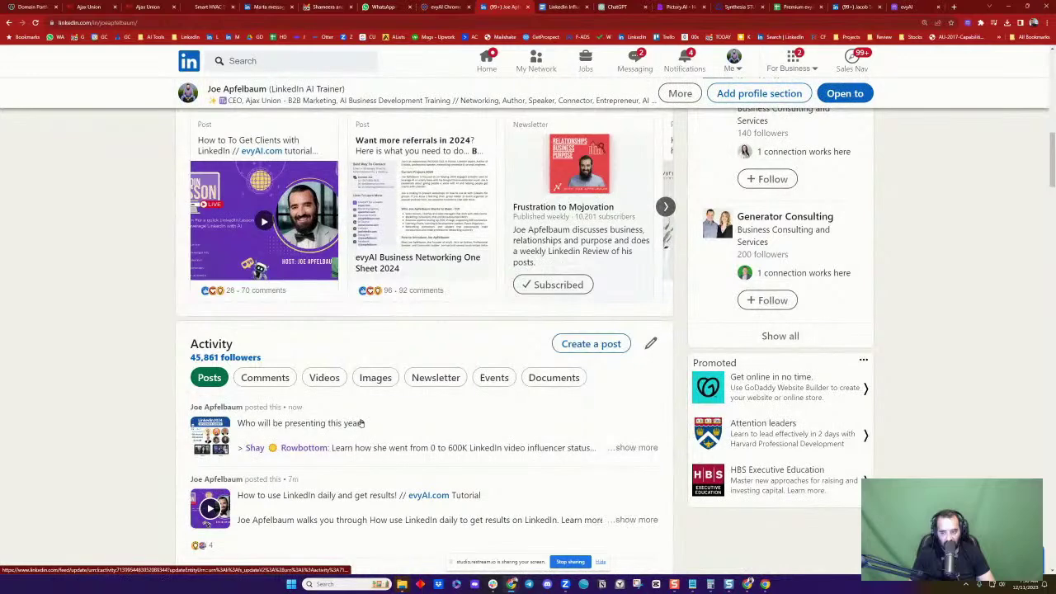
scroll(370, 409, "down", 3)
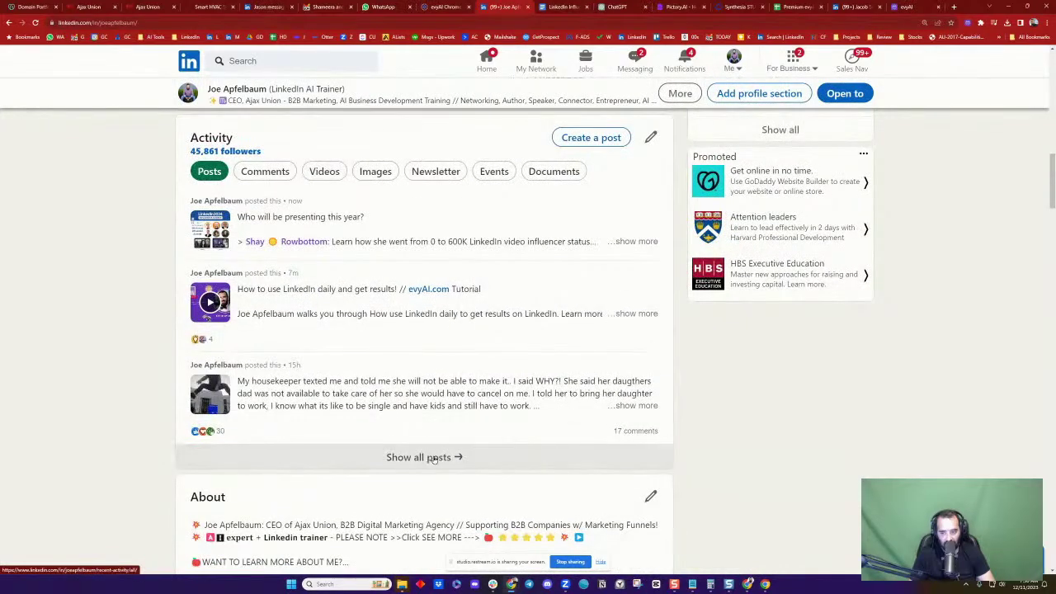
left_click(520, 390)
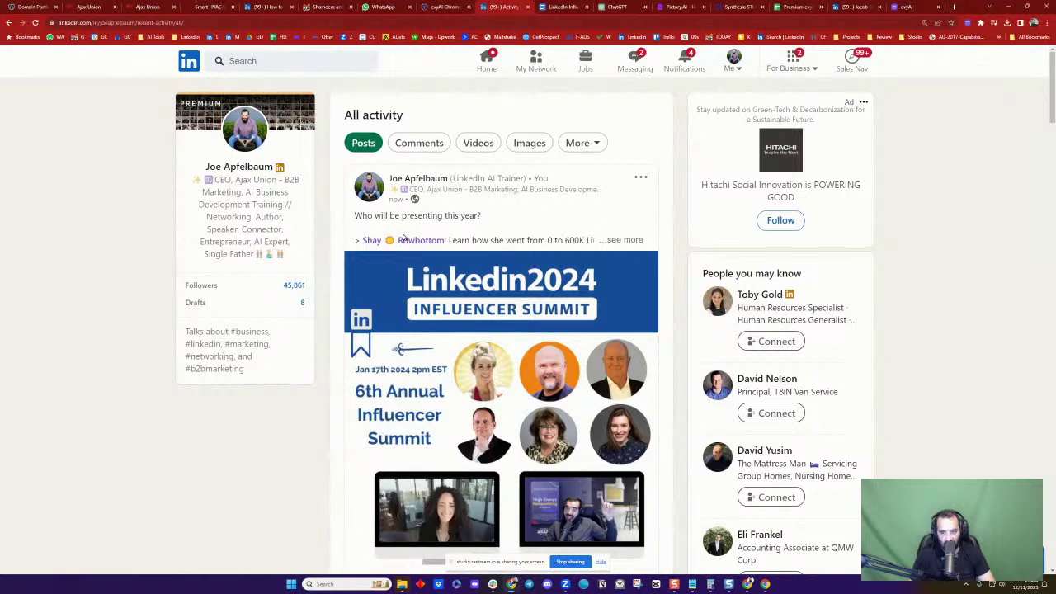
scroll(491, 231, "down", 3)
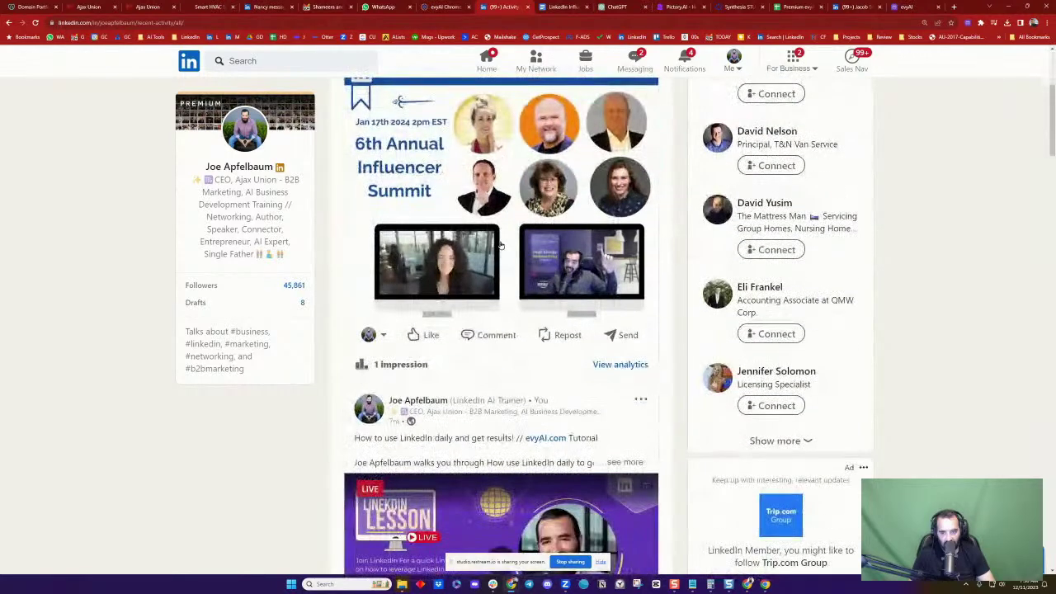
mouse_move(437, 338)
left_click(473, 301)
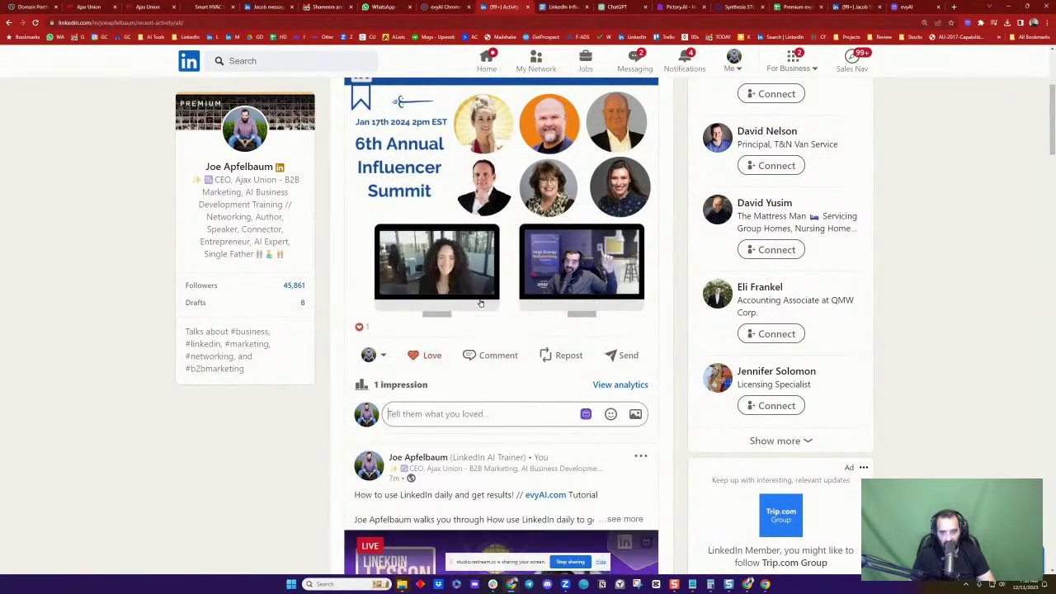
left_click(455, 415)
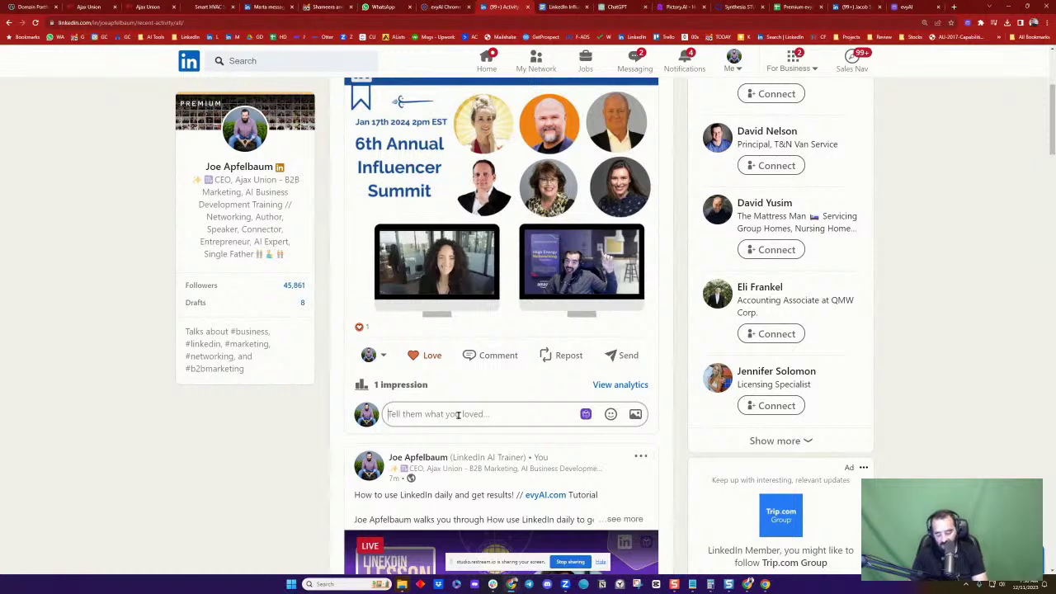
type("Join the influe")
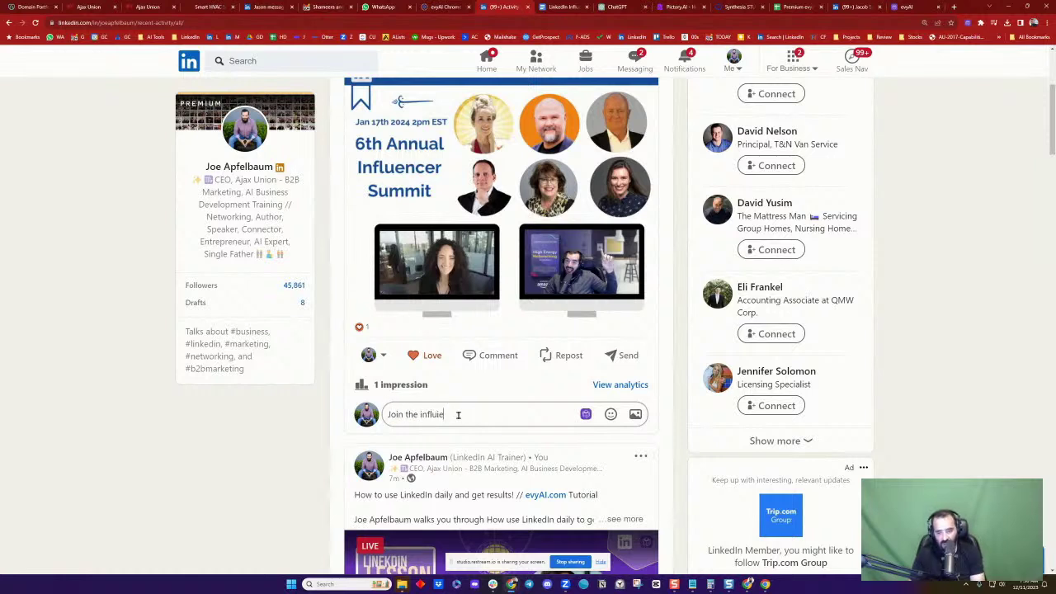
key("BackSpace")
key("BackSpace")
type("encer summit at w")
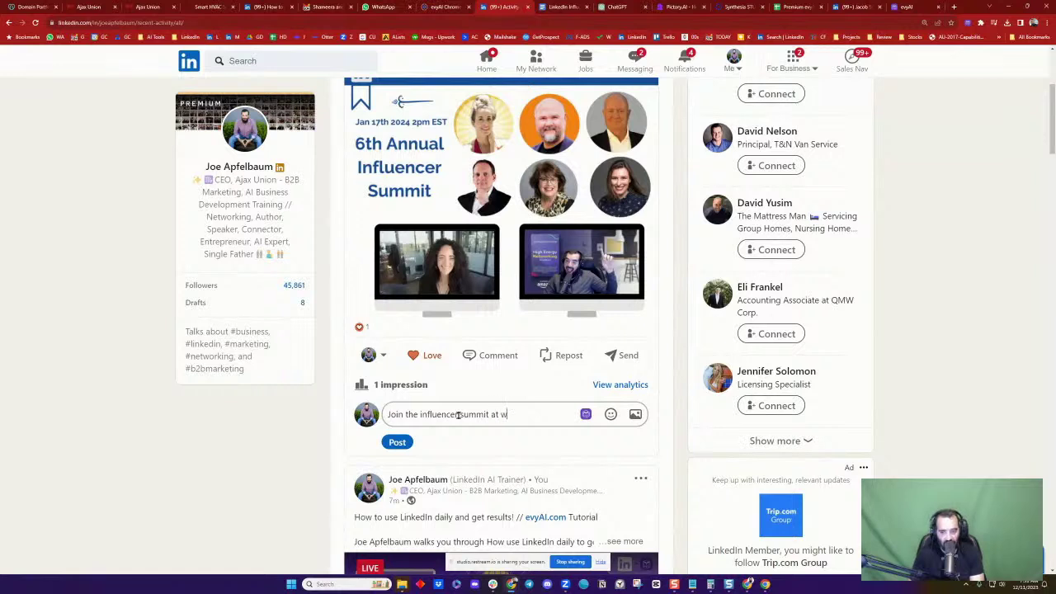
type("ww.influencersu")
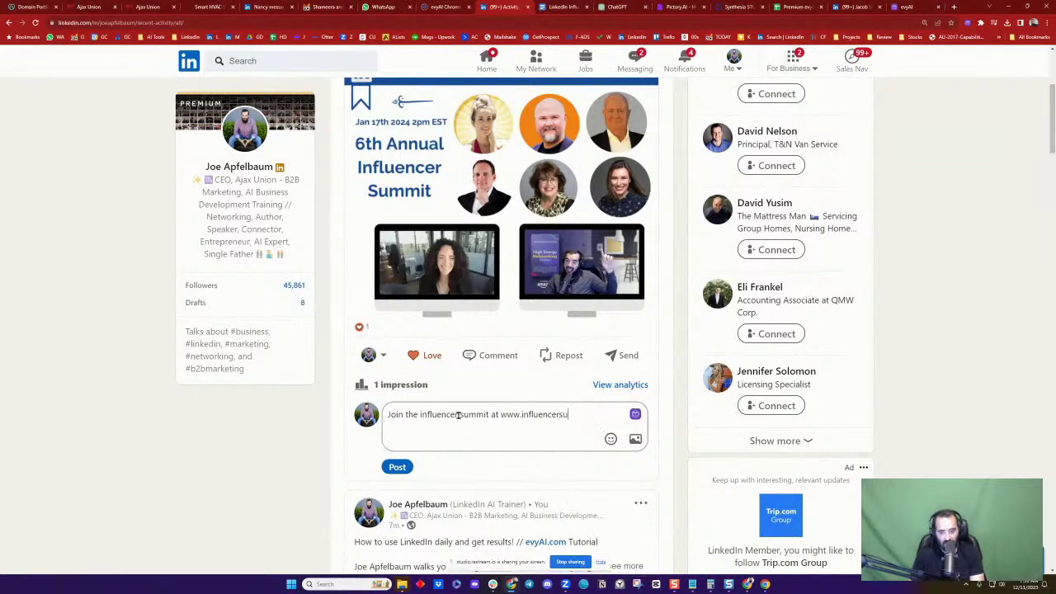
type("mmit2024")
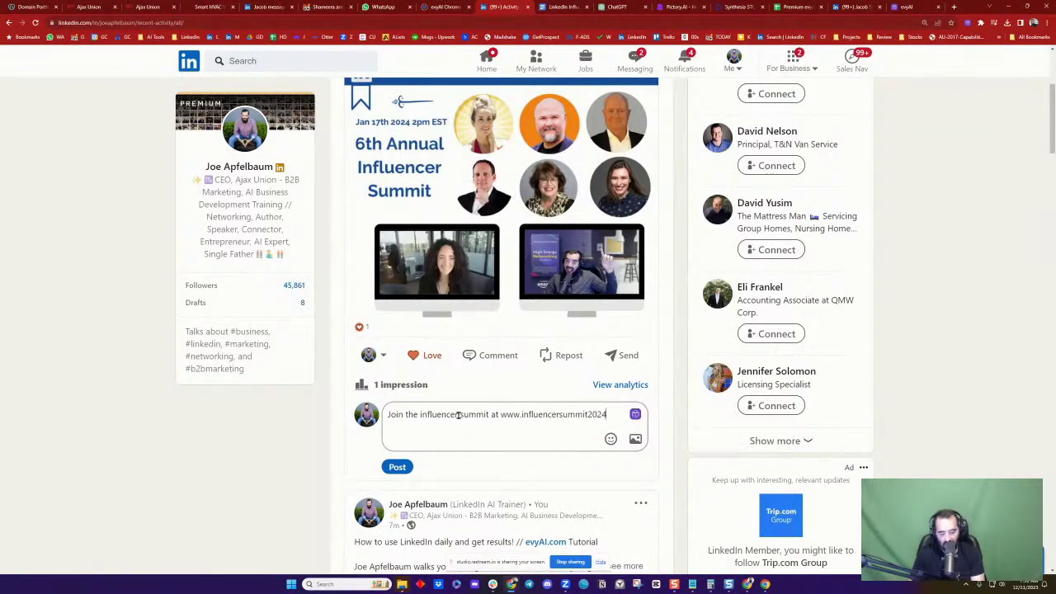
type(".com")
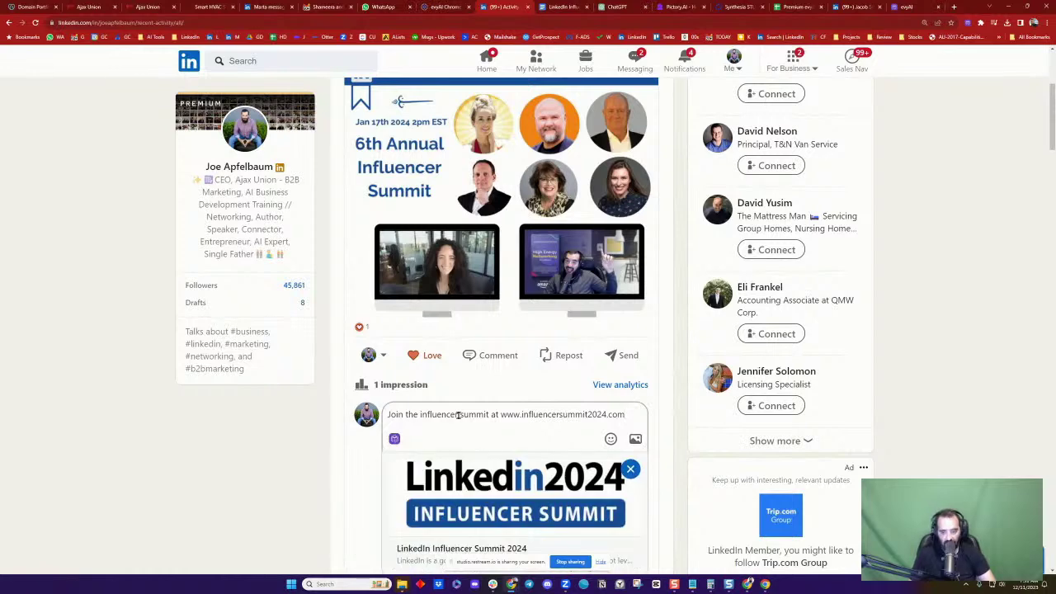
scroll(566, 452, "down", 2)
left_click(397, 389)
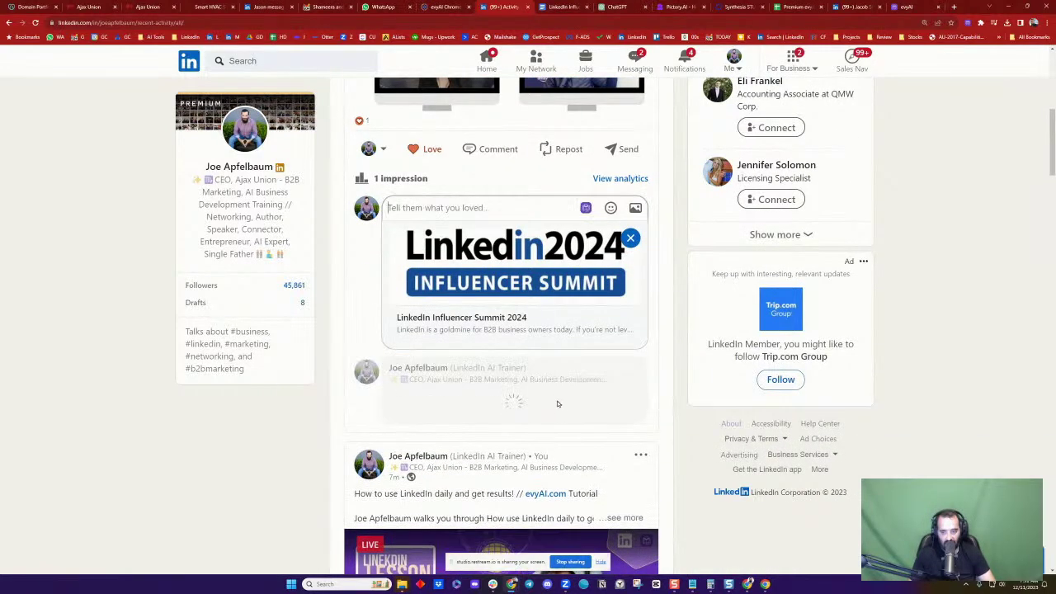
scroll(503, 280, "up", 5)
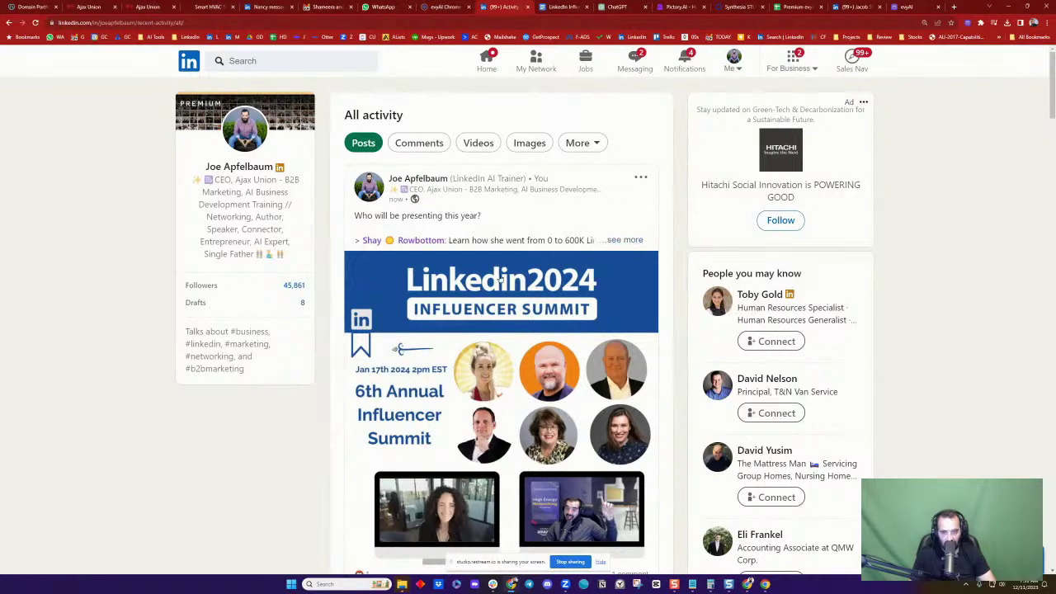
left_click(477, 143)
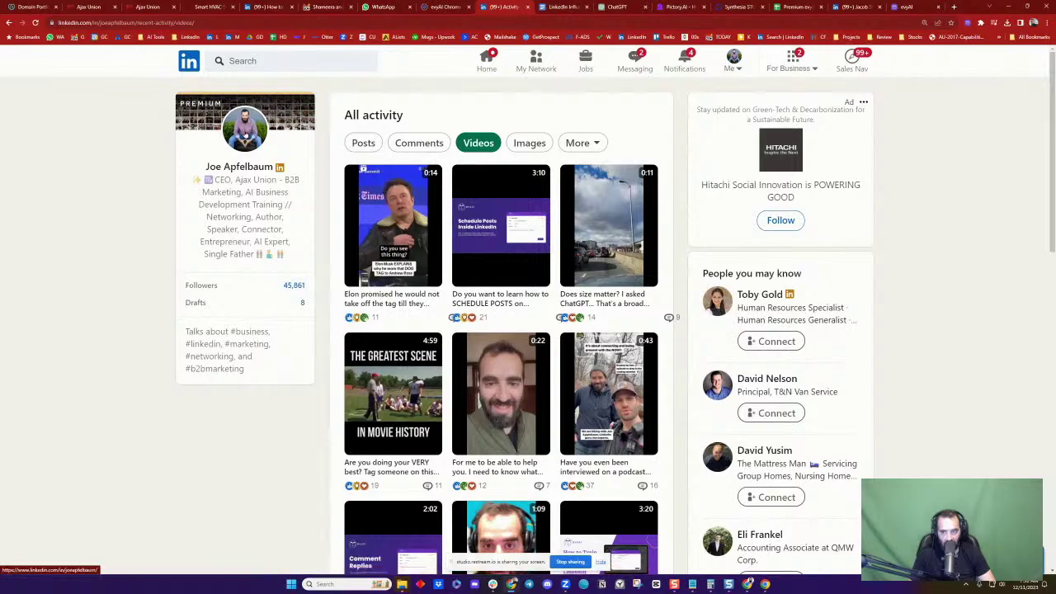
left_click(244, 130)
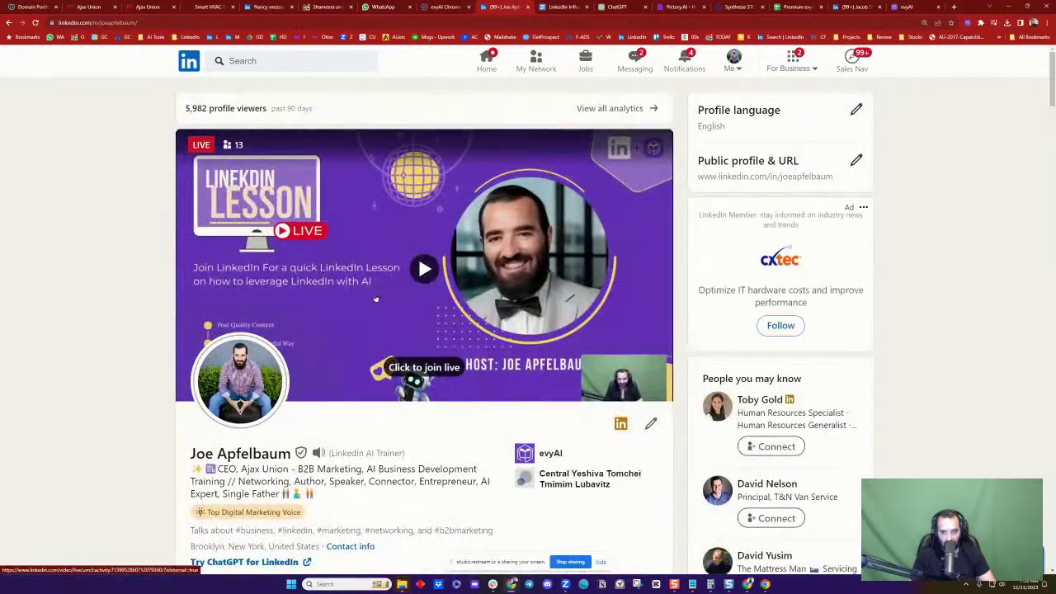
scroll(378, 299, "down", 5)
scroll(382, 306, "down", 5)
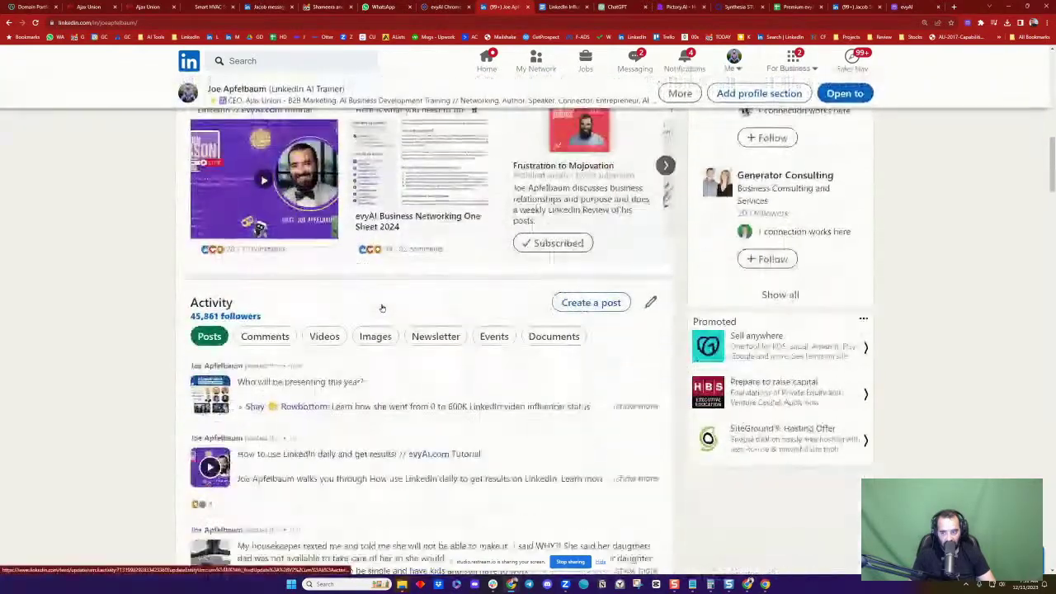
scroll(380, 347, "down", 3)
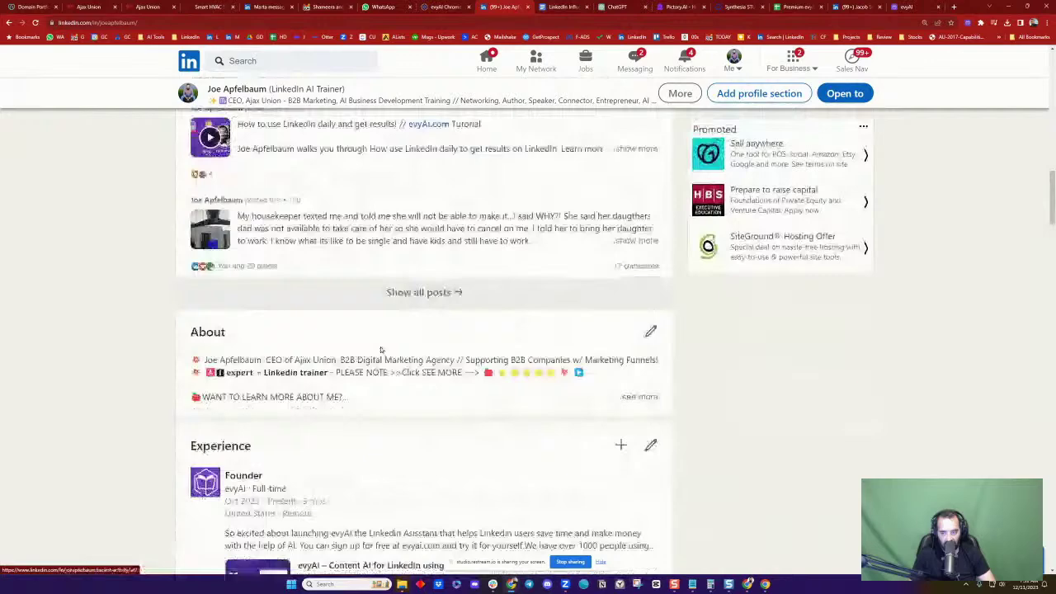
left_click(429, 296)
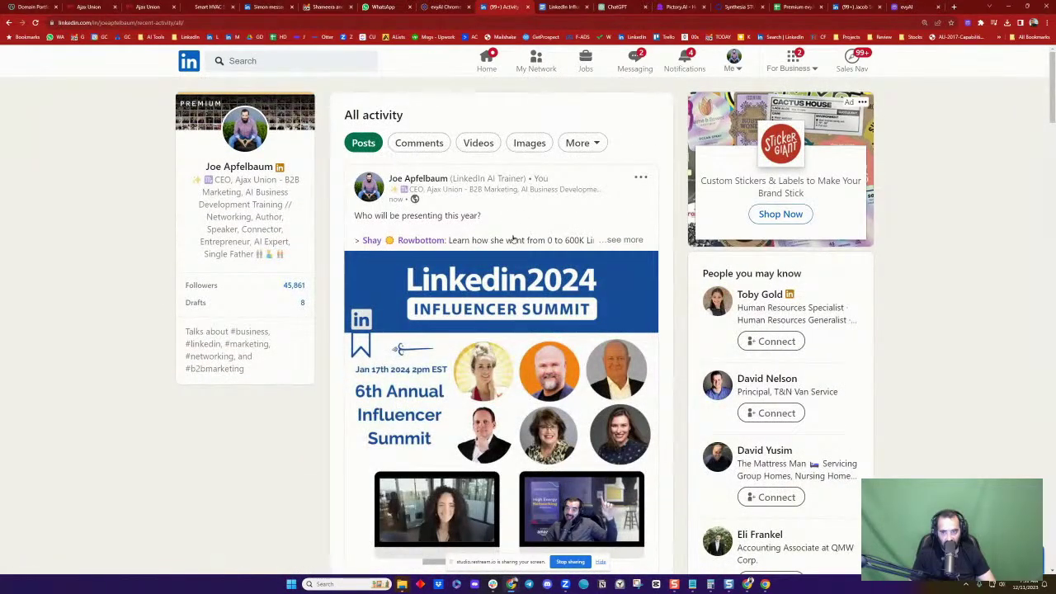
Comment 'Brooklyn NY' on the How to use LinkedIn daily post and sort comments by Most recent
scroll(454, 371, "down", 7)
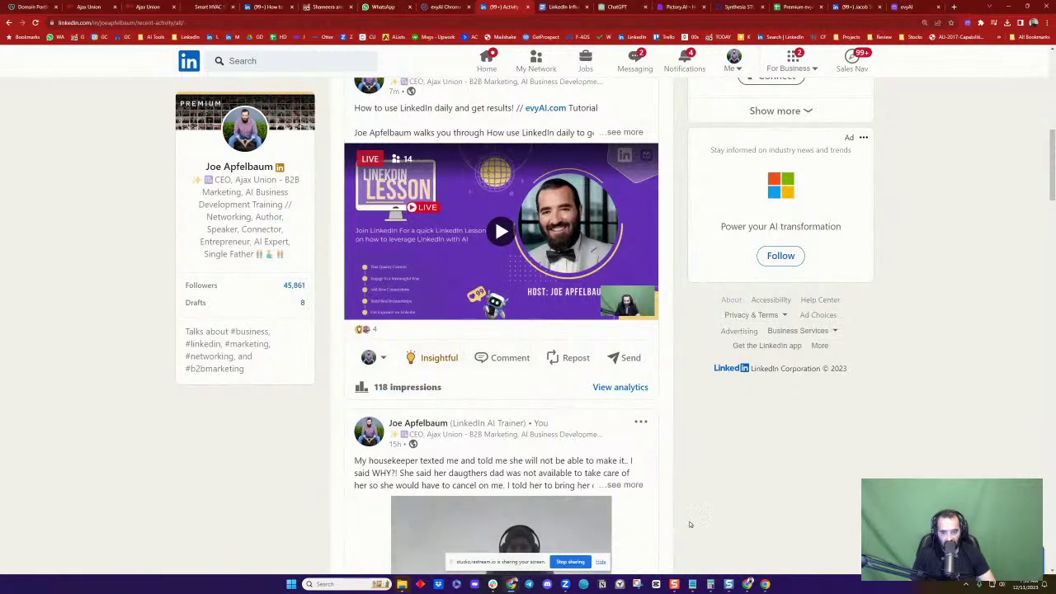
left_click(503, 357)
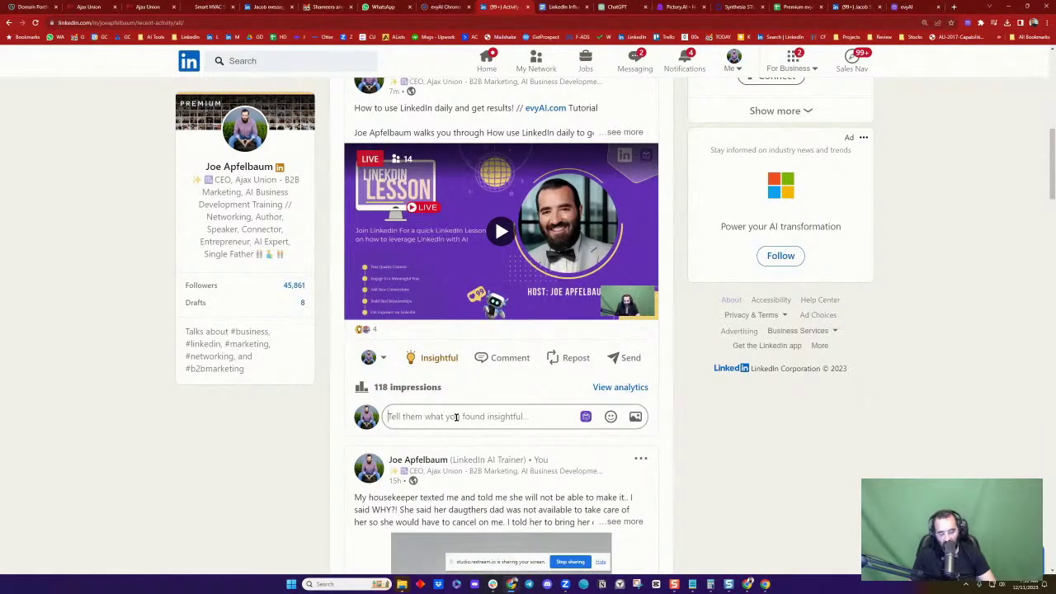
type("Brooklyn")
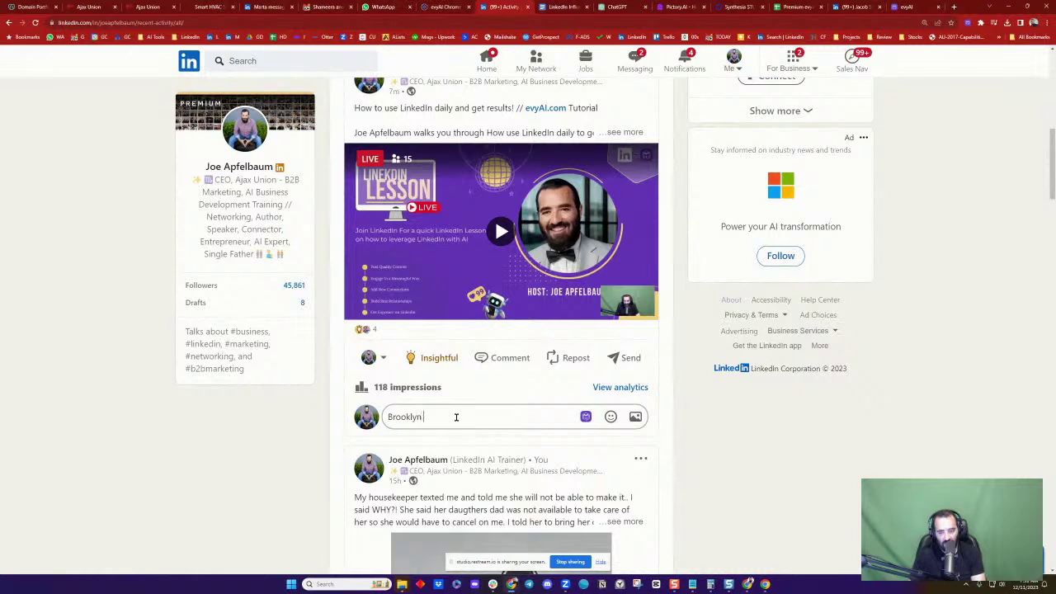
type(" NY")
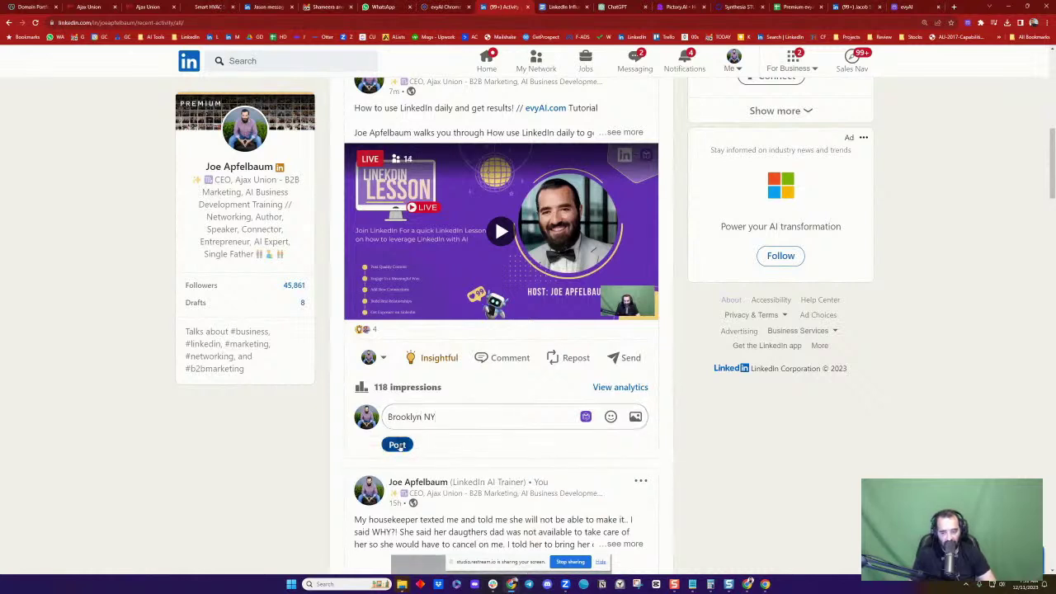
left_click(398, 446)
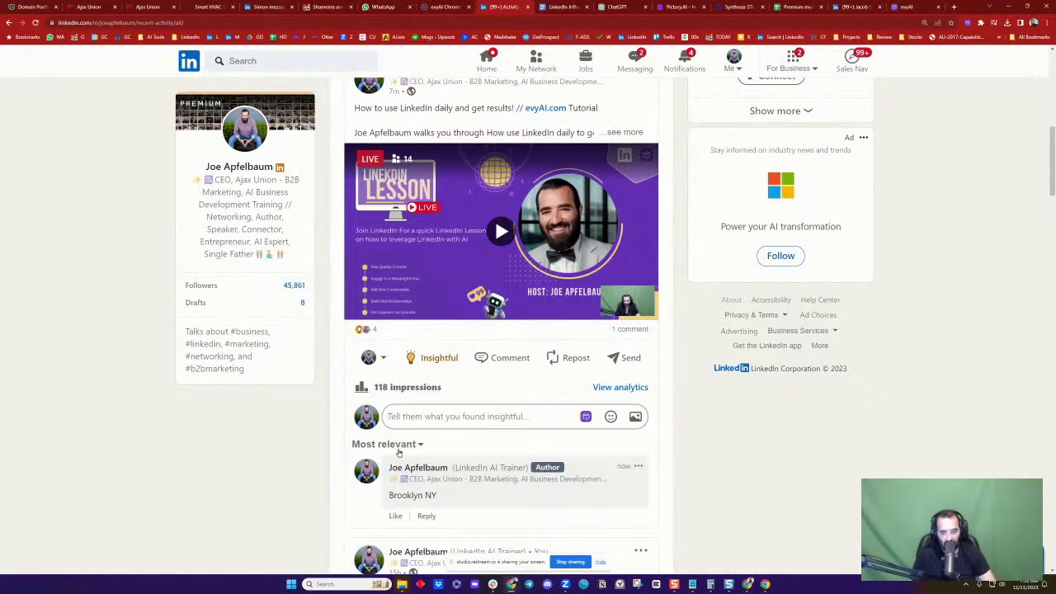
left_click(387, 444)
left_click(401, 504)
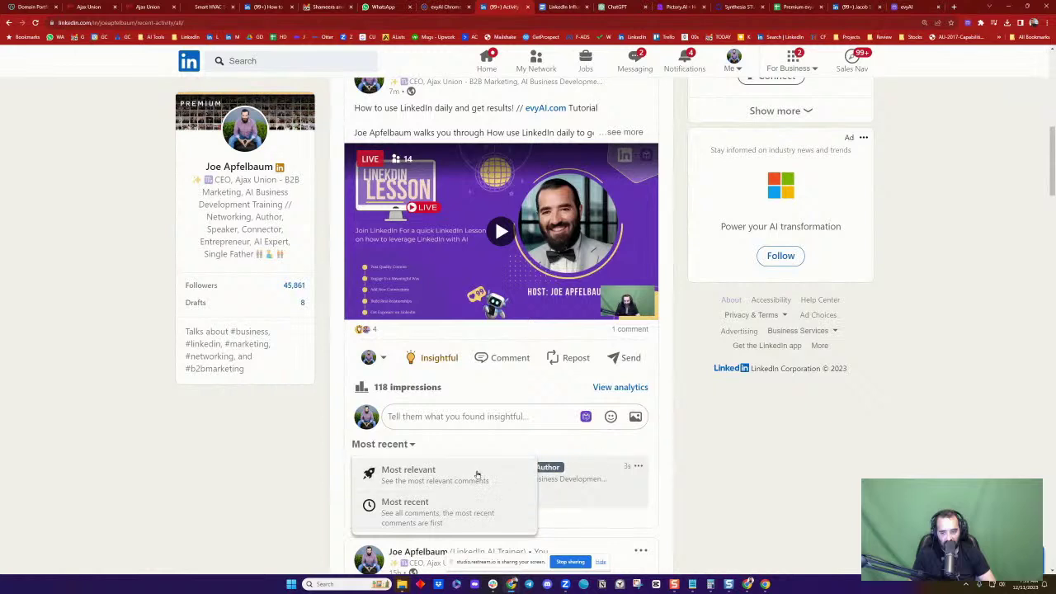
left_click(340, 491)
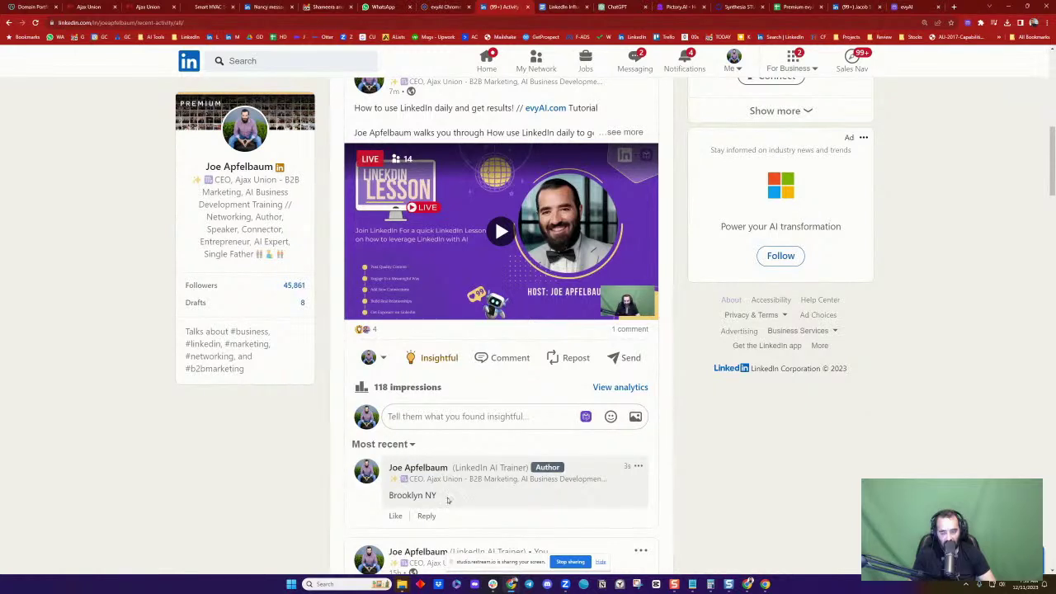
Post a second comment 'B2B Marketing!' and change the post's reaction to Love
left_click(448, 417)
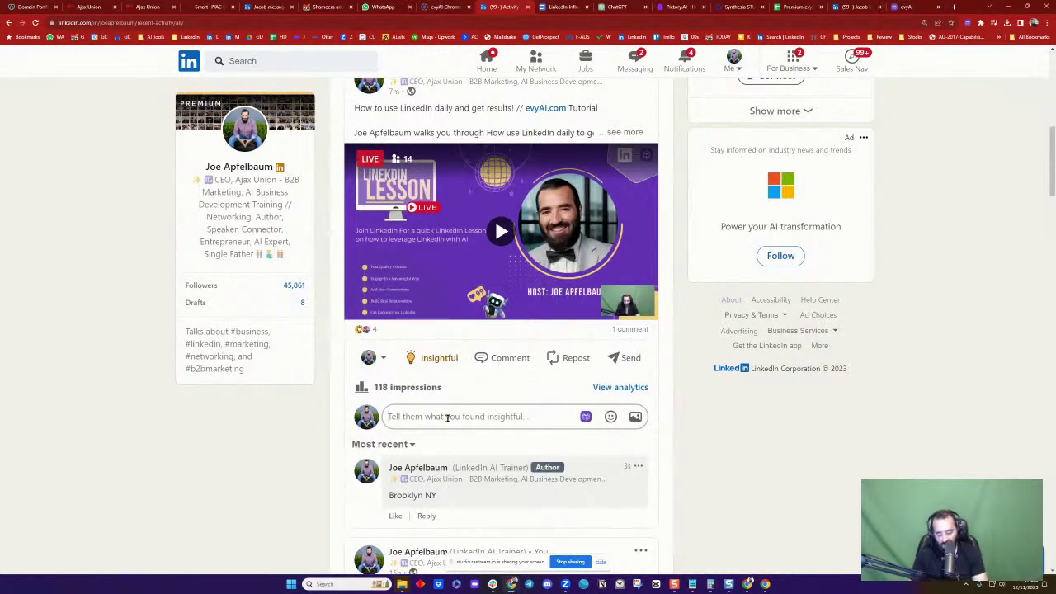
type("B2B Marketing")
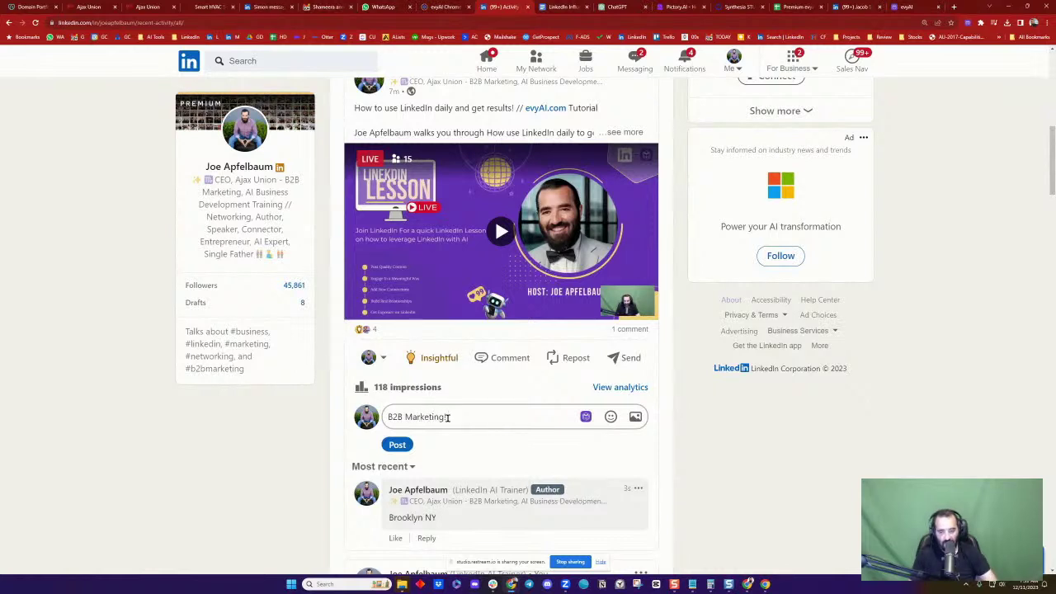
key("ctrl+Return")
scroll(488, 415, "down", 3)
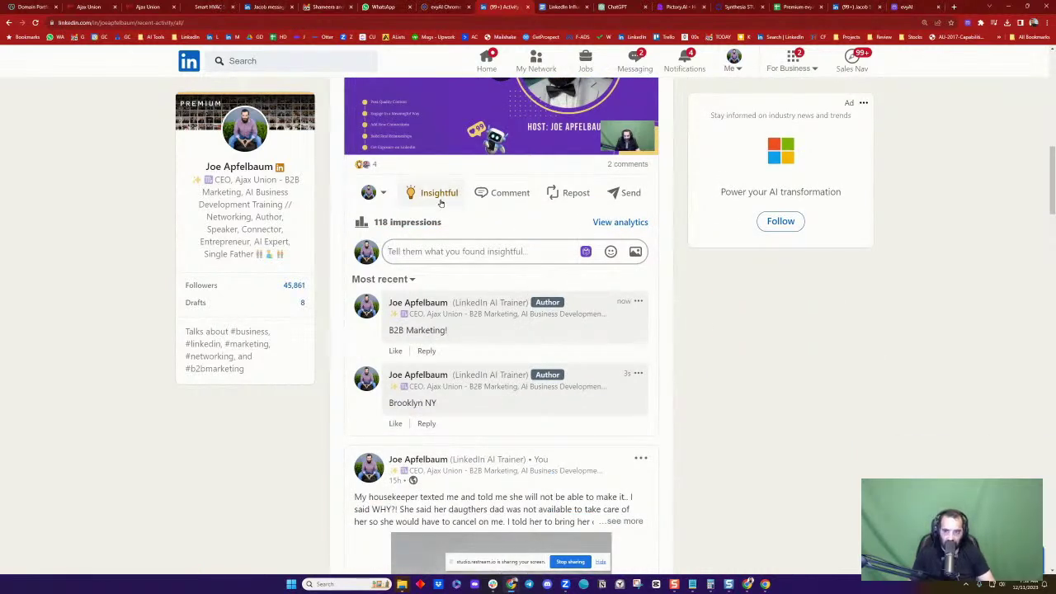
mouse_move(434, 193)
left_click(473, 160)
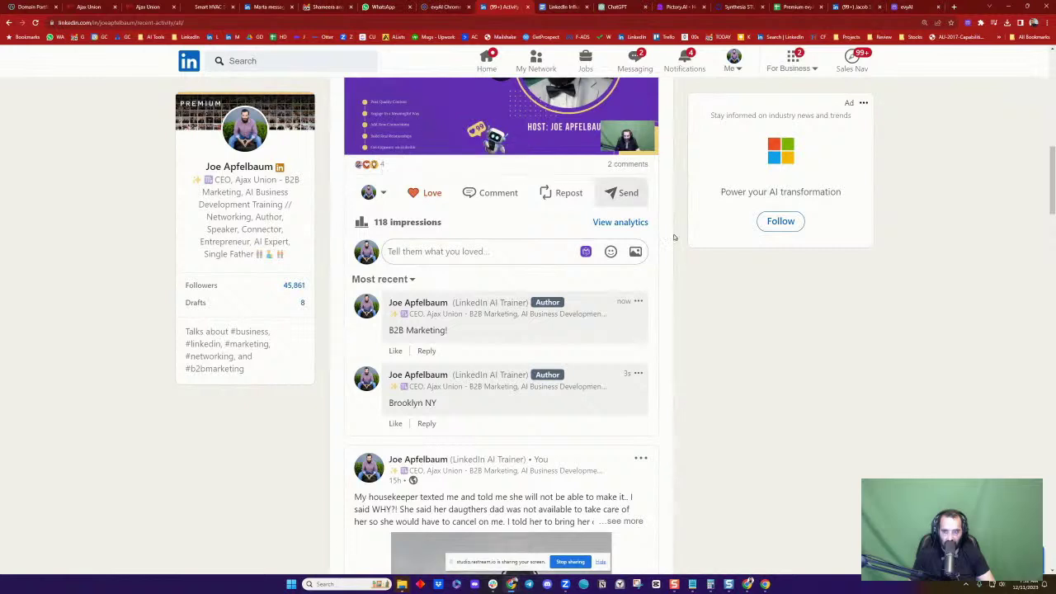
Open the post's Reactions list and visit the profile of the Point design graphic design CEO
left_click(377, 165)
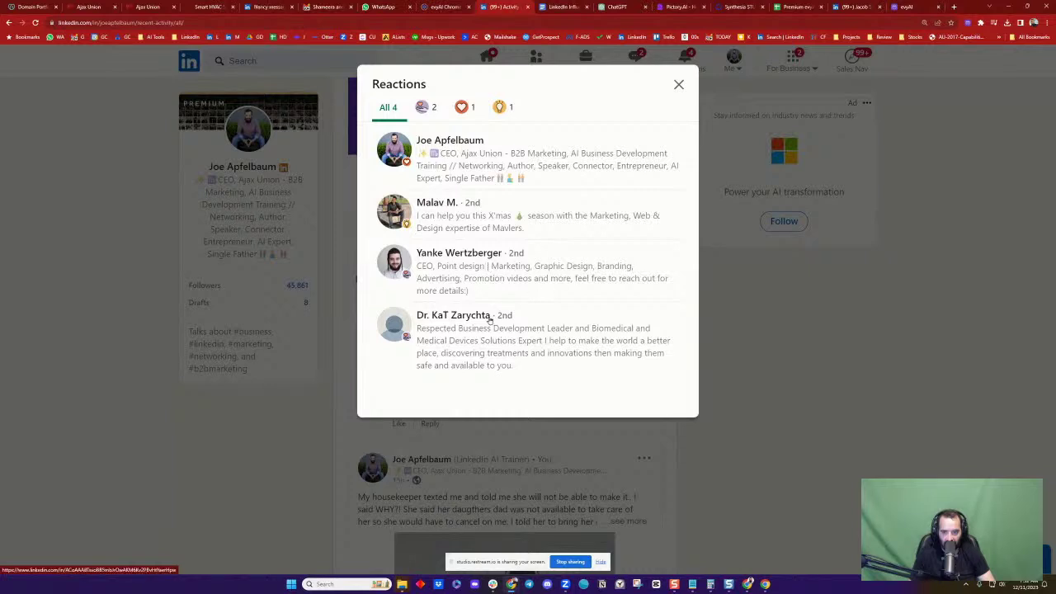
left_click(456, 253)
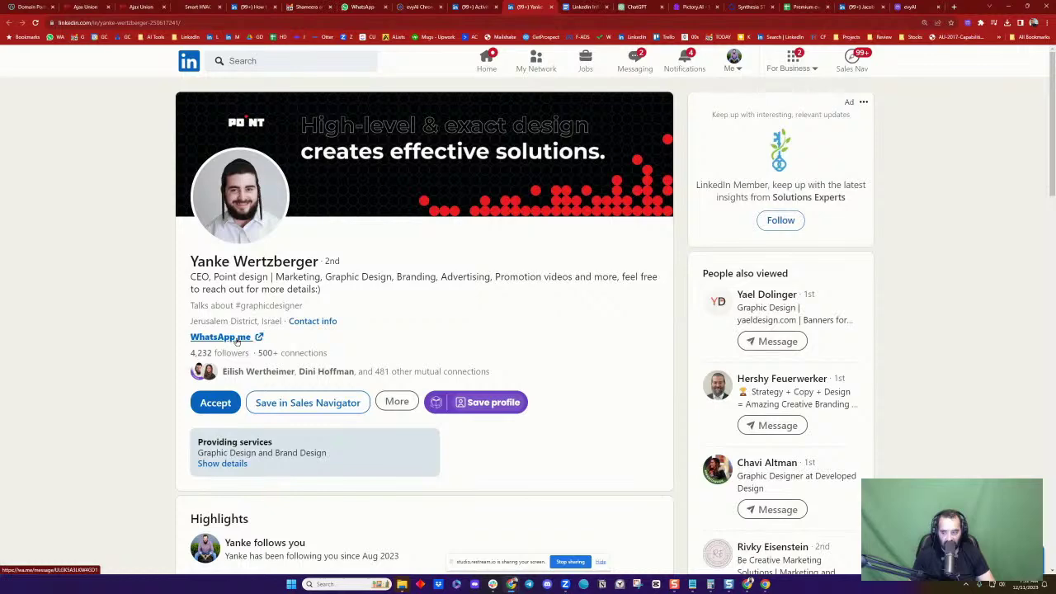
Accept his pending connection invitation
scroll(237, 340, "down", 2)
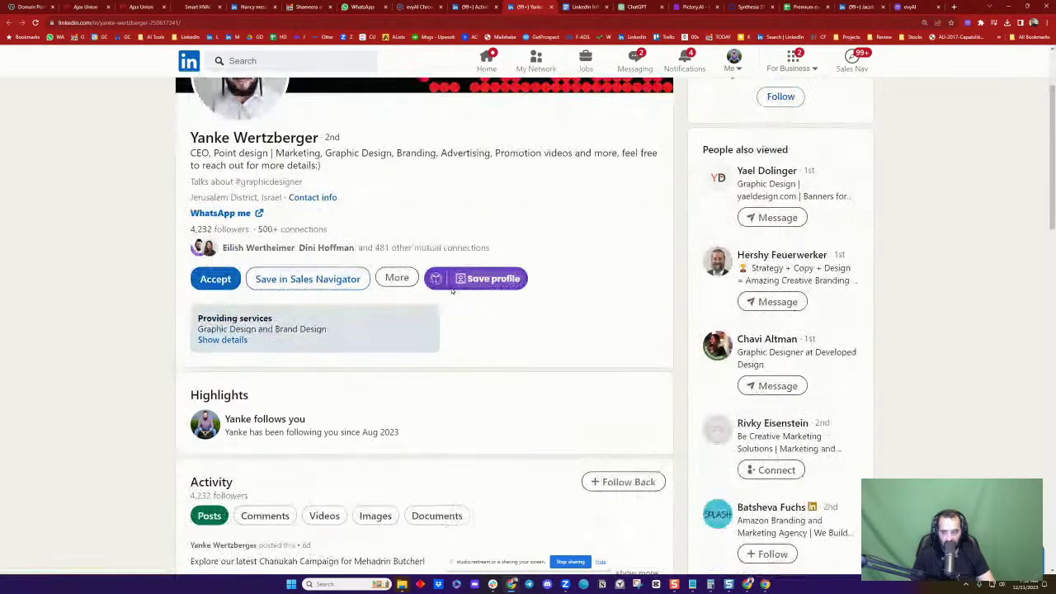
scroll(321, 236, "up", 2)
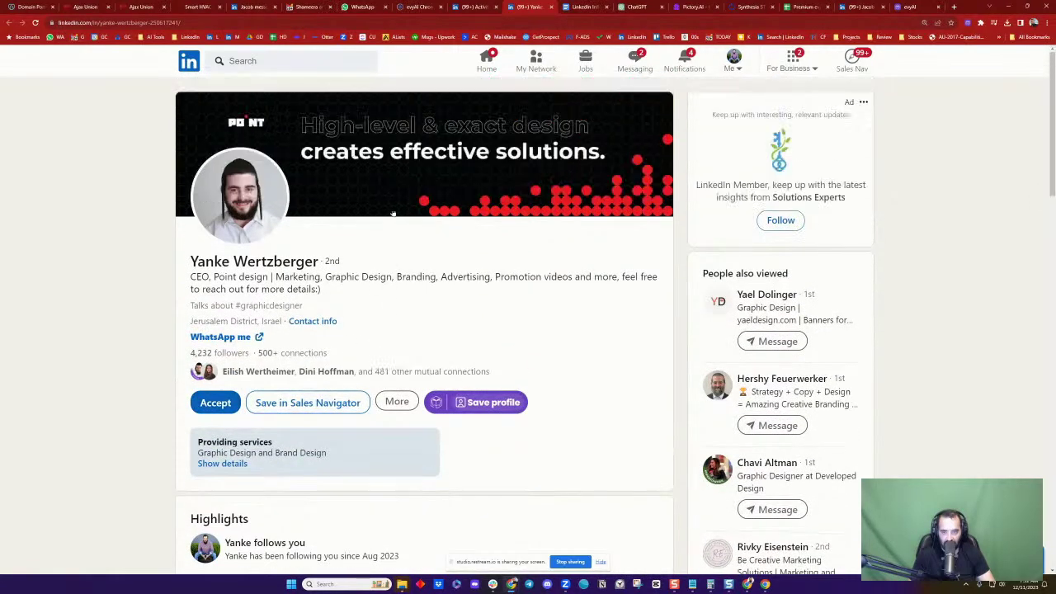
scroll(287, 283, "down", 3)
left_click(215, 195)
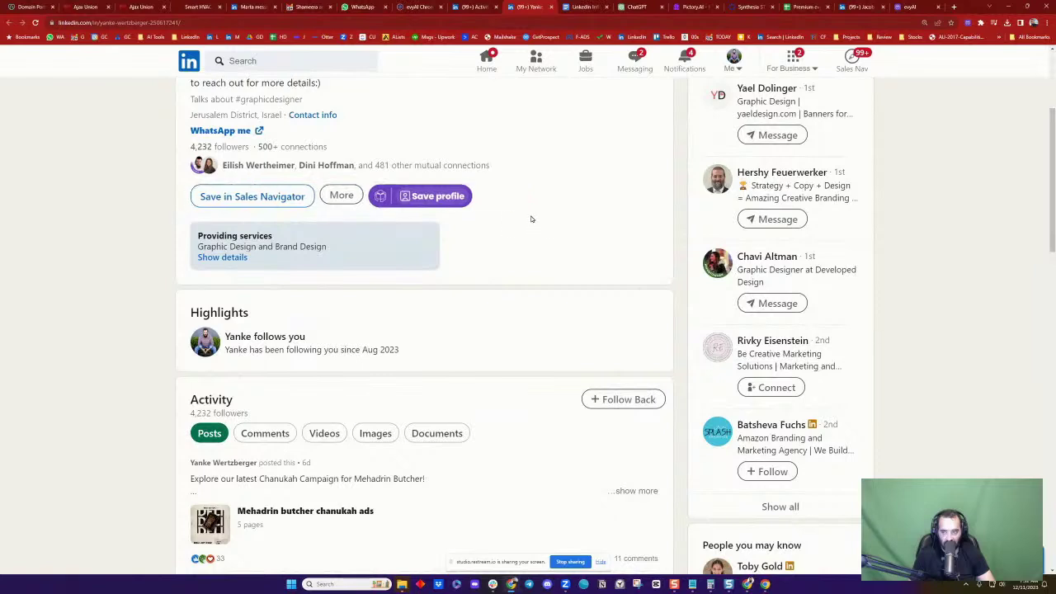
Start an evyAI message with goal Thank You for Engagement, prompting thanks for liking his LinkedIn live
left_click(227, 195)
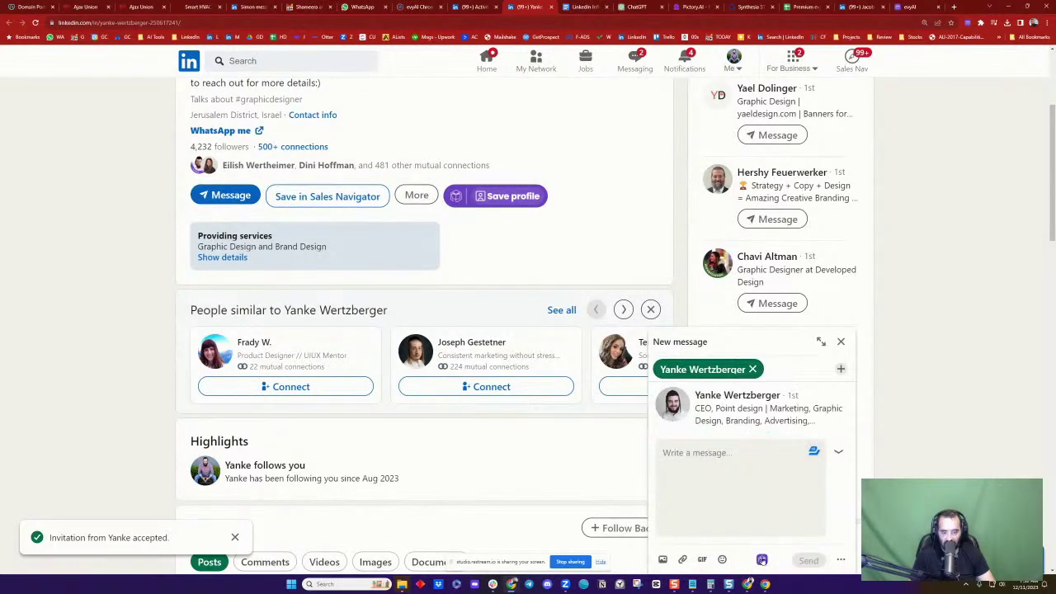
left_click(813, 451)
left_click(538, 252)
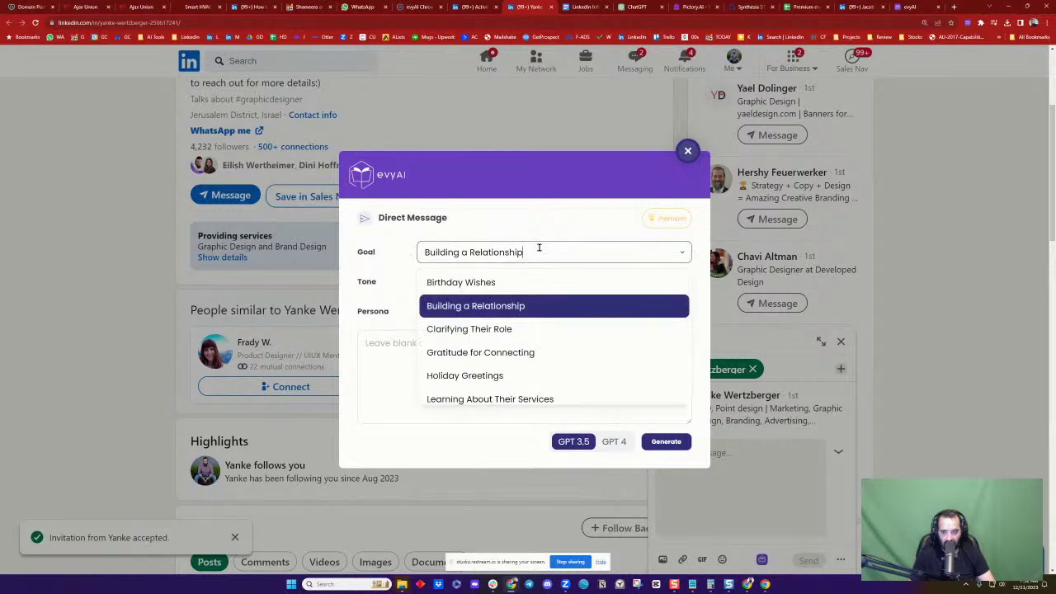
scroll(543, 348, "down", 3)
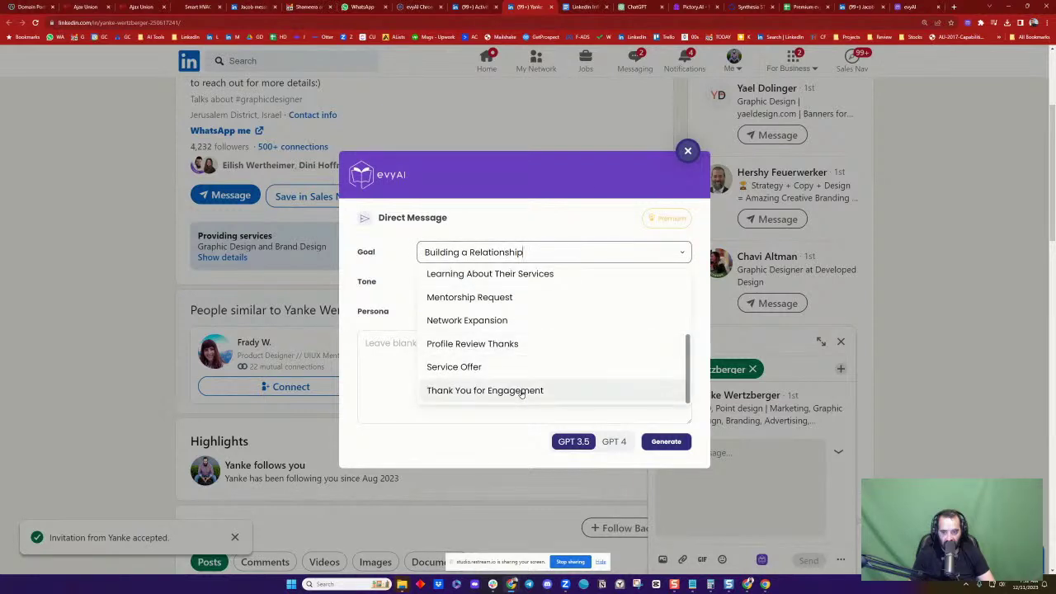
left_click(521, 392)
left_click(571, 366)
type("Th")
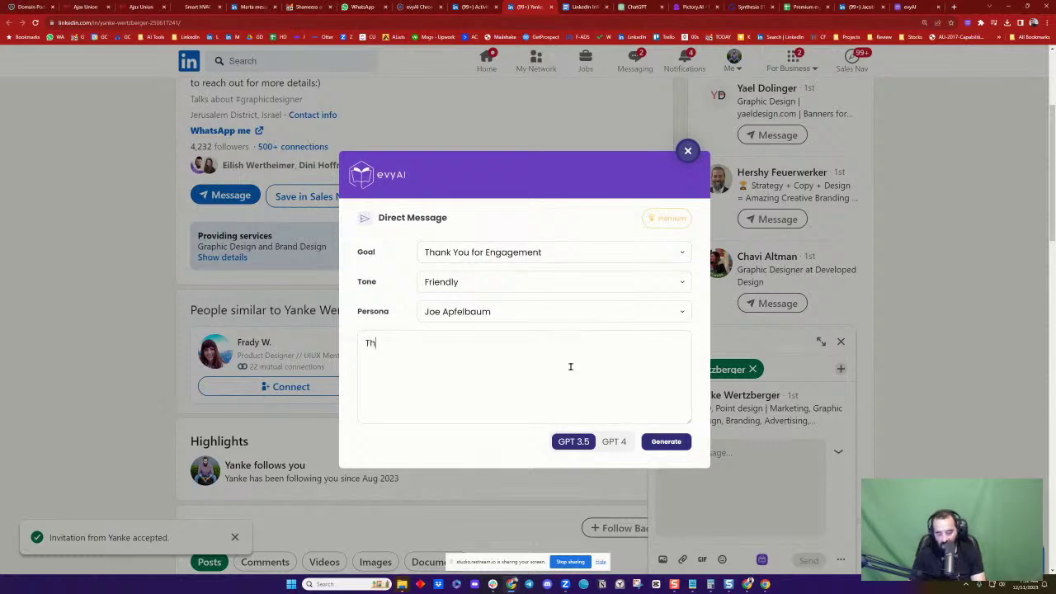
type("anks for the lik")
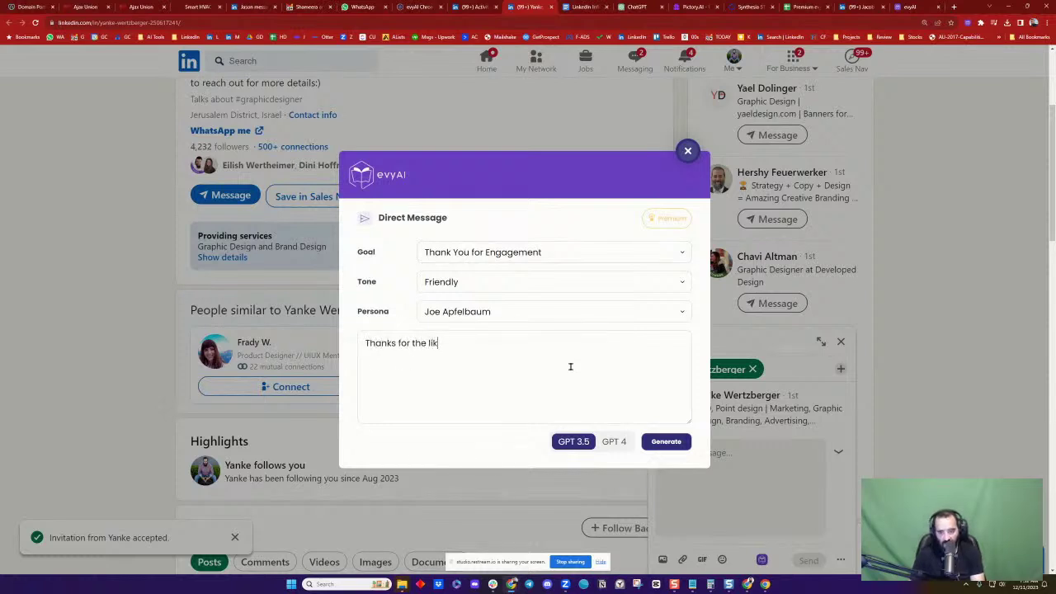
type("e on my live.")
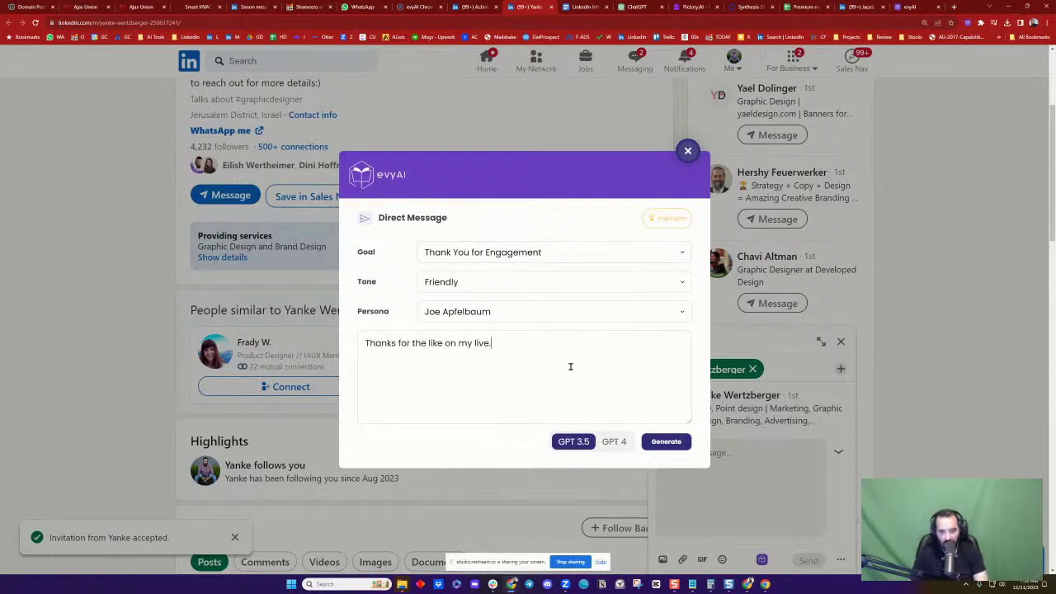
key("Left")
key("Left")
key("Left")
key("Left")
key("BackSpace")
type("L")
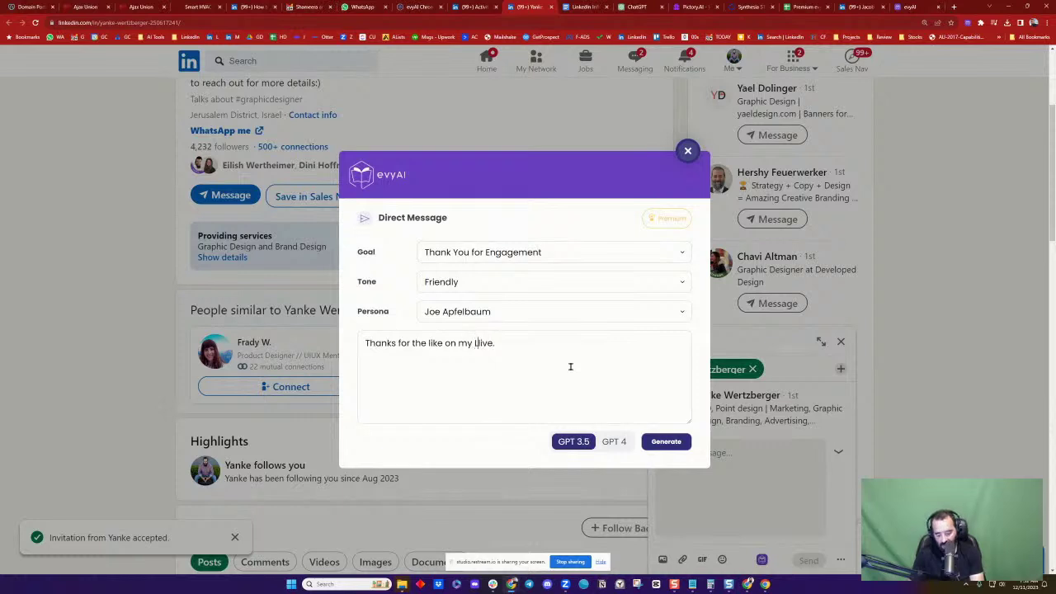
type("inkedin l")
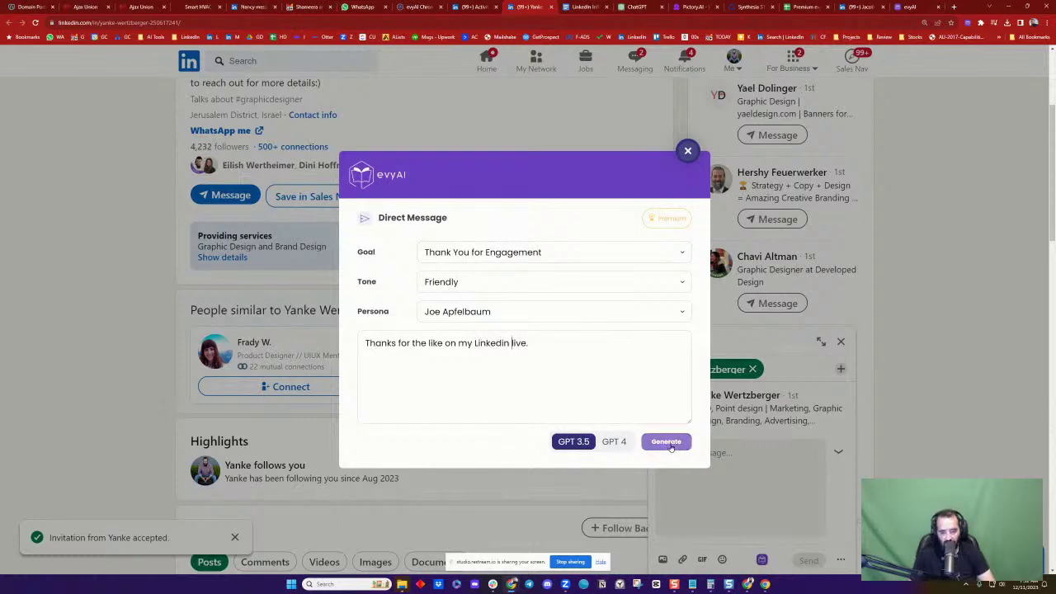
Generate the thank-you message, insert and send it, then close the chat
left_click(669, 443)
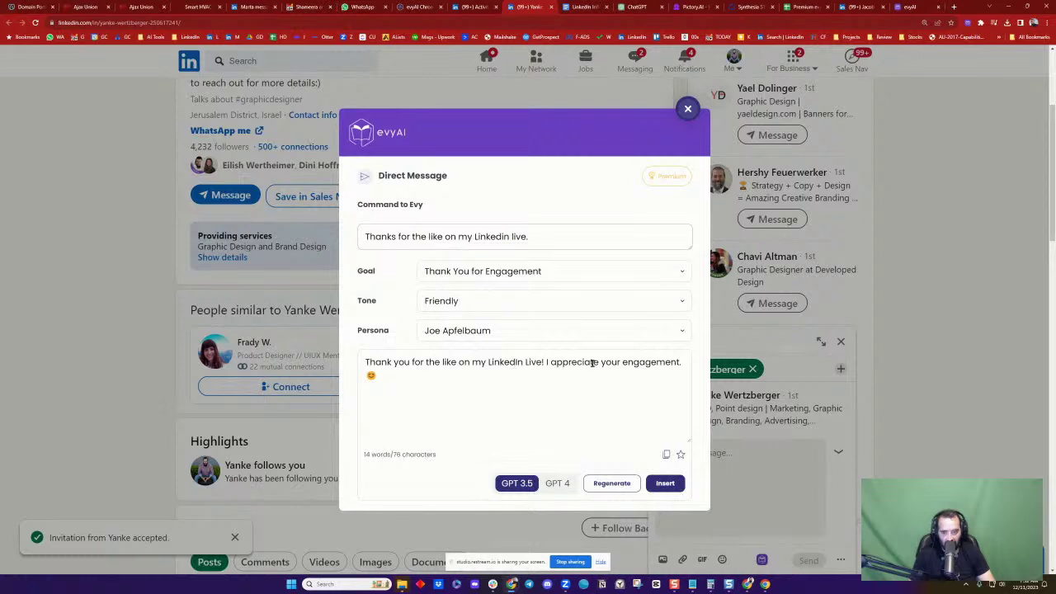
left_click(665, 482)
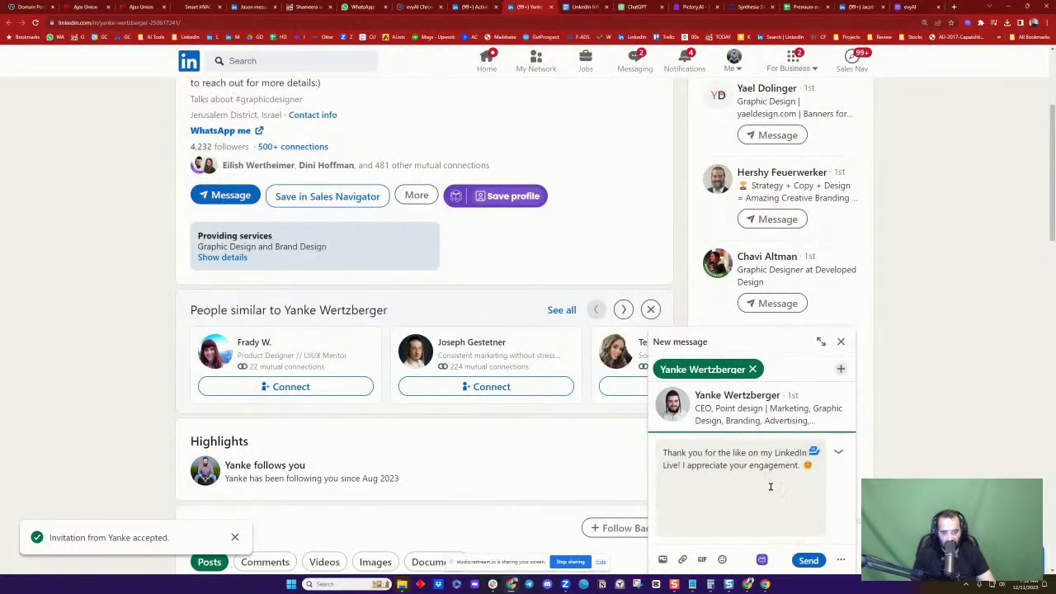
left_click(809, 561)
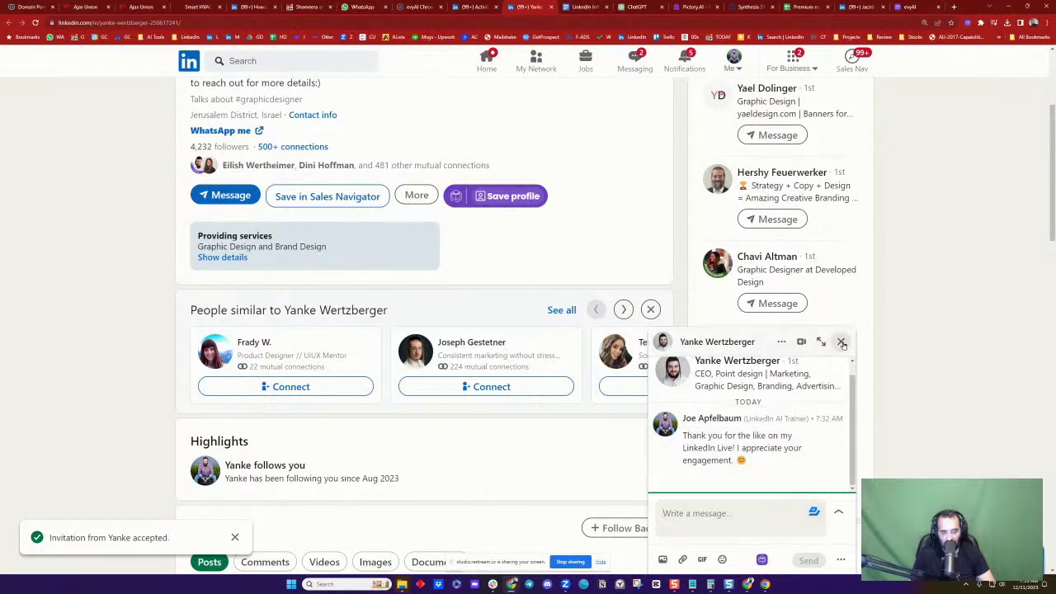
left_click(841, 342)
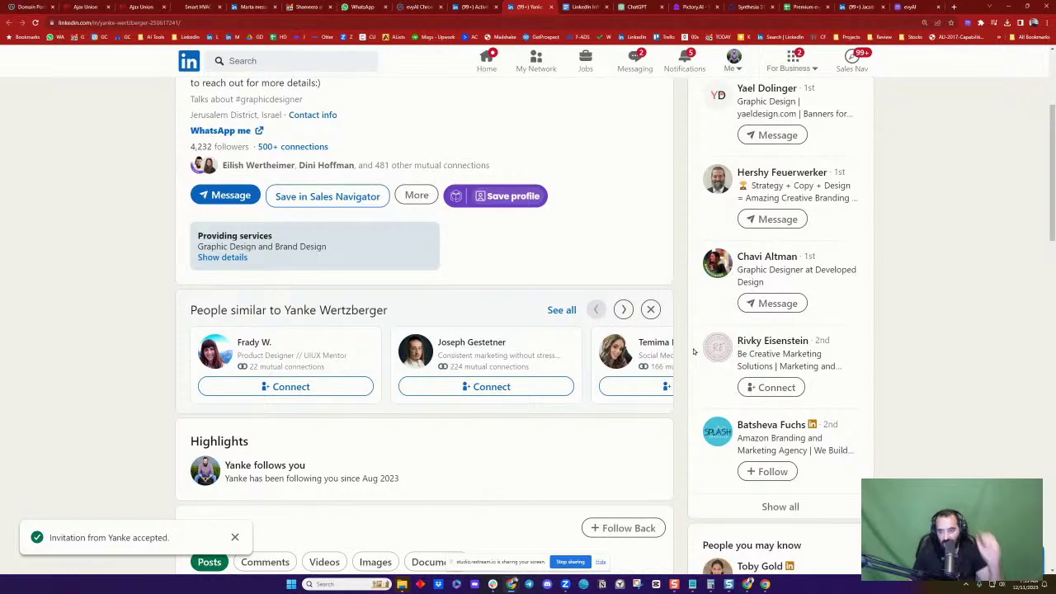
scroll(691, 387, "down", 4)
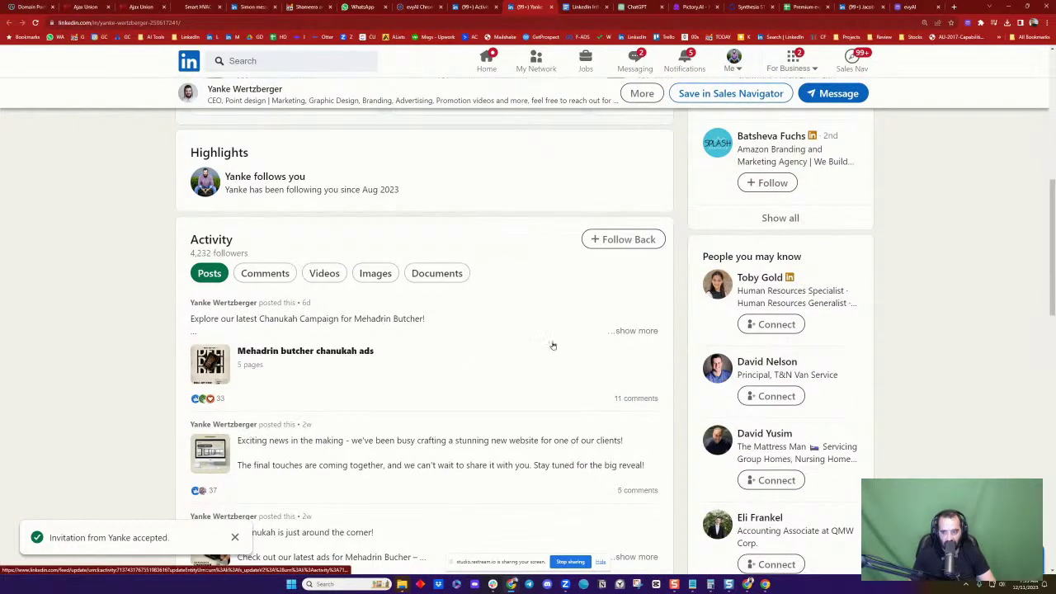
scroll(553, 345, "down", 1)
On the 'Exciting news' post, publish an evyAI comment cheering the upcoming website, tagging its author
left_click(423, 359)
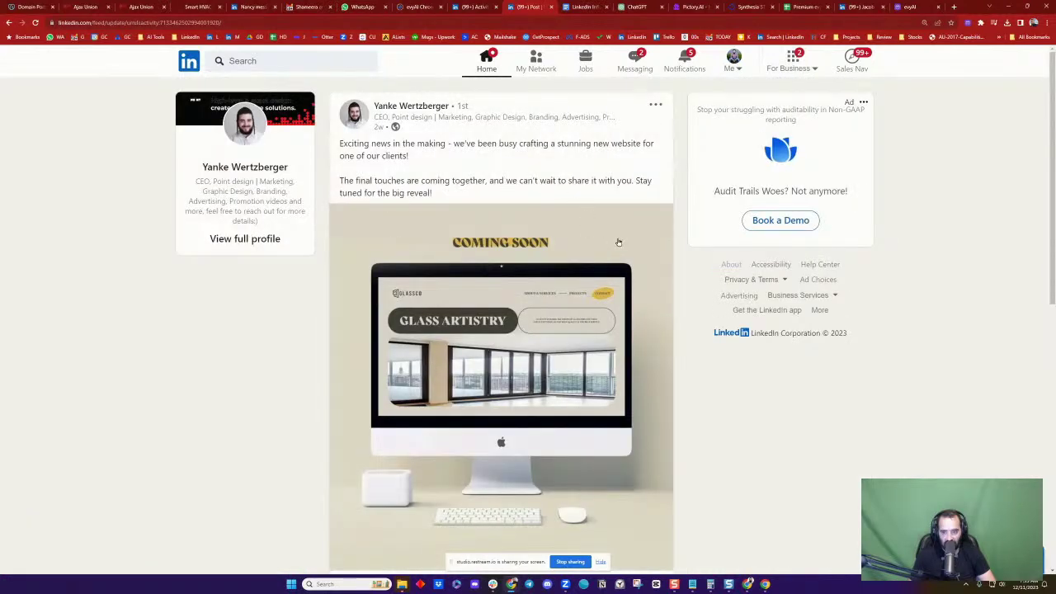
scroll(618, 242, "down", 5)
left_click(599, 254)
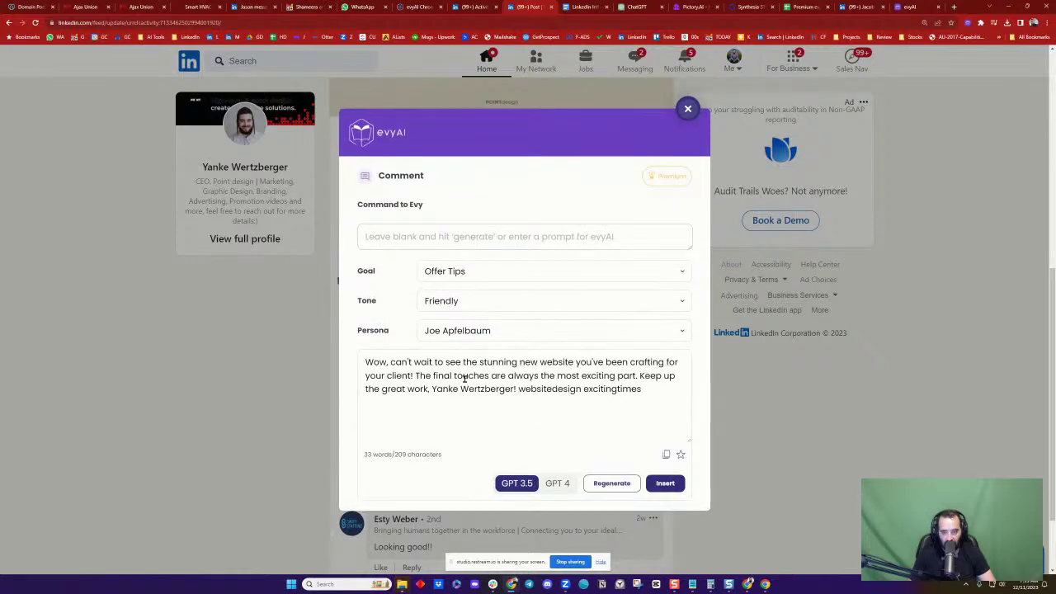
left_click(665, 483)
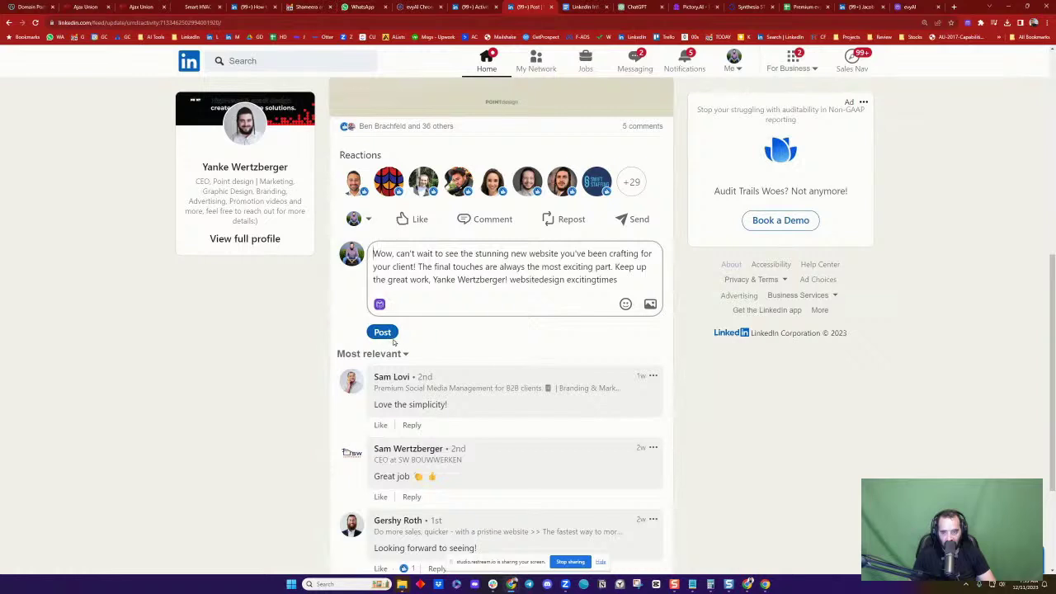
type("@")
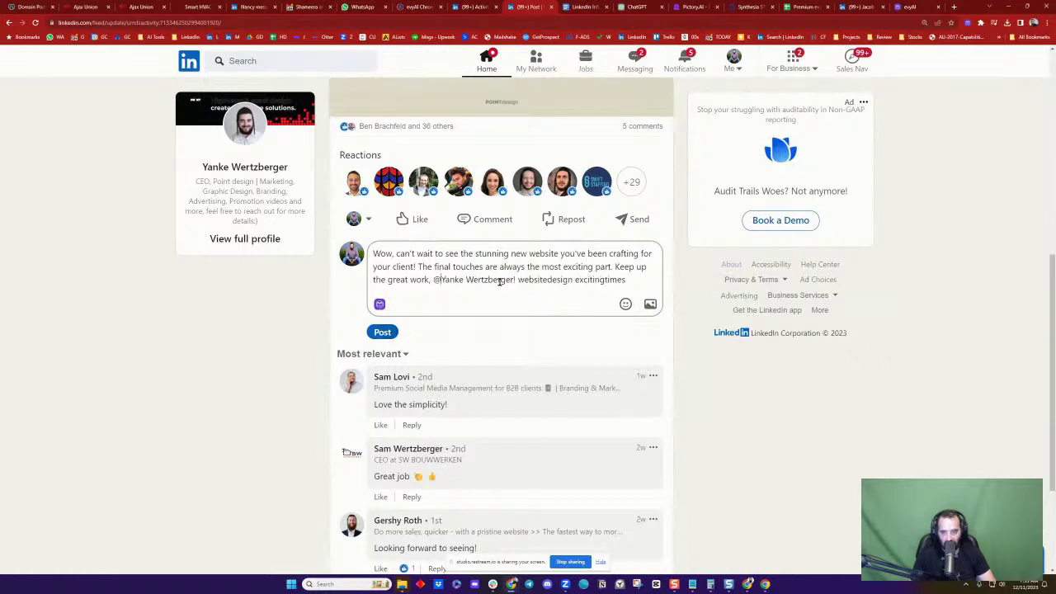
left_click(476, 321)
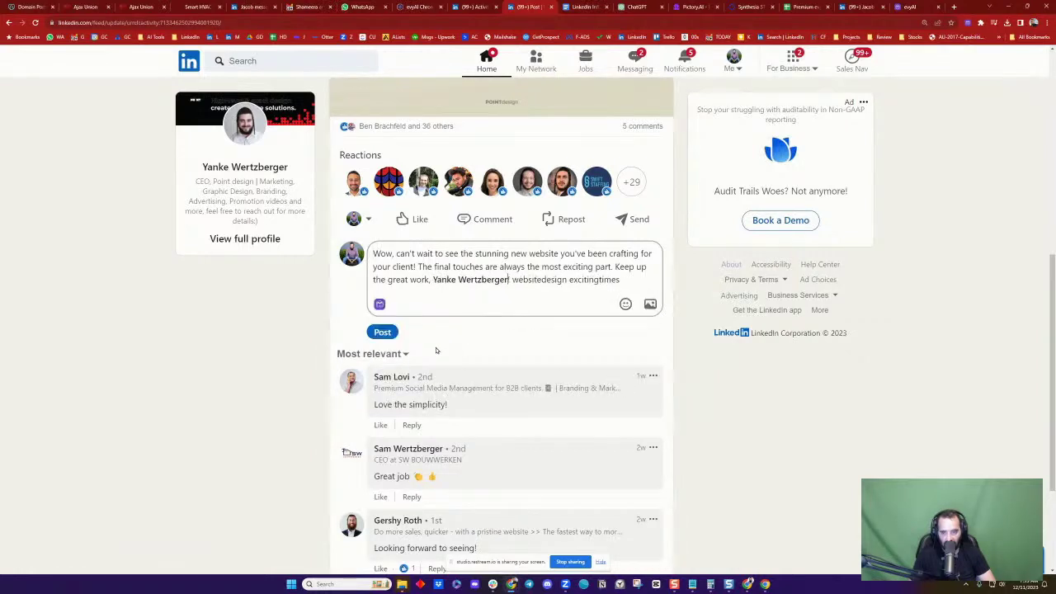
left_click(387, 336)
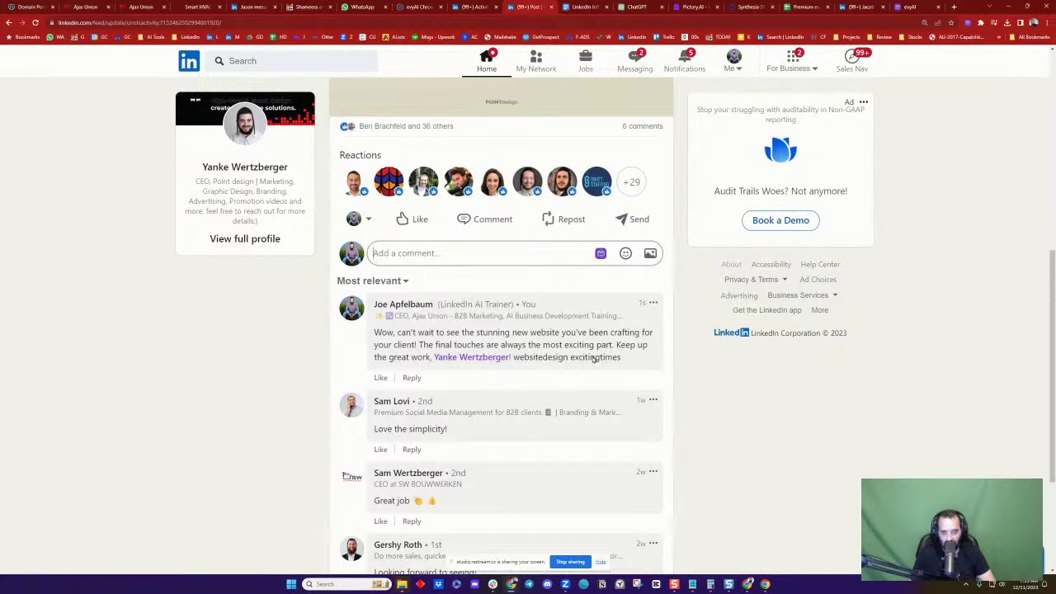
scroll(595, 358, "up", 5)
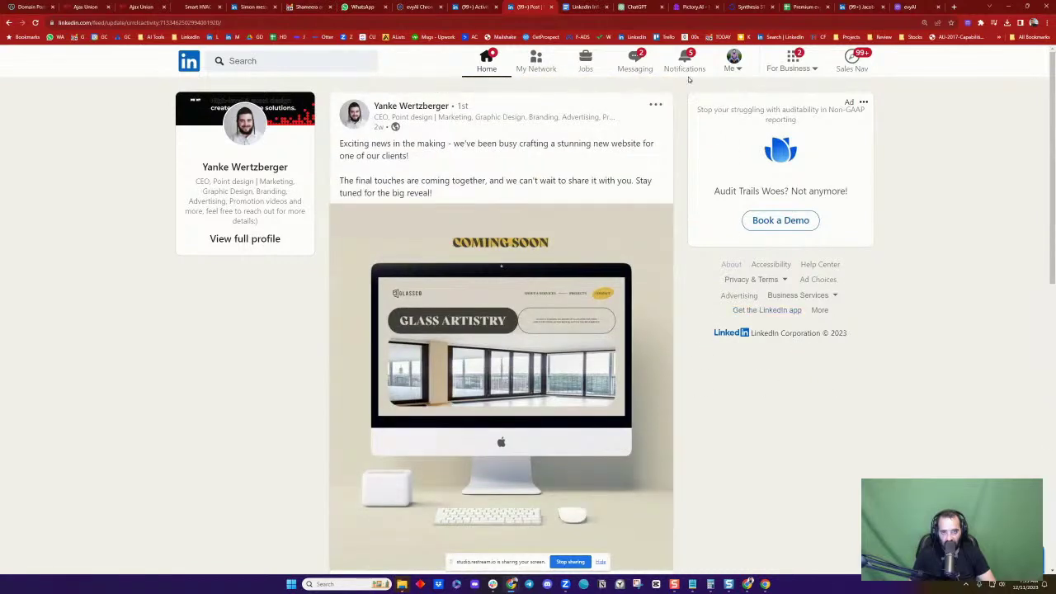
From the latest notification, open the commenter's profile and his most recent post
left_click(684, 73)
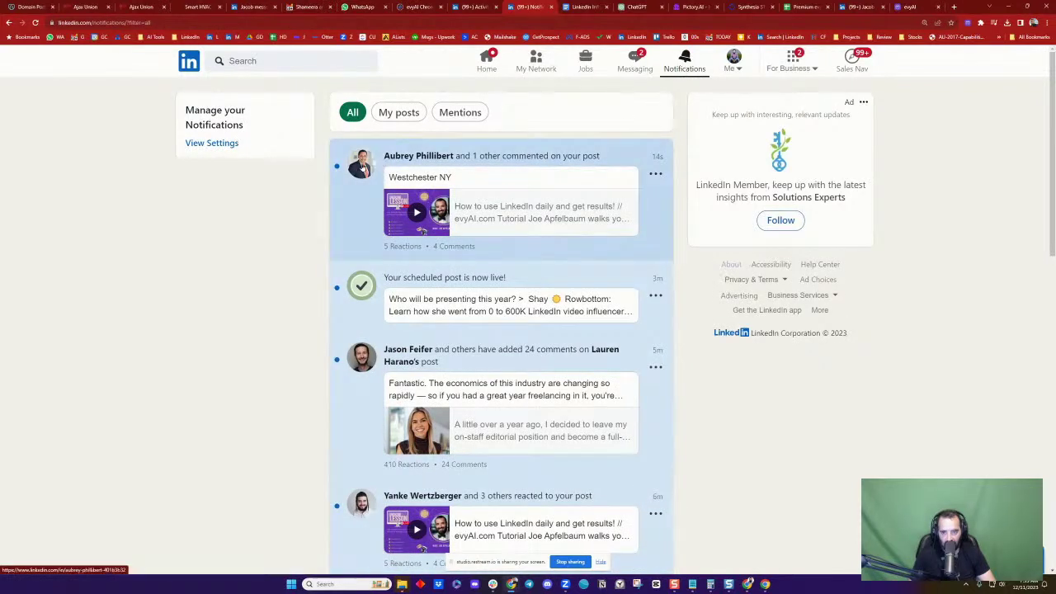
left_click(361, 164)
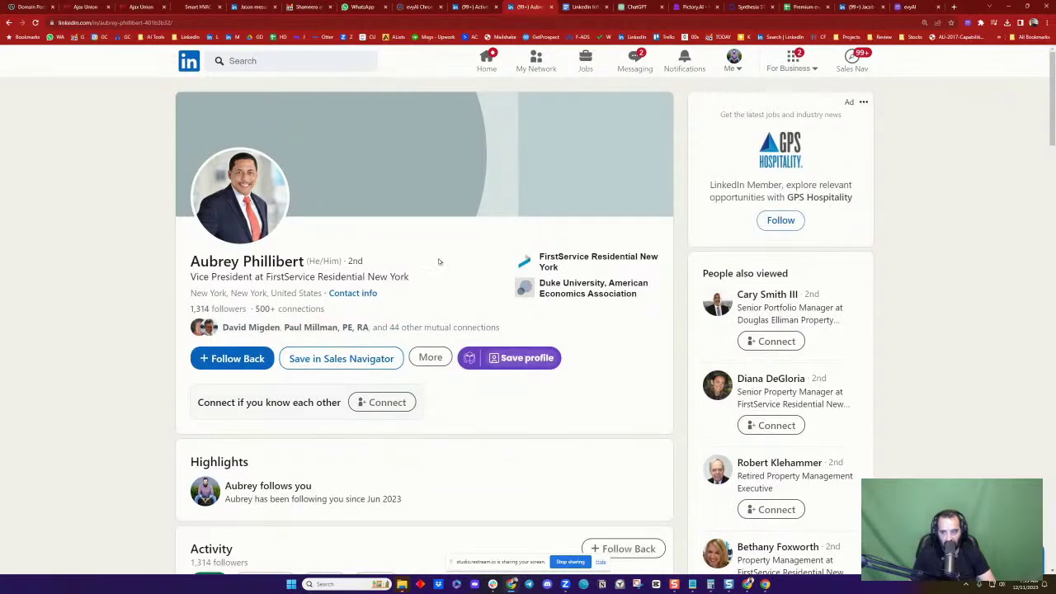
scroll(439, 262, "down", 5)
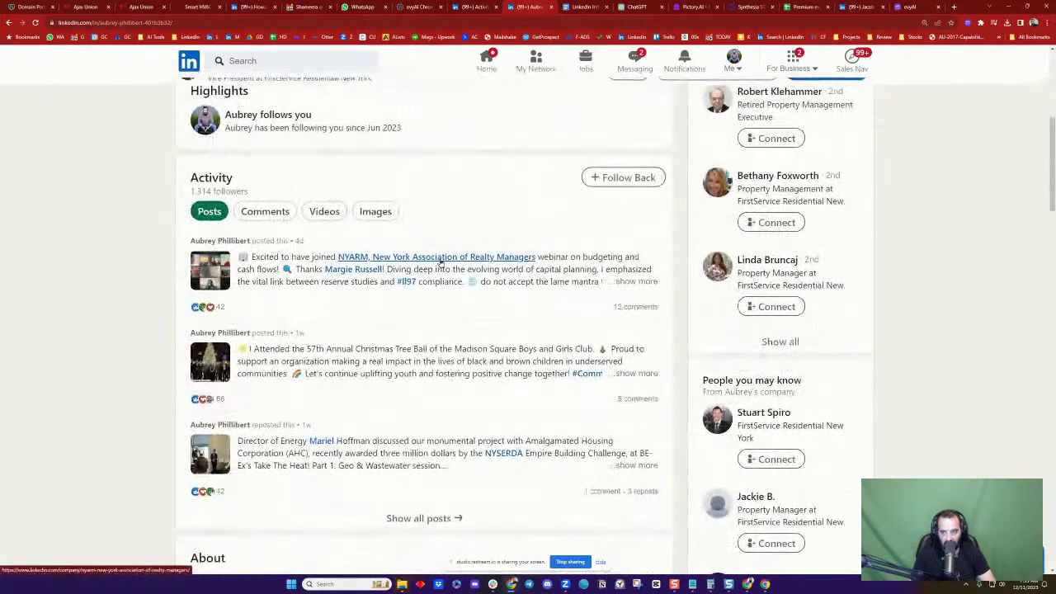
left_click(292, 280)
Post an evyAI comment congratulating him on the budgeting webinar, tagging him, then open his profile
scroll(434, 278, "down", 3)
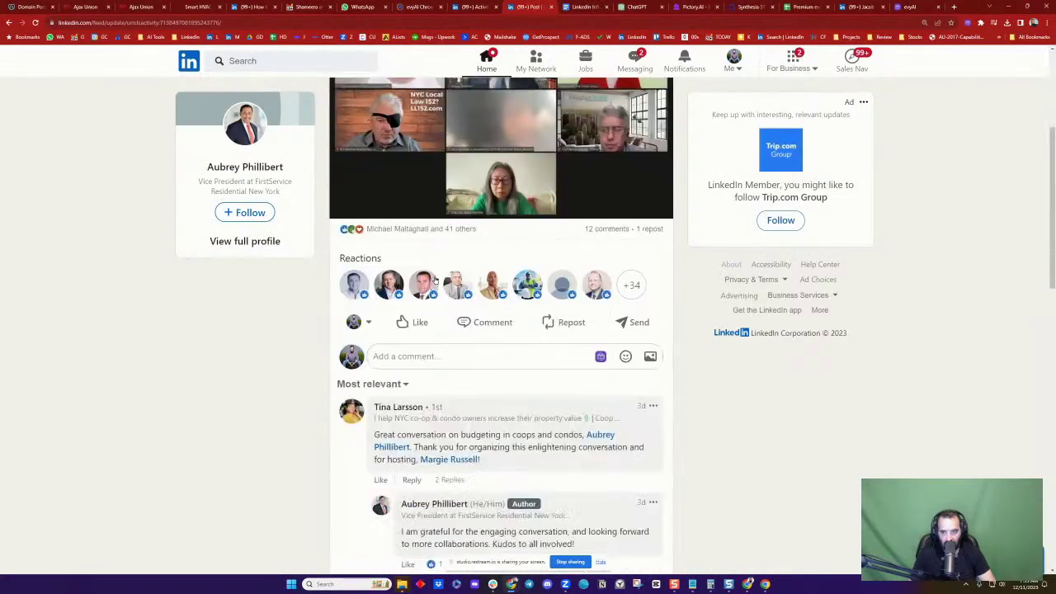
scroll(434, 280, "down", 1)
left_click(600, 275)
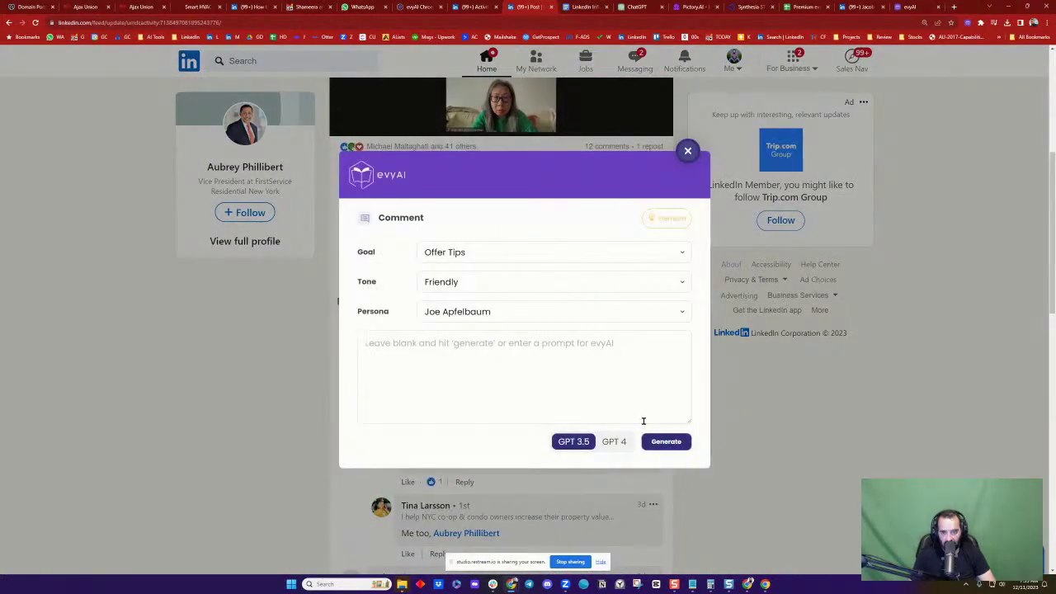
left_click(661, 440)
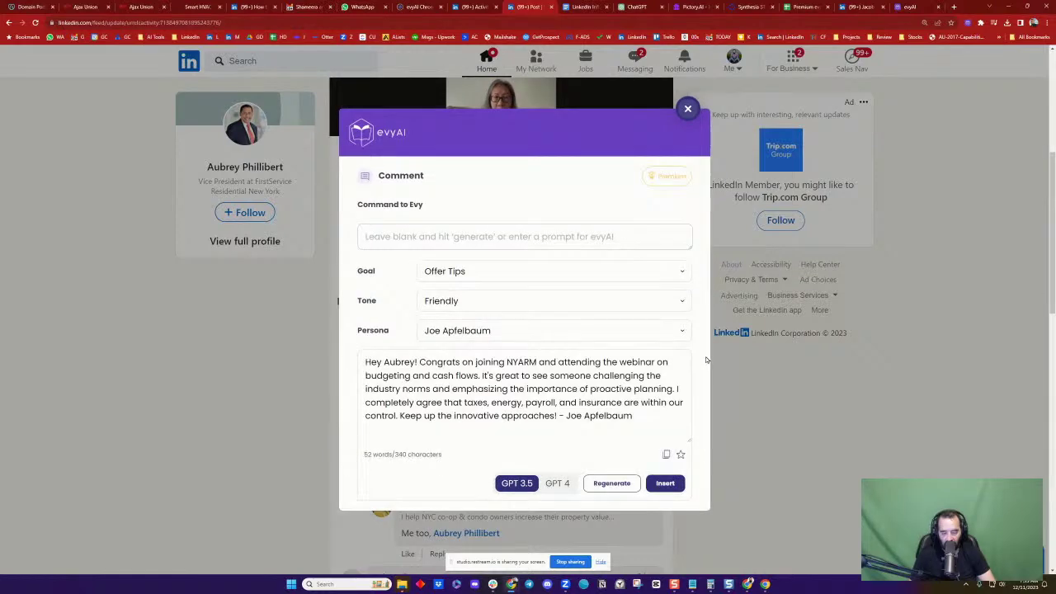
left_click(665, 483)
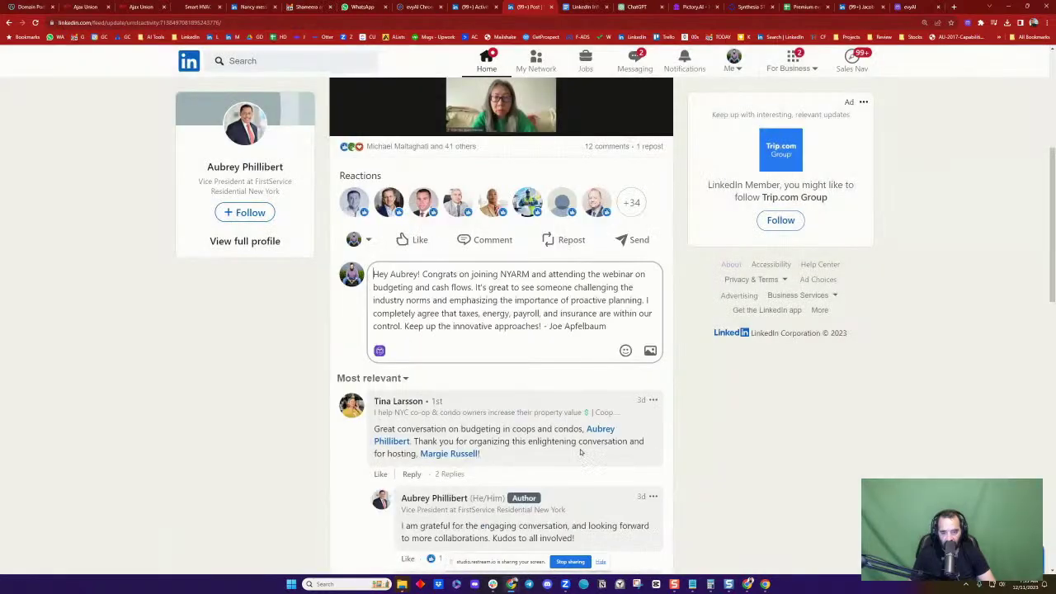
type("@")
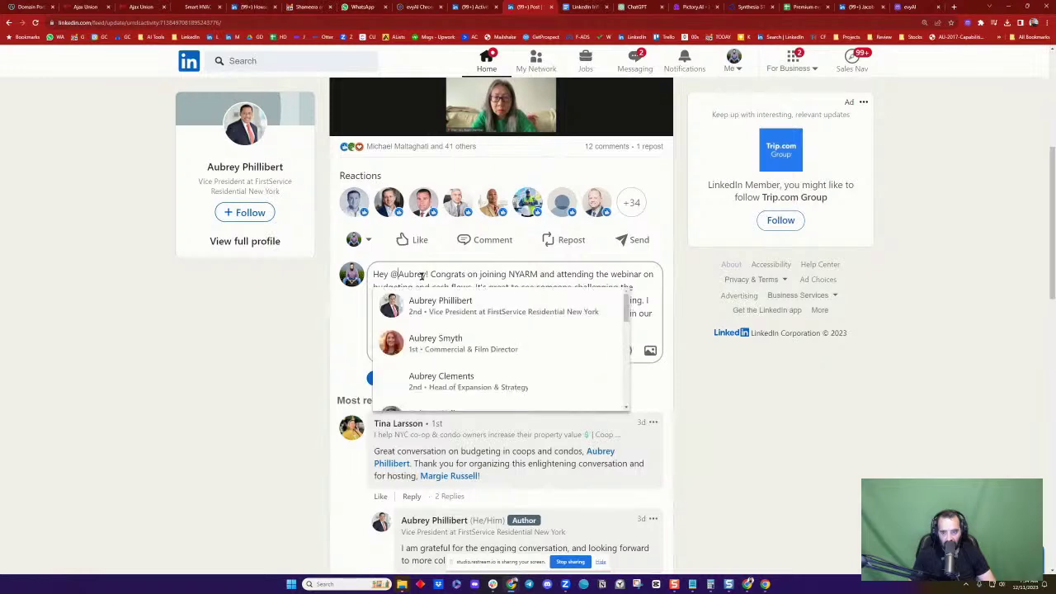
left_click(440, 300)
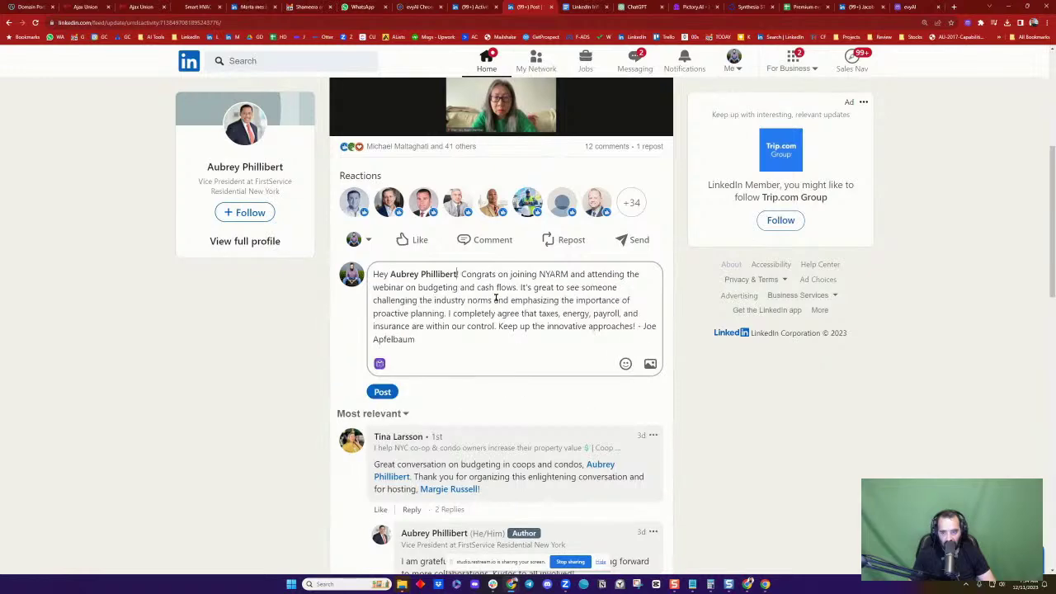
left_click(383, 392)
scroll(585, 303, "up", 4)
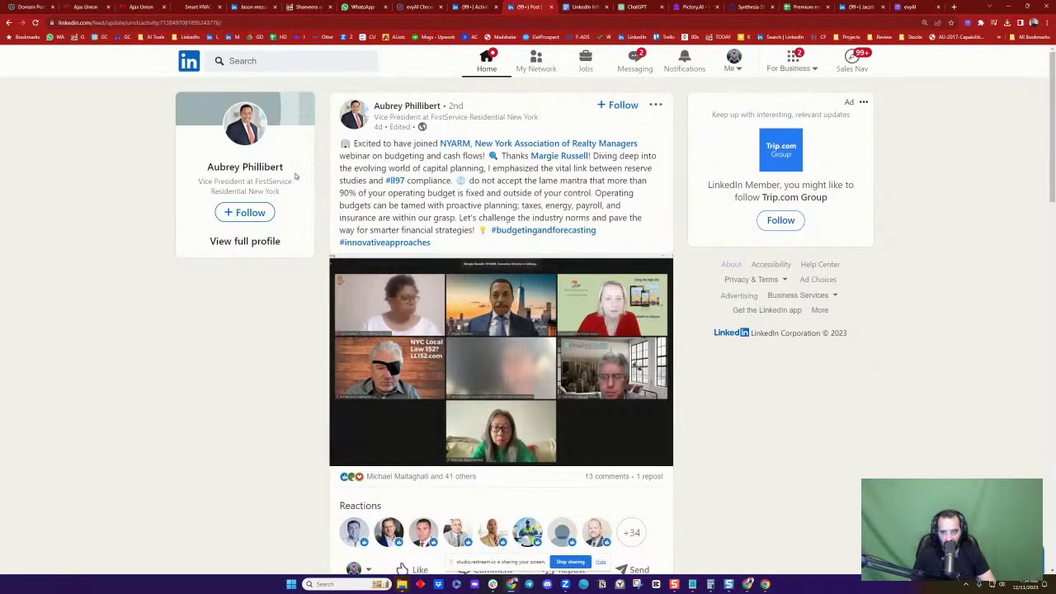
left_click(353, 115)
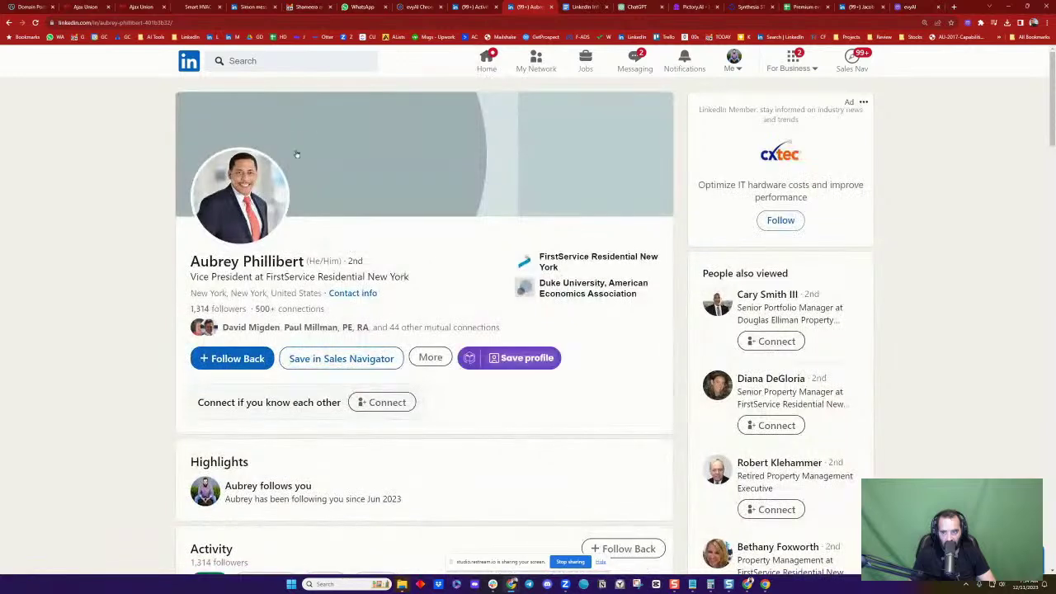
Send the VP a connection invitation with an evyAI-generated note and dismiss the confirmation
left_click(430, 357)
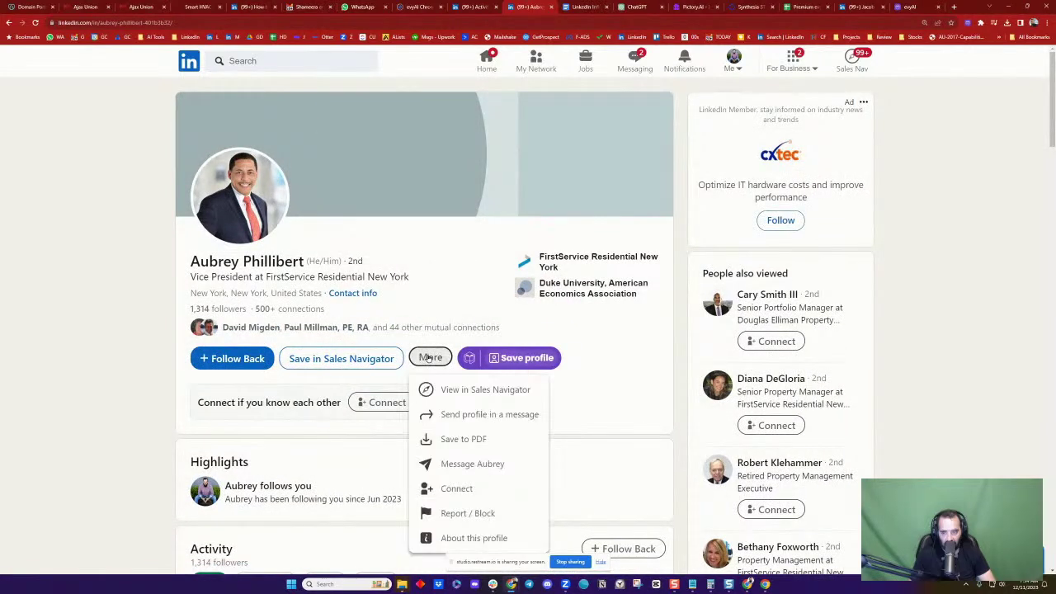
left_click(457, 488)
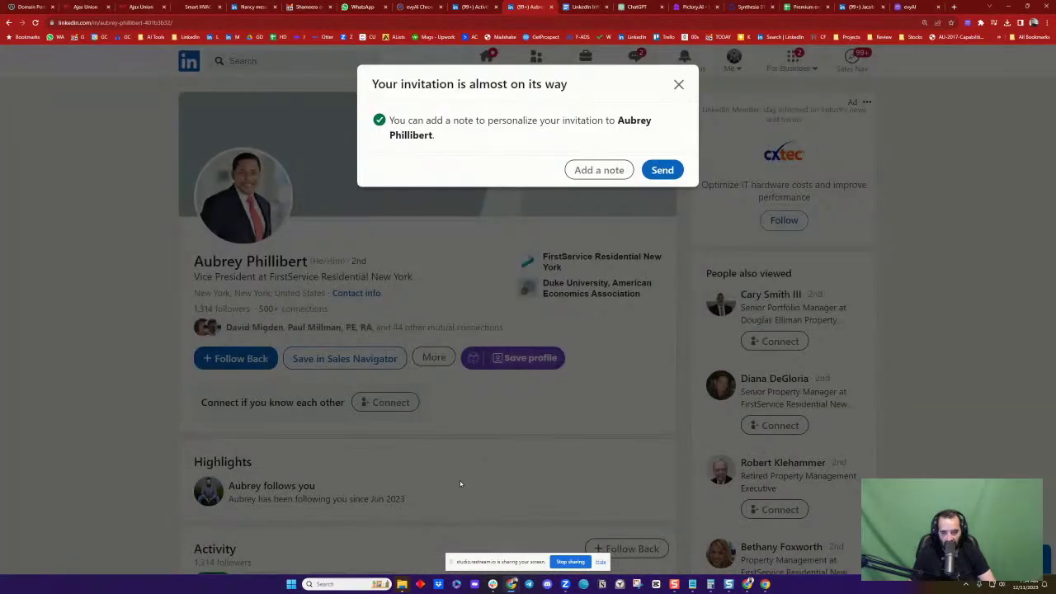
left_click(610, 171)
left_click(669, 189)
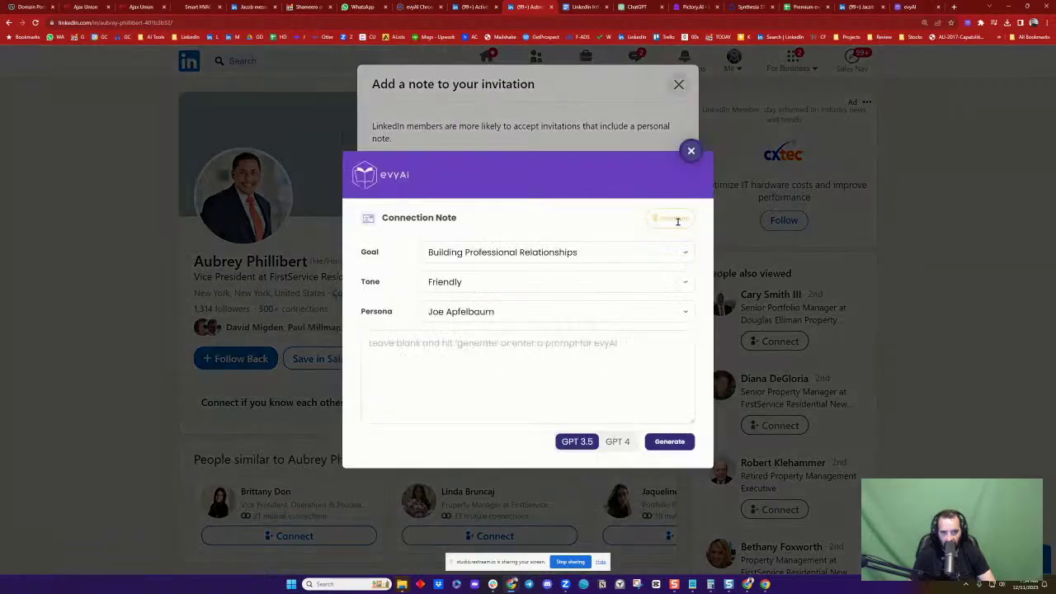
left_click(664, 441)
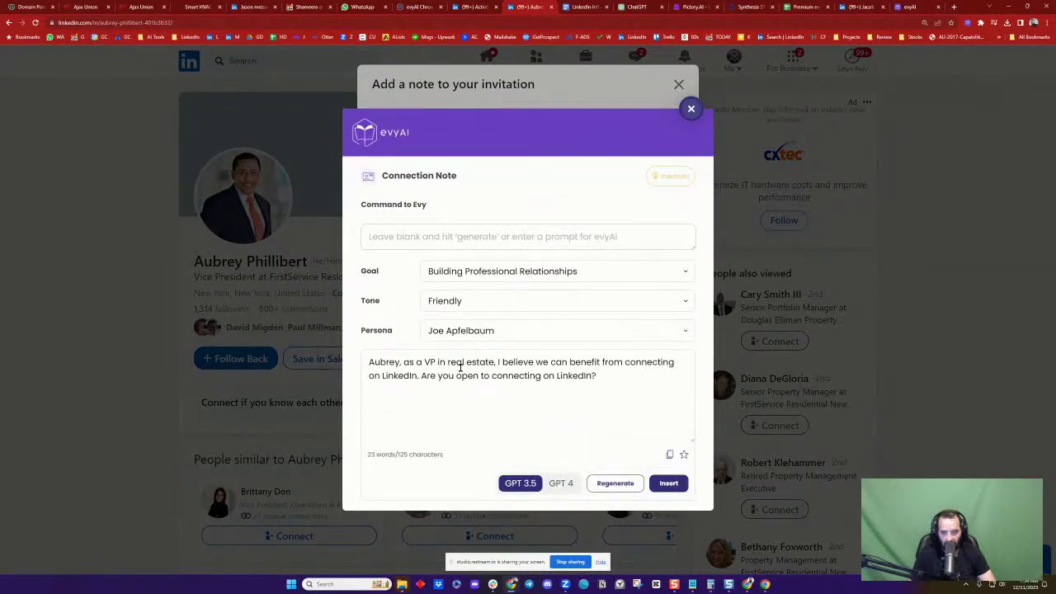
left_click(668, 483)
left_click(677, 249)
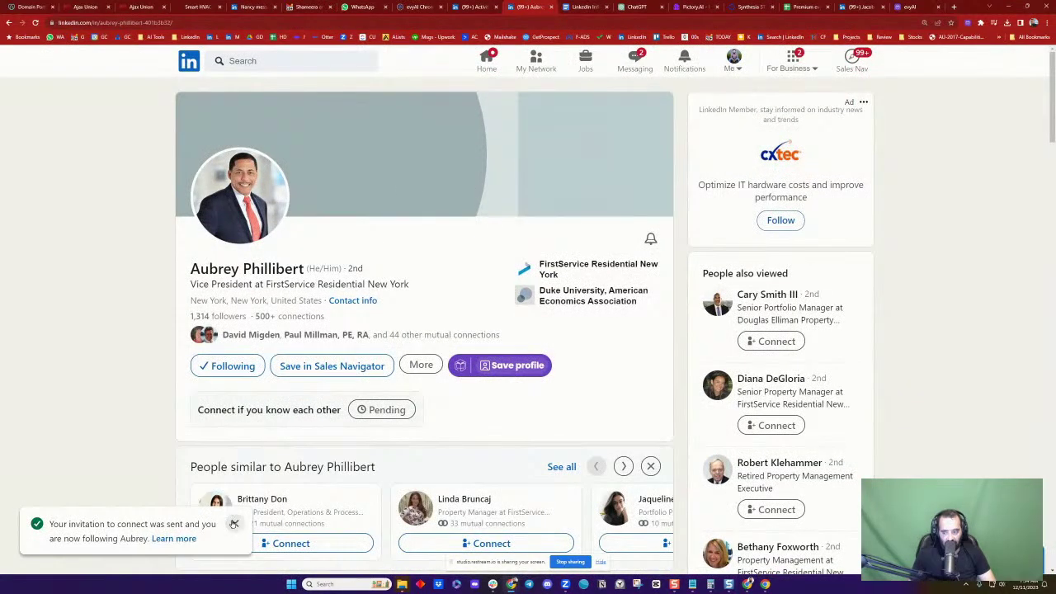
left_click(234, 524)
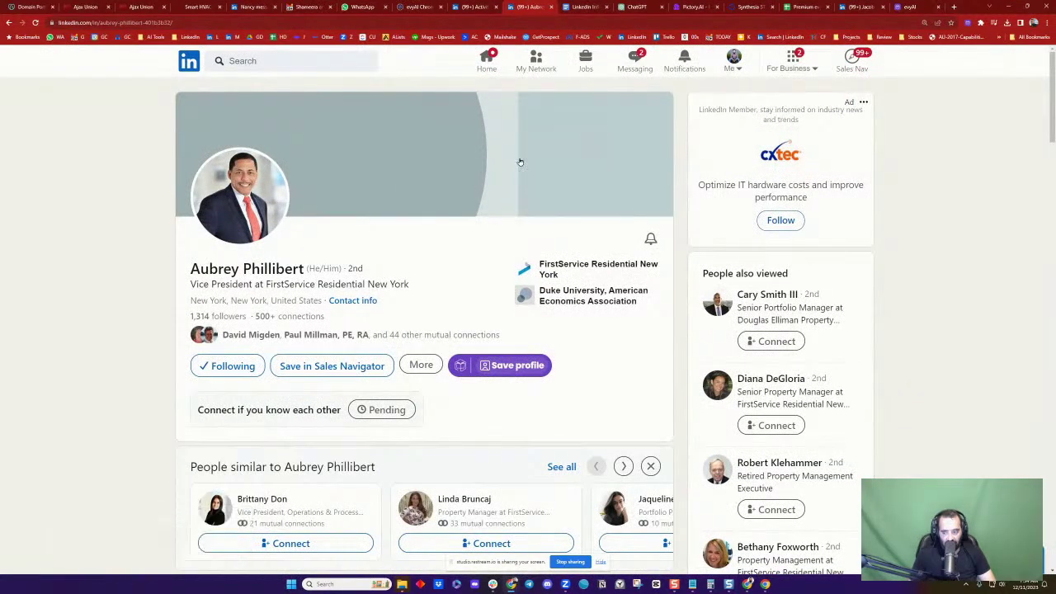
Reply 'Thank you' in the unread birthday-wishes conversation, then return to the home feed
left_click(632, 59)
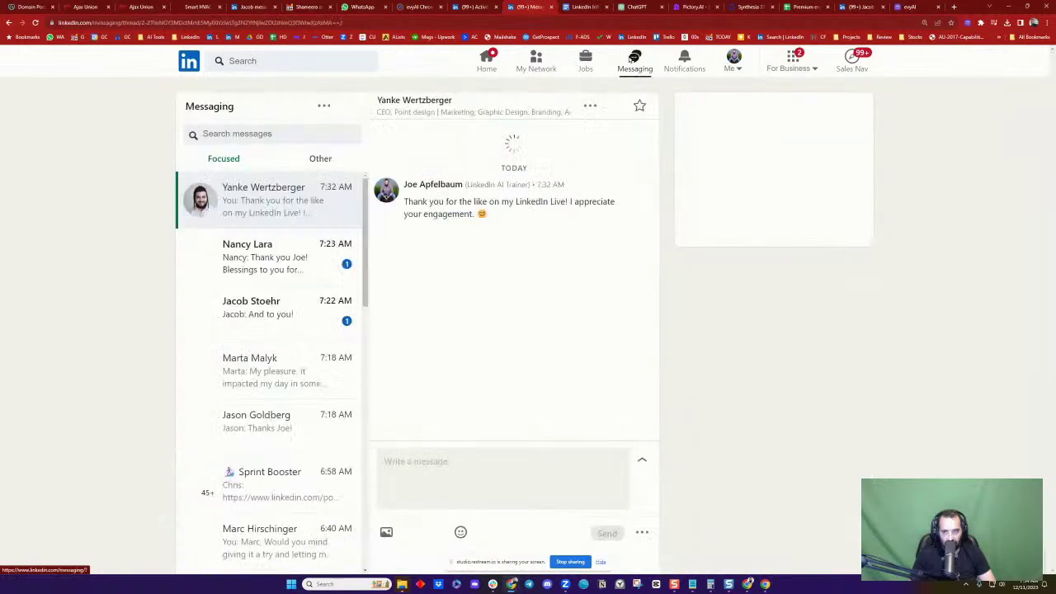
left_click(258, 283)
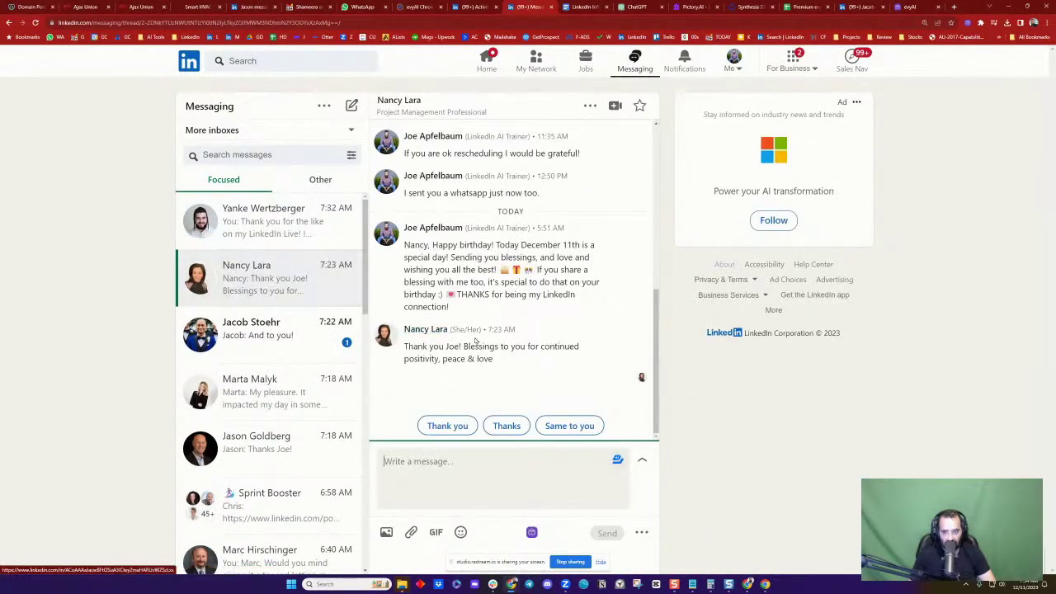
left_click(432, 424)
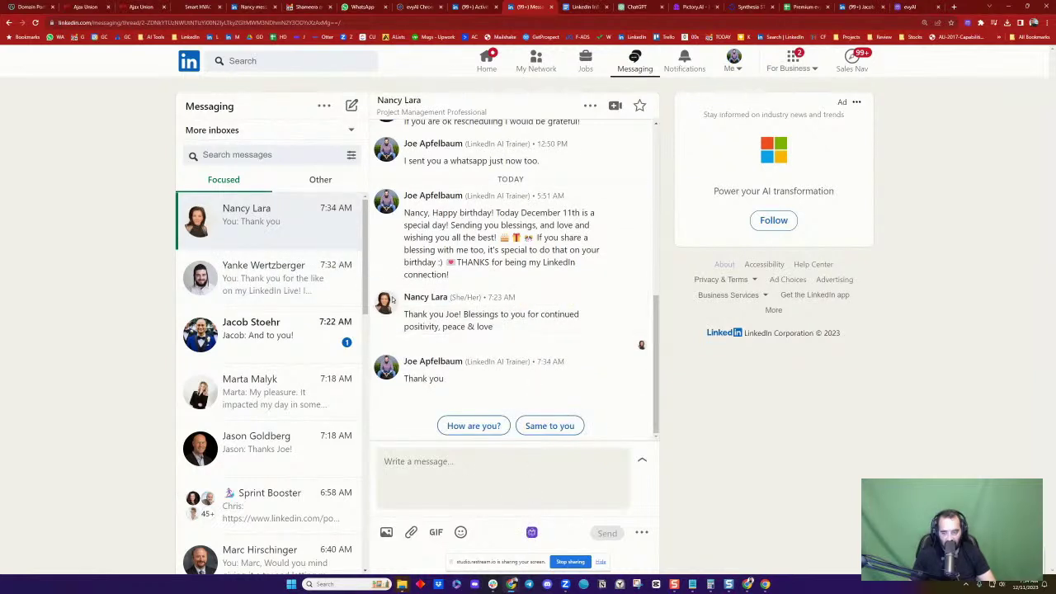
left_click(487, 61)
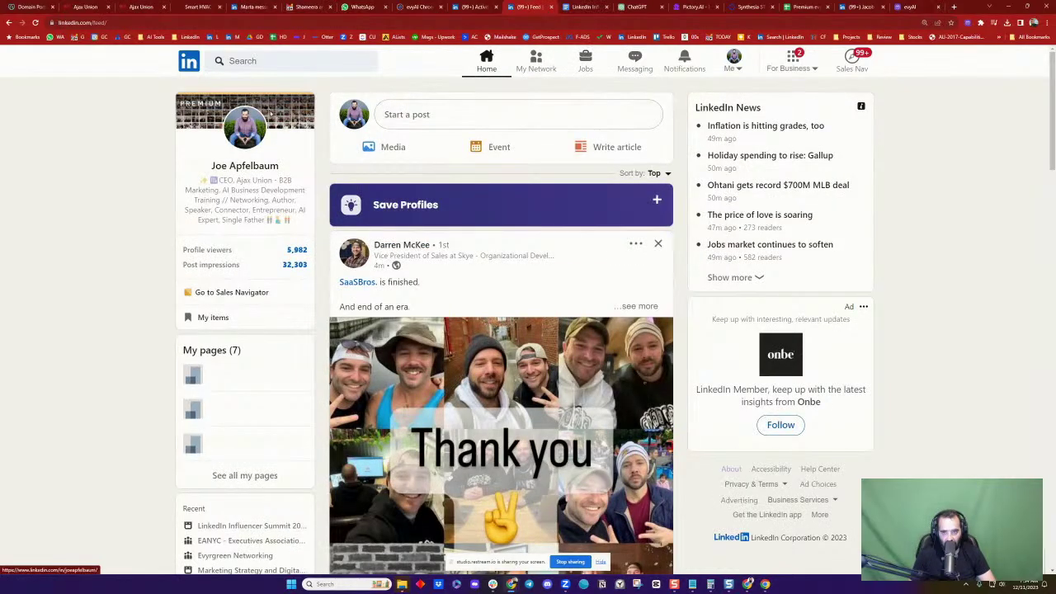
left_click(298, 251)
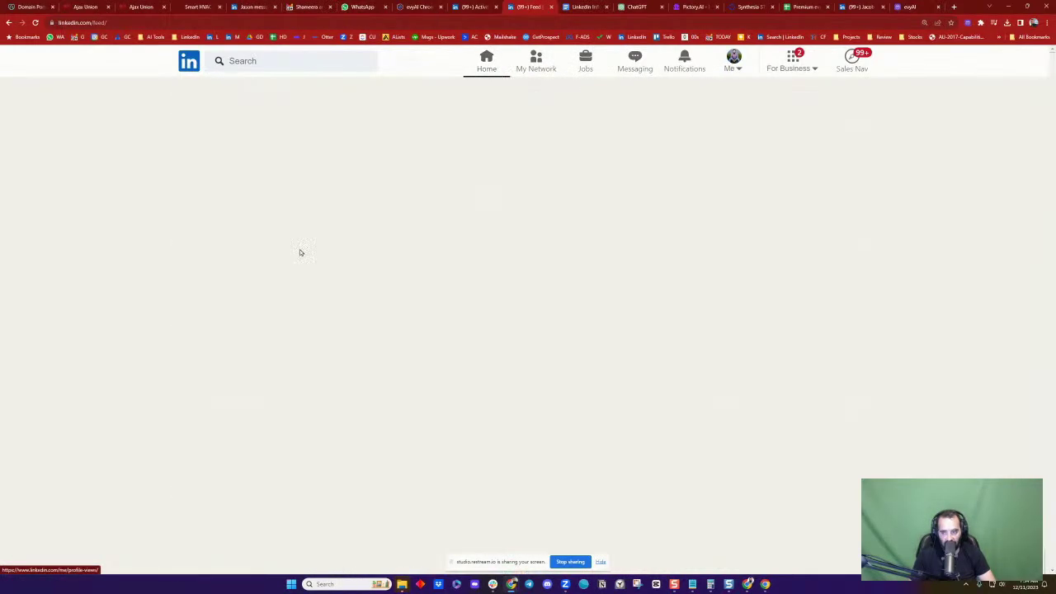
scroll(508, 235, "down", 3)
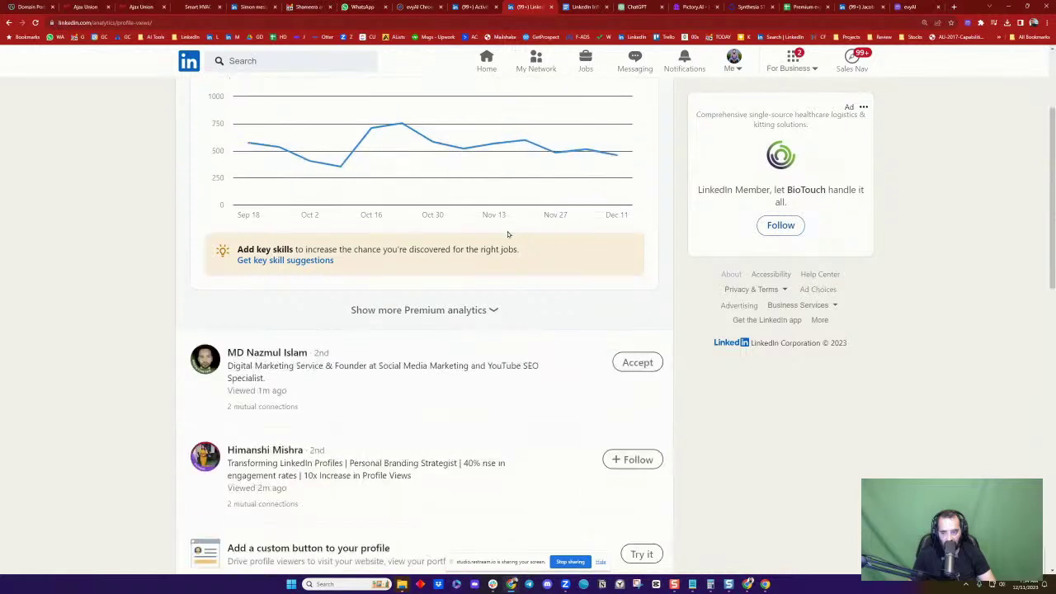
scroll(507, 235, "down", 4)
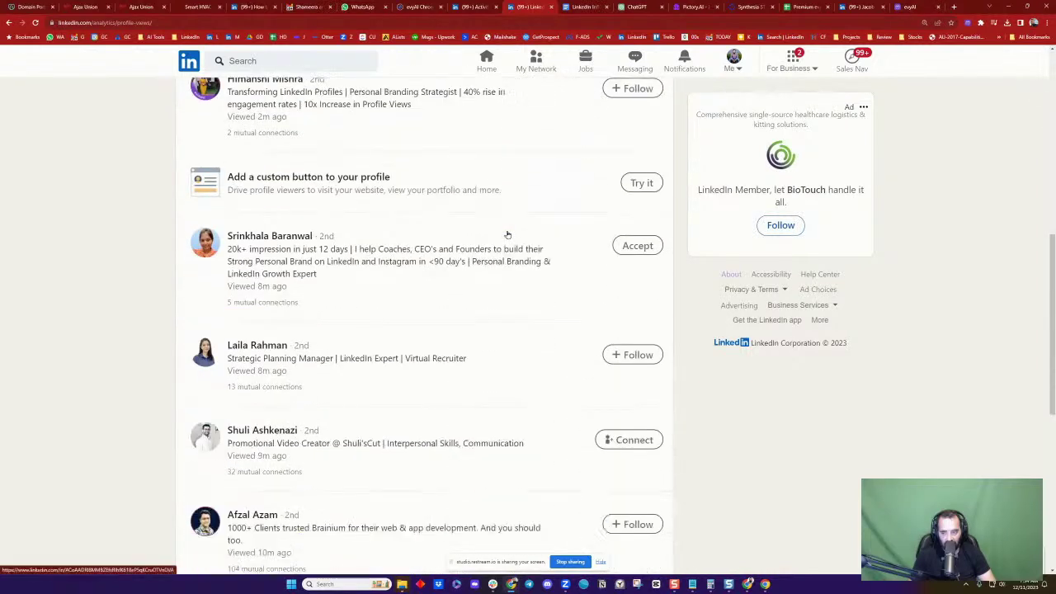
scroll(508, 234, "down", 3)
scroll(508, 236, "down", 2)
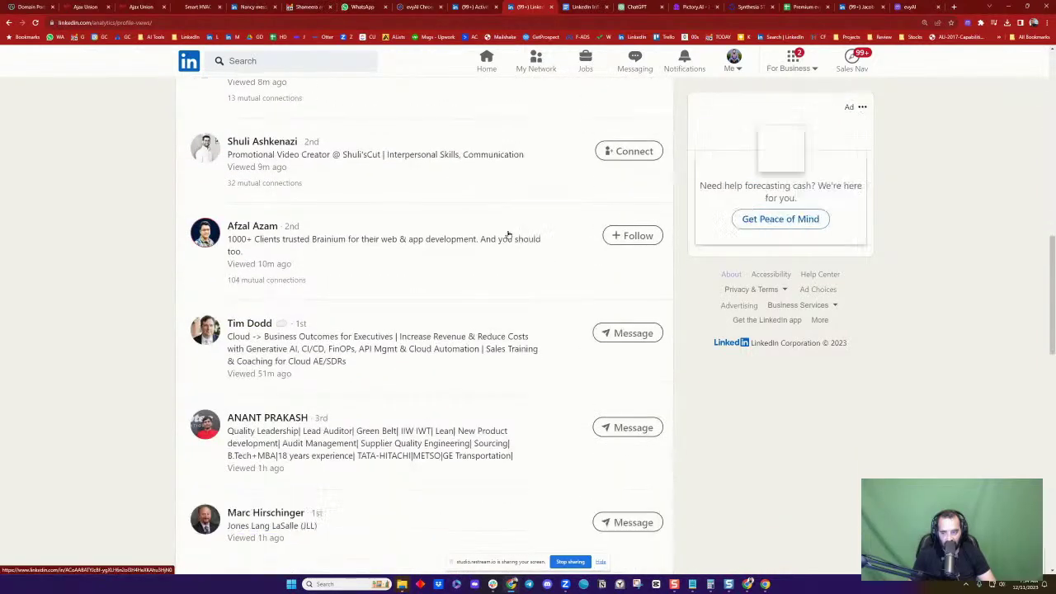
scroll(508, 235, "down", 2)
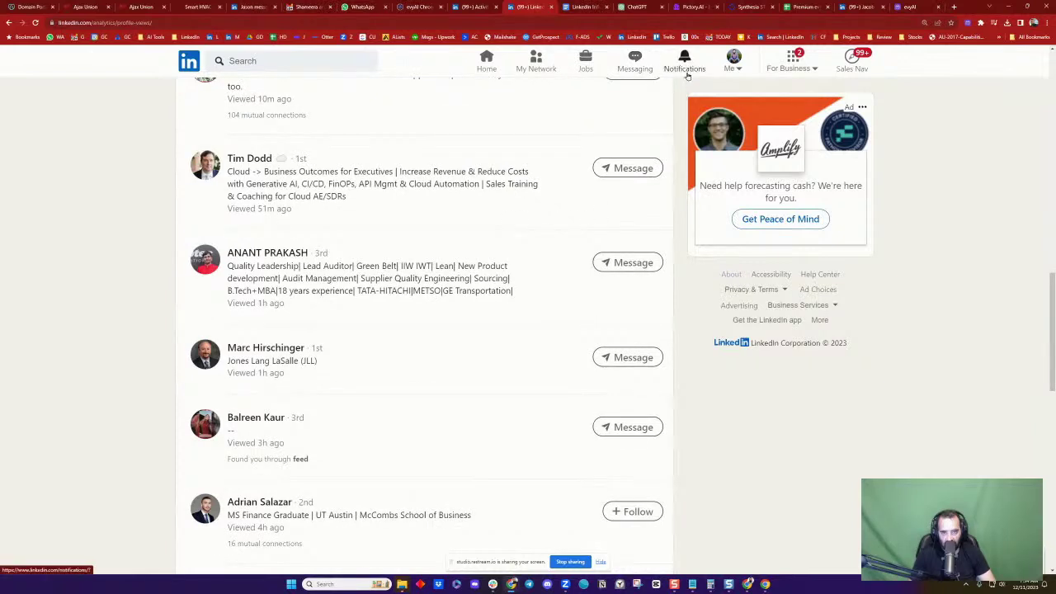
left_click(487, 59)
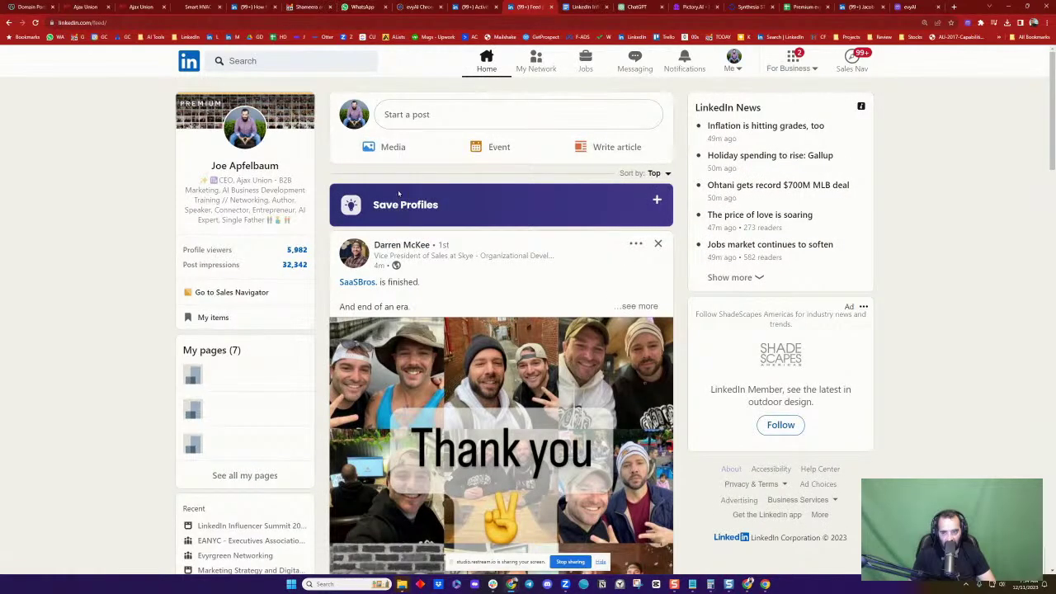
Open your 'Who will be presenting this year?' post, copy its URL, and open the Sprint Booster chat
left_click(244, 165)
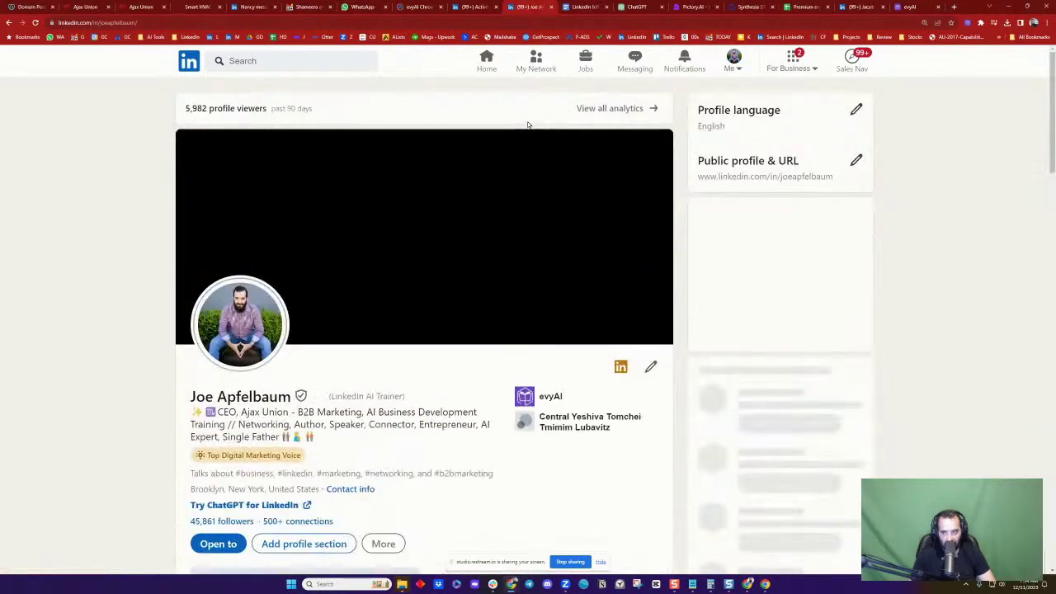
scroll(528, 125, "down", 6)
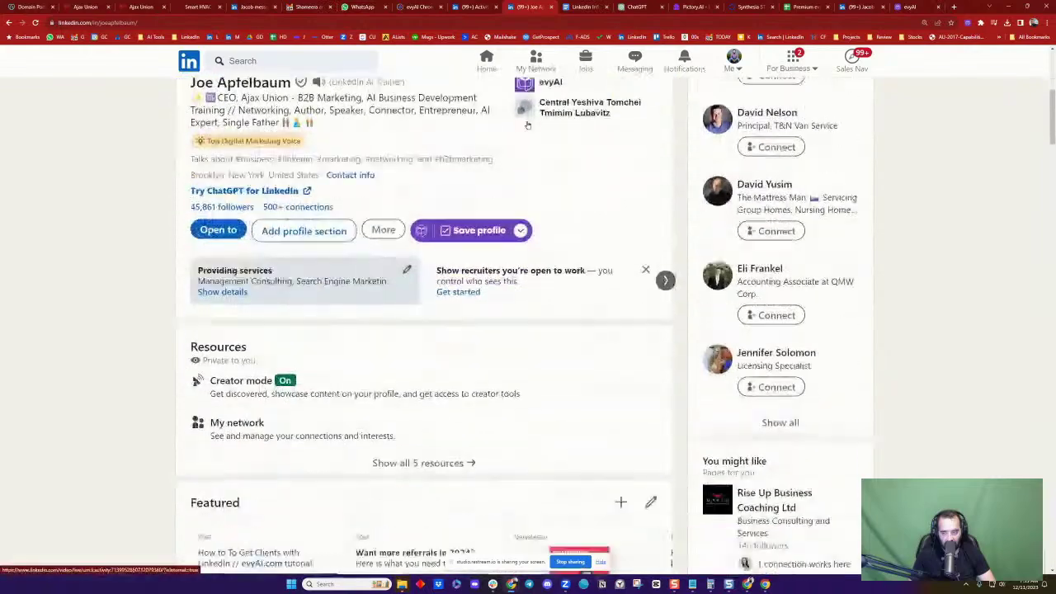
scroll(528, 125, "down", 5)
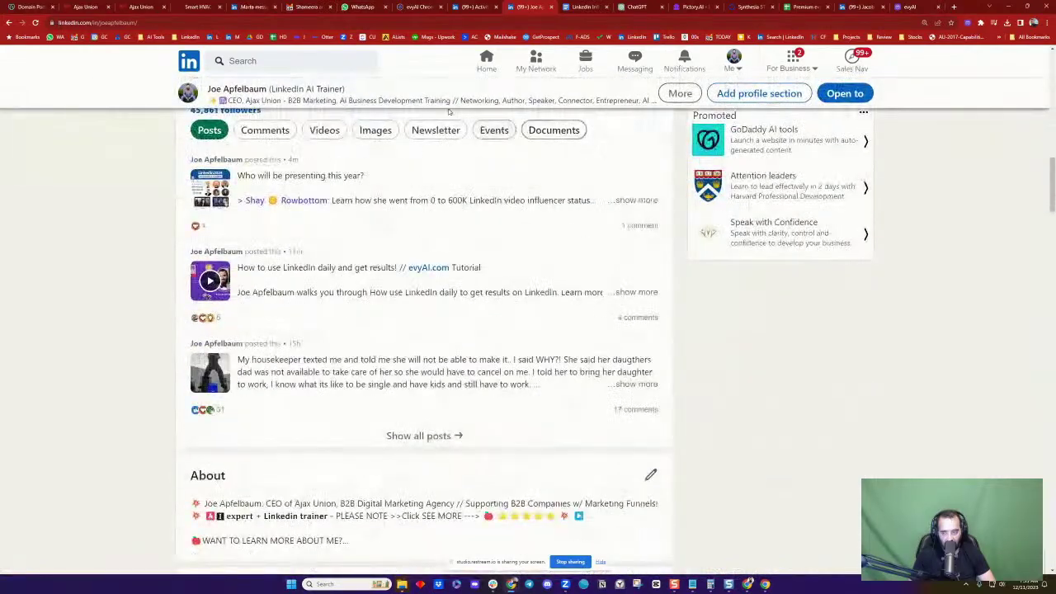
scroll(426, 374, "up", 2)
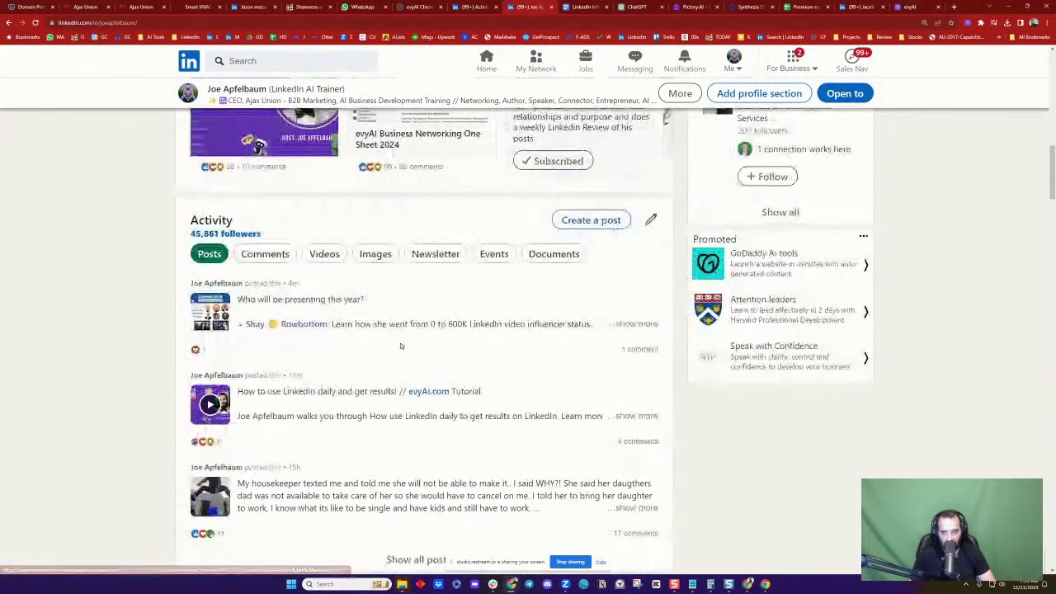
left_click(341, 303)
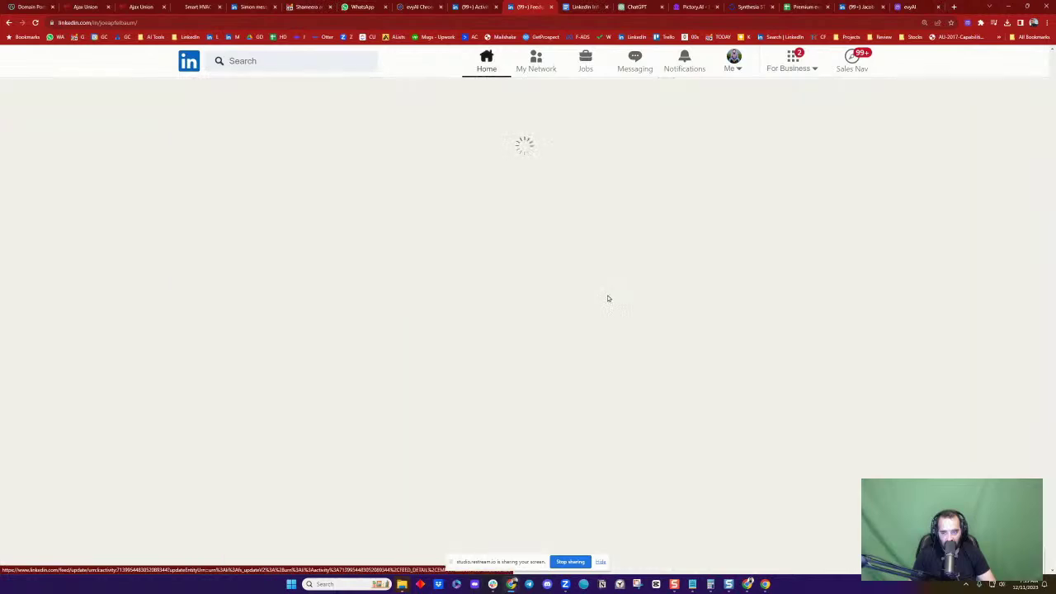
left_click(194, 22)
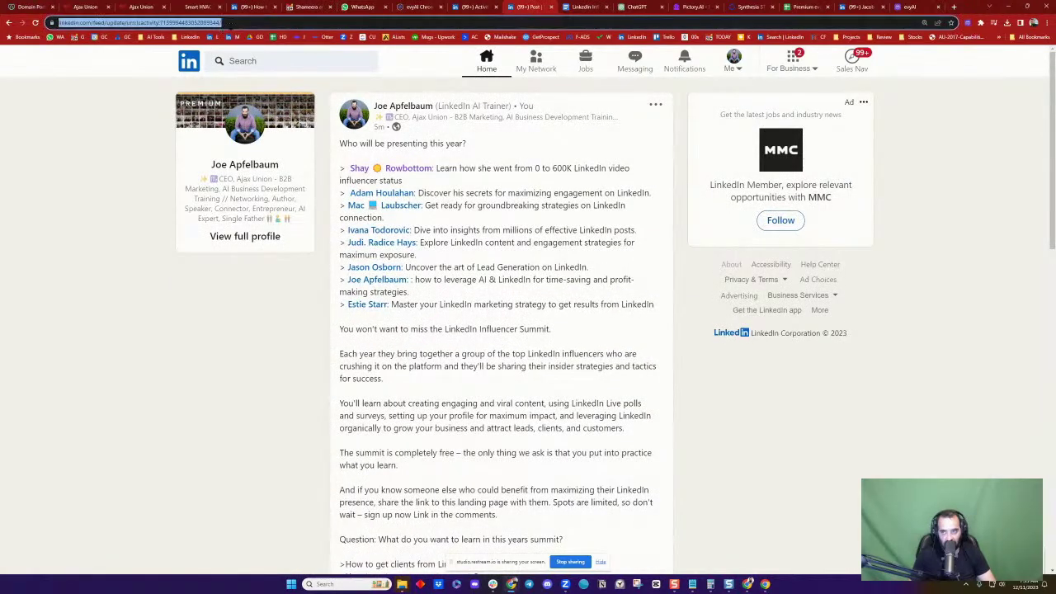
left_click(635, 59)
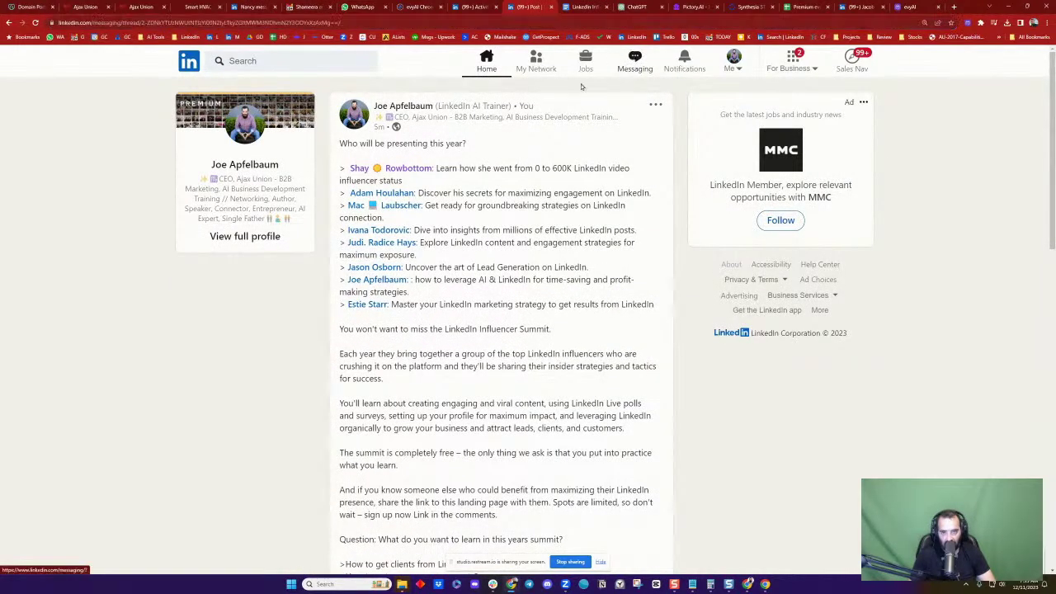
left_click(272, 495)
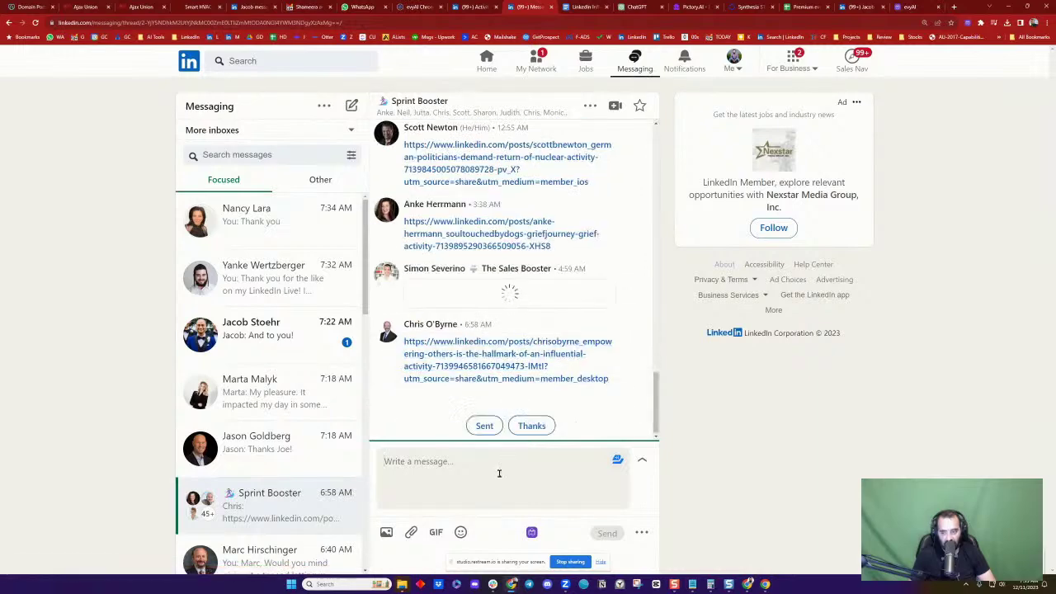
Send the post link to the Sprint Booster group and open the shared 'Empowering others' post
key("ctrl+v")
left_click(606, 532)
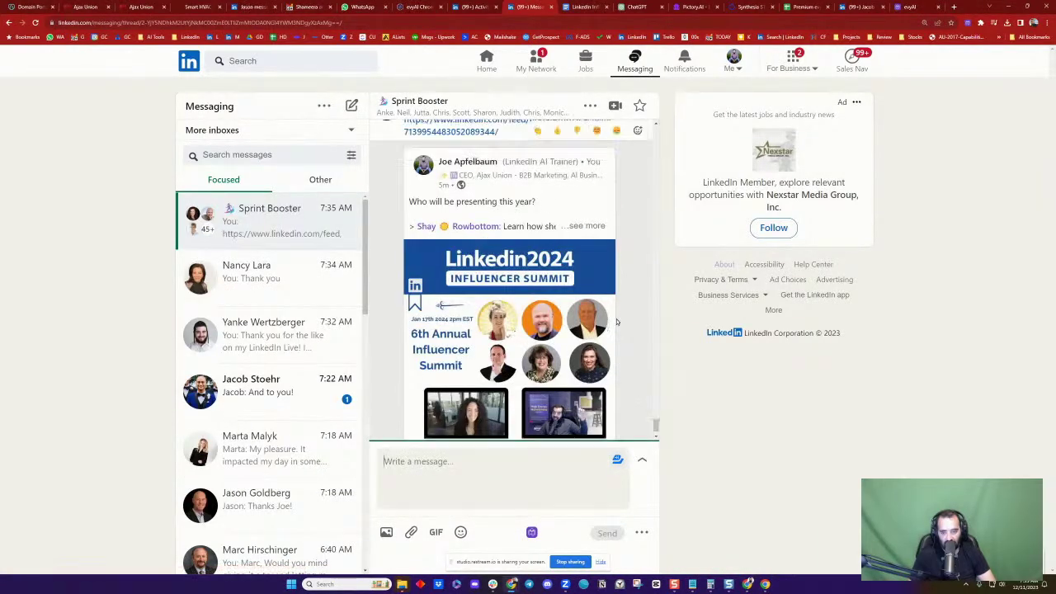
scroll(616, 322, "up", 2)
scroll(617, 322, "up", 3)
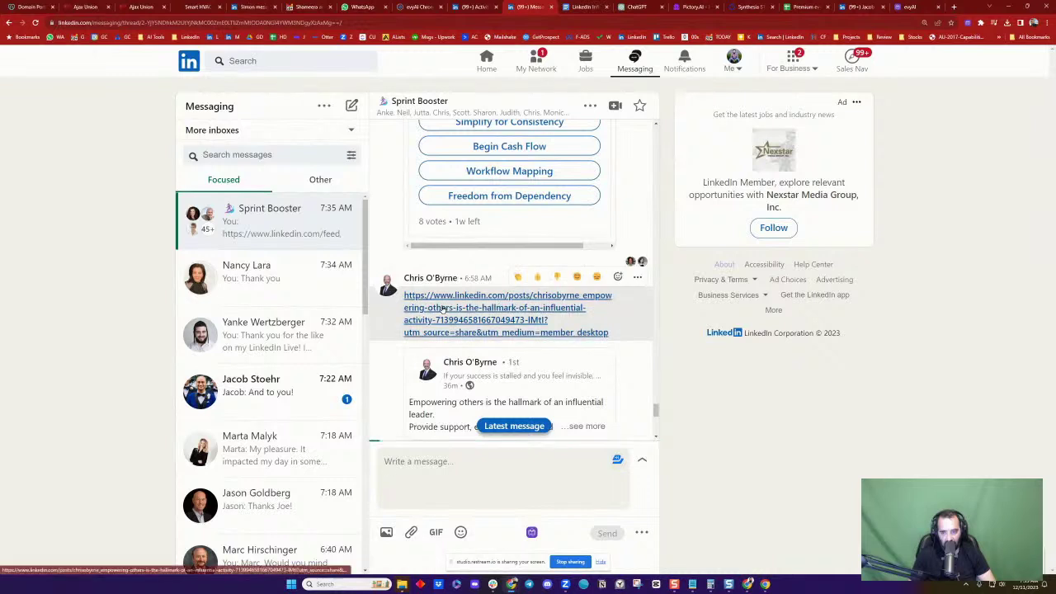
left_click(617, 310)
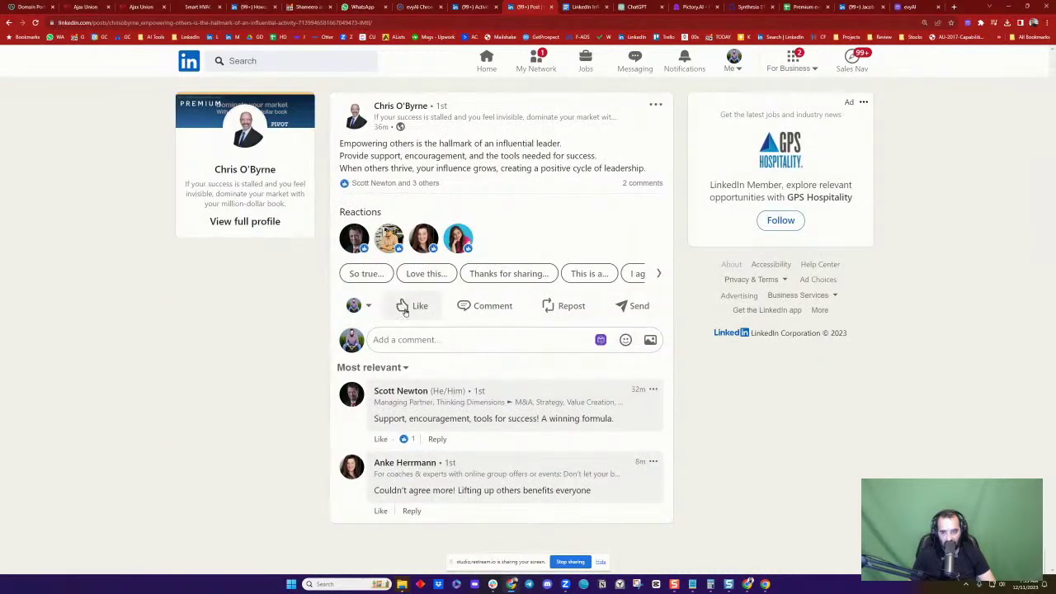
Post an evyAI comment agreeing that empowering others defines influential leadership
mouse_move(405, 308)
left_click(601, 339)
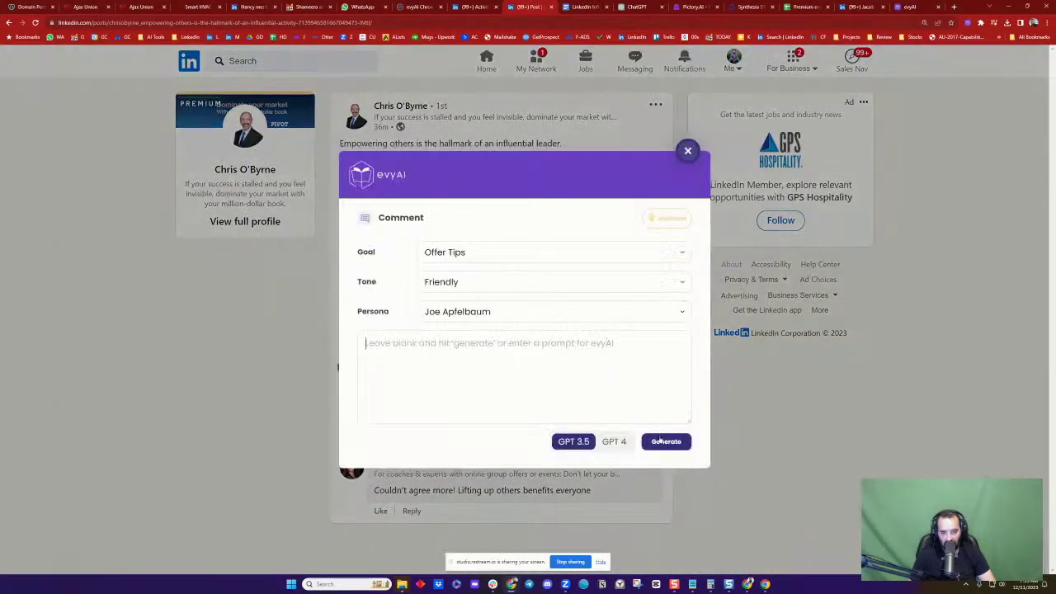
left_click(663, 442)
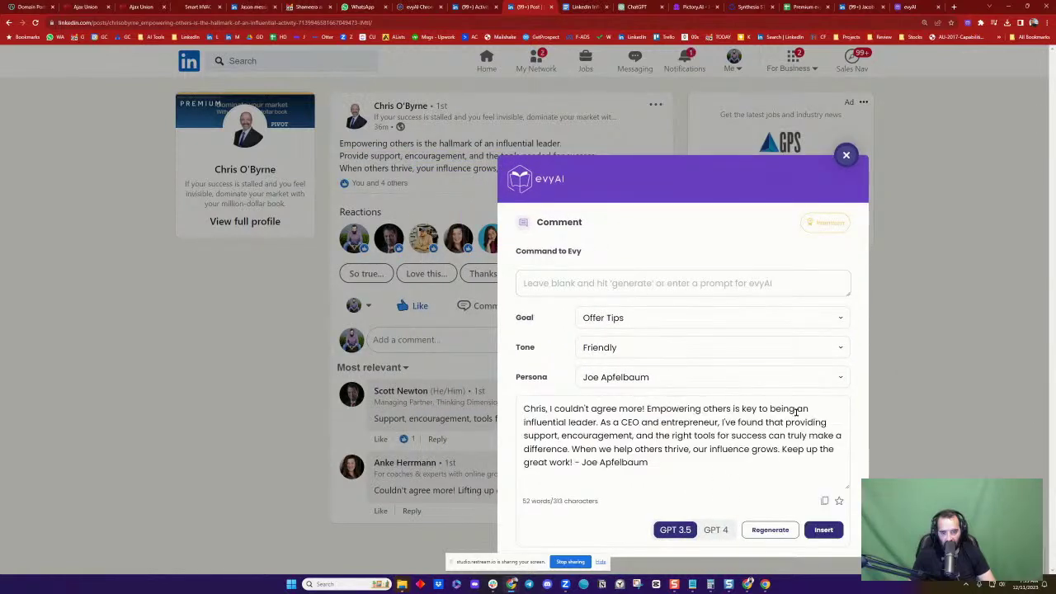
left_click(825, 530)
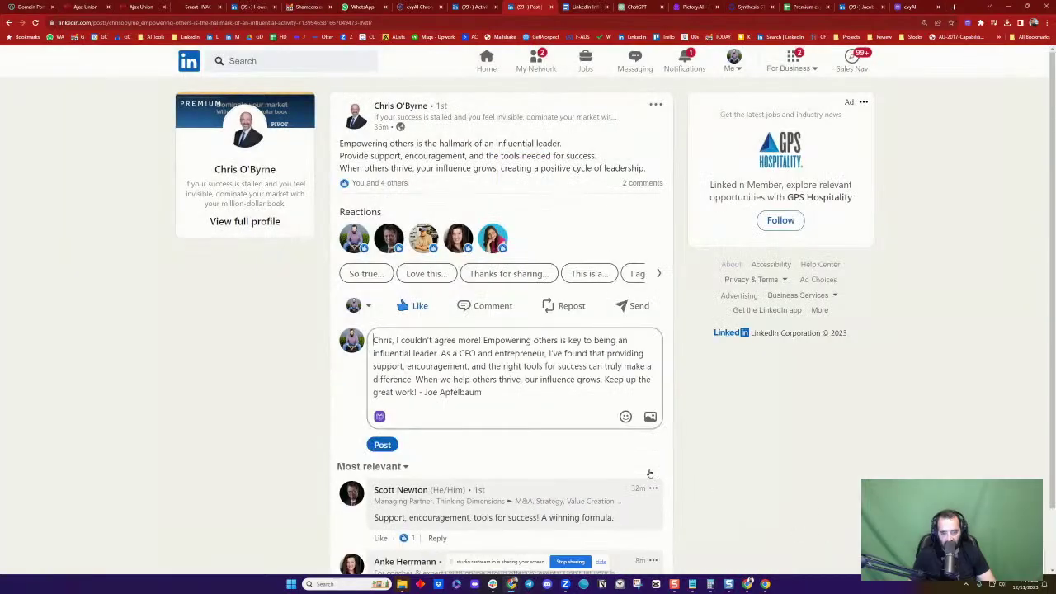
left_click(382, 444)
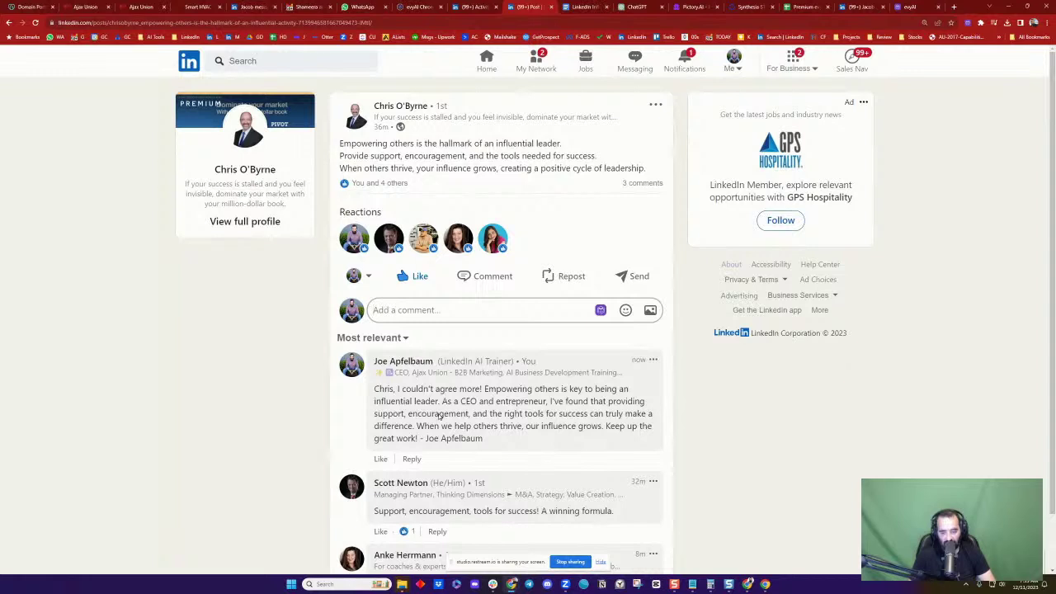
Select text in the new comment and another member's comment, then go to Notifications
scroll(487, 398, "down", 1)
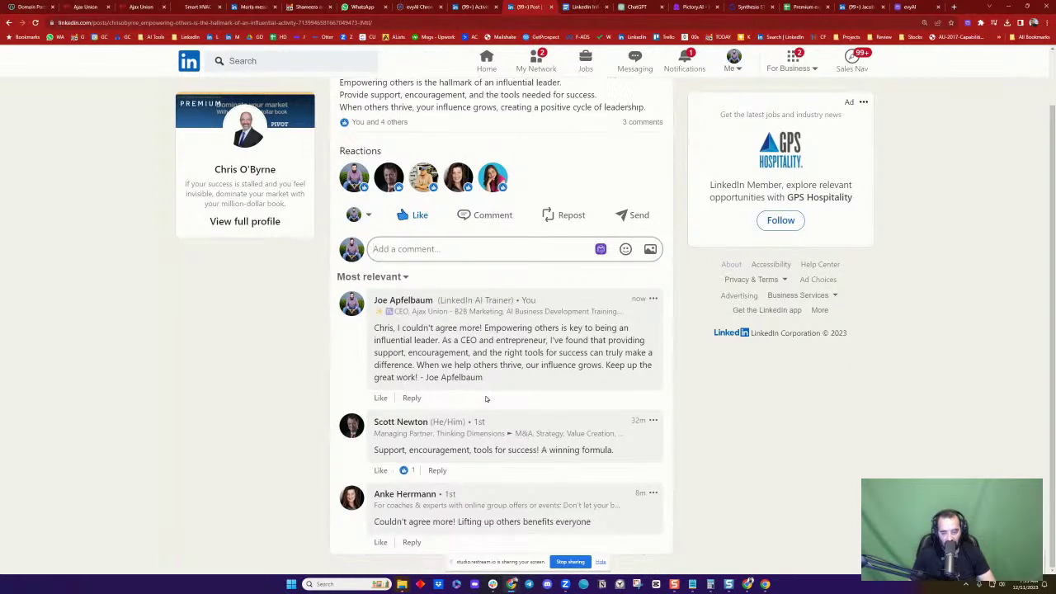
scroll(656, 365, "up", 1)
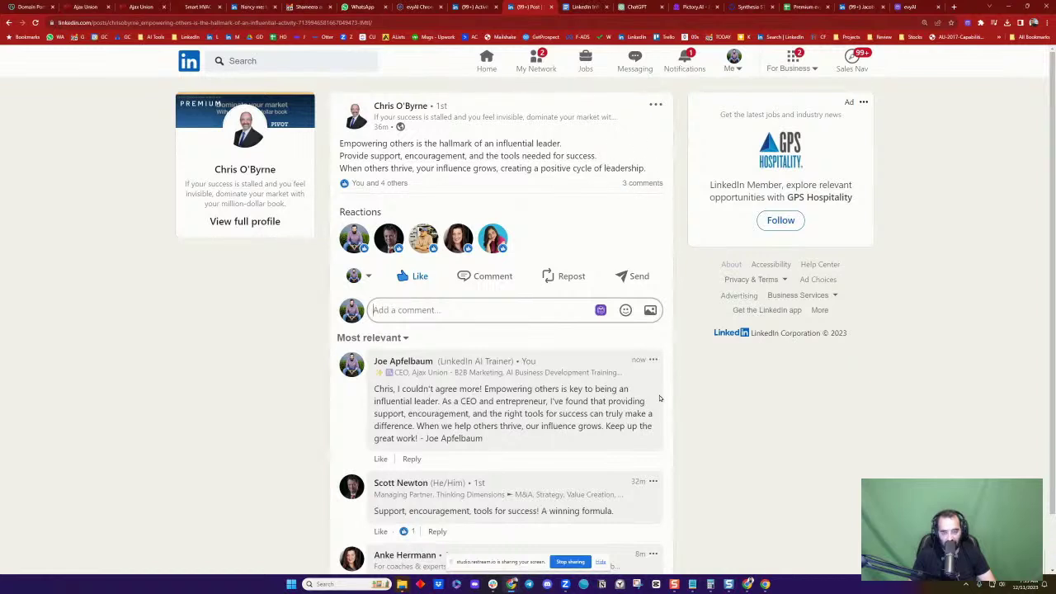
scroll(614, 401, "down", 1)
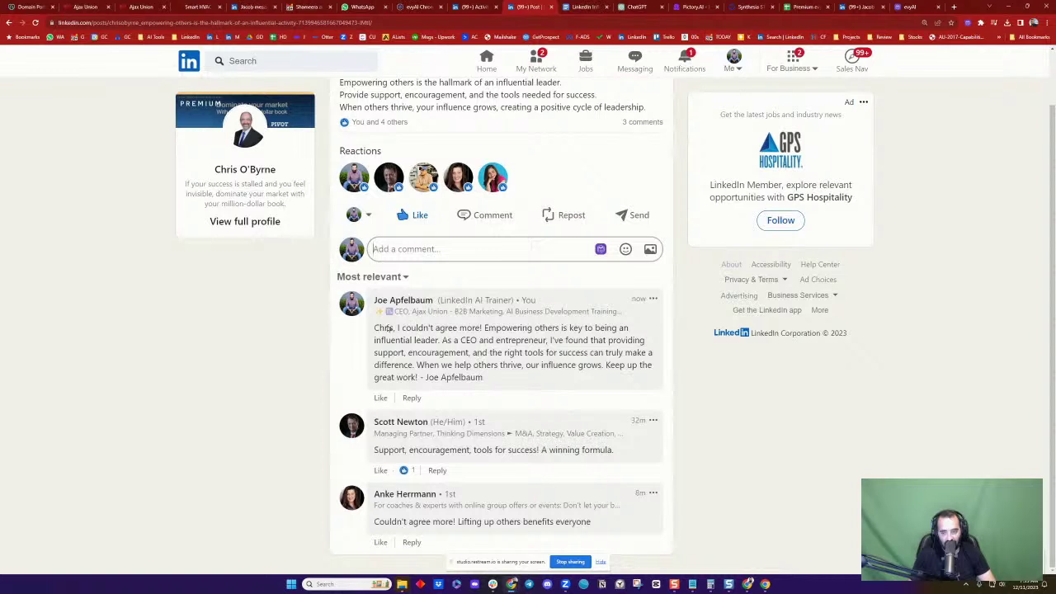
left_click_drag(372, 327, 503, 372)
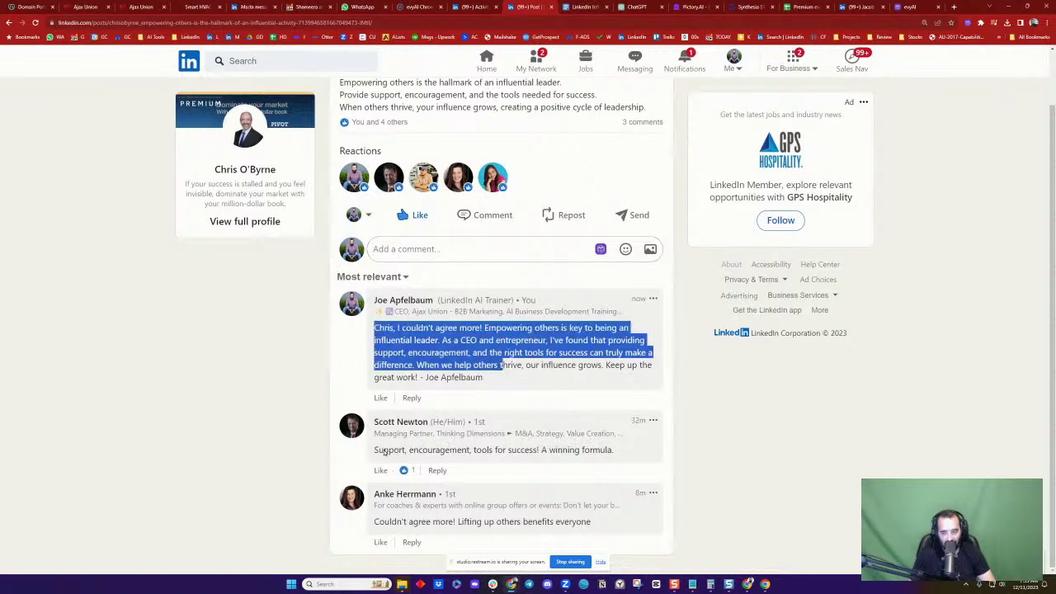
left_click_drag(384, 451, 531, 465)
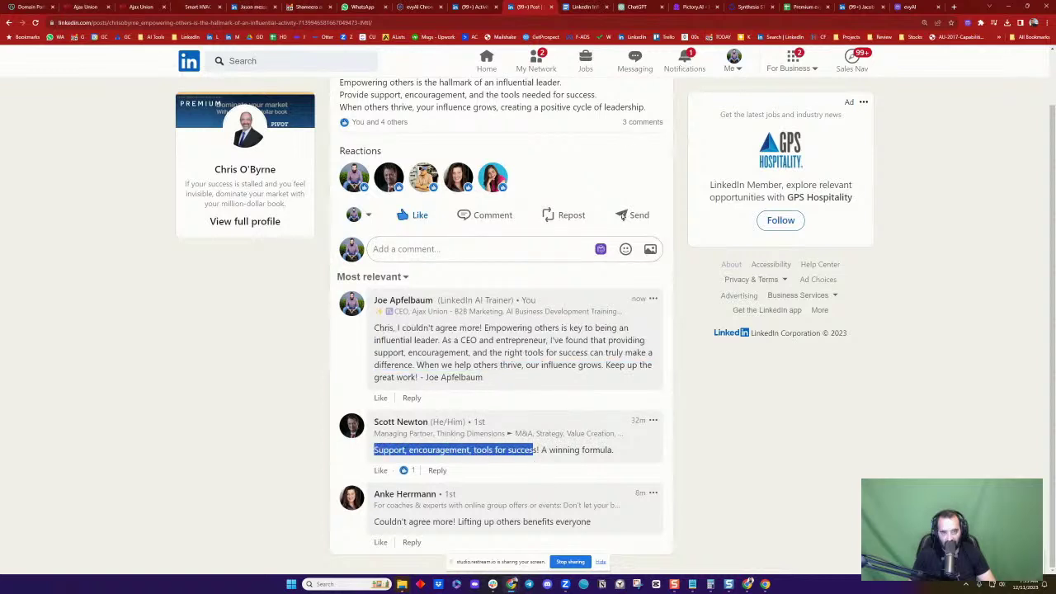
left_click(684, 61)
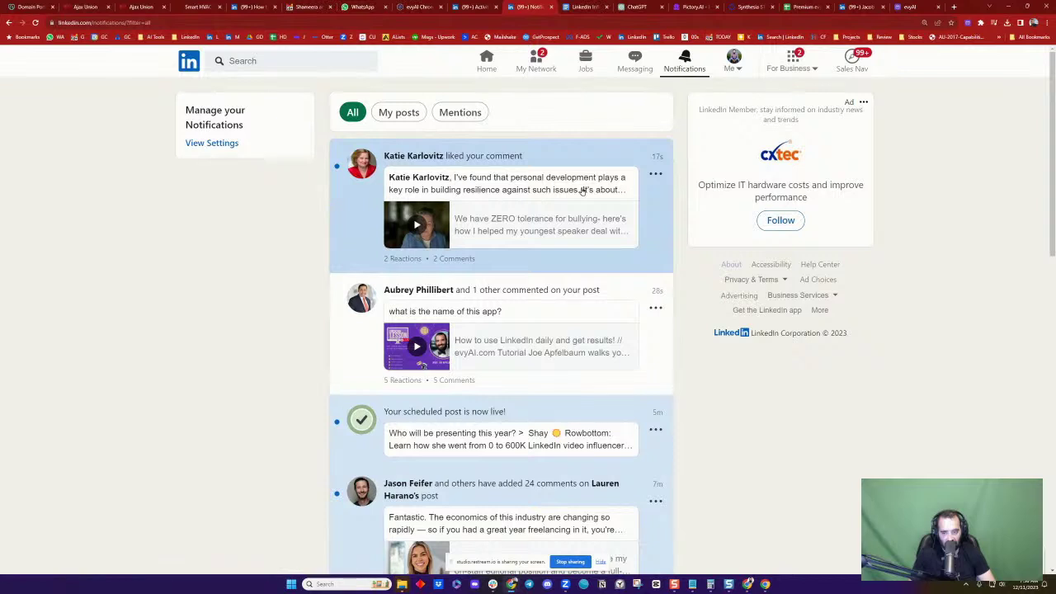
Scroll down the notifications list and open the '300 million ways to do it' post
scroll(581, 192, "down", 2)
scroll(581, 191, "down", 2)
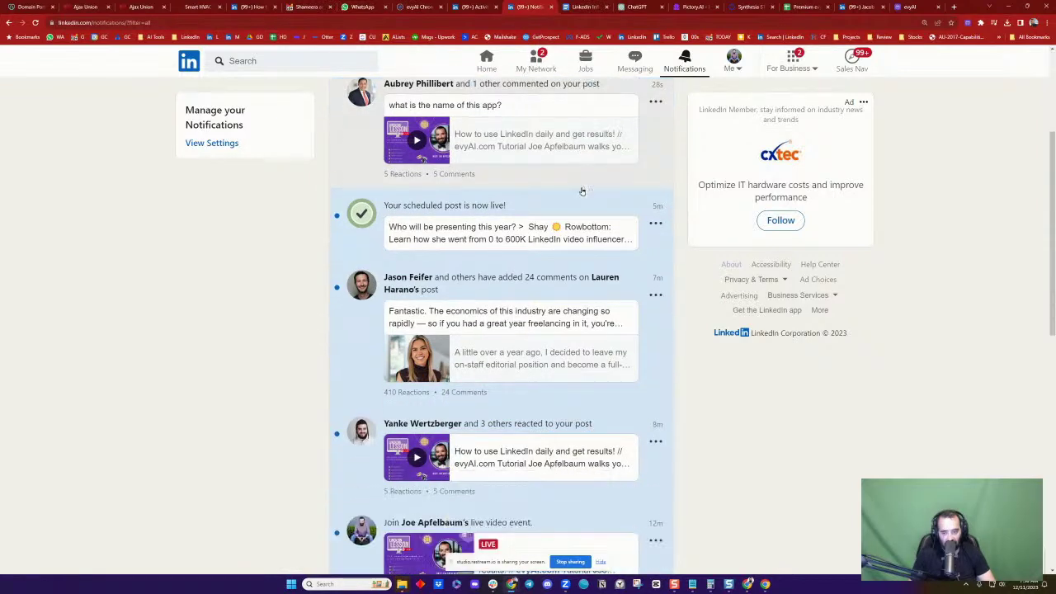
scroll(581, 191, "down", 1)
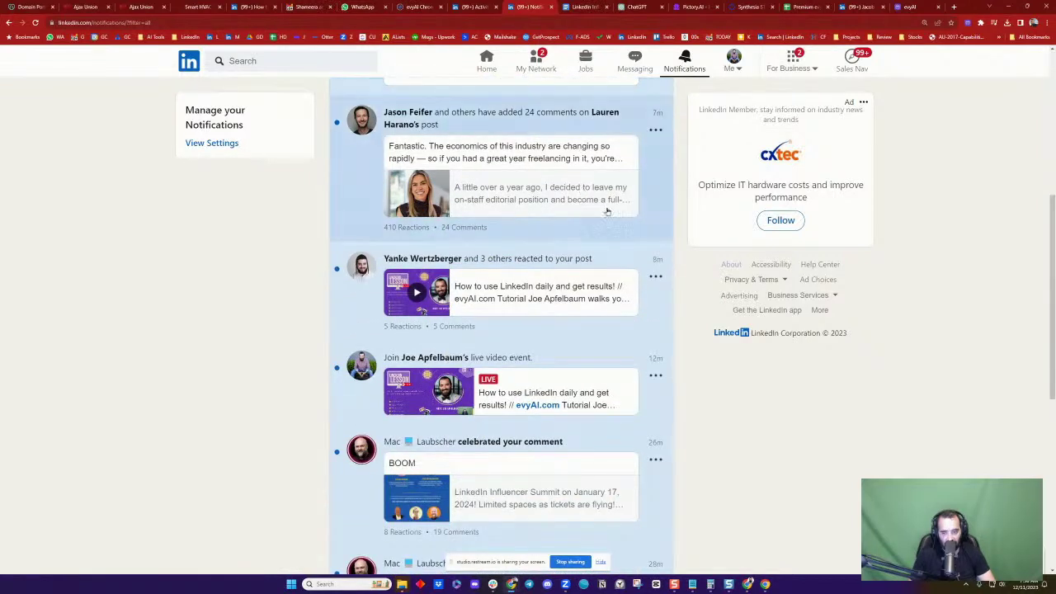
scroll(609, 207, "down", 3)
scroll(694, 265, "down", 6)
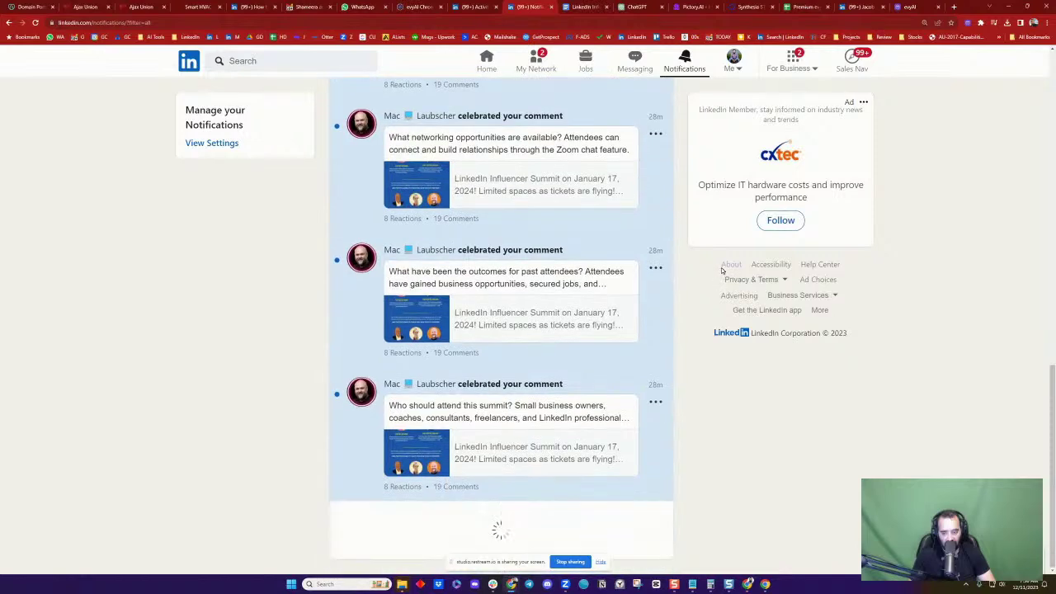
scroll(722, 270, "down", 4)
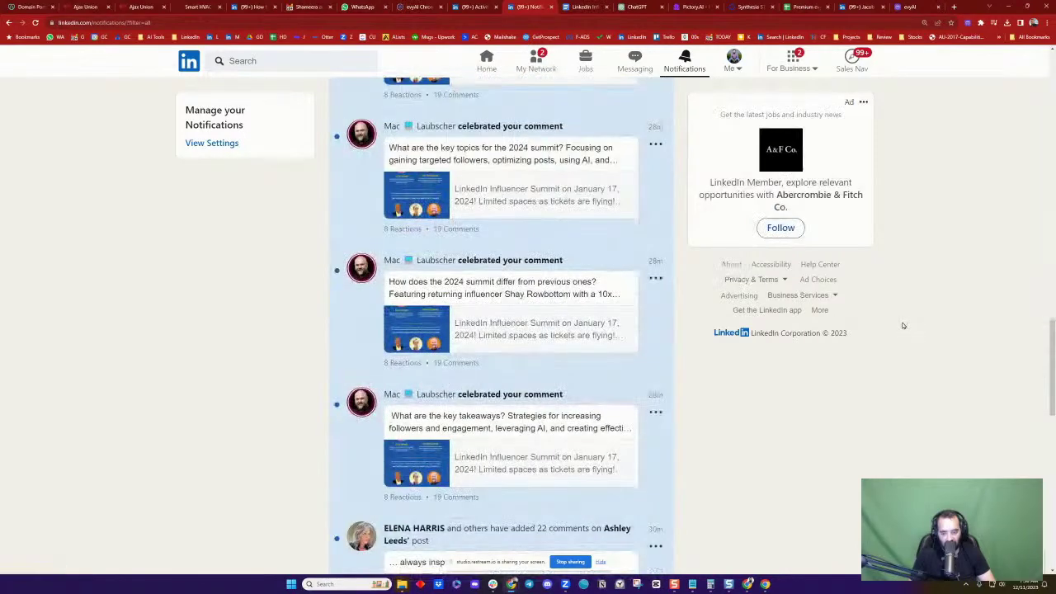
scroll(793, 331, "down", 2)
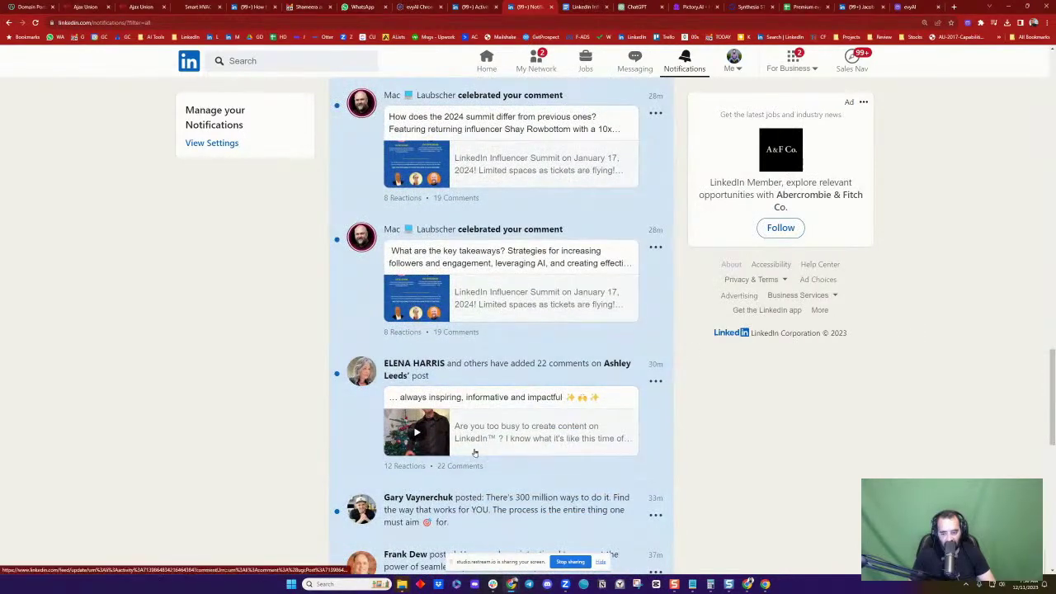
scroll(481, 438, "down", 1)
scroll(483, 437, "down", 2)
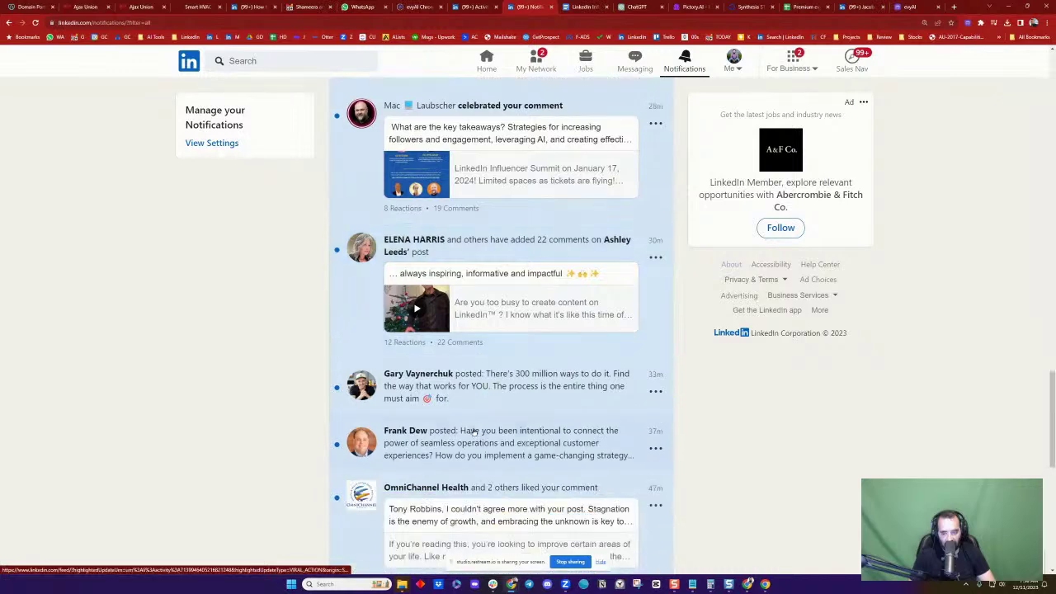
left_click(569, 378)
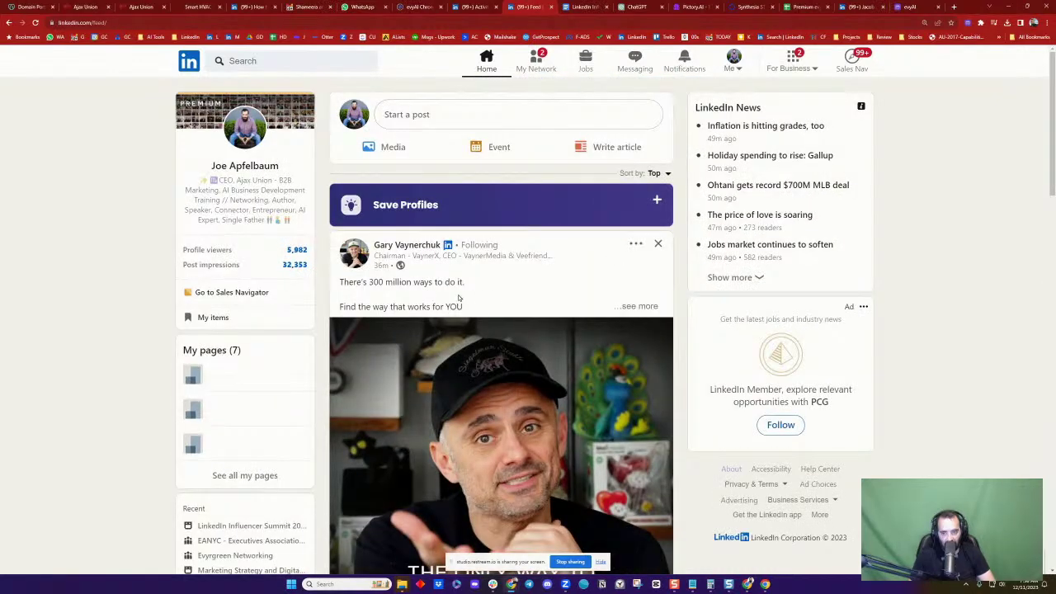
Post a GPT 4 evyAI comment about a process aligned with your strengths, mentioning the author
scroll(459, 298, "down", 5)
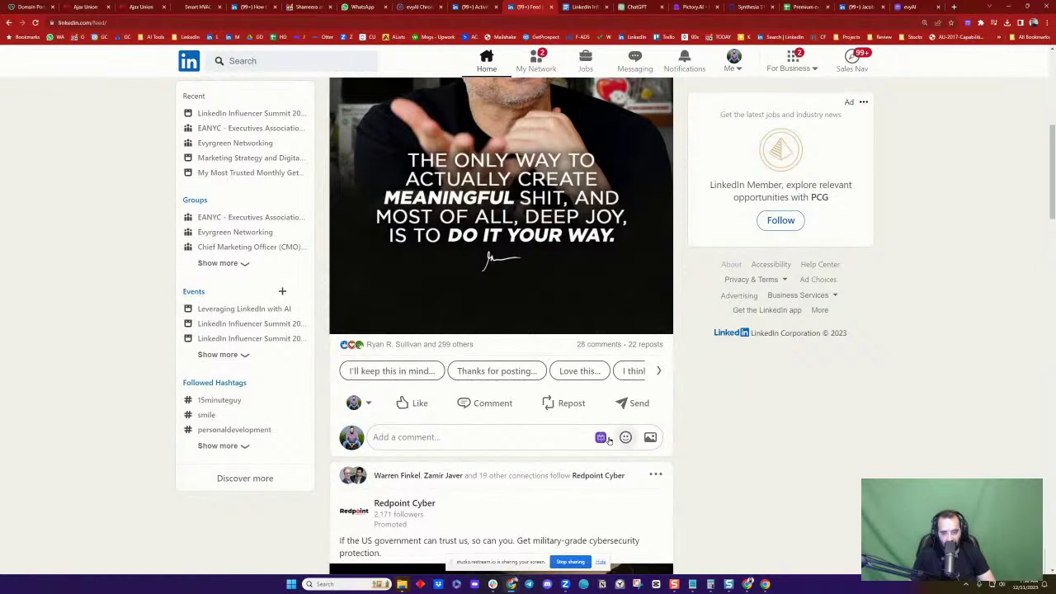
left_click(603, 438)
left_click(614, 442)
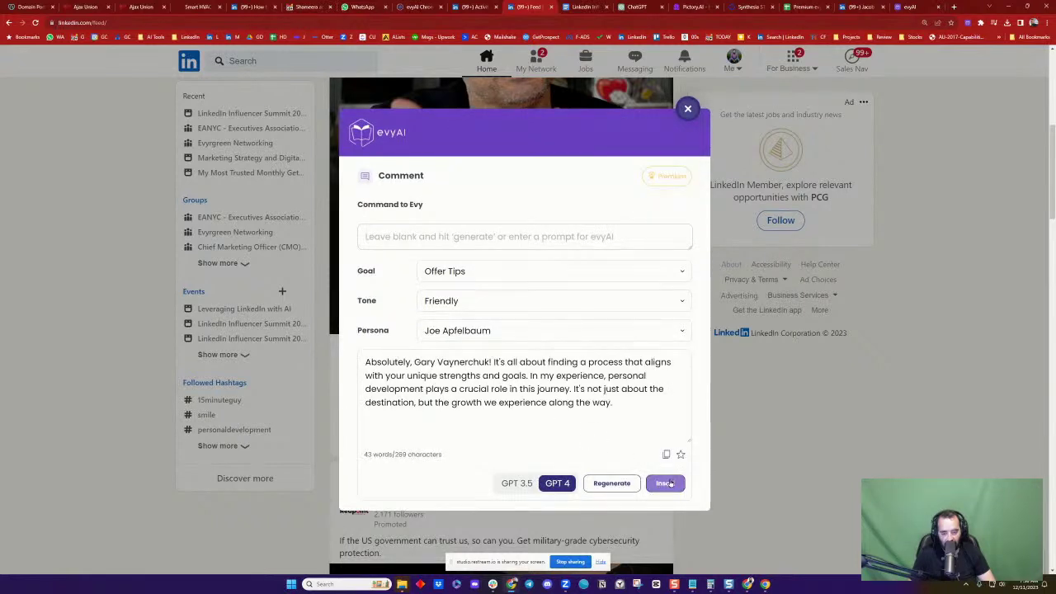
left_click(665, 482)
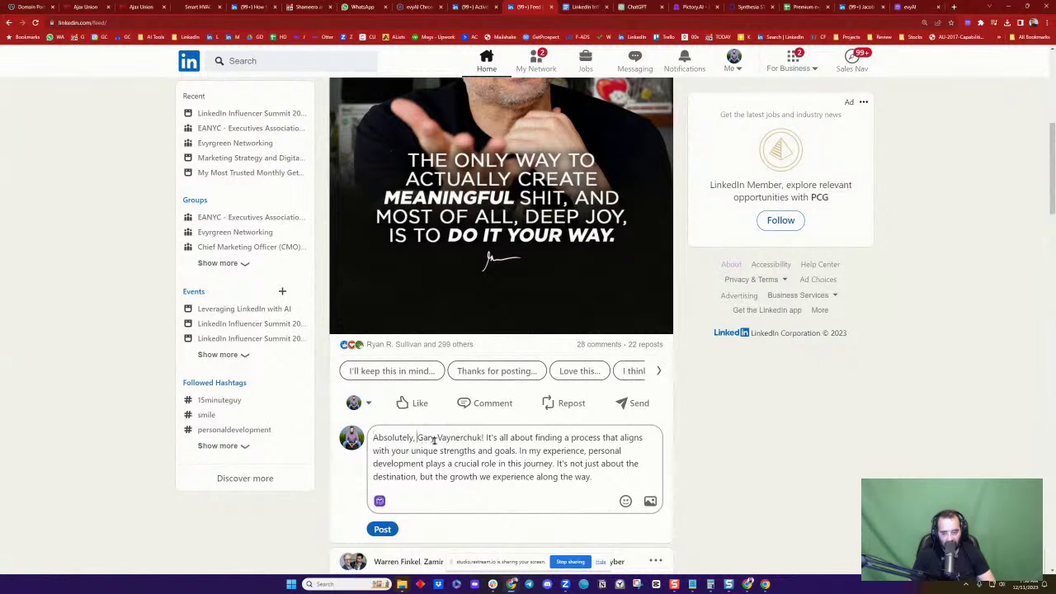
type("@")
left_click(484, 439)
key("BackSpace")
left_click(520, 464)
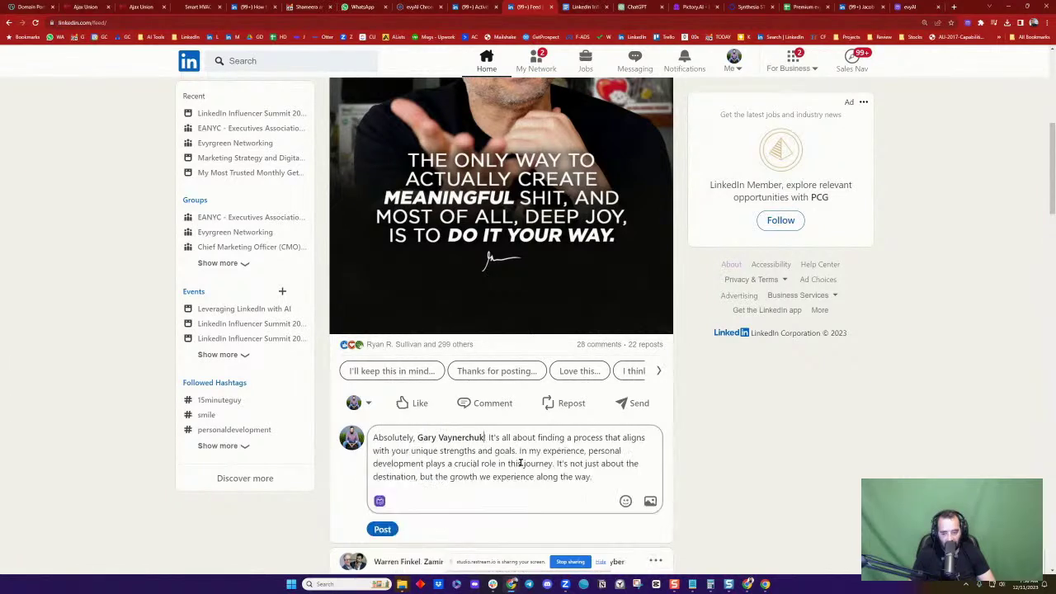
left_click(393, 532)
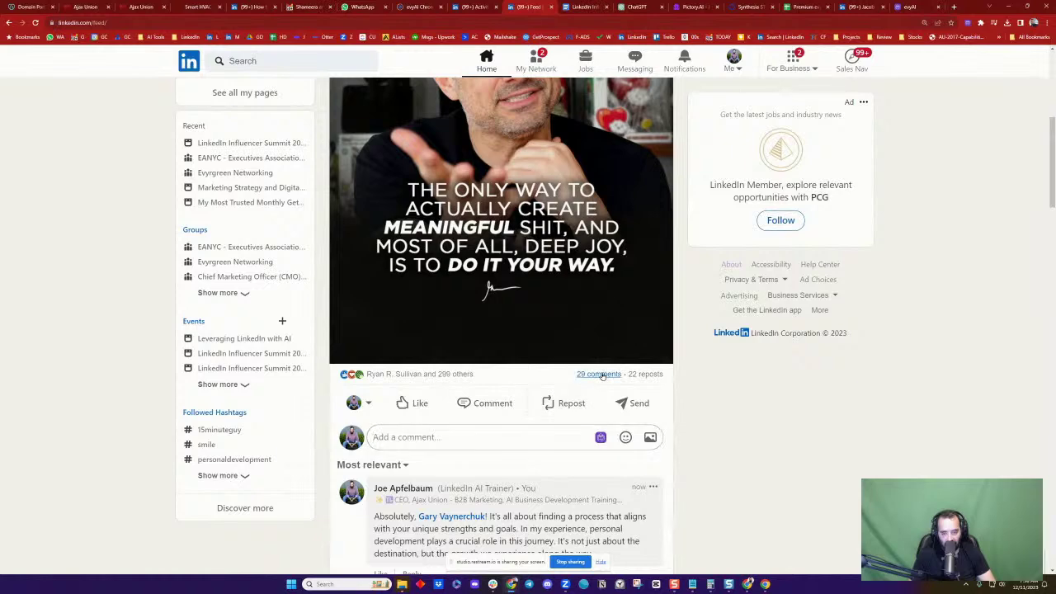
scroll(652, 374, "down", 7)
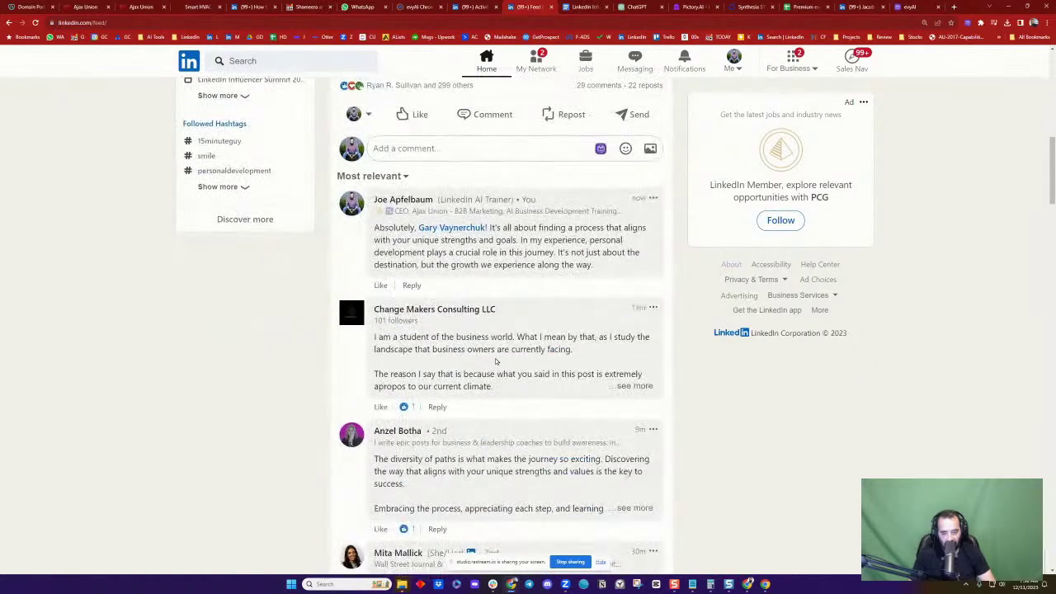
scroll(496, 361, "down", 2)
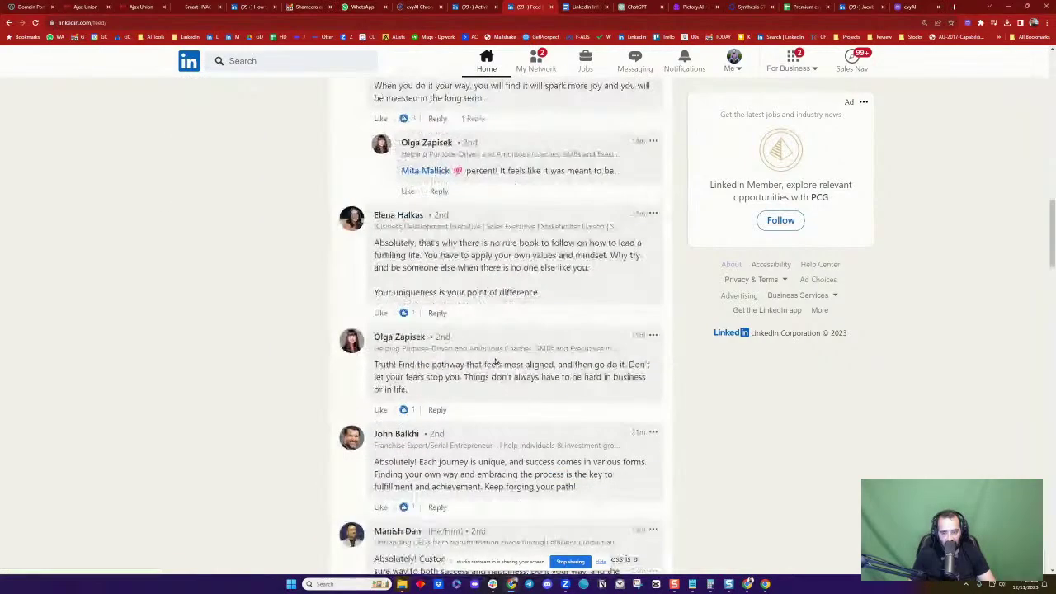
Generate a GPT 4 reply to the commenter's reply with evyAI and insert it
left_click(436, 410)
left_click(601, 435)
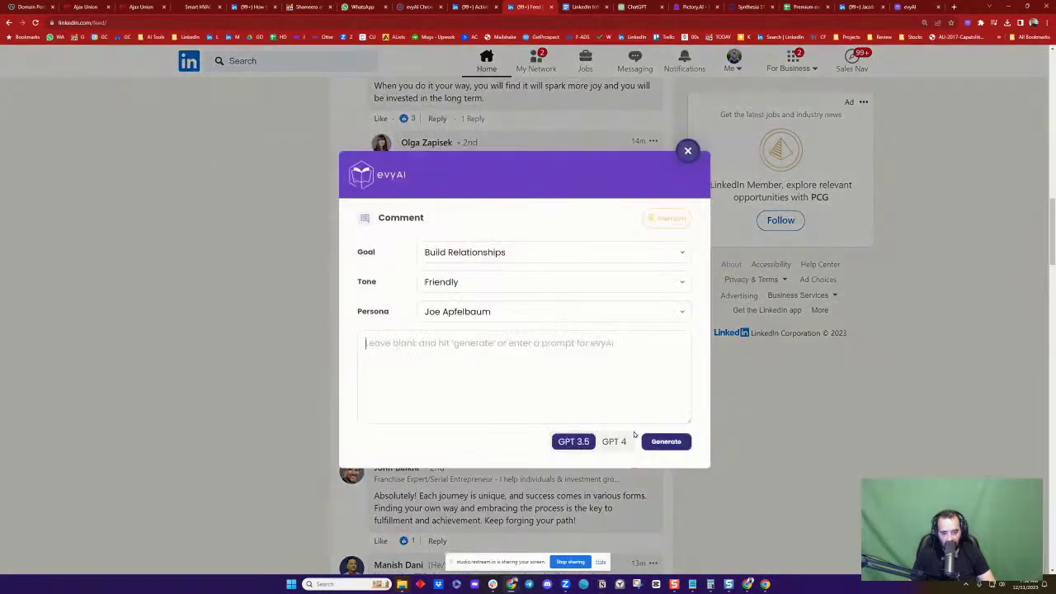
left_click(596, 442)
left_click(657, 441)
left_click_drag(494, 175, 771, 170)
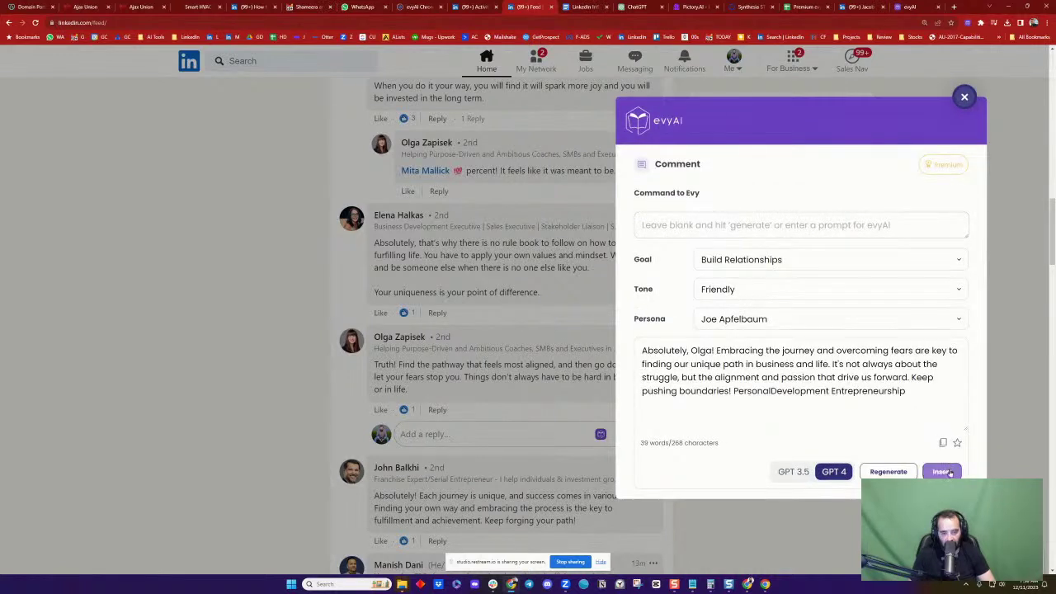
left_click(942, 471)
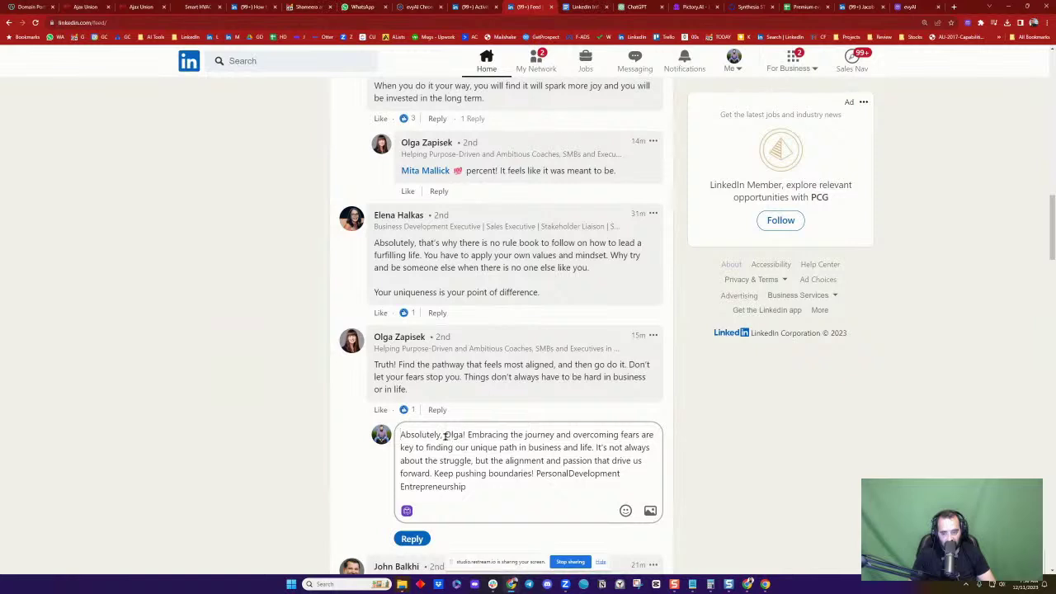
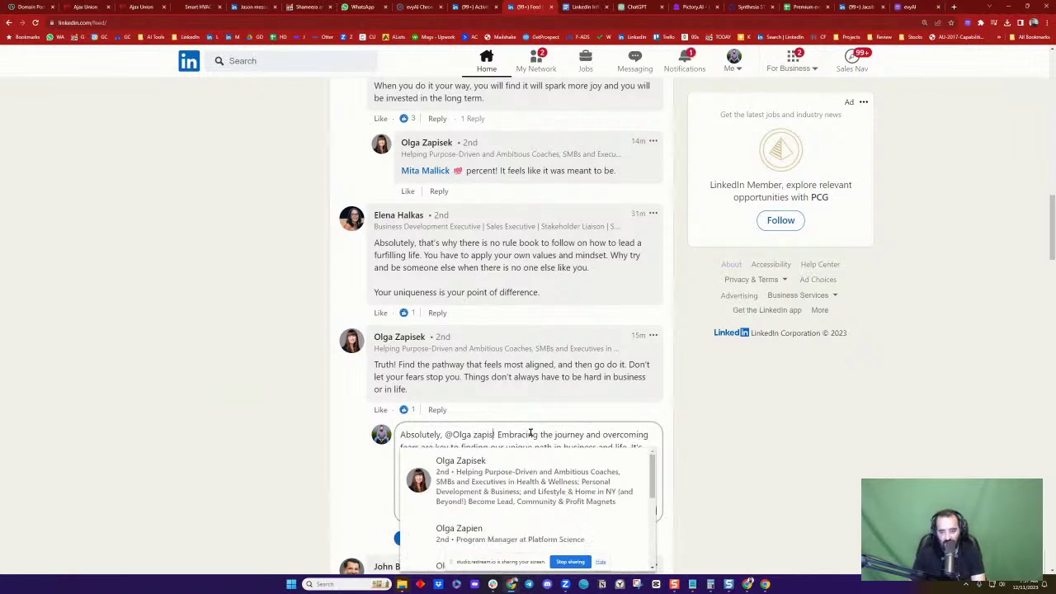
left_click(518, 487)
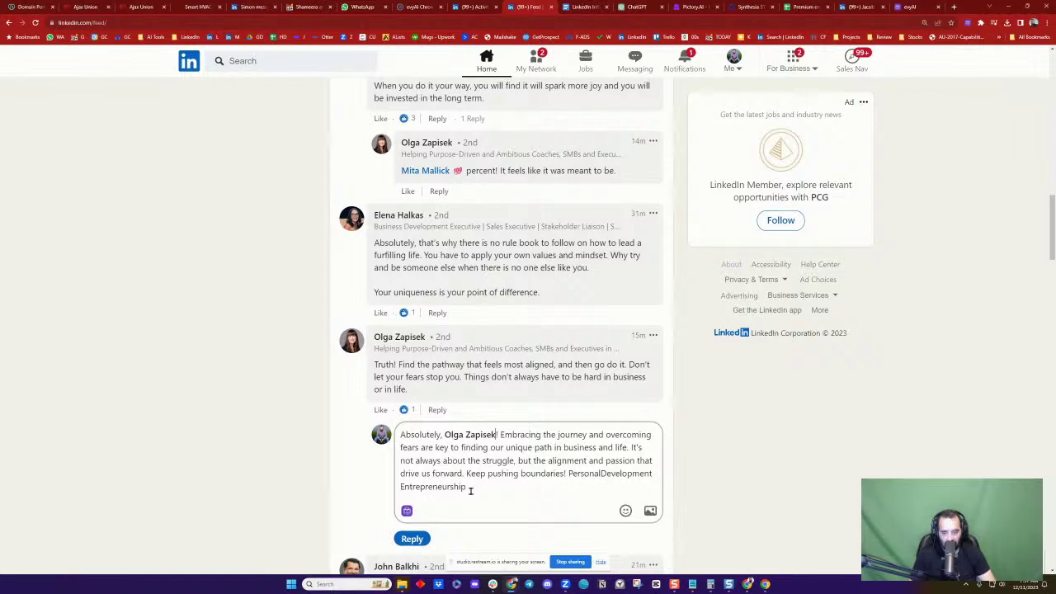
left_click(412, 537)
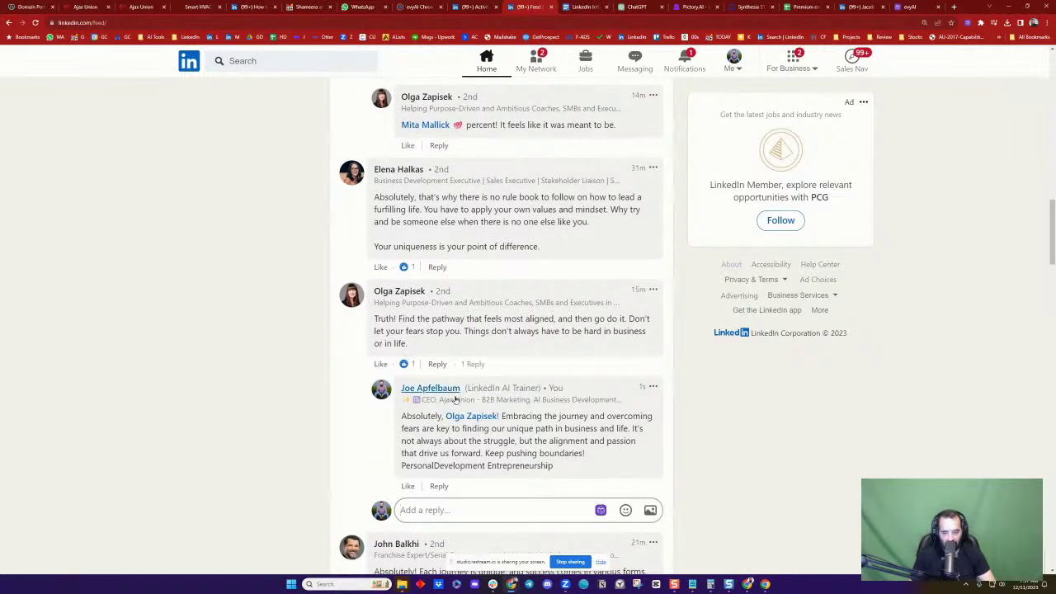
left_click(398, 292)
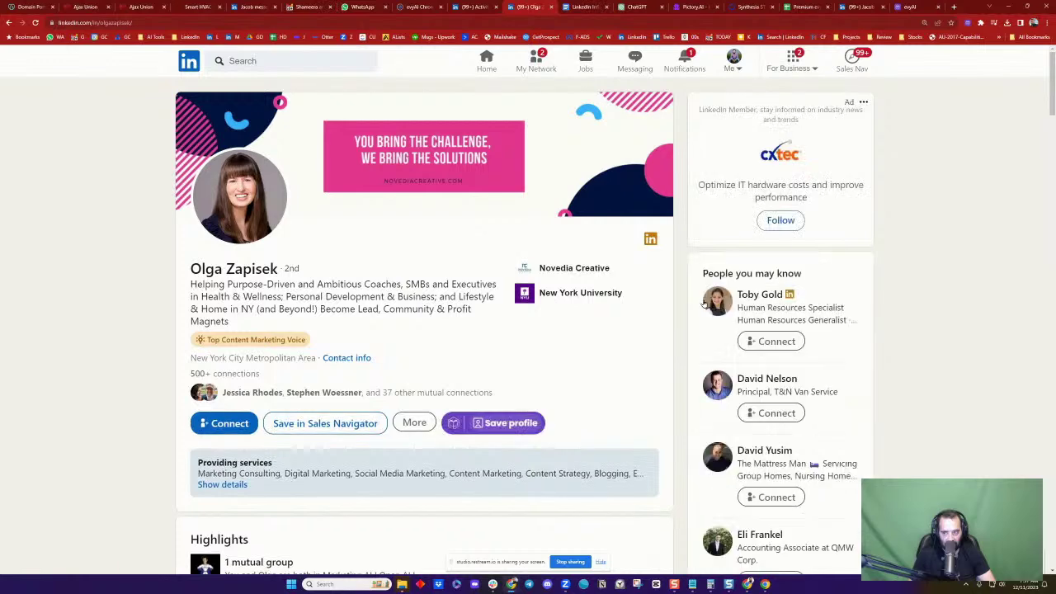
Send her a connection invitation with a GPT 4 evyAI-generated personal note
left_click(235, 424)
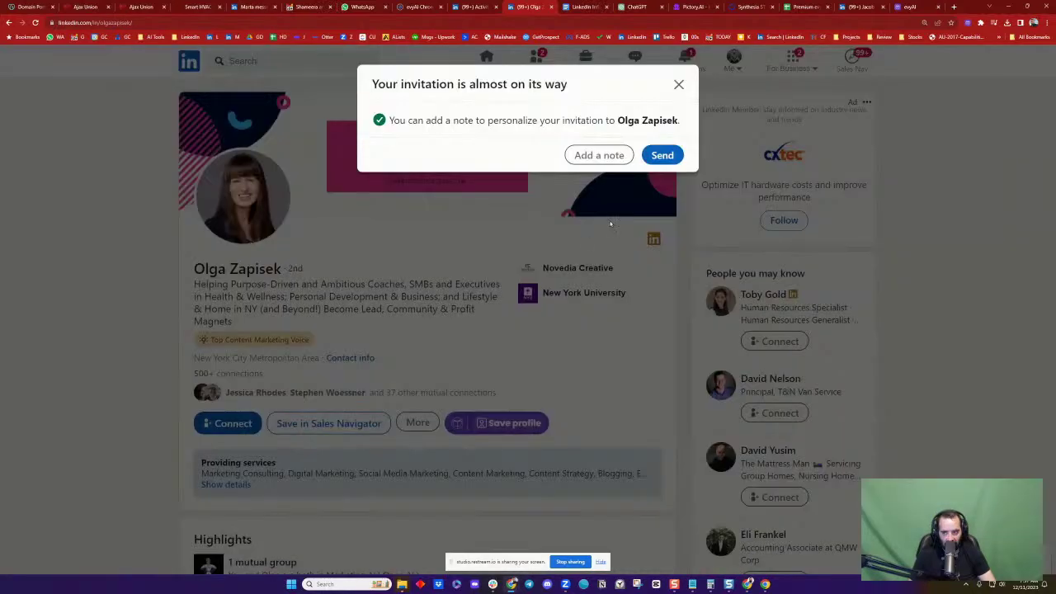
left_click(617, 156)
left_click(670, 163)
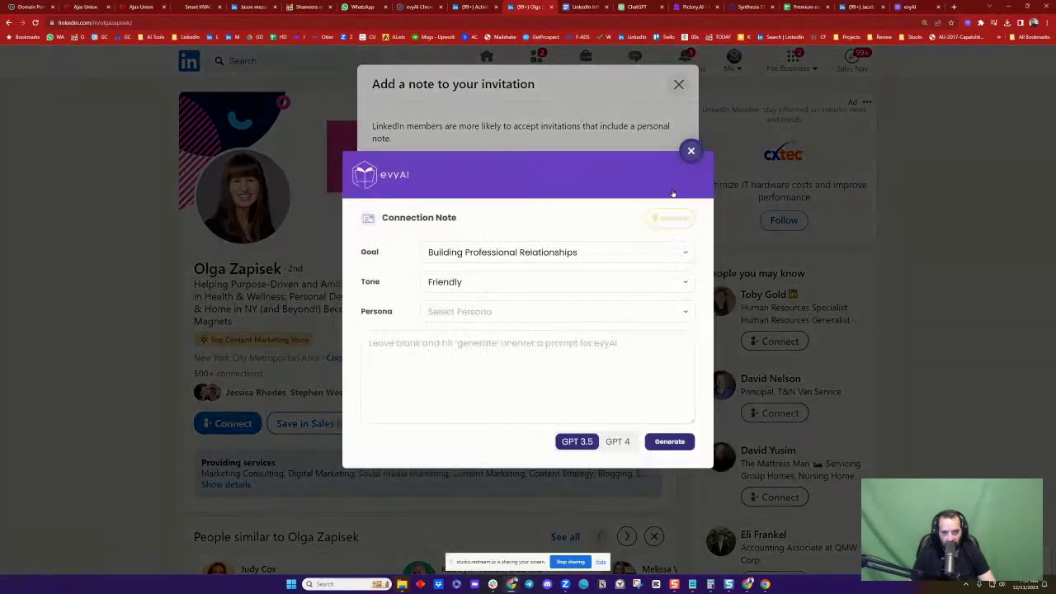
left_click(617, 441)
left_click(670, 441)
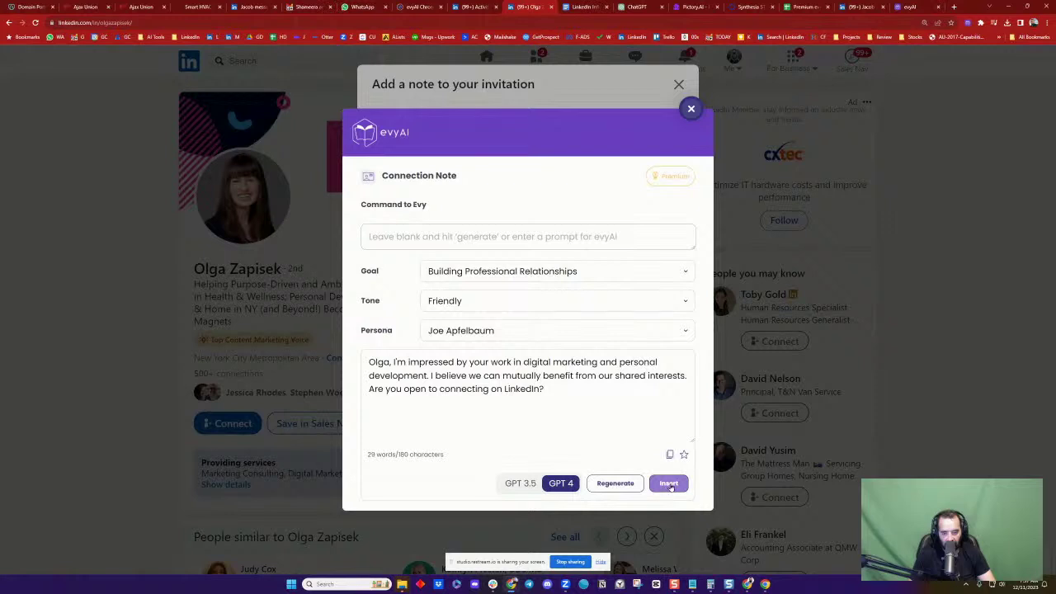
left_click(669, 485)
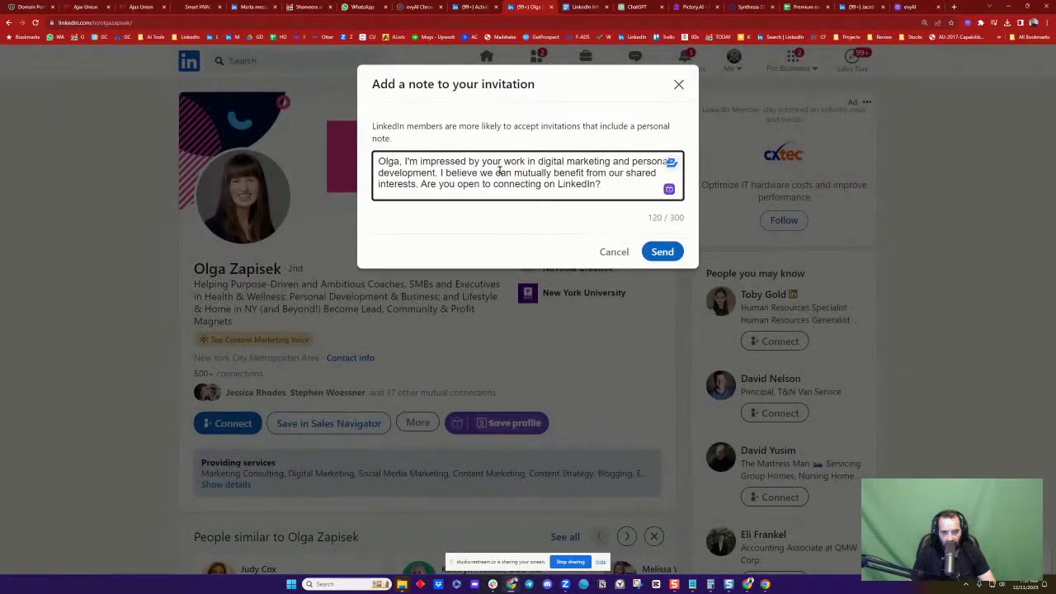
left_click(663, 252)
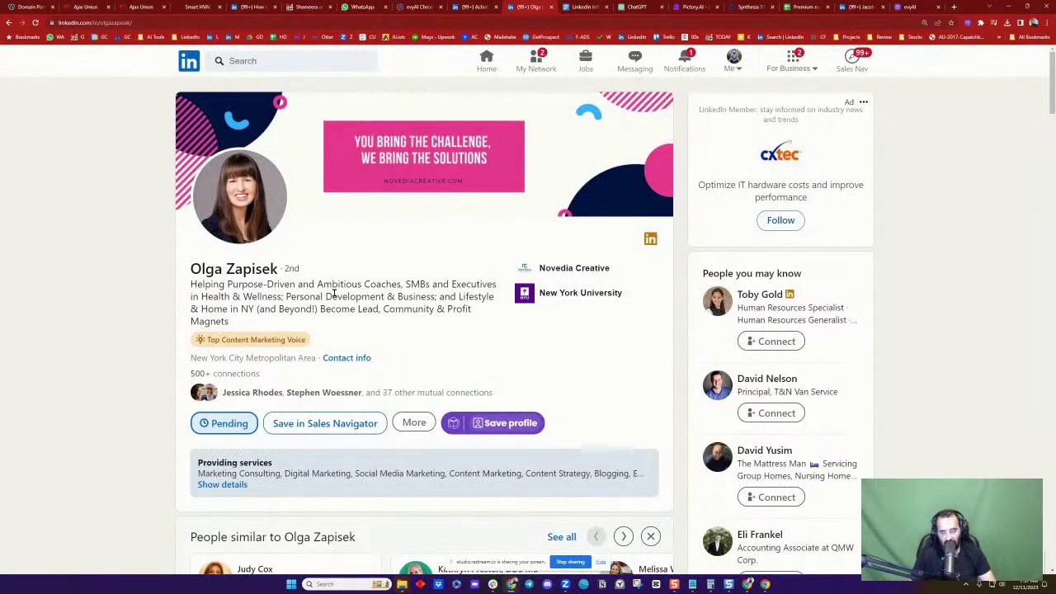
Open her most recent post, 'The stats speak for themselves', from her Activity
scroll(334, 297, "down", 6)
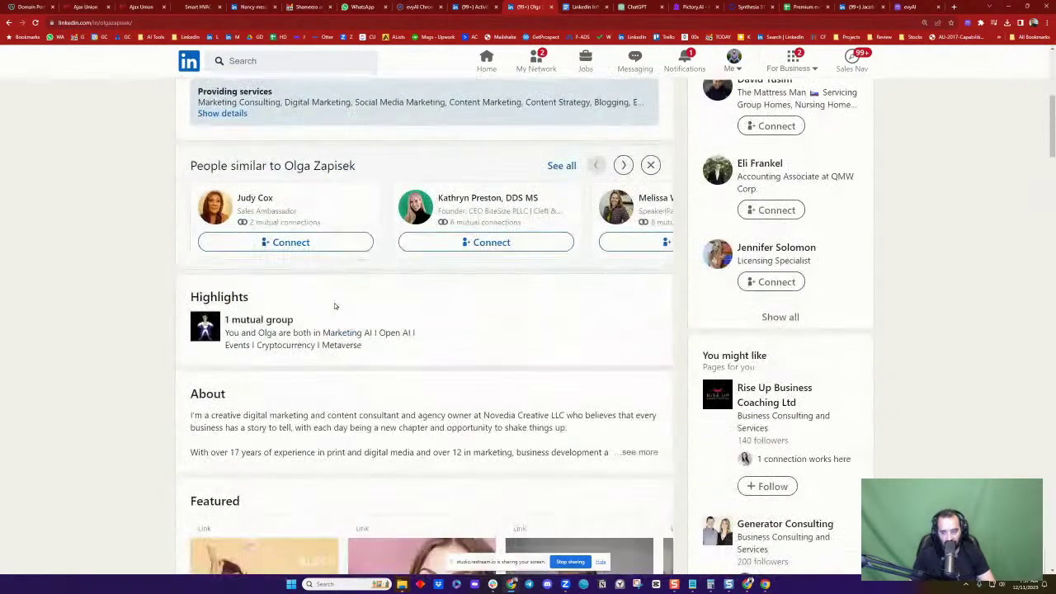
scroll(334, 306, "down", 4)
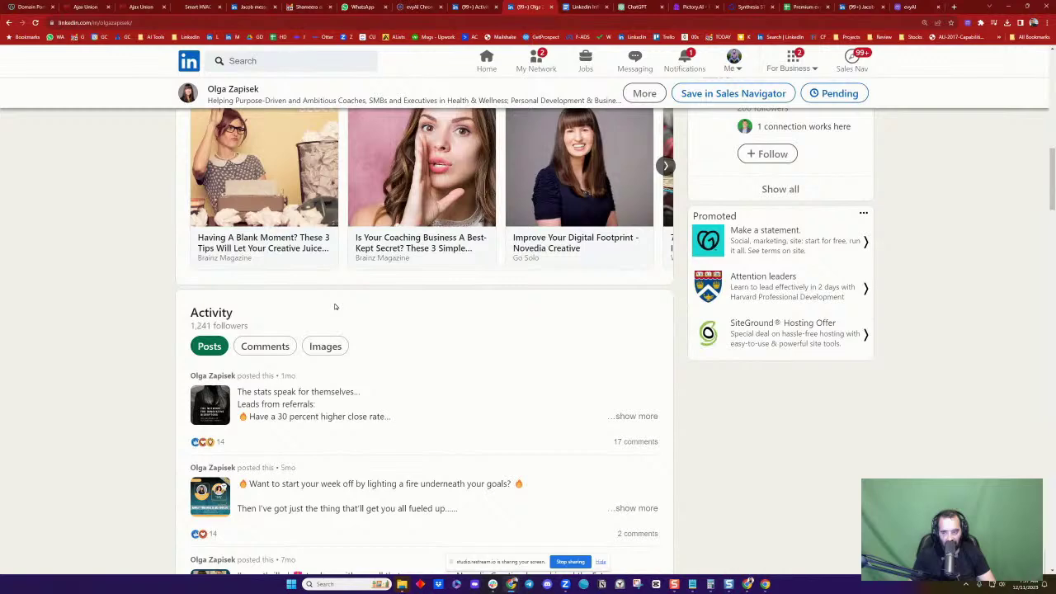
scroll(335, 307, "down", 1)
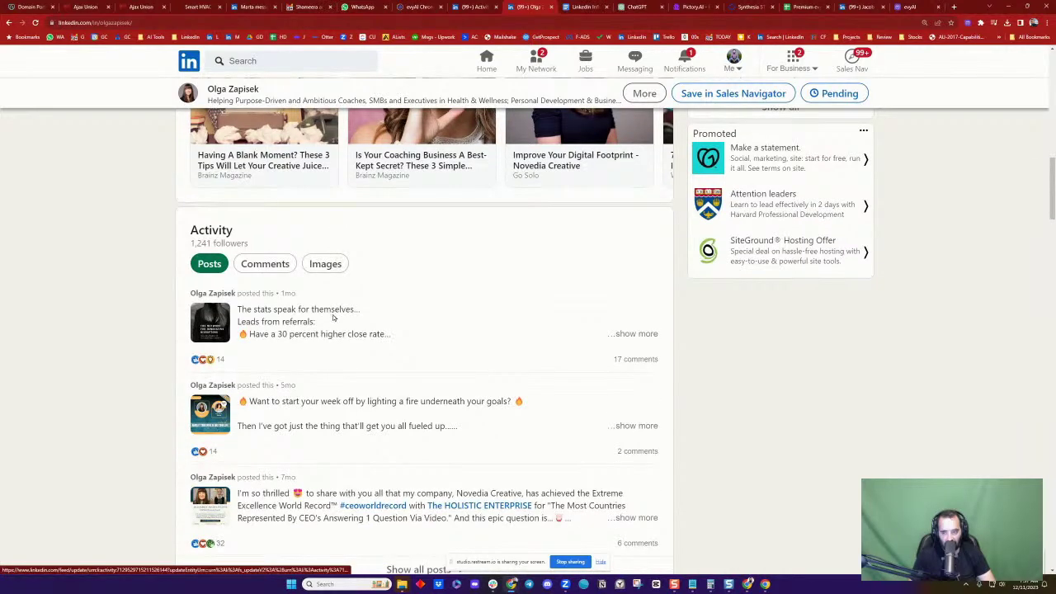
left_click(335, 318)
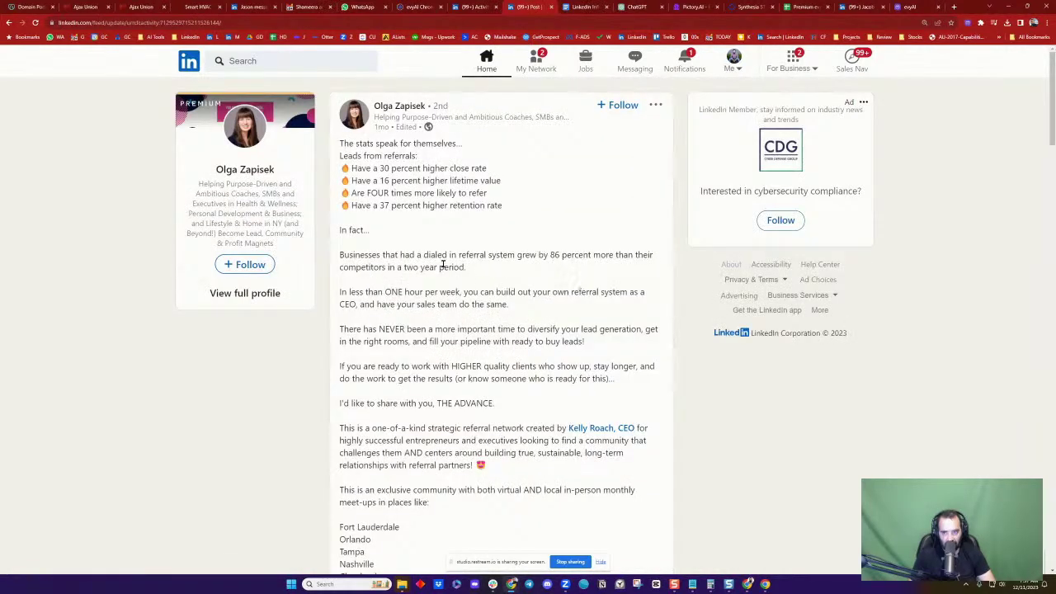
Generate a GPT 4 comment on the referral-stats post with evyAI and insert it
scroll(443, 264, "down", 12)
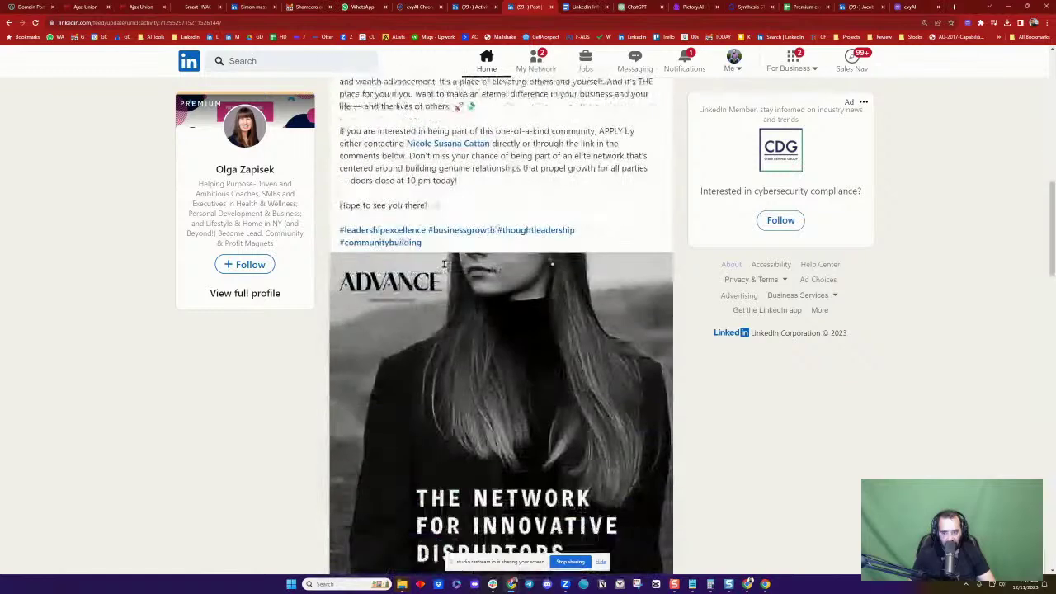
scroll(514, 291, "down", 2)
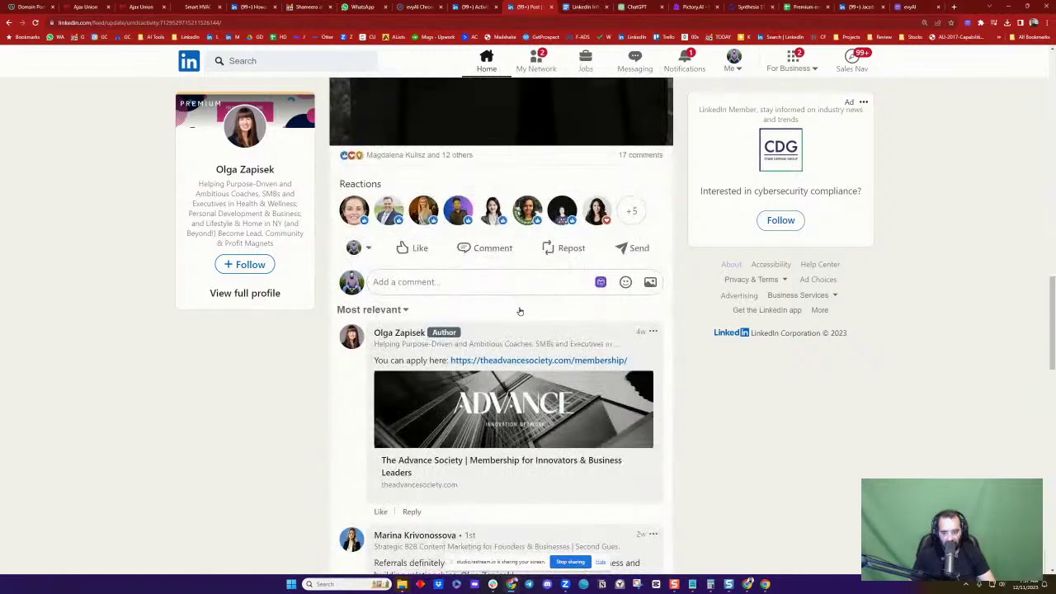
left_click(601, 282)
left_click(614, 442)
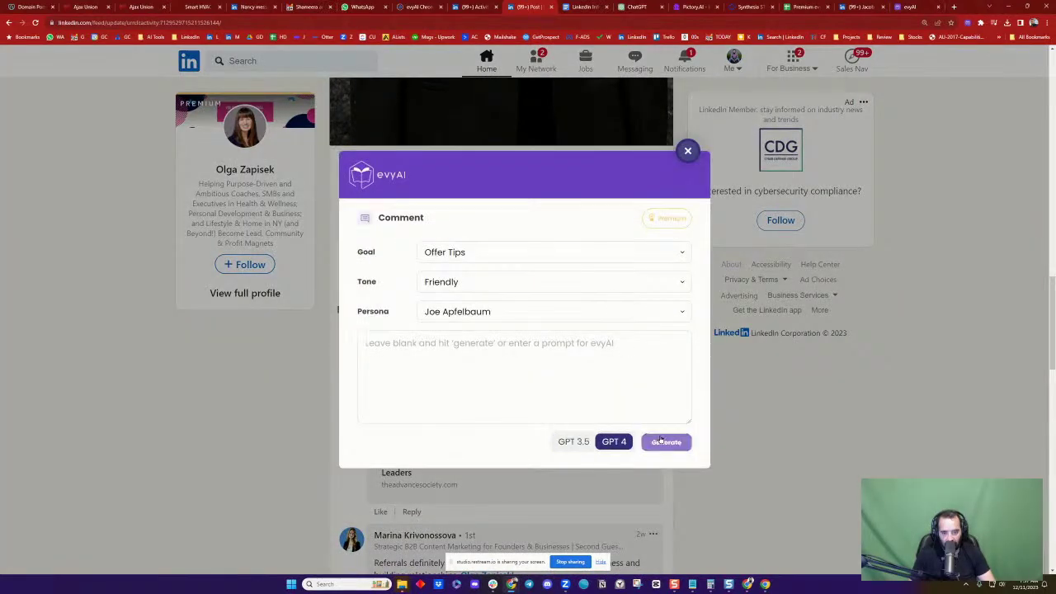
left_click(661, 441)
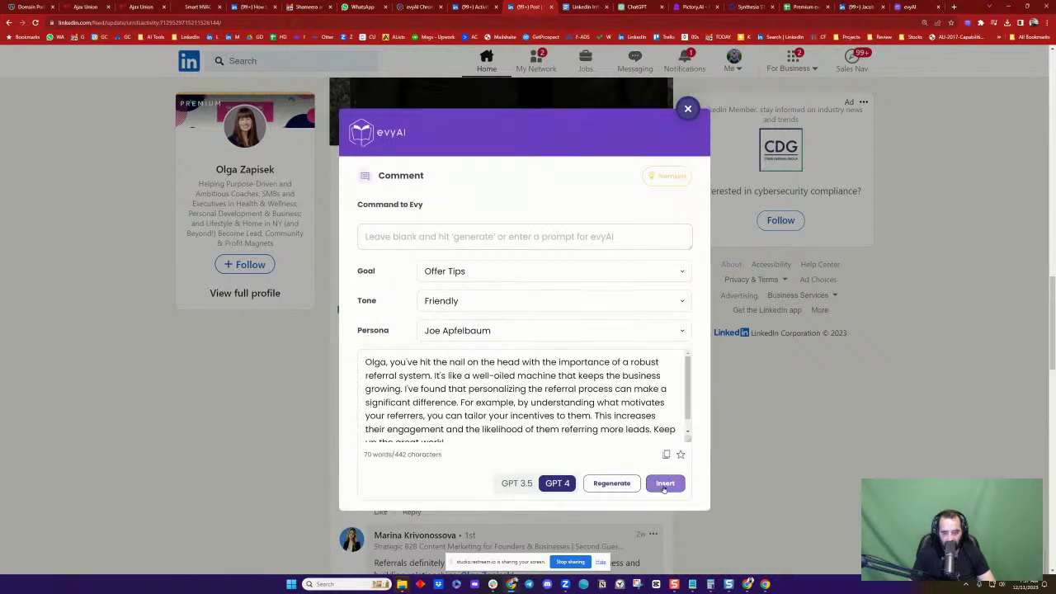
left_click(665, 483)
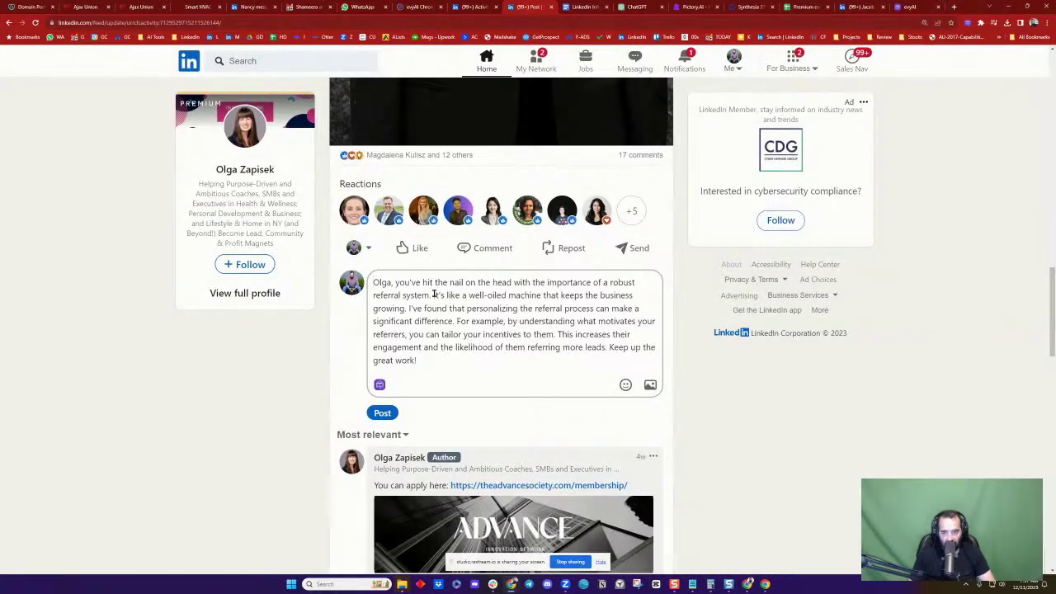
Tag the post's author in the comment and publish it
type("@")
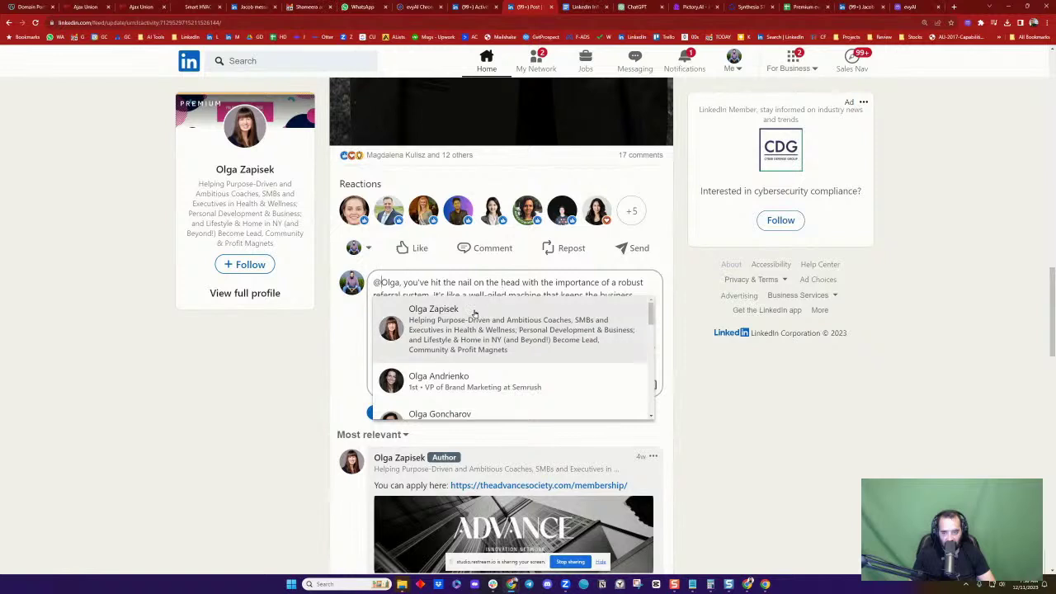
left_click(463, 307)
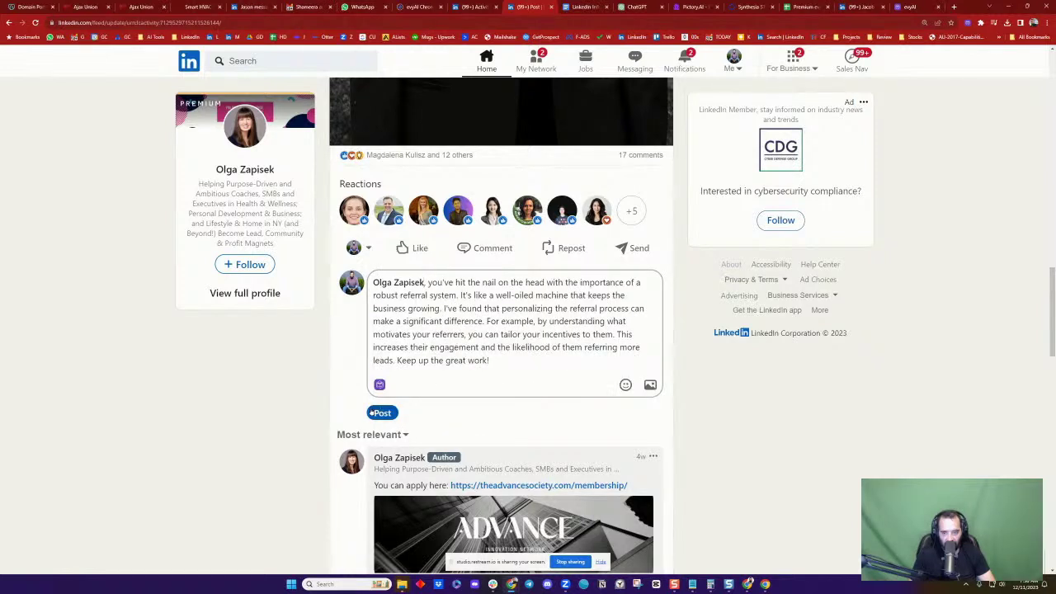
left_click(383, 413)
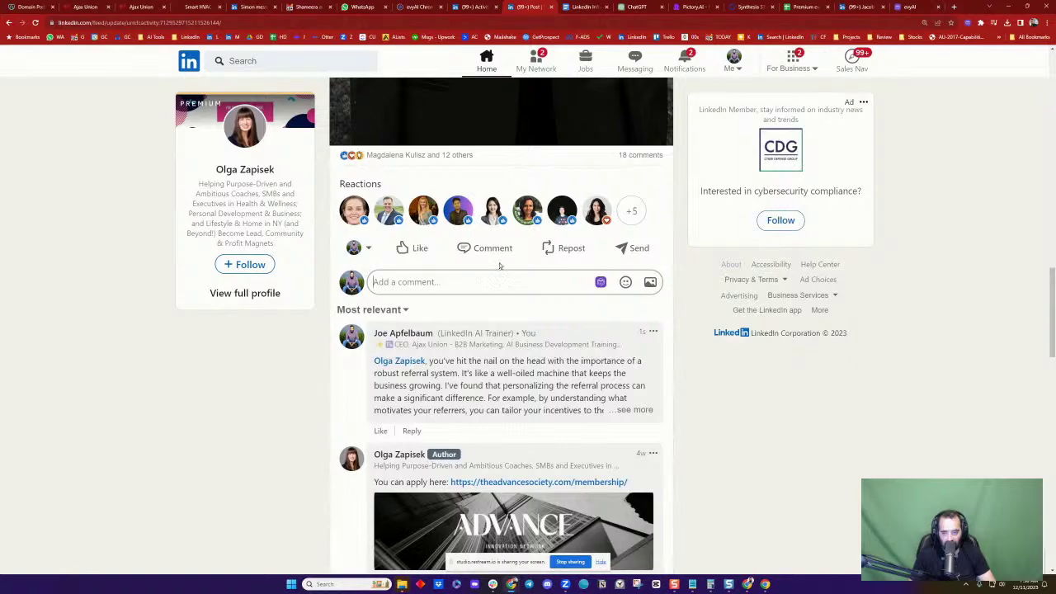
scroll(410, 295, "up", 4)
scroll(410, 296, "down", 3)
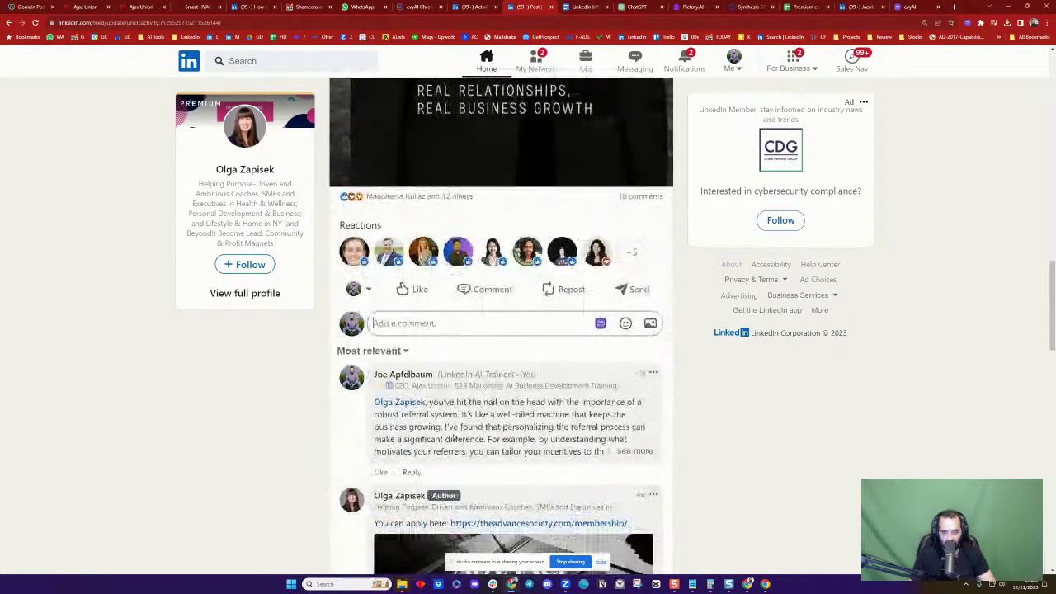
scroll(690, 328, "up", 12)
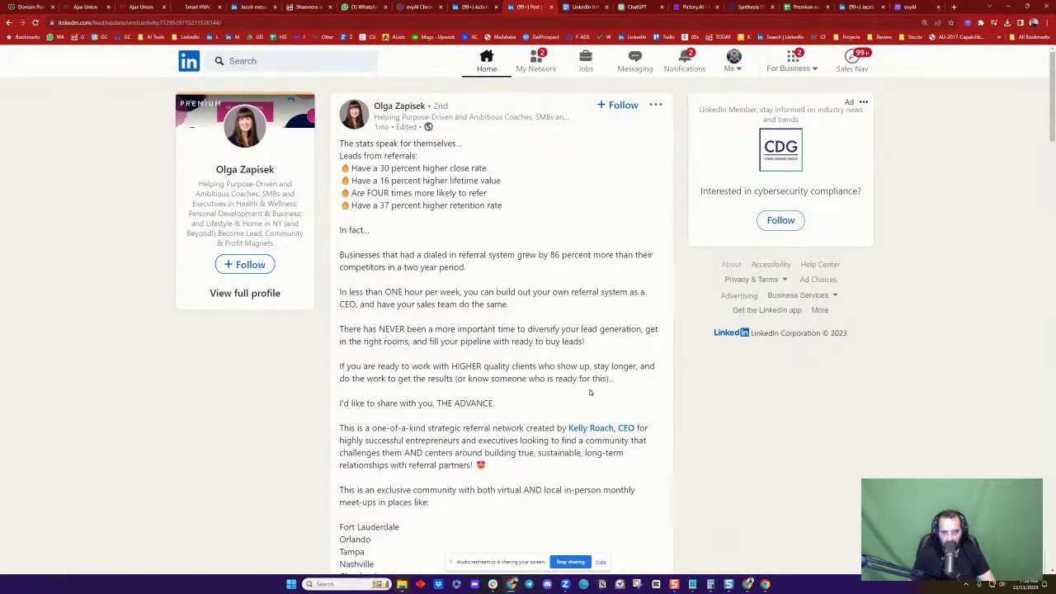
scroll(611, 376, "down", 3)
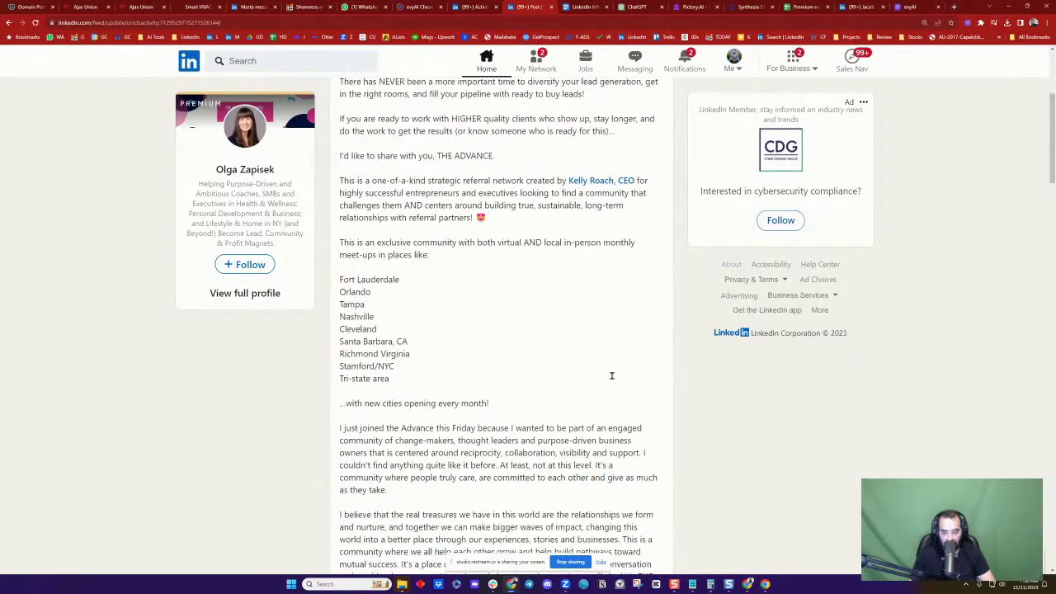
scroll(613, 379, "down", 8)
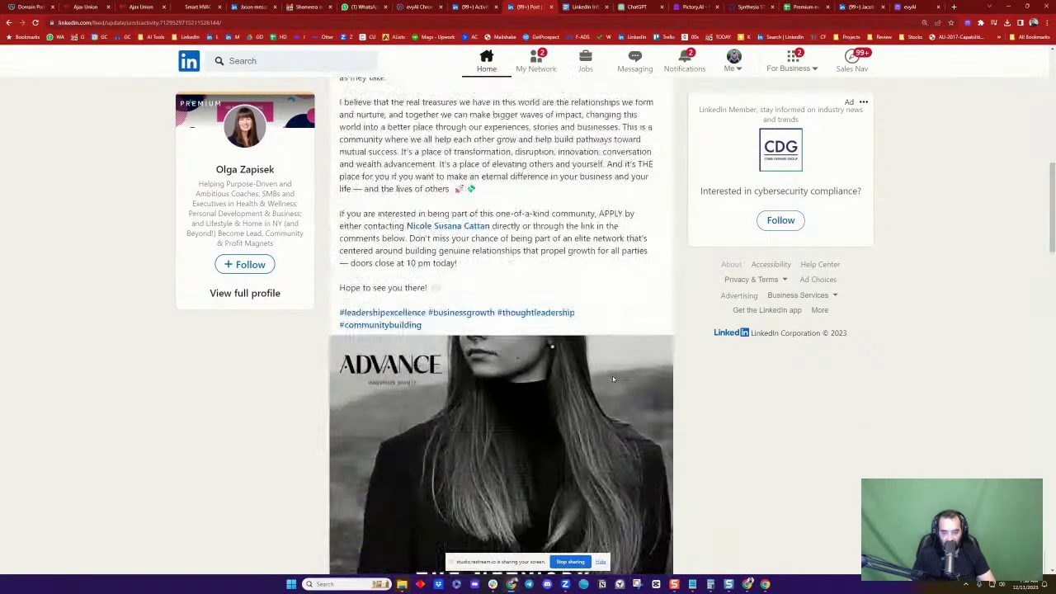
scroll(613, 380, "down", 5)
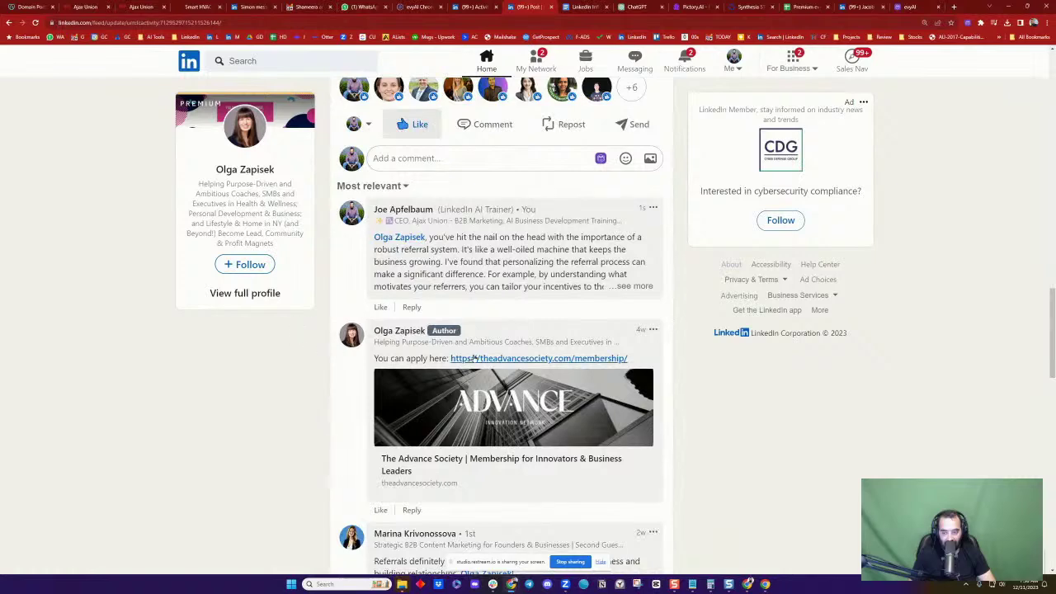
scroll(475, 357, "up", 15)
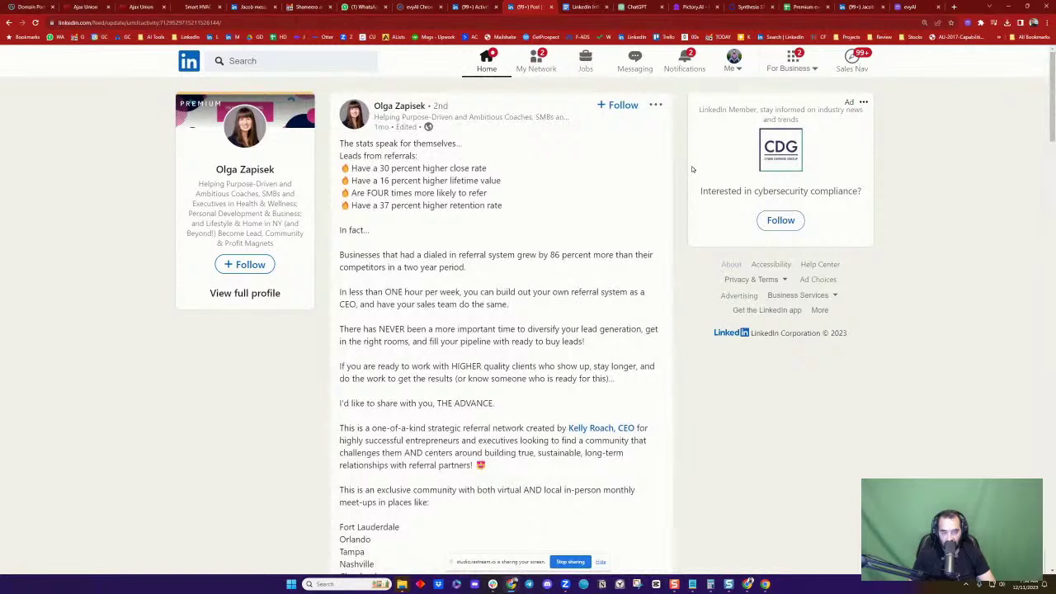
Look through the LinkedIn notifications feed, then switch to the evyAI website
left_click(690, 59)
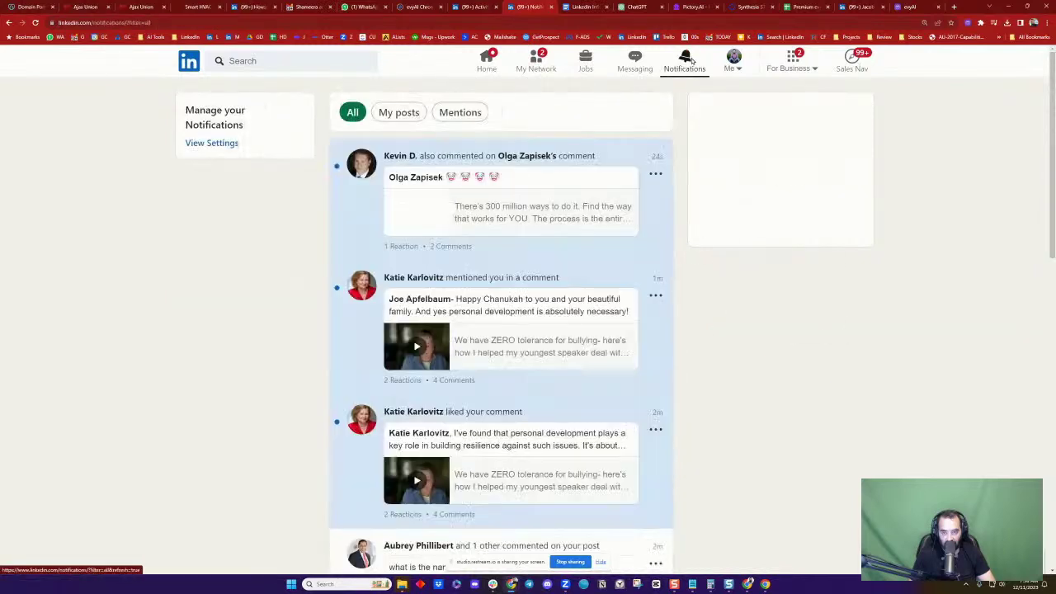
scroll(531, 352, "down", 4)
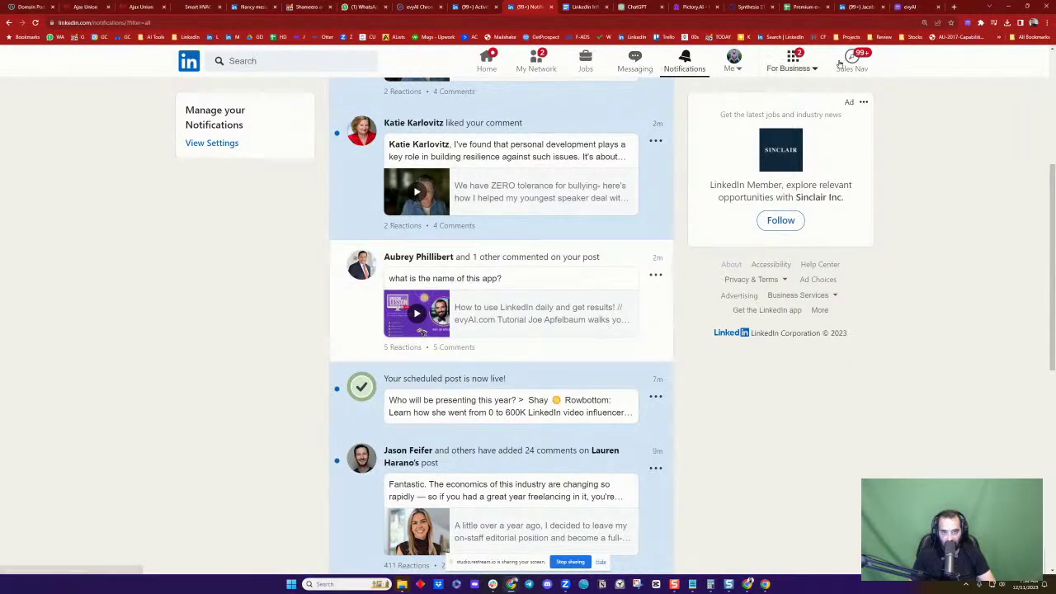
left_click(908, 6)
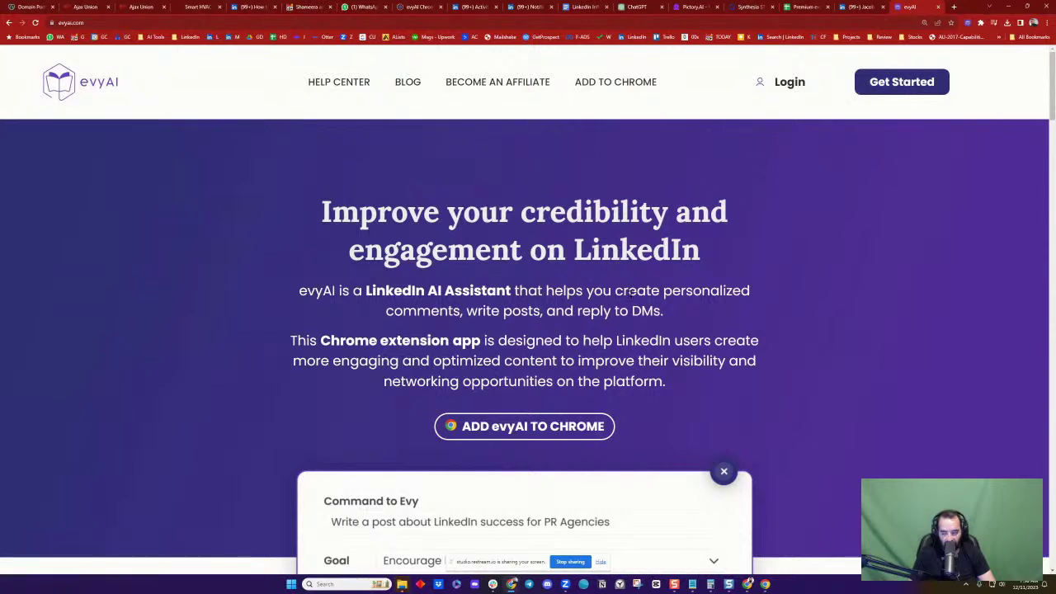
View evyAI's Chrome Web Store listing and its 5-star reviews, then return to LinkedIn
left_click(532, 428)
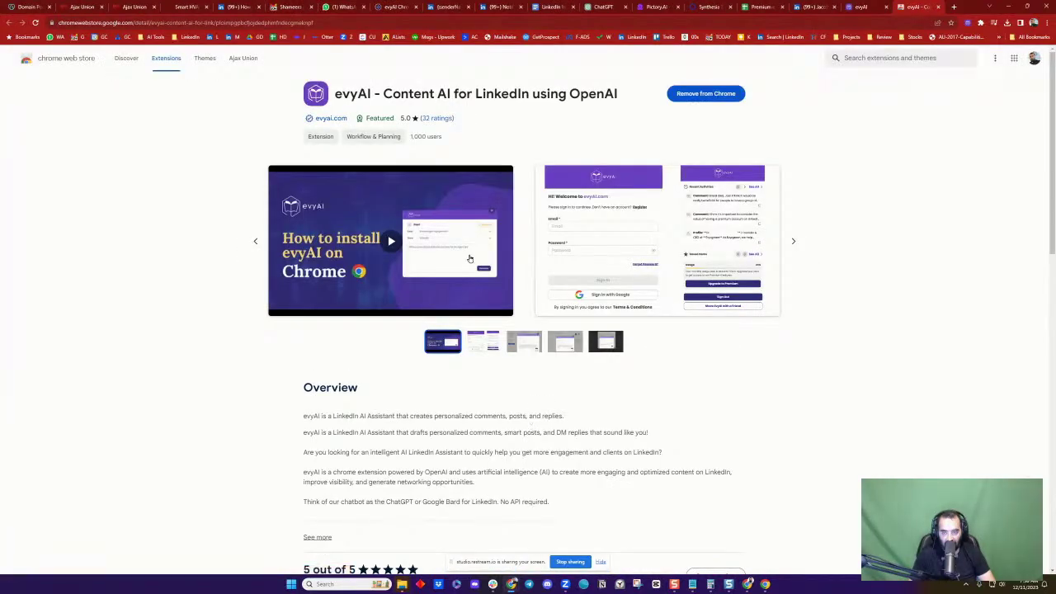
scroll(563, 274, "down", 4)
scroll(564, 274, "down", 1)
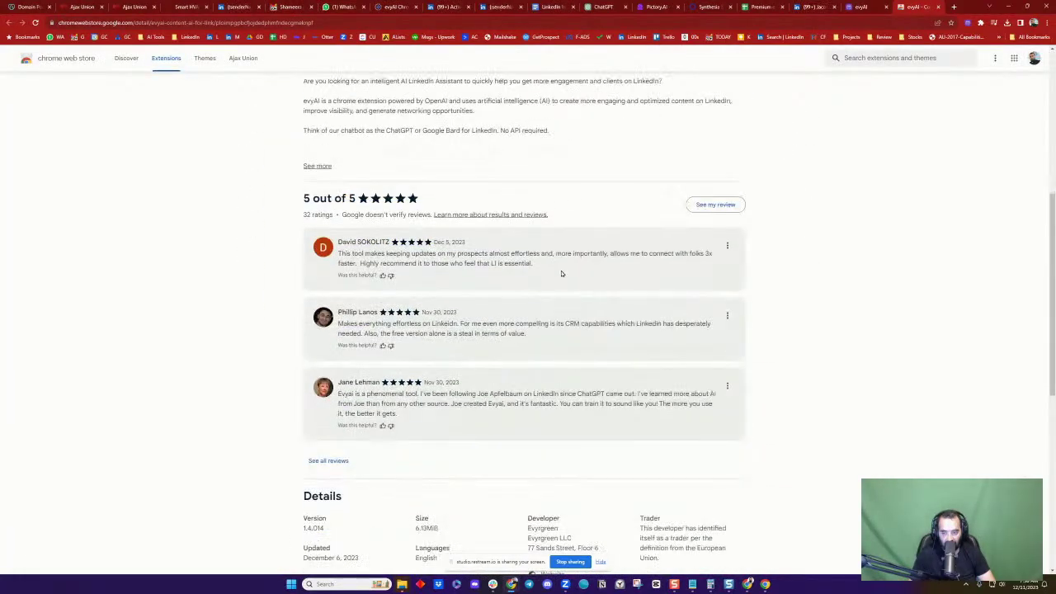
left_click_drag(352, 254, 443, 264)
left_click(443, 264)
left_click(814, 7)
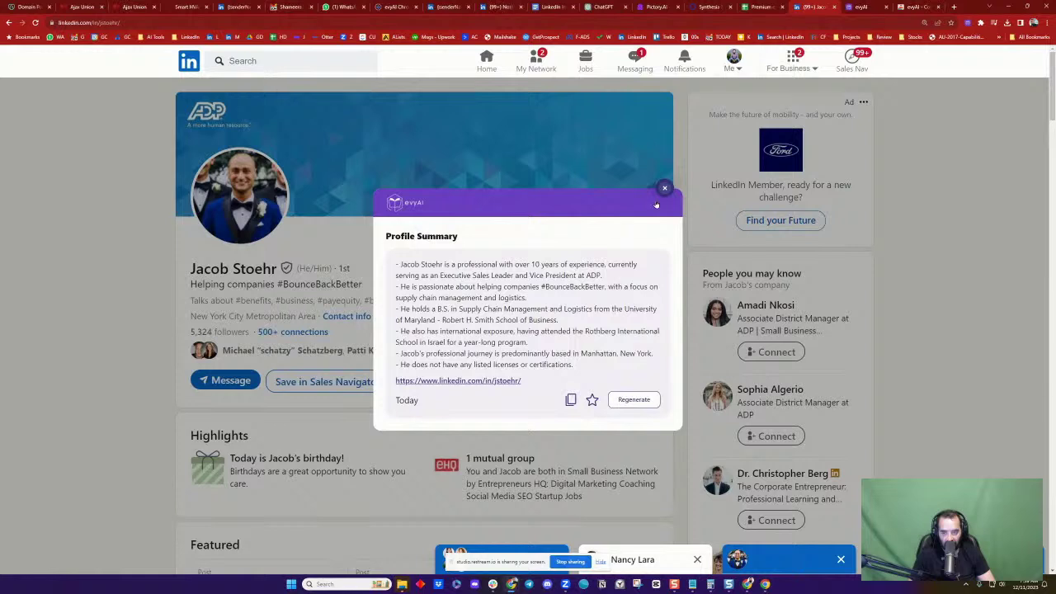
Copy the evyAI profile summary and send it to her in a LinkedIn message
left_click_drag(393, 265, 607, 350)
left_click(607, 350)
left_click(571, 401)
left_click(664, 188)
left_click(225, 381)
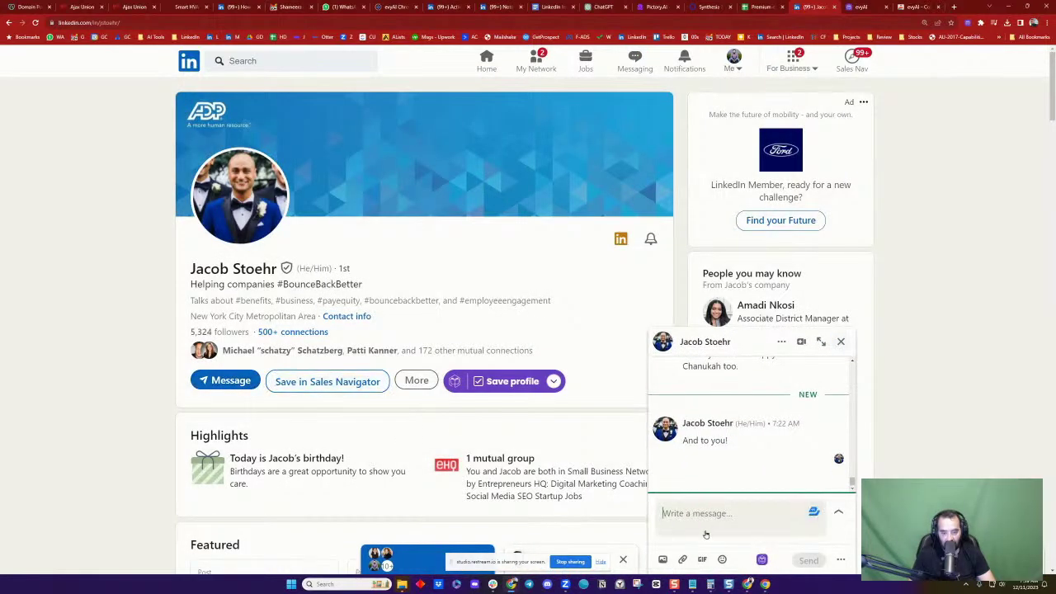
key("ctrl+v")
key("Return")
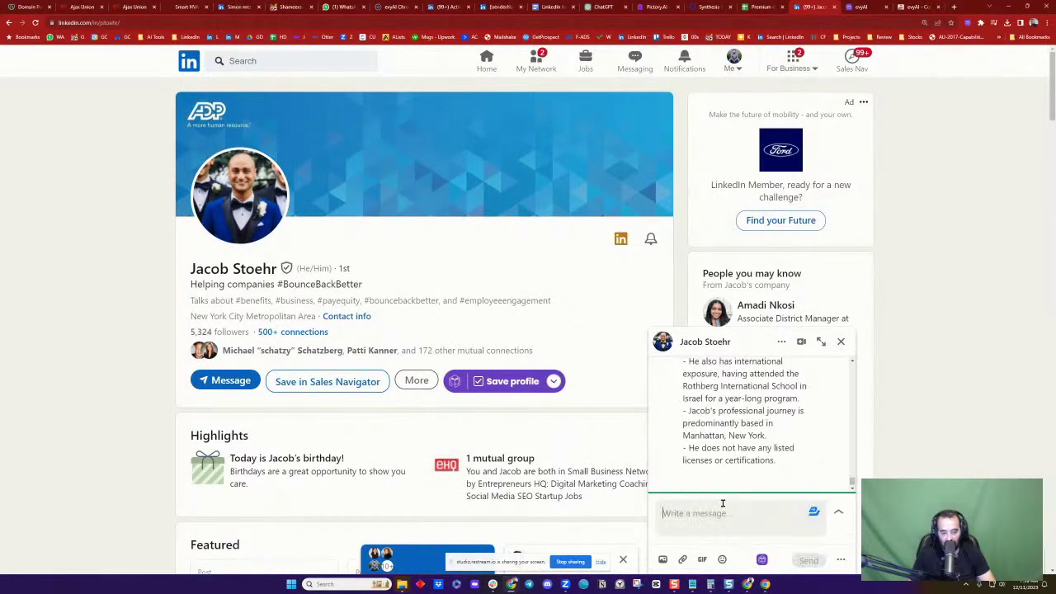
Send the follow-up 'What do you think about the summary my LinkedIn AI just created about you?'
type("Waht do you think")
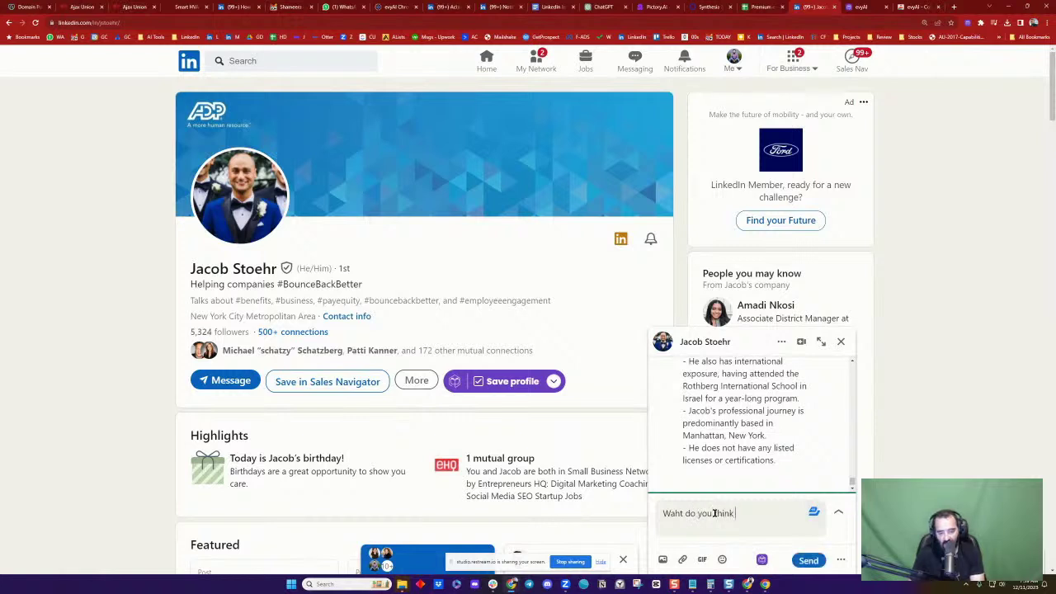
key("ctrl+a")
type("What do you think about th")
type("e summa")
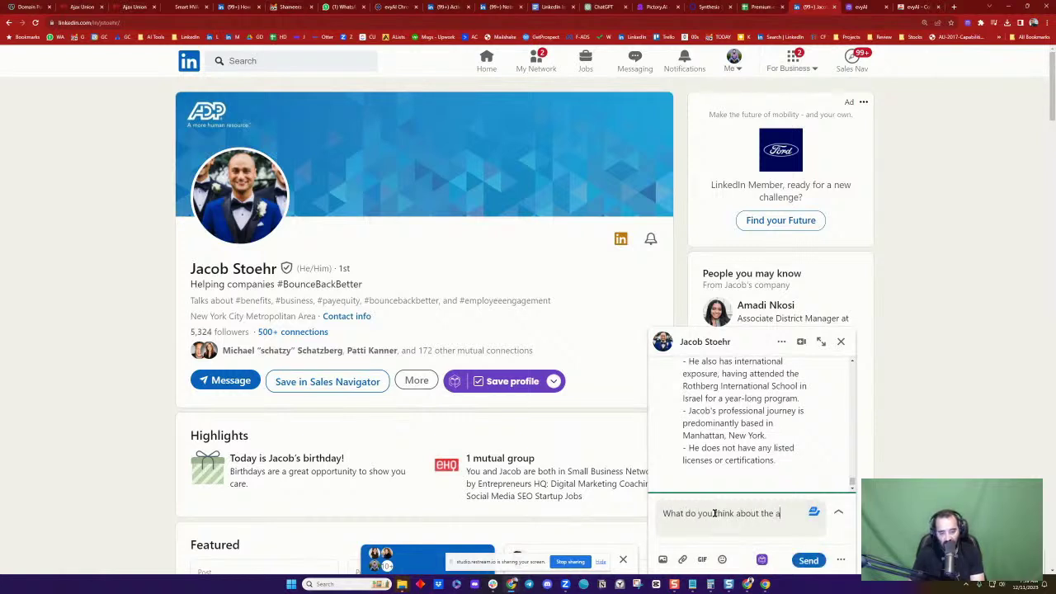
key("BackSpace")
type("summary my L")
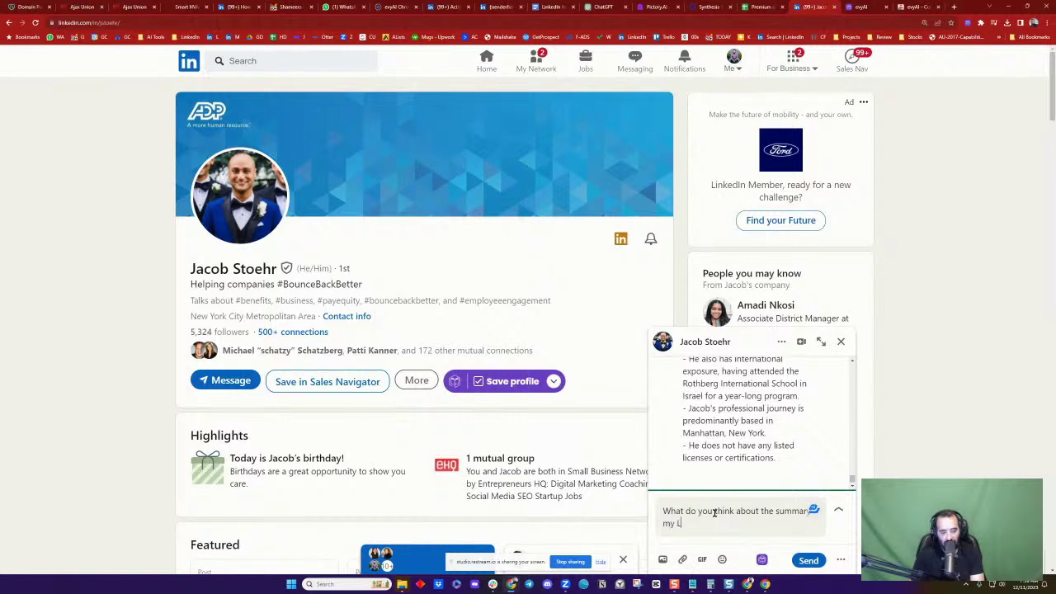
type("inkedIn AI just ")
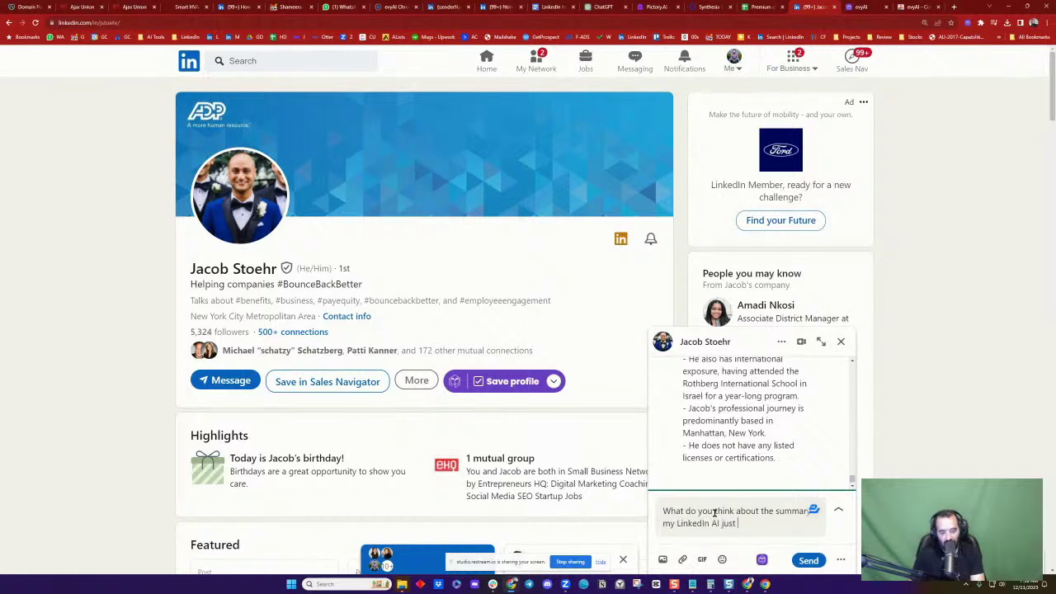
type("created about you?")
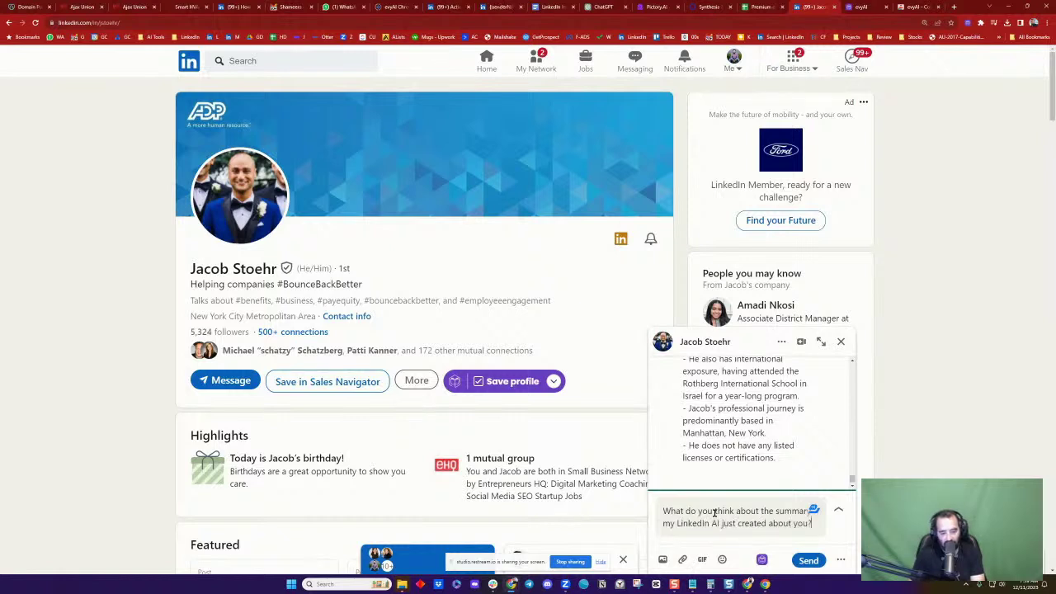
key("Return")
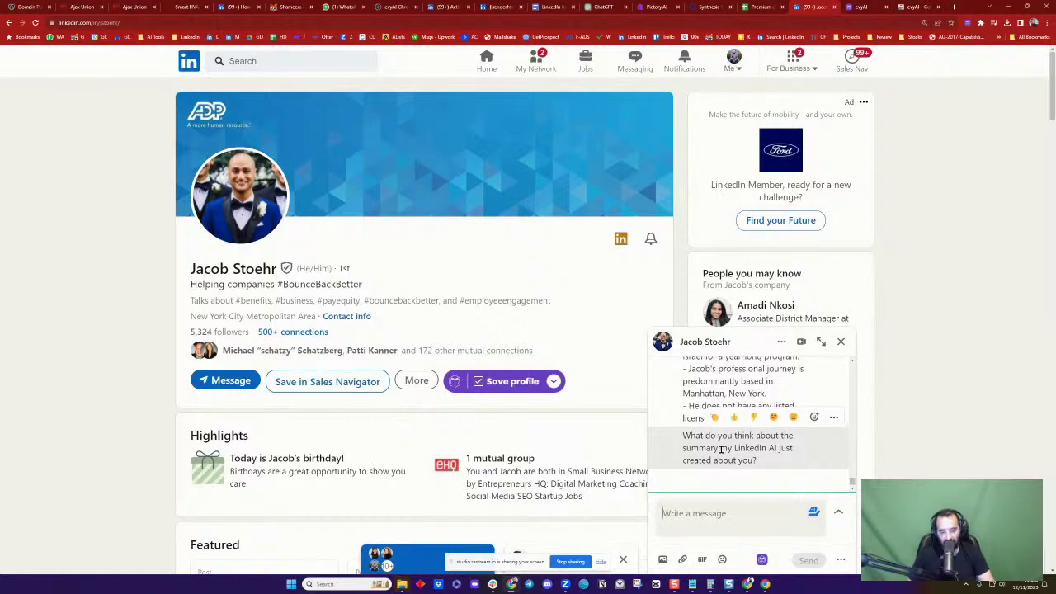
Close the chat and open the ADP company page from her Experience section
scroll(429, 355, "down", 4)
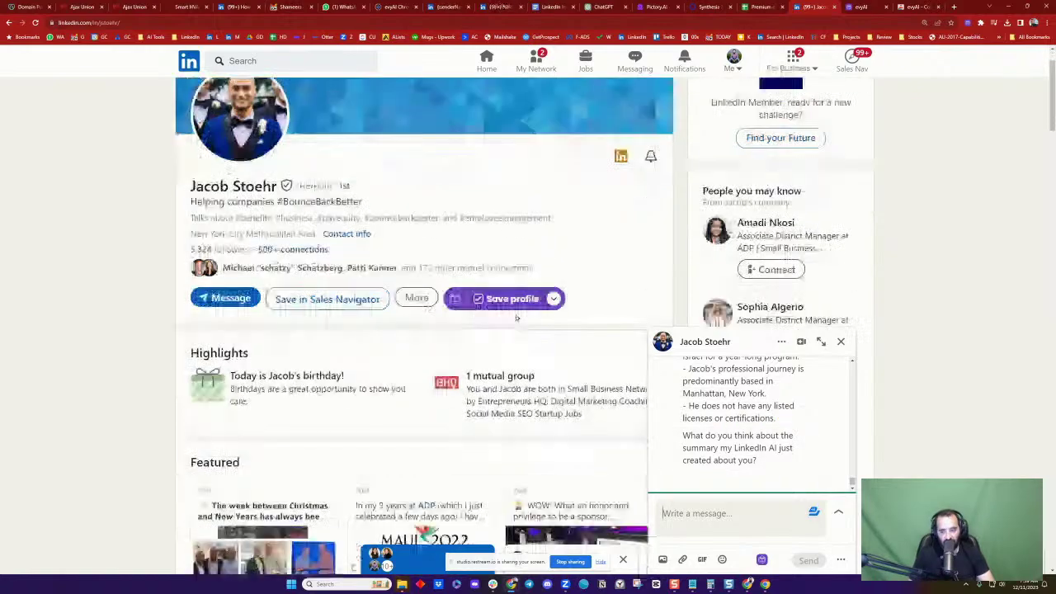
left_click(841, 341)
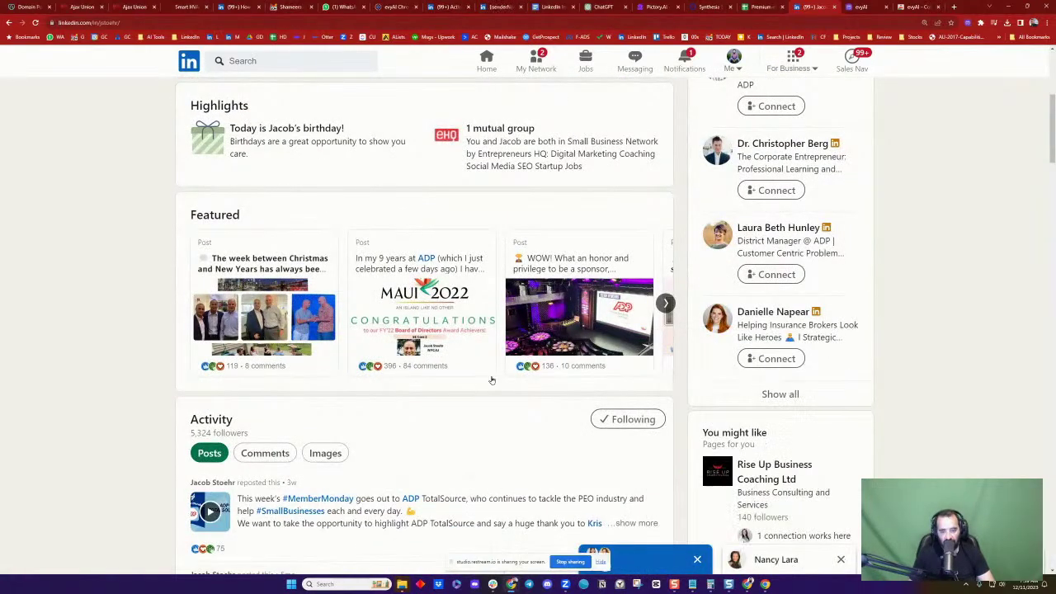
scroll(492, 380, "down", 3)
scroll(491, 380, "down", 5)
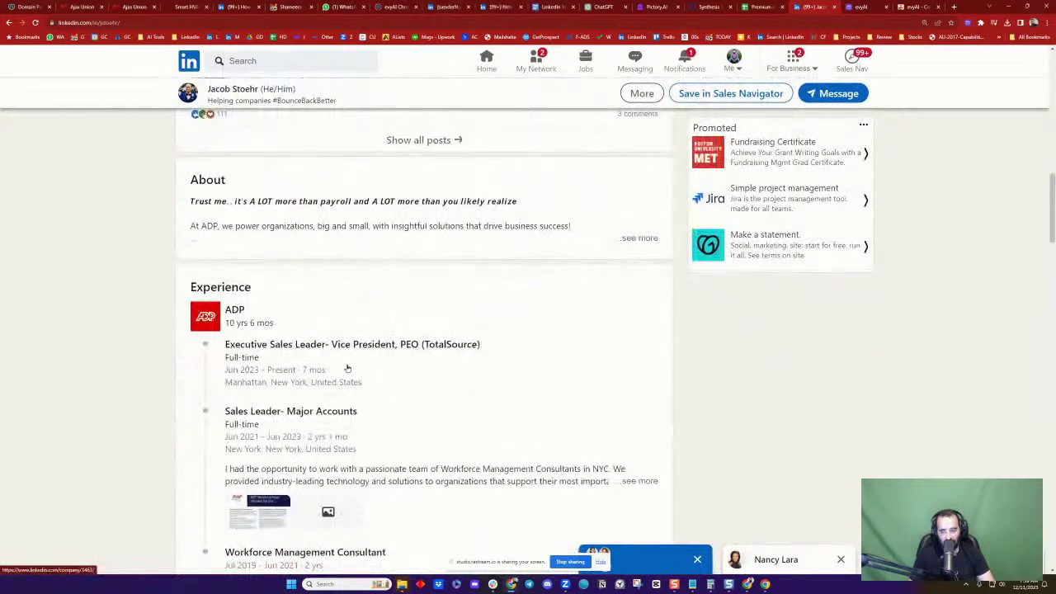
left_click(205, 319)
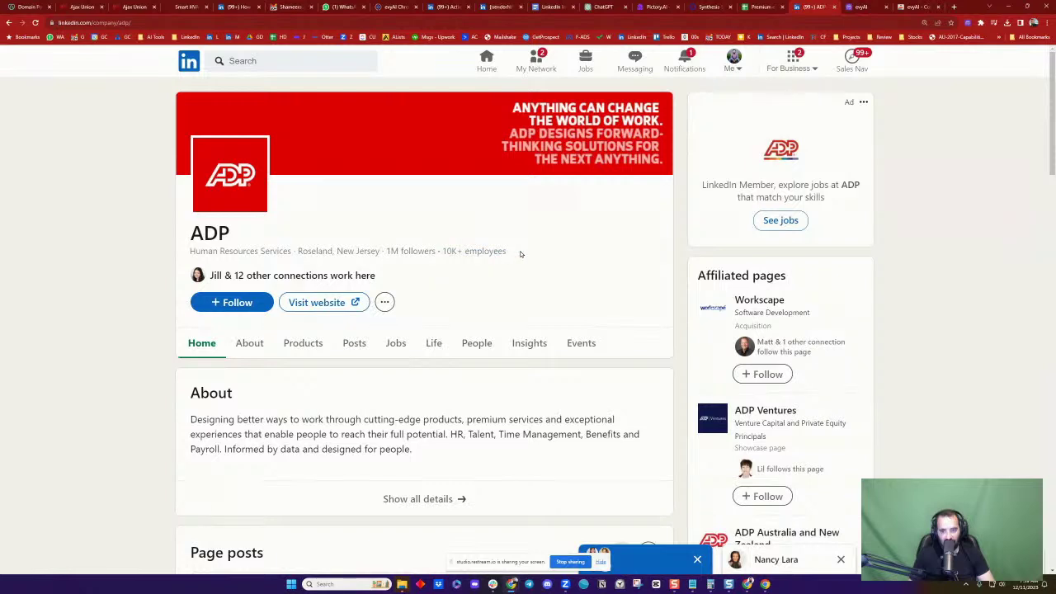
Follow ADP and open its list of employees
left_click_drag(520, 254, 440, 252)
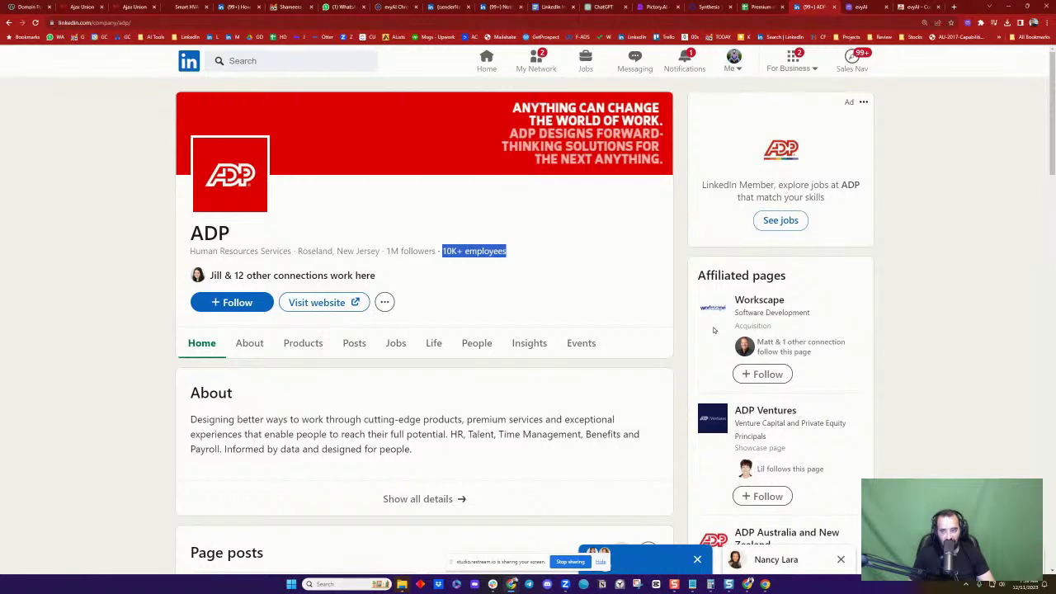
left_click(142, 245)
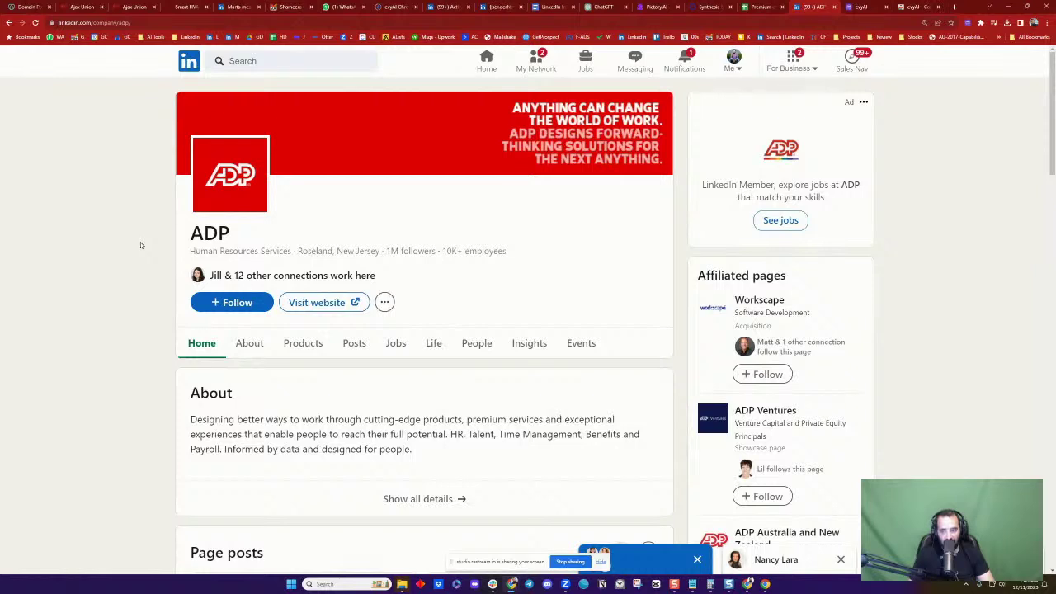
left_click(223, 301)
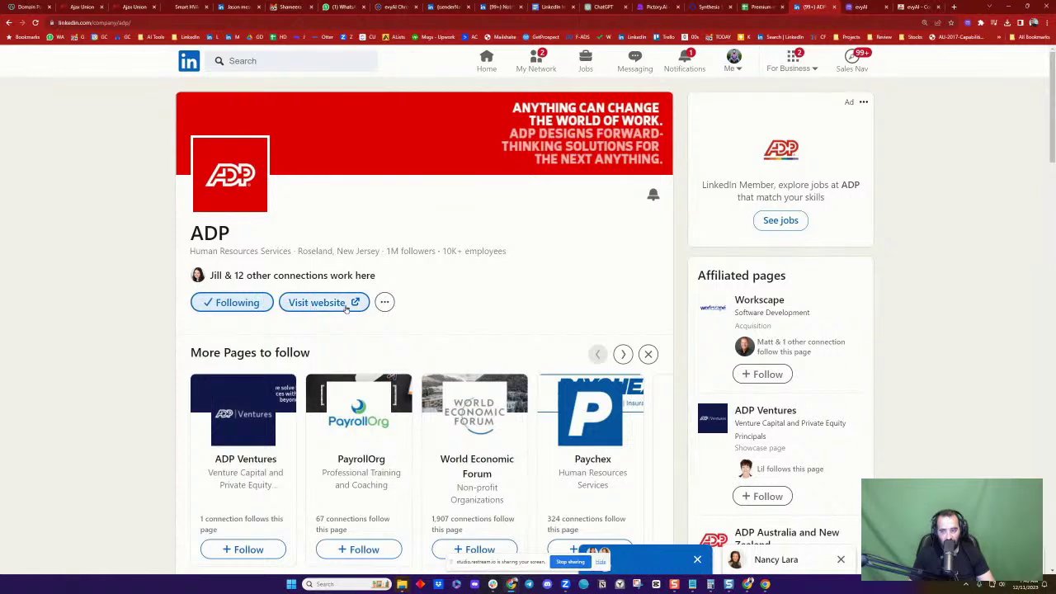
left_click(477, 251)
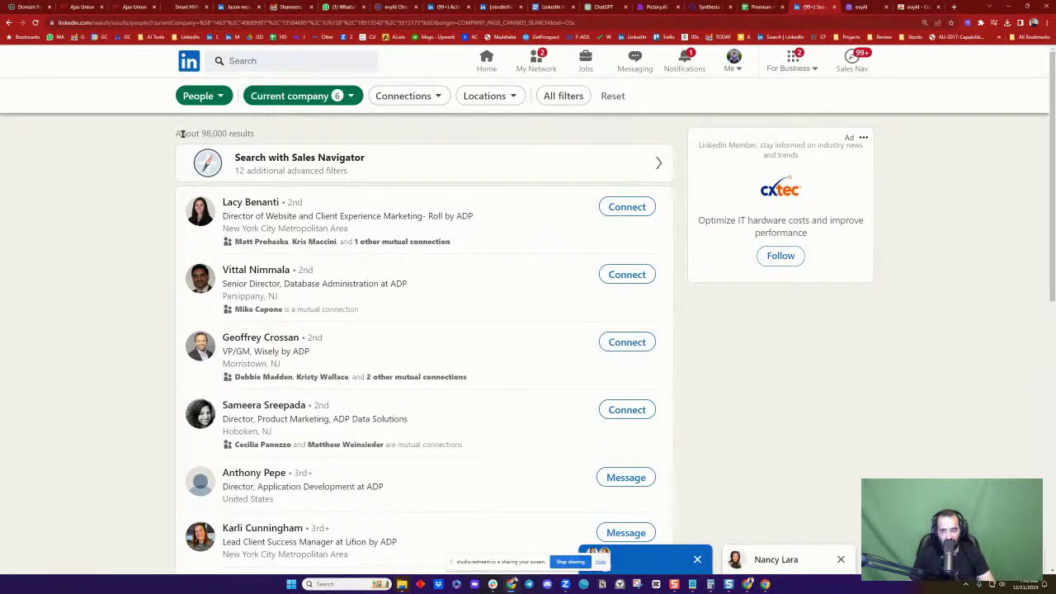
Review the ADP employee search's count of about 98,000 results
left_click_drag(183, 134, 241, 135)
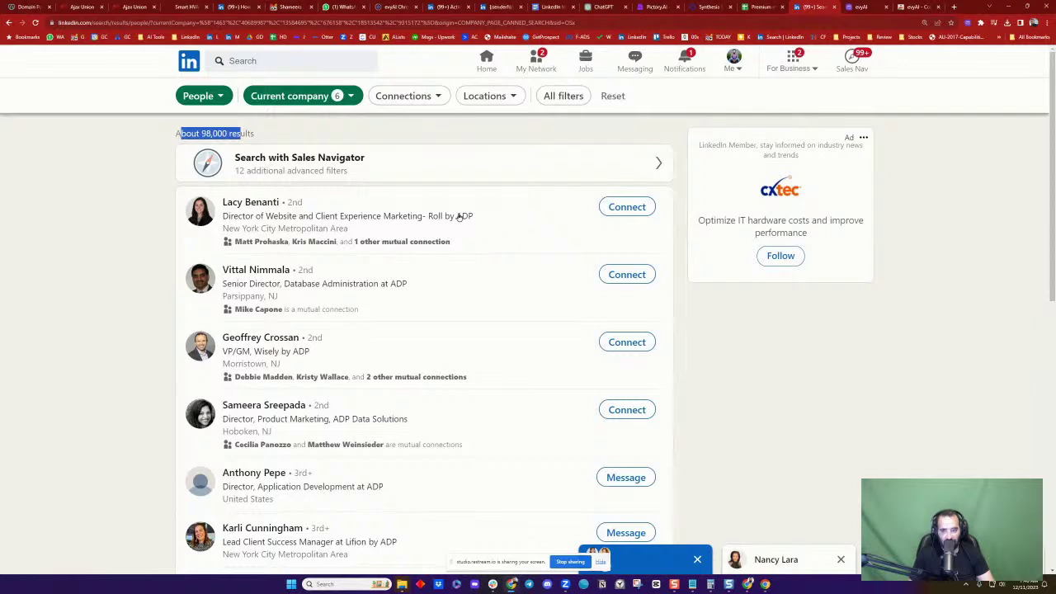
left_click(441, 134)
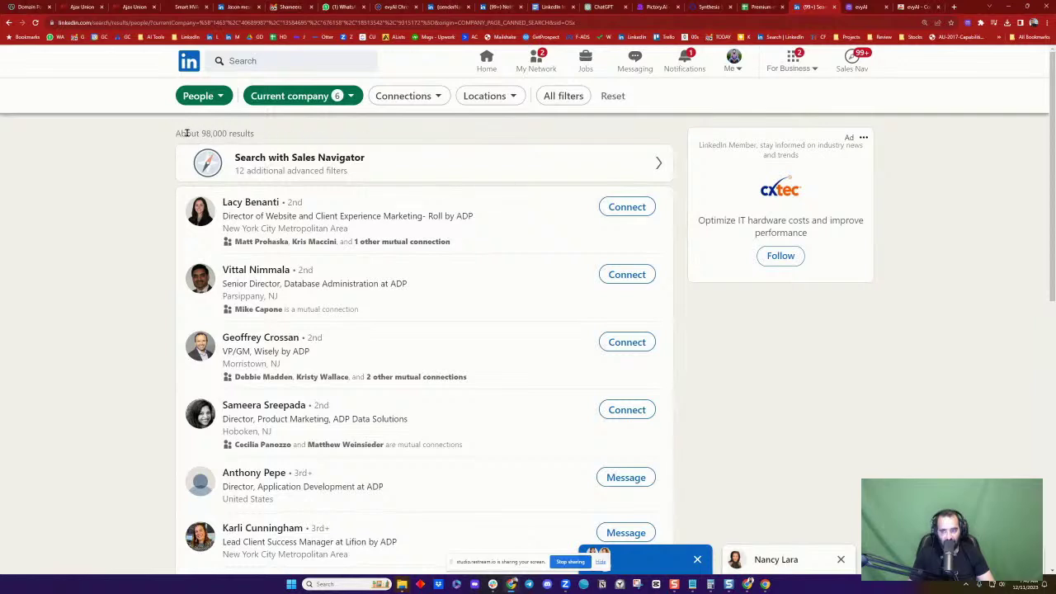
left_click_drag(187, 132, 252, 132)
left_click(252, 132)
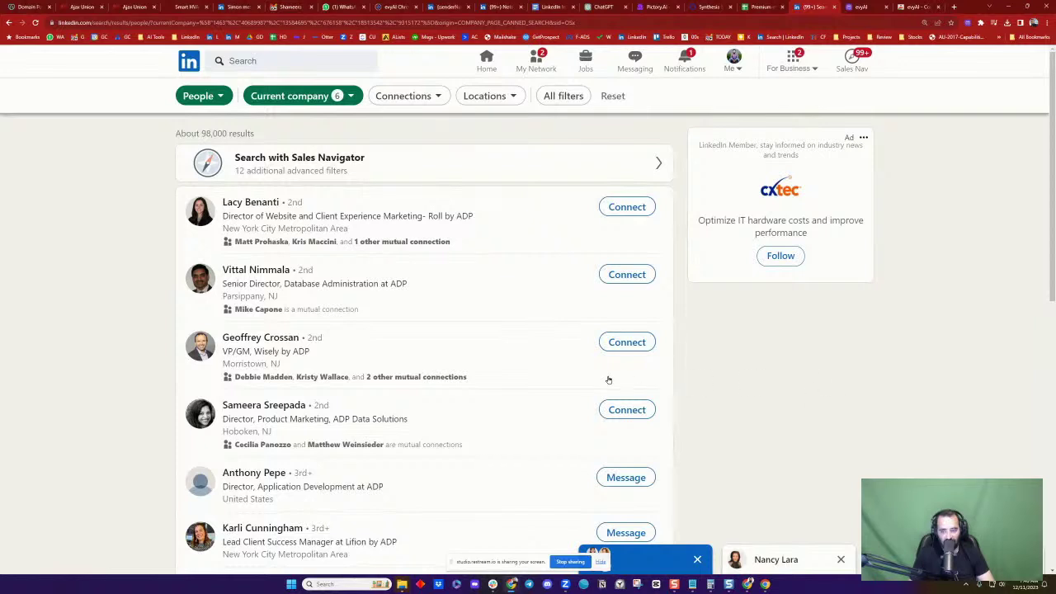
Open the commenter's profile, a FirstService Residential New York vice president, from Notifications and copy its header details
scroll(608, 379, "down", 4)
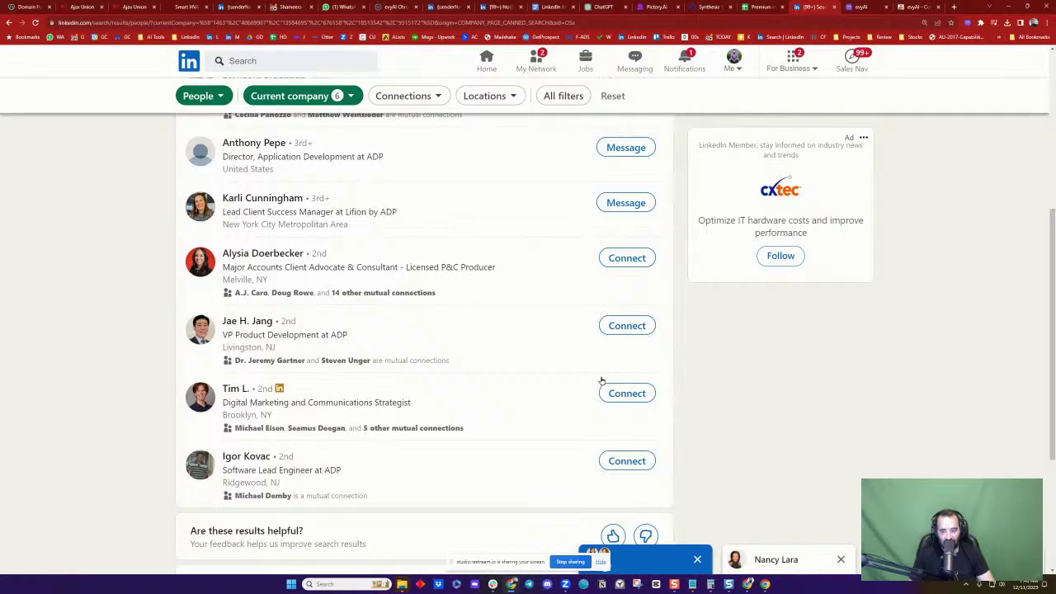
scroll(602, 381, "down", 3)
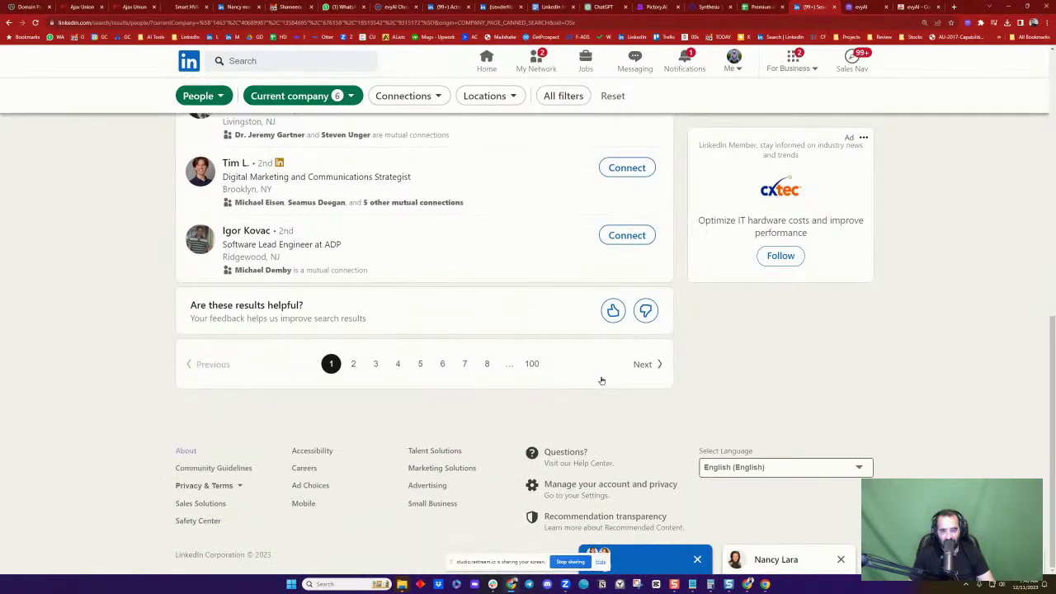
scroll(601, 381, "up", 6)
scroll(601, 380, "up", 1)
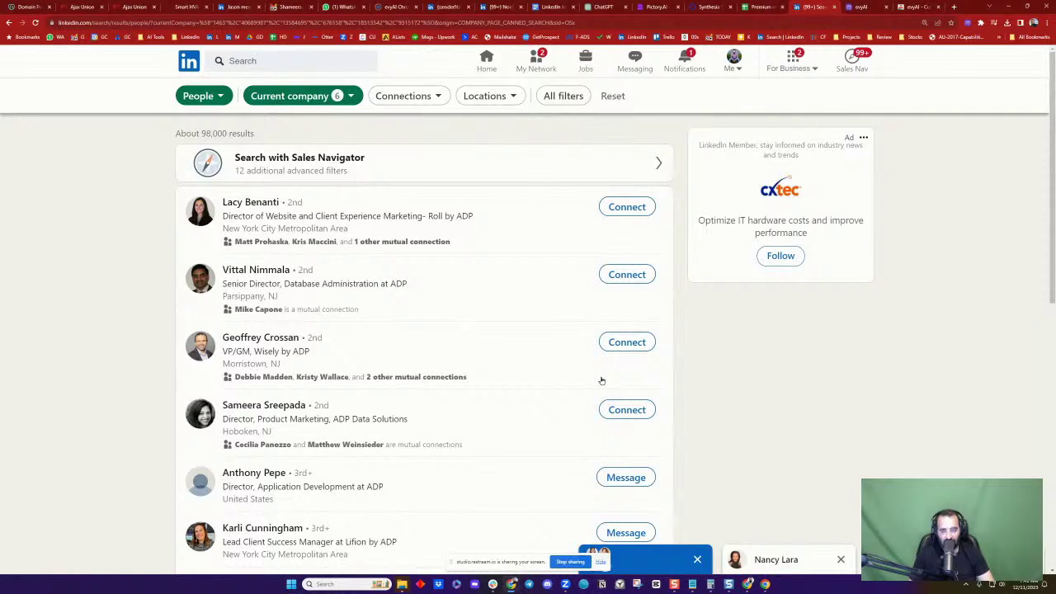
left_click(678, 70)
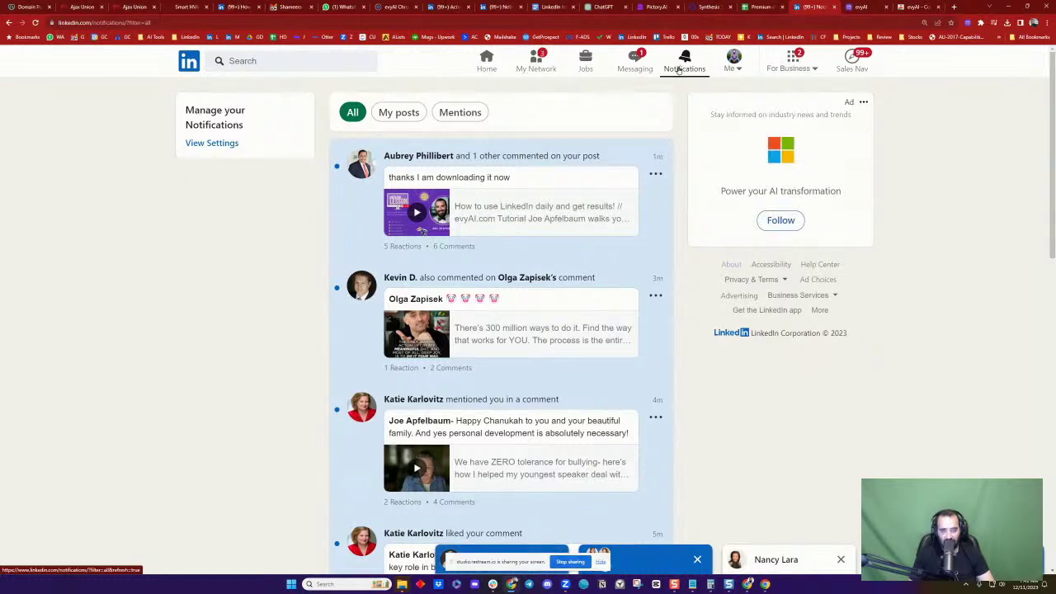
left_click(361, 168)
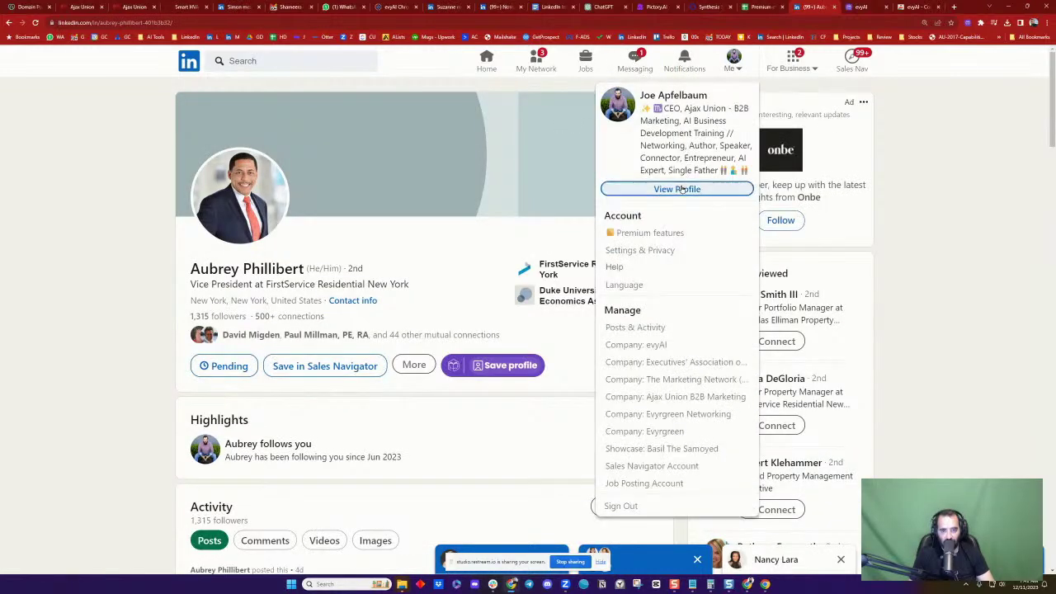
left_click(106, 302)
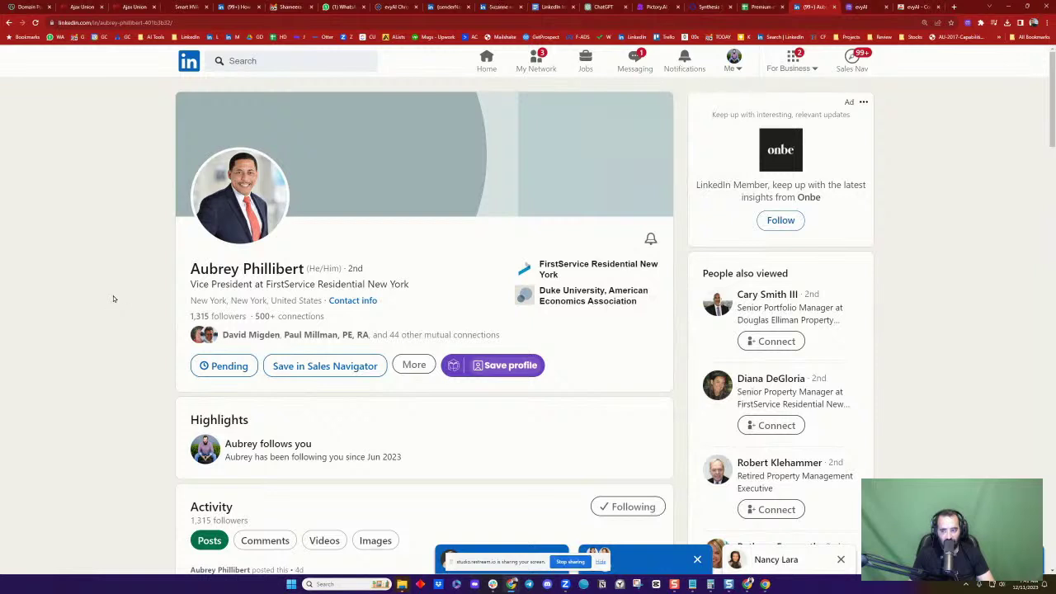
left_click_drag(188, 269, 329, 317)
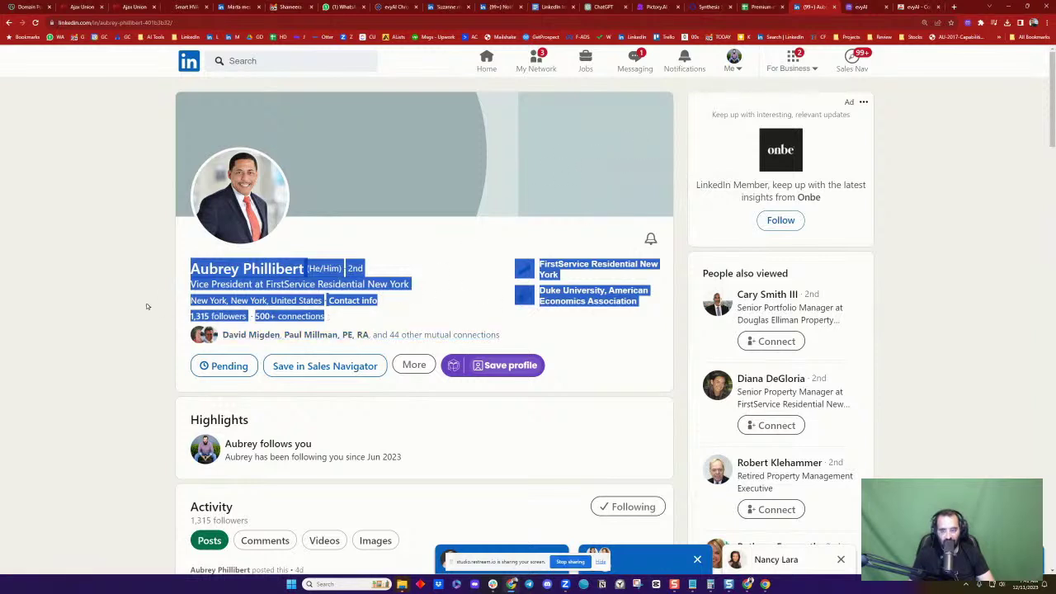
left_click(179, 296)
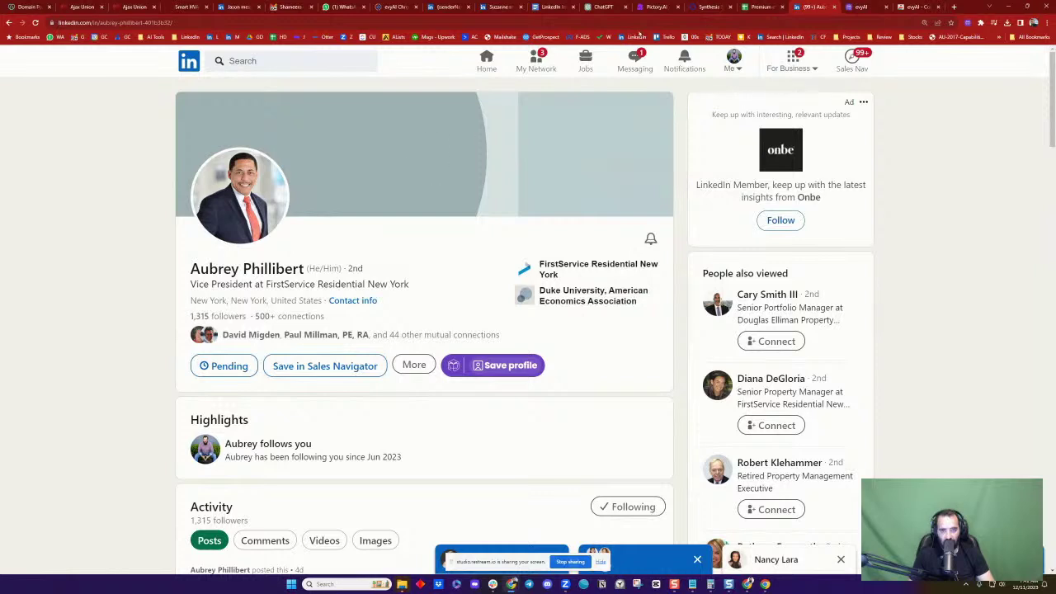
Start a new ChatGPT chat from the saved persona prompt and paste in the commenter's profile details
left_click(596, 7)
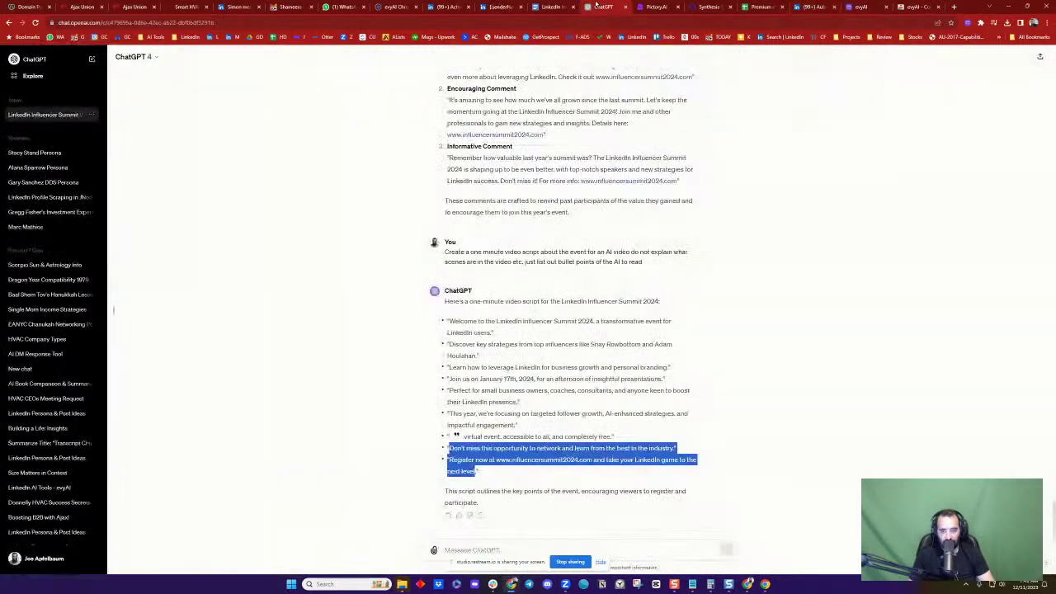
left_click(92, 59)
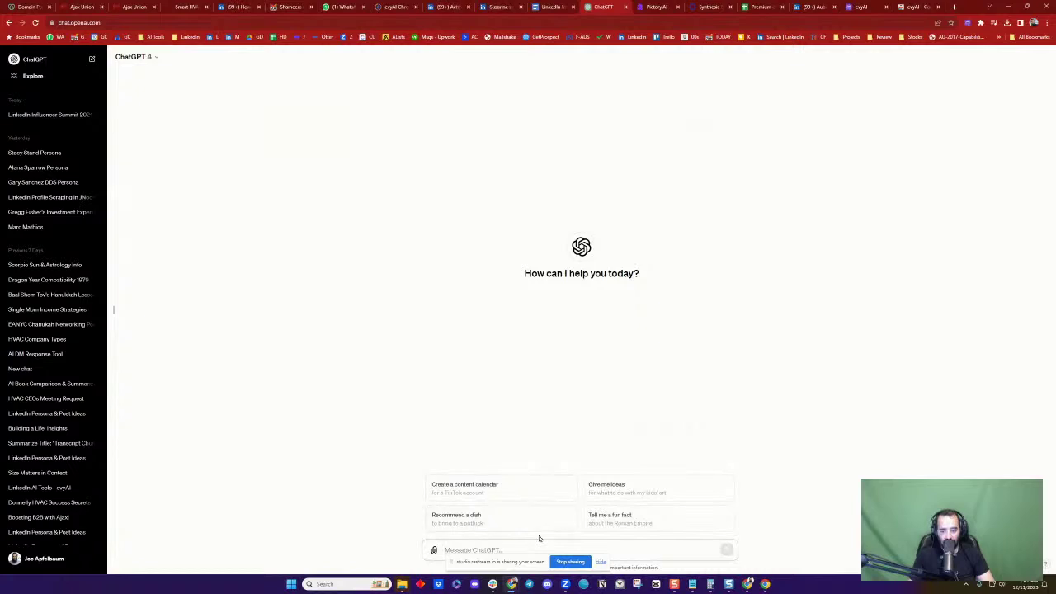
type("/")
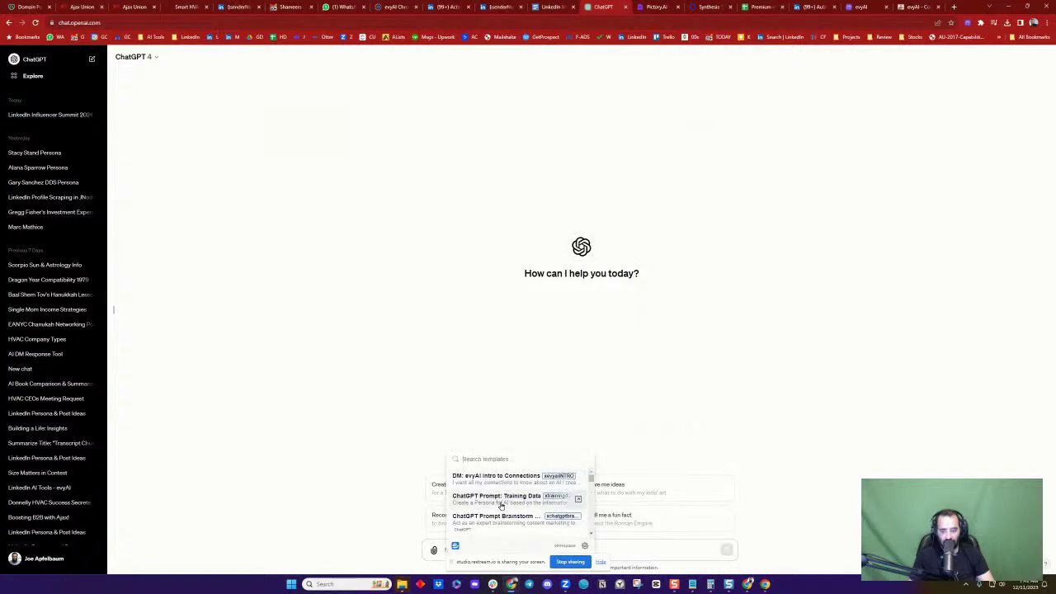
left_click(501, 498)
scroll(570, 526, "down", 2)
scroll(570, 525, "down", 3)
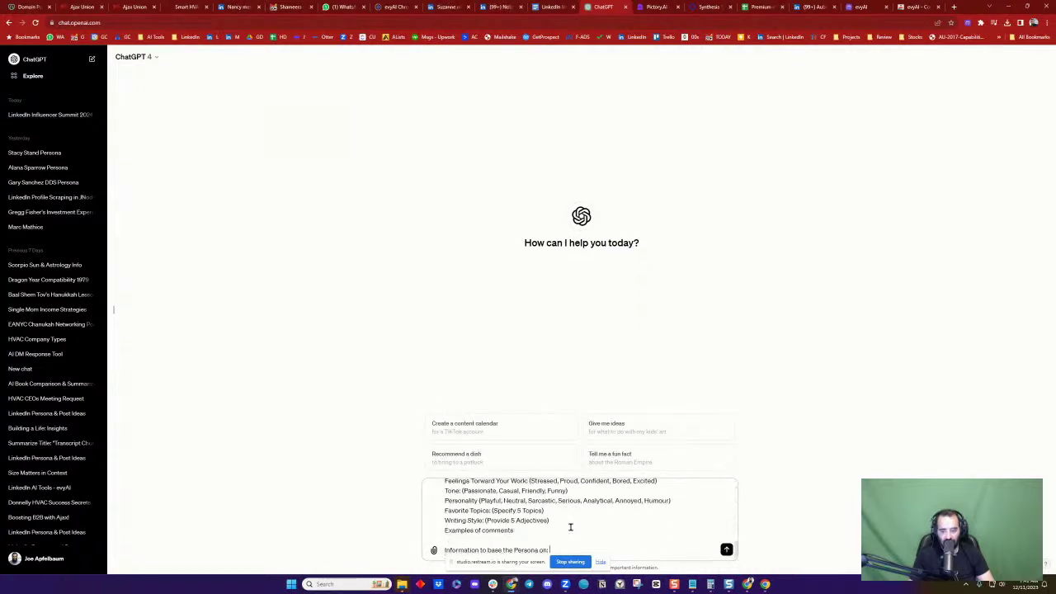
key("ctrl+v")
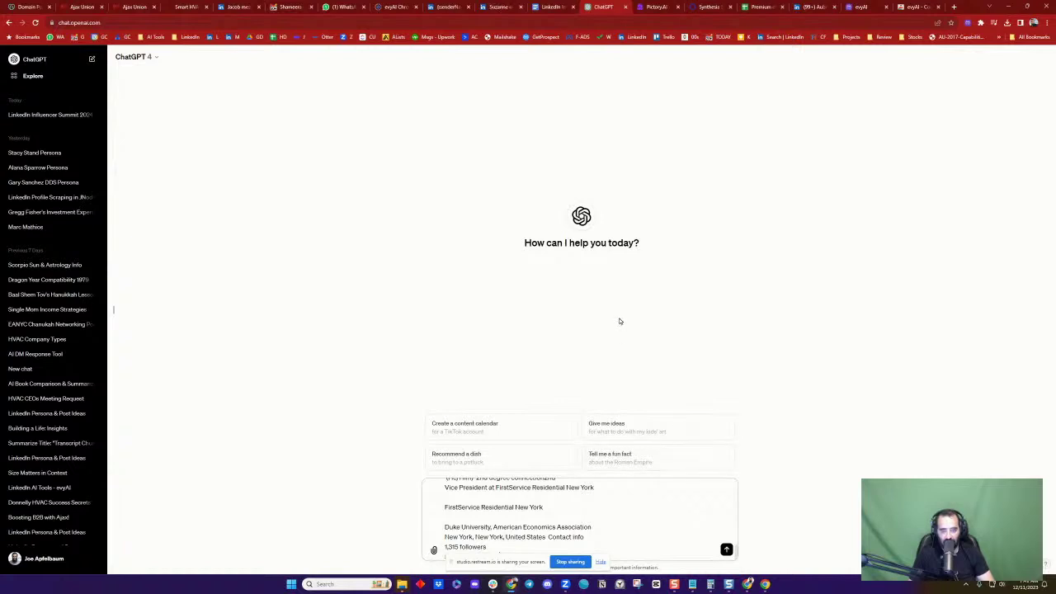
left_click(500, 9)
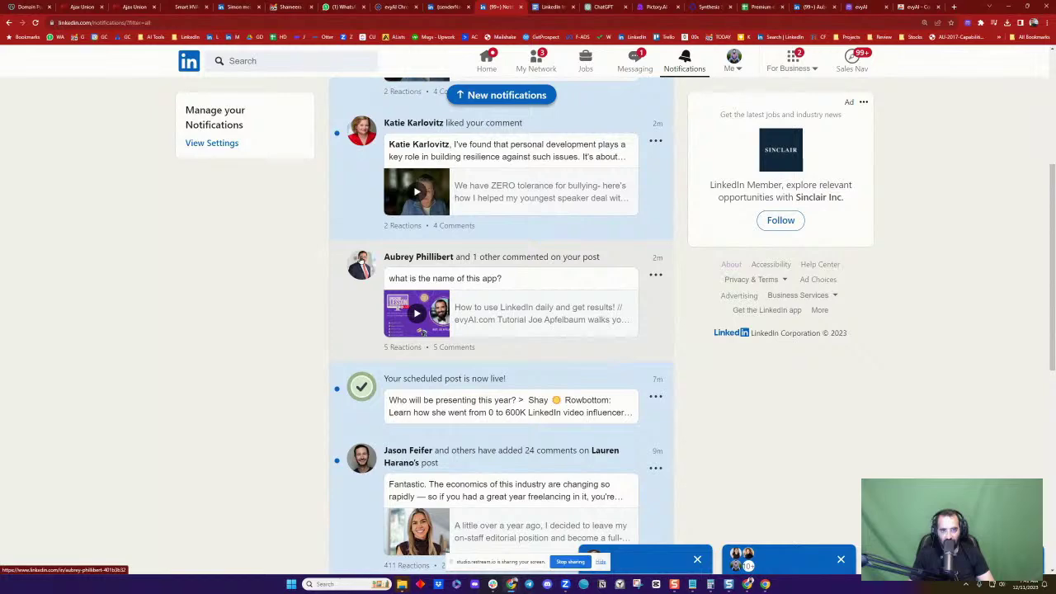
Reopen the commenter's profile, save it with evyAI, request a Summarize Profile, and select the About text
left_click(450, 6)
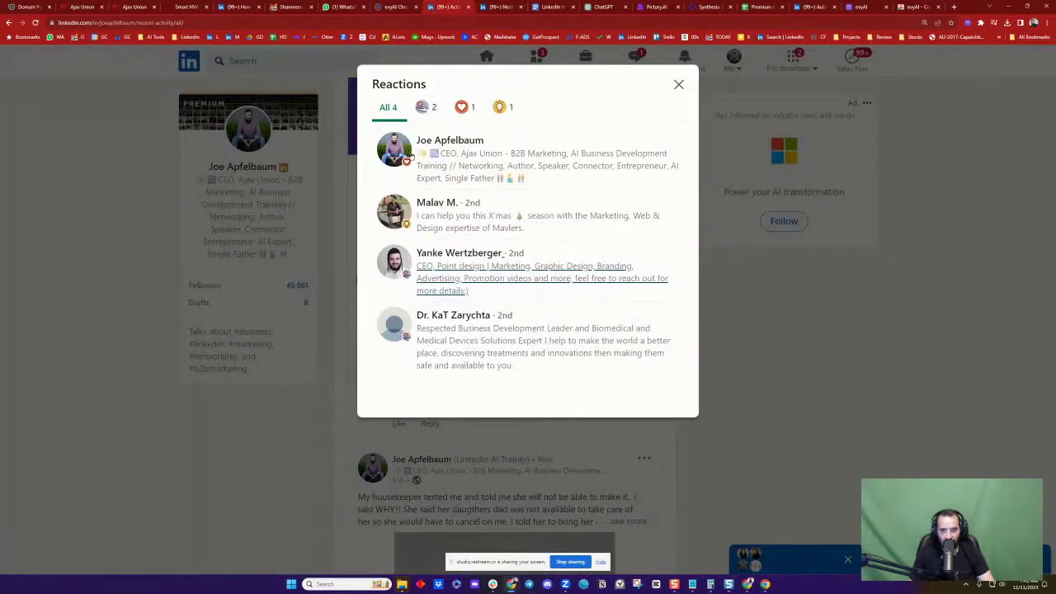
left_click(491, 7)
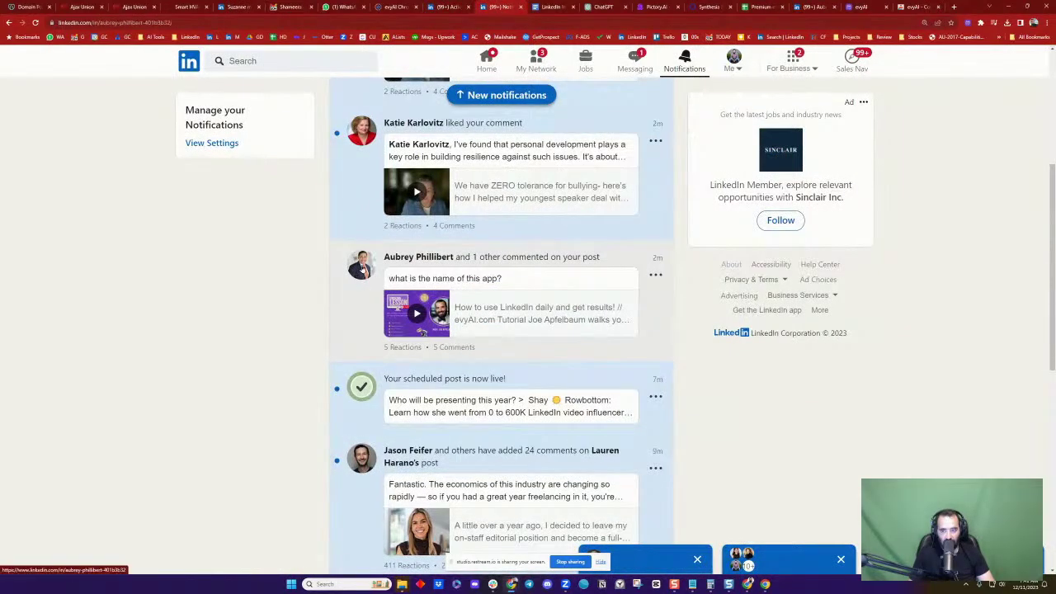
left_click(360, 265)
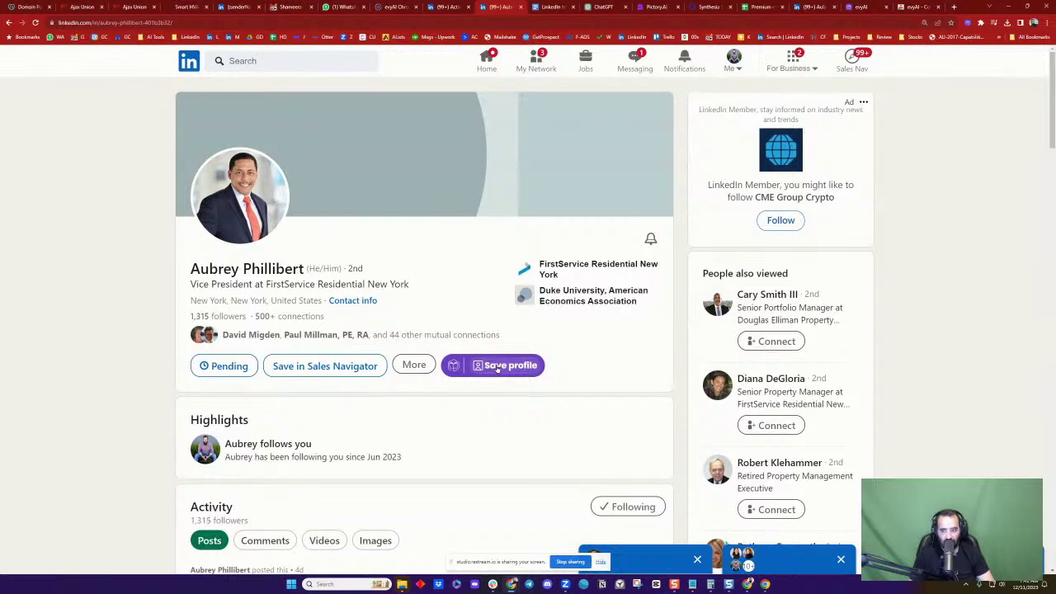
left_click(500, 366)
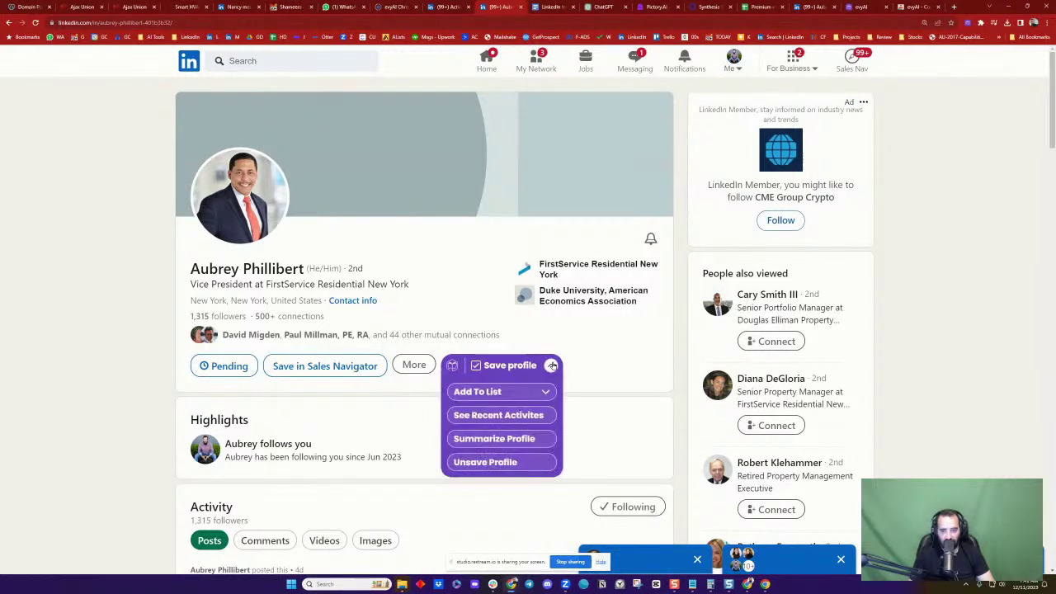
left_click(517, 440)
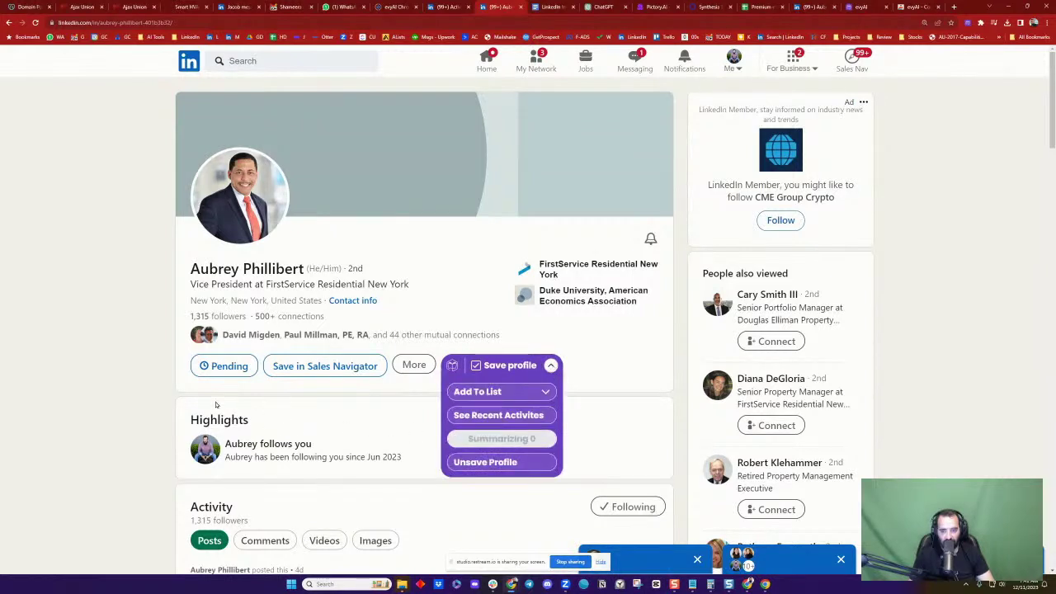
scroll(257, 301, "down", 1)
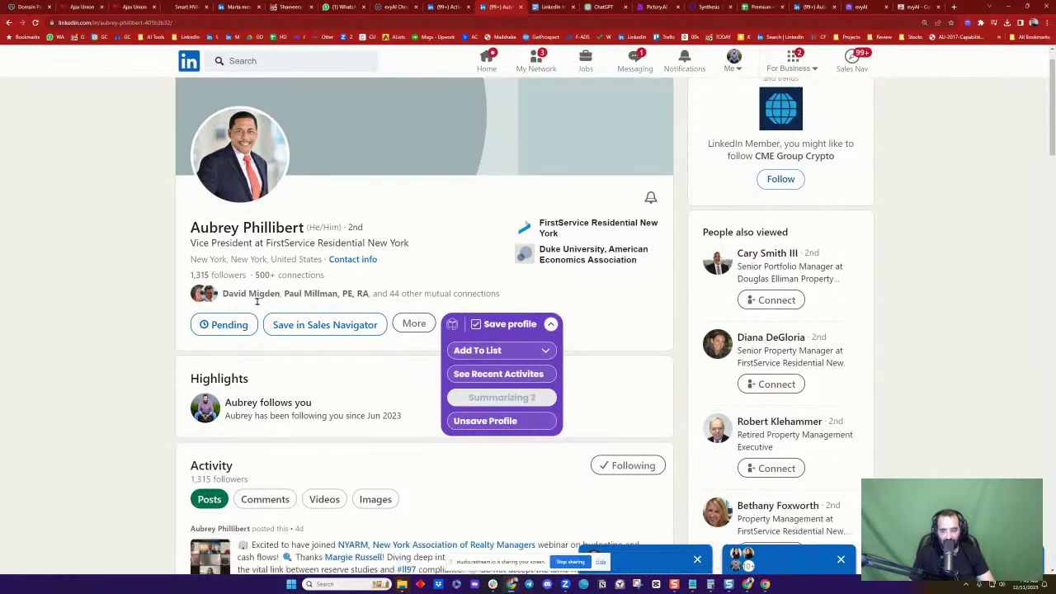
scroll(257, 301, "down", 6)
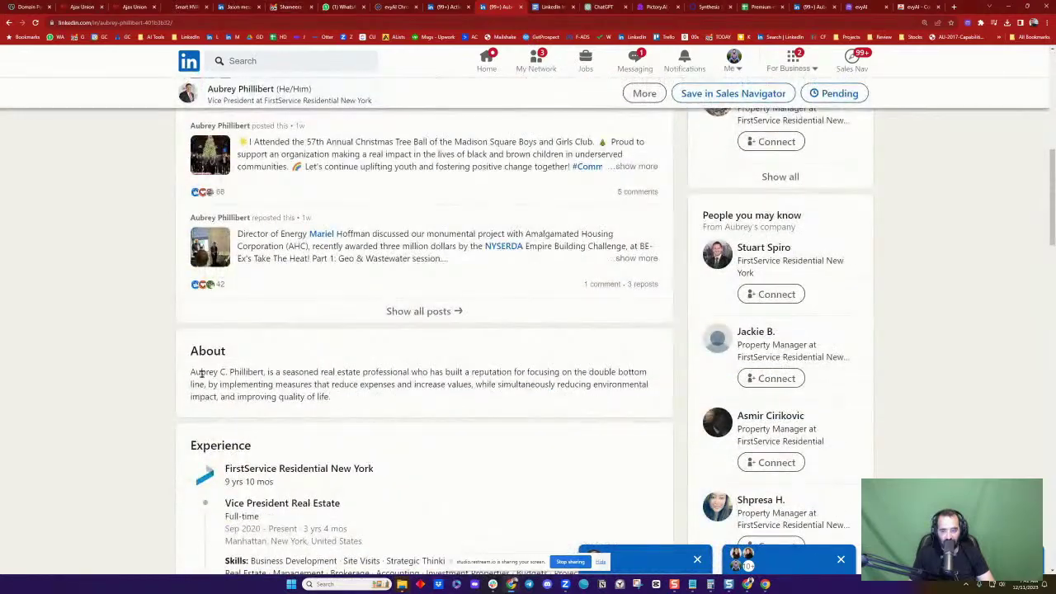
left_click_drag(184, 352, 355, 403)
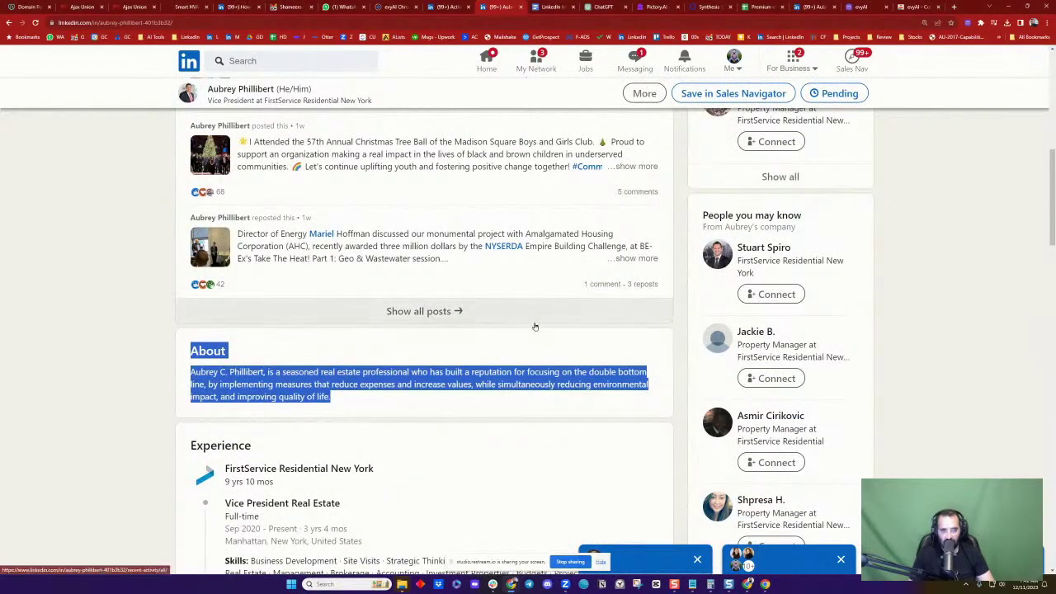
Paste the About text and the copied evyAI profile summary into the ChatGPT prompt
left_click(599, 8)
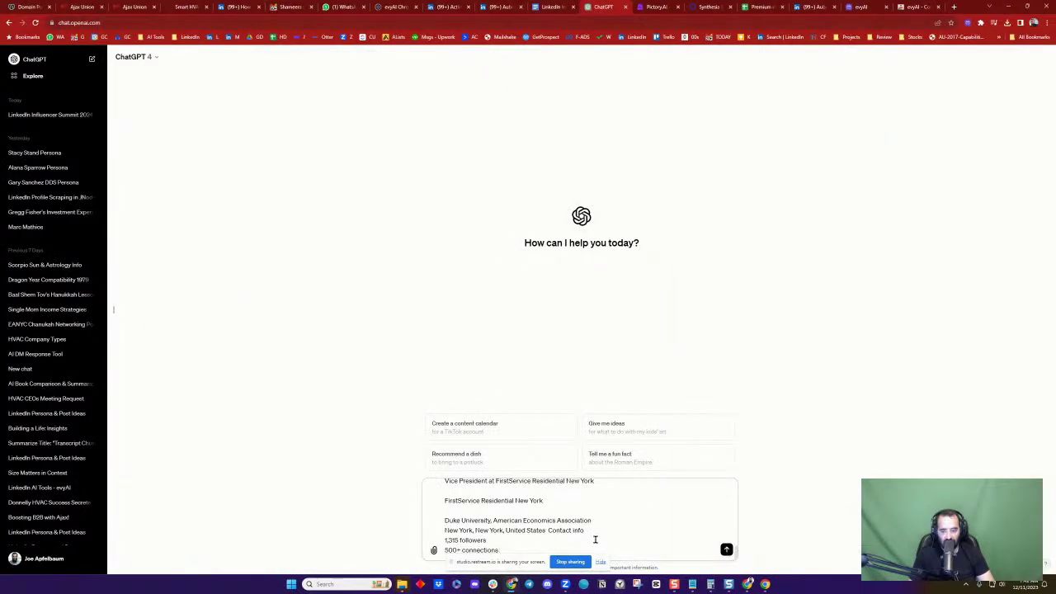
key("ctrl+v")
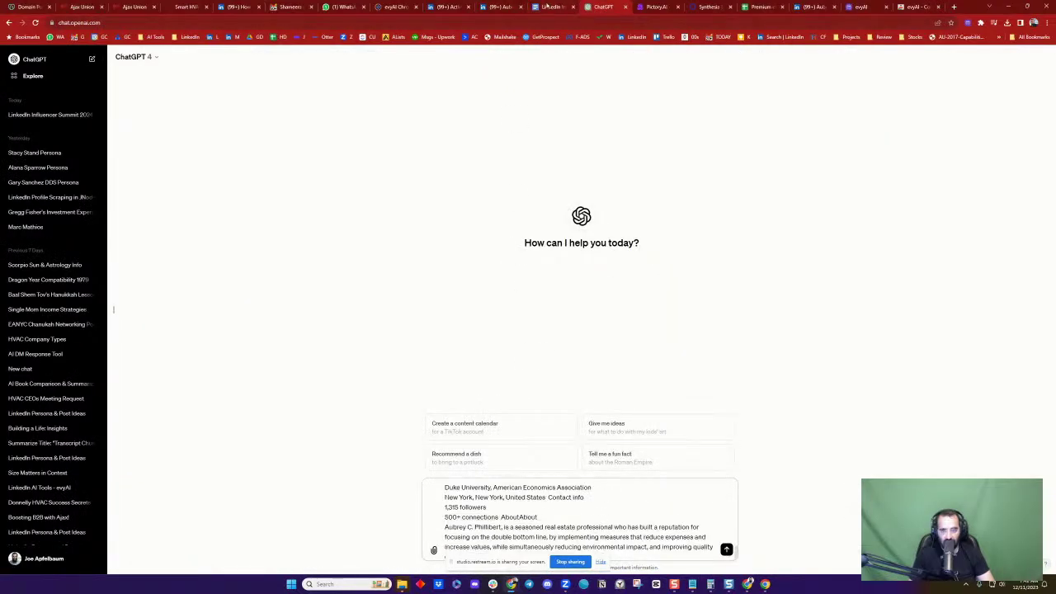
left_click(488, 6)
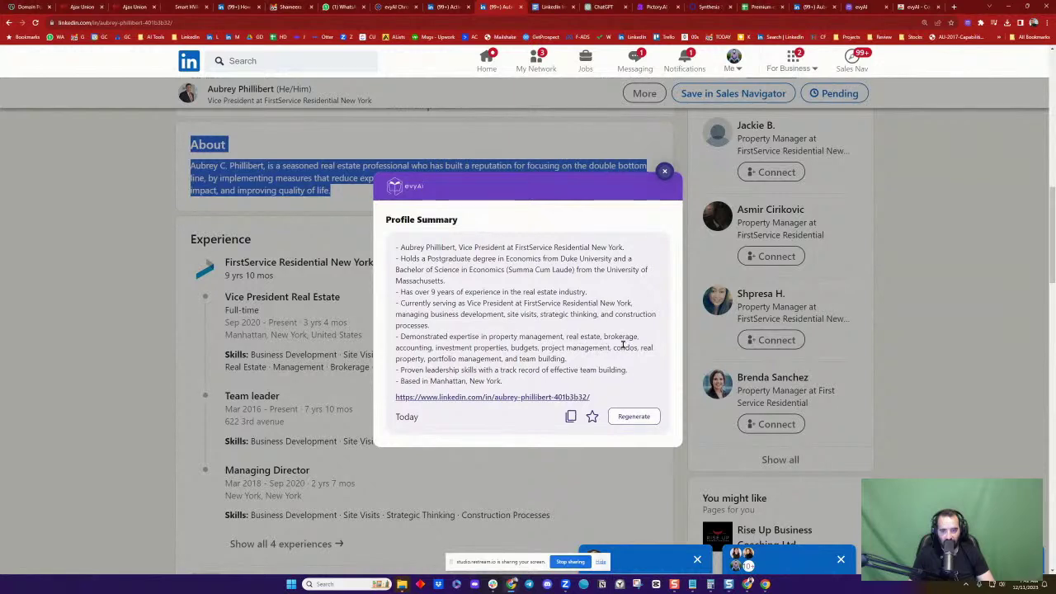
left_click(570, 416)
left_click(664, 171)
left_click(595, 6)
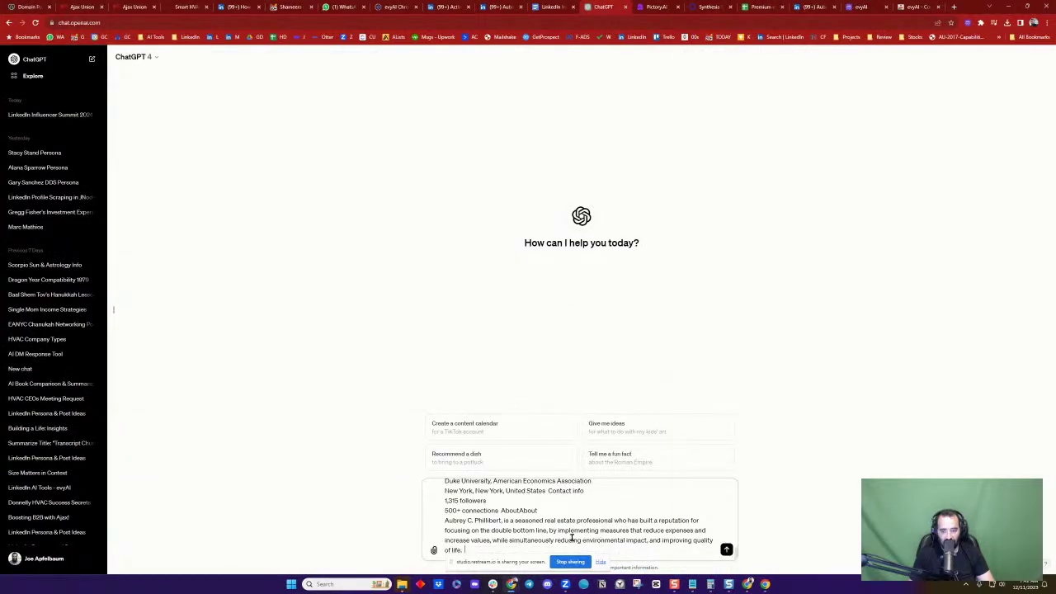
key("ctrl+v")
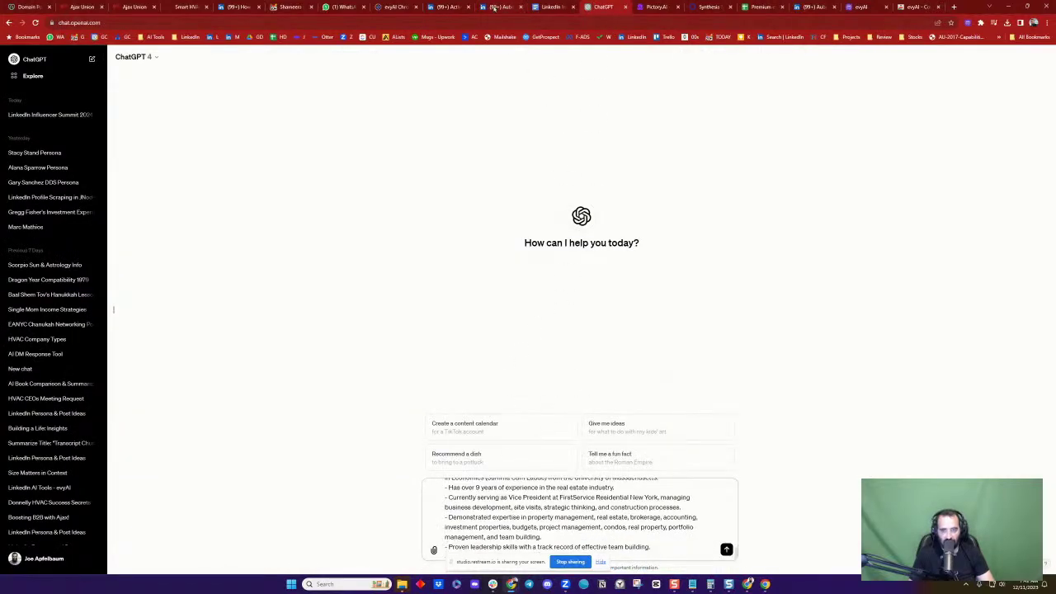
Copy the Experience entries with the full skills list and paste them into the ChatGPT prompt
left_click(493, 7)
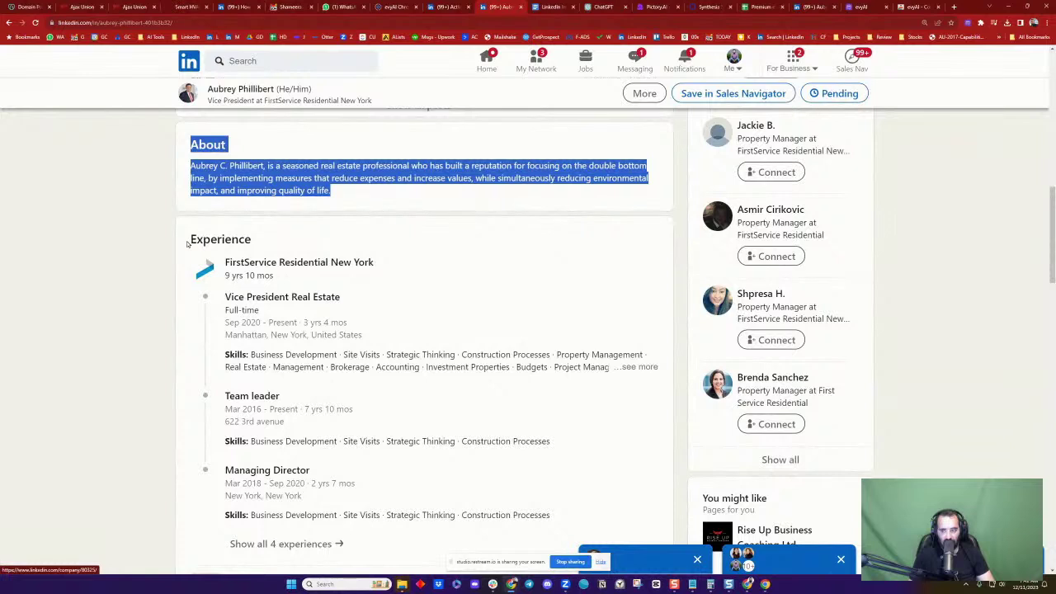
left_click_drag(188, 244, 494, 345)
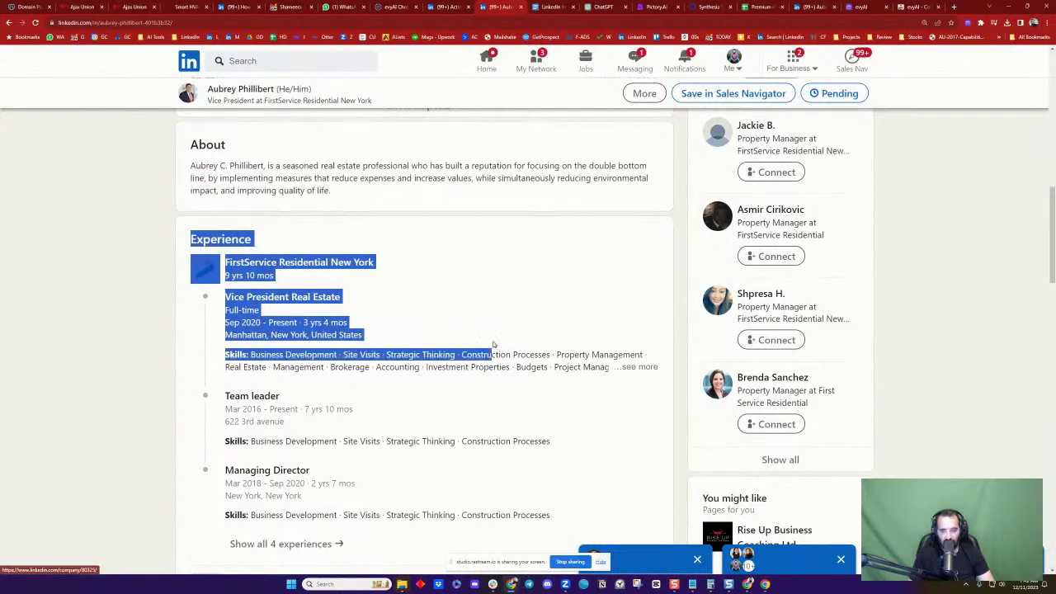
left_click(641, 366)
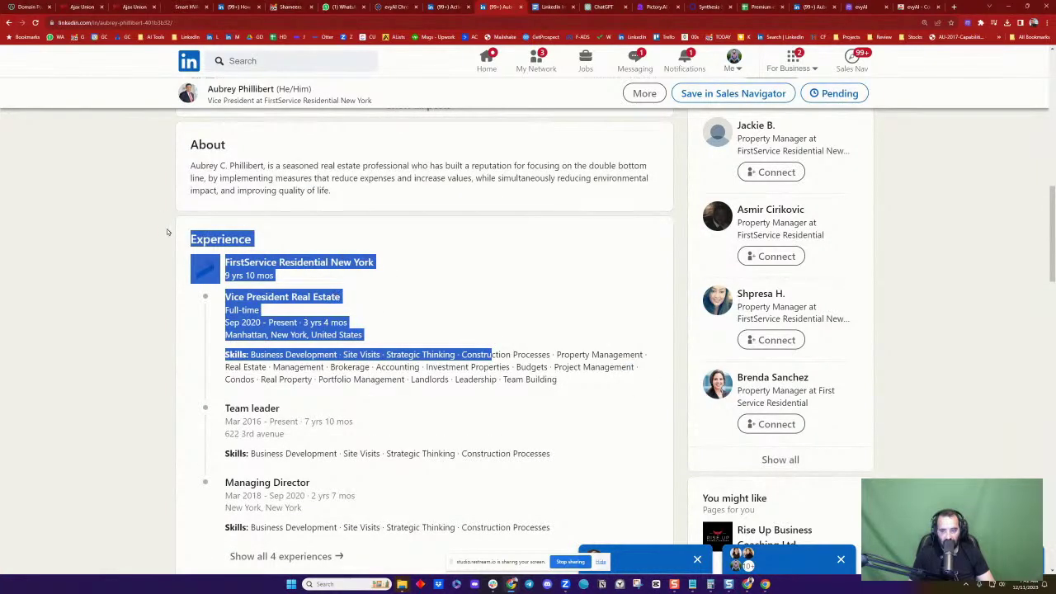
left_click_drag(167, 231, 552, 528)
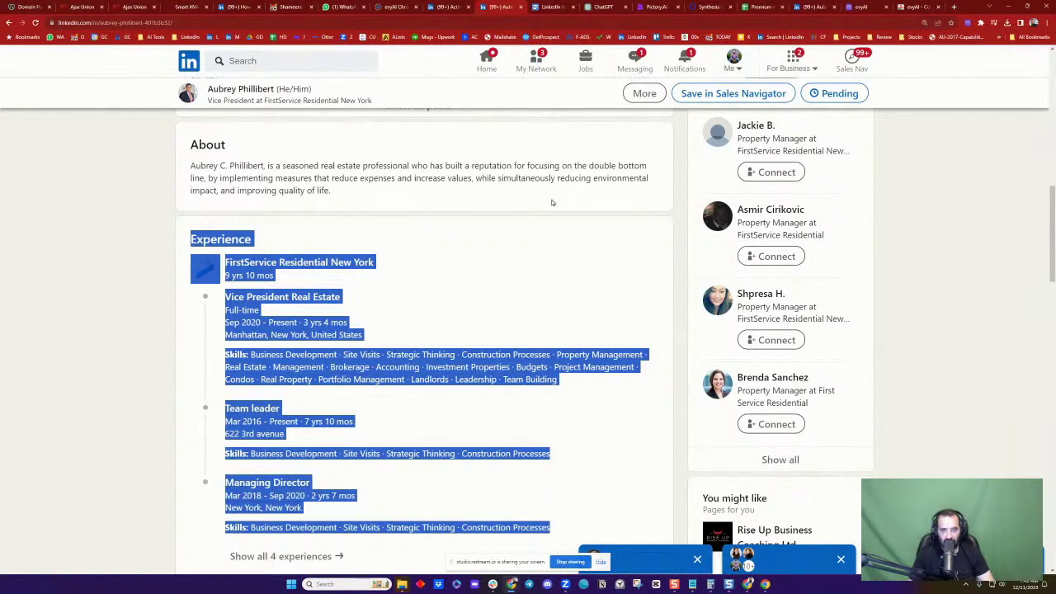
left_click(596, 7)
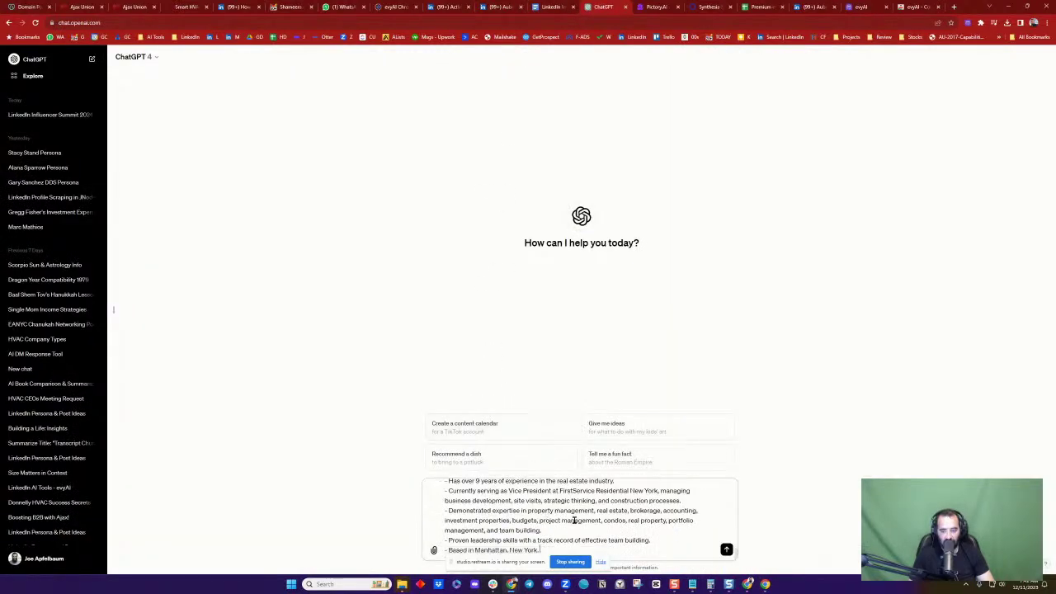
key("ctrl+v")
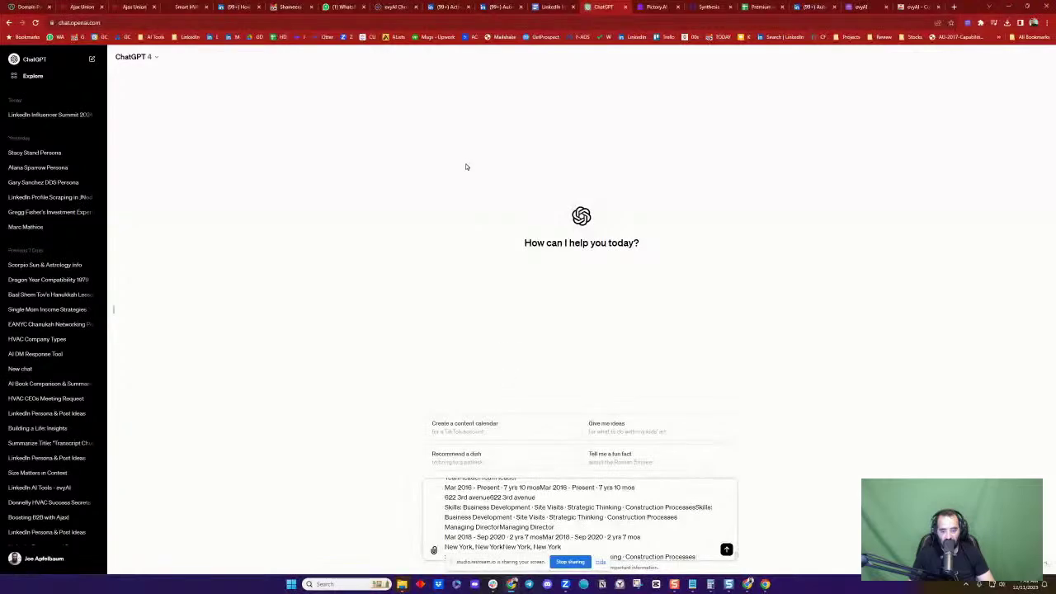
Review the prospect's LinkedIn profile down to the footer and back to the top
left_click(498, 6)
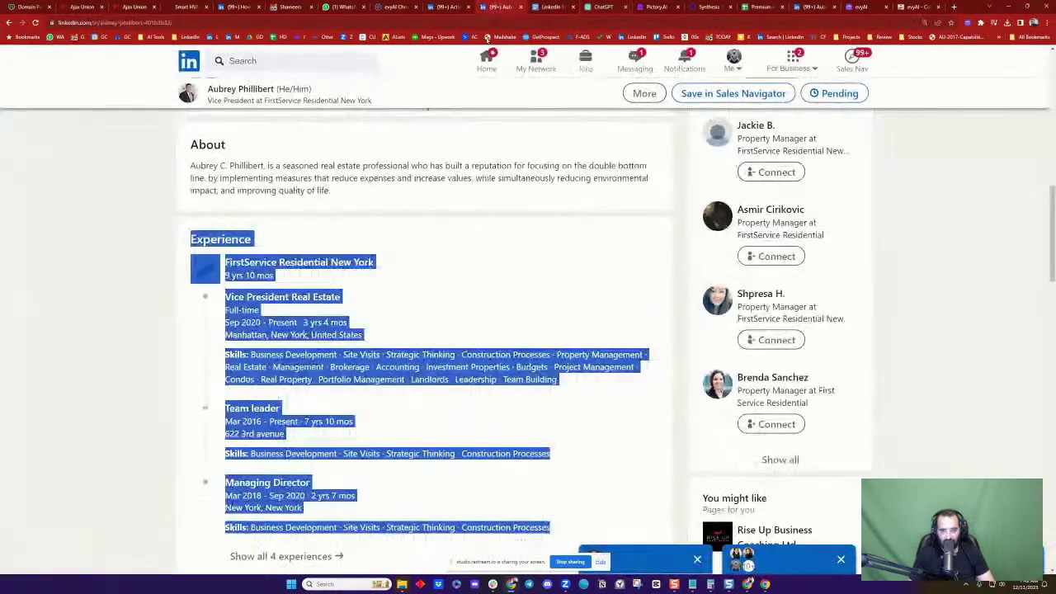
left_click(142, 355)
scroll(149, 337, "down", 7)
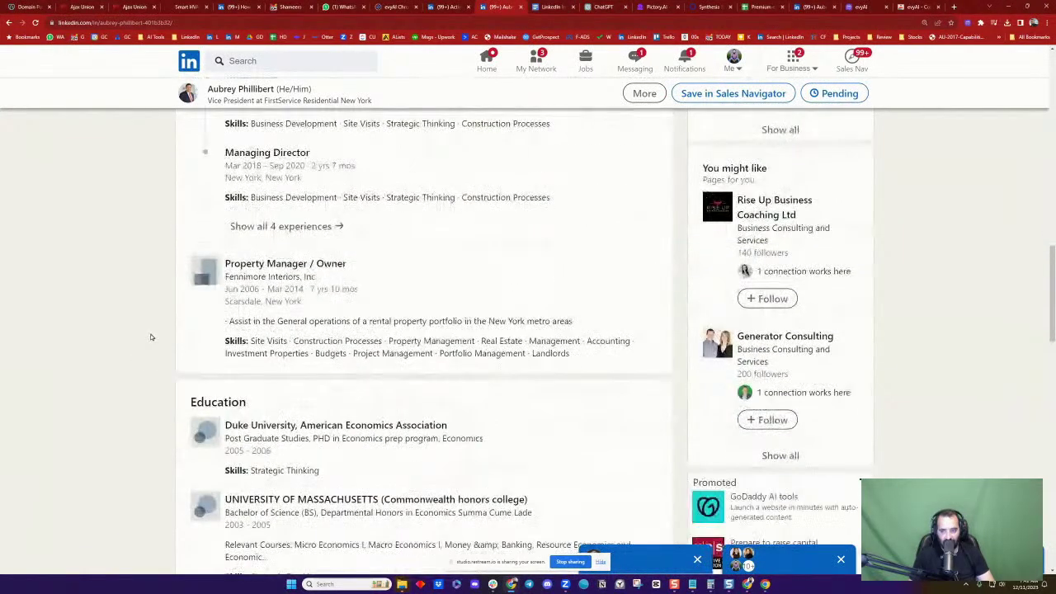
scroll(187, 200, "down", 4)
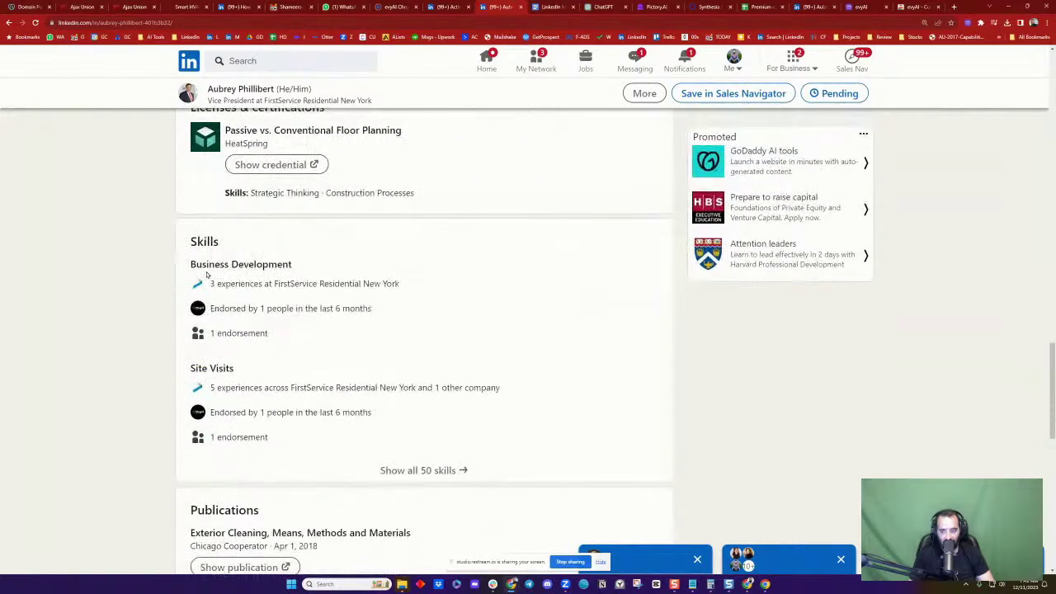
scroll(207, 276, "up", 2)
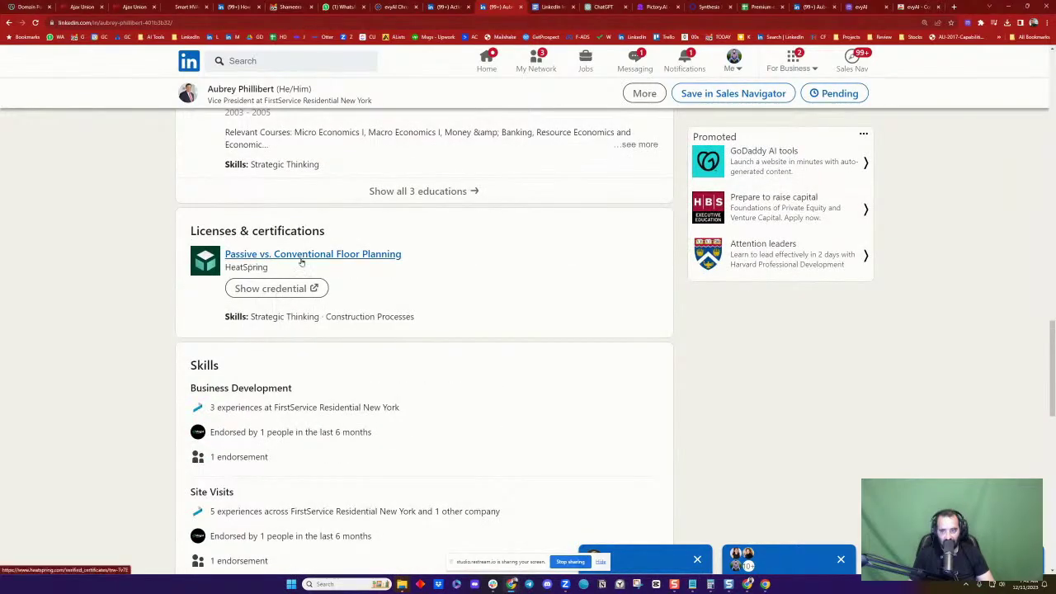
scroll(360, 312, "down", 4)
scroll(361, 315, "down", 10)
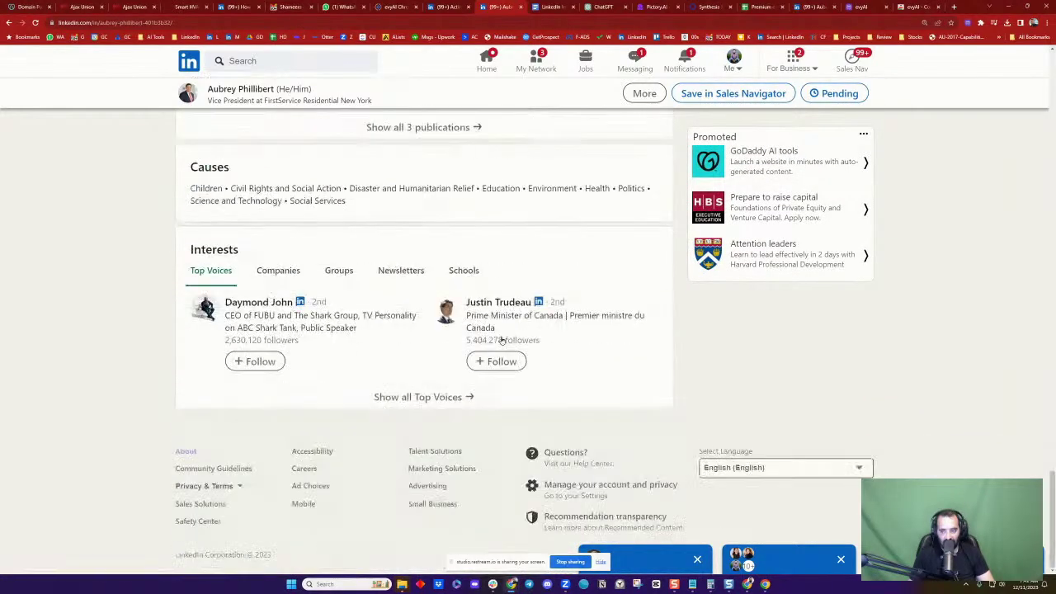
scroll(417, 325, "up", 15)
scroll(406, 278, "up", 15)
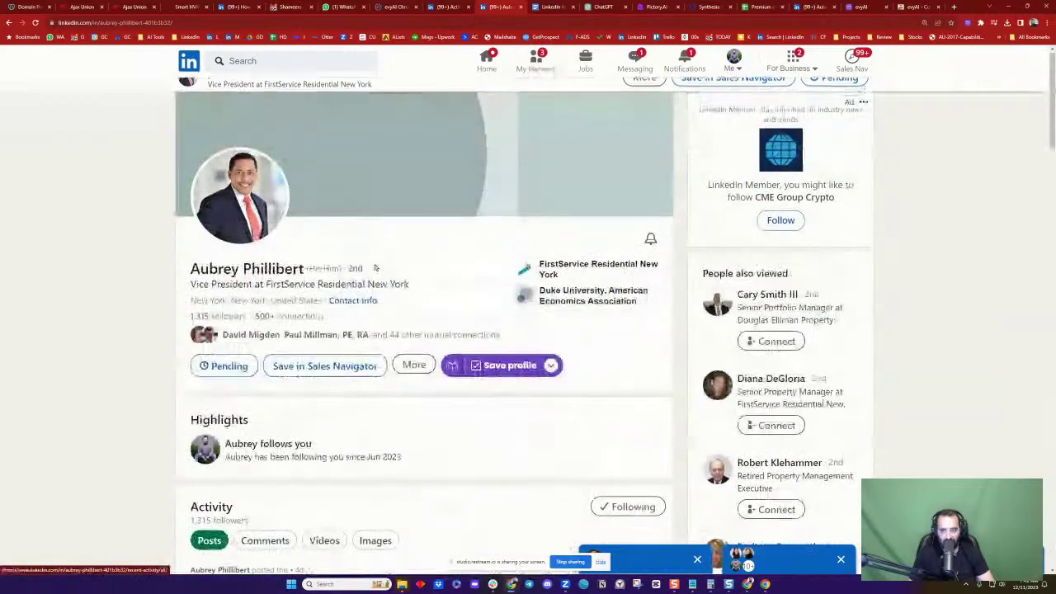
Copy the prospect's name from the profile heading and paste it as a web search
left_click_drag(182, 271, 303, 271)
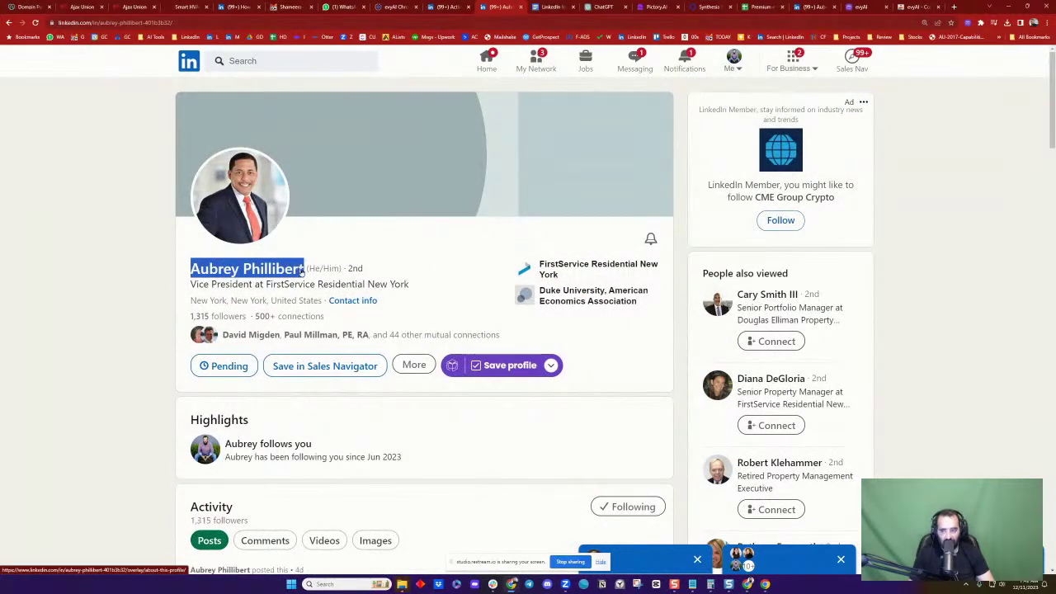
left_click(301, 22)
key("ctrl+v")
Search the name on Google, open the FirstService vice-president appointment press release, and copy its article text
key("Return")
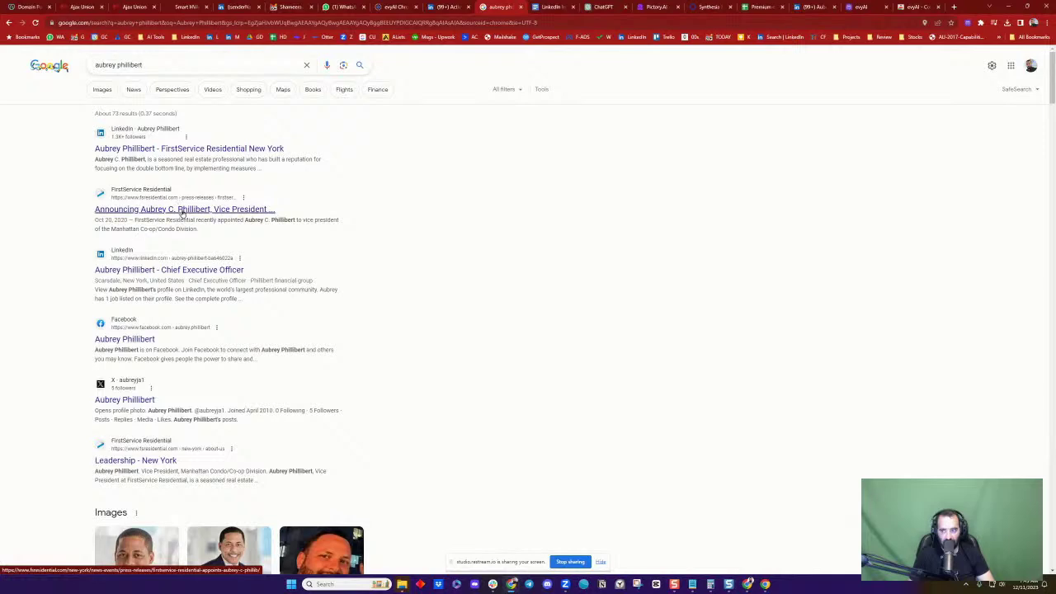
left_click(181, 210)
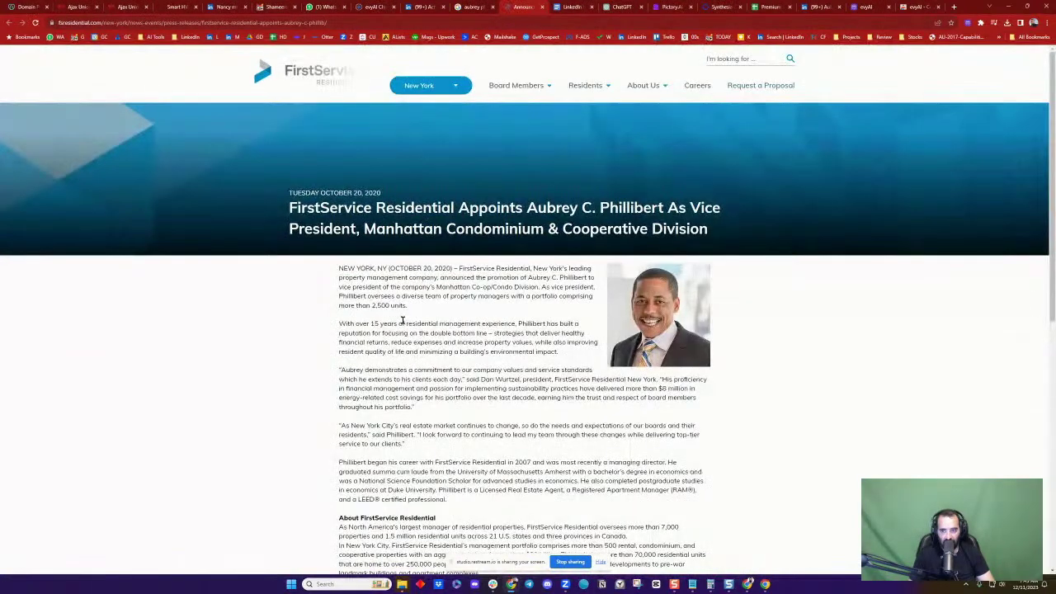
scroll(347, 287, "down", 1)
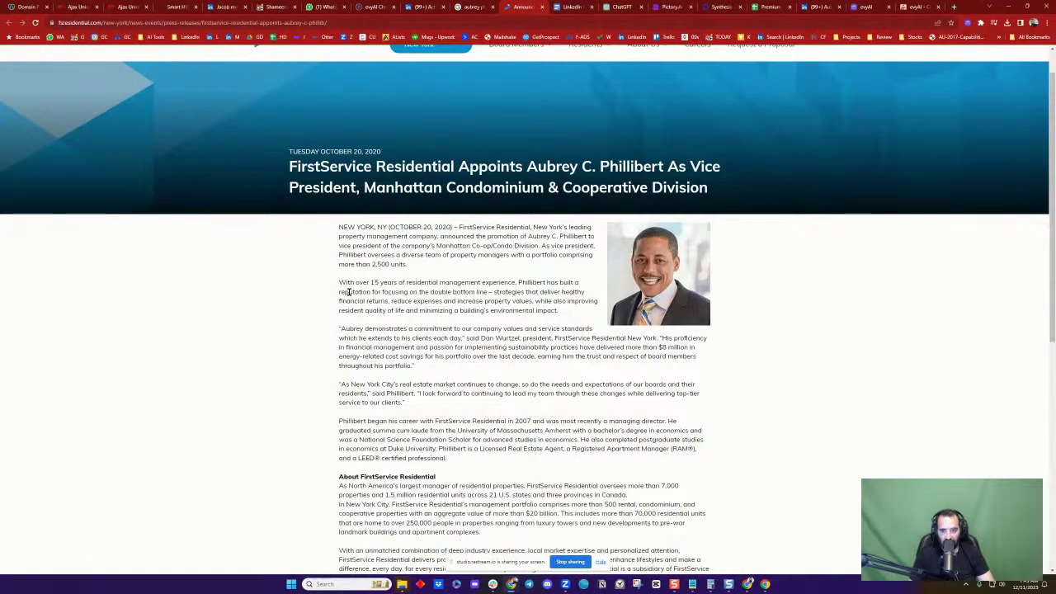
left_click_drag(338, 228, 437, 375)
scroll(470, 377, "down", 2)
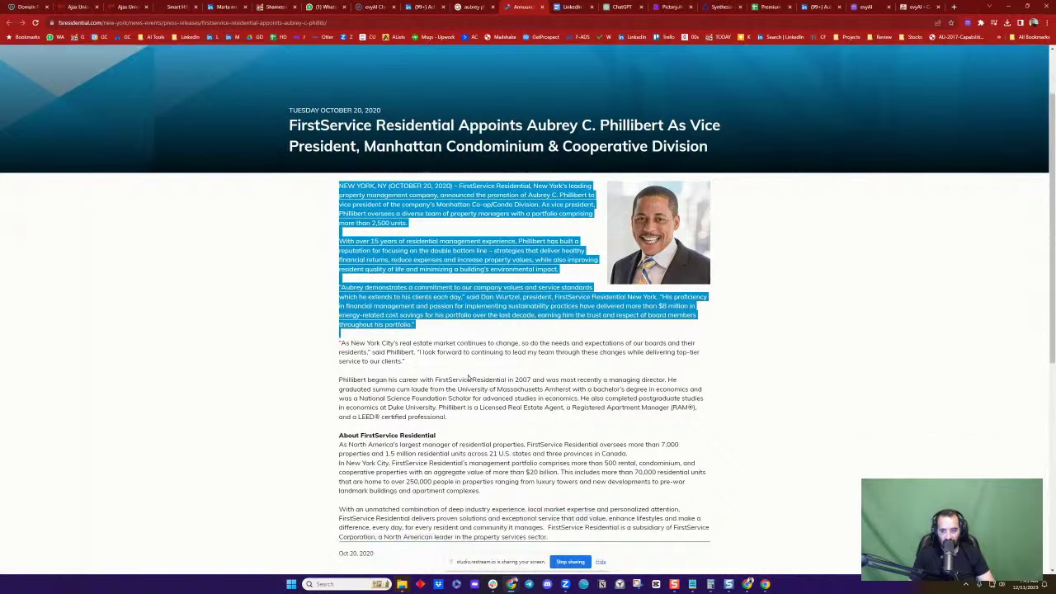
left_click(561, 494, "shift")
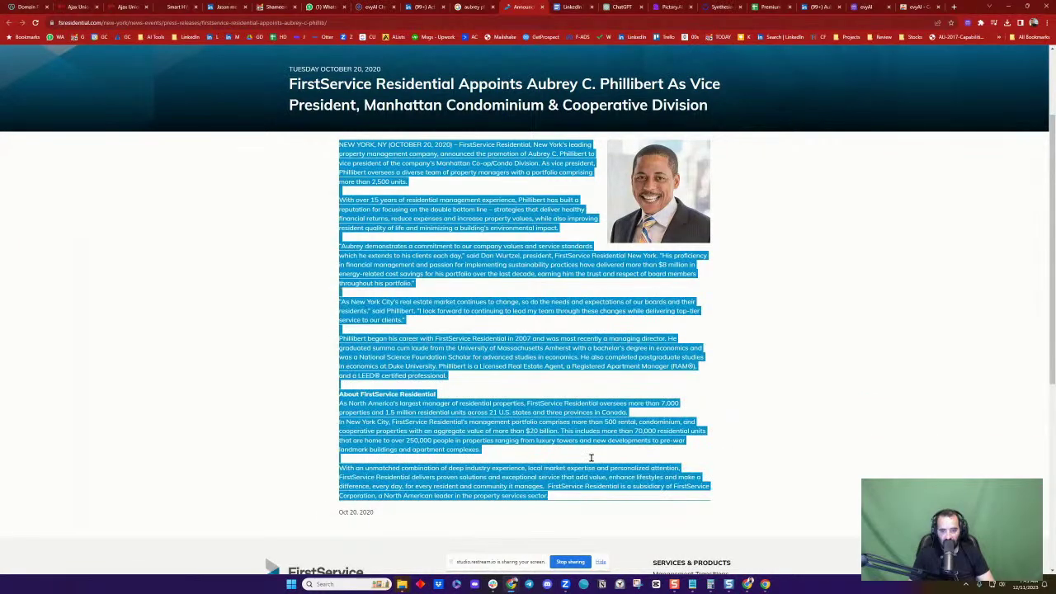
left_click(488, 220)
left_click(623, 6)
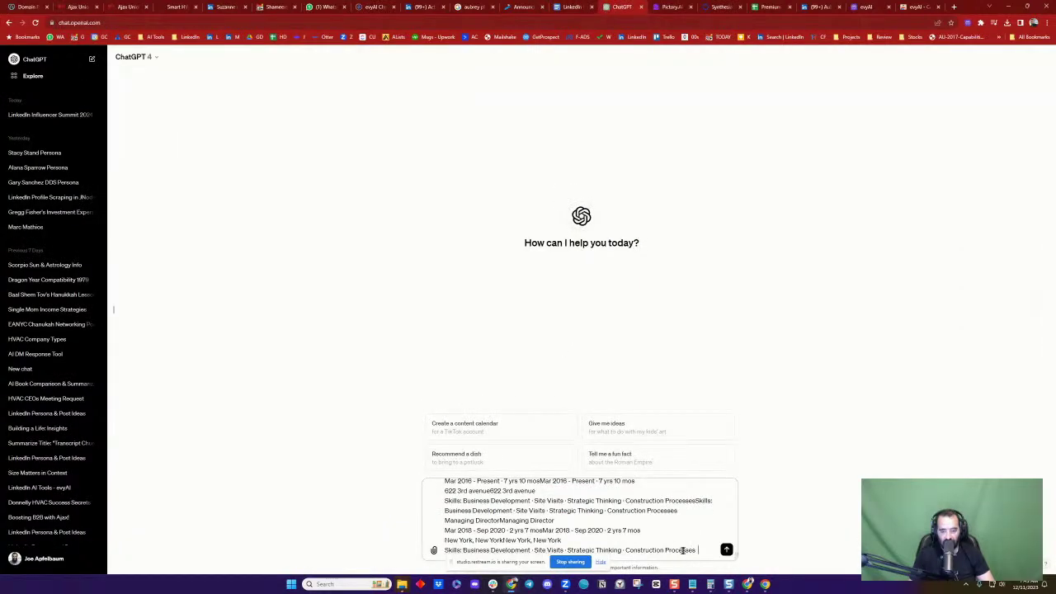
Send the persona prompt with the press-release text and copy ChatGPT's generated AI persona
key("ctrl+v")
left_click(726, 549)
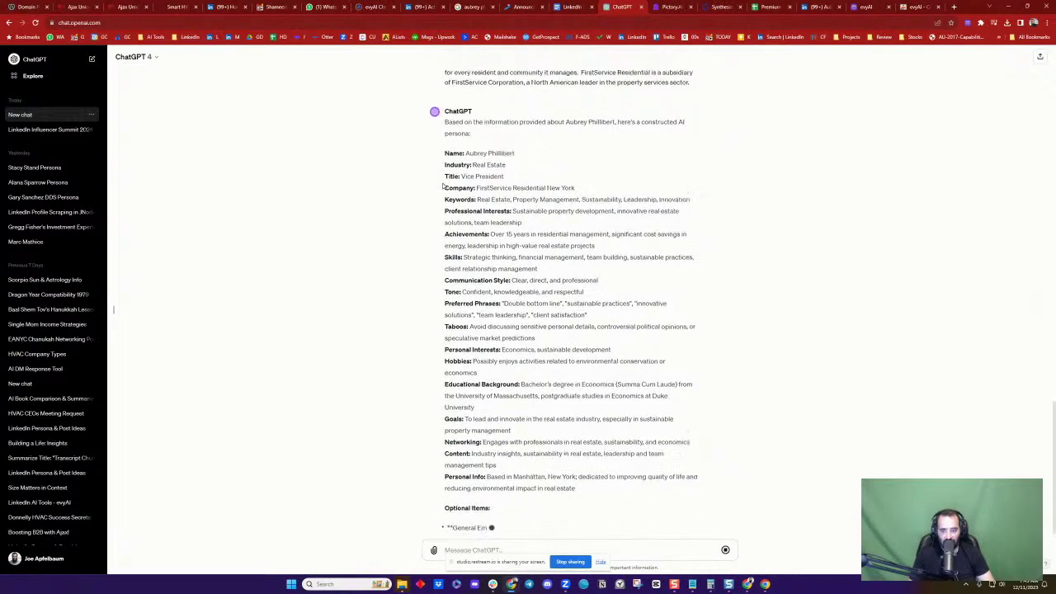
left_click_drag(447, 174, 625, 365)
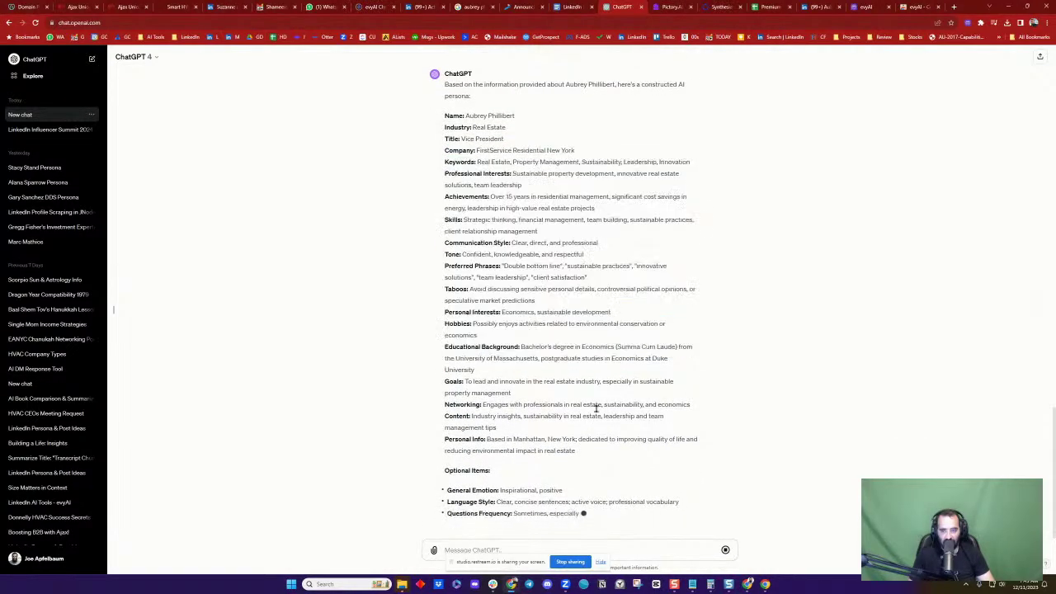
left_click_drag(581, 451, 475, 179)
scroll(474, 179, "up", 2)
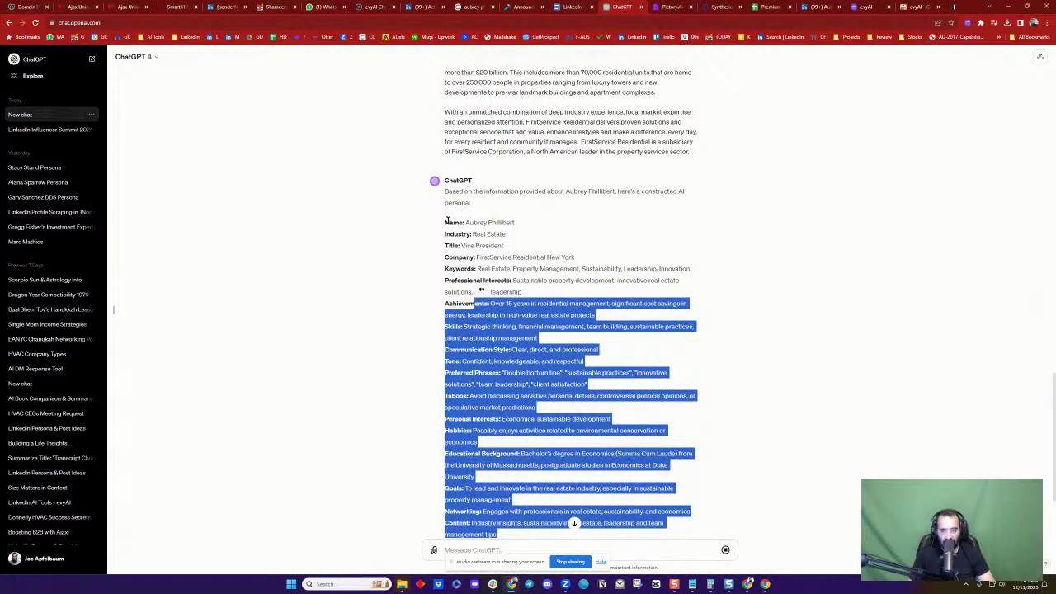
mouse_move(447, 219)
left_mouse_down()
mouse_move(445, 191)
mouse_move(446, 221)
left_mouse_up()
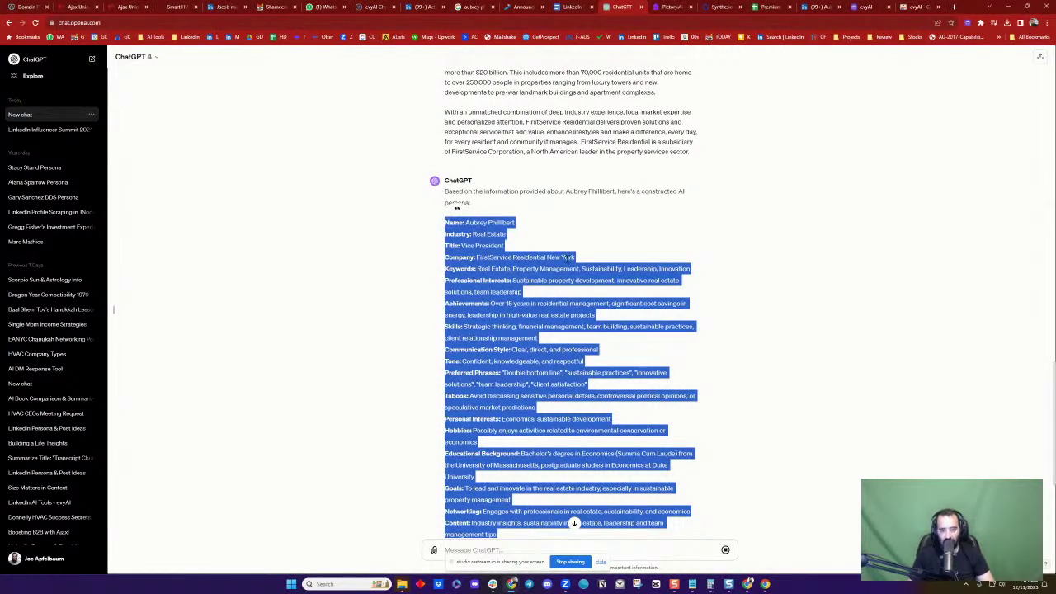
left_click(530, 260)
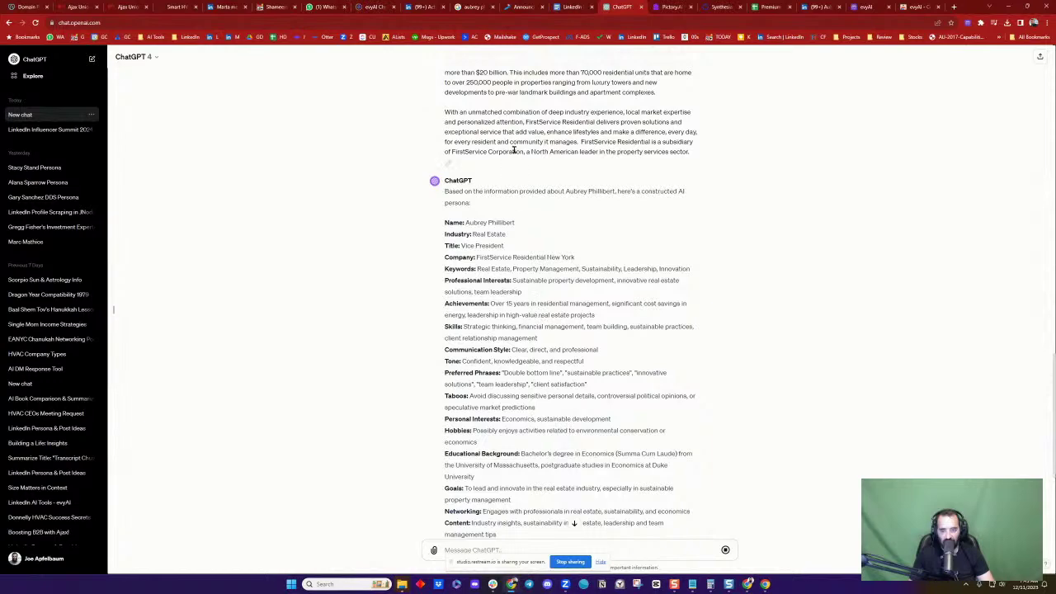
left_click(811, 7)
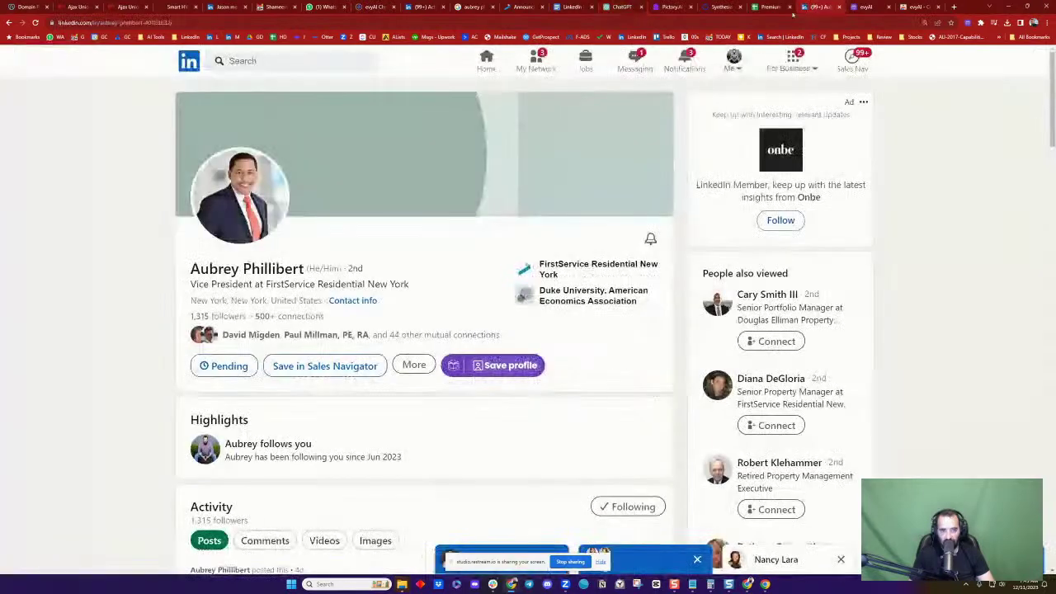
Send the prospect a Sales Navigator InMail with the persona, subject 'AI Training', and 'Data about you for Persona in evyAI.com'
left_click(414, 366)
left_click(463, 469)
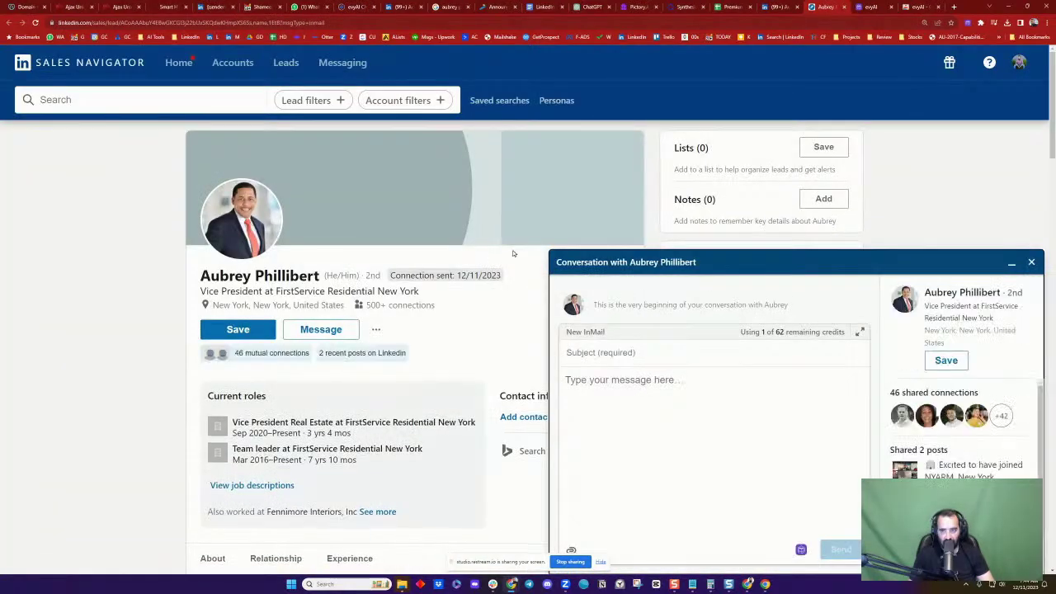
left_click(653, 401)
key("ctrl+v")
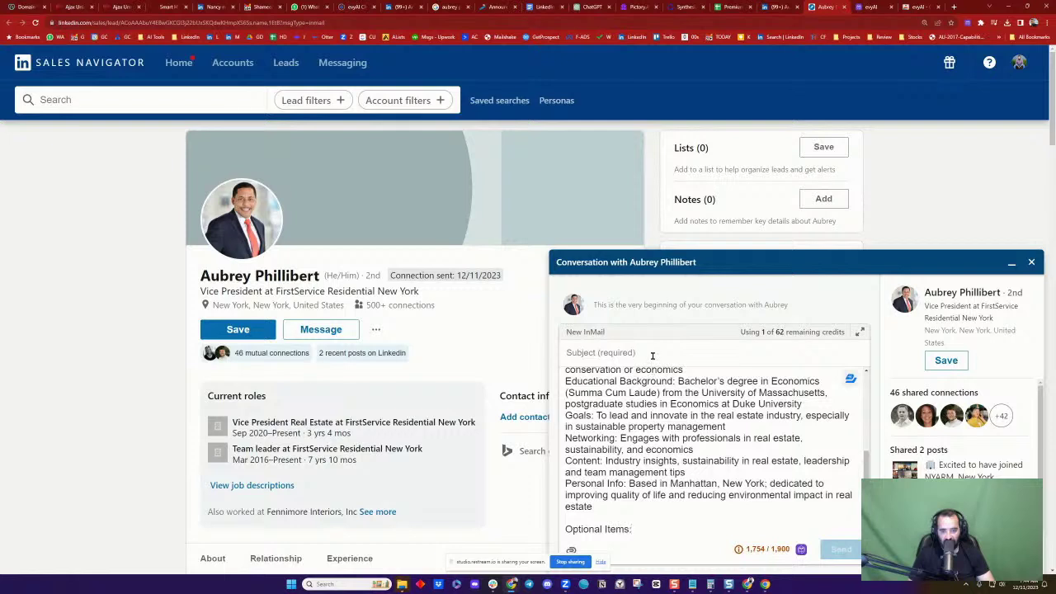
left_click(653, 356)
type("A")
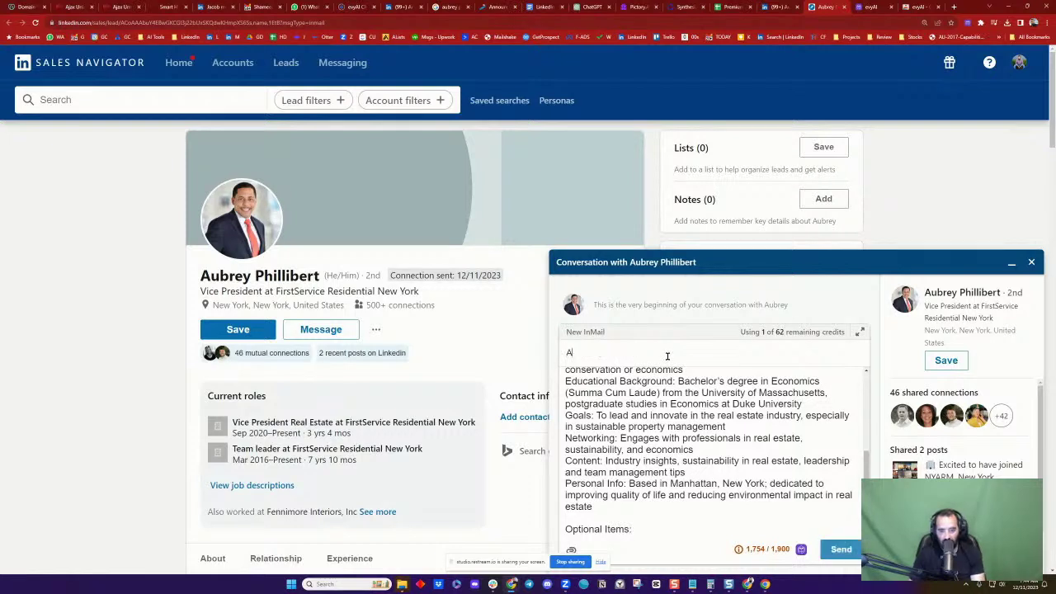
type("I Training")
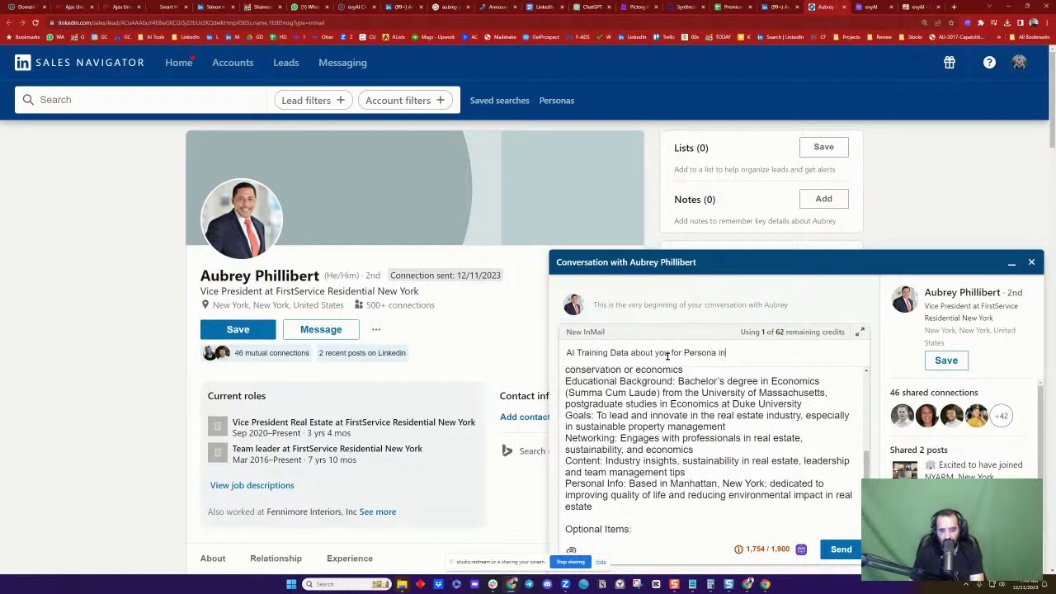
type("Data about you for Persona in evyAI.com")
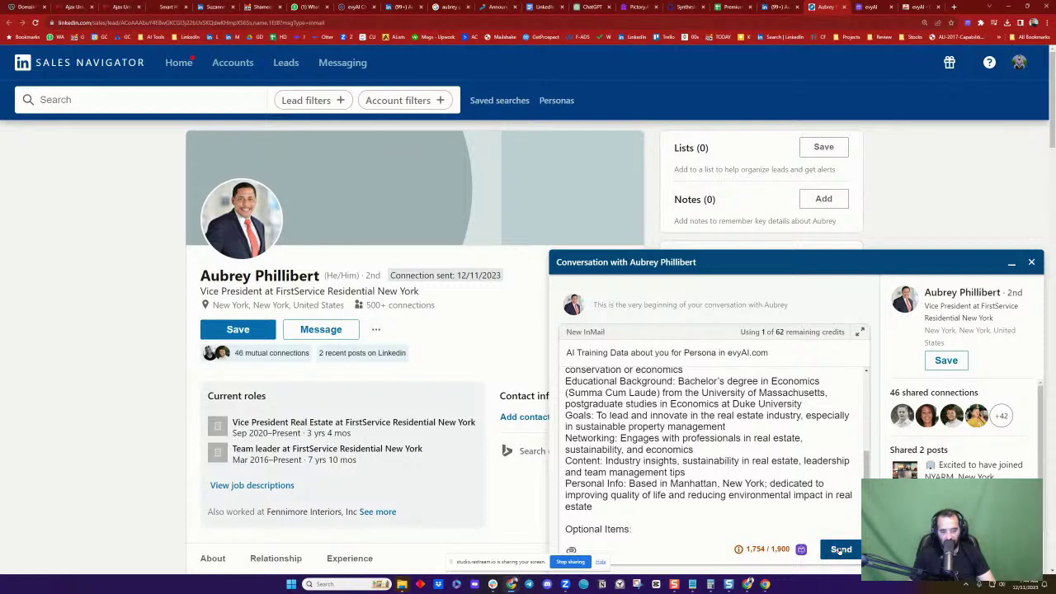
left_click(841, 549)
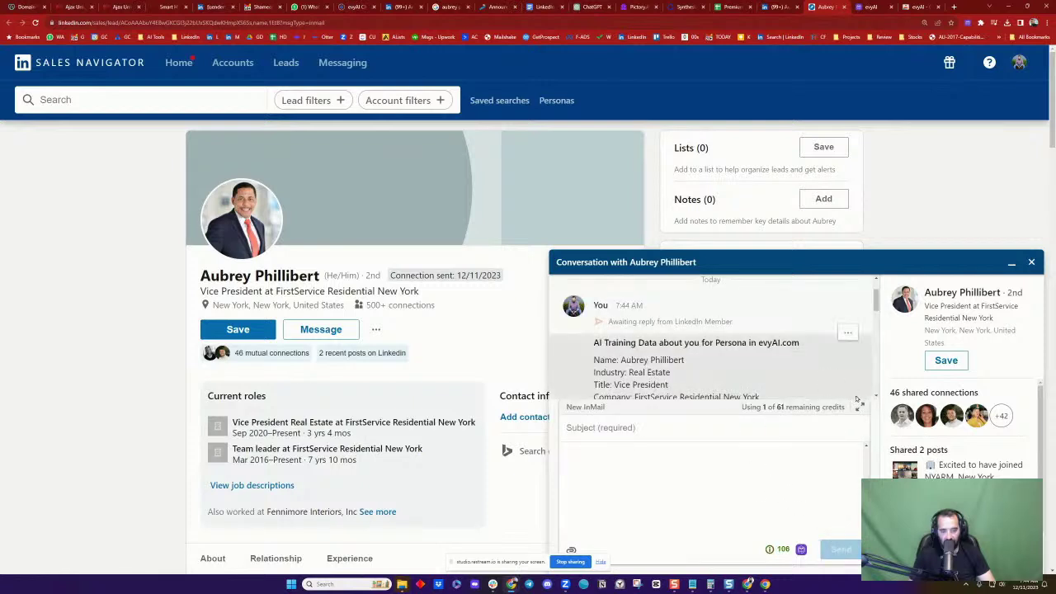
Scroll through the sent InMail and close the conversation with the lead
scroll(729, 362, "up", 1)
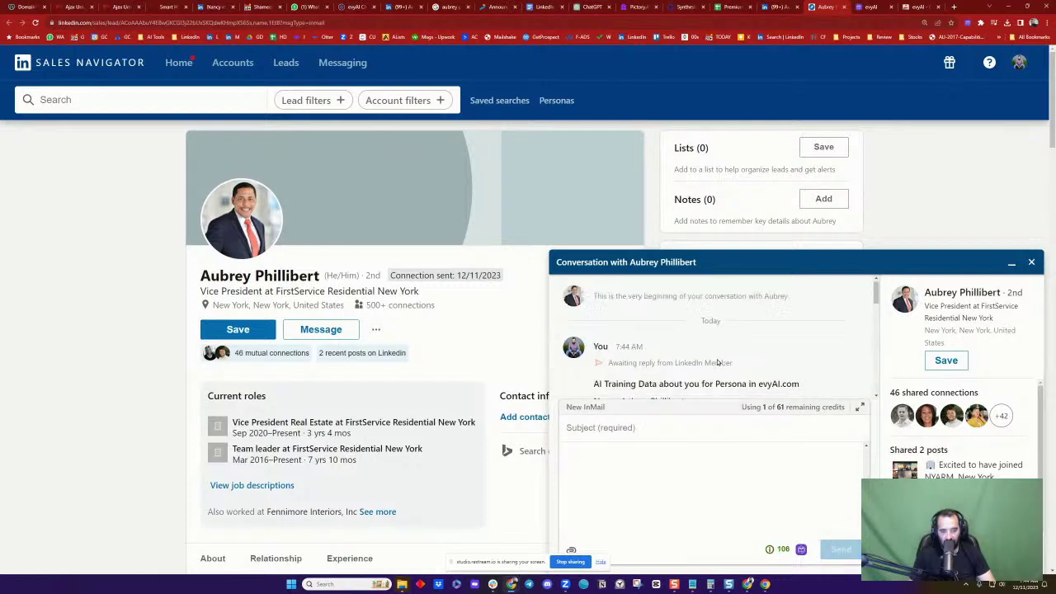
scroll(718, 361, "down", 4)
scroll(716, 359, "up", 4)
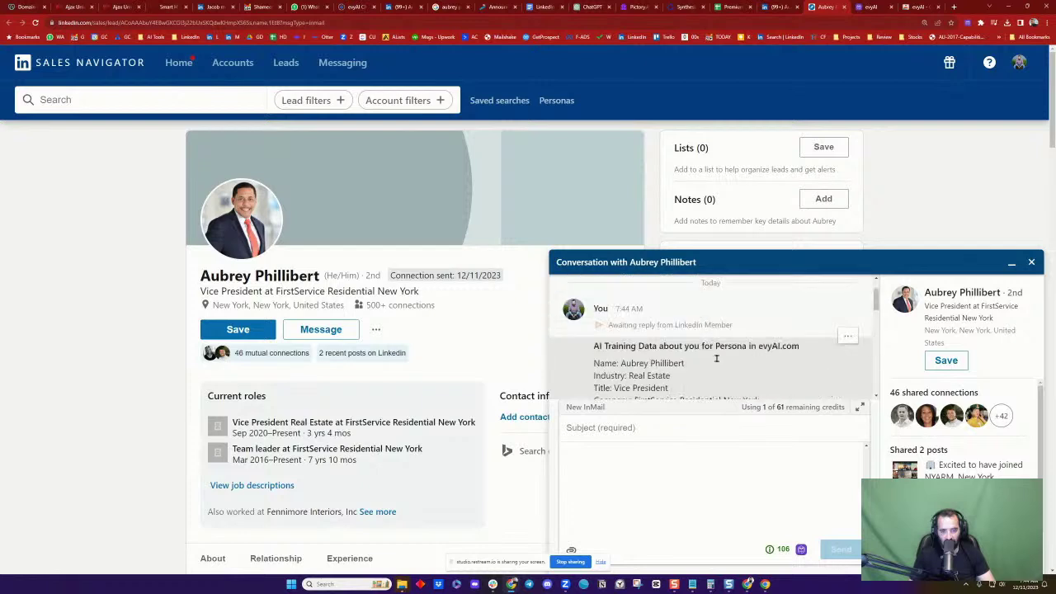
scroll(690, 379, "down", 1)
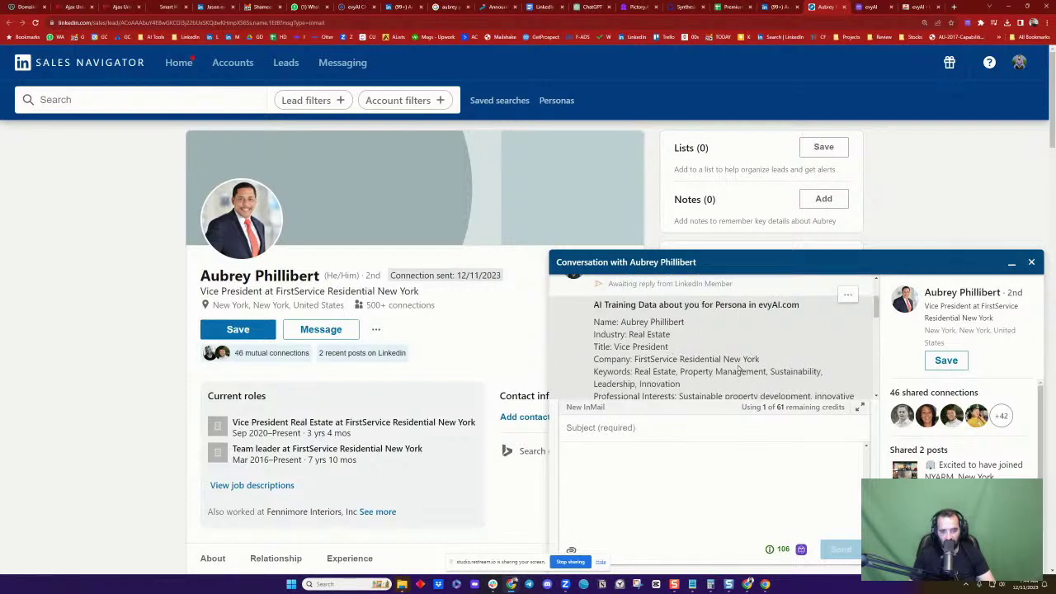
scroll(652, 368, "down", 1)
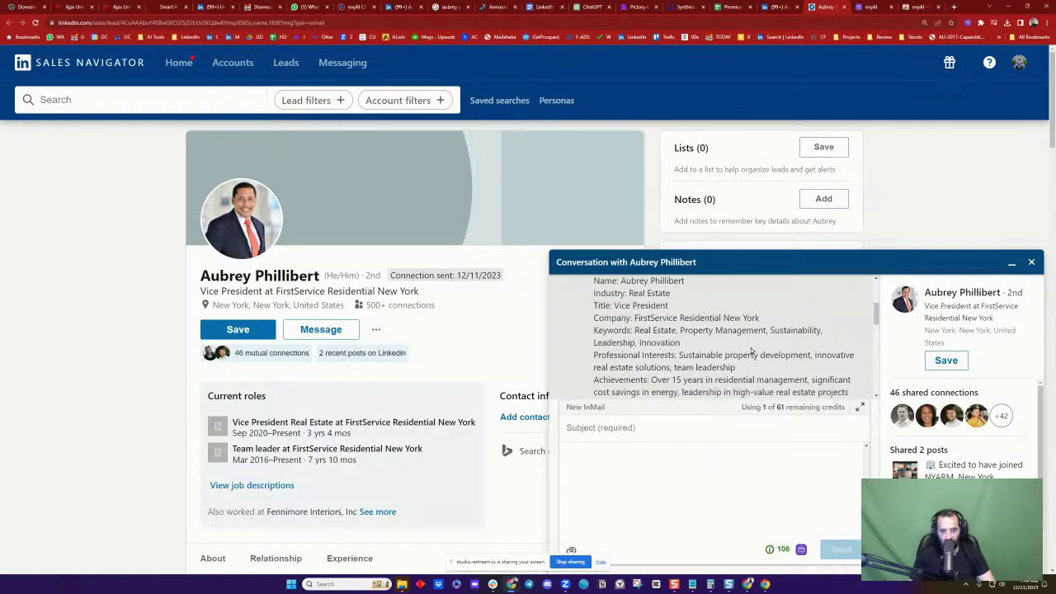
scroll(752, 350, "down", 1)
scroll(660, 350, "down", 3)
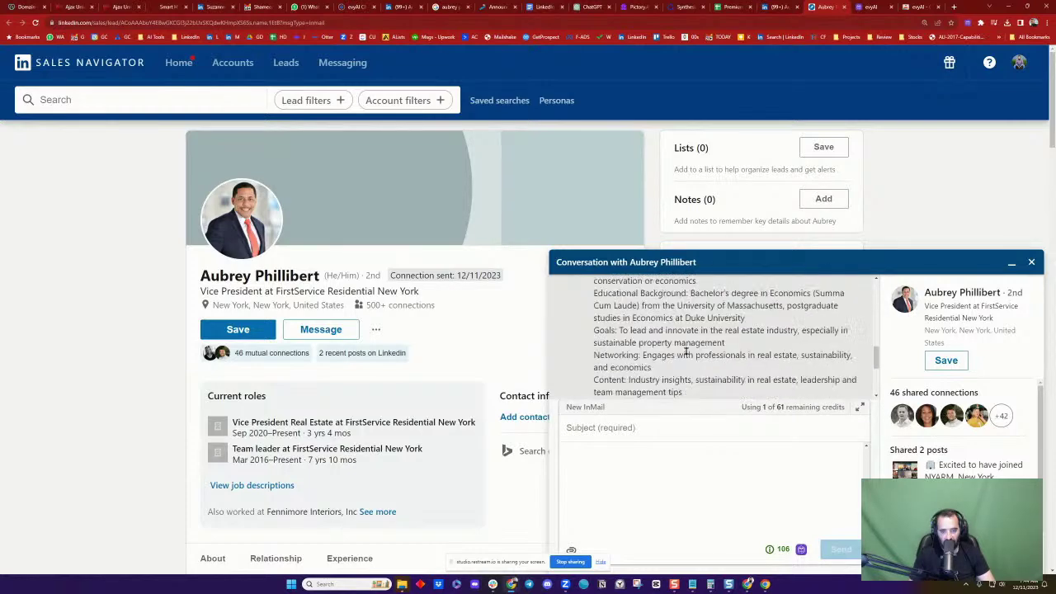
scroll(755, 348, "down", 5)
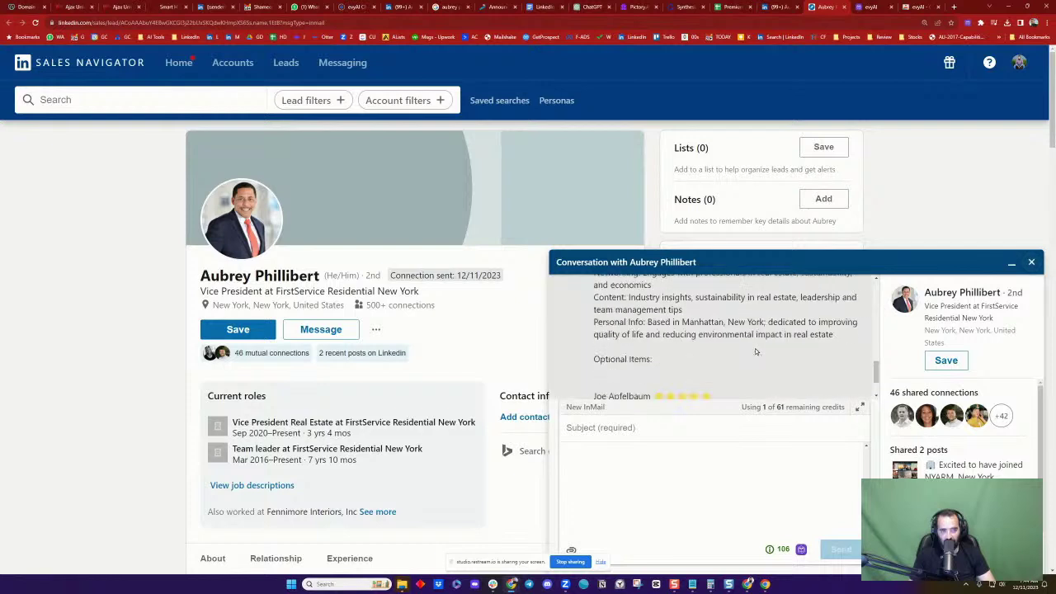
left_click(1032, 262)
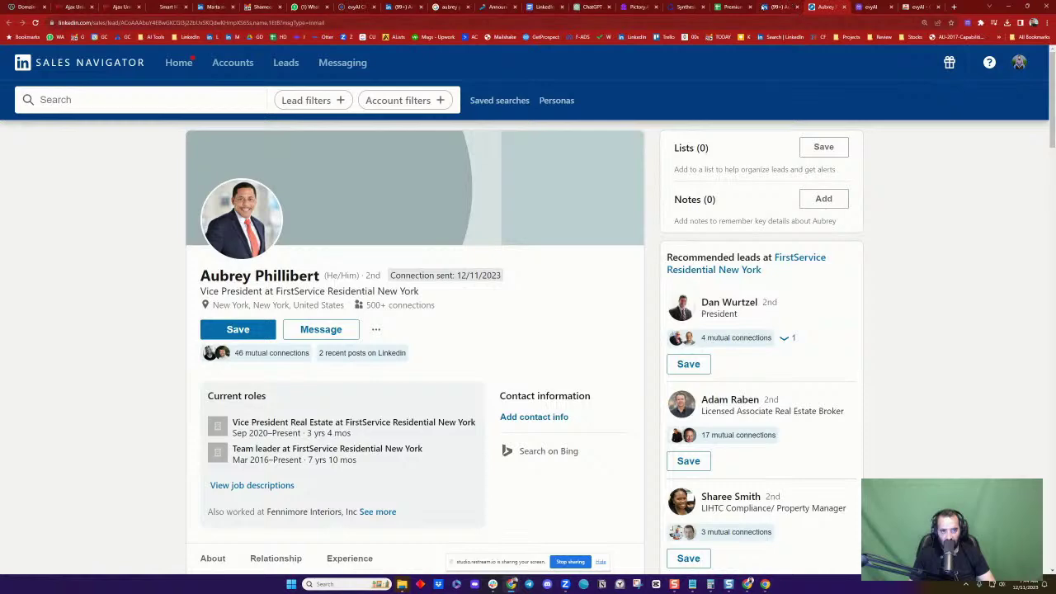
left_click(592, 6)
Select the first post idea, Sustainable Real Estate Practices, and log in to the evyAI web app
scroll(577, 272, "down", 5)
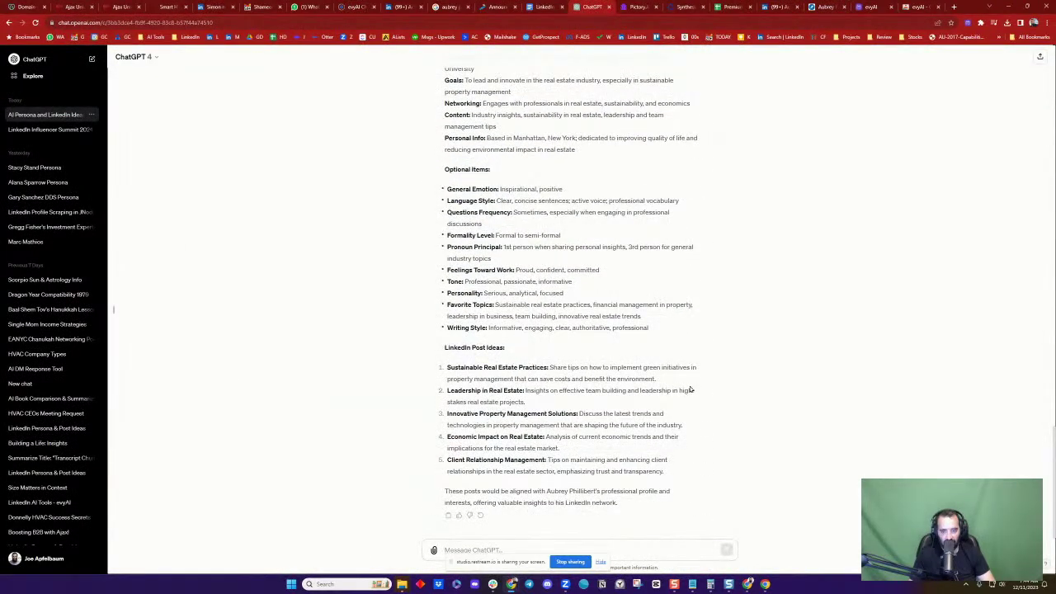
left_click_drag(447, 366, 673, 380)
key("ctrl+c")
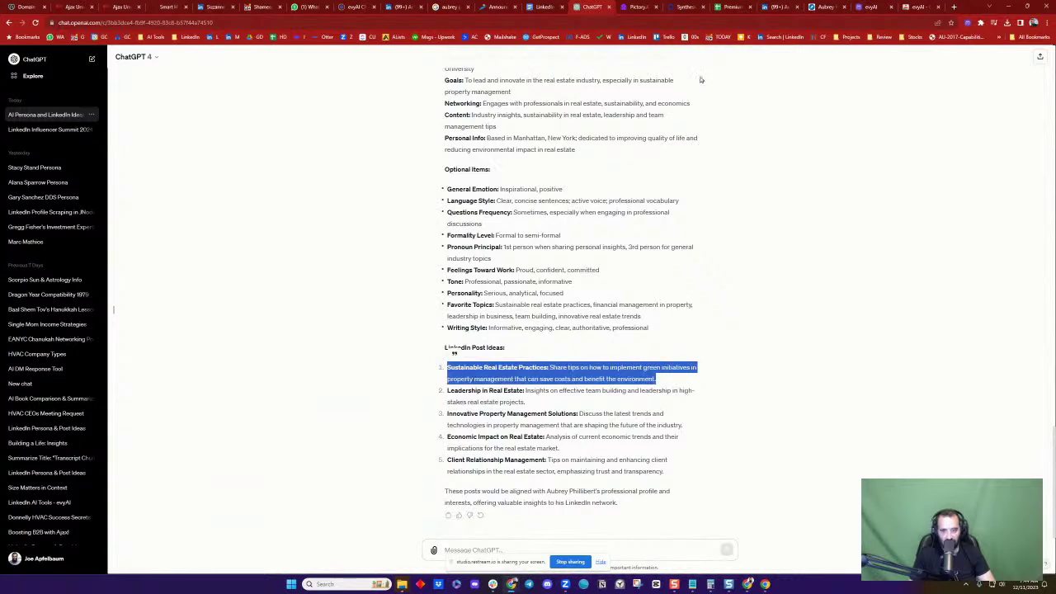
left_click(868, 7)
left_click(794, 82)
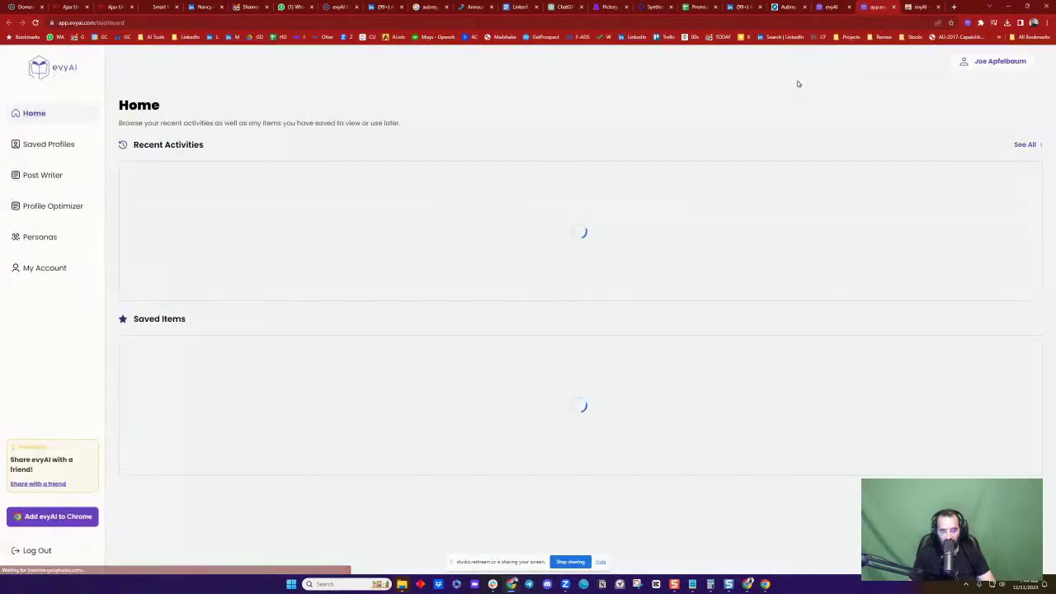
Generate a Post Writer post from the Sustainable Real Estate Practices idea using GPT 4
left_click(53, 175)
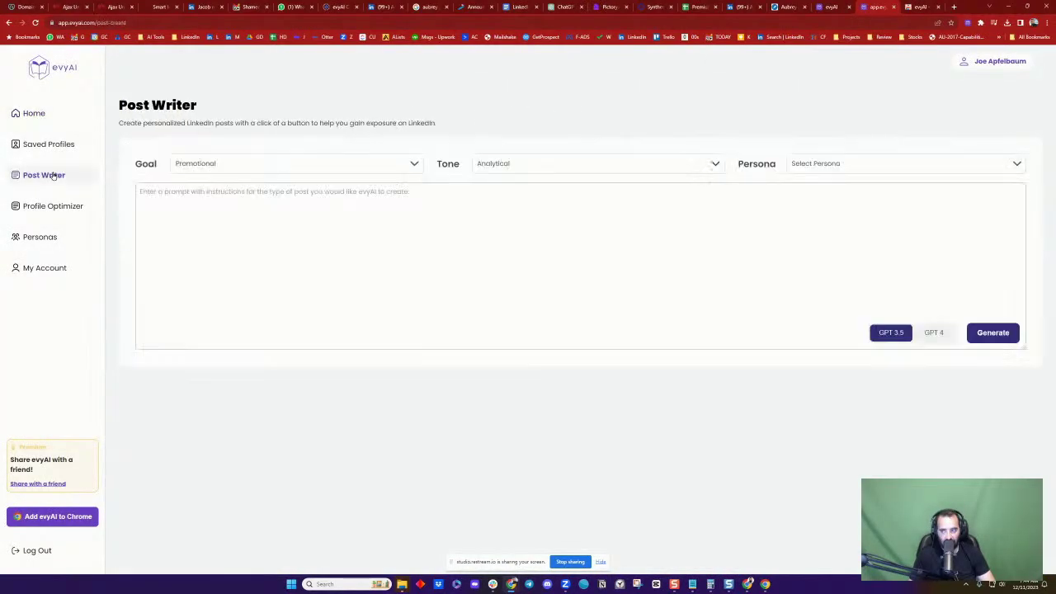
left_click(463, 237)
key("ctrl+v")
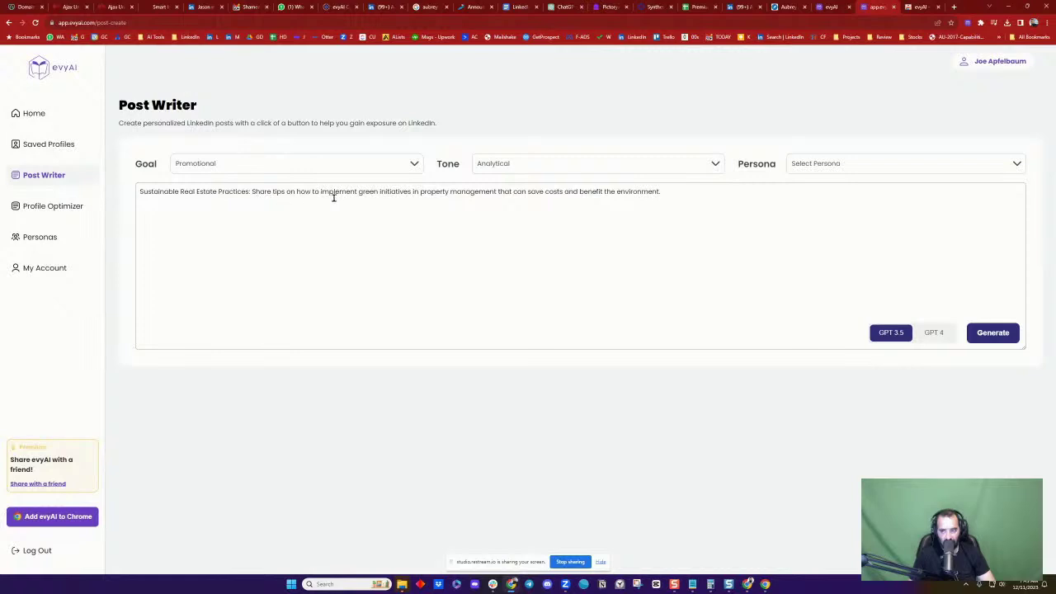
left_click(933, 334)
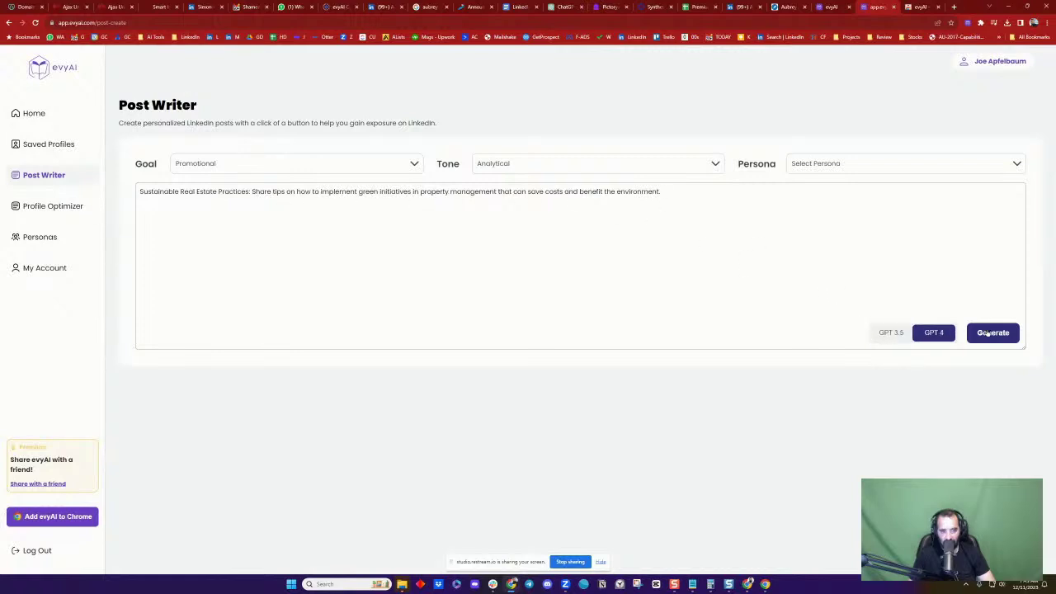
left_click(989, 333)
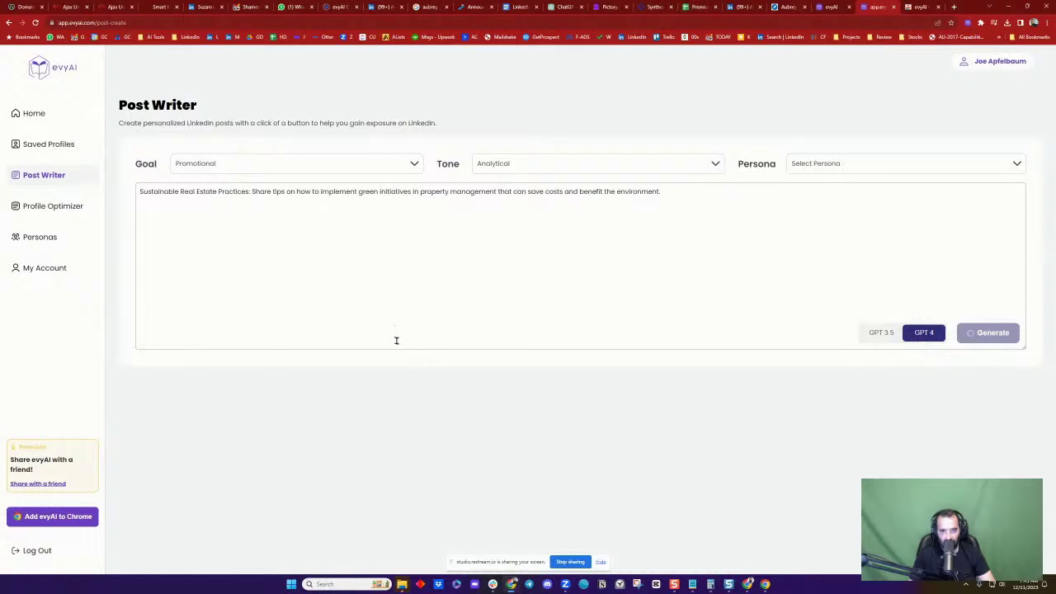
left_click(742, 7)
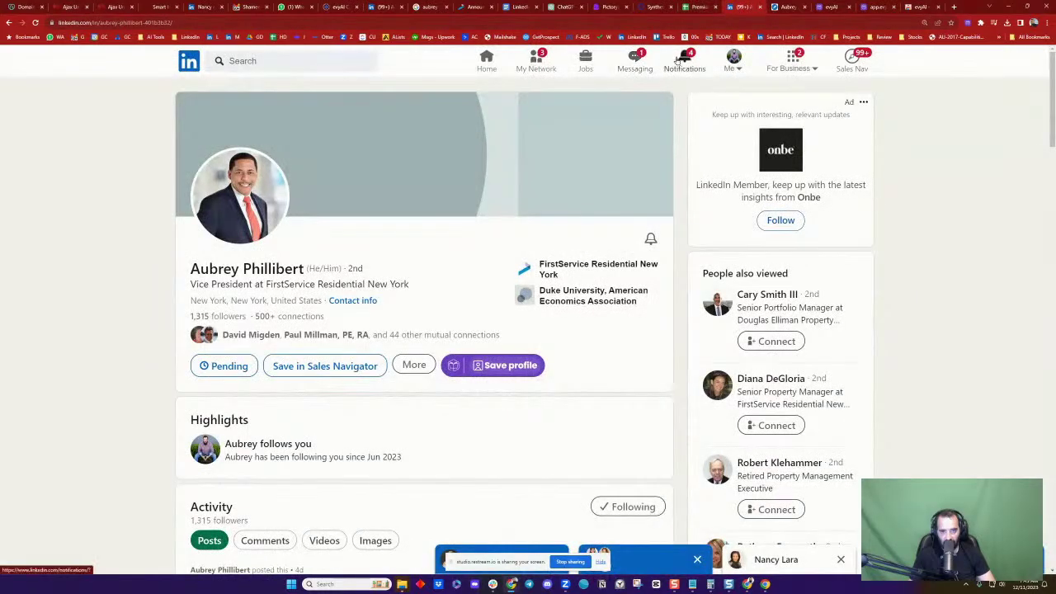
Go to your profile's posts and open the comments on the LinkedIn Lesson post
left_click(732, 61)
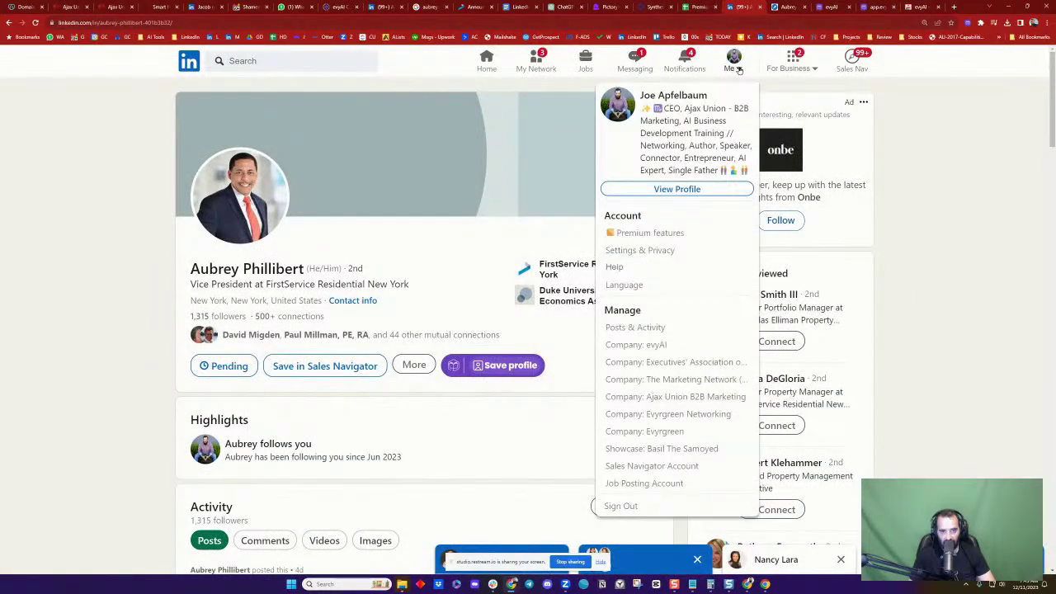
left_click(679, 189)
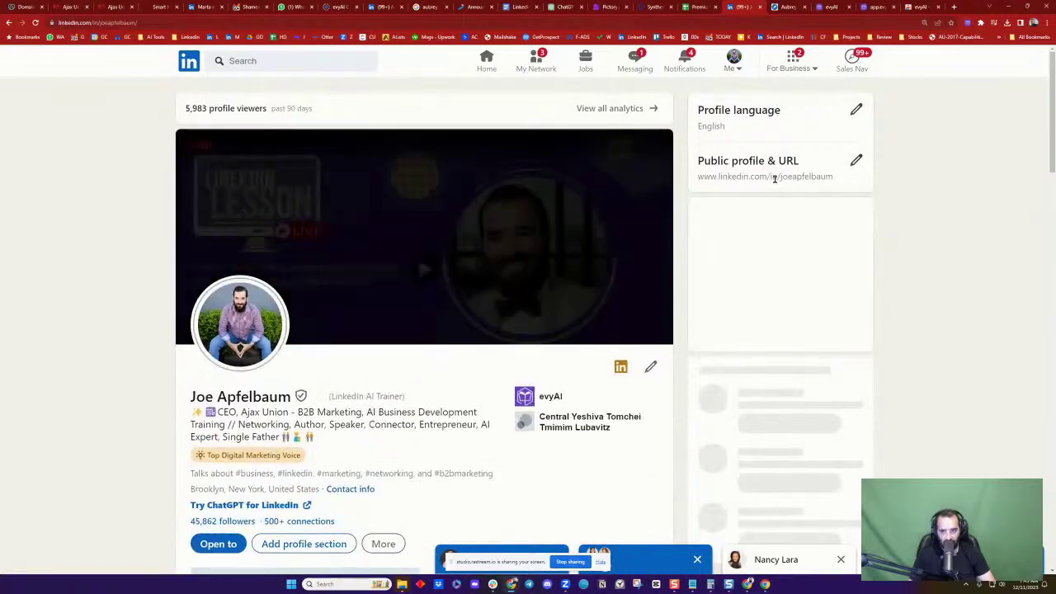
scroll(609, 352, "down", 2)
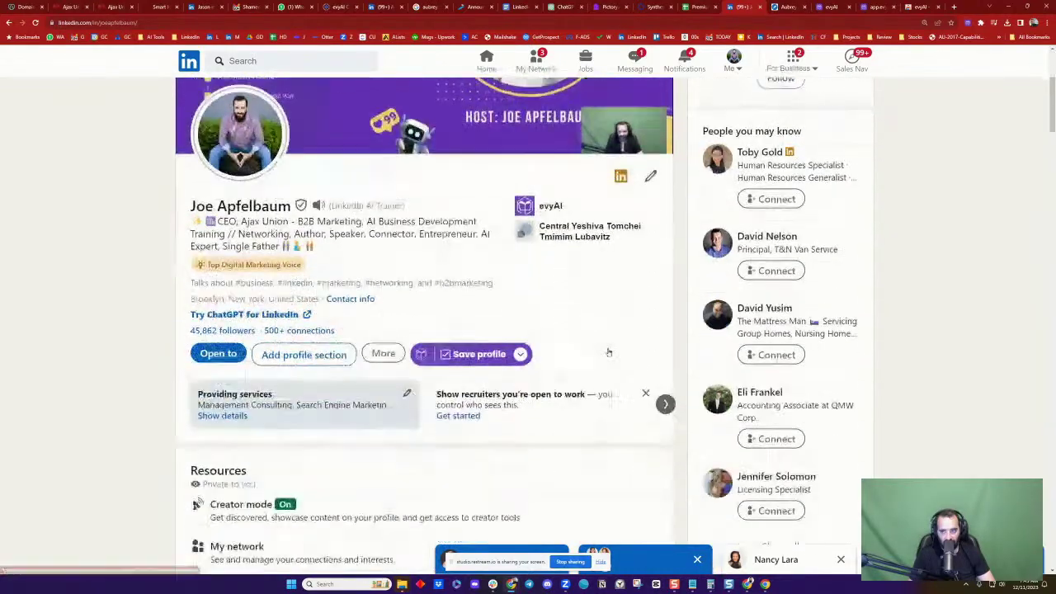
scroll(608, 352, "down", 6)
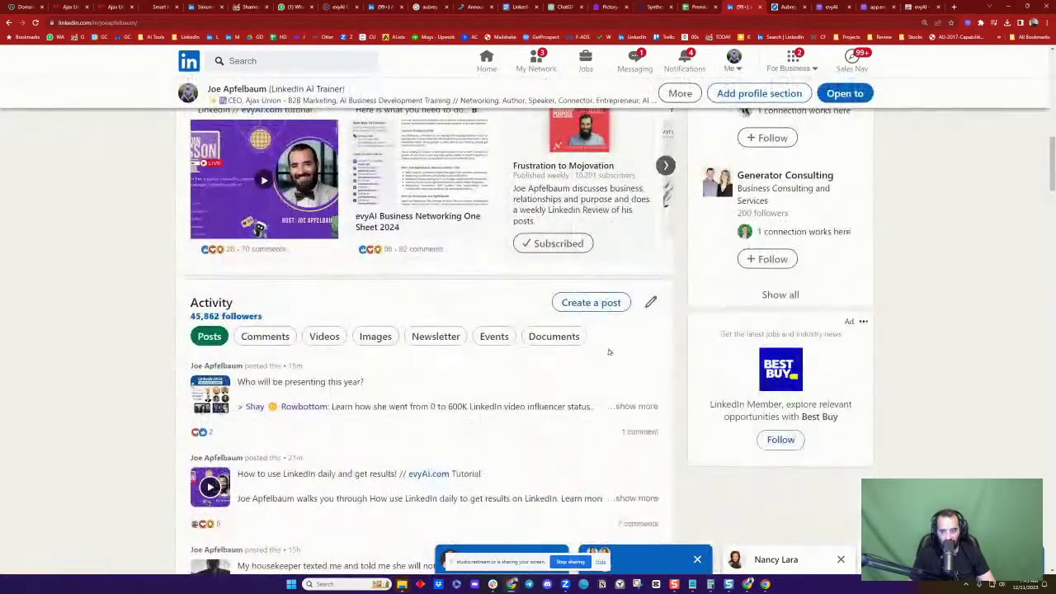
scroll(608, 352, "down", 4)
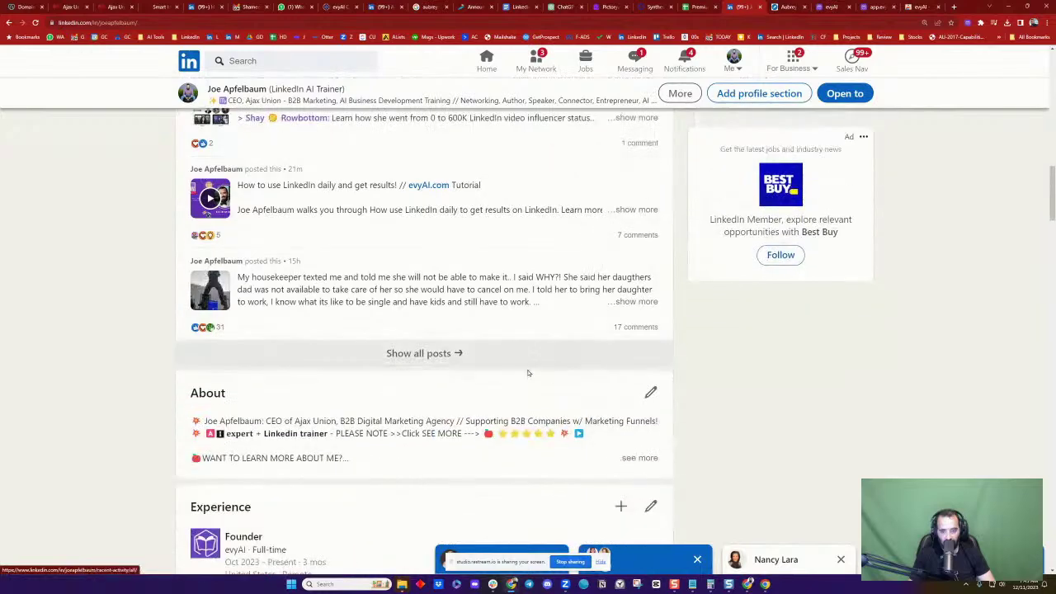
left_click(529, 362)
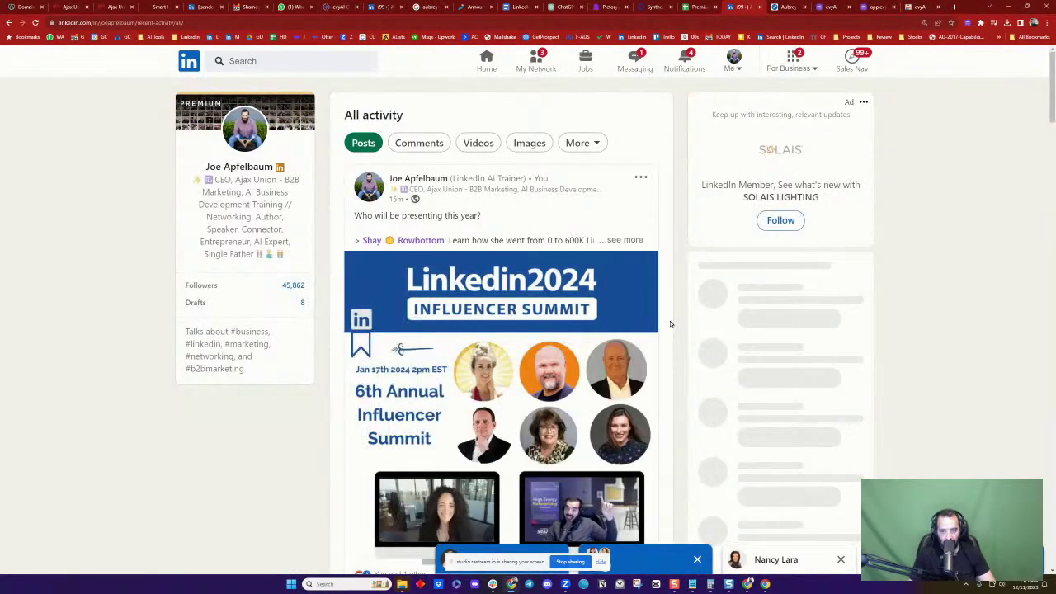
scroll(524, 321, "down", 3)
scroll(523, 321, "down", 4)
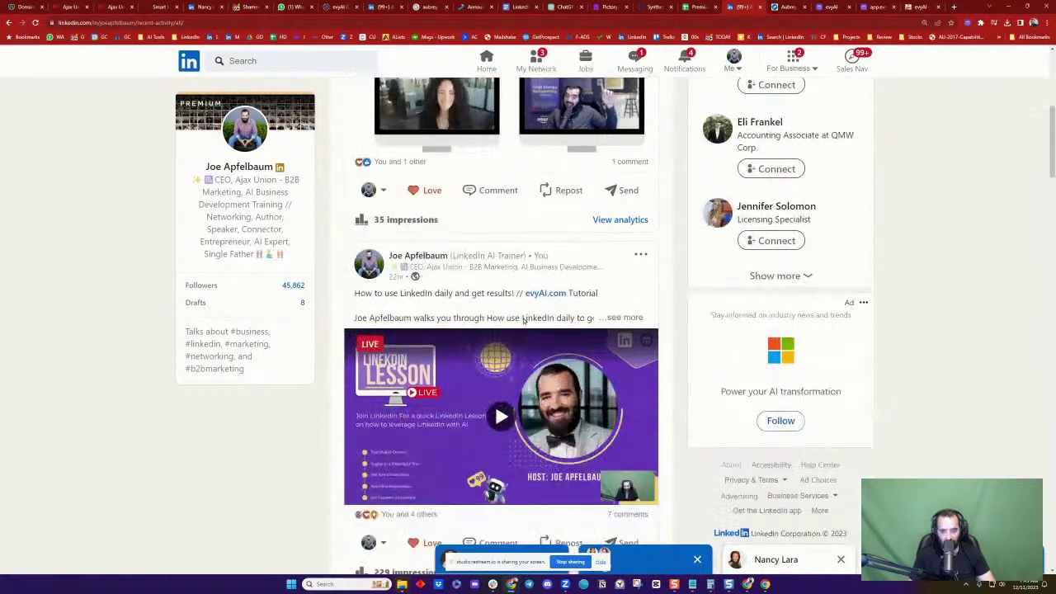
scroll(523, 321, "down", 1)
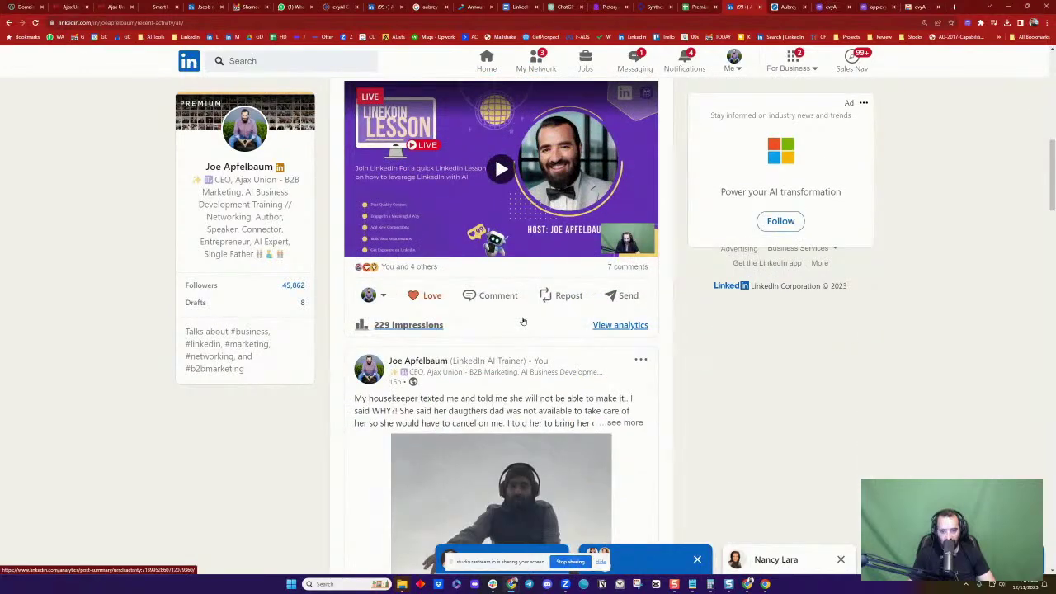
left_click(626, 266)
Sort the comments by Most recent and like the newest "yes!" comment
scroll(489, 366, "down", 1)
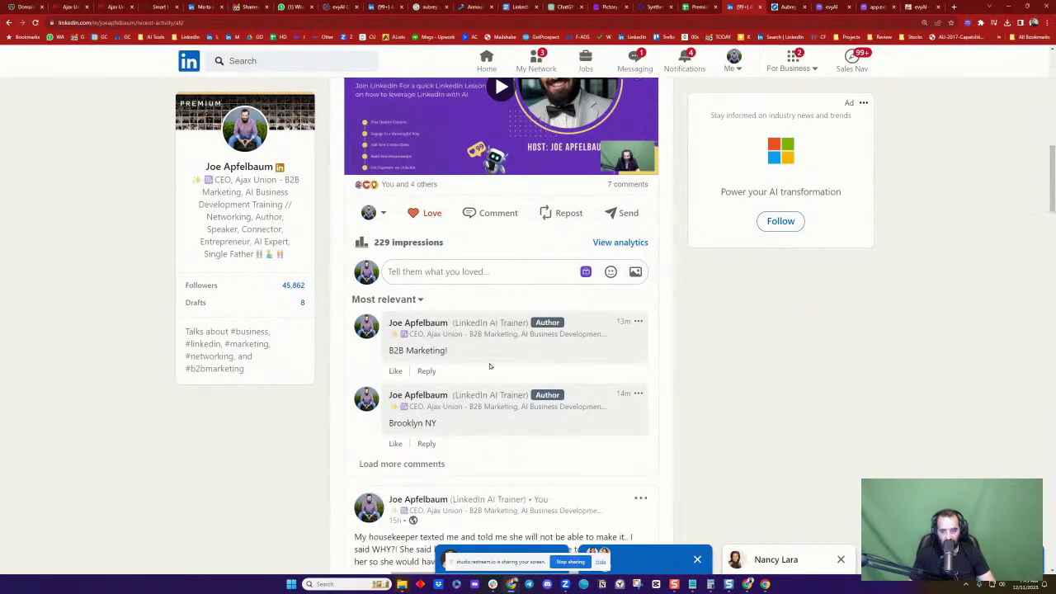
left_click(394, 302)
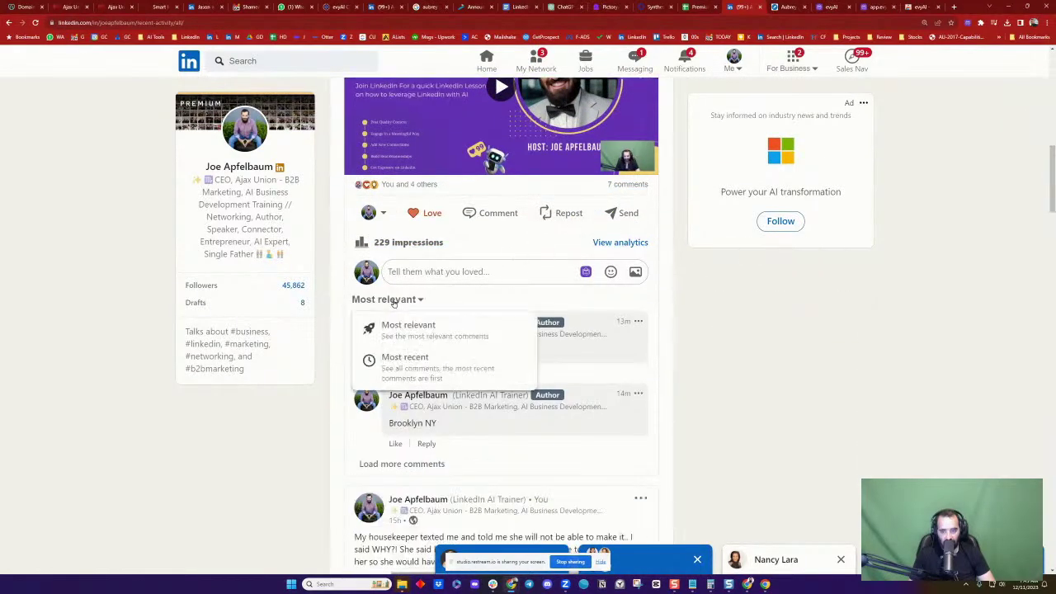
left_click(394, 360)
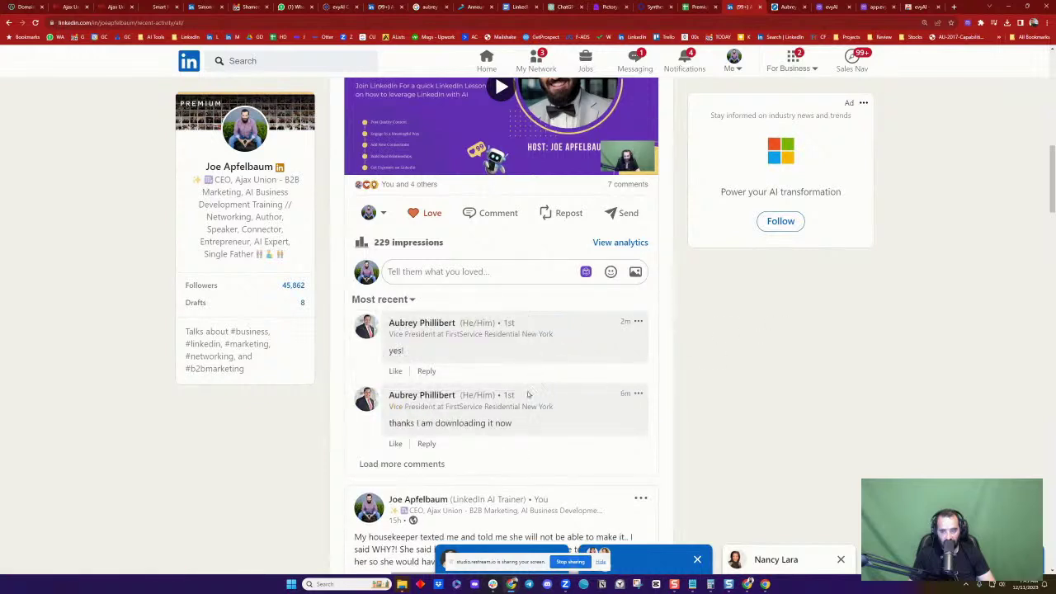
left_click(396, 371)
Load more comments and open the insurance-agent commenter's profile in a new tab
left_click(402, 464)
scroll(551, 396, "down", 3)
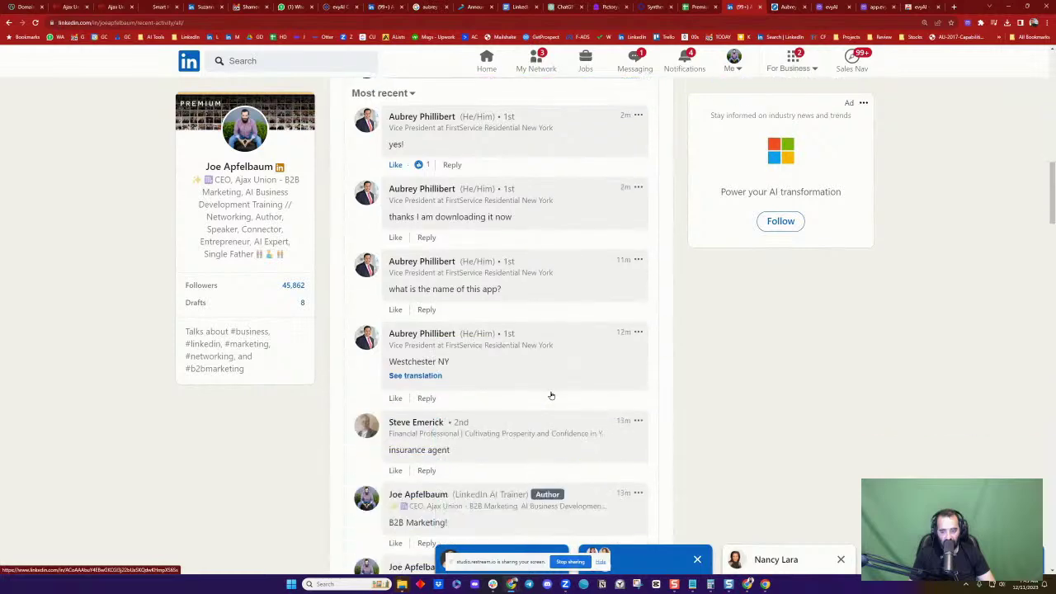
scroll(552, 396, "down", 2)
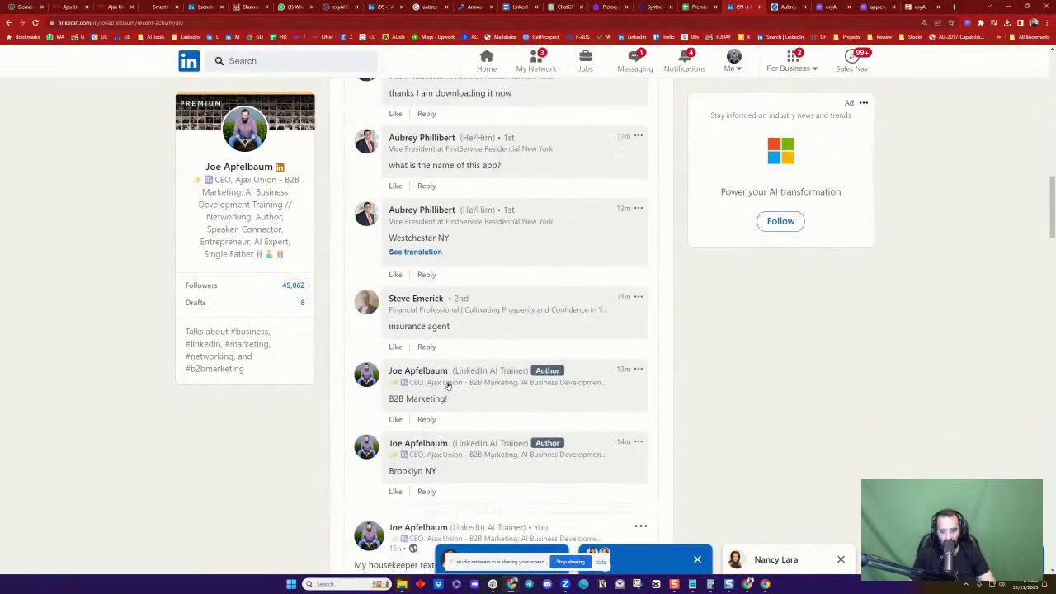
middle_click(412, 302)
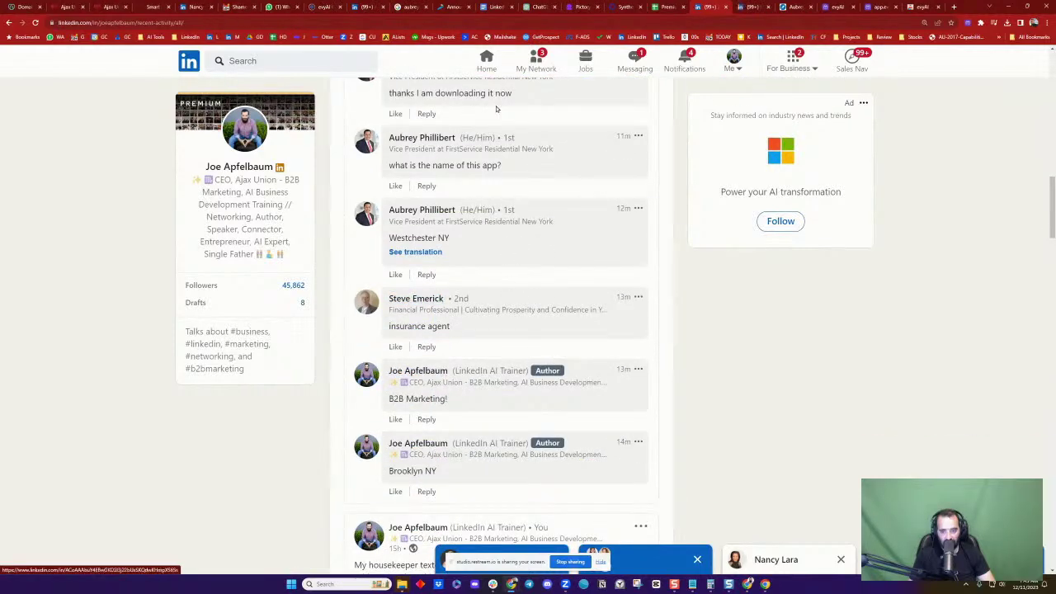
left_click(749, 6)
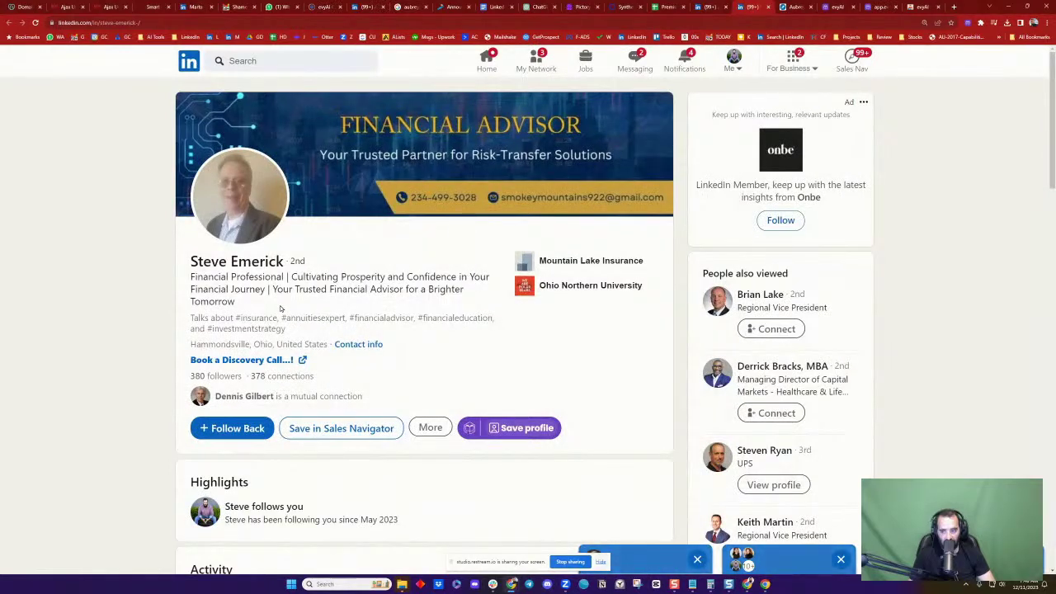
Run evyAI's Summarize Profile on the financial advisor's profile, then view the evyAI Post Writer
scroll(487, 310, "down", 3)
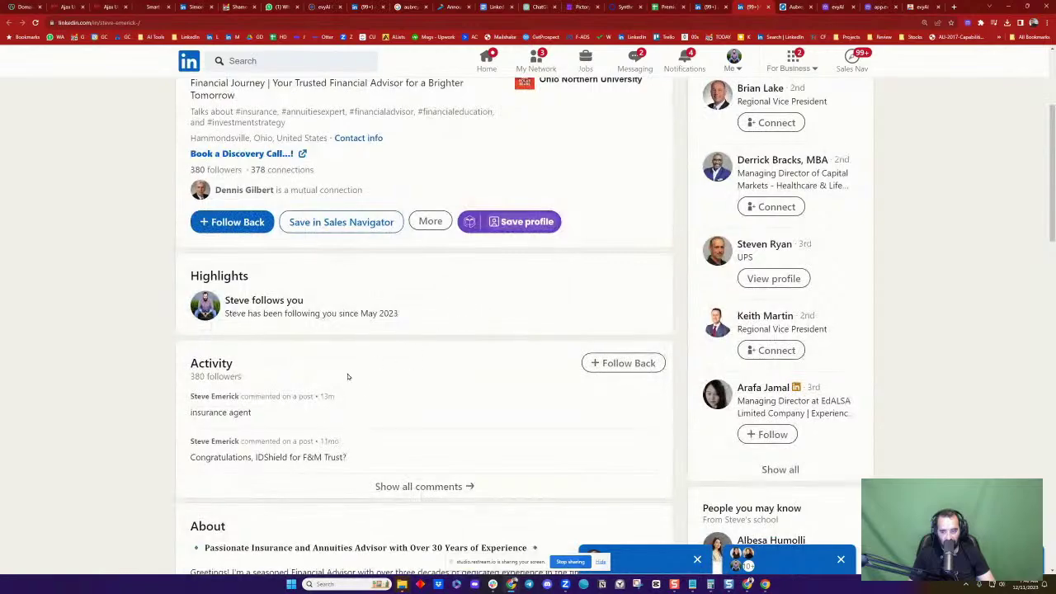
scroll(564, 344, "down", 3)
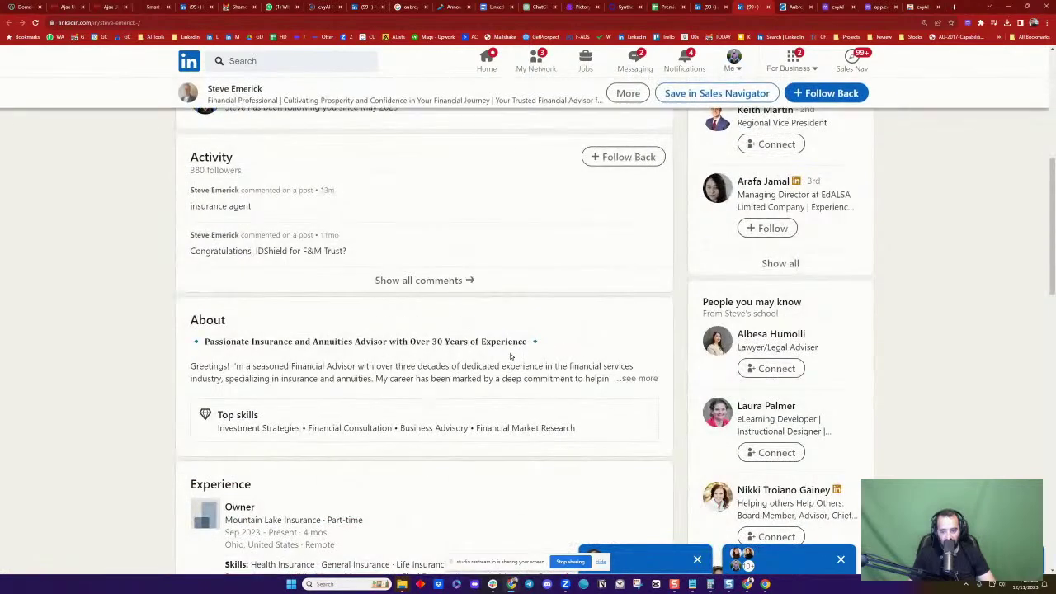
scroll(200, 322, "down", 2)
scroll(519, 311, "up", 6)
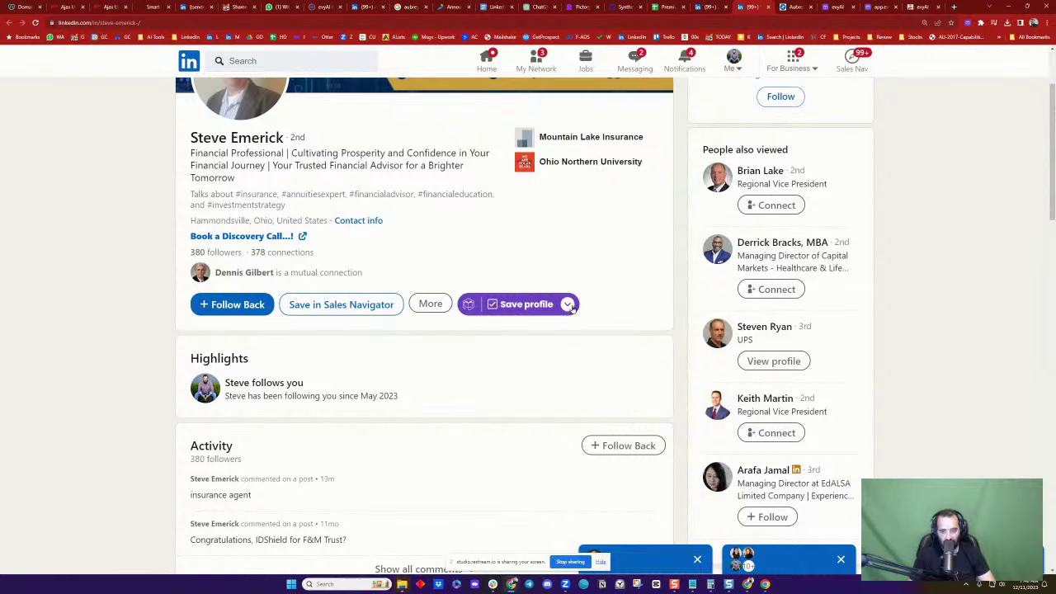
left_click(569, 304)
left_click(519, 377)
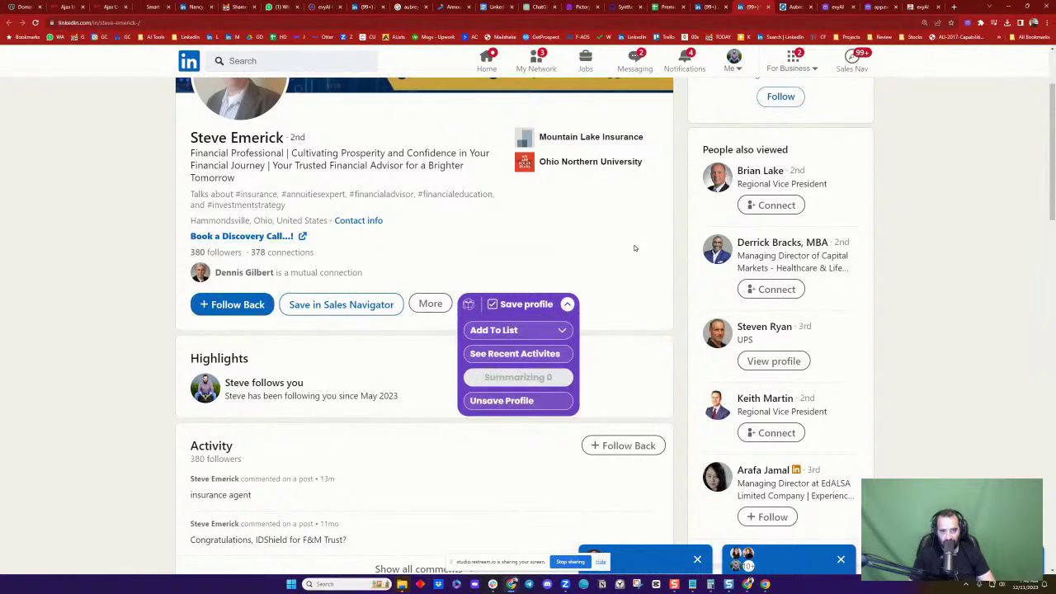
left_click(875, 7)
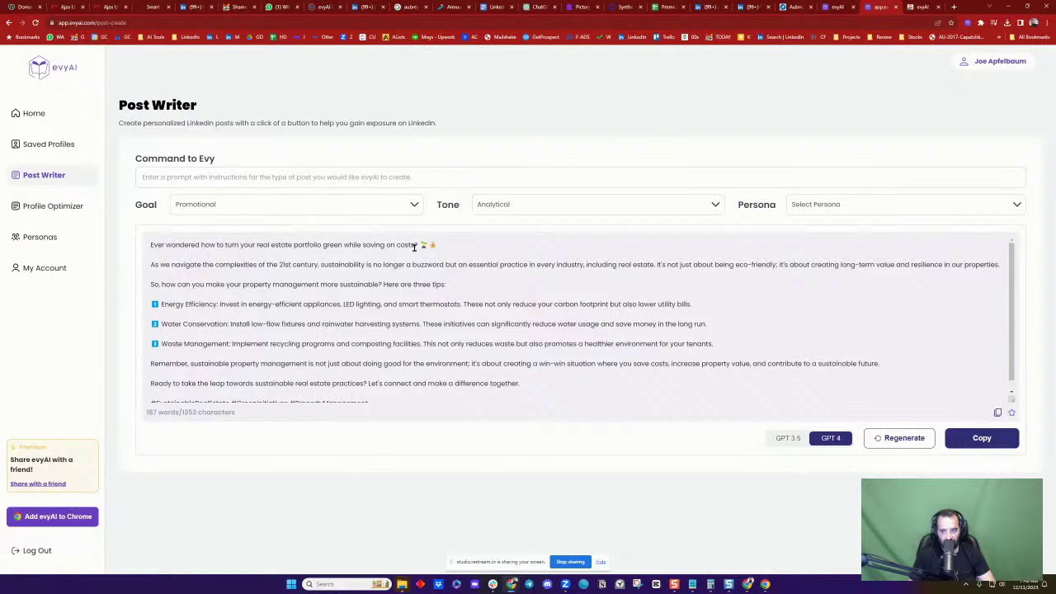
Review the generated green real-estate post and the advisor's profile summary, then return to the lesson comments
scroll(314, 281, "down", 1)
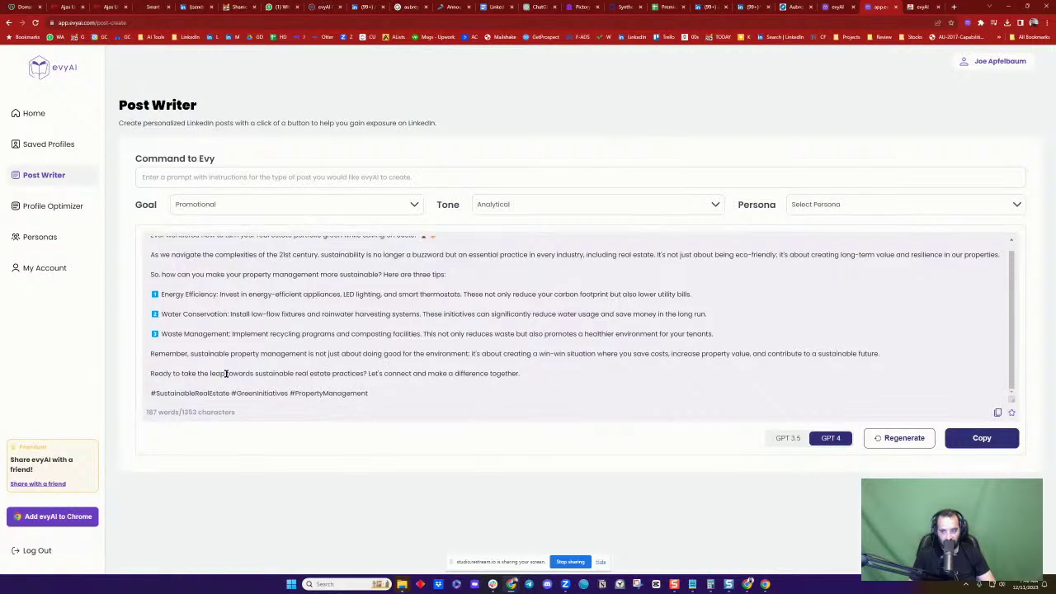
scroll(363, 325, "up", 1)
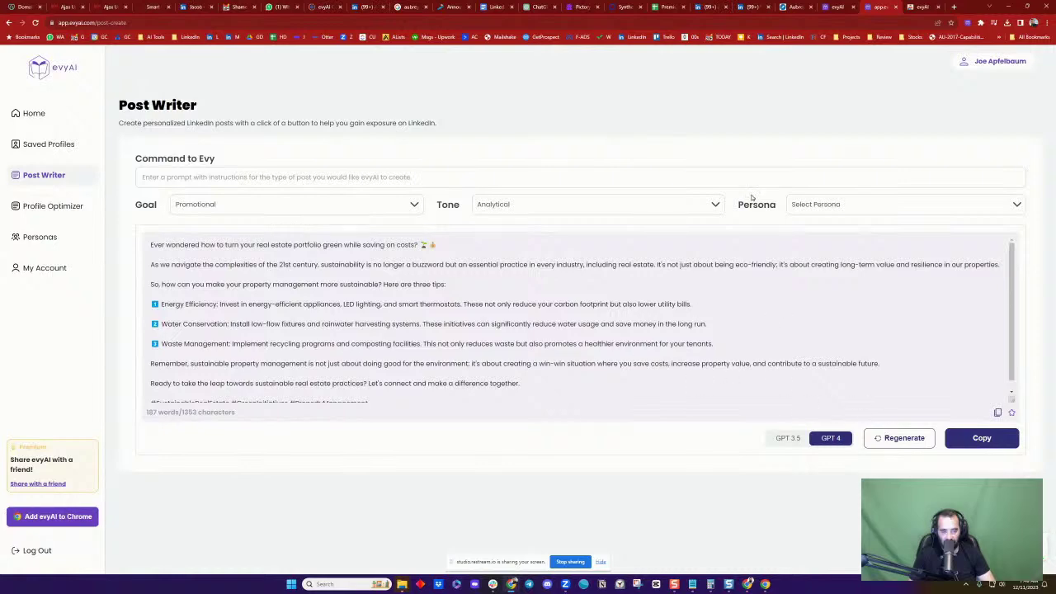
left_click(752, 7)
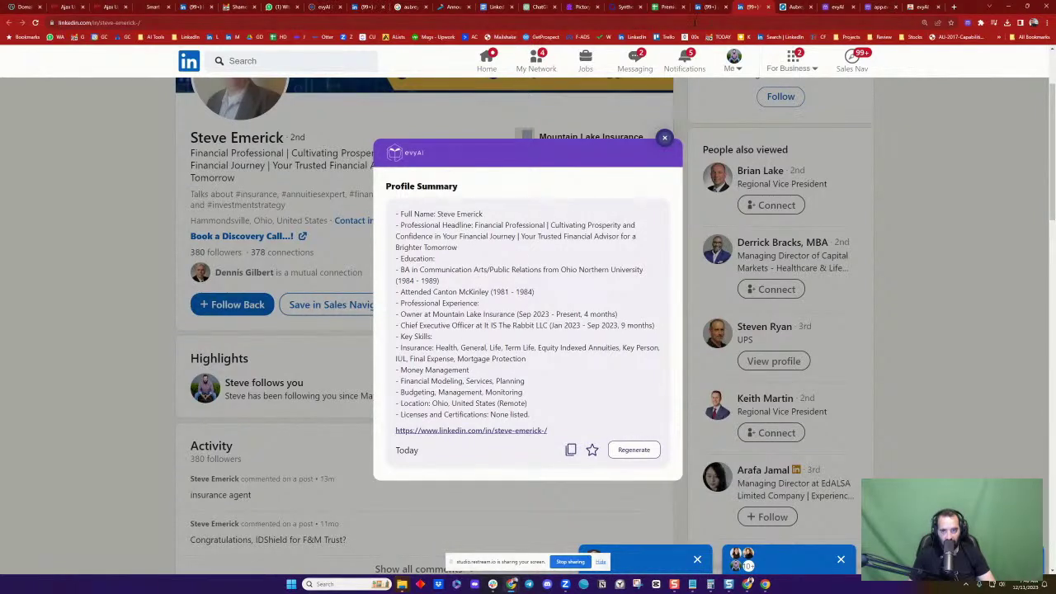
left_click(714, 8)
Comment the generated real-estate post on the lesson, trimming its closing paragraphs and hashtags to fit
scroll(471, 272, "up", 2)
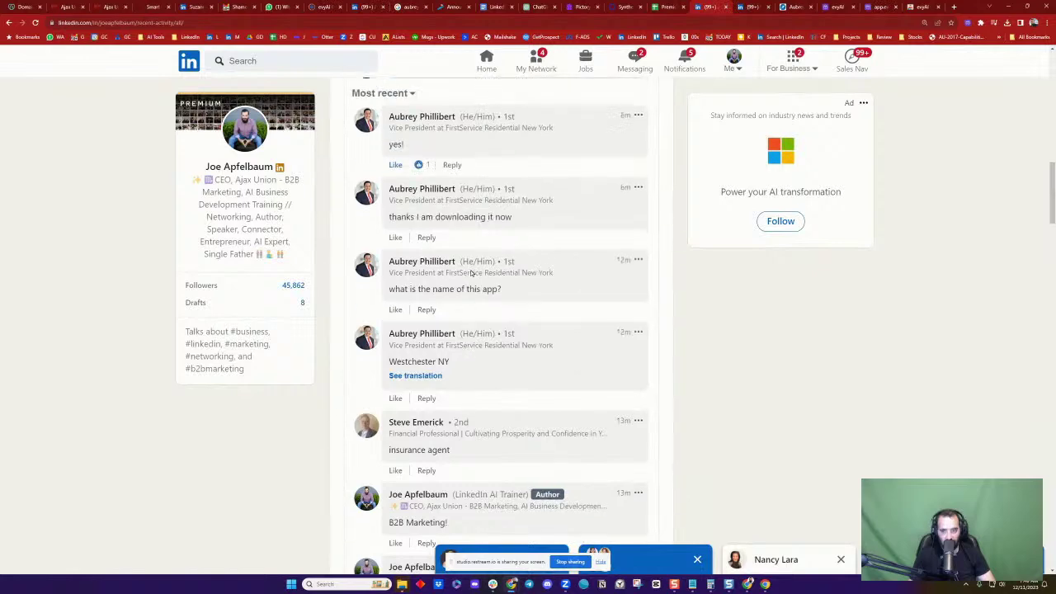
scroll(458, 239, "up", 1)
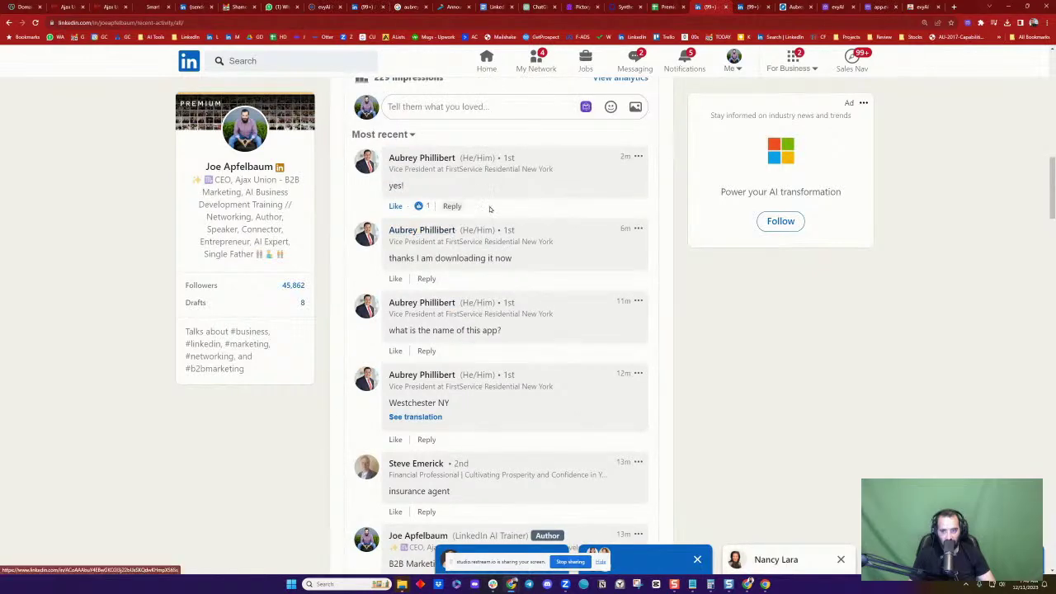
scroll(487, 182, "up", 1)
left_click(483, 146)
key("ctrl+v")
scroll(547, 309, "down", 5)
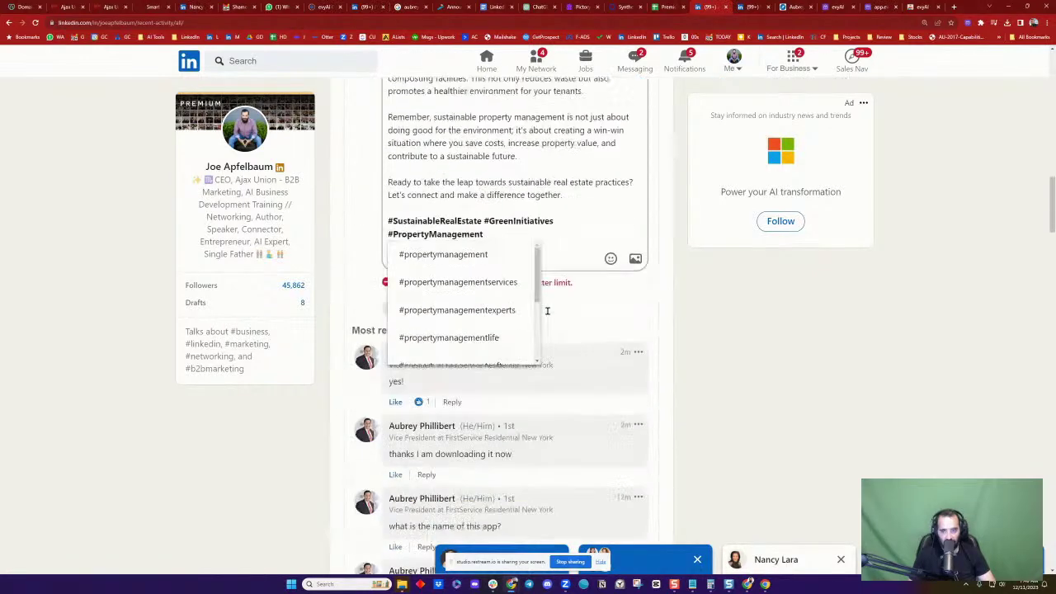
left_click(574, 209)
scroll(536, 247, "up", 2)
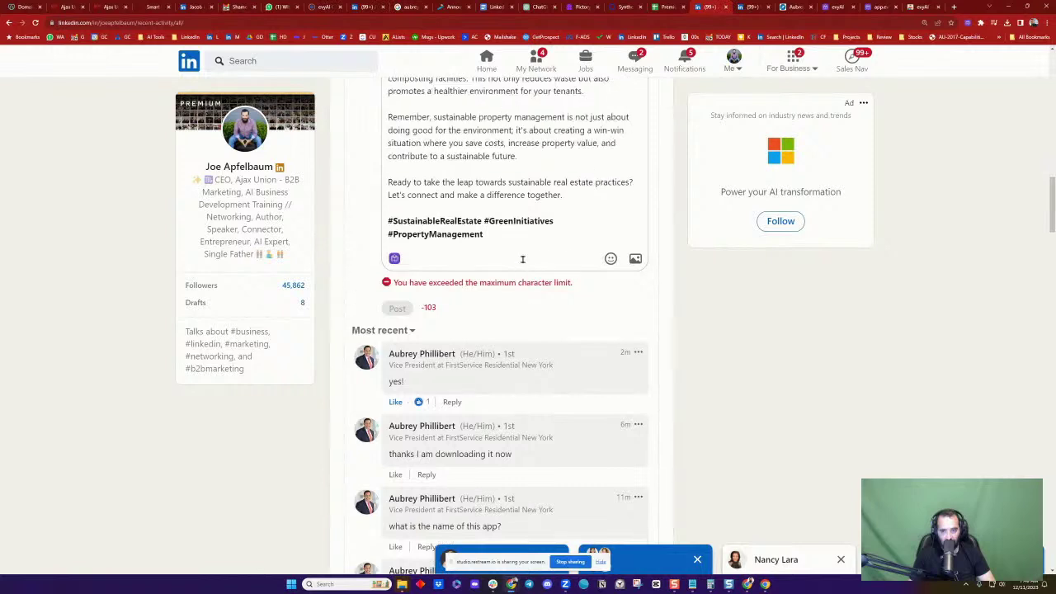
scroll(487, 277, "up", 1)
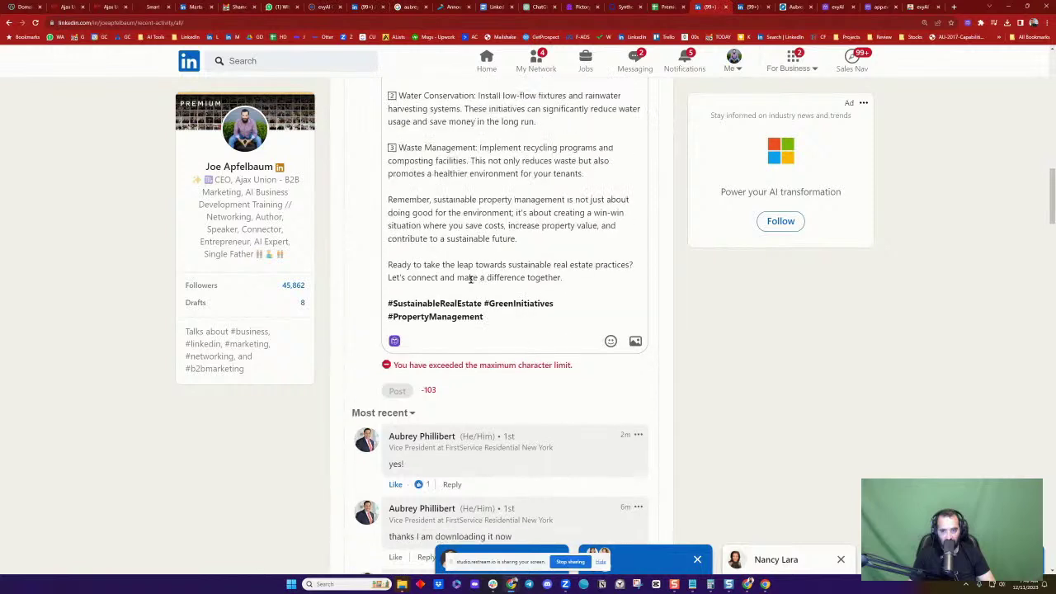
left_click(389, 202)
left_click_drag(389, 199, 558, 342)
key("ctrl+c")
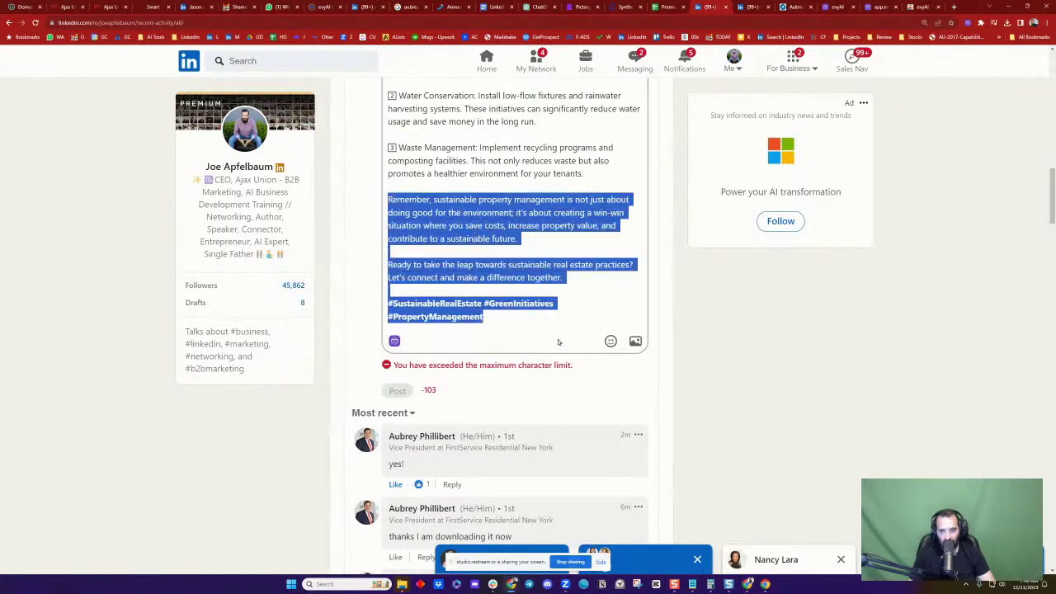
key("BackSpace")
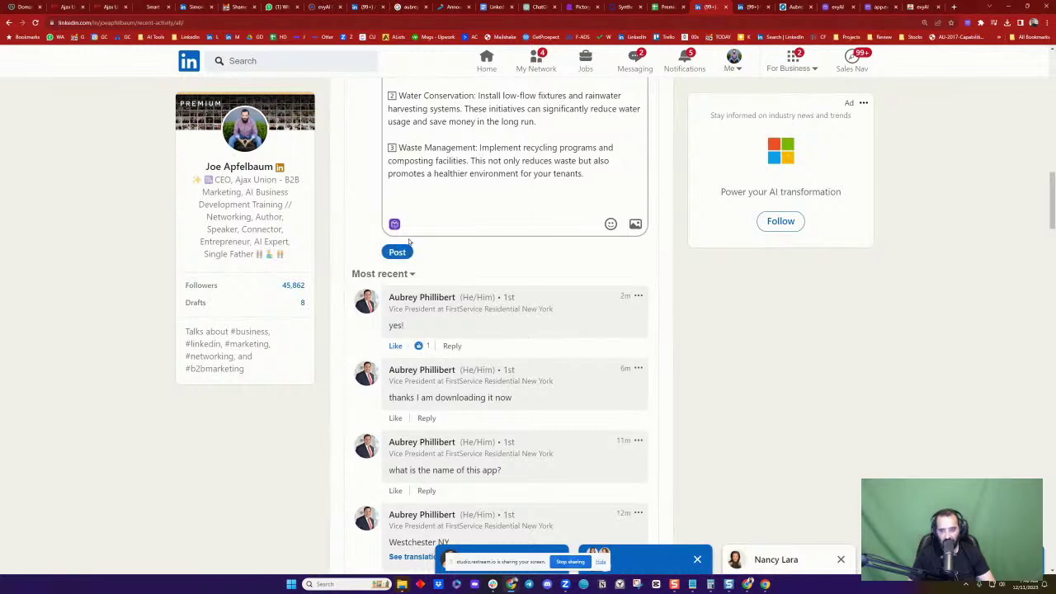
left_click(398, 253)
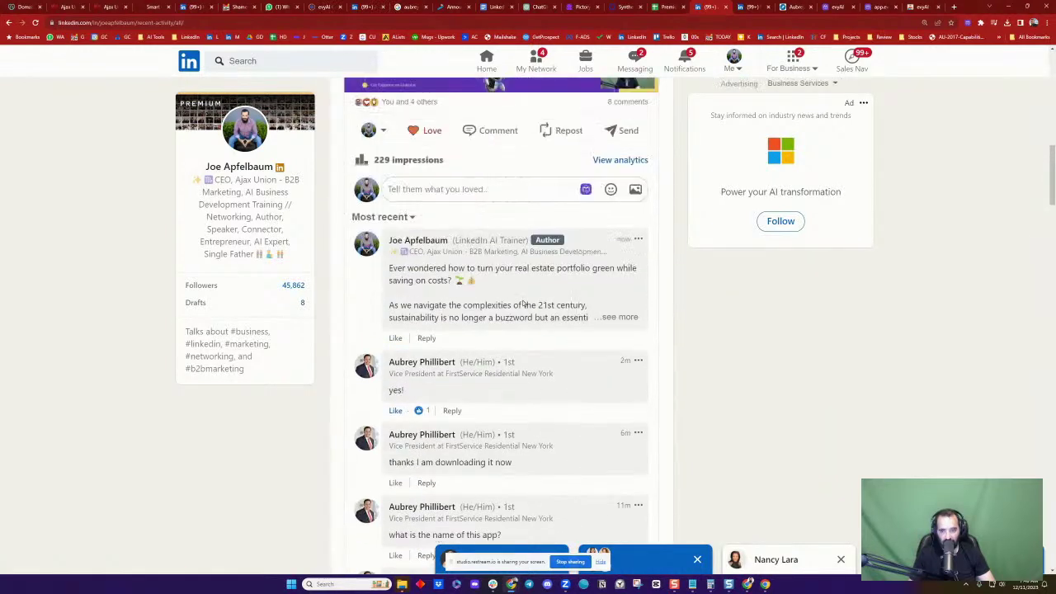
Post the removed closing paragraphs and hashtags as a reply under the new comment
left_click(426, 338)
key("ctrl+v")
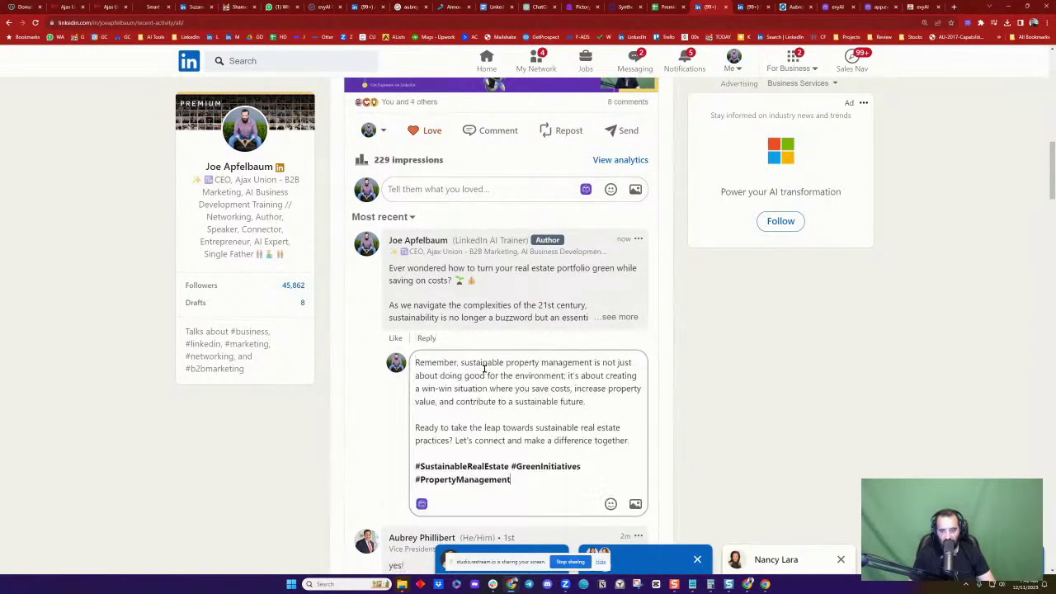
left_click(522, 424)
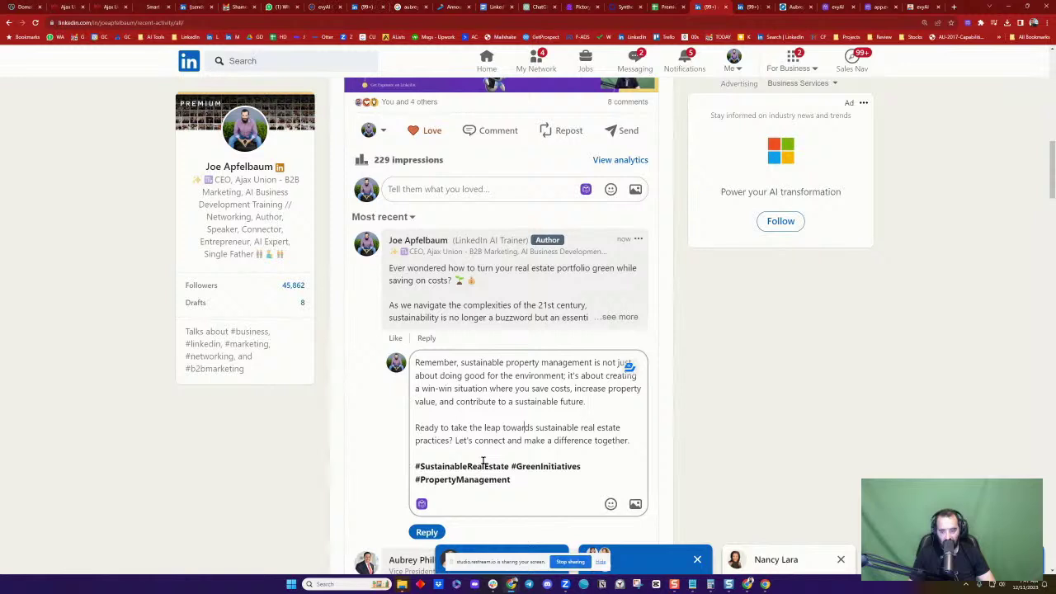
left_click(428, 530)
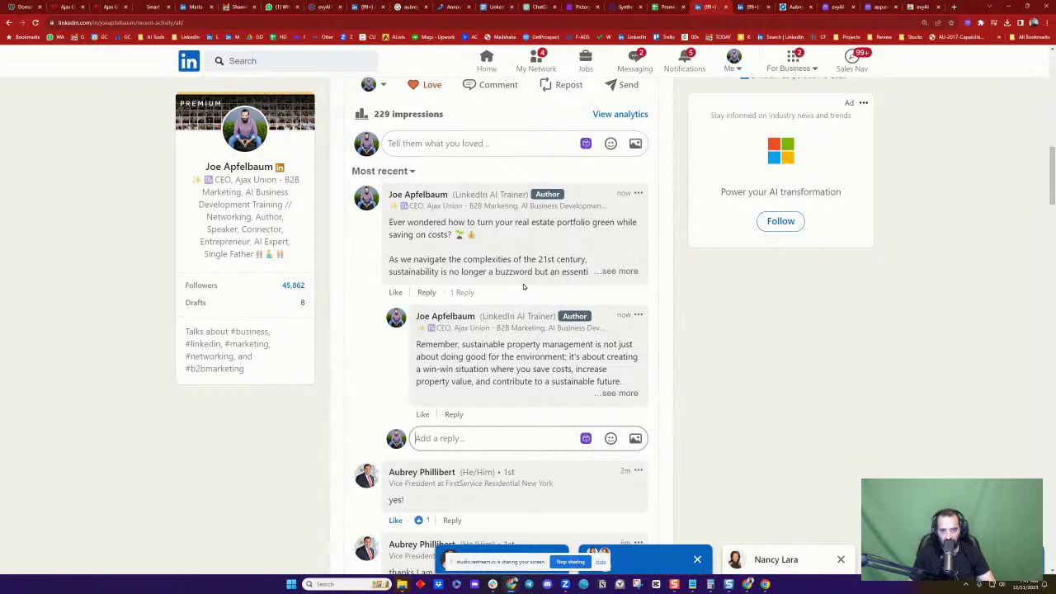
scroll(499, 288, "up", 2)
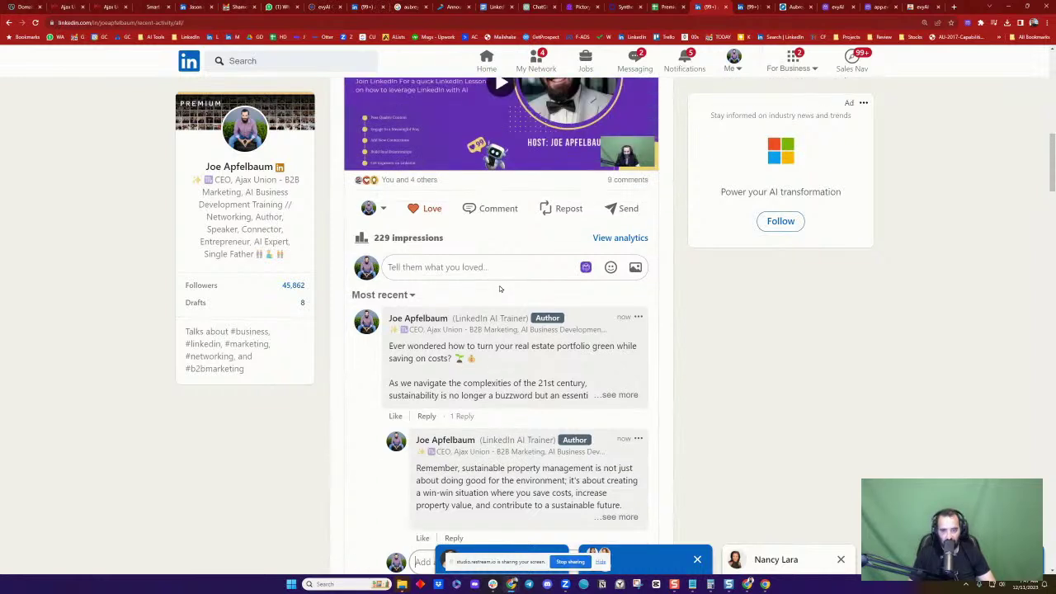
scroll(499, 288, "up", 3)
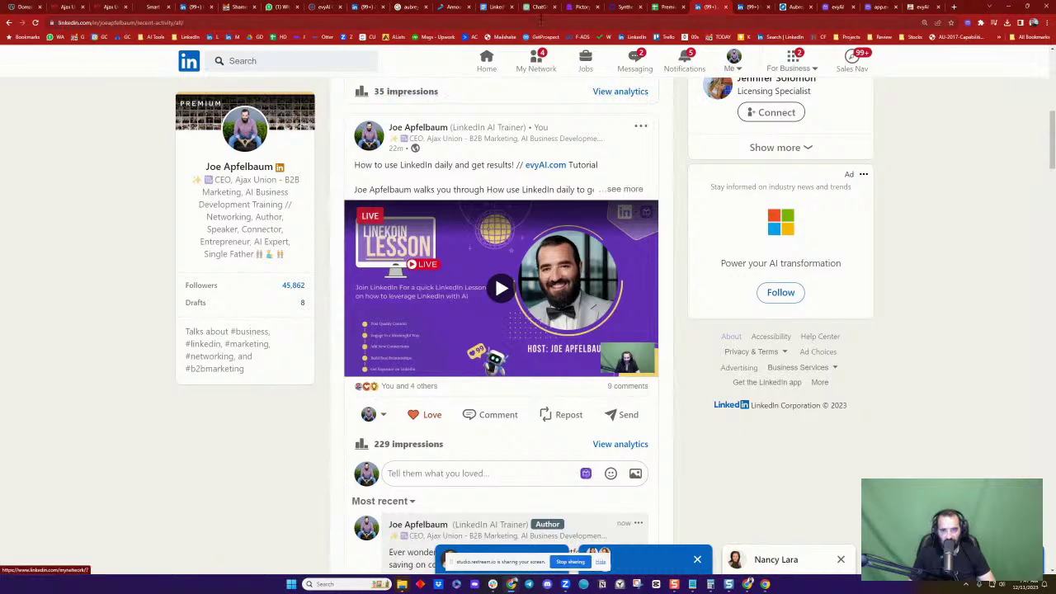
scroll(544, 211, "down", 2)
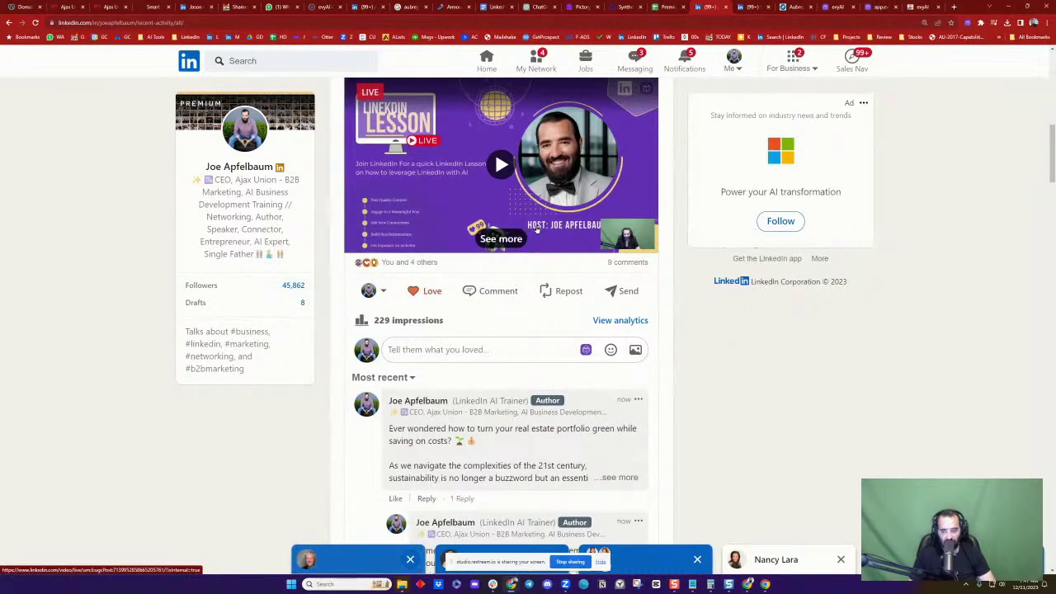
scroll(535, 233, "down", 3)
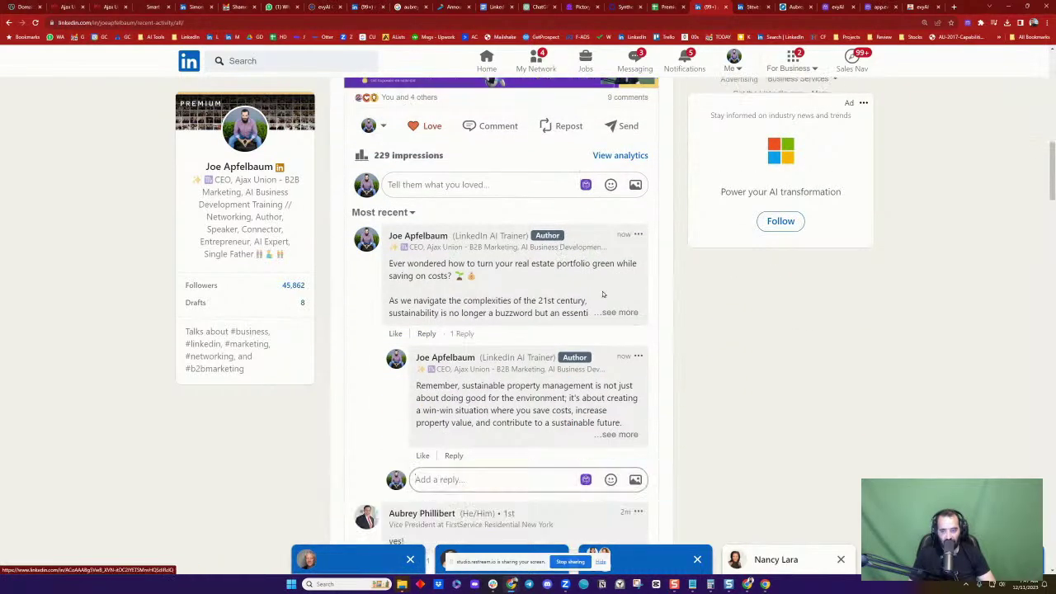
scroll(656, 299, "up", 5)
scroll(656, 300, "up", 1)
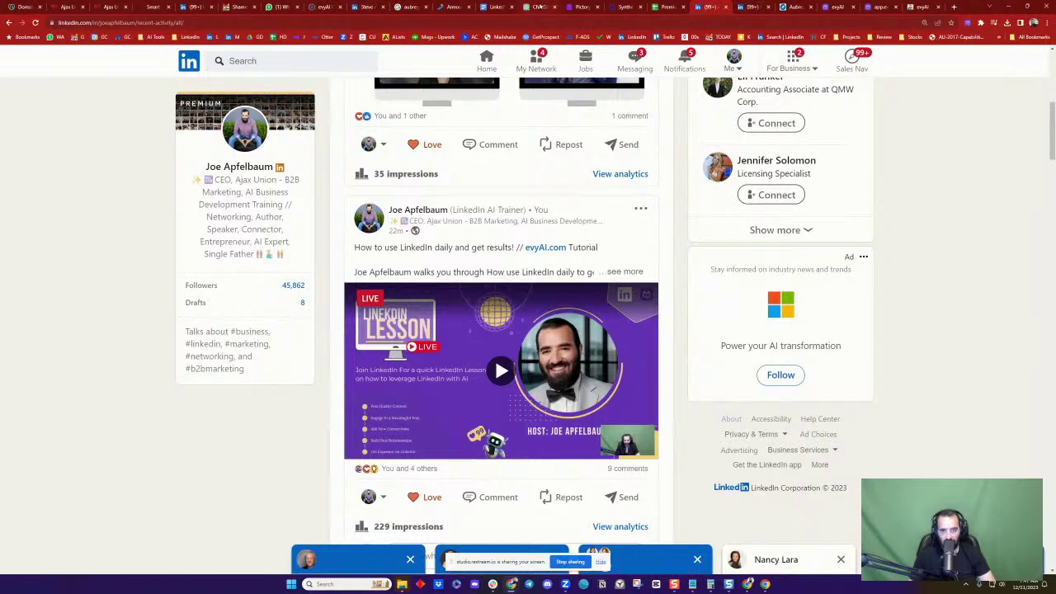
scroll(558, 242, "down", 2)
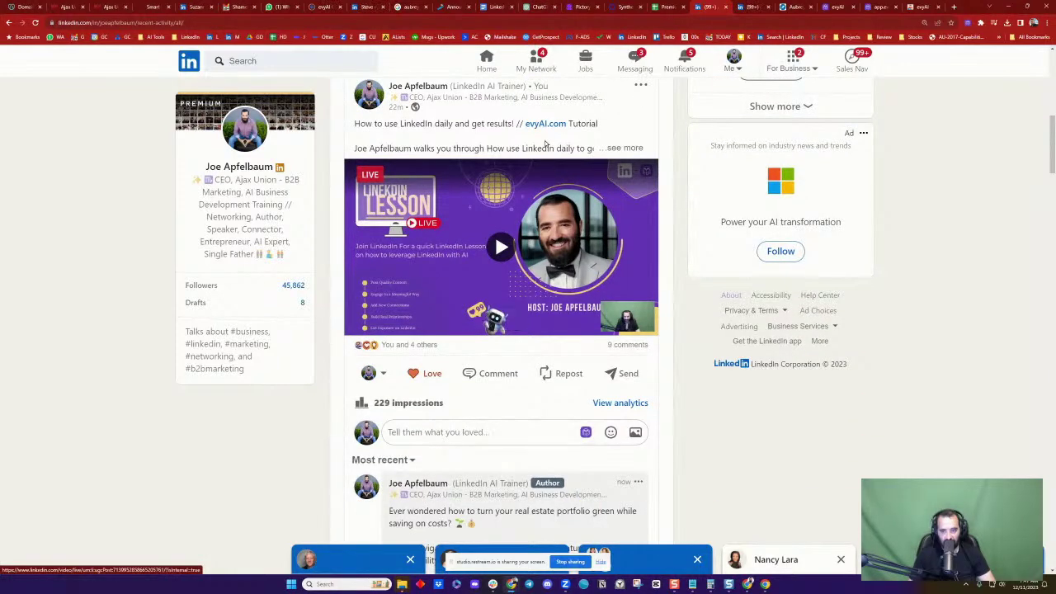
In the ChatGPT chat, select the LinkedIn Post Ideas heading and its five numbered ideas
left_click(536, 7)
left_click(594, 248)
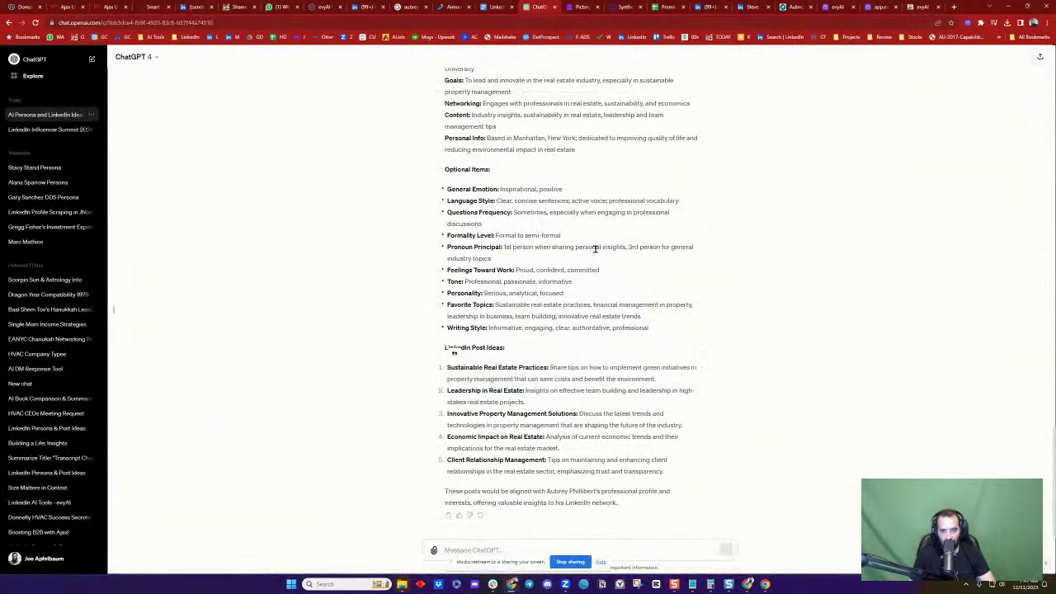
left_click_drag(442, 350, 673, 474)
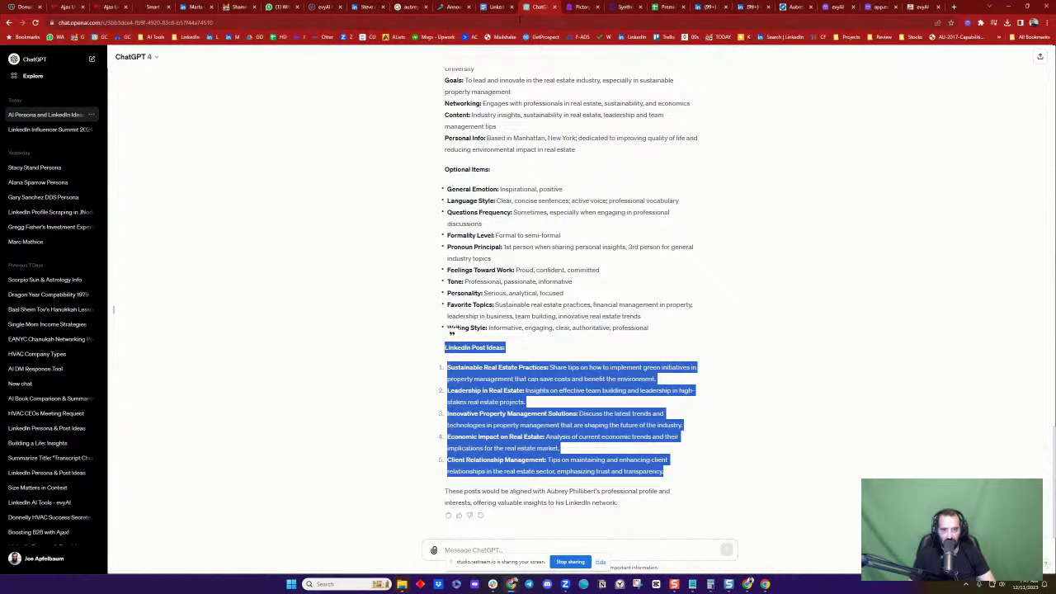
left_click(708, 8)
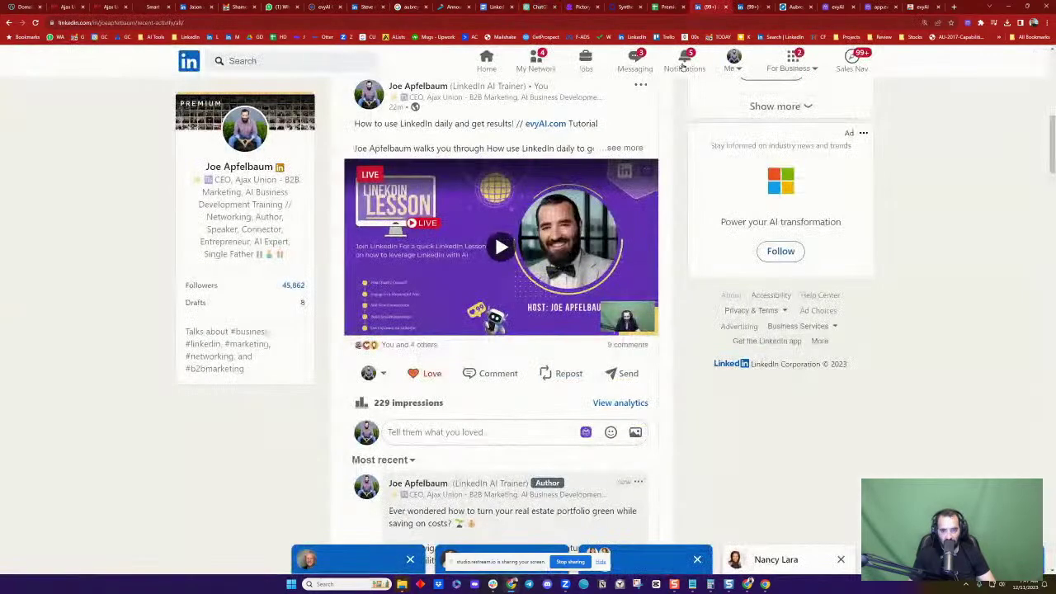
left_click(453, 438)
key("ctrl+v")
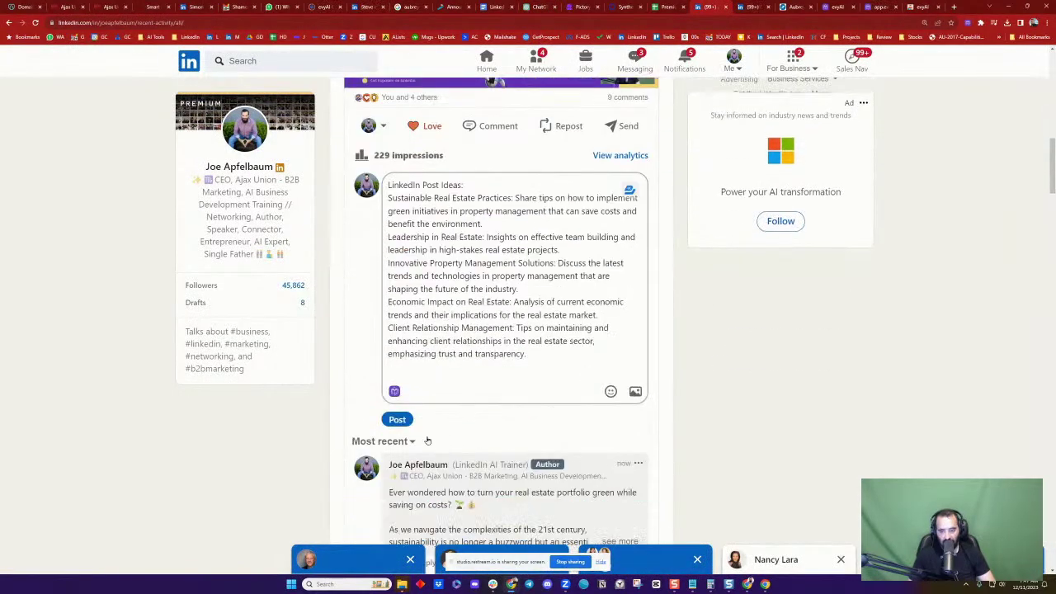
left_click(397, 418)
scroll(561, 355, "down", 5)
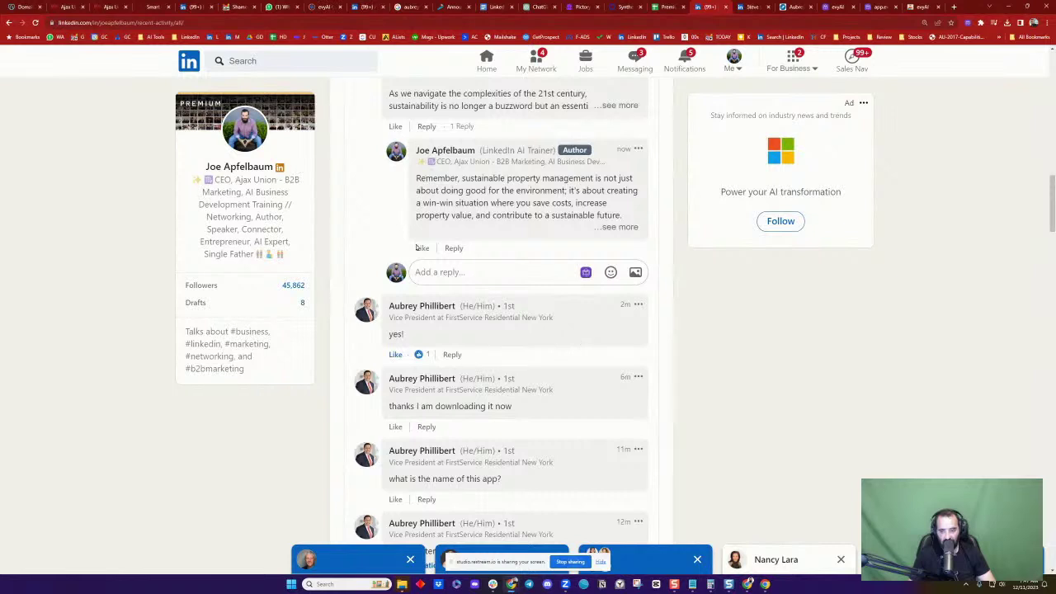
scroll(536, 272, "up", 3)
scroll(523, 223, "up", 3)
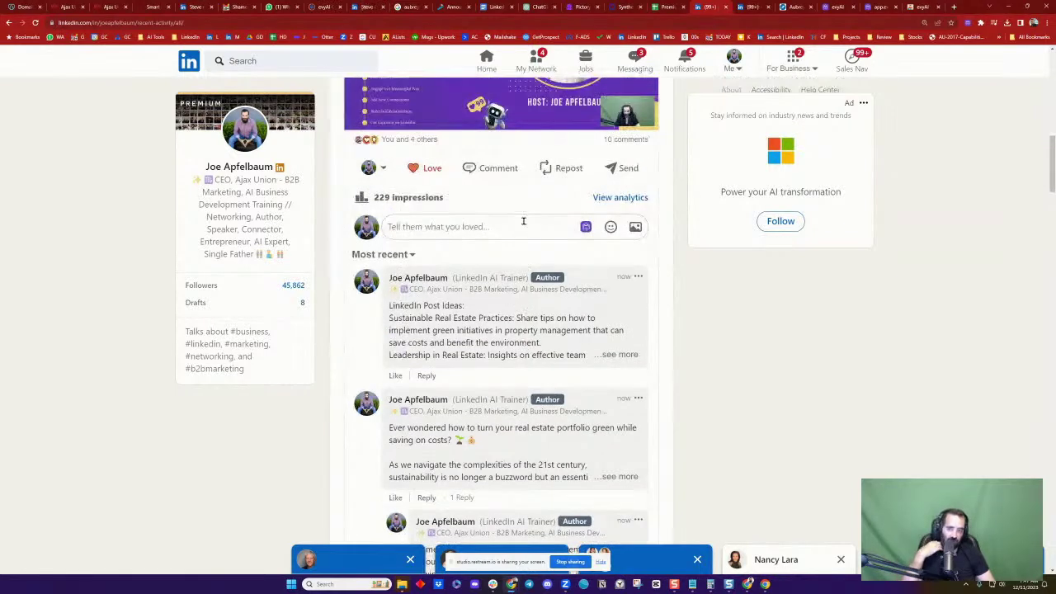
scroll(524, 221, "up", 3)
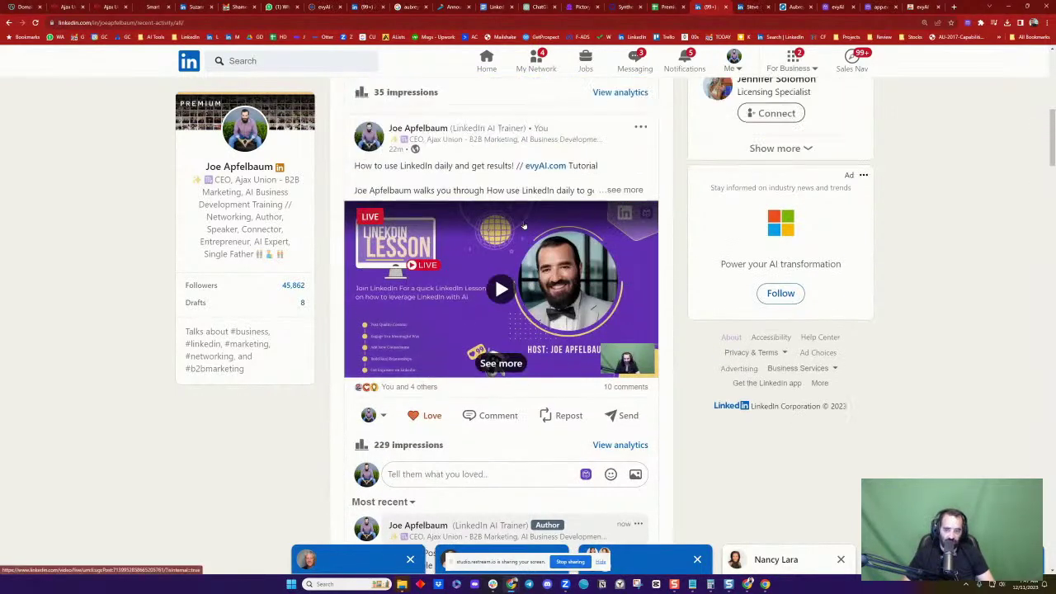
scroll(523, 225, "up", 2)
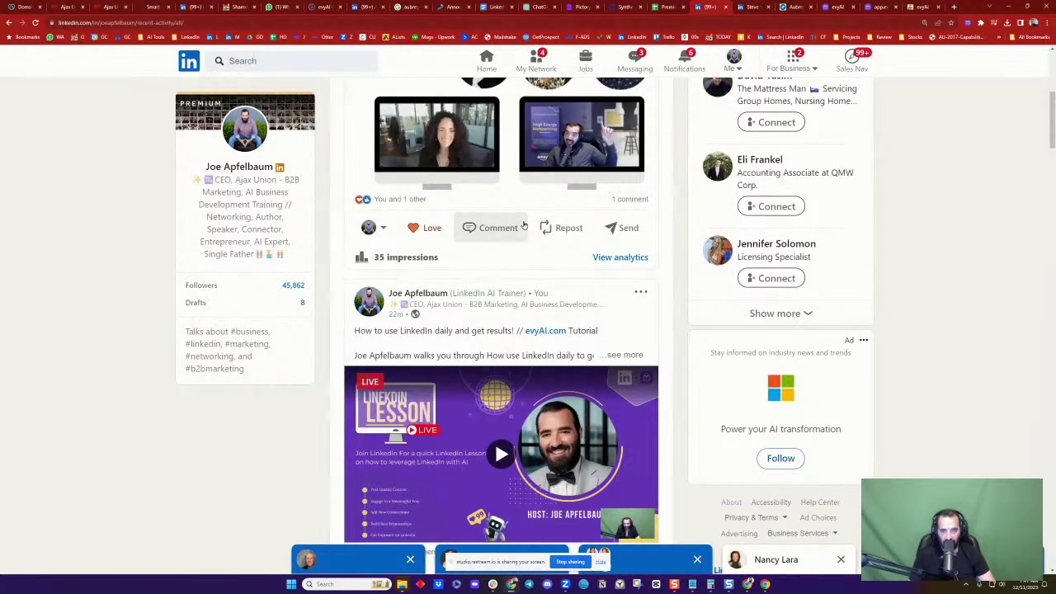
scroll(523, 226, "up", 3)
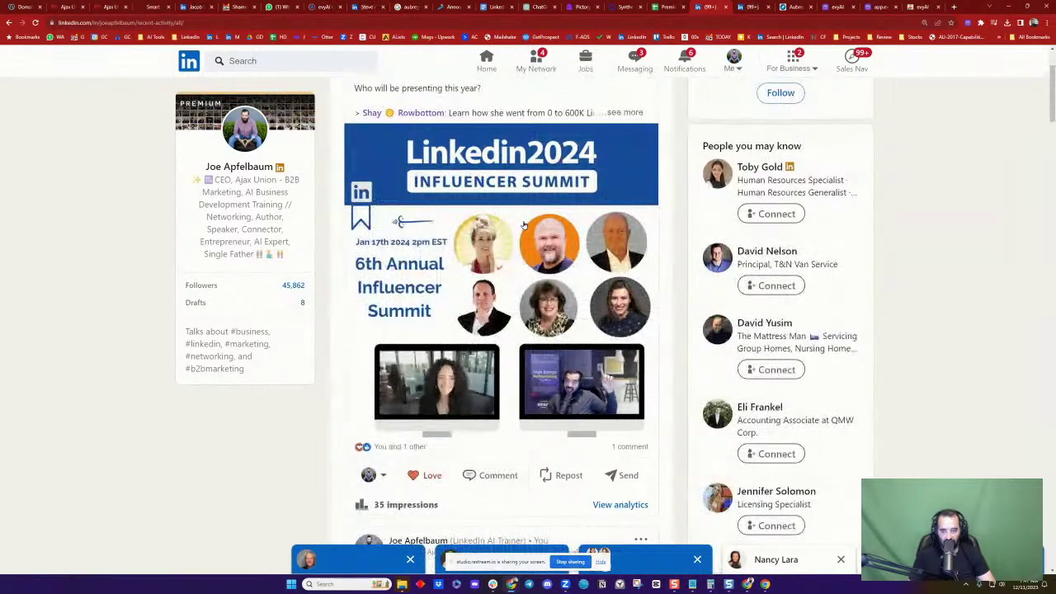
scroll(524, 226, "up", 2)
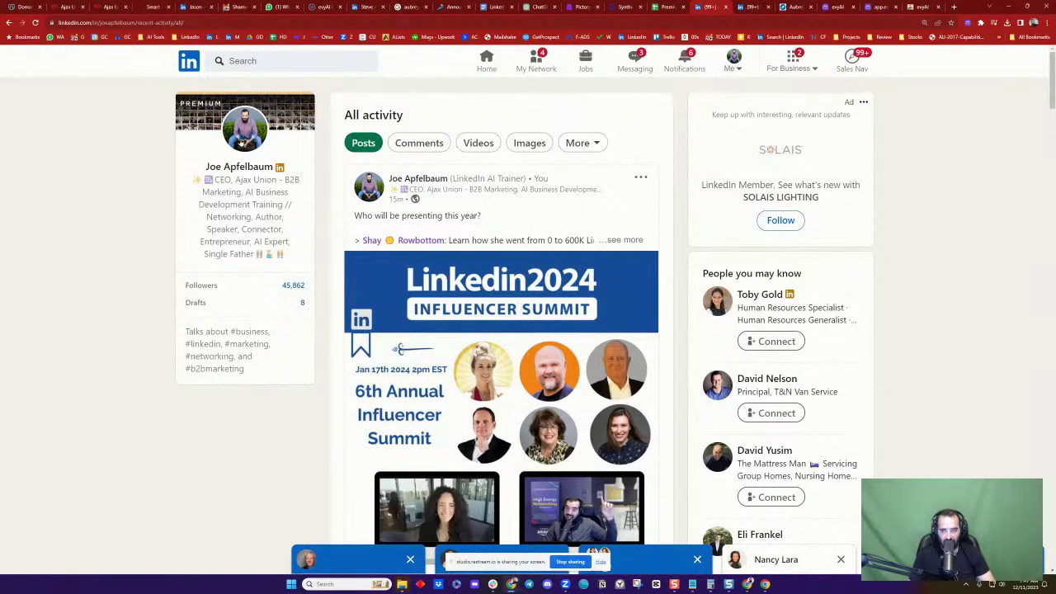
Browse your profile's Featured and Activity sections, then go to the Messaging inbox
left_click(249, 139)
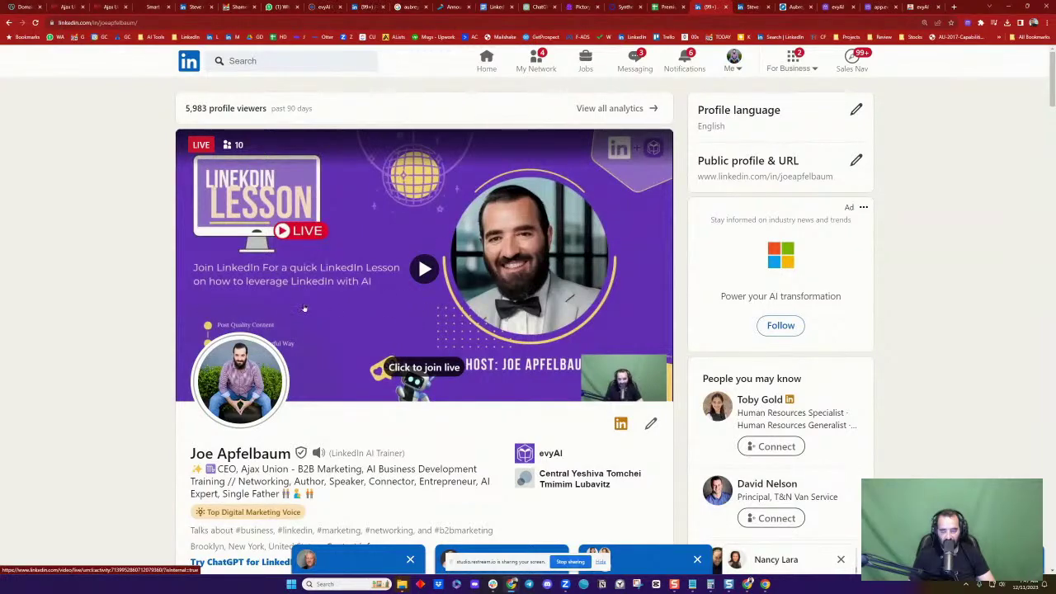
scroll(230, 310, "down", 10)
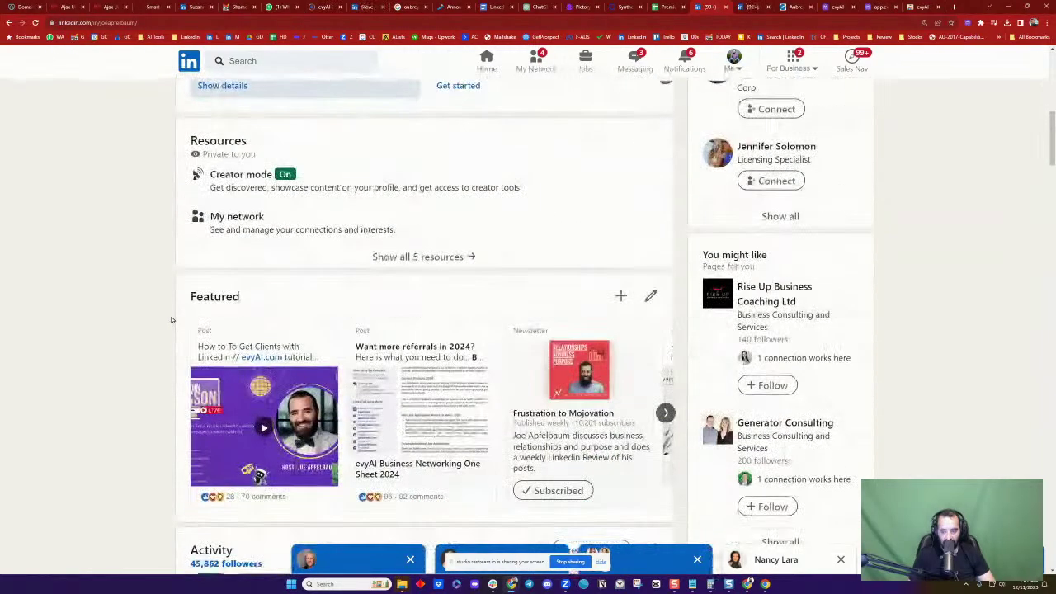
scroll(248, 289, "up", 2)
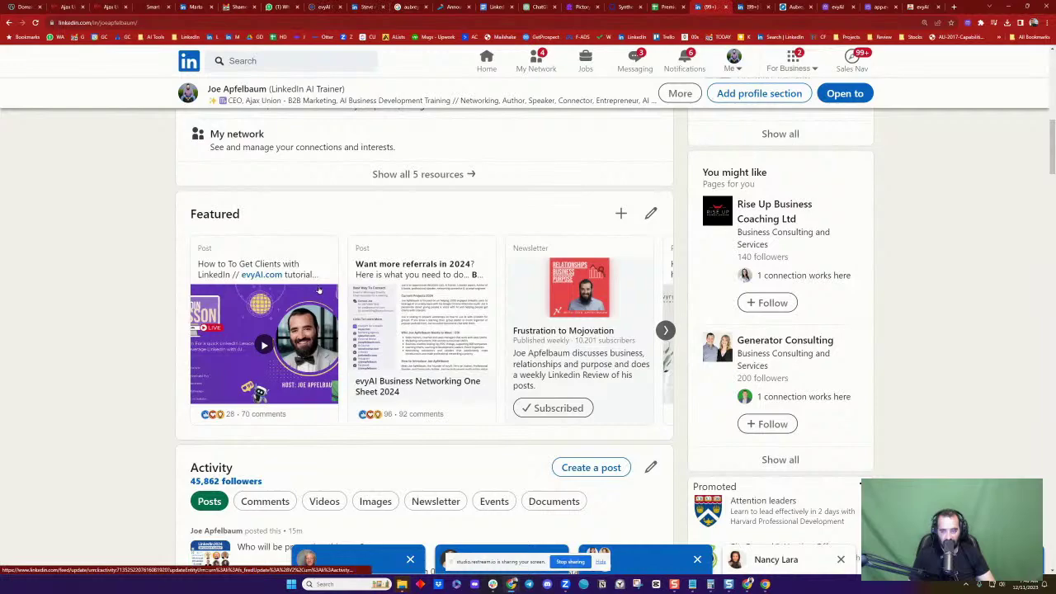
scroll(320, 289, "down", 1)
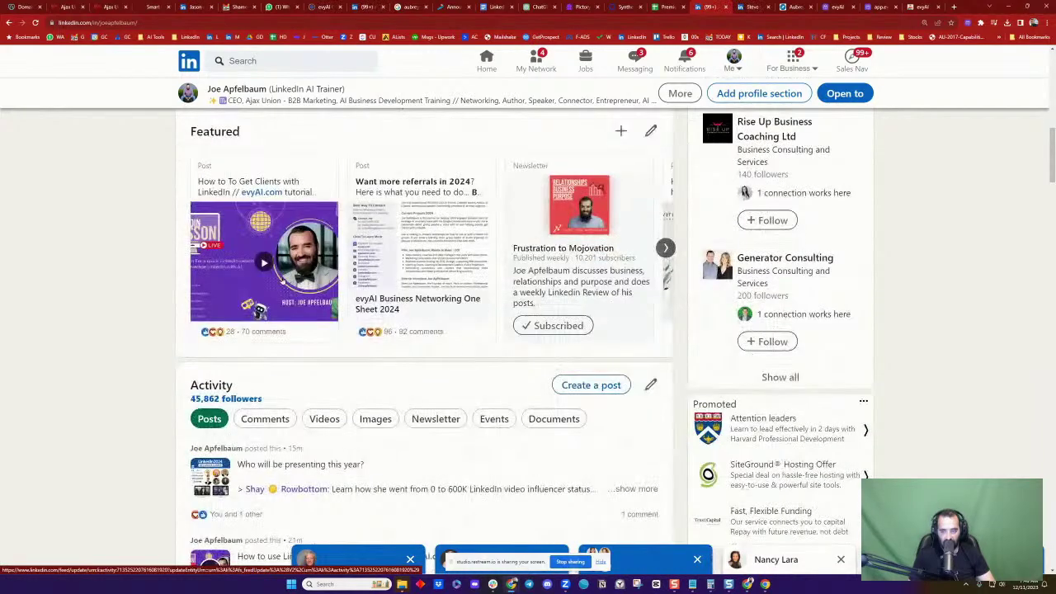
scroll(347, 286, "down", 2)
scroll(358, 285, "up", 4)
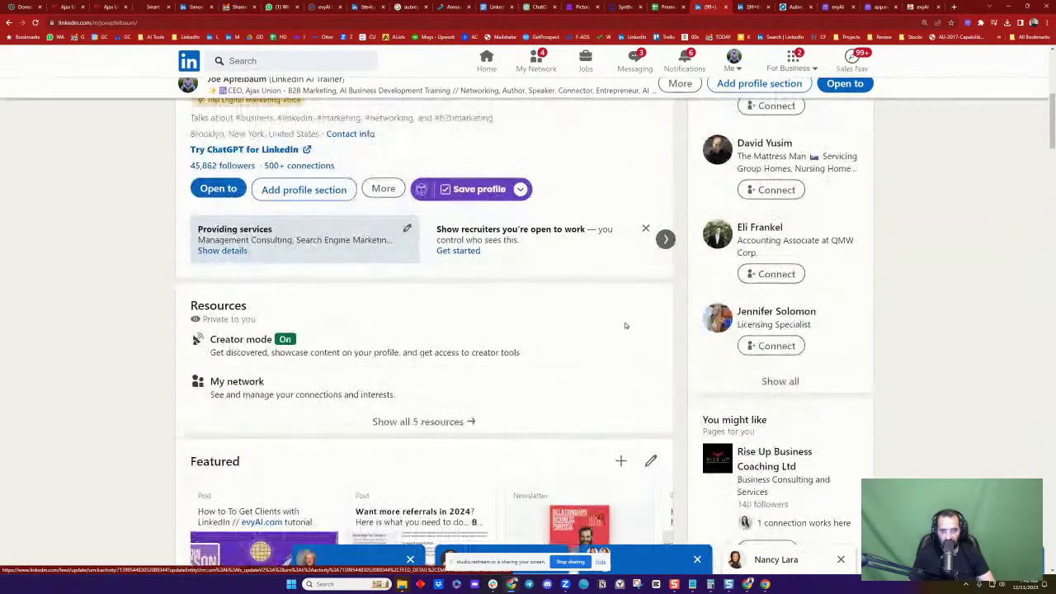
left_click(634, 66)
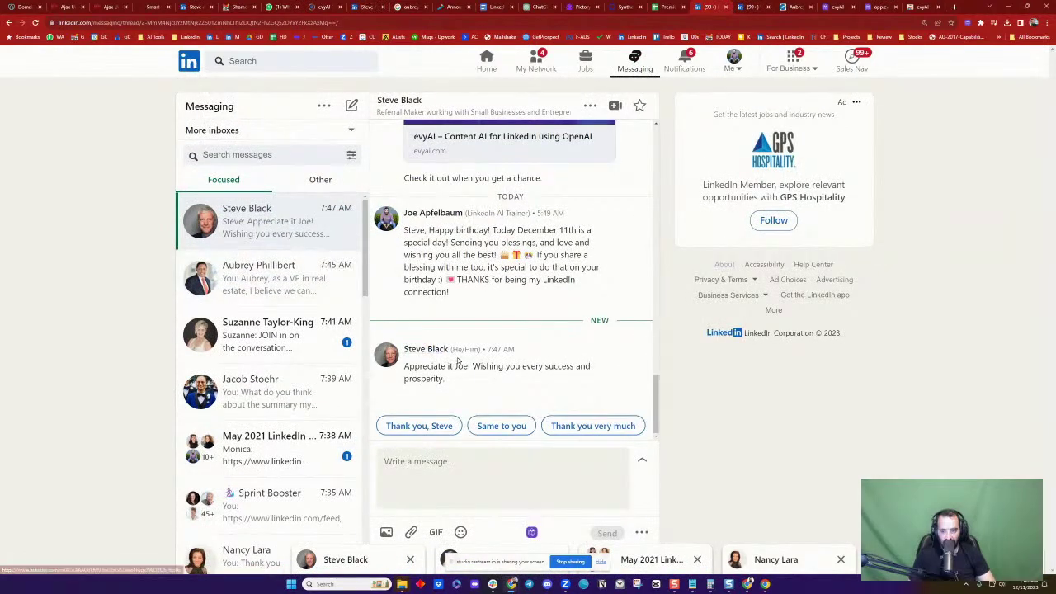
Send the 'Thank you' smart reply followed by "Im answering this DM on LinkedIn"
left_click(437, 426)
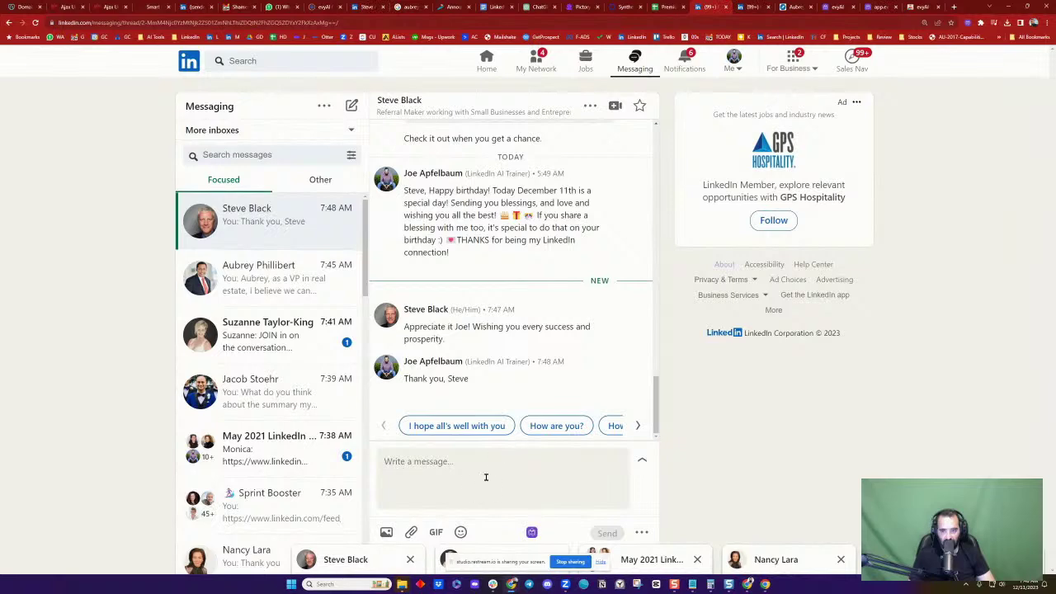
scroll(530, 236, "up", 10)
scroll(530, 236, "down", 10)
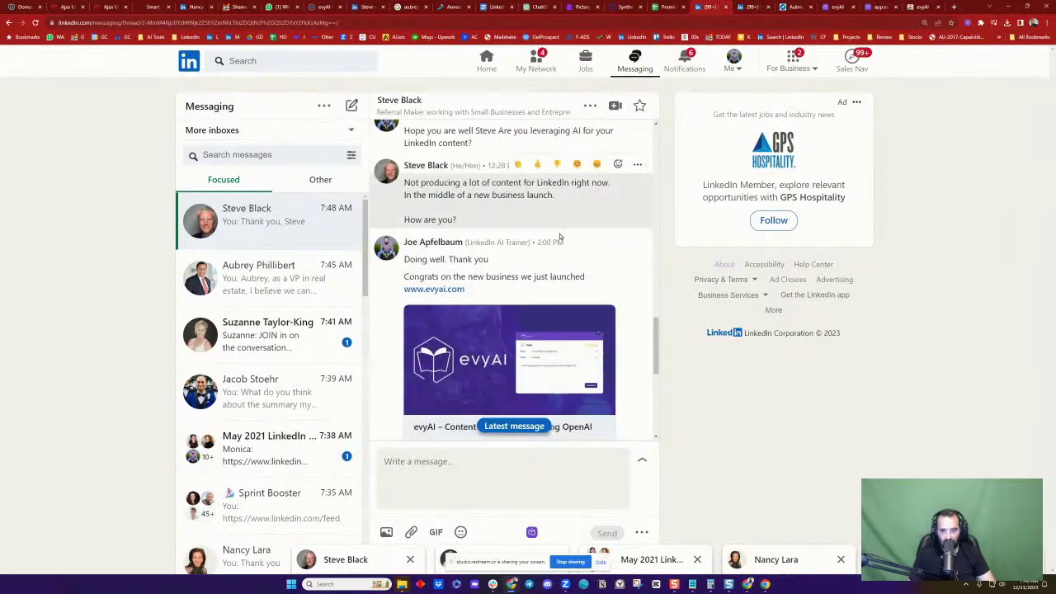
left_click(472, 467)
type("Im ans")
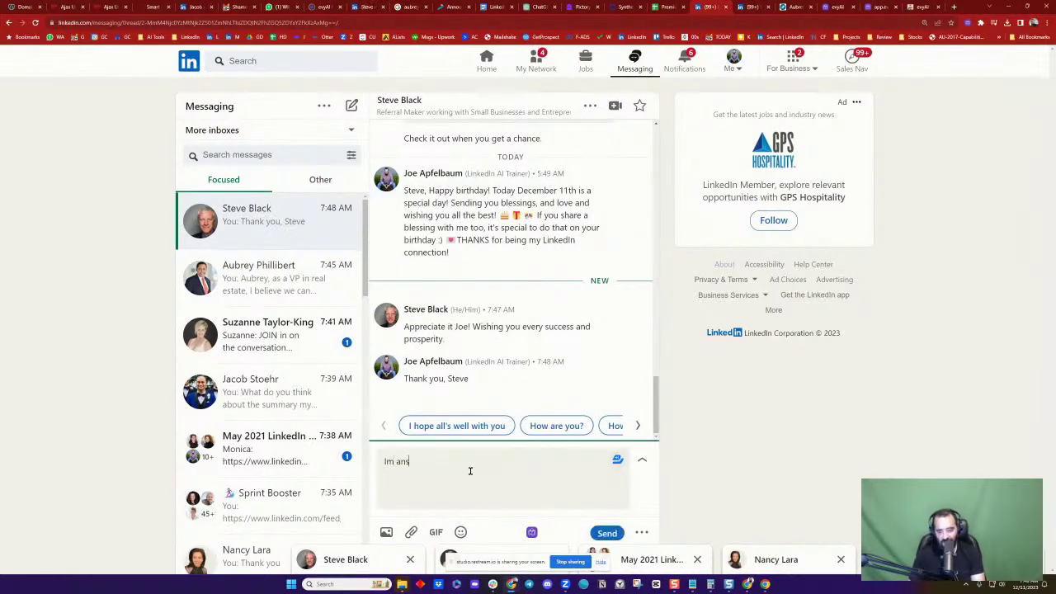
type("wering this DM on ")
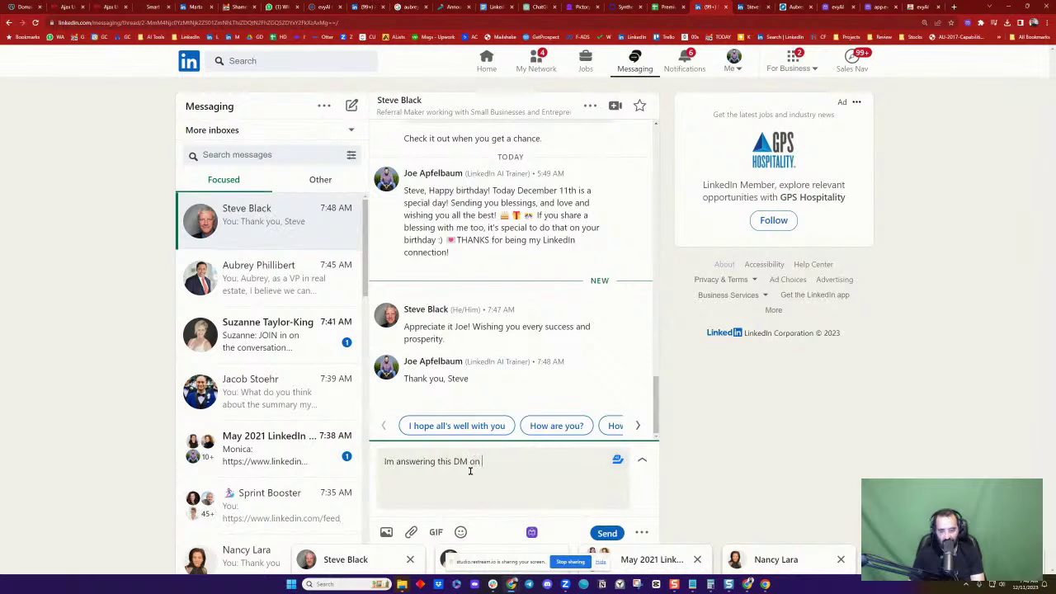
type("LinkedIn btw. LOL")
key("Return")
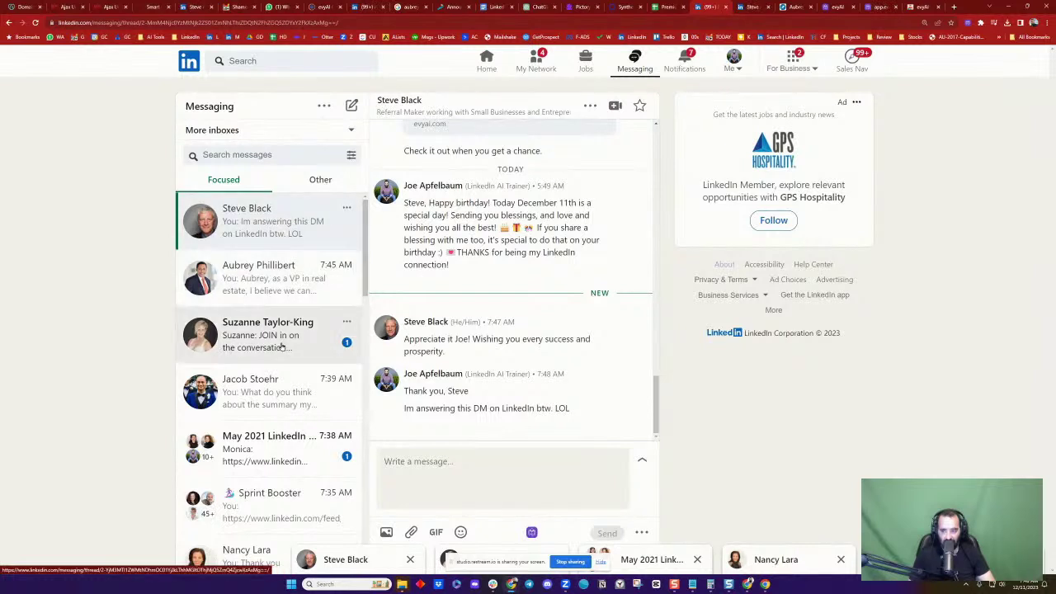
Send "Thanks for connecting" in the real-estate conversation, then return to the advisor's profile
left_click(322, 272)
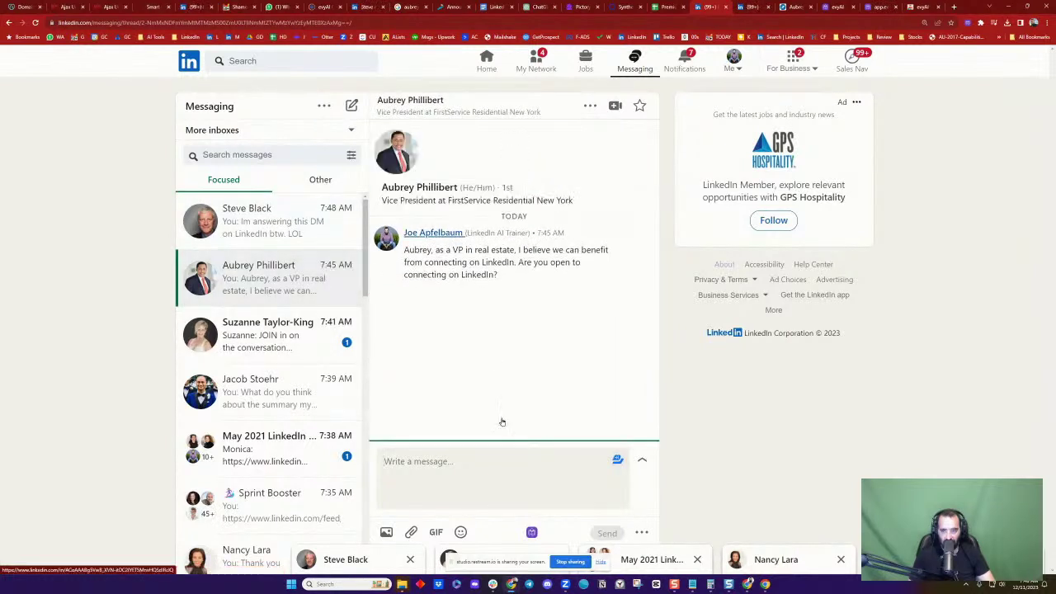
type("Th")
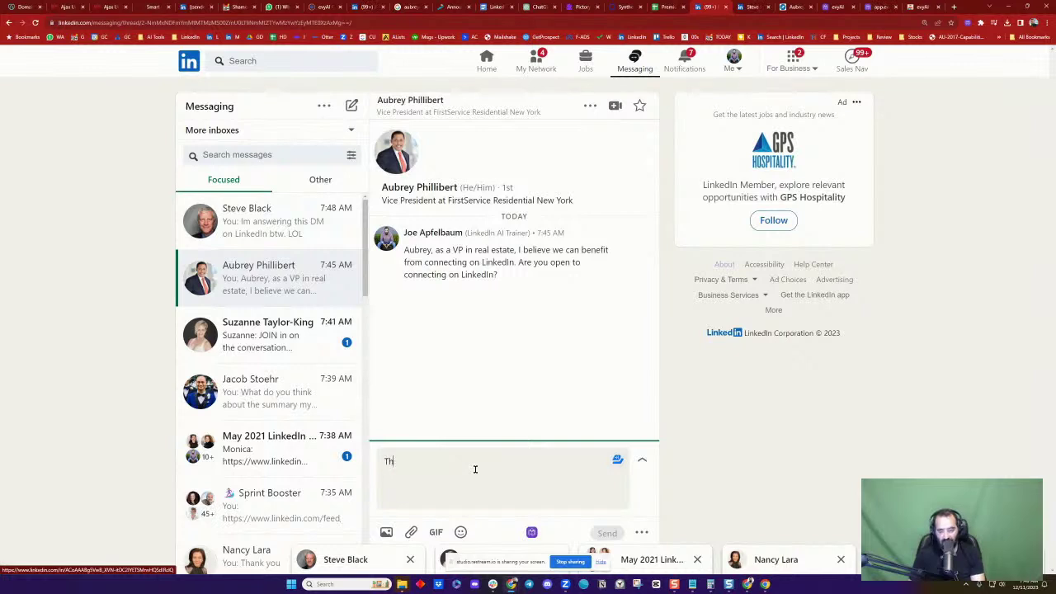
type("anks for co")
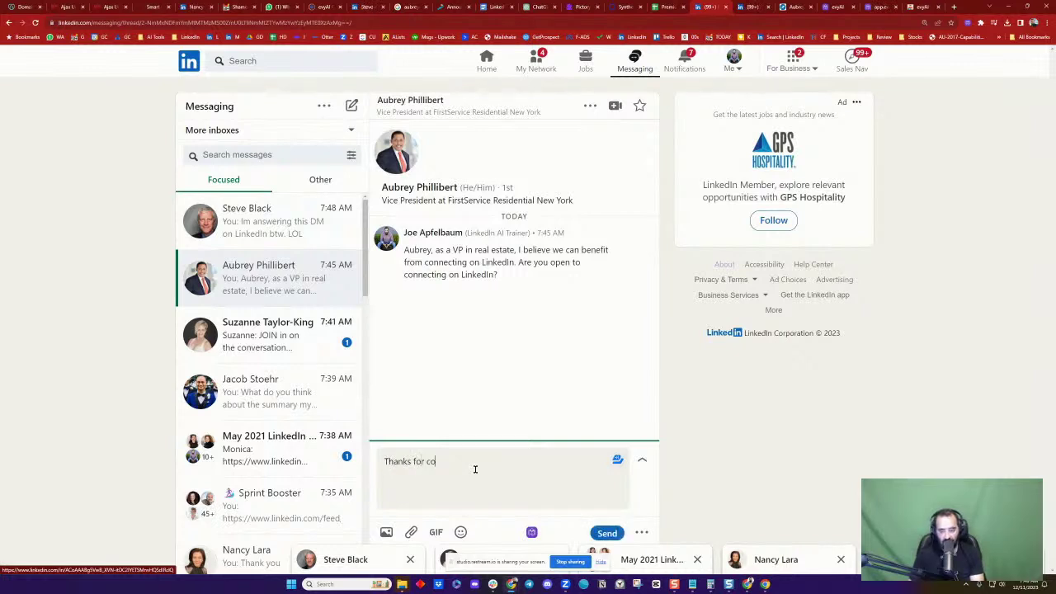
type("nnecting")
key("Return")
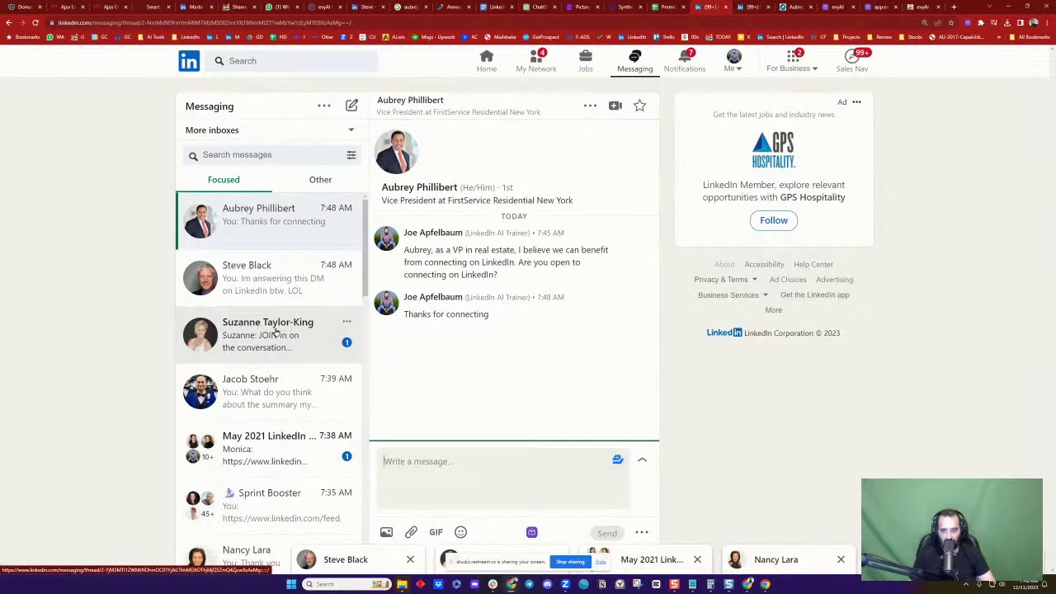
scroll(305, 290, "down", 1)
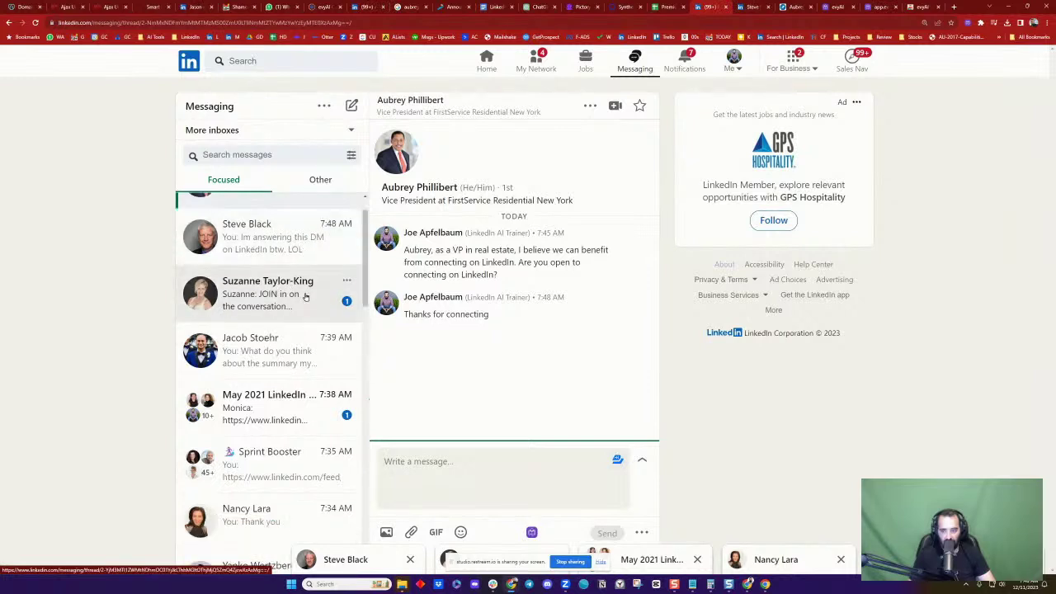
scroll(305, 297, "down", 1)
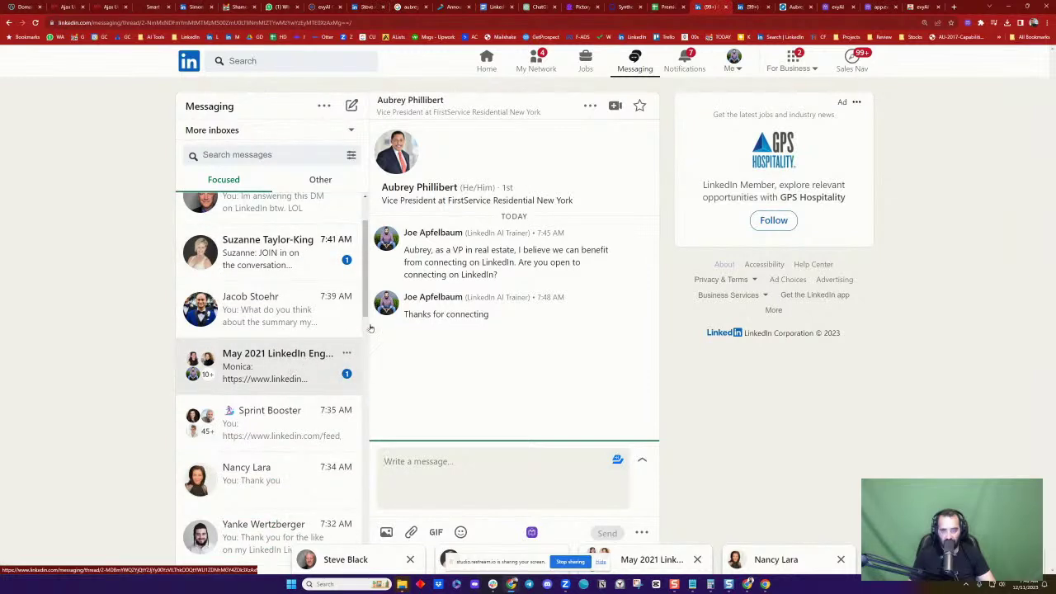
left_click(749, 7)
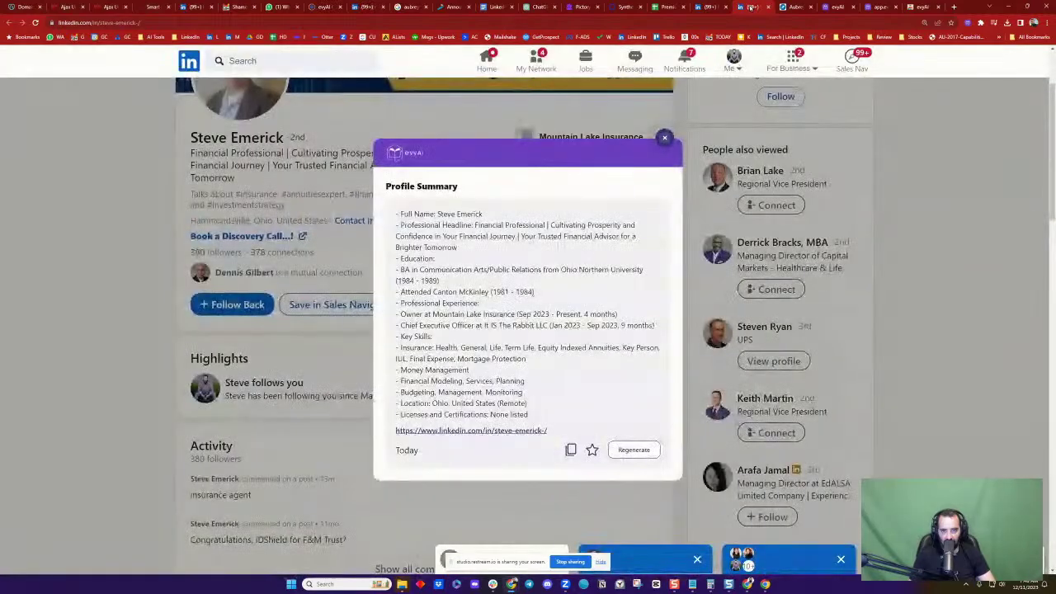
Copy the evyAI profile summary and start a Connect invitation with a note to the advisor
left_click(571, 449)
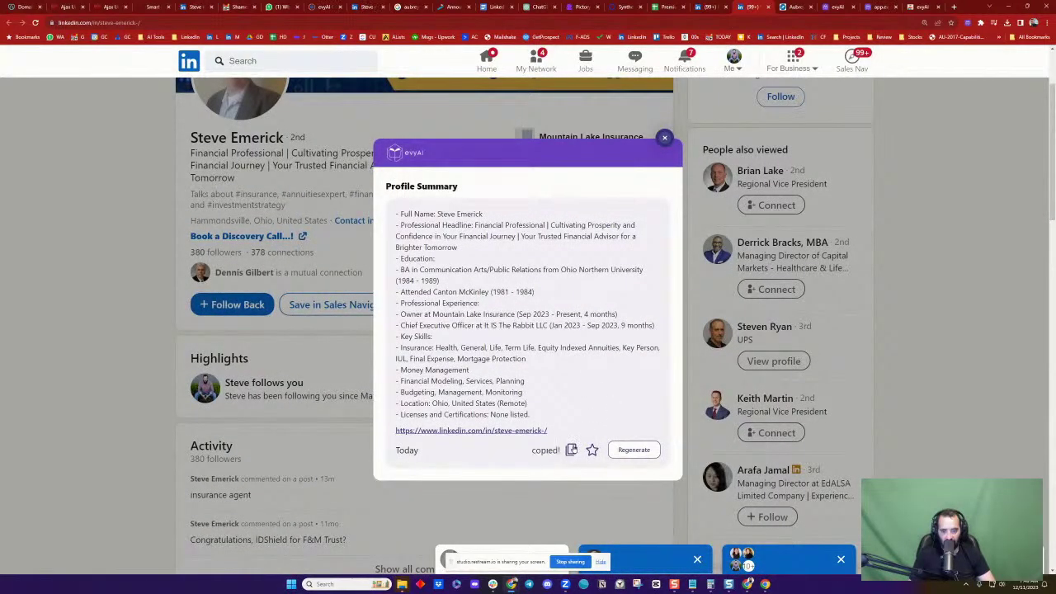
left_click(665, 138)
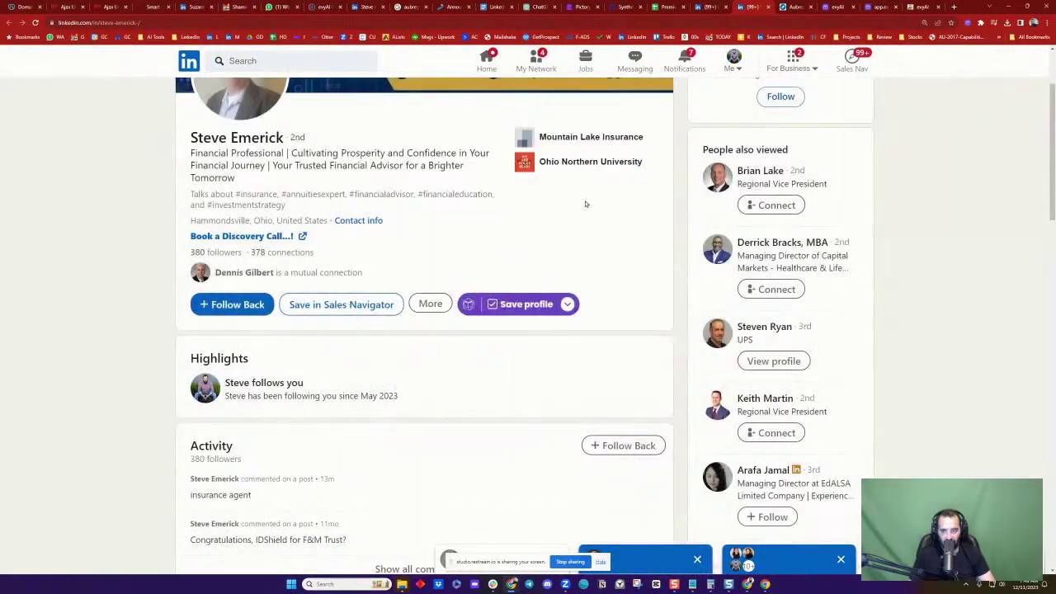
left_click(430, 304)
left_click(461, 434)
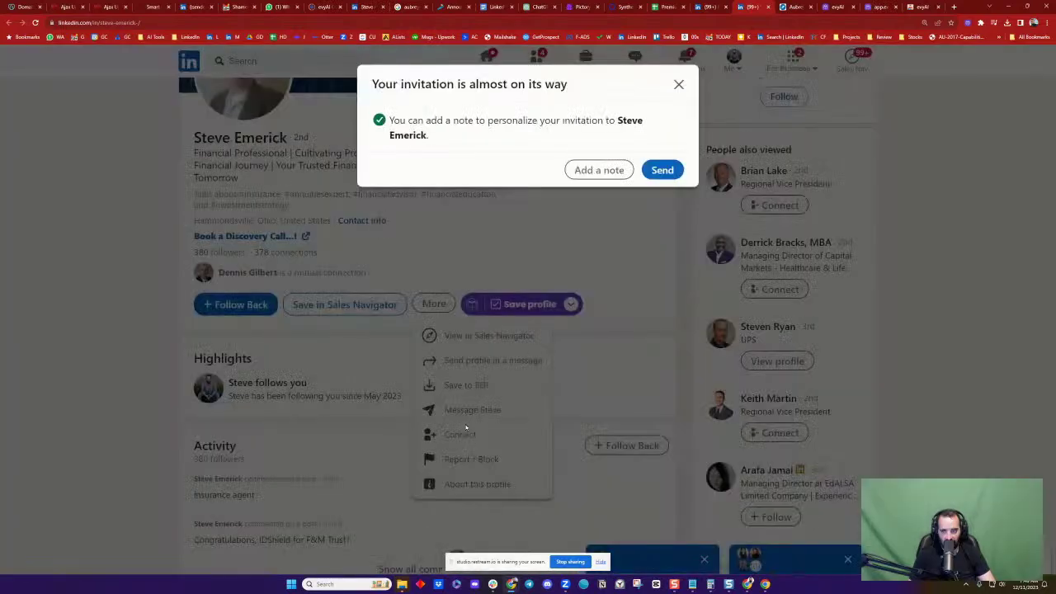
left_click(598, 170)
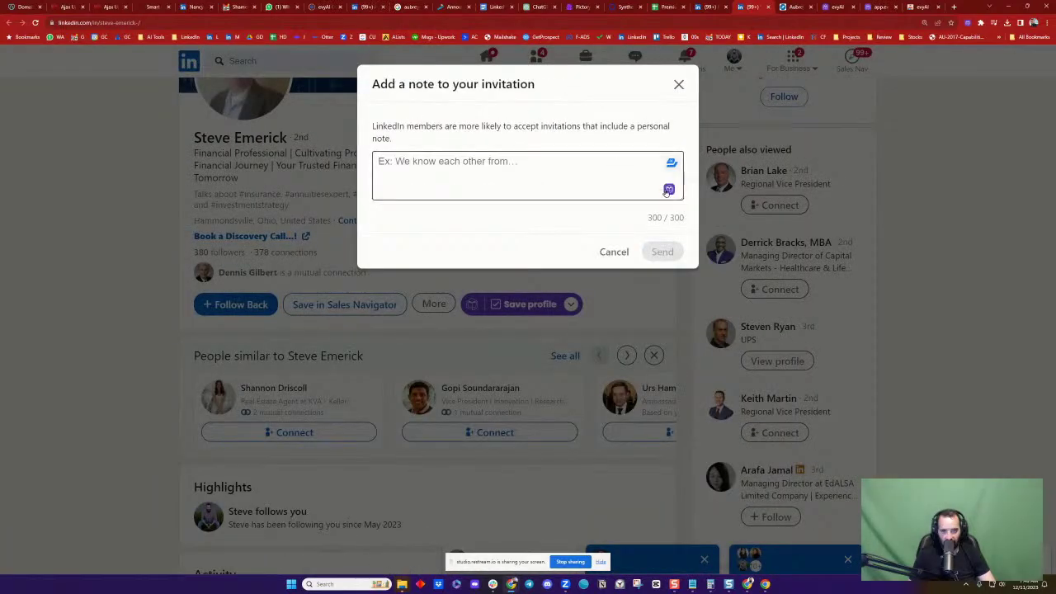
Generate a GPT 4 personal note with evyAI, insert it, and send the invitation
left_click(669, 189)
left_click(617, 441)
left_click(665, 442)
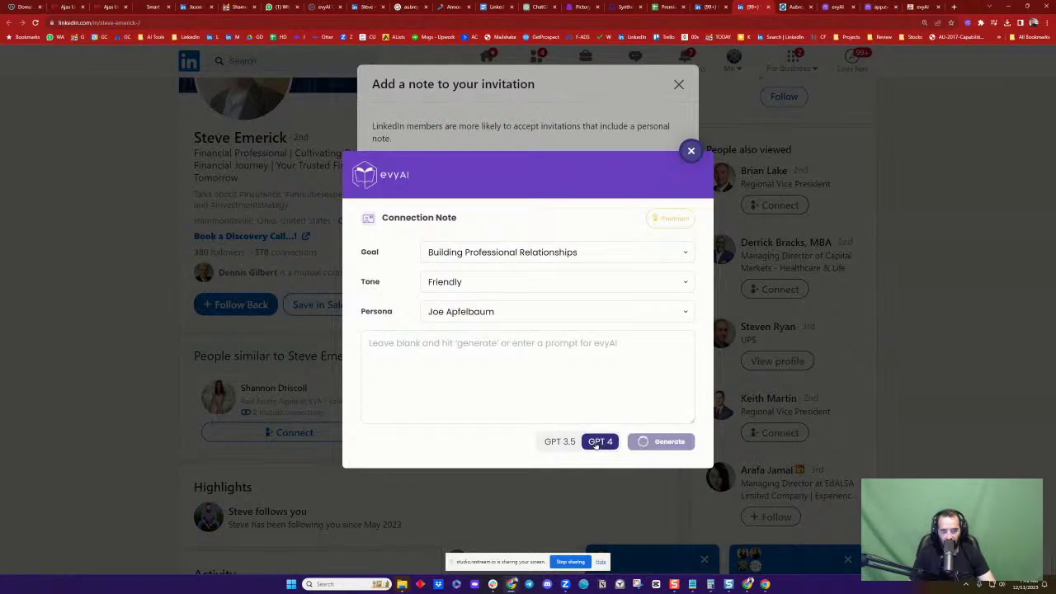
left_click(665, 482)
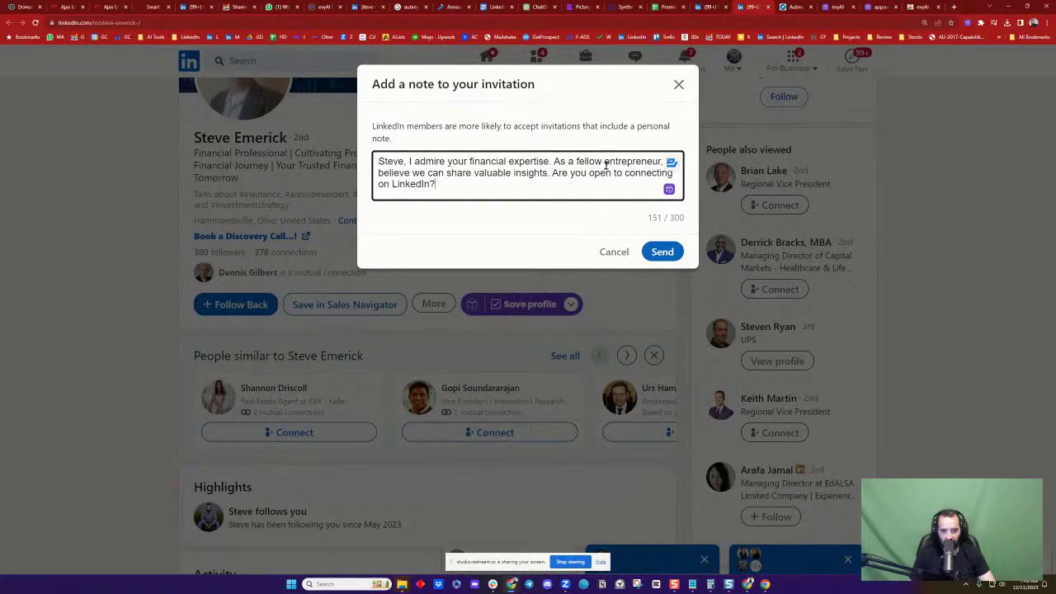
left_click(663, 251)
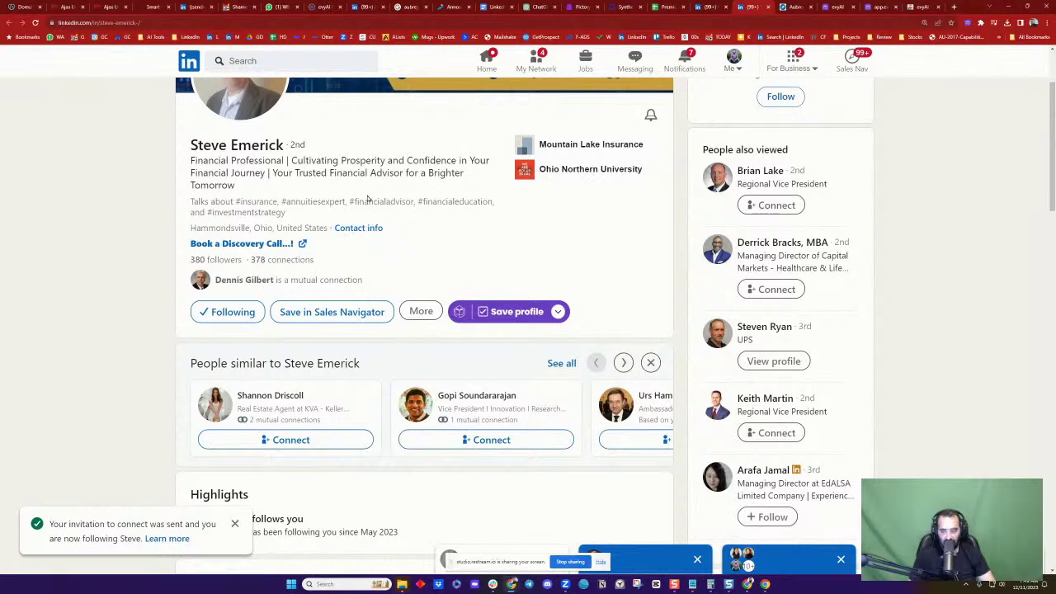
left_click(536, 62)
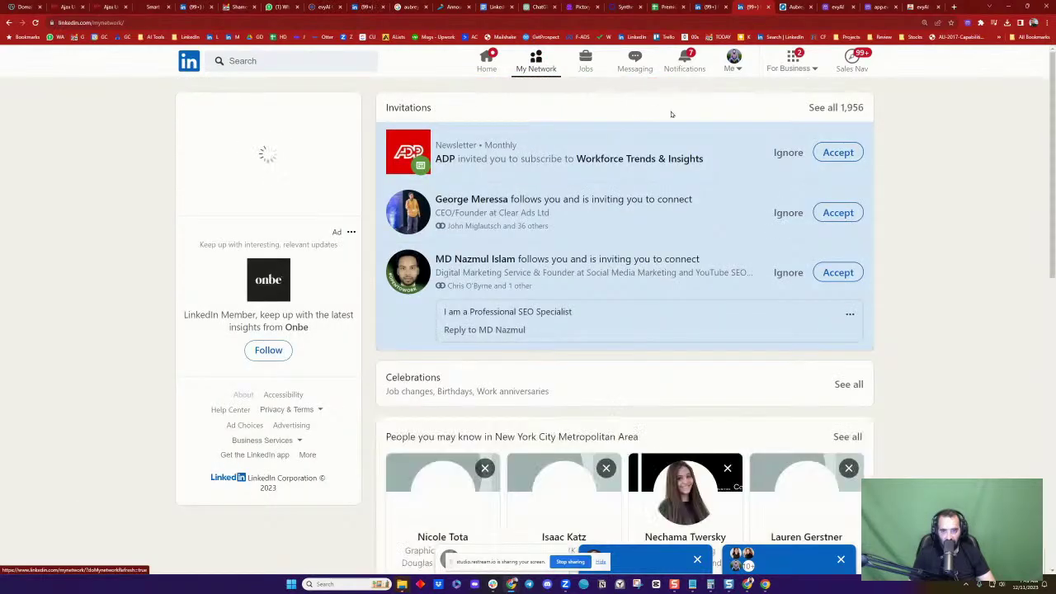
Decline the newsletter and digital marketer invitations, then open the Clear Ads founder's profile
left_click(789, 154)
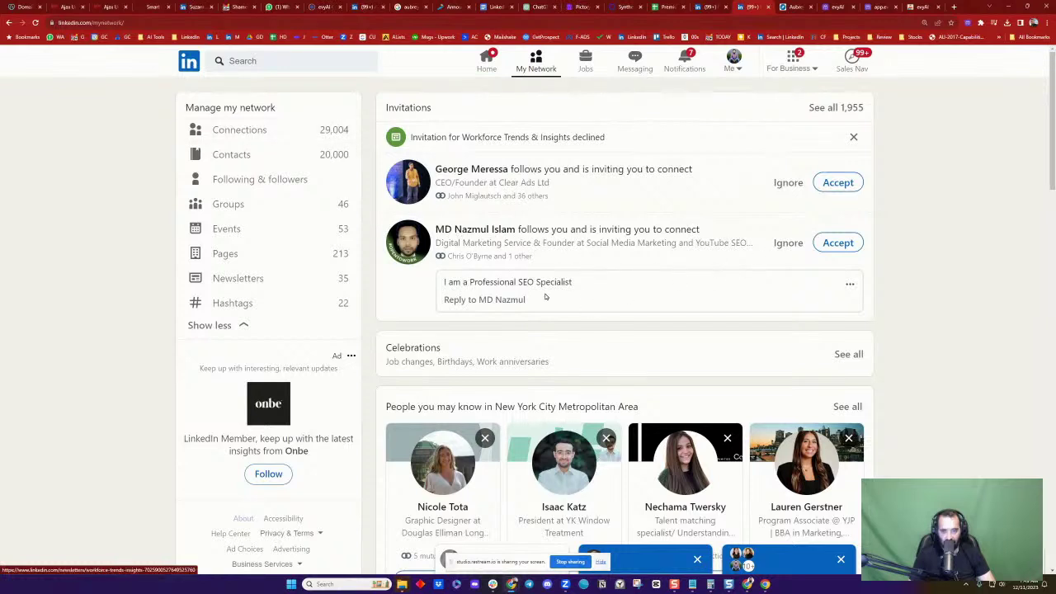
left_click_drag(464, 281, 568, 282)
left_click(569, 281)
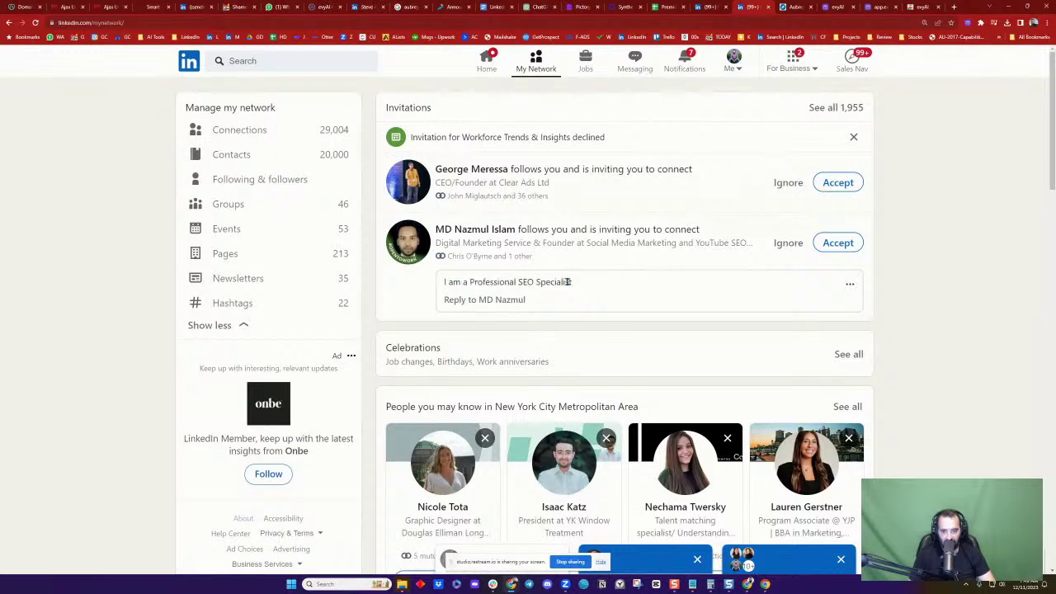
left_click(787, 243)
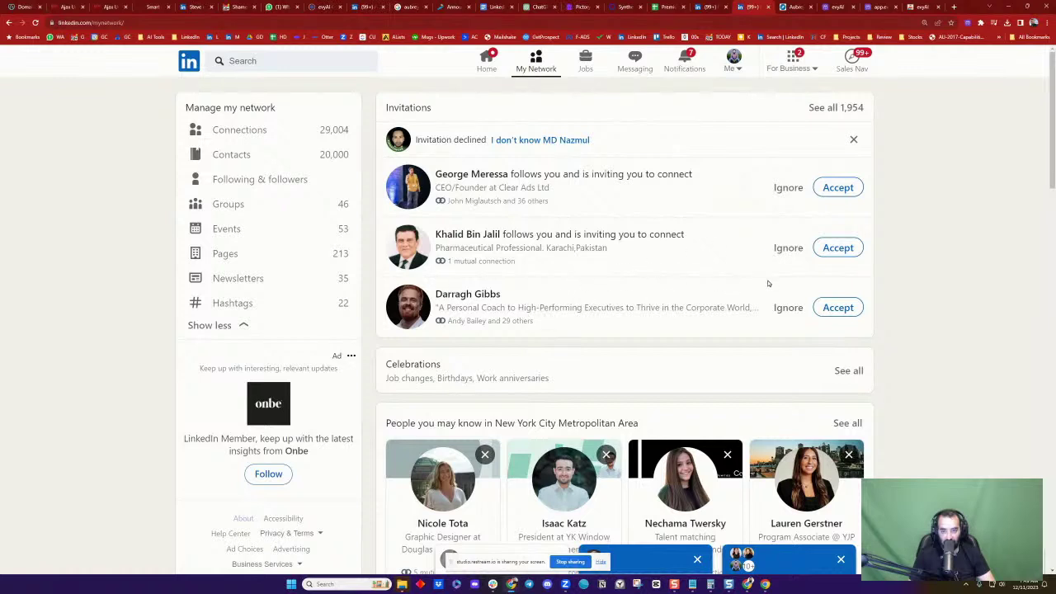
left_click(471, 175)
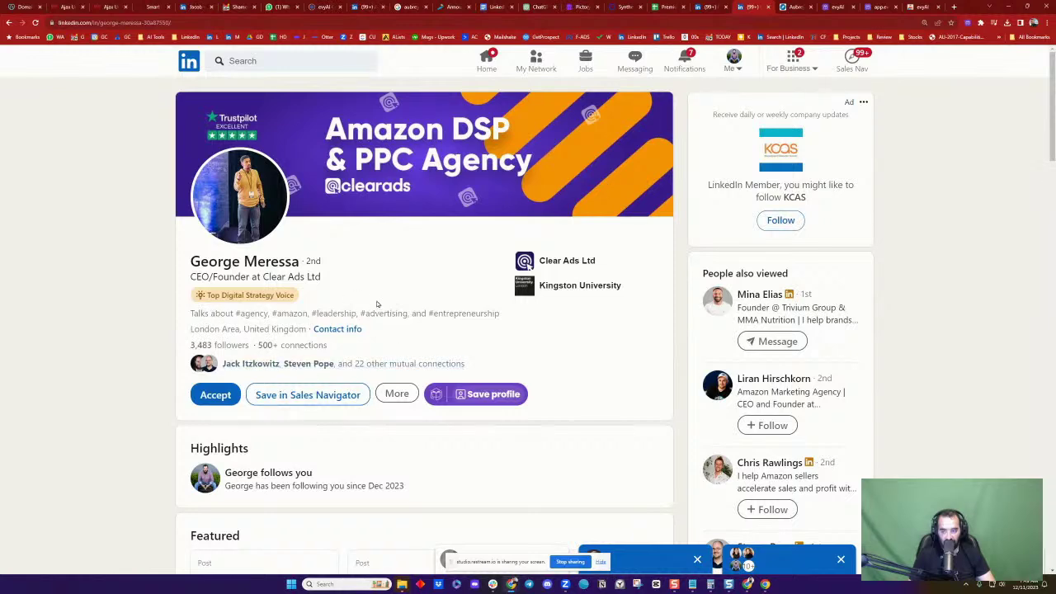
scroll(378, 308, "down", 6)
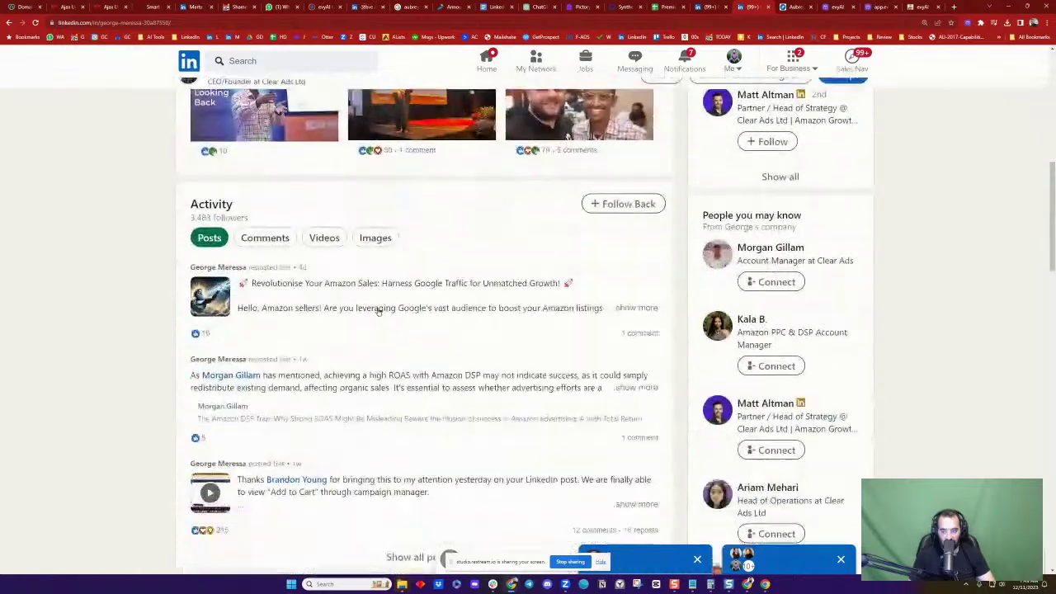
scroll(378, 308, "down", 2)
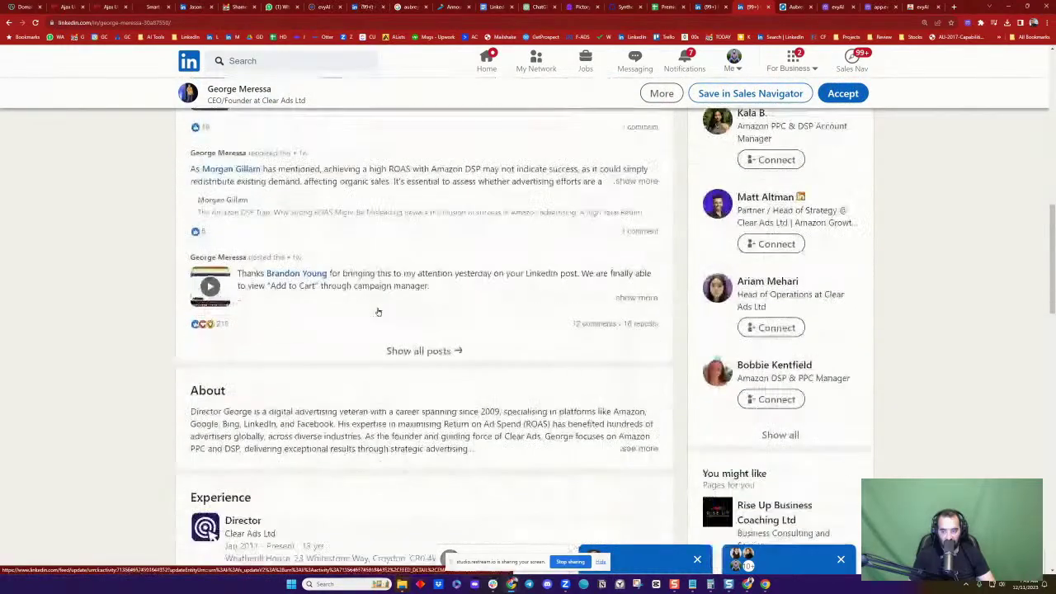
scroll(544, 347, "up", 8)
scroll(520, 311, "up", 1)
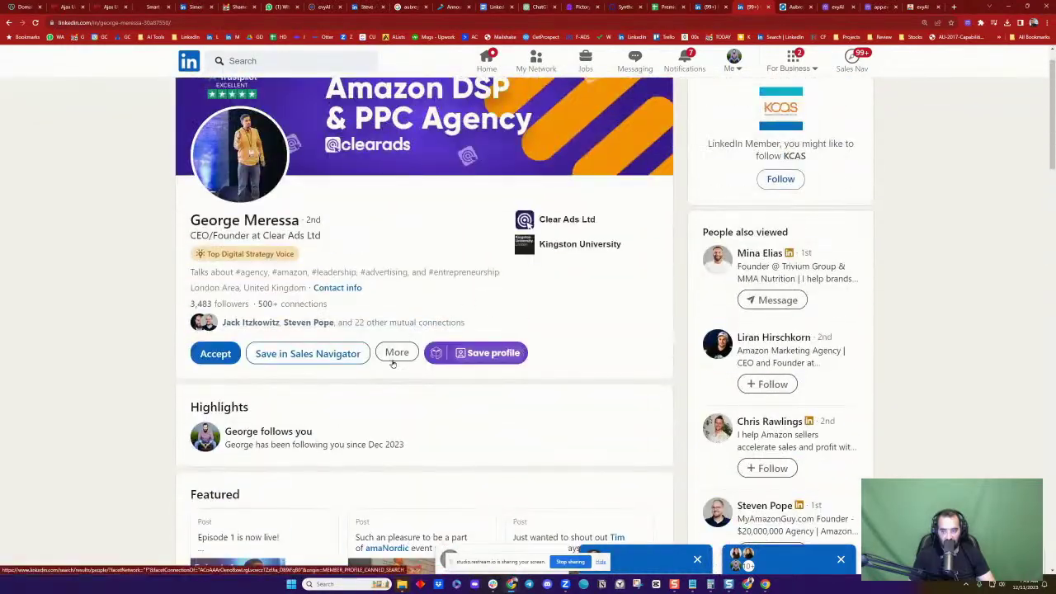
left_click(394, 353)
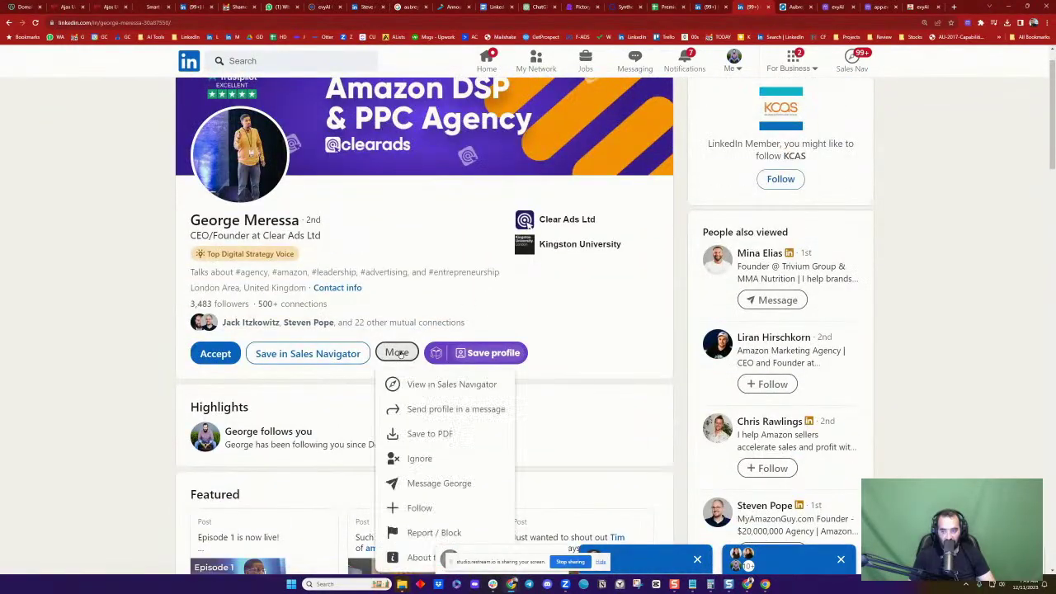
left_click(431, 484)
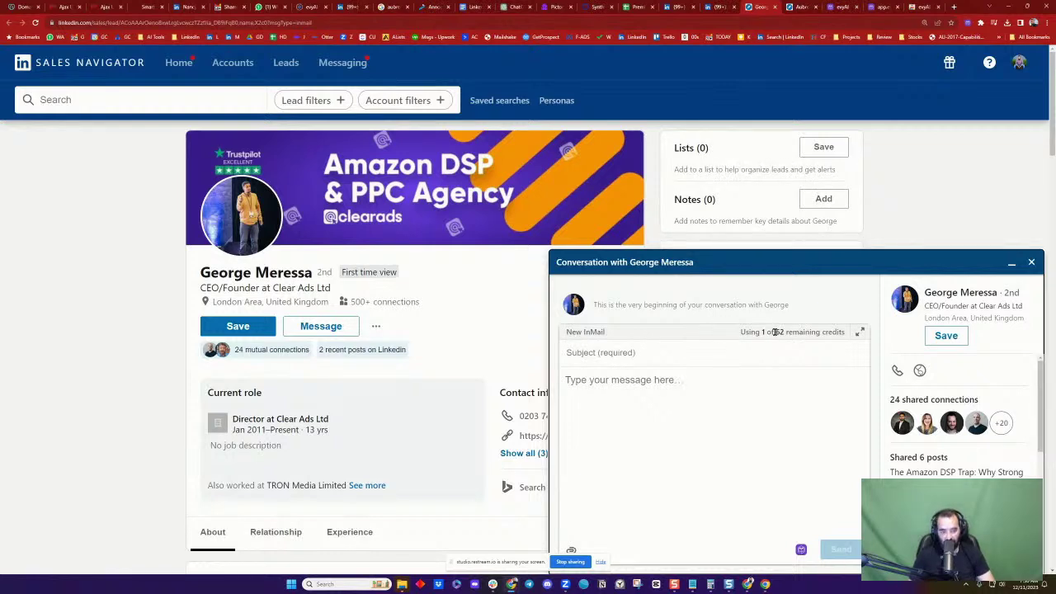
left_click_drag(775, 332, 793, 332)
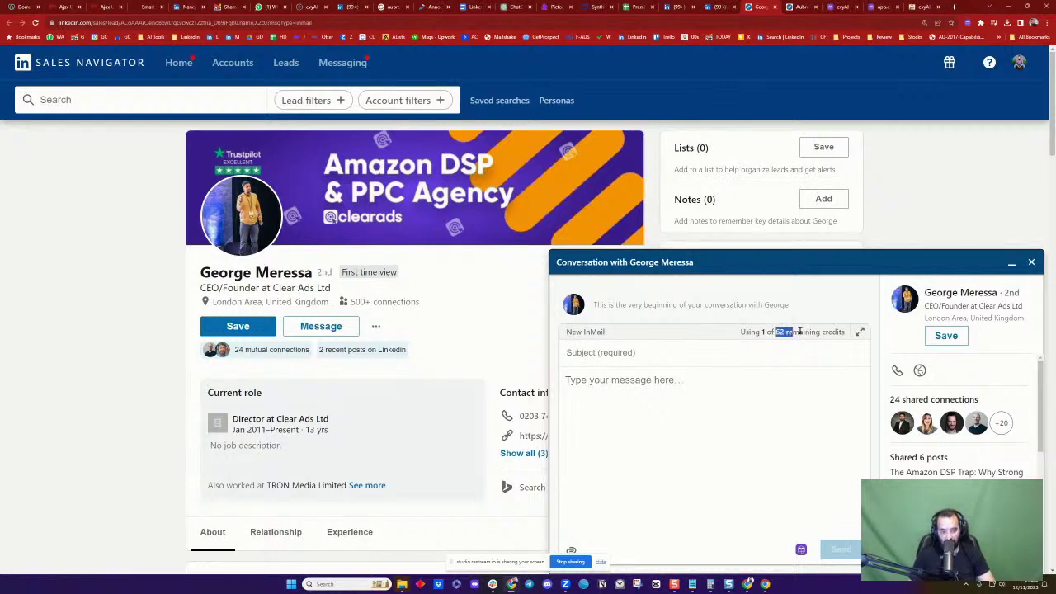
left_click(1030, 262)
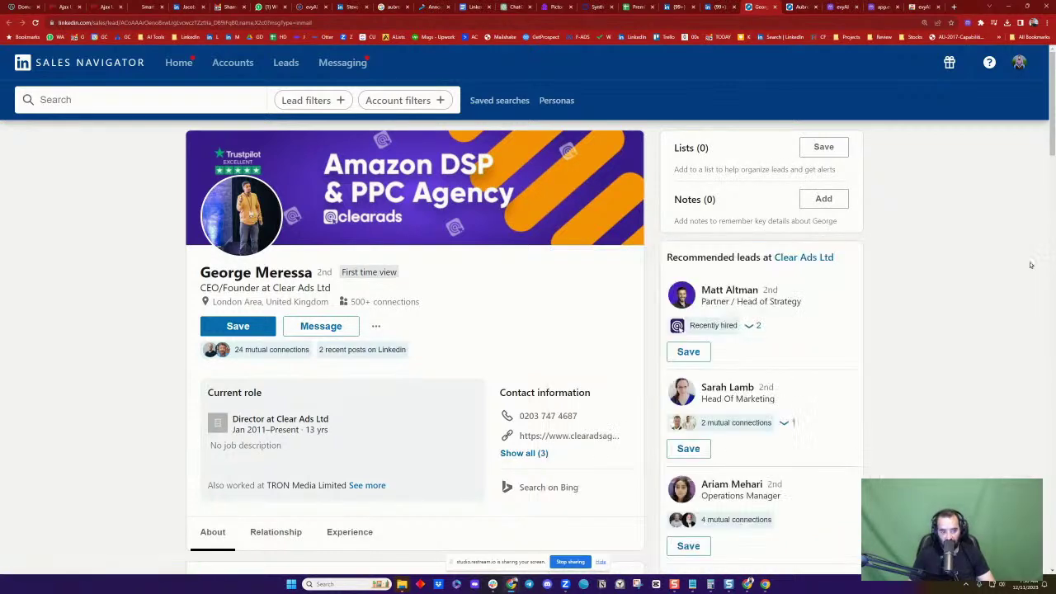
left_click(776, 8)
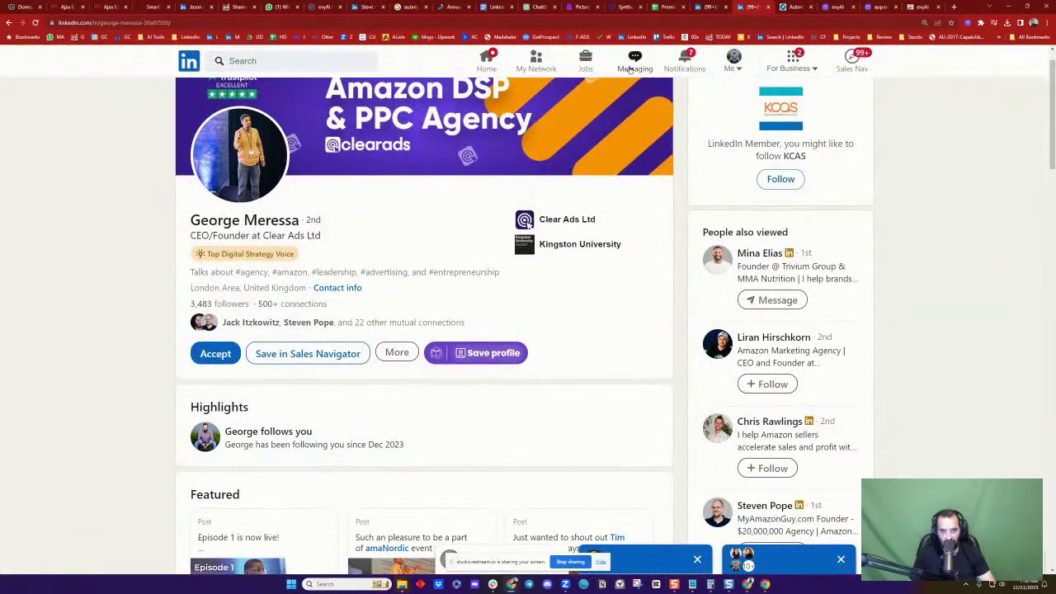
From his invitation, message the Clear Ads founder "Thanks for the connection note.. What made you decide to hit the connect button?"
left_click(537, 59)
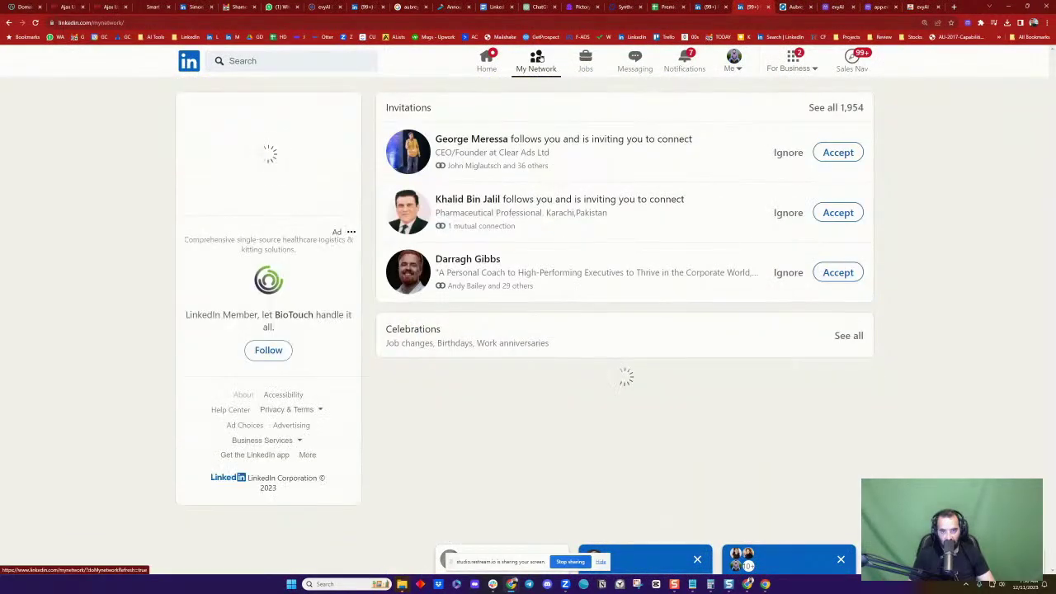
left_click(842, 109)
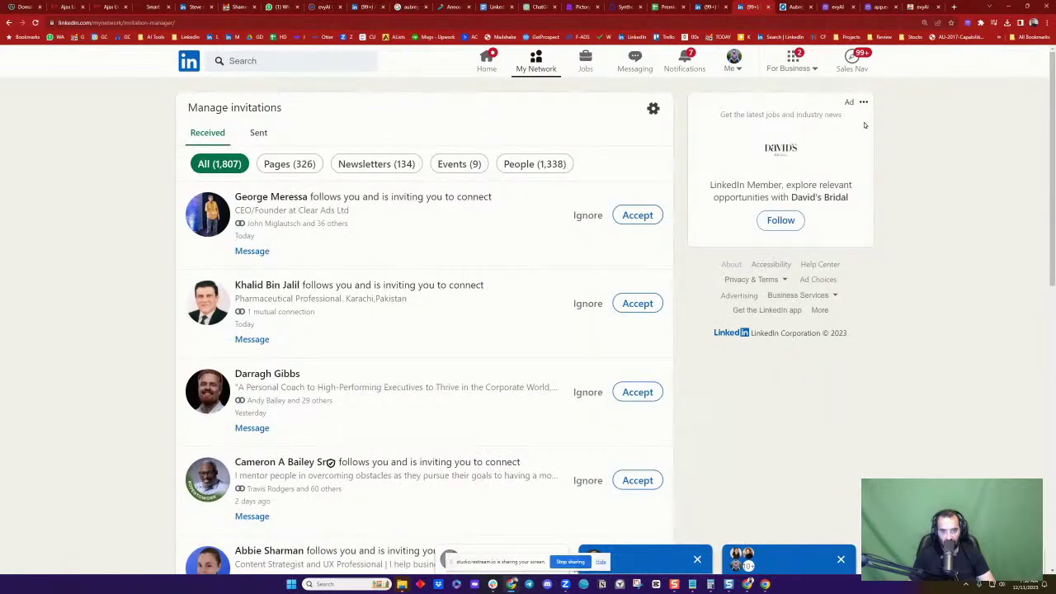
left_click(256, 252)
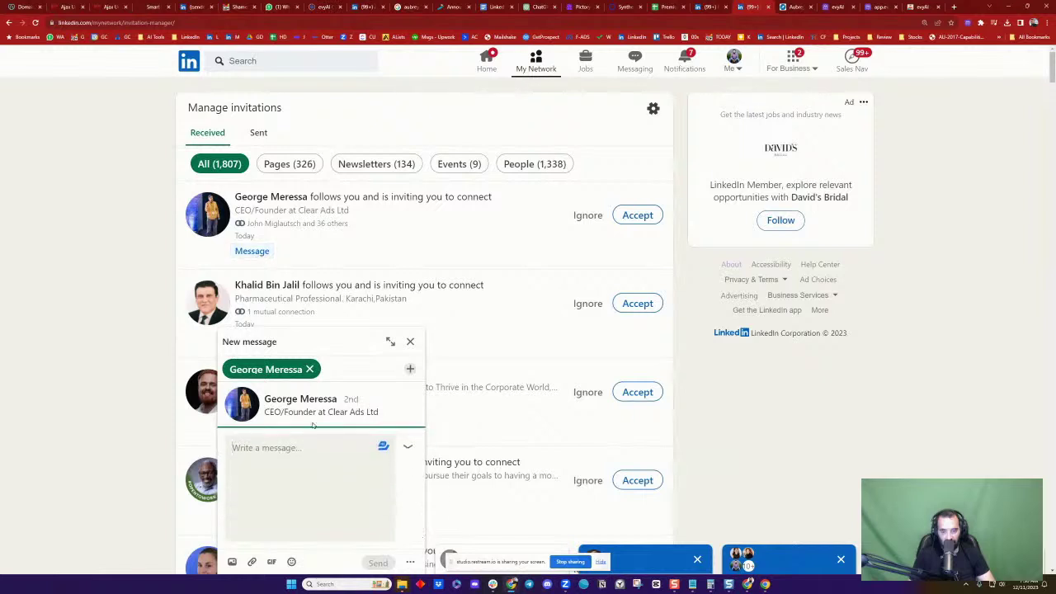
type("Than")
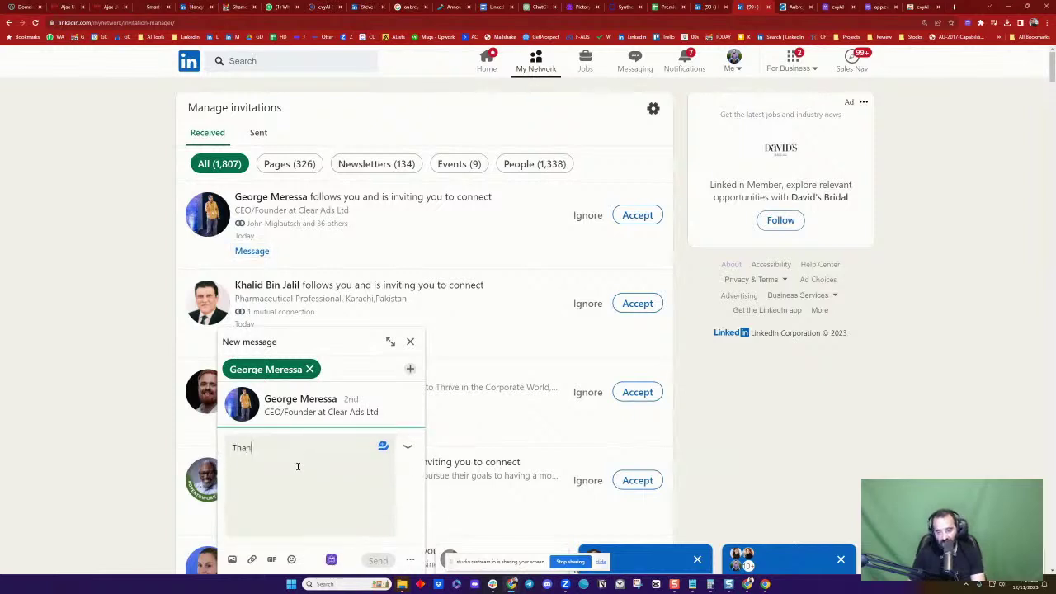
type("ks for the conne")
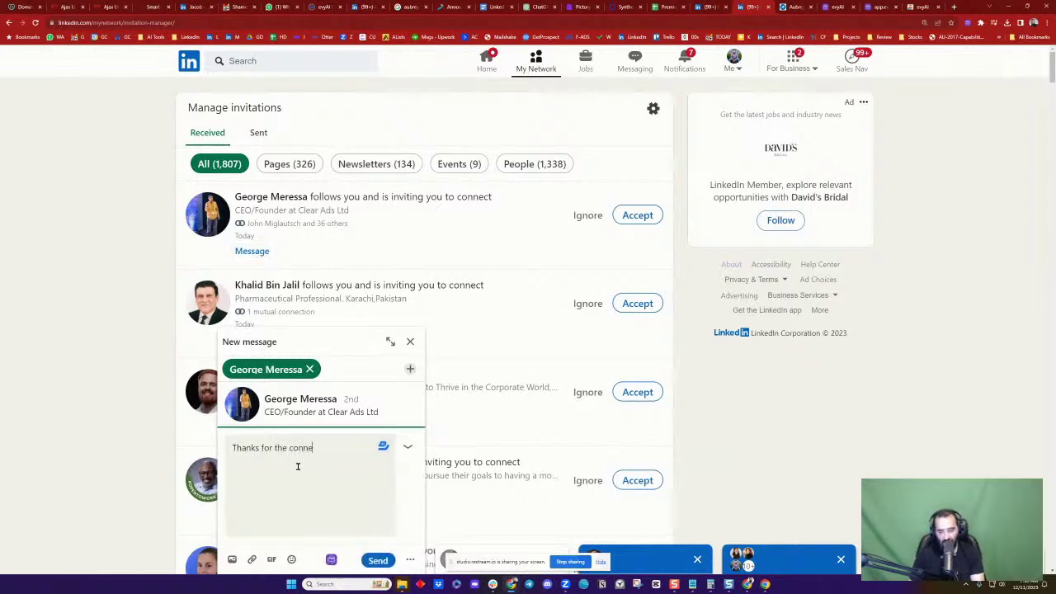
type("ction note.. What made you decide to hi")
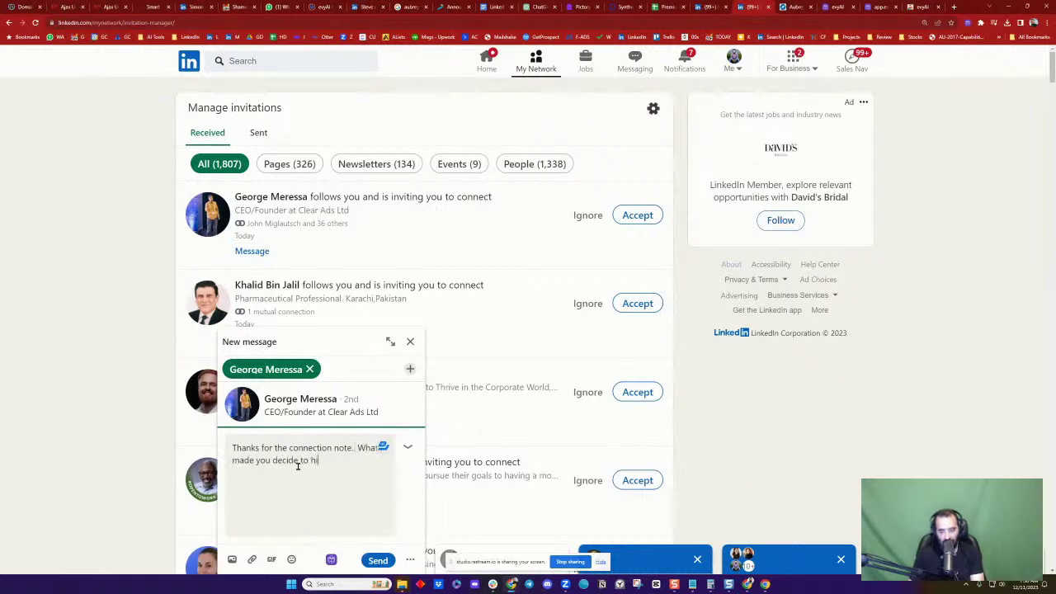
type("t the connect button?")
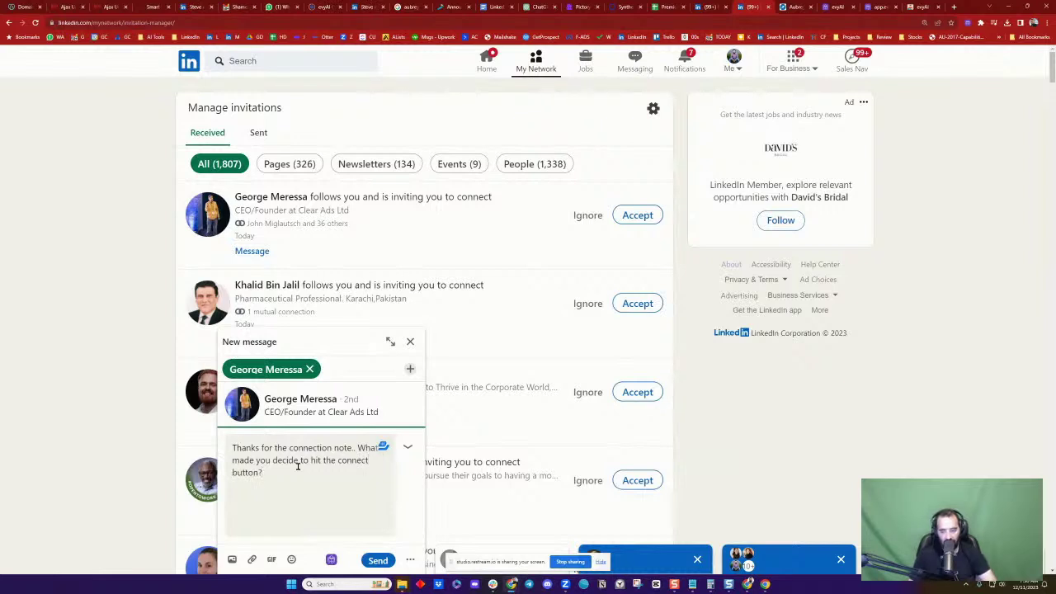
left_click(380, 561)
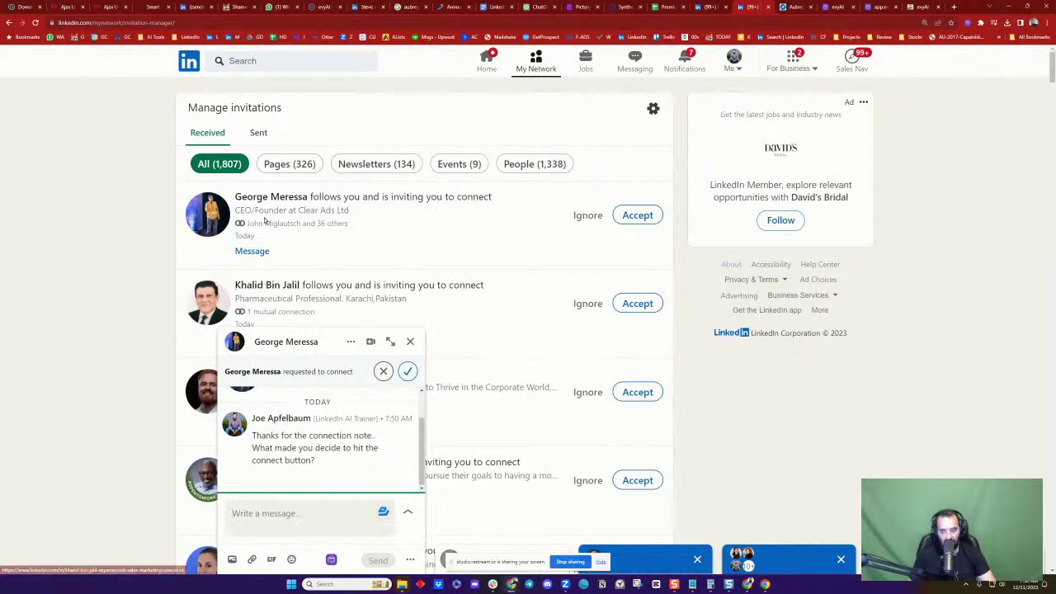
left_click(410, 343)
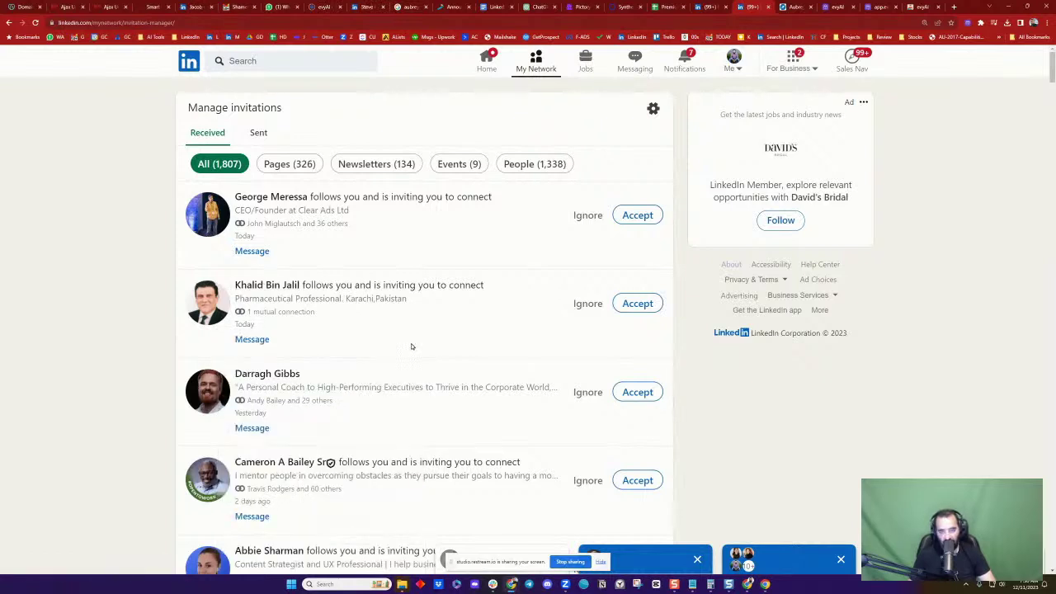
scroll(455, 251, "down", 6)
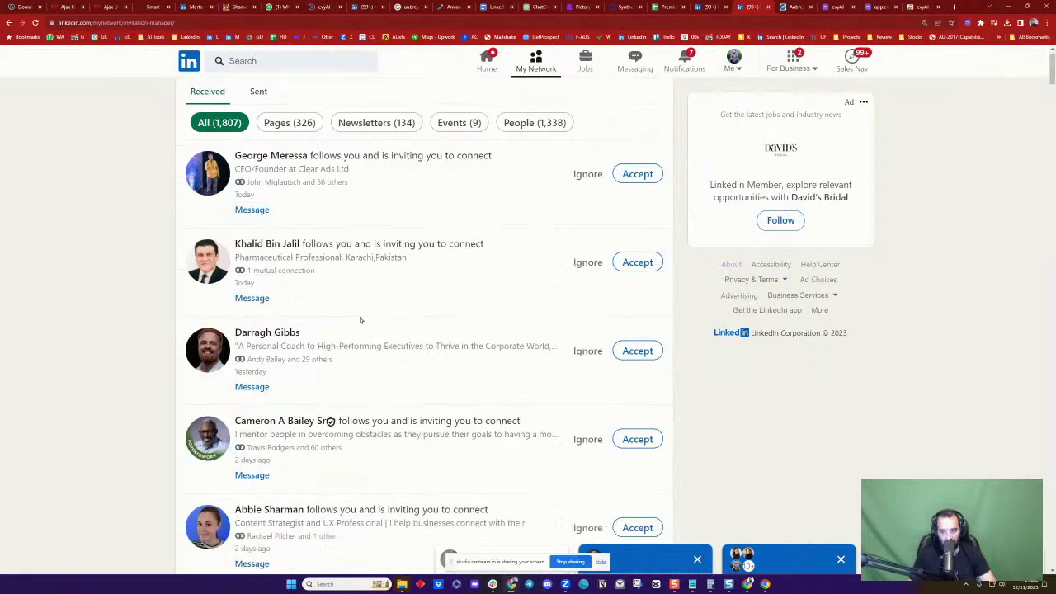
scroll(287, 258, "down", 1)
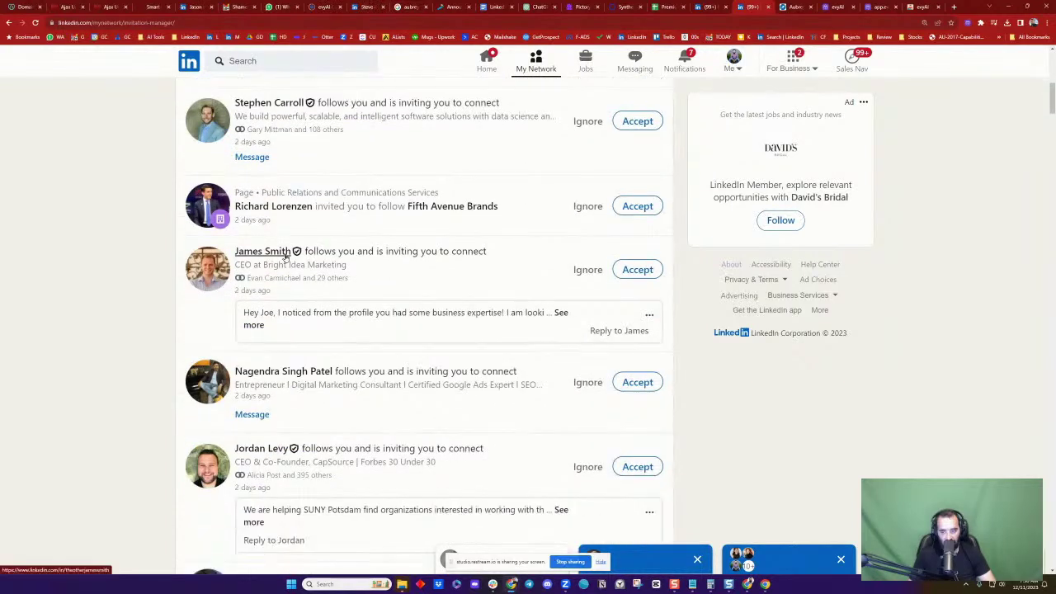
scroll(287, 258, "down", 4)
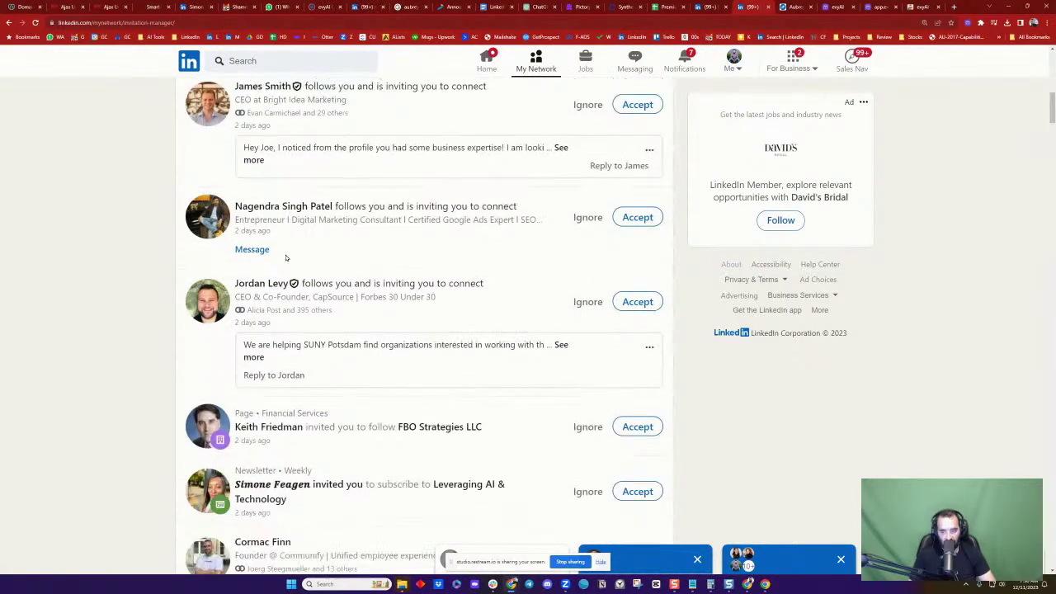
scroll(286, 259, "down", 1)
scroll(286, 259, "down", 3)
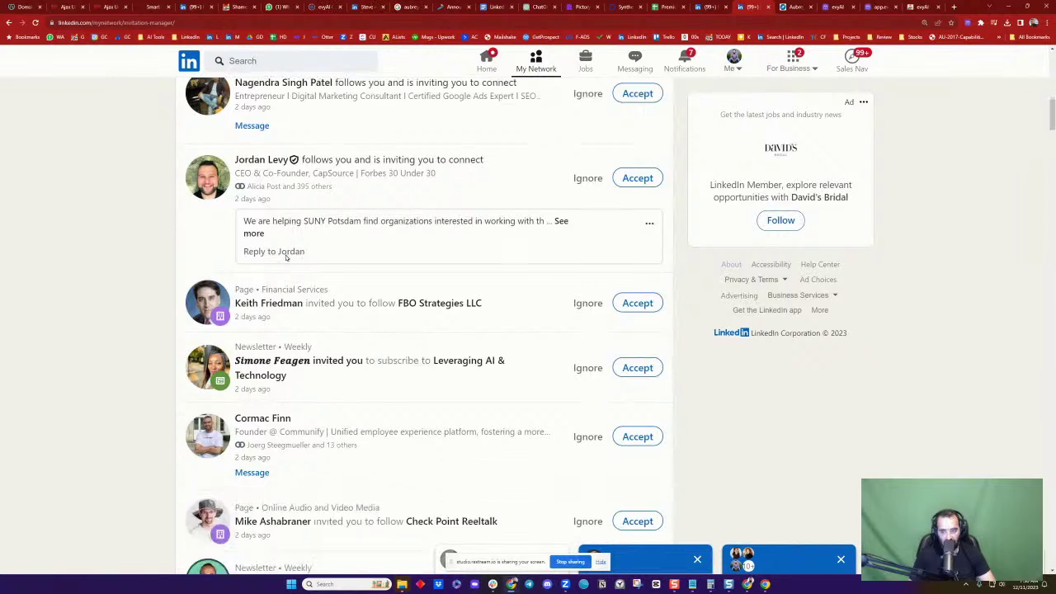
scroll(287, 258, "down", 2)
scroll(286, 258, "down", 5)
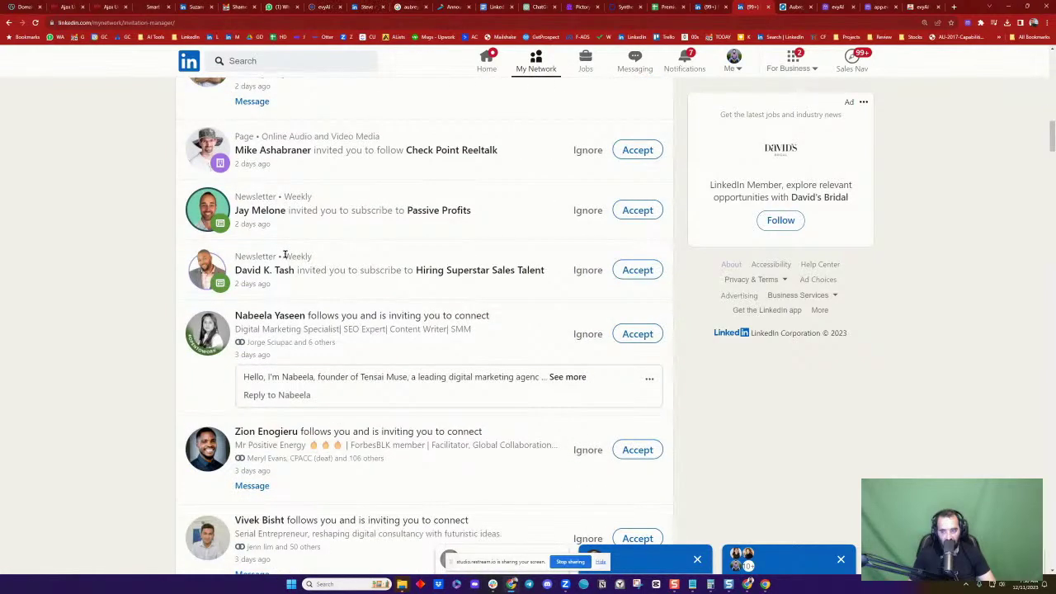
scroll(285, 256, "down", 6)
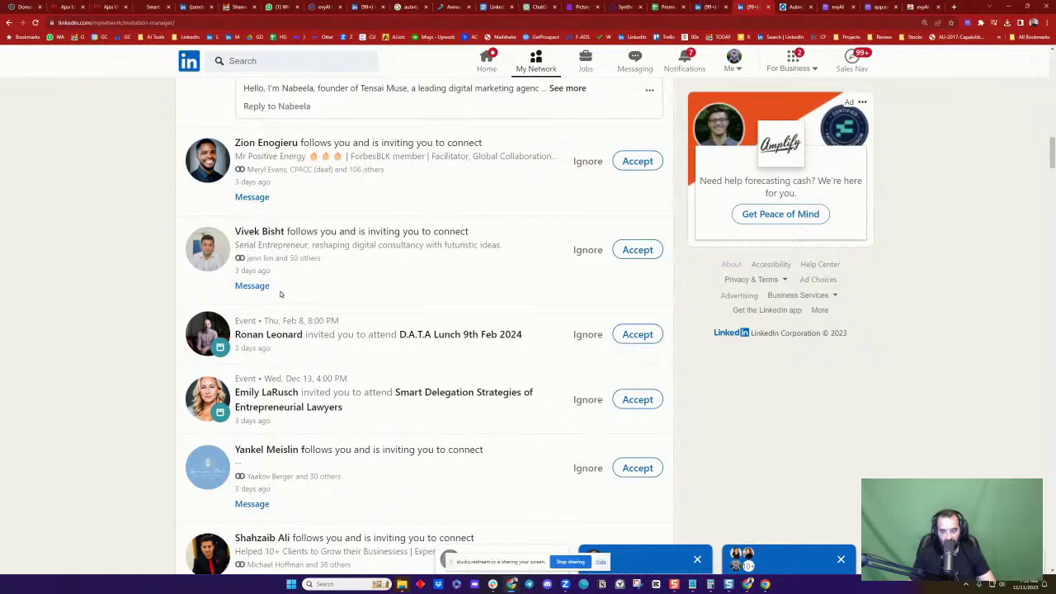
scroll(380, 289, "down", 9)
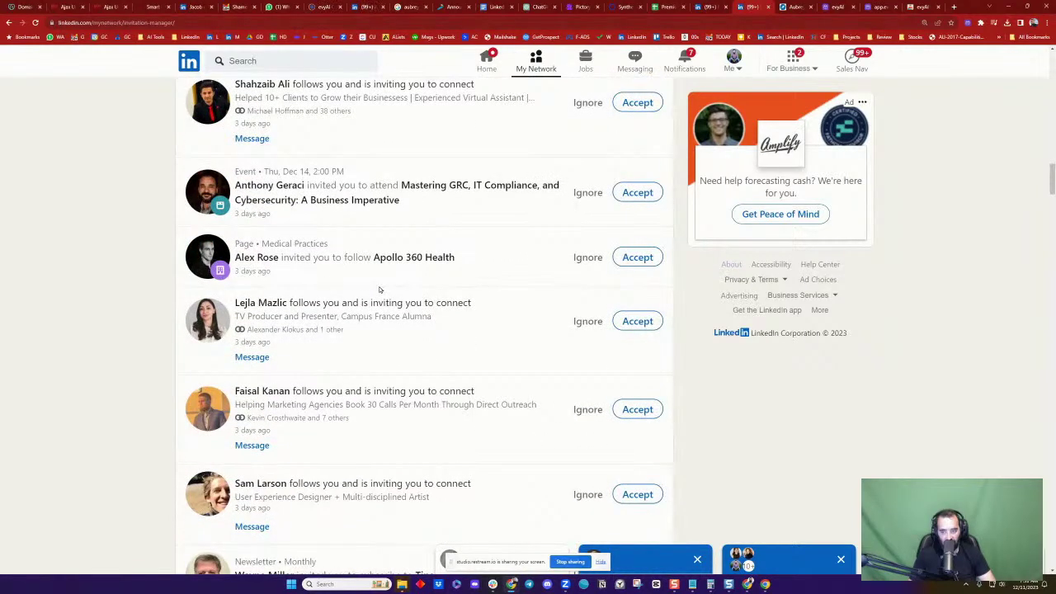
Start a message to the UX designer typing 'Doi you use LinkedI'
scroll(379, 289, "down", 3)
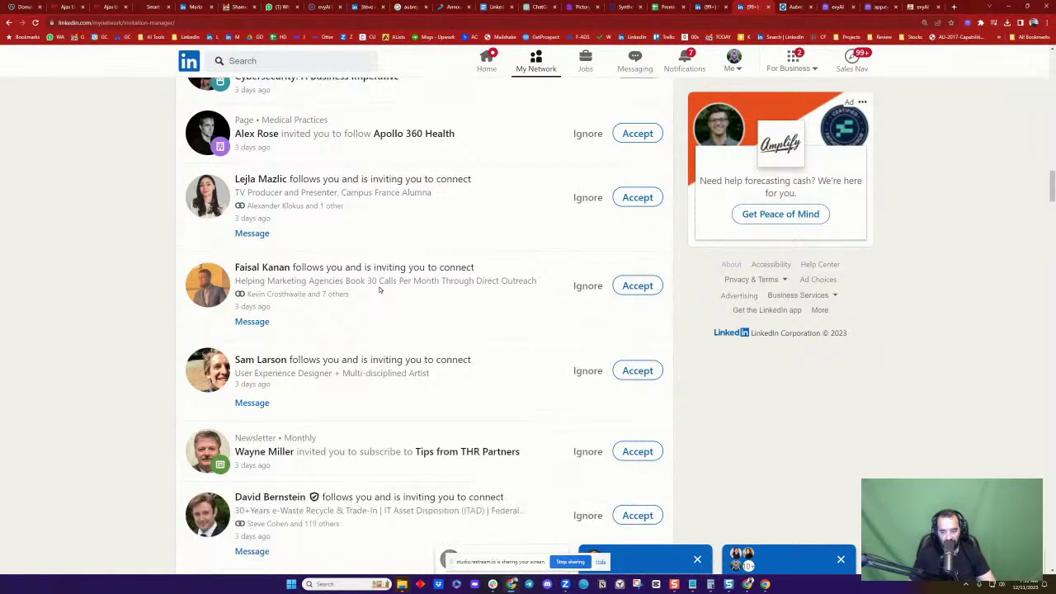
left_click(253, 403)
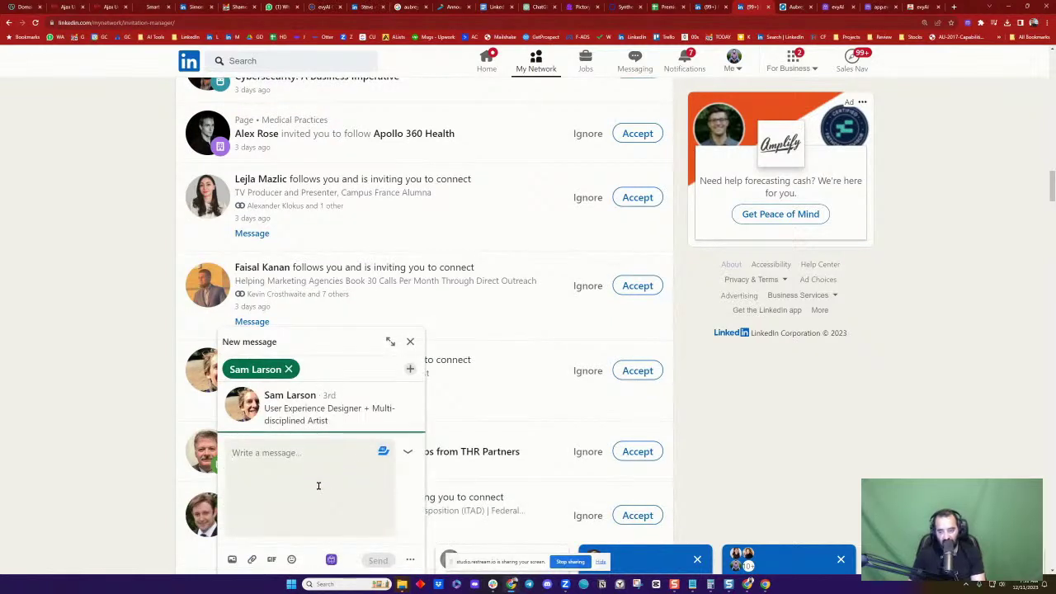
type("Doi")
type(" you us")
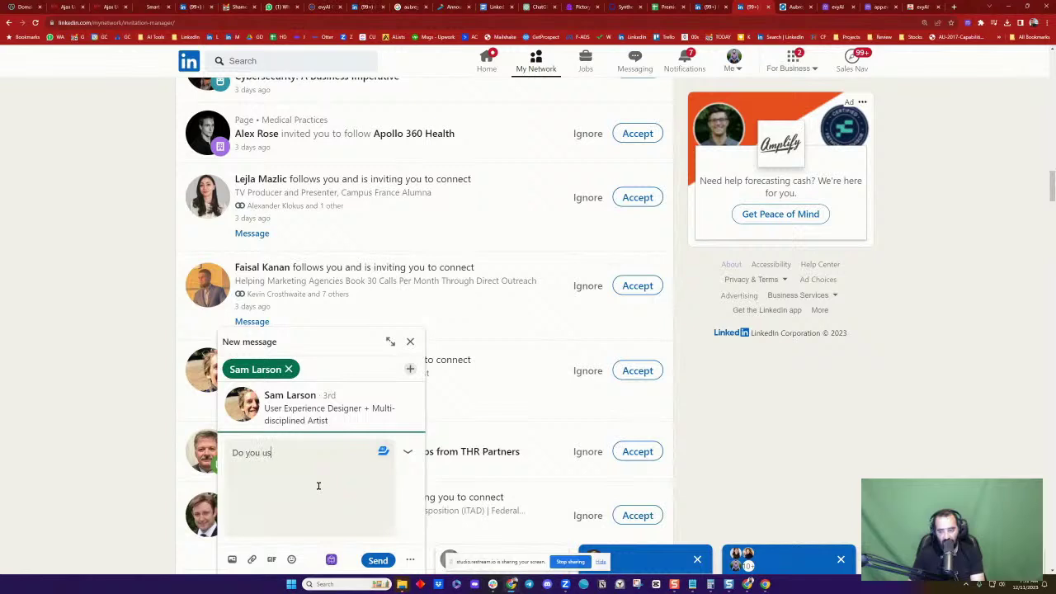
type("e LinkedI")
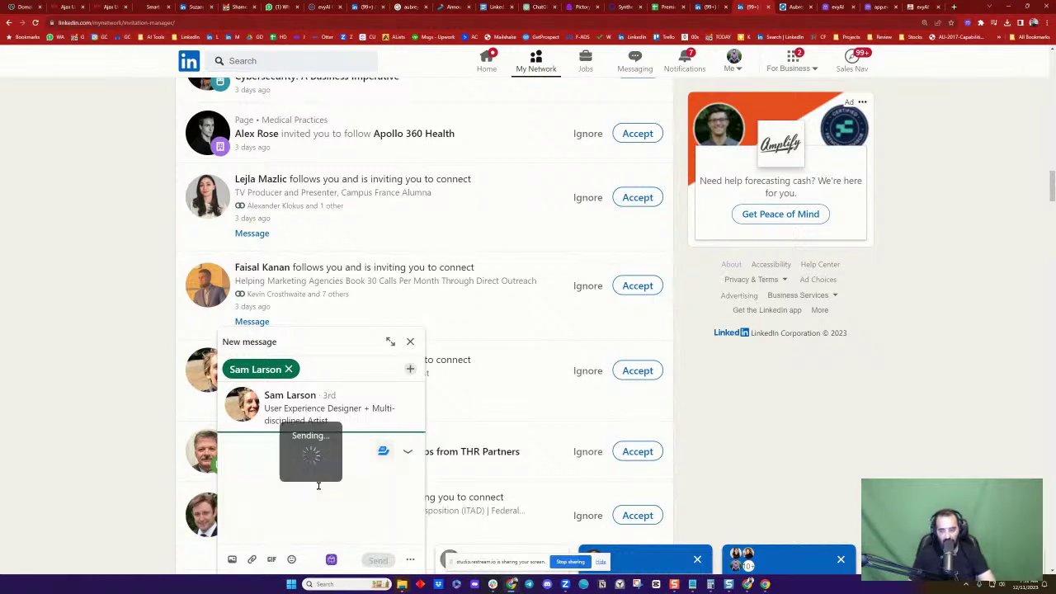
Close the chat, accept the UX designer's connection invitation, and return to the home feed
left_click(410, 341)
left_click(656, 371)
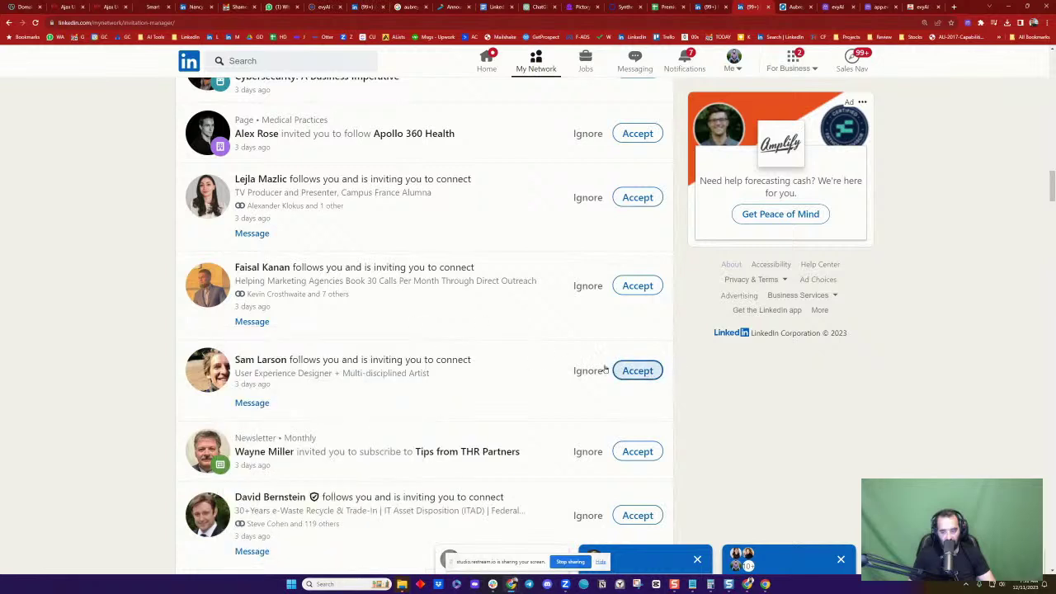
scroll(333, 316, "down", 4)
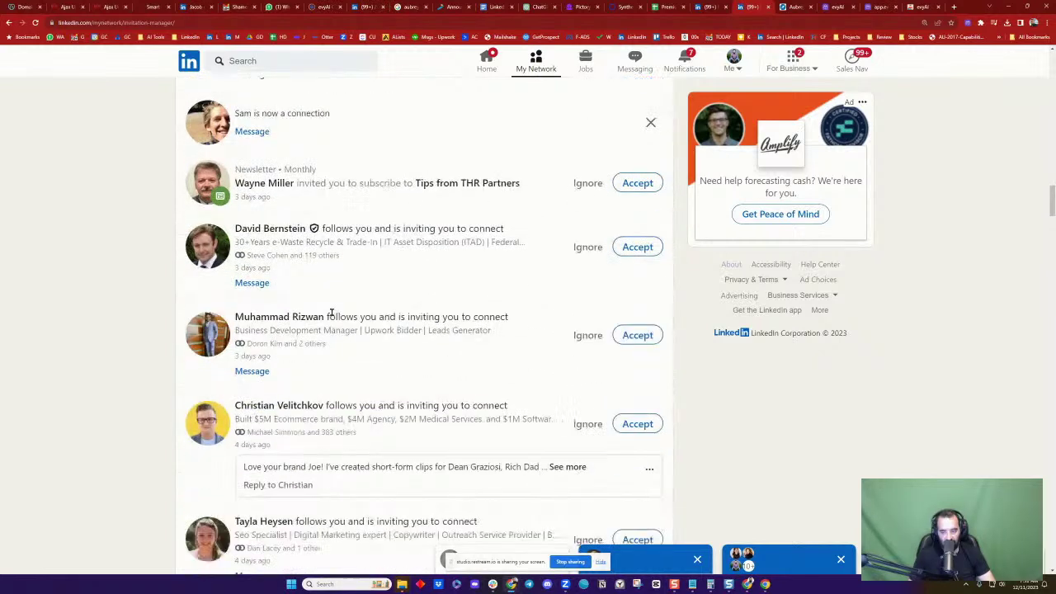
scroll(332, 316, "down", 6)
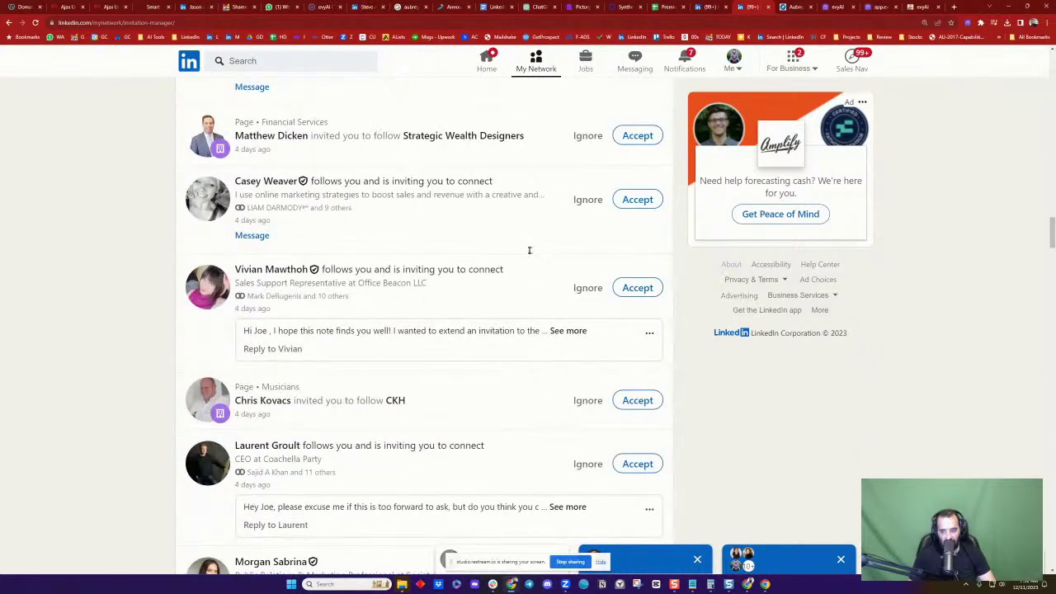
scroll(529, 250, "up", 15)
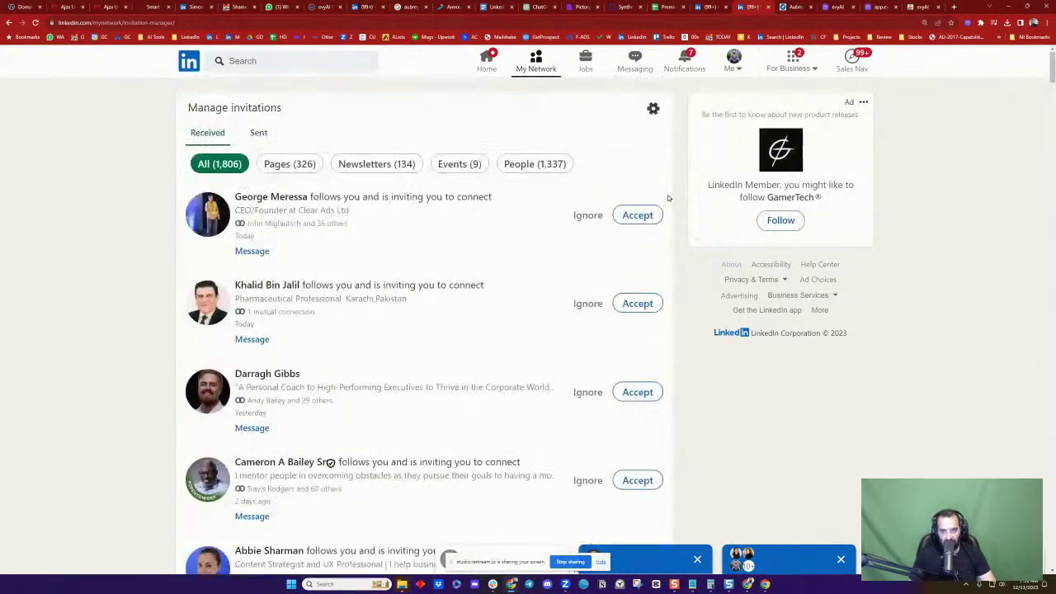
left_click(480, 61)
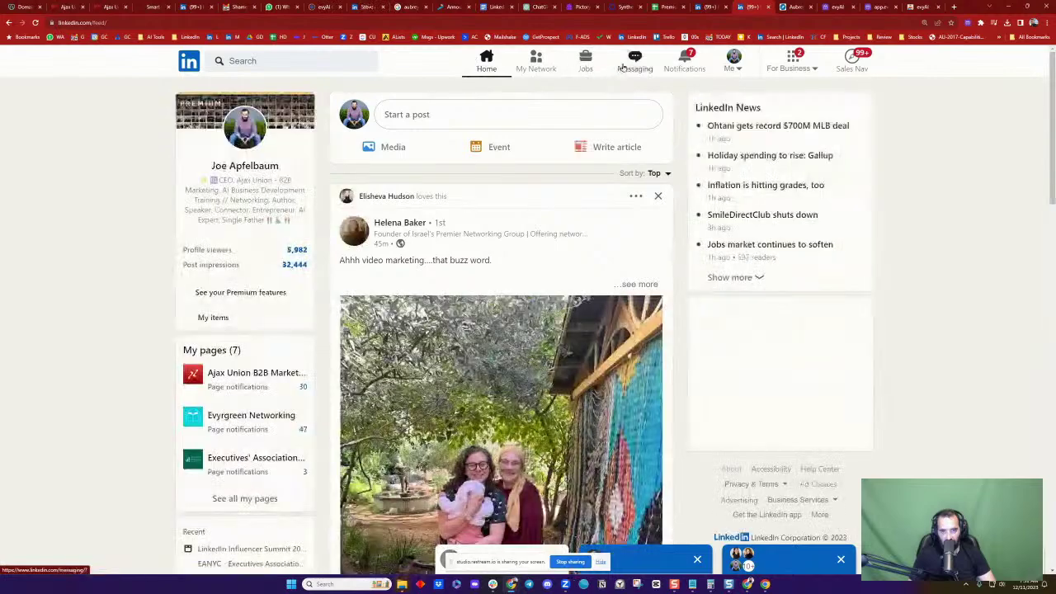
On the video-marketing post, have evyAI generate a 60-word Friendly, Offer Tips comment draft
scroll(540, 260, "down", 3)
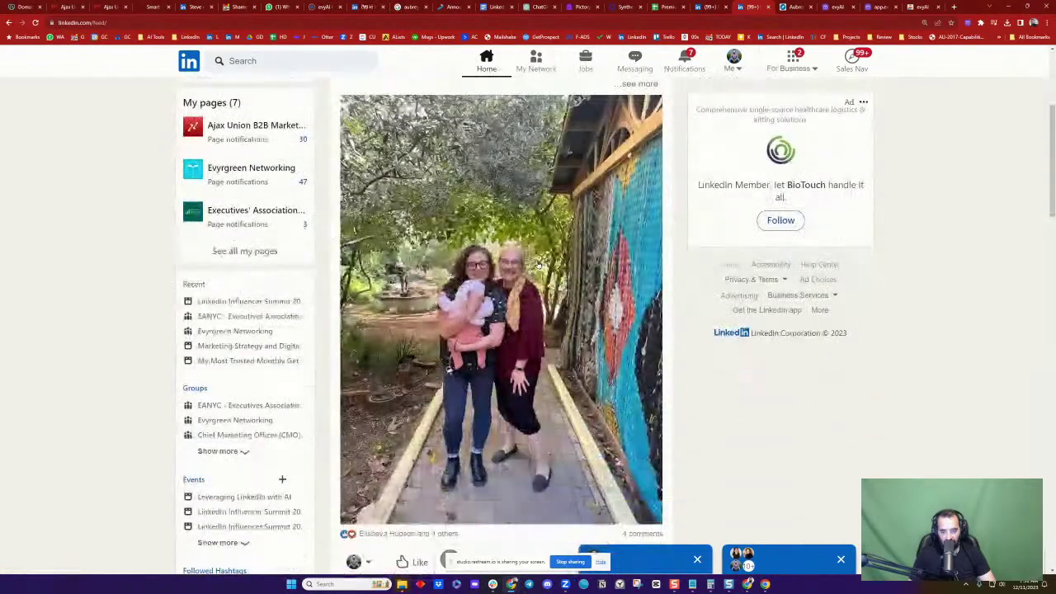
scroll(515, 271, "down", 3)
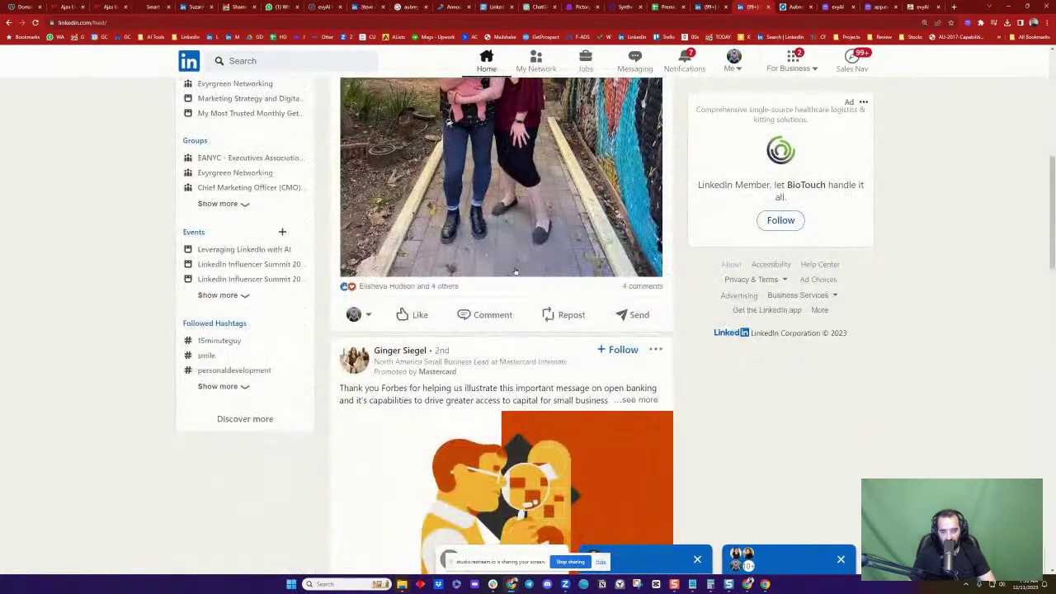
scroll(380, 173, "up", 5)
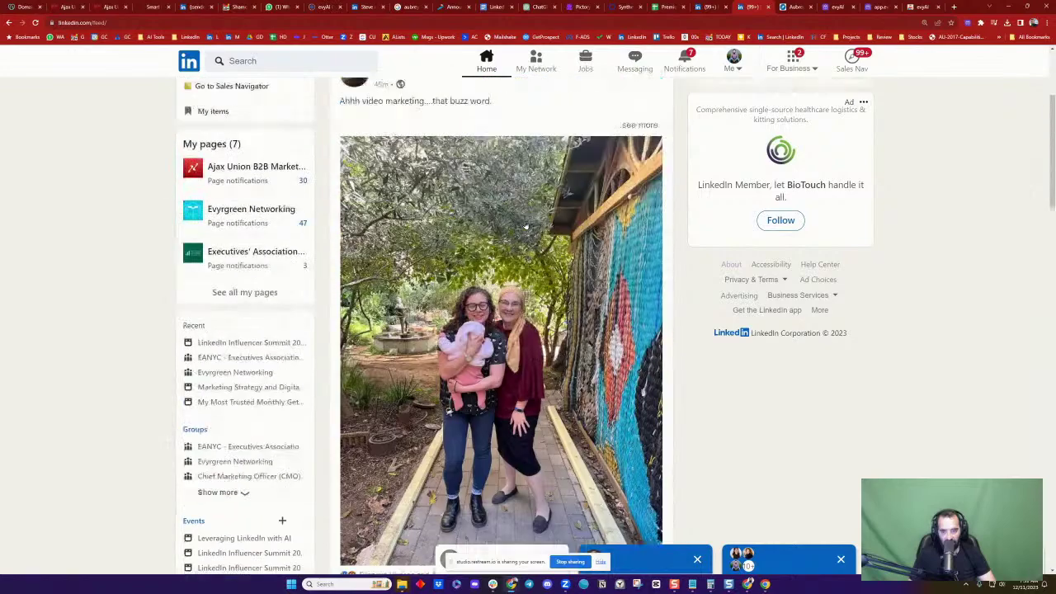
scroll(573, 346, "down", 5)
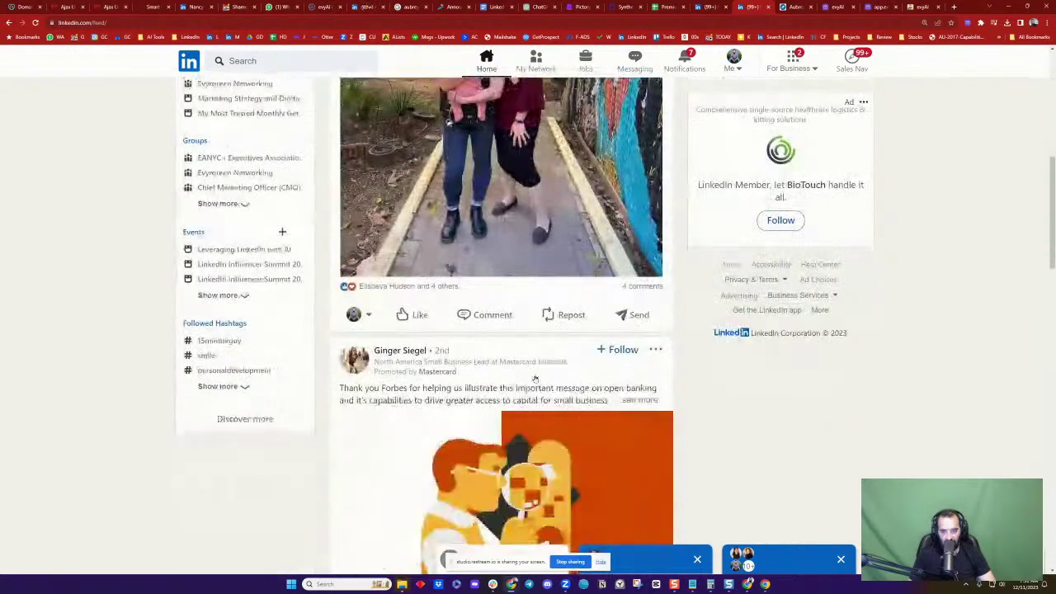
left_click(483, 320)
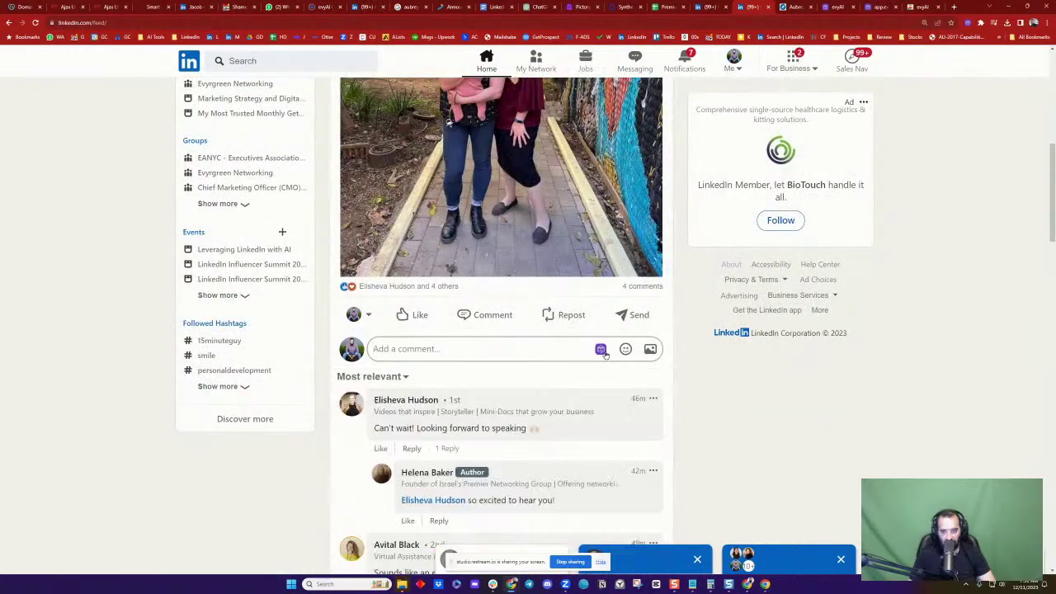
left_click(601, 350)
left_click(658, 441)
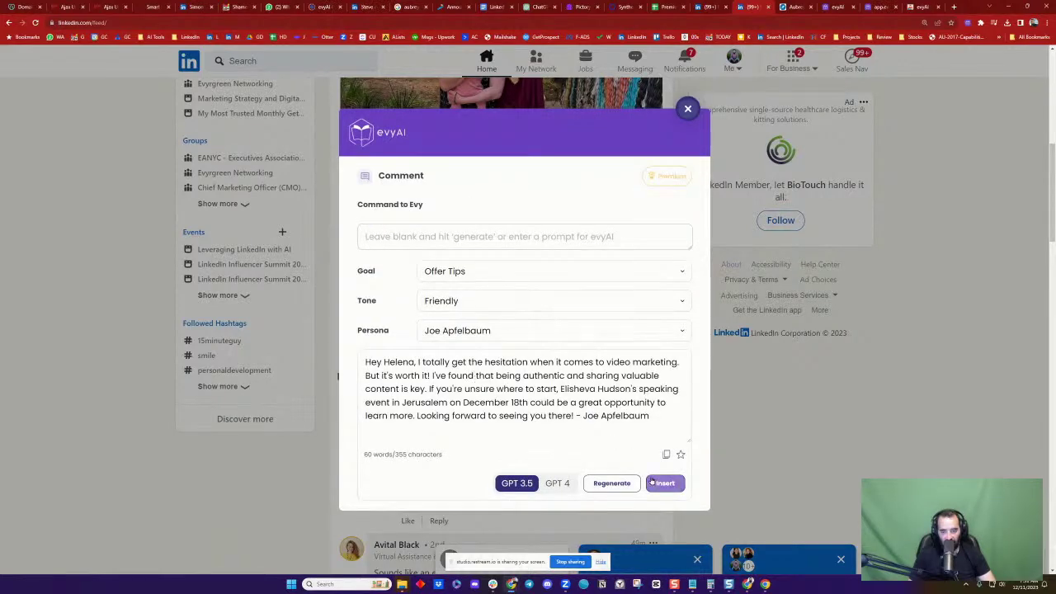
left_click(660, 484)
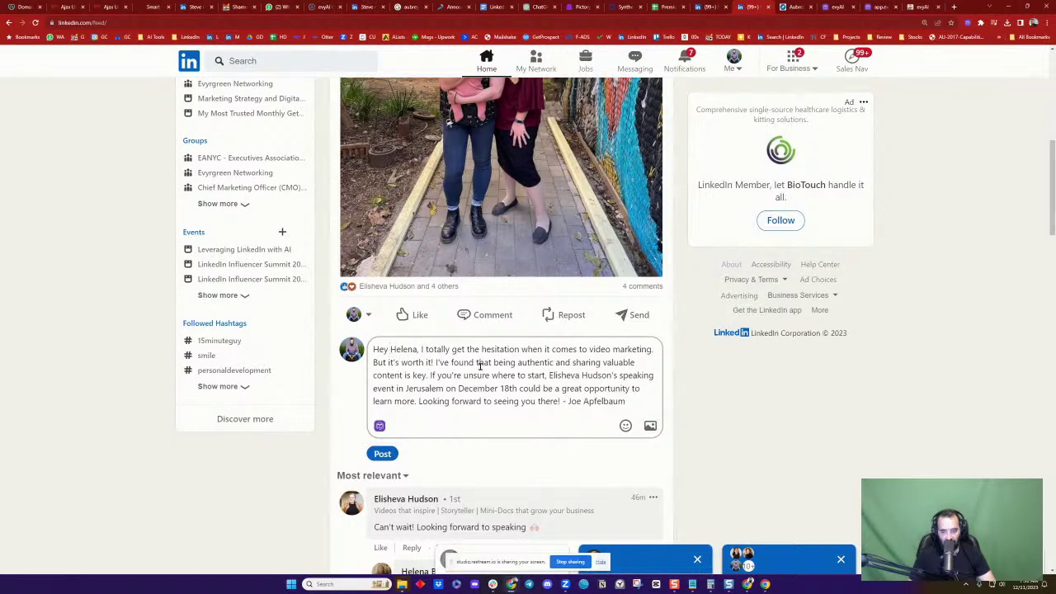
left_click(520, 378)
type("@")
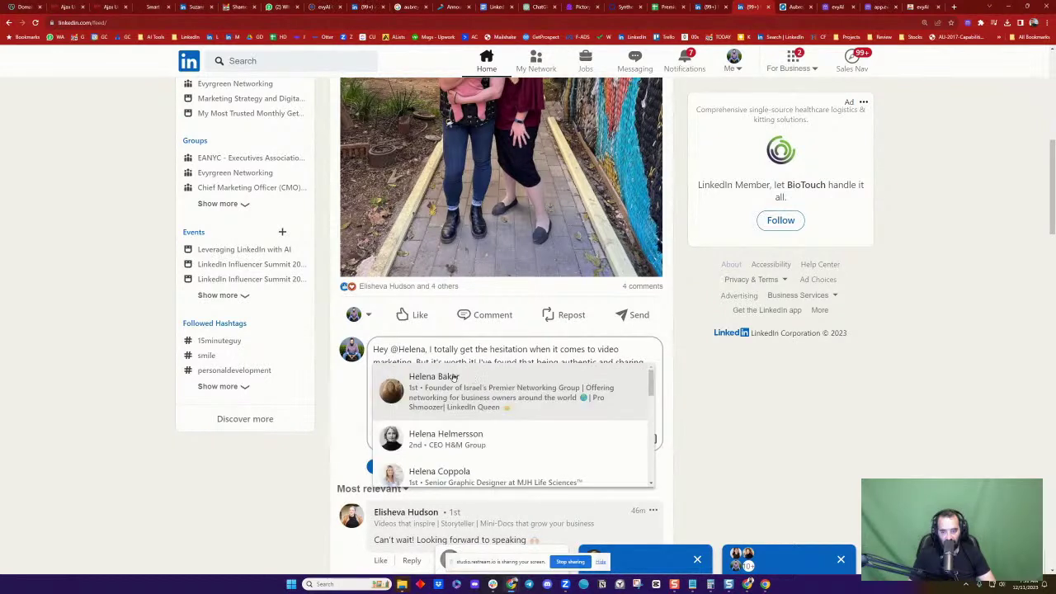
left_click(462, 381)
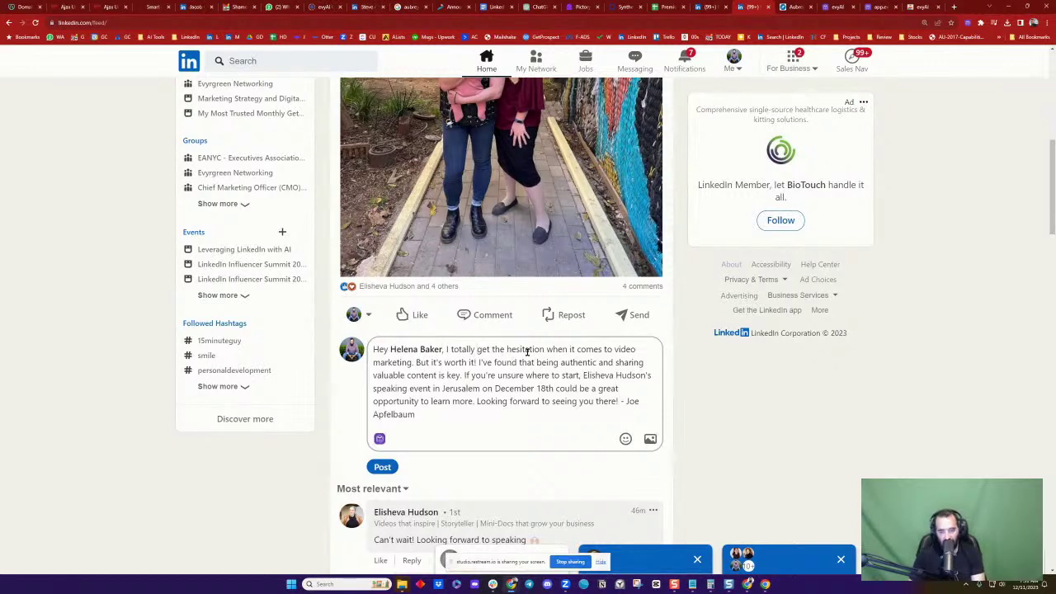
type("USED TO")
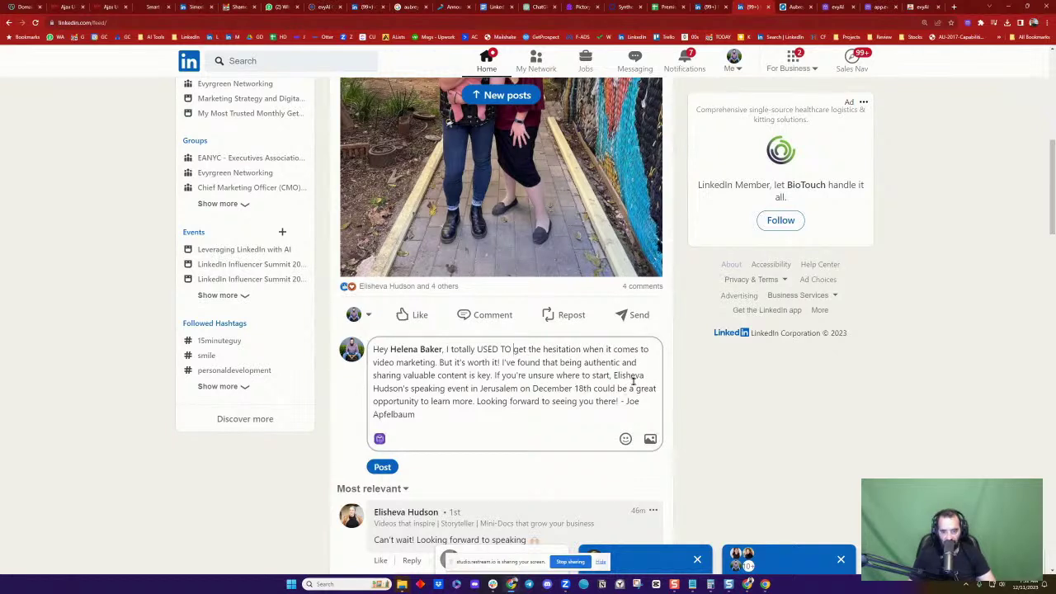
Delete the closing invitation and sign-off sentences, post the comment, then view Notifications
left_click_drag(493, 377, 567, 432)
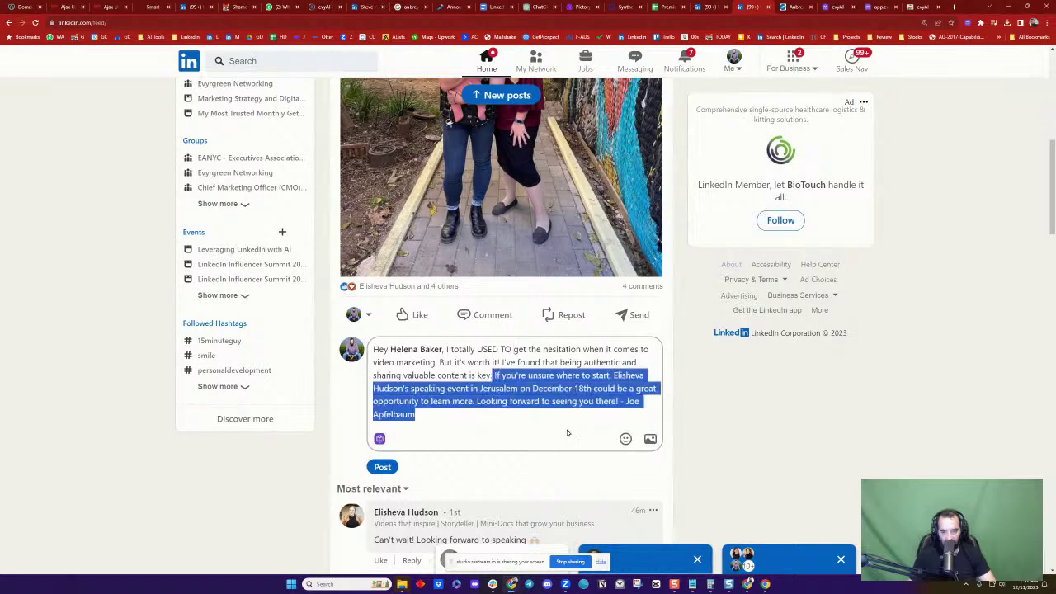
key("BackSpace")
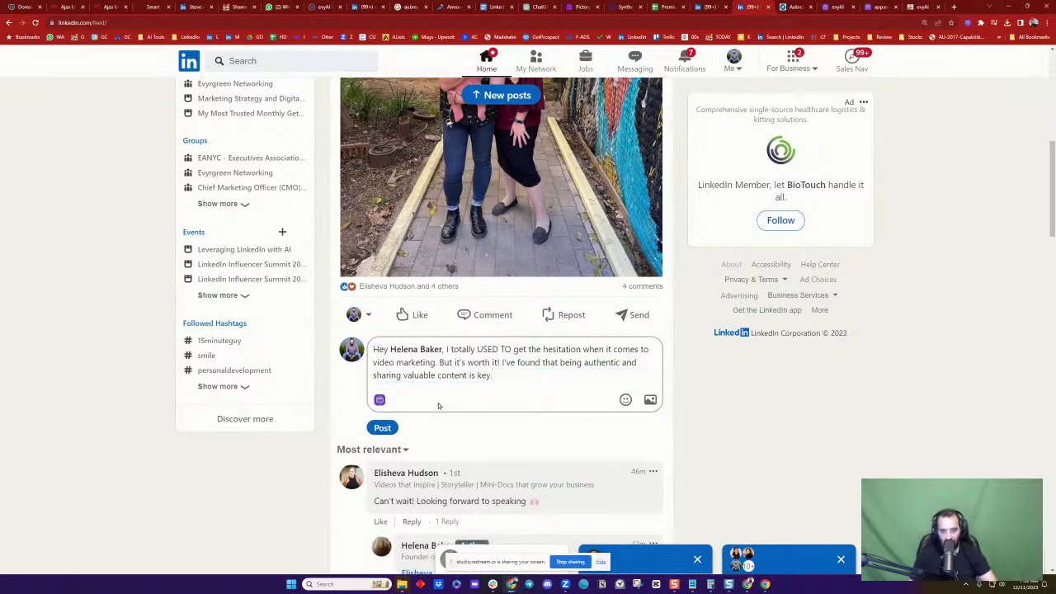
left_click(382, 428)
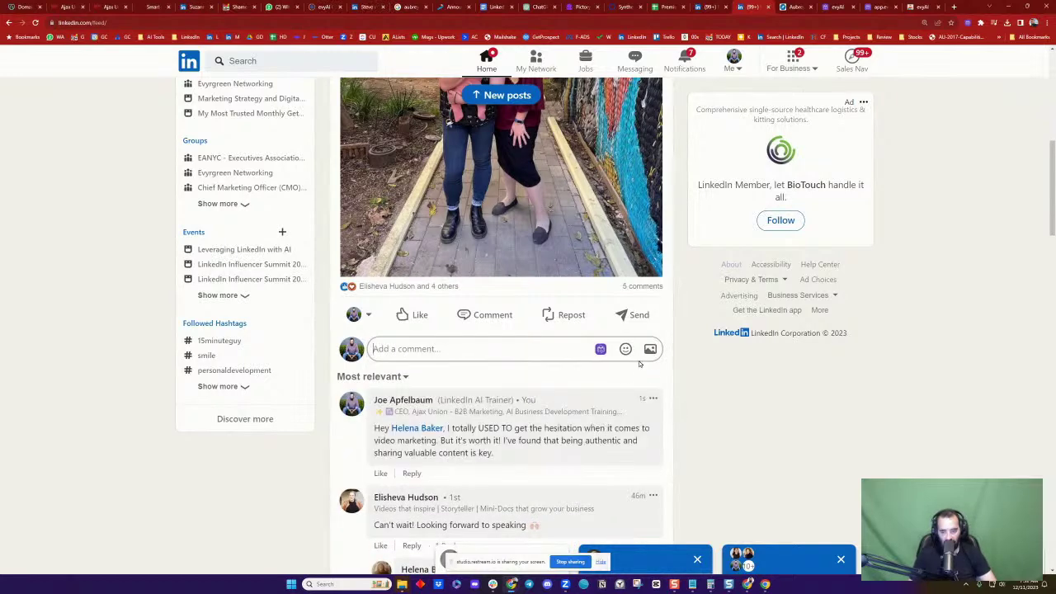
scroll(639, 364, "up", 10)
left_click(678, 56)
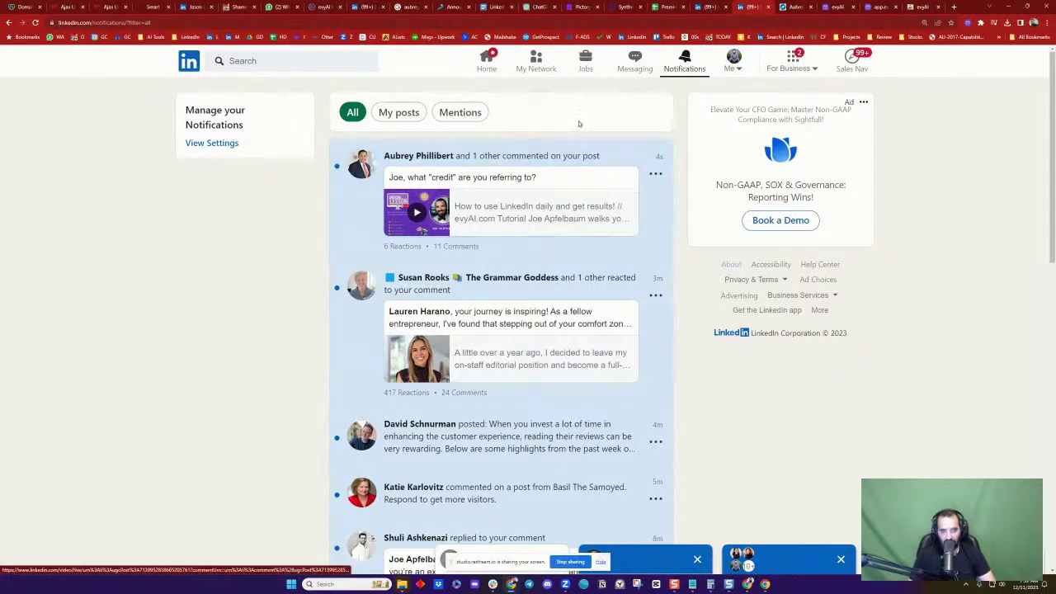
Review the InMail thank-you reply and open the FirstService Residential vice president's lead profile
key("ctrl+Tab")
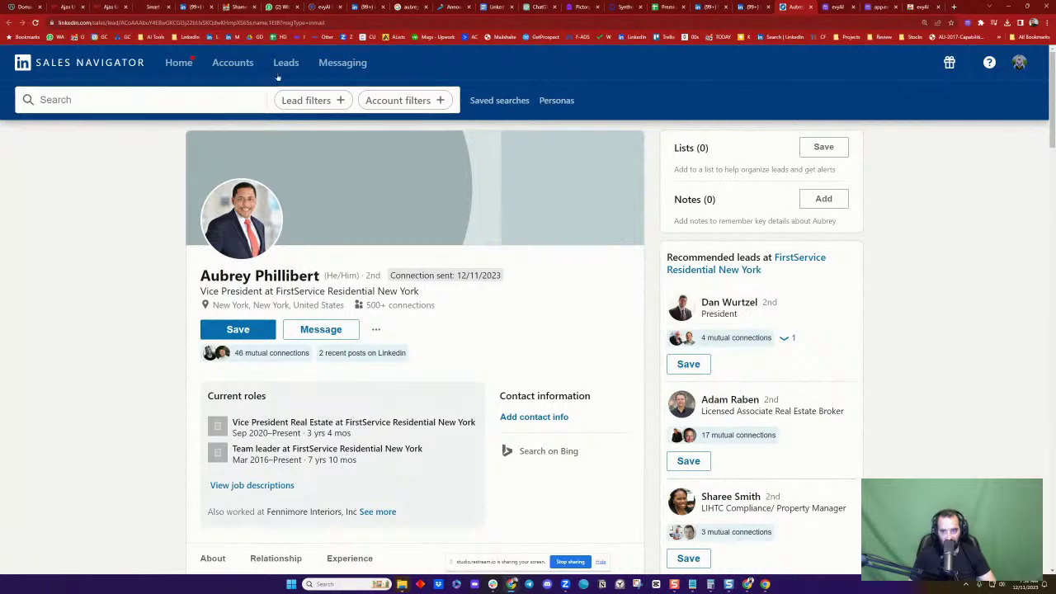
left_click(341, 66)
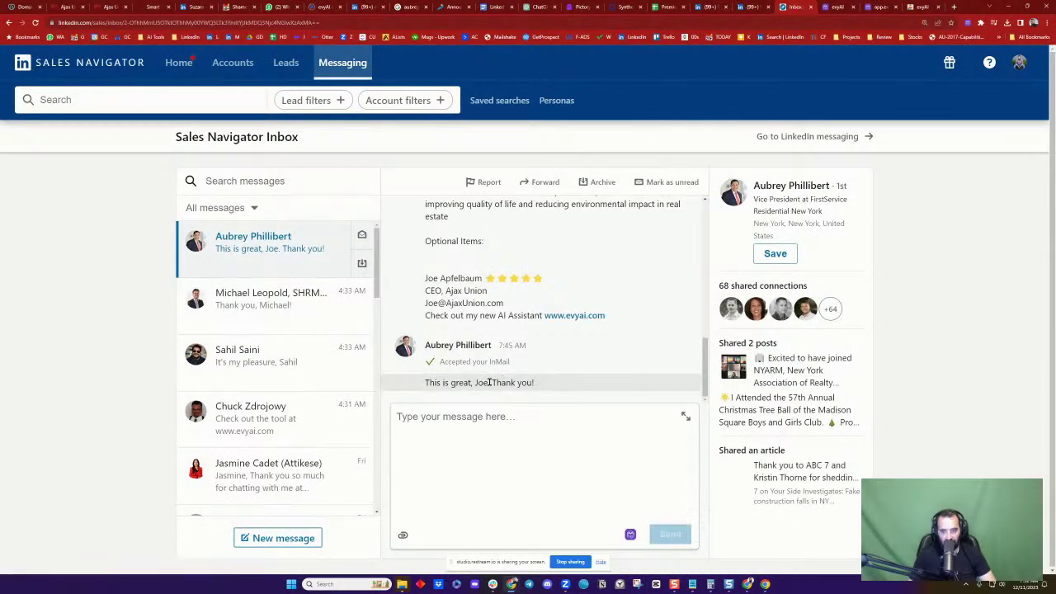
scroll(478, 314, "up", 10)
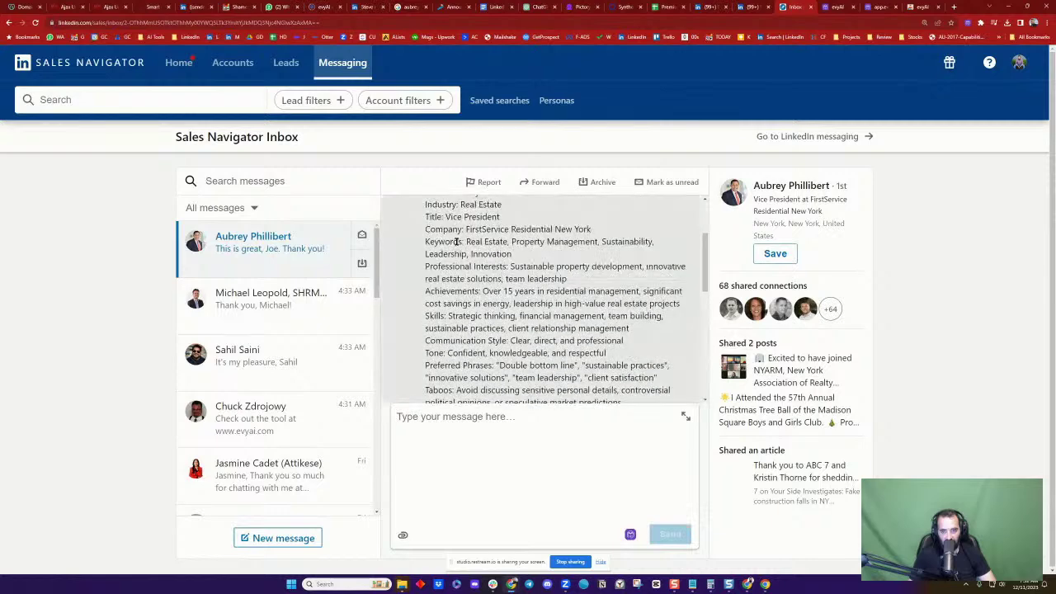
scroll(506, 322, "down", 10)
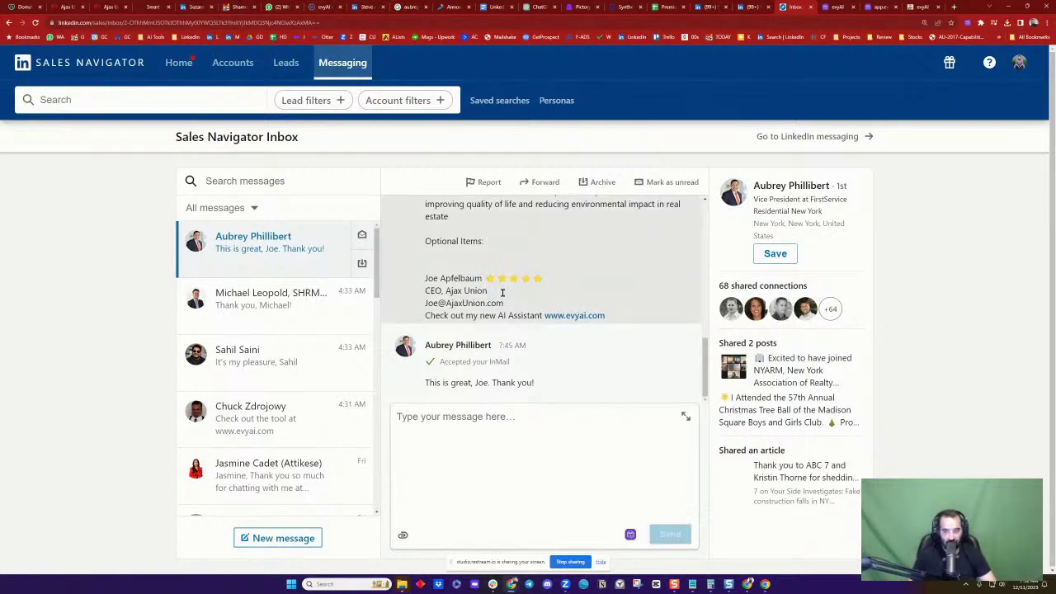
left_click(777, 189)
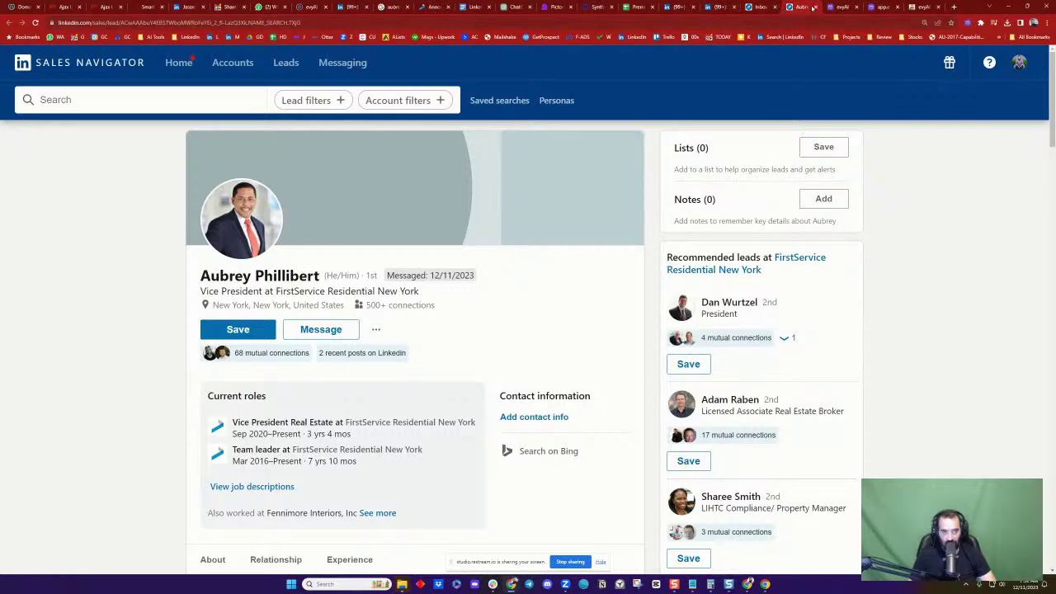
Close the lead profile tab and load evyrgreen.com
left_click(815, 7)
left_click(757, 22)
type("ev")
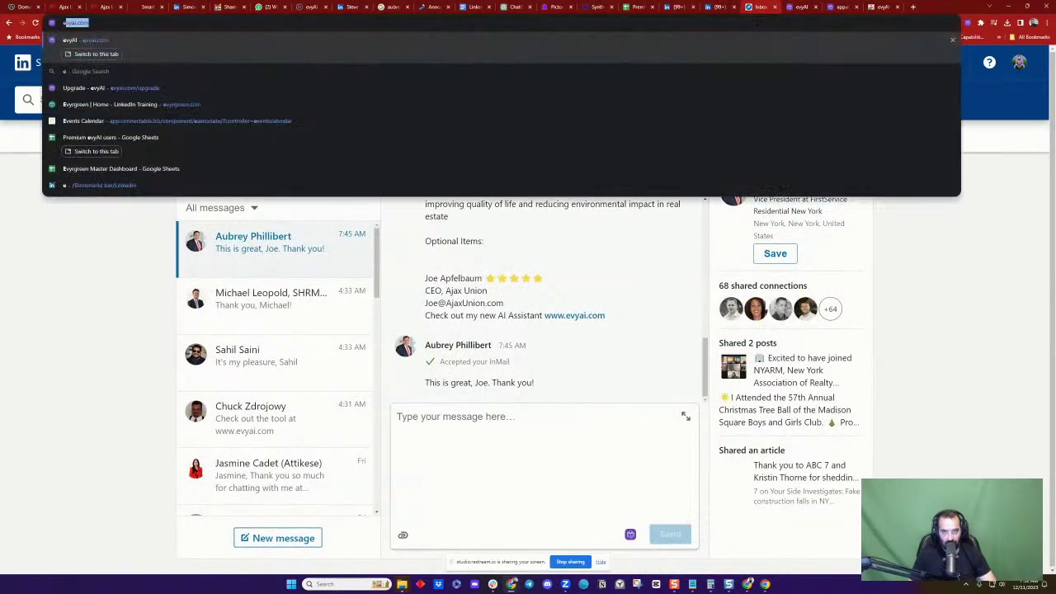
type("yr")
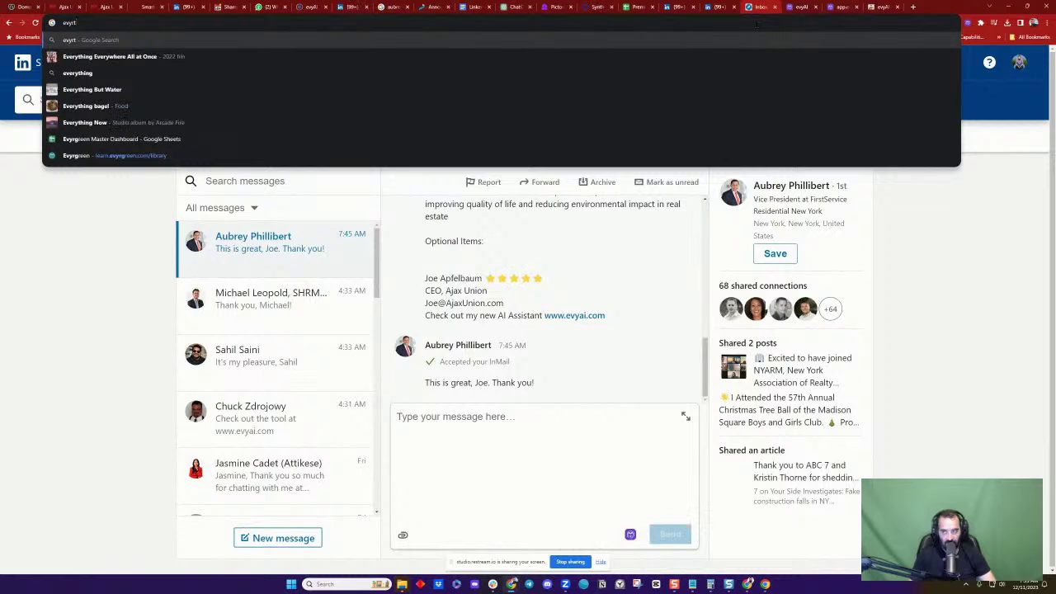
type("g")
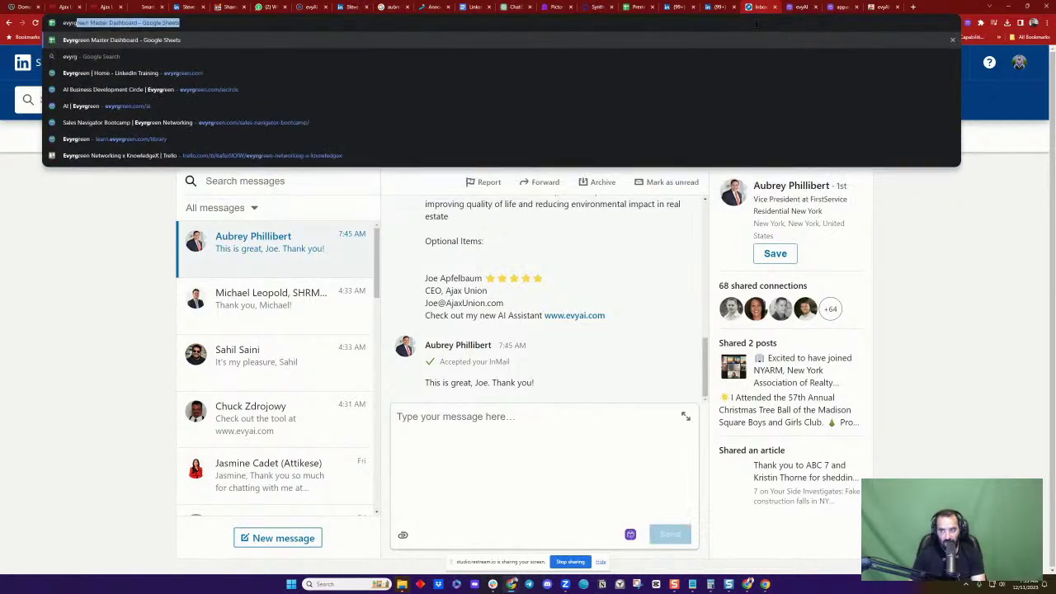
type("ee")
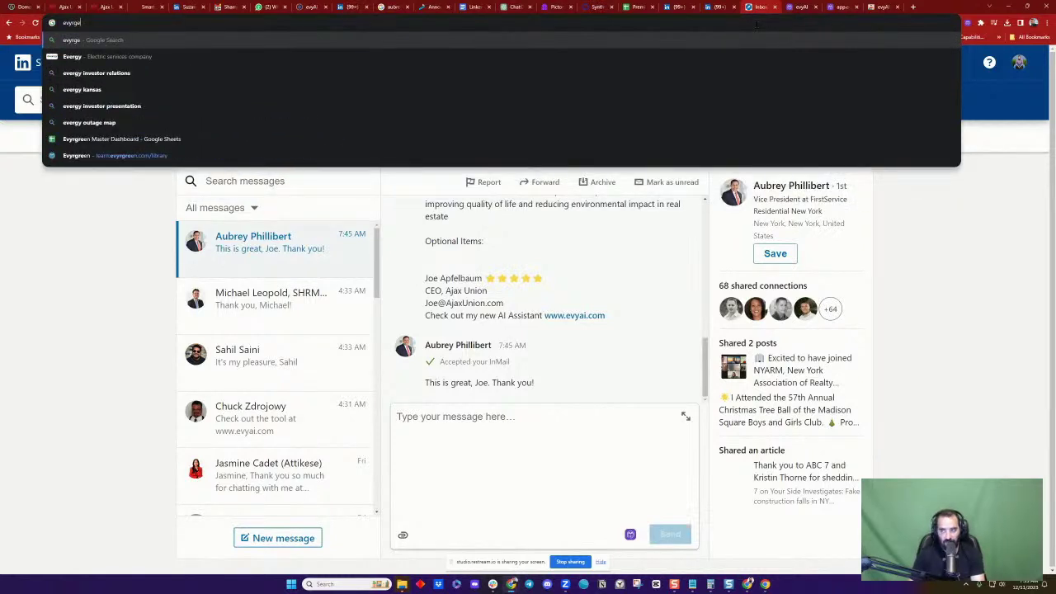
key("BackSpace")
type("reen.com")
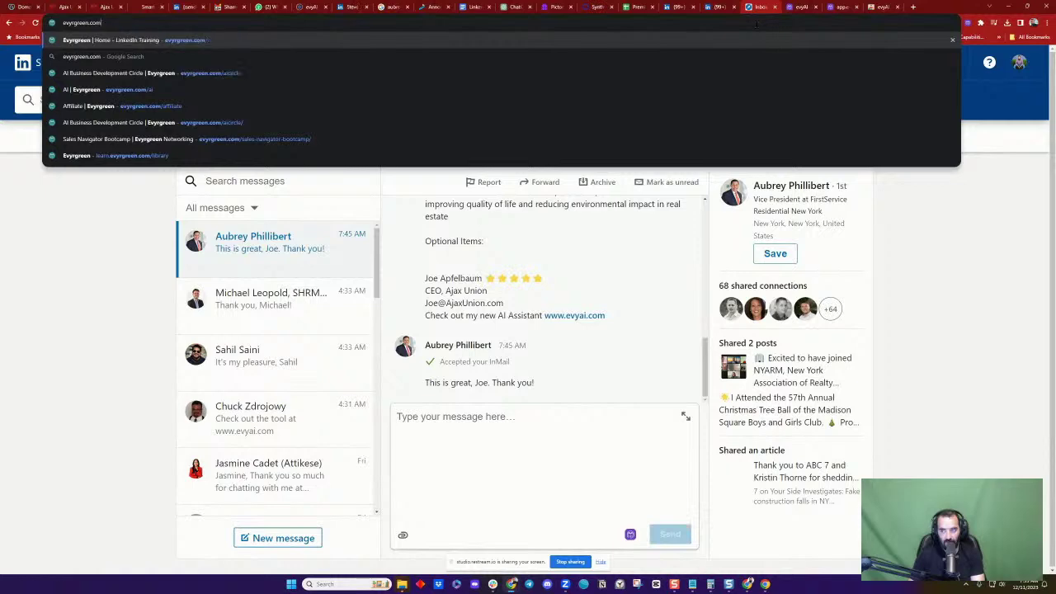
key("Return")
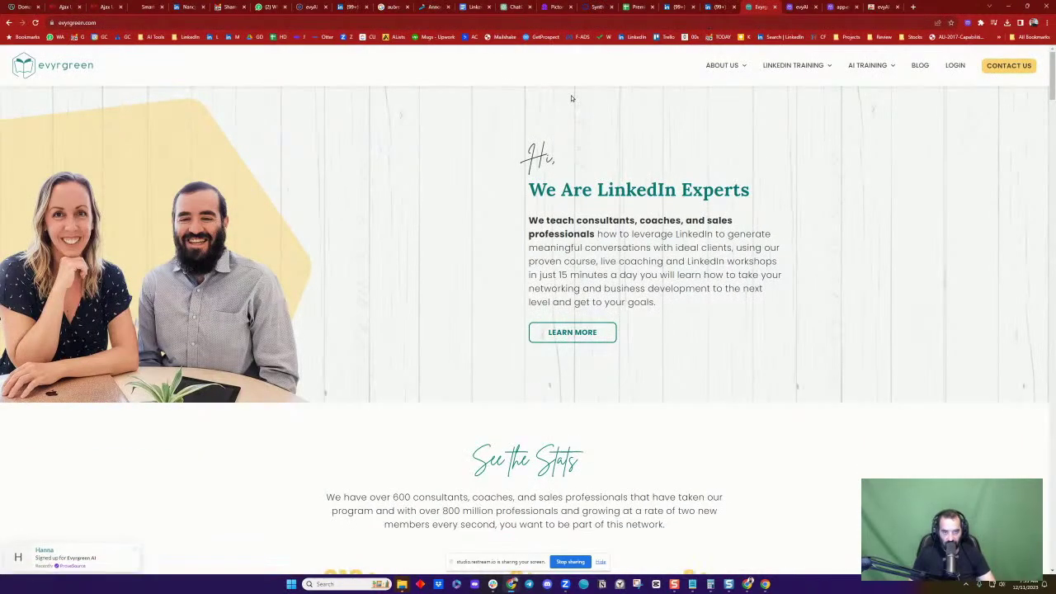
Open the LinkedIn Accelerator Training One Day page and read through it
mouse_move(792, 68)
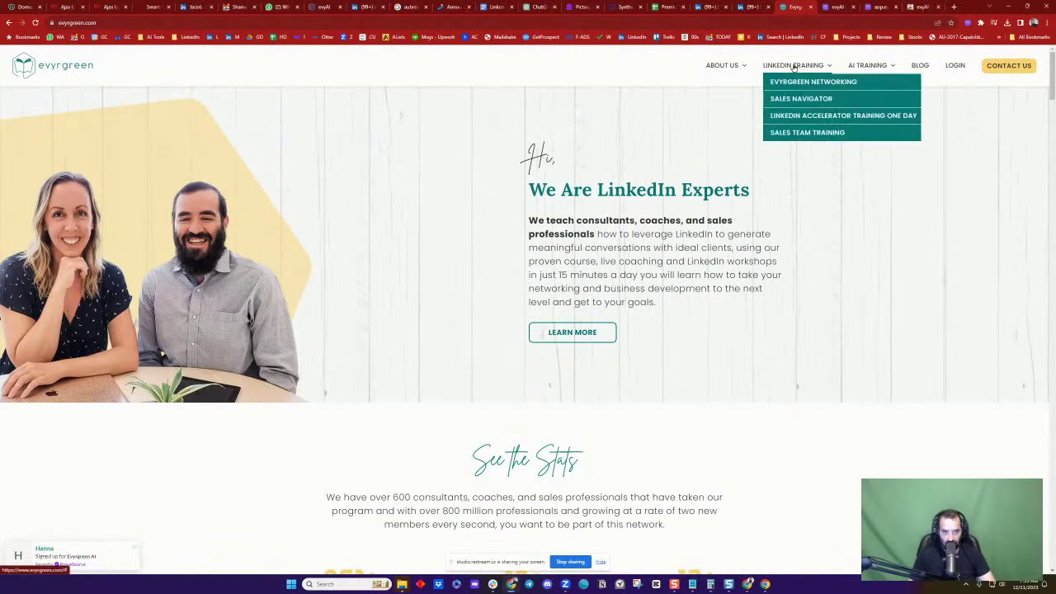
left_click(792, 116)
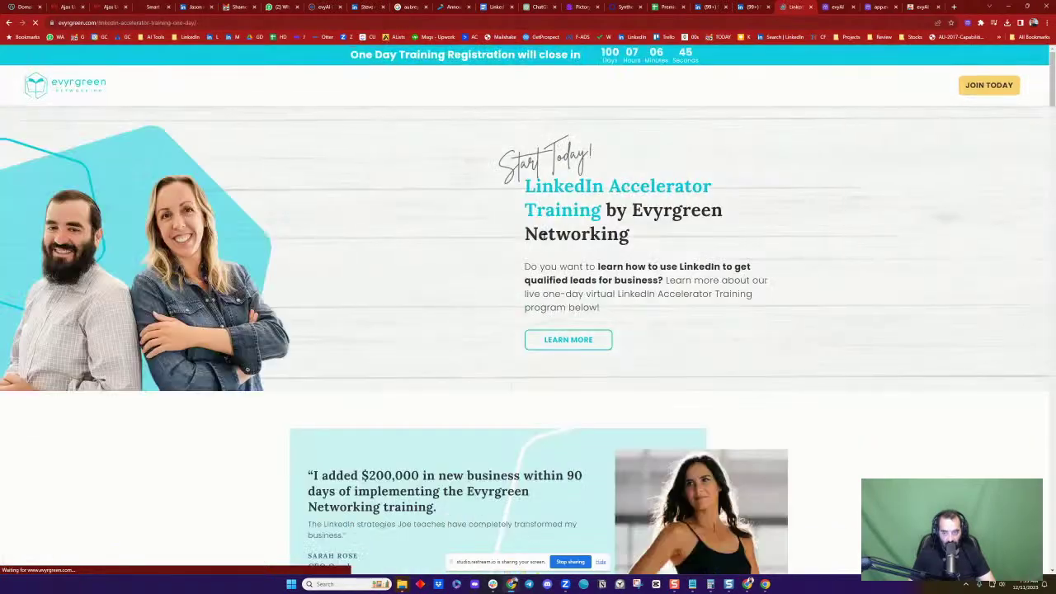
scroll(570, 165, "down", 8)
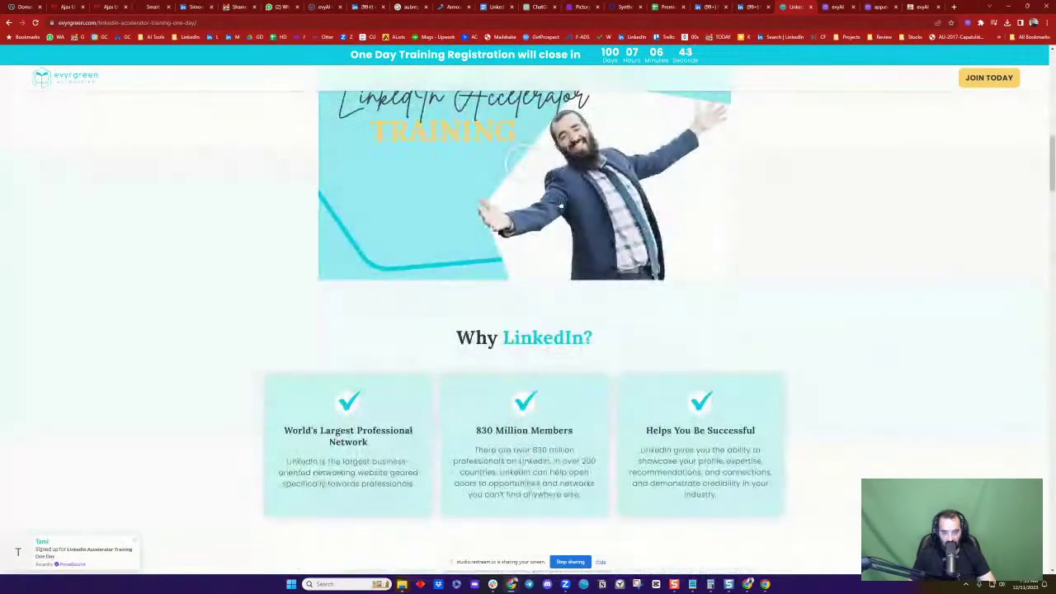
scroll(562, 203, "down", 9)
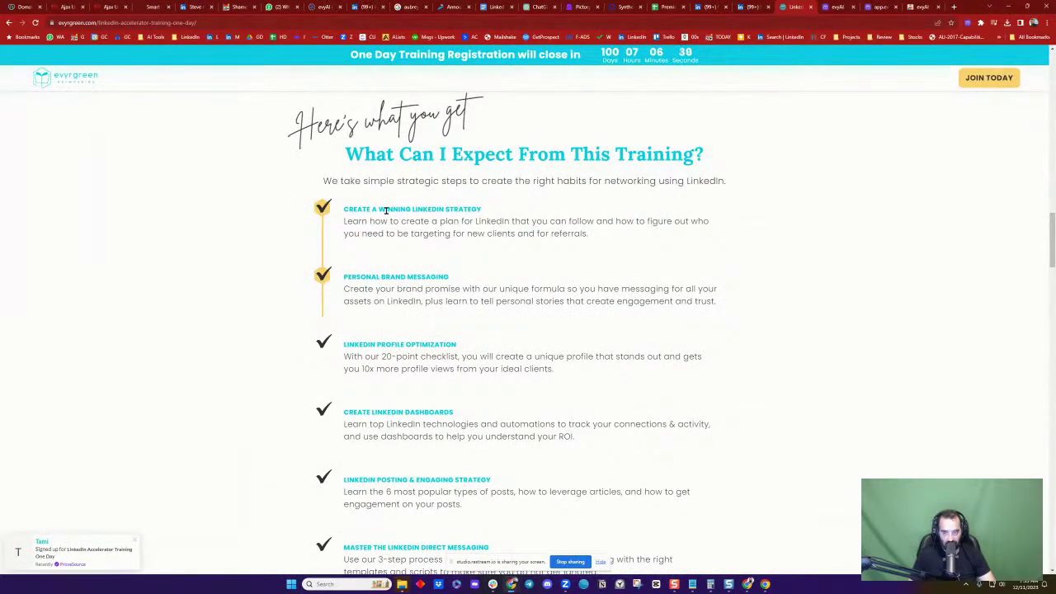
scroll(462, 281, "down", 2)
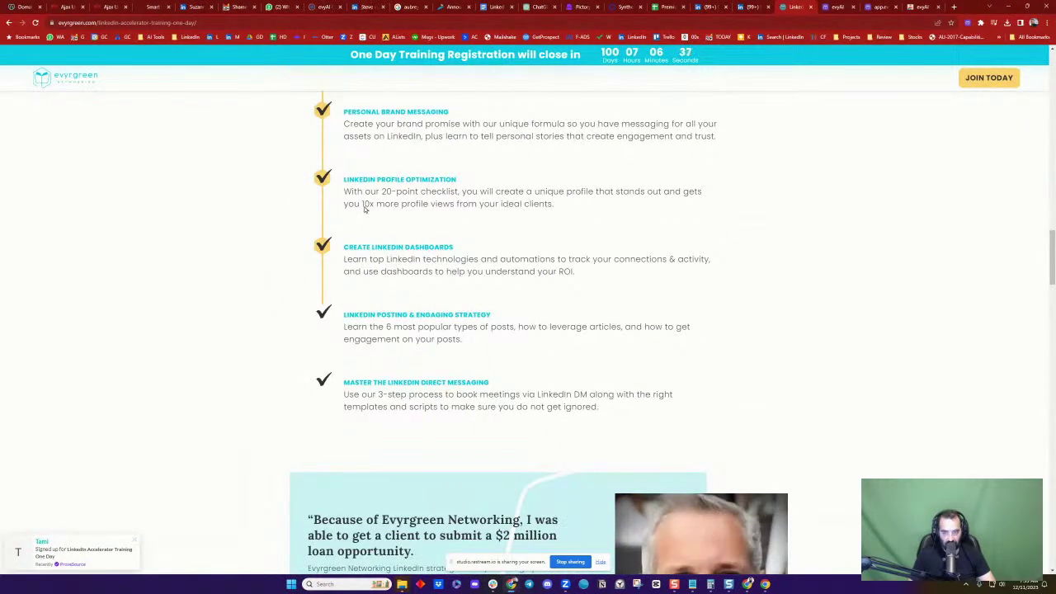
scroll(498, 182, "down", 12)
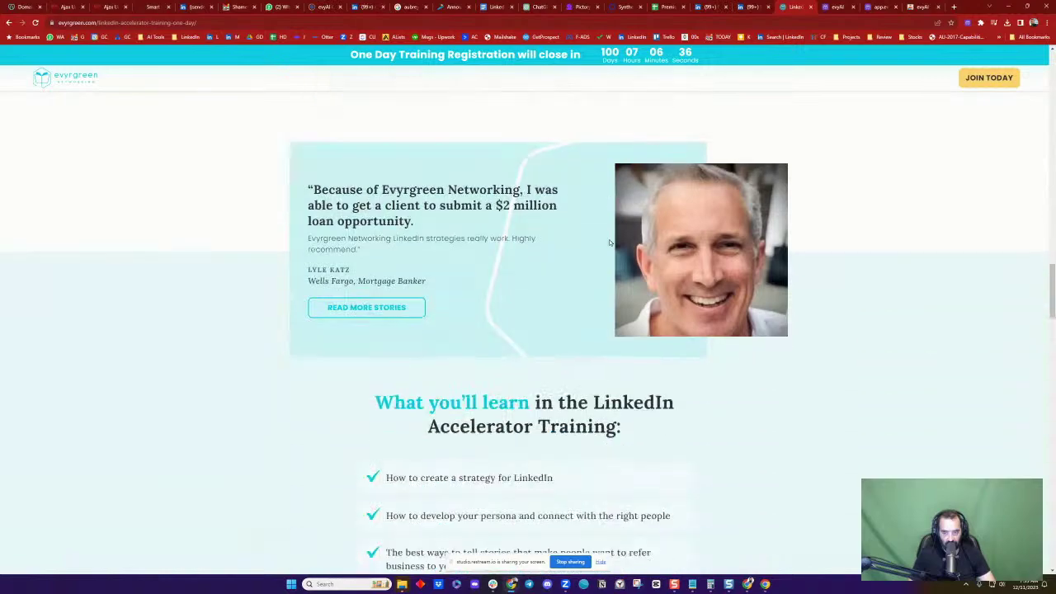
scroll(613, 242, "down", 13)
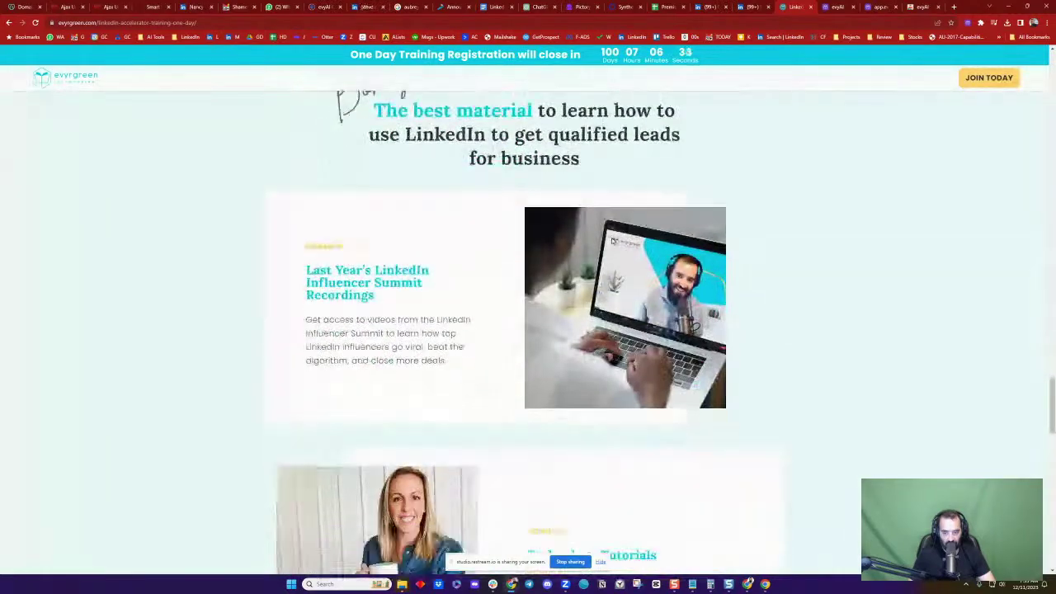
scroll(610, 239, "down", 7)
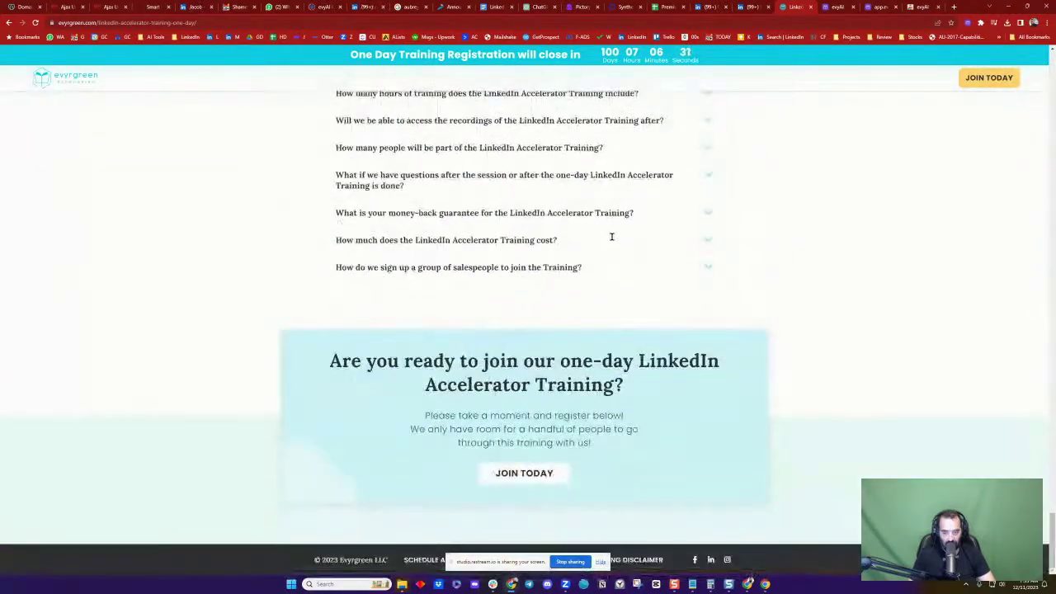
scroll(908, 305, "up", 3)
scroll(908, 305, "down", 3)
scroll(825, 288, "up", 12)
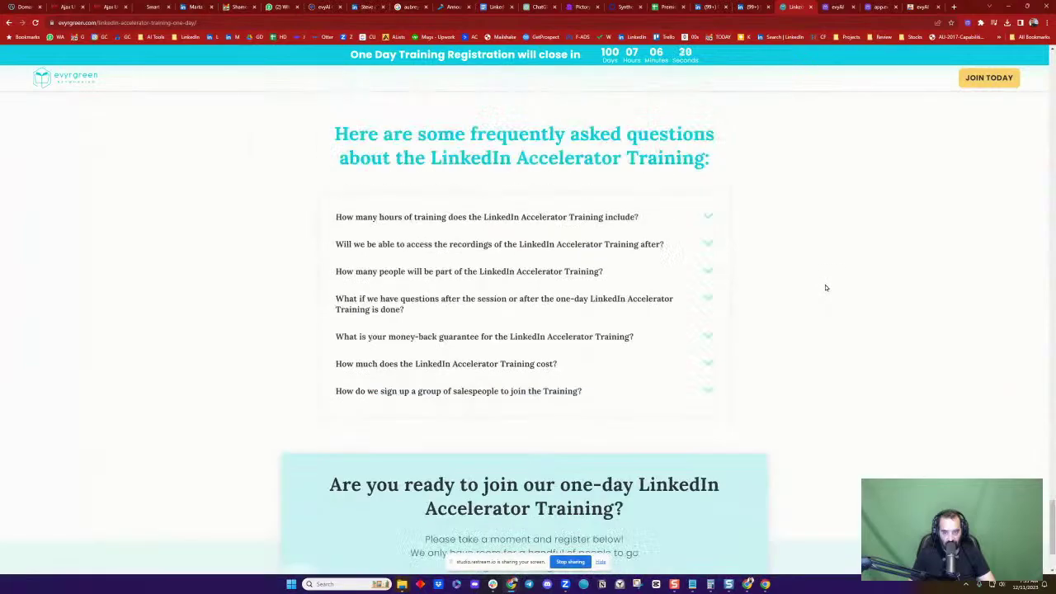
scroll(809, 284, "up", 15)
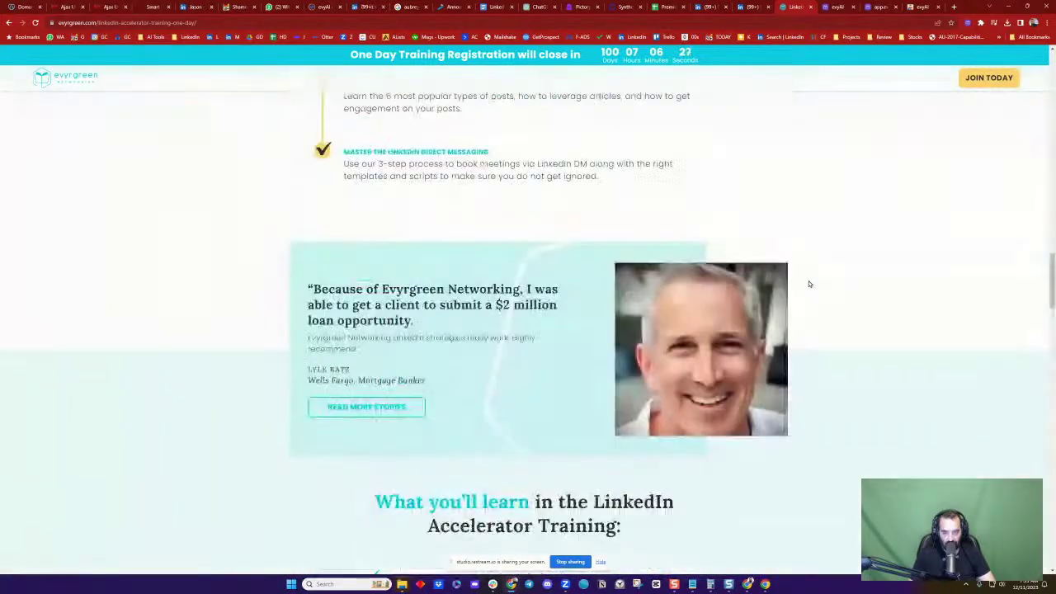
scroll(809, 284, "up", 8)
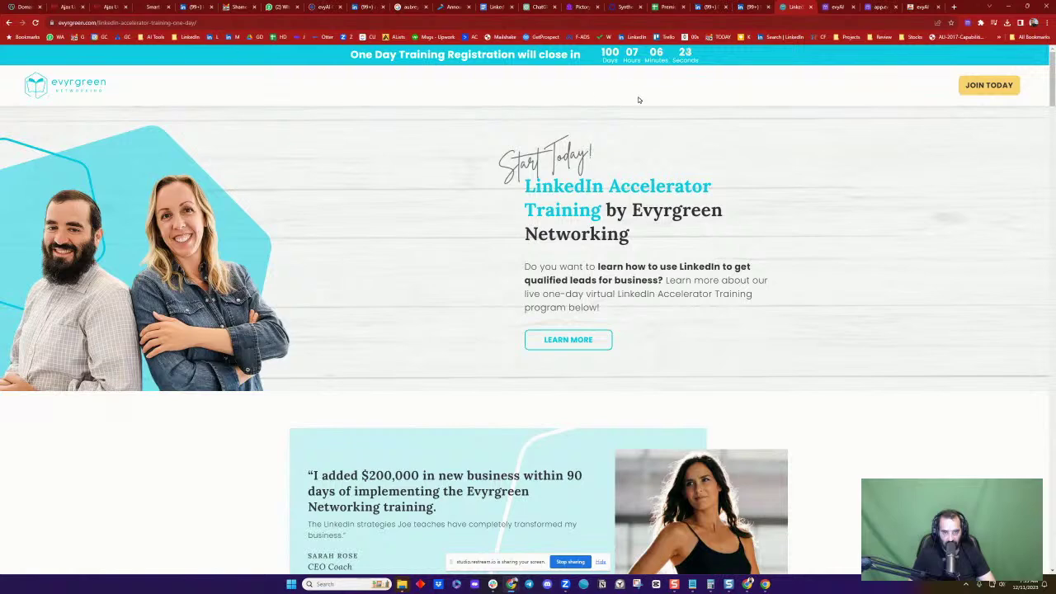
Select the training page's URL, then close the training and evyAI tabs
left_click(255, 23)
key("ctrl+c")
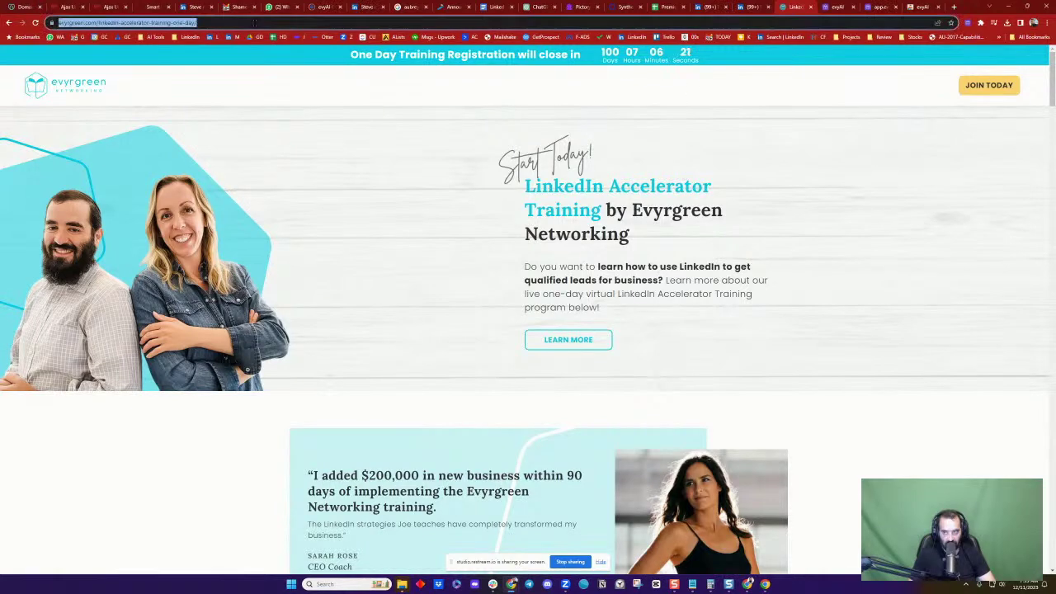
left_click(810, 7)
left_click(810, 7)
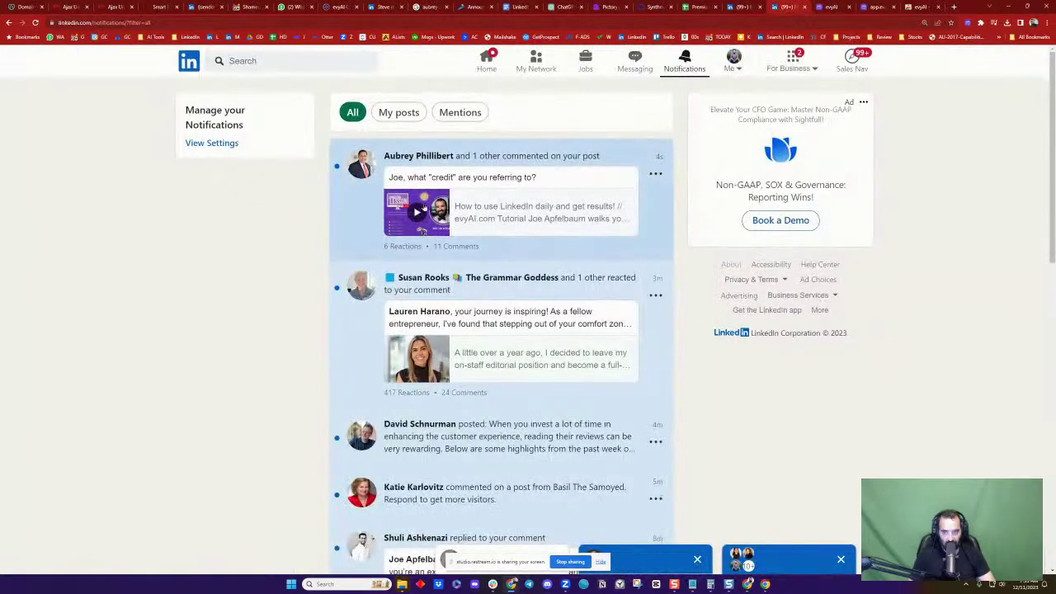
From its notification, try commenting the pasted training link on the LinkedIn Lesson post; dismiss the failure message
left_click(605, 186)
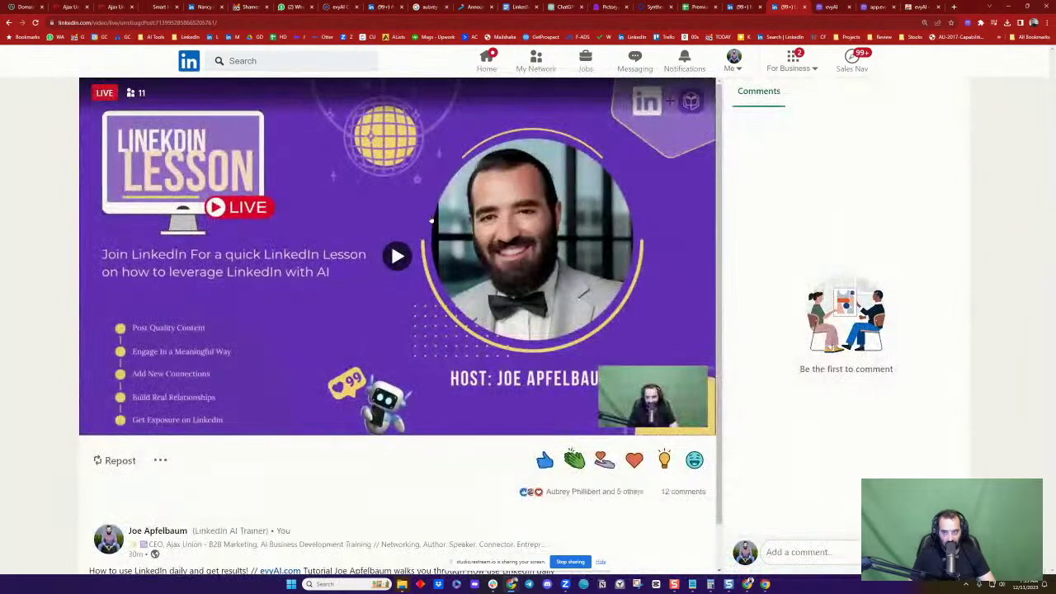
scroll(489, 199, "down", 1)
left_click(794, 553)
type("https://www.evygreen.com/linkedin-accelerator-training-one-day/")
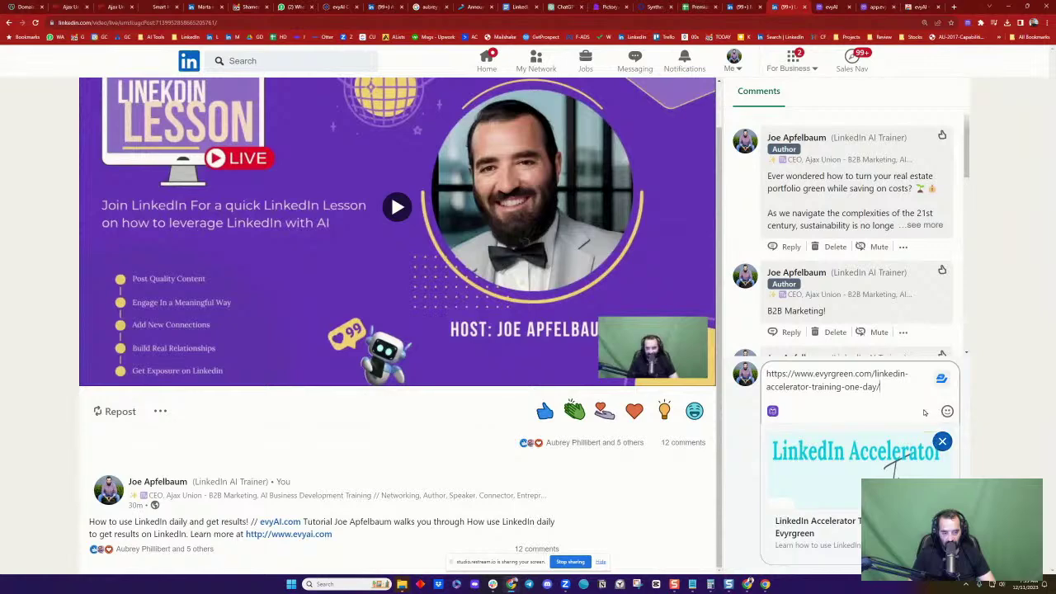
left_click(924, 422)
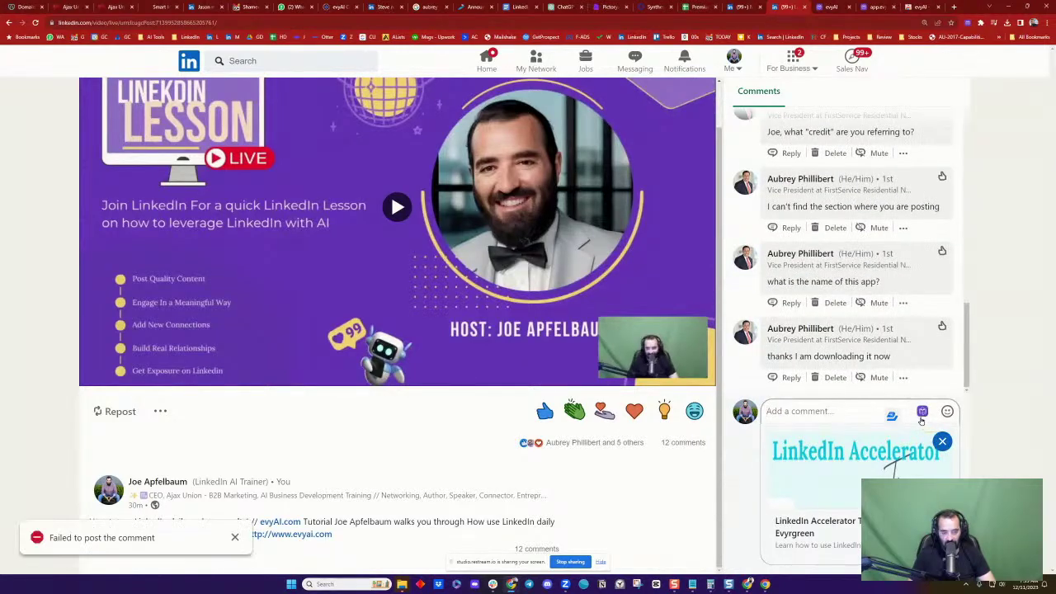
scroll(891, 264, "up", 10)
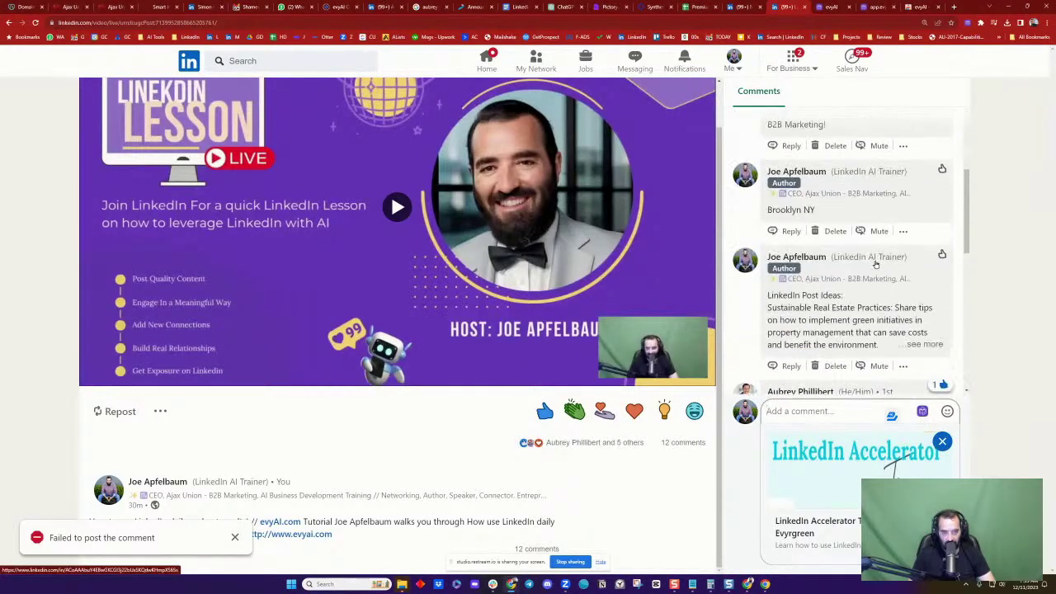
left_click(235, 536)
Go to your own profile and show all posts in All activity
left_click(735, 61)
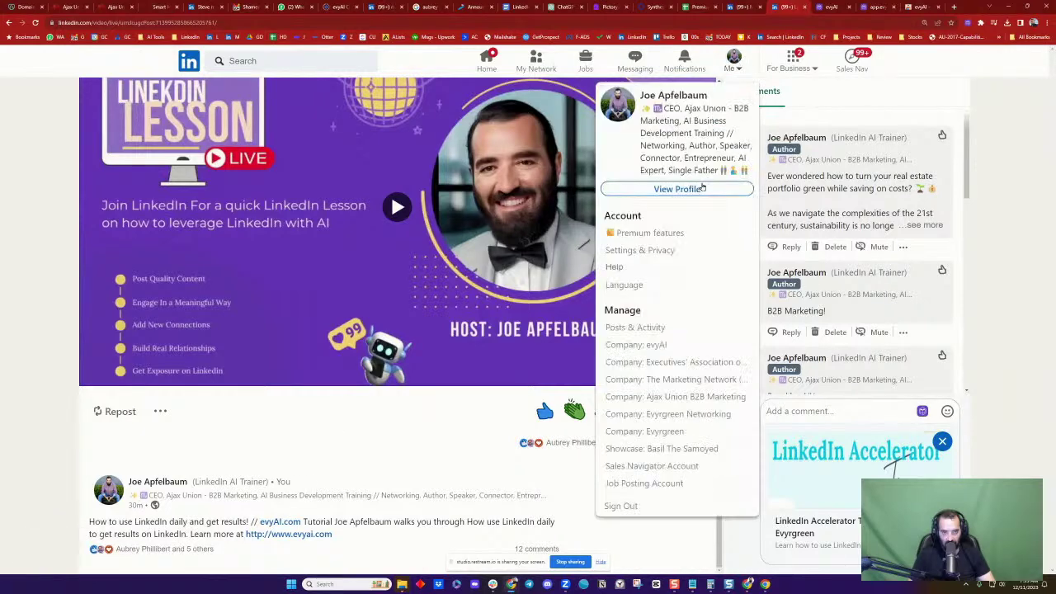
left_click(715, 183)
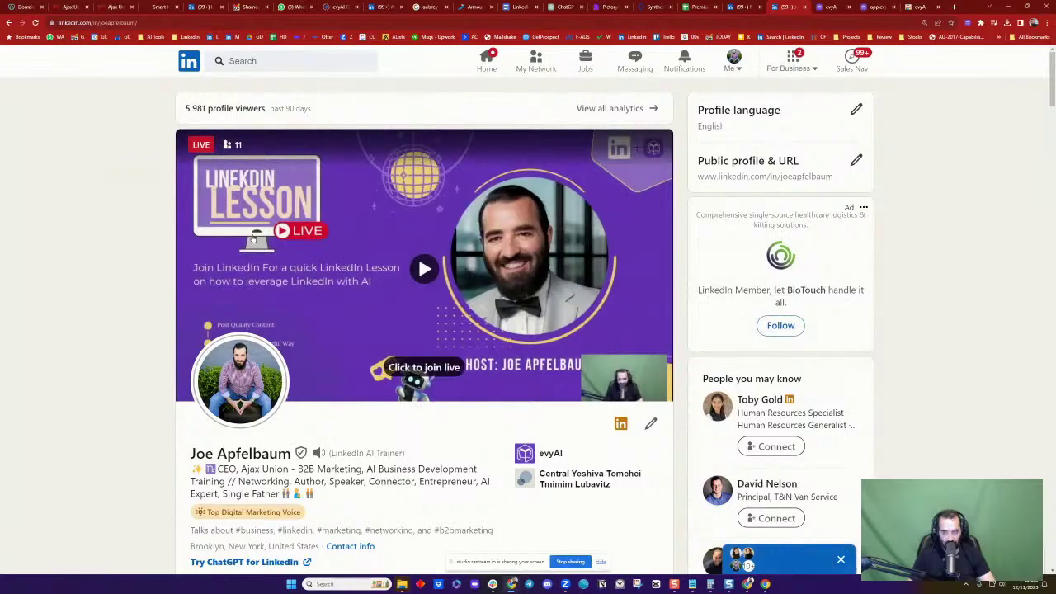
scroll(322, 257, "down", 8)
scroll(322, 257, "down", 5)
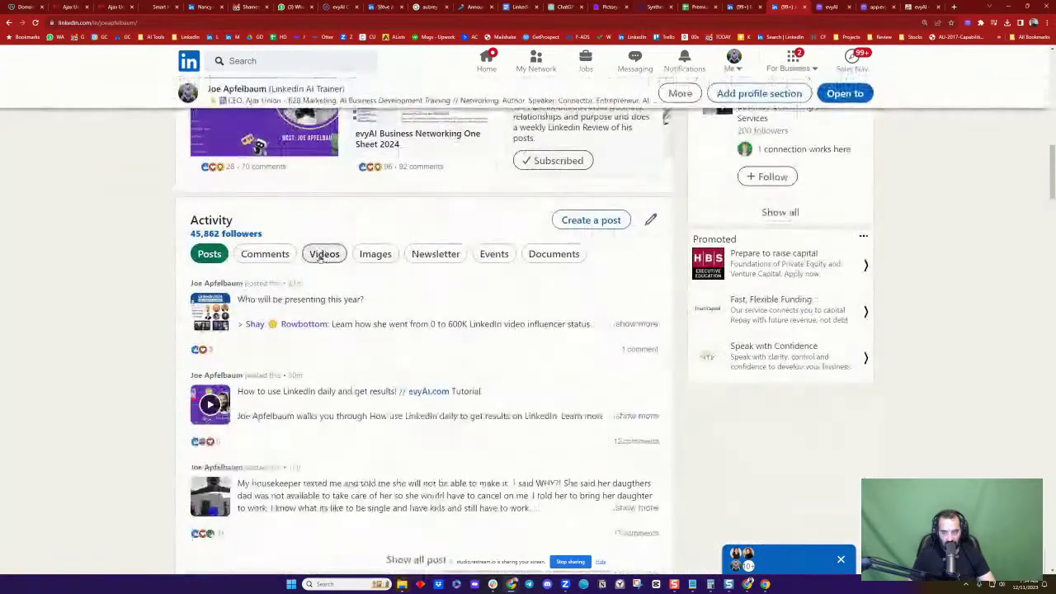
left_click(425, 395)
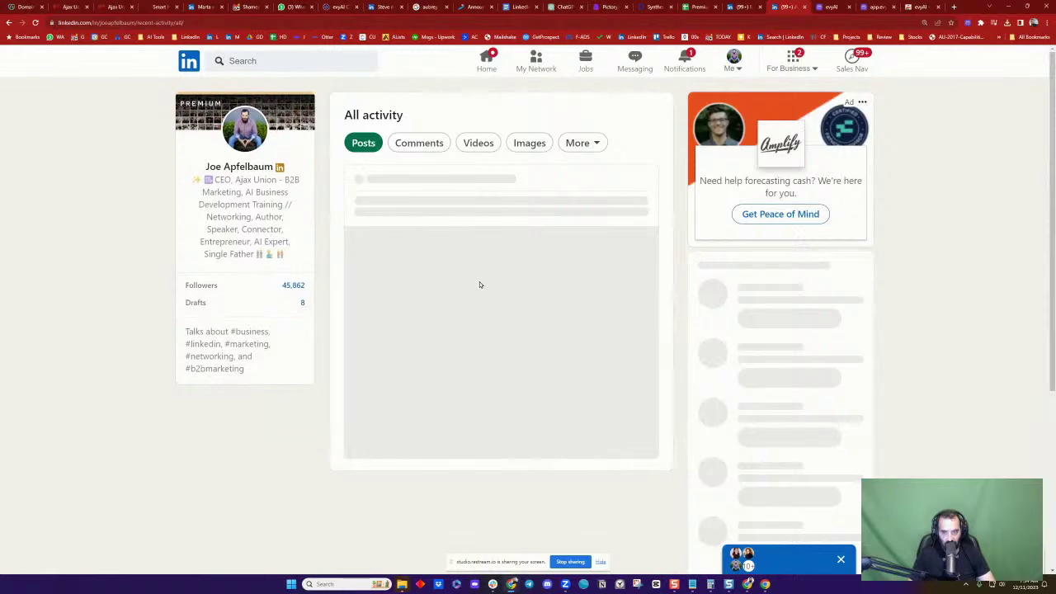
scroll(480, 287, "down", 3)
scroll(479, 286, "down", 6)
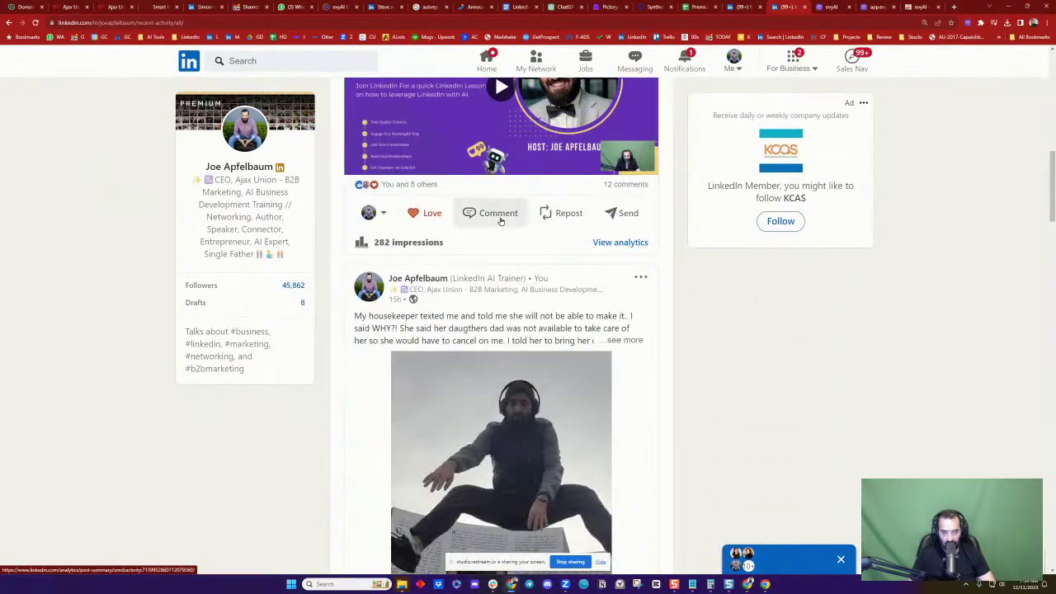
Post the Evyrgreen training link as a comment and sort comments newest first
left_click(497, 213)
key("ctrl+v")
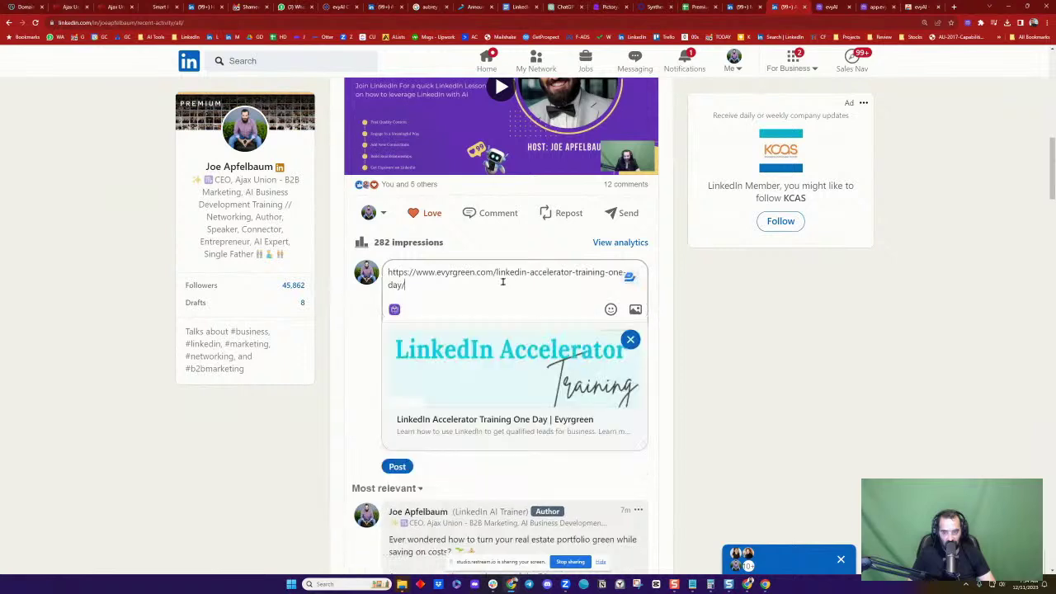
left_click(397, 466)
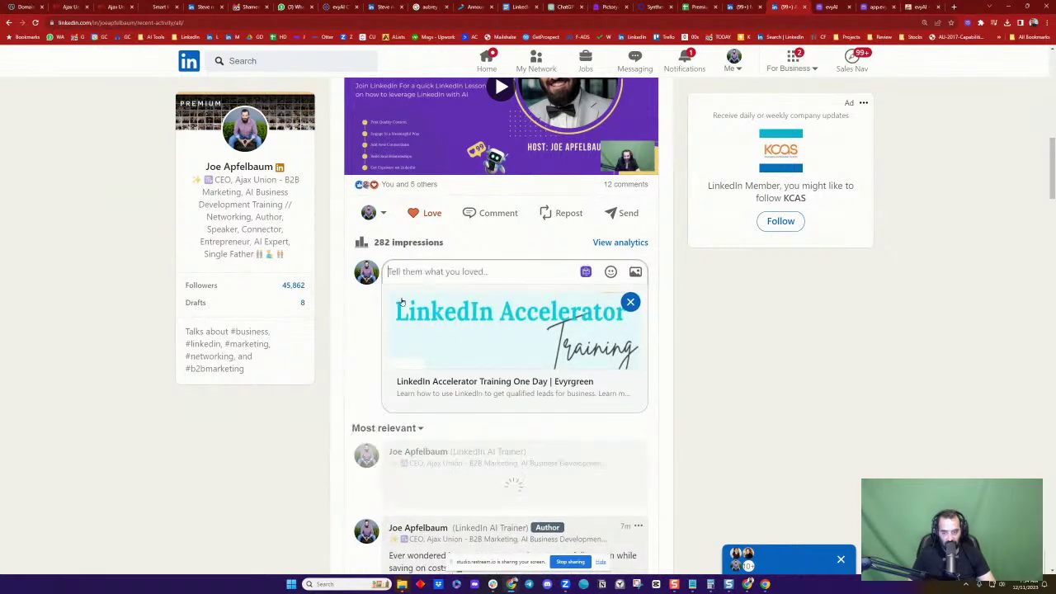
left_click(384, 302)
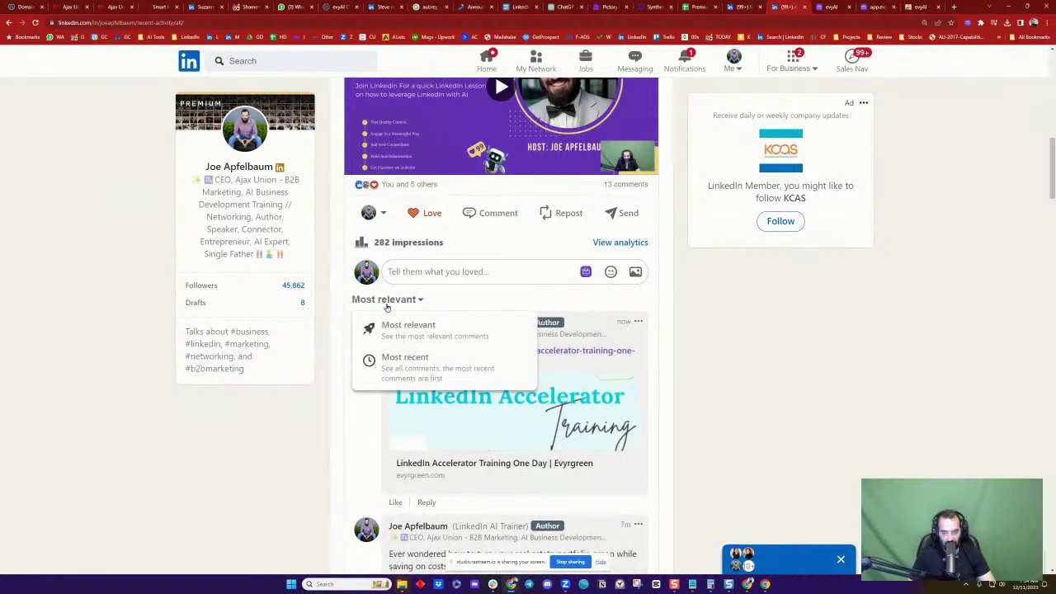
left_click(399, 365)
Celebrate the viewer's comment and reply 'Thank you so much'
scroll(387, 370, "down", 3)
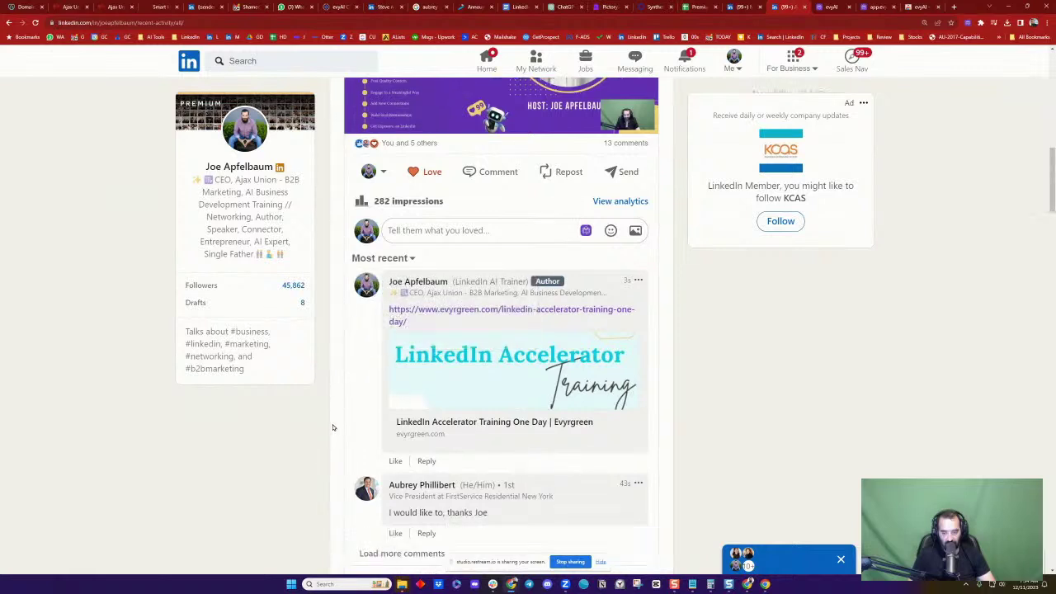
mouse_move(395, 368)
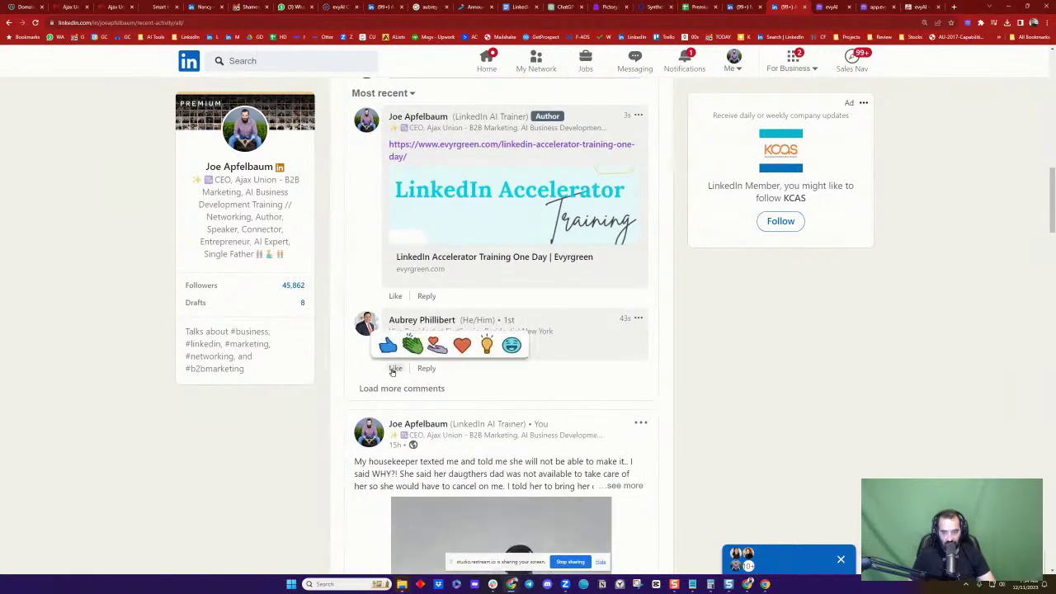
left_click(423, 347)
left_click(470, 368)
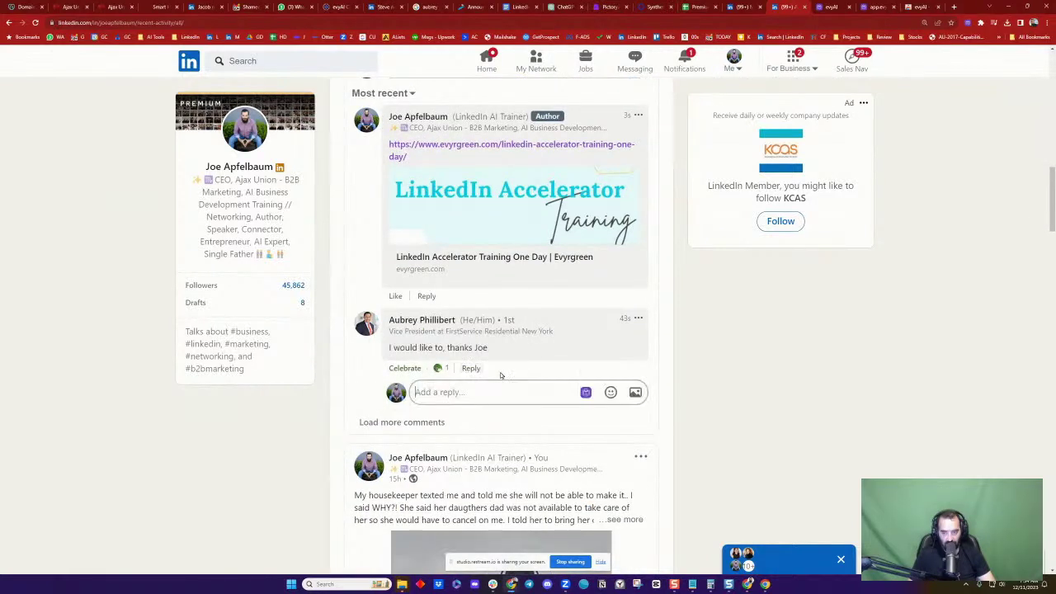
type("Thank you so much")
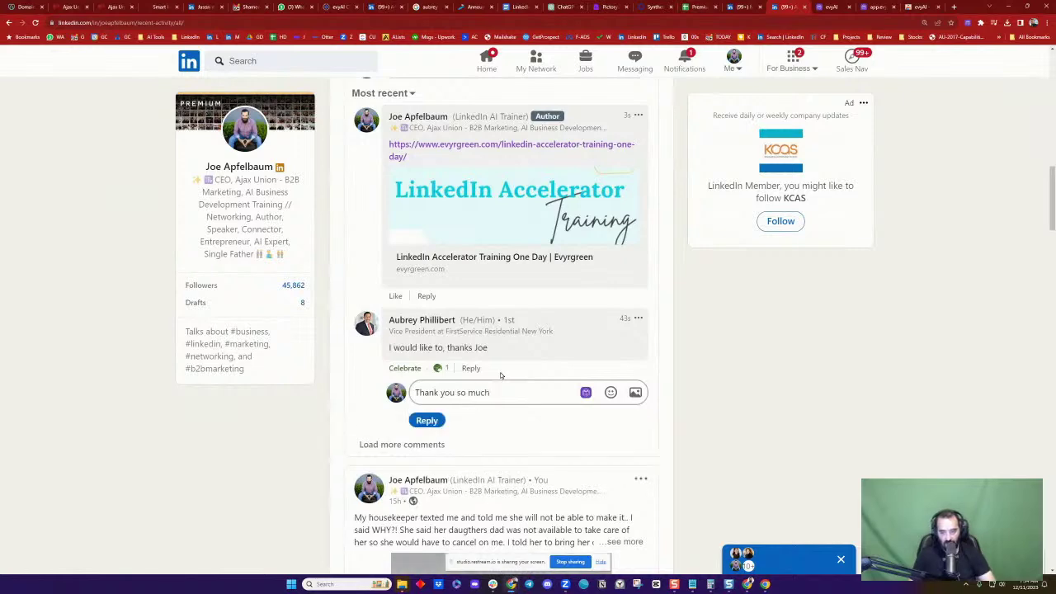
left_click(432, 421)
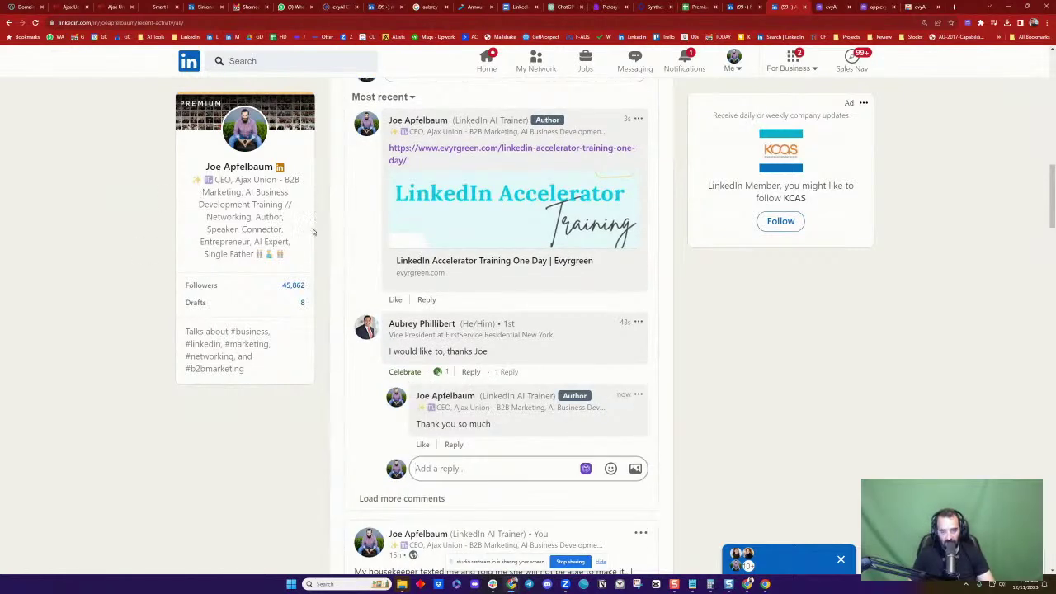
scroll(313, 232, "up", 4)
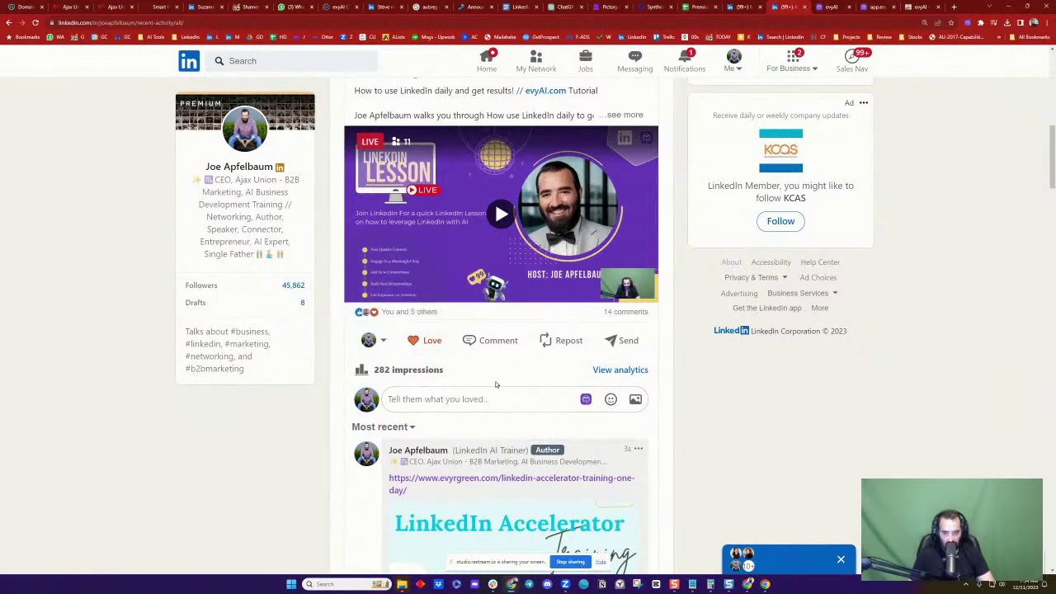
Switch the acting identity to evyAI and instantly repost the live-lesson post
mouse_move(436, 343)
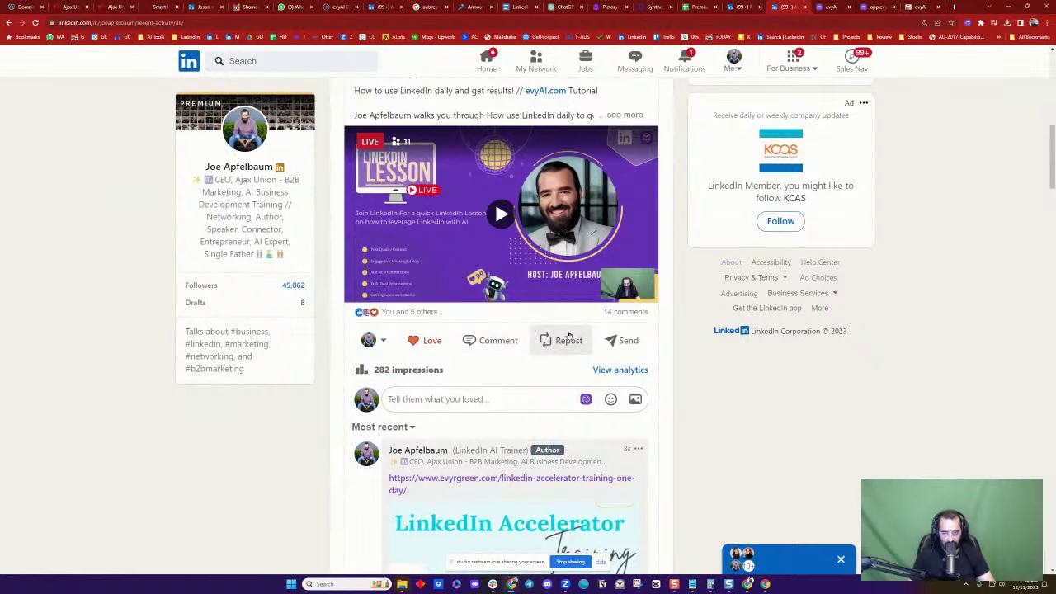
left_click(373, 340)
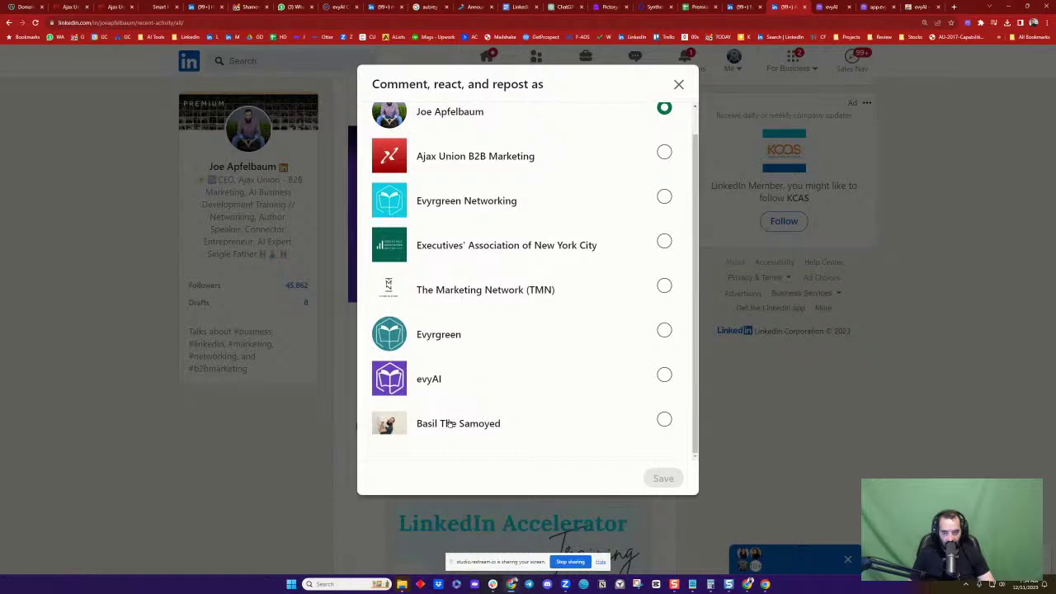
left_click(451, 424)
left_click(509, 391)
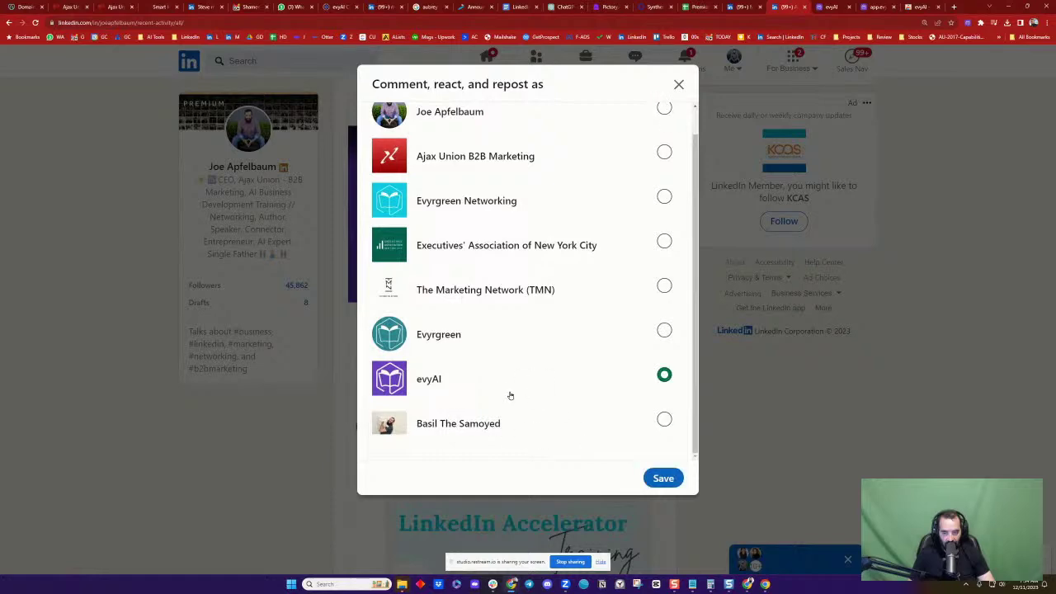
left_click(663, 478)
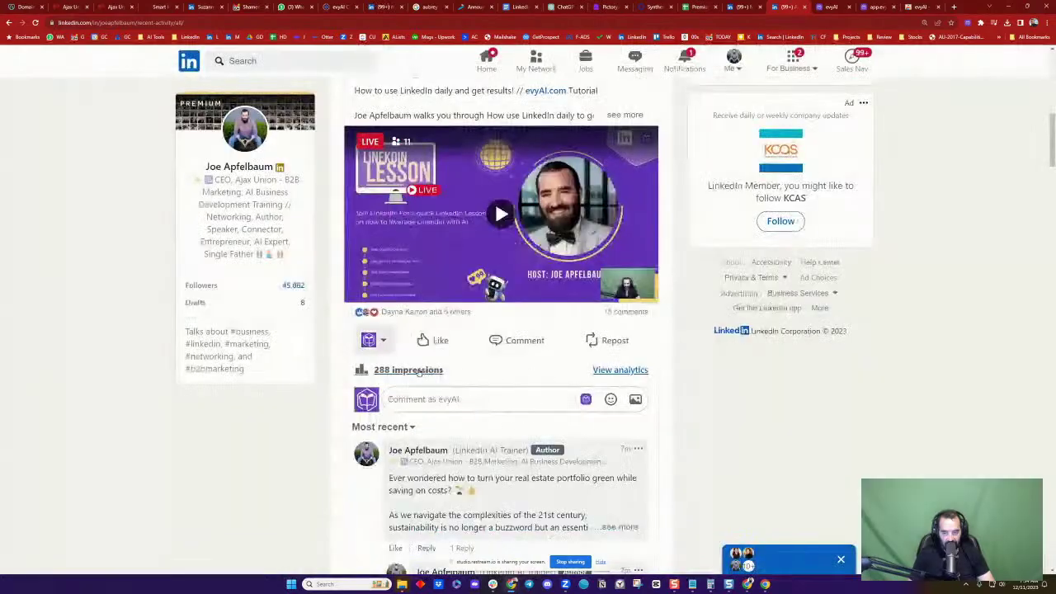
left_click(589, 342)
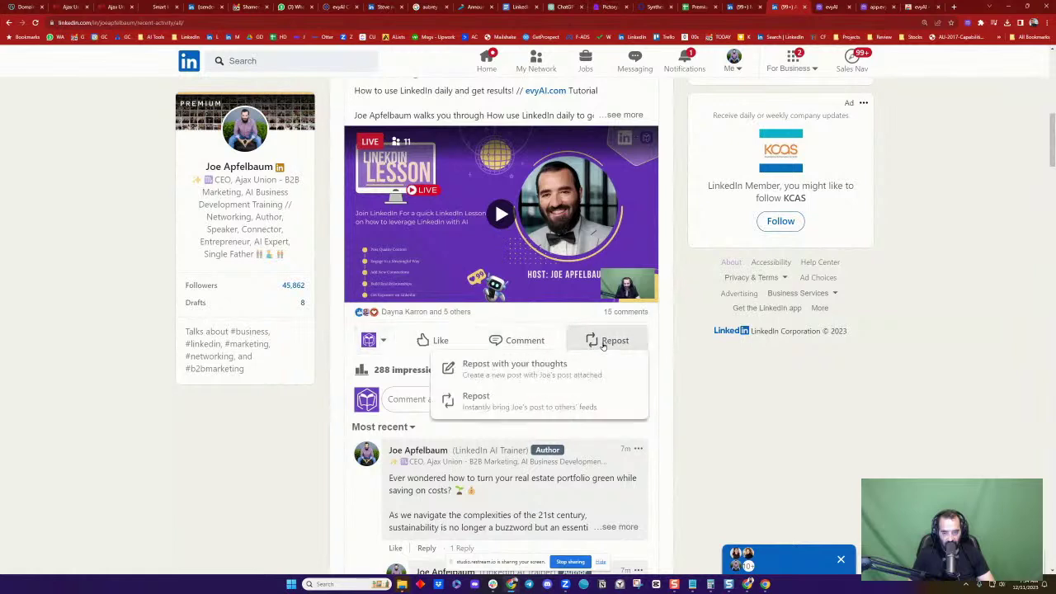
left_click(559, 401)
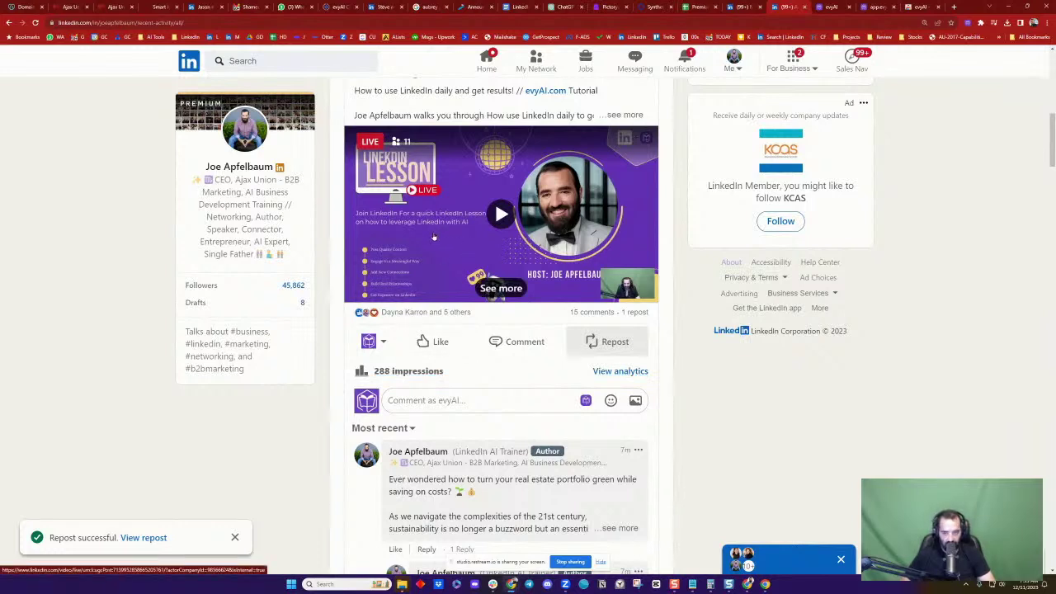
React with Celebrate as evyAI and Insightful as Ajax Union B2B Marketing
mouse_move(434, 343)
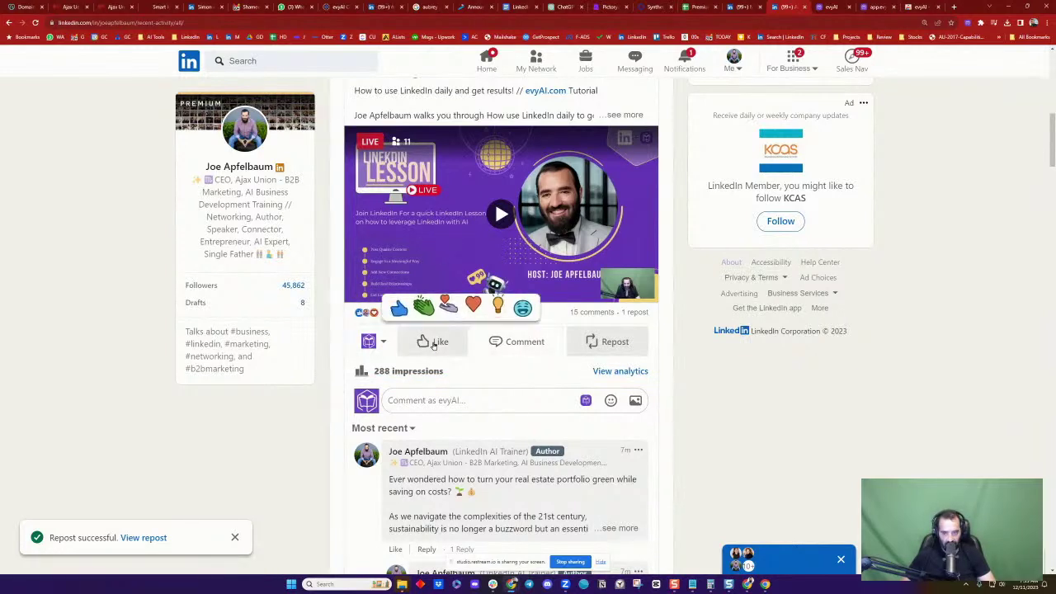
left_click(424, 307)
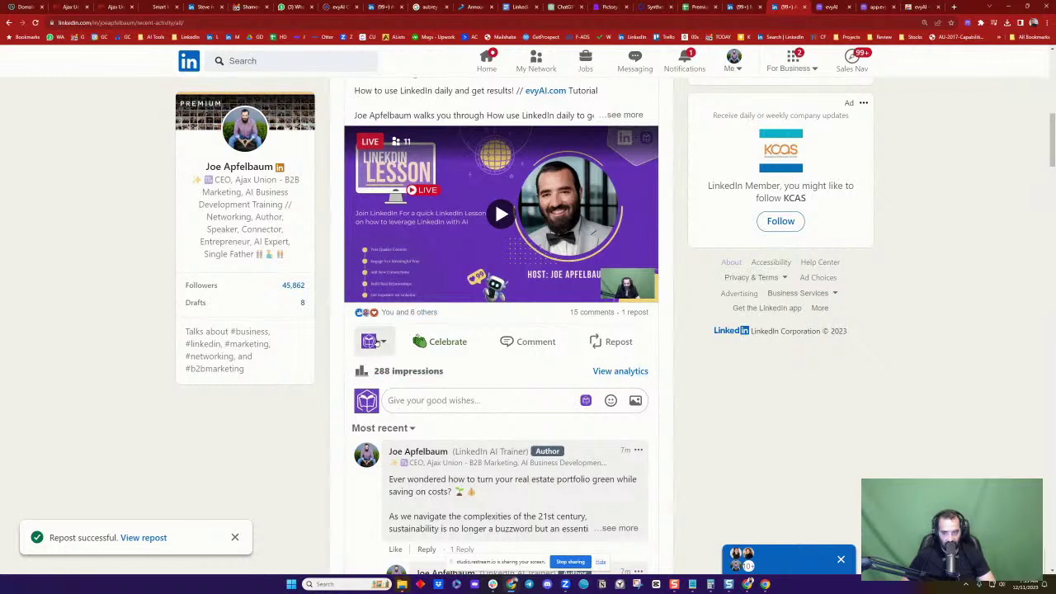
left_click(376, 342)
left_click(500, 192)
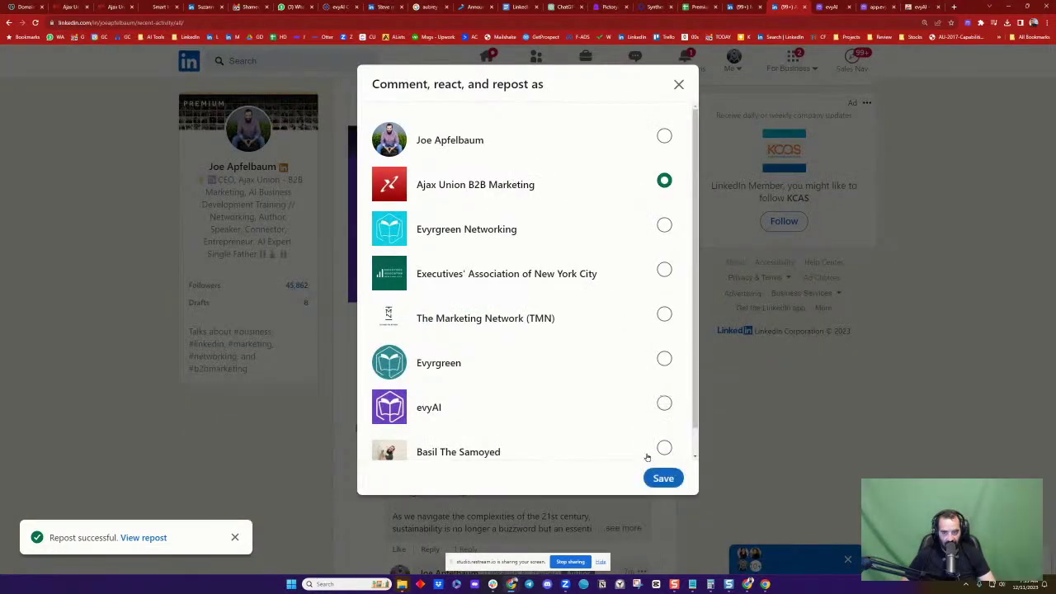
left_click(657, 477)
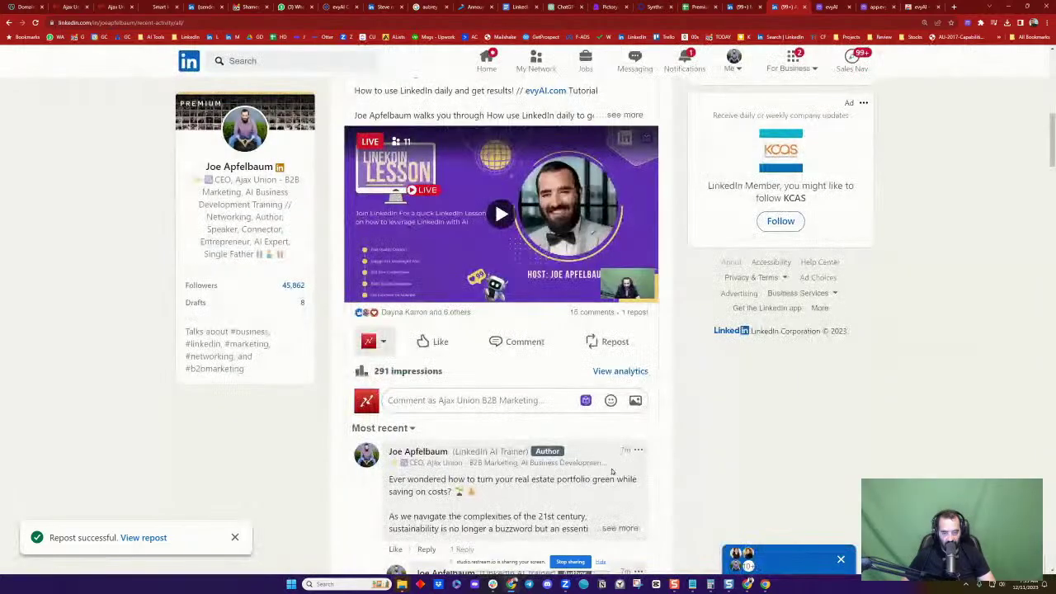
mouse_move(430, 343)
left_click(499, 306)
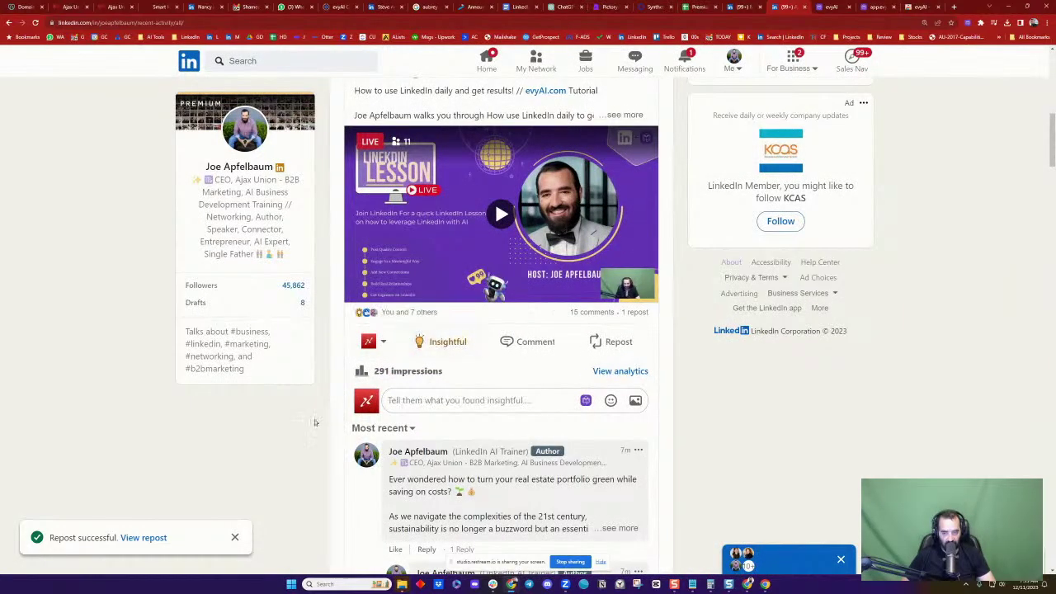
React with Celebrate as Evyrgreen Networking and Love as Executives' Association of New York City
left_click(369, 341)
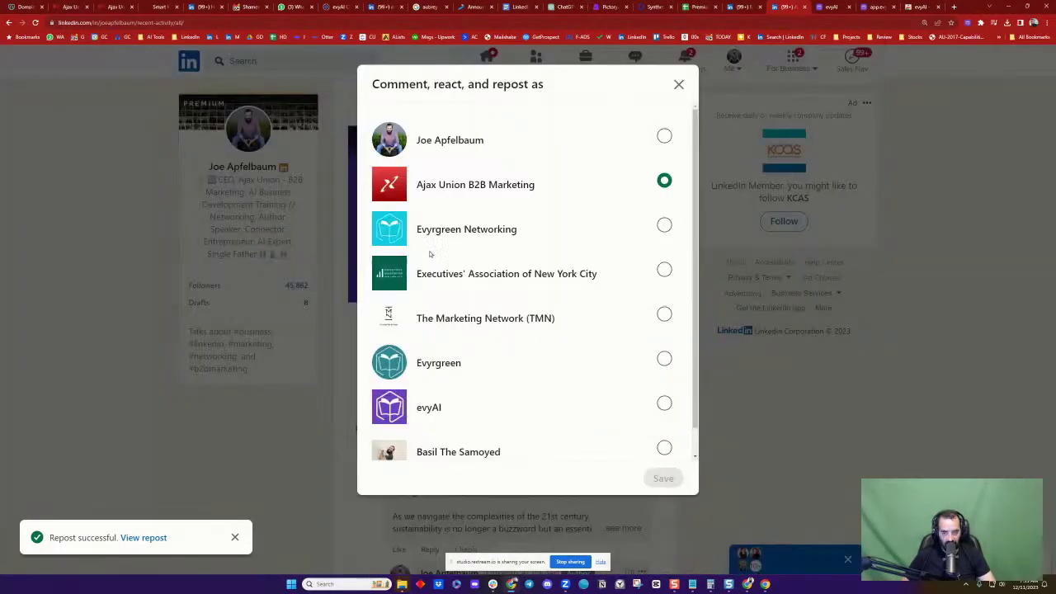
left_click(447, 230)
left_click(662, 477)
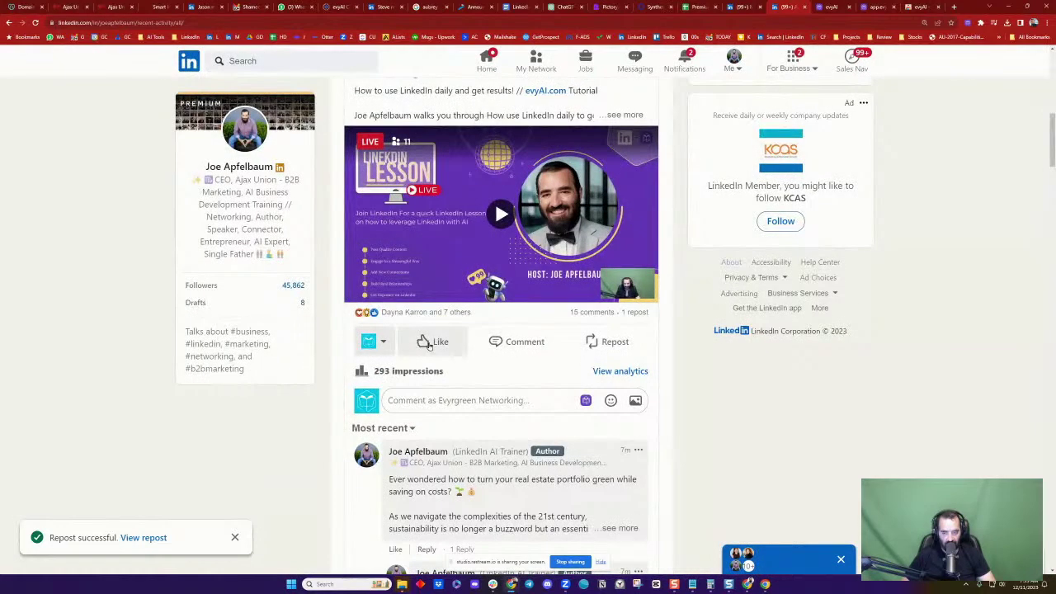
mouse_move(435, 339)
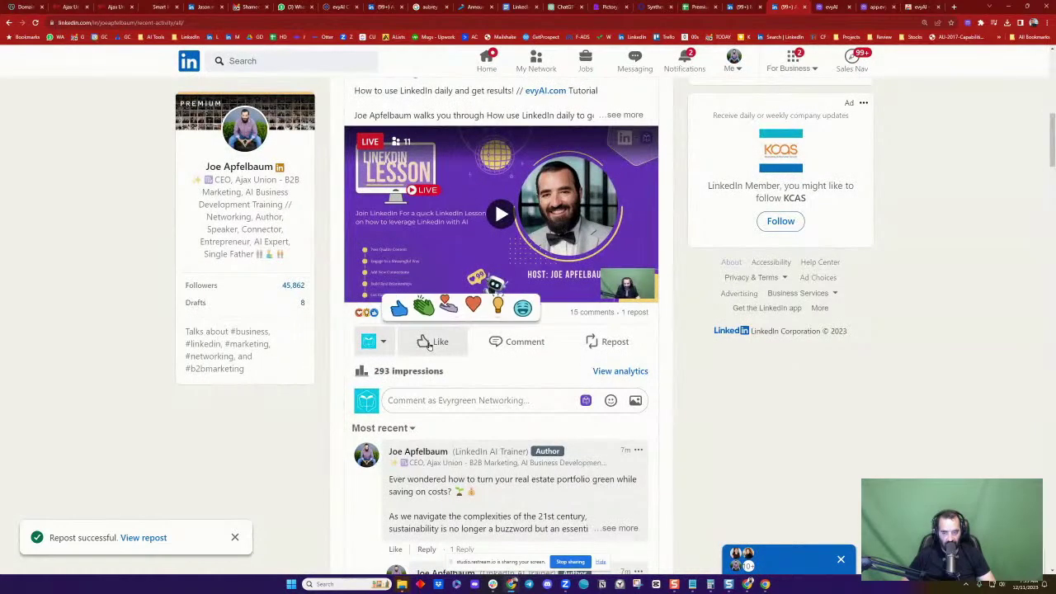
left_click(424, 305)
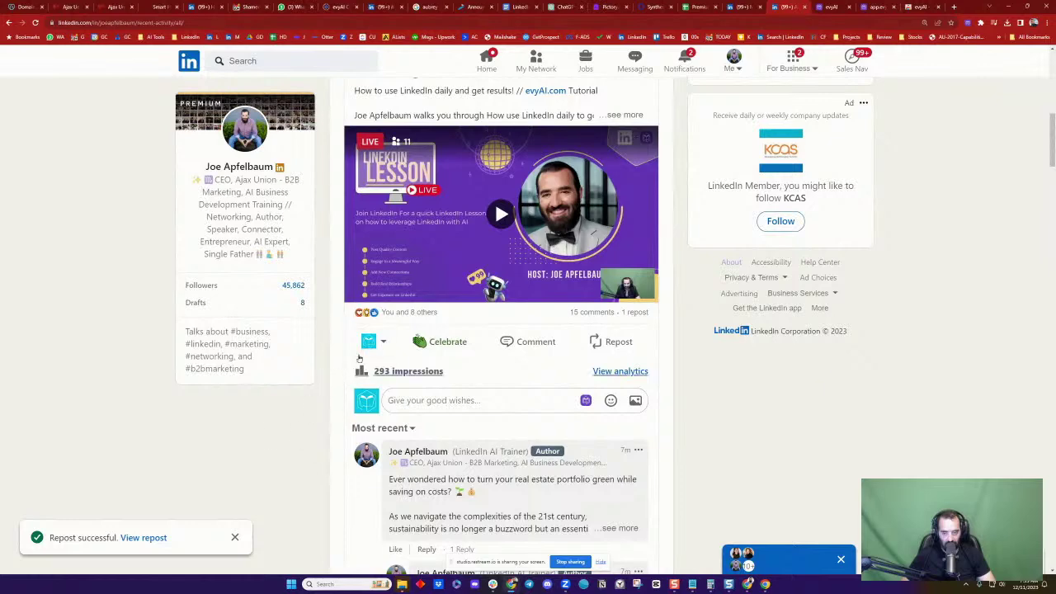
left_click(371, 340)
left_click(472, 276)
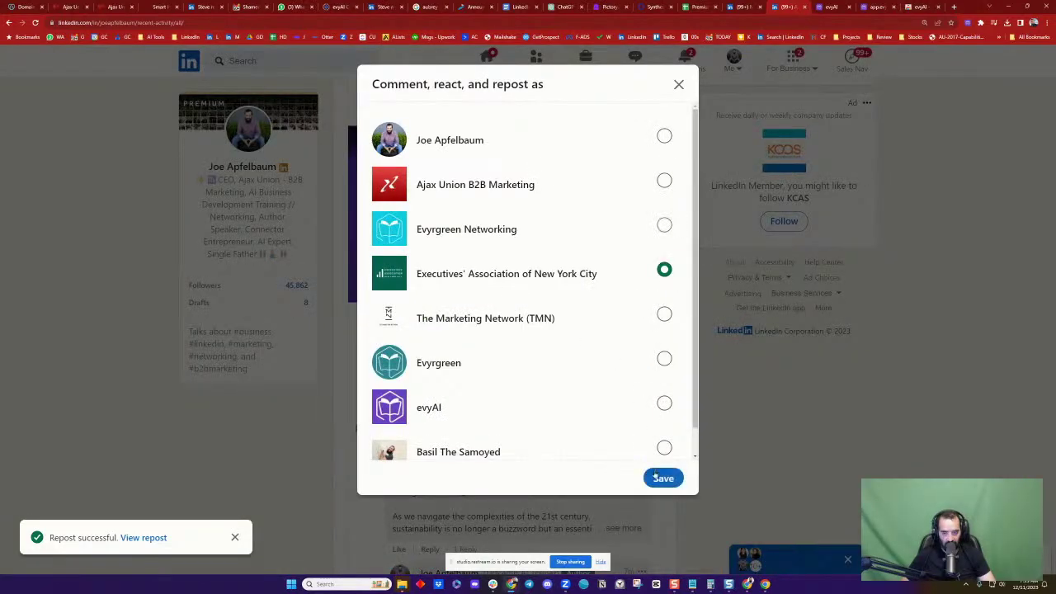
left_click(662, 477)
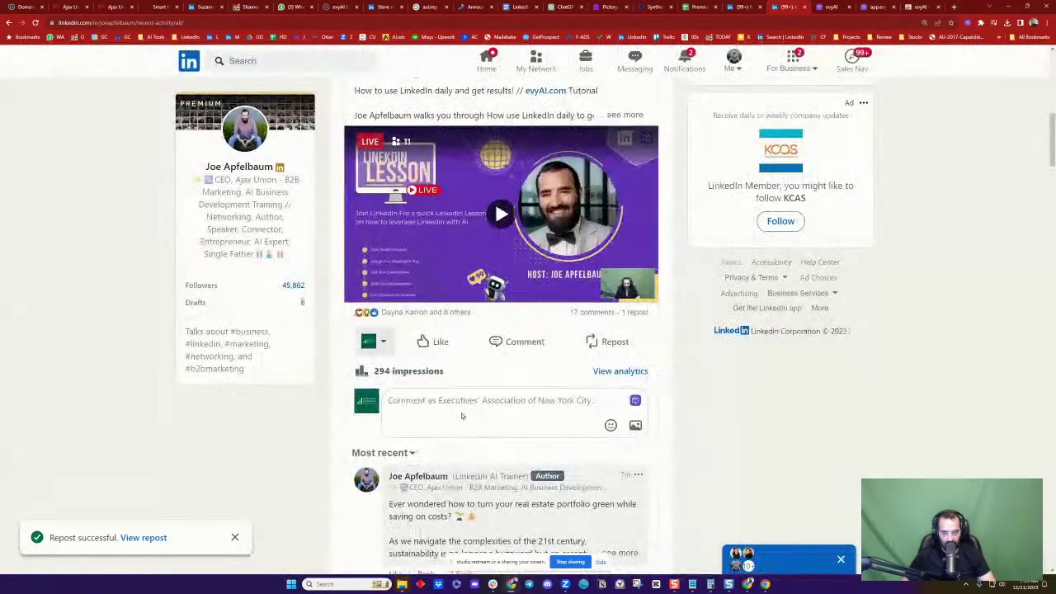
mouse_move(431, 342)
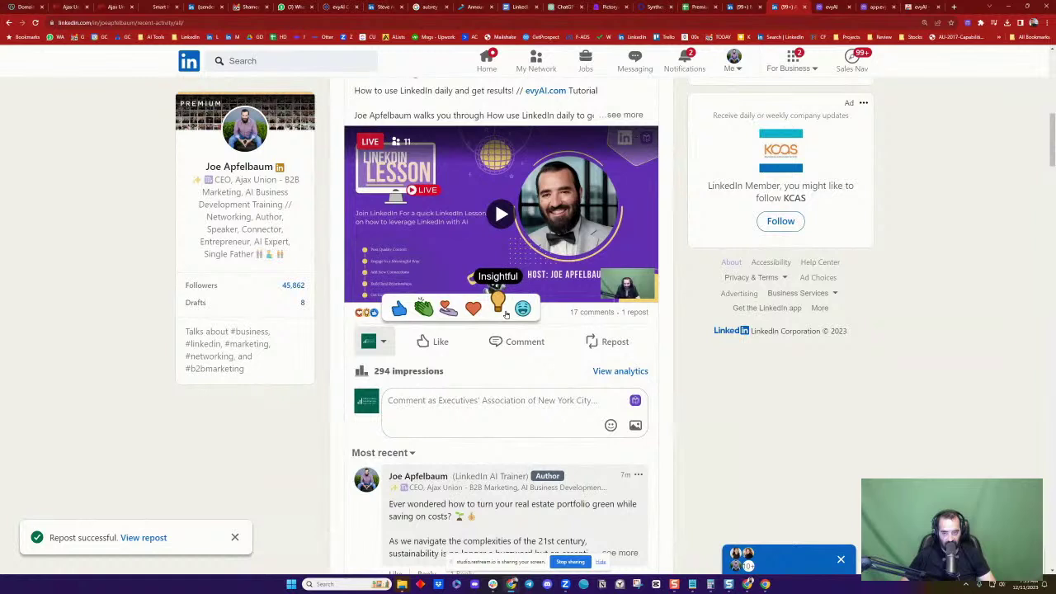
left_click(473, 308)
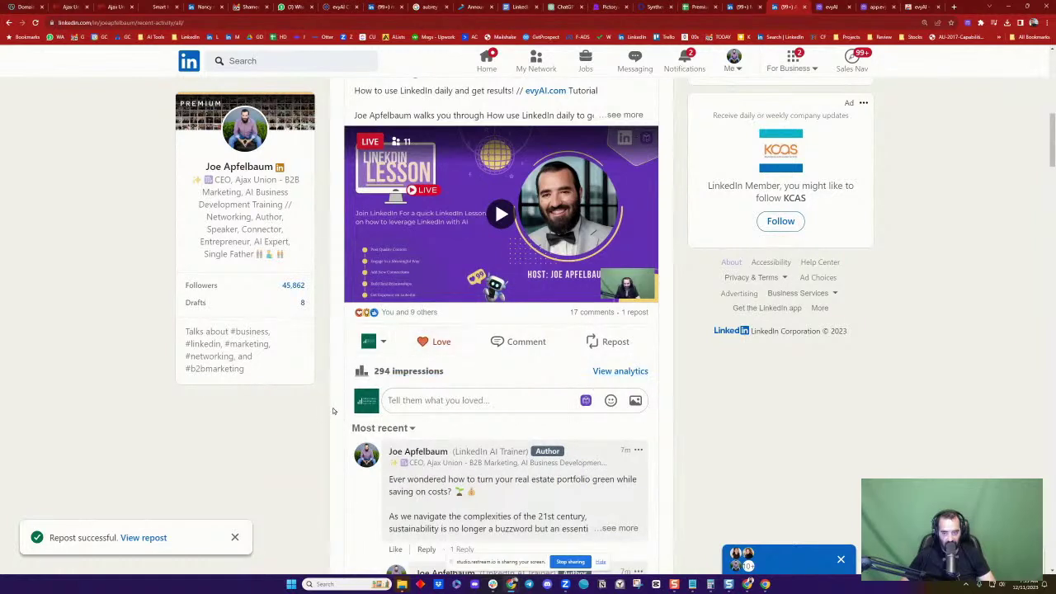
Switch to The Marketing Network (TMN) and Like the post
left_click(377, 344)
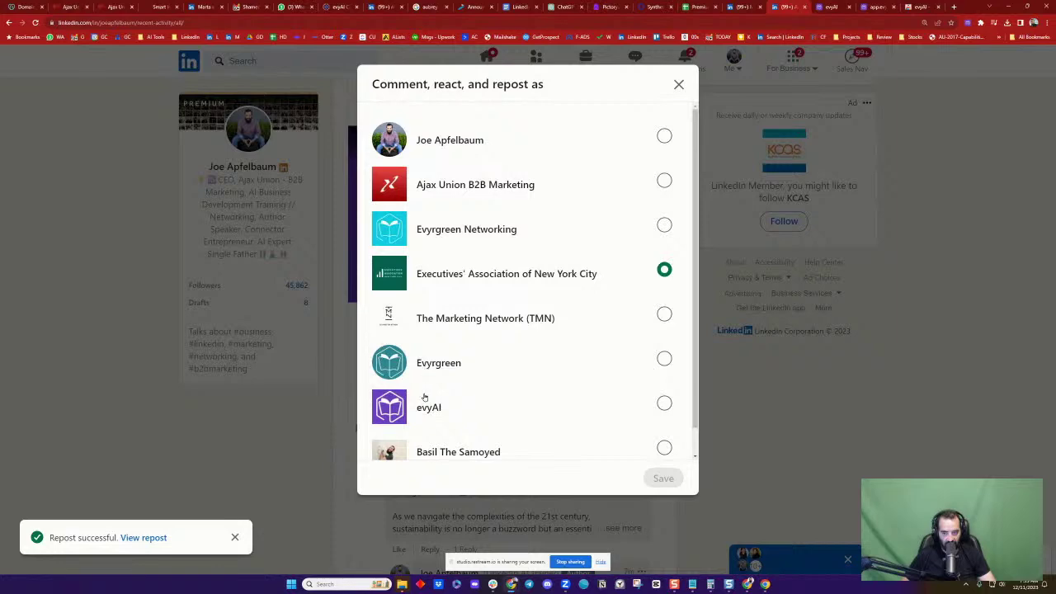
left_click(462, 321)
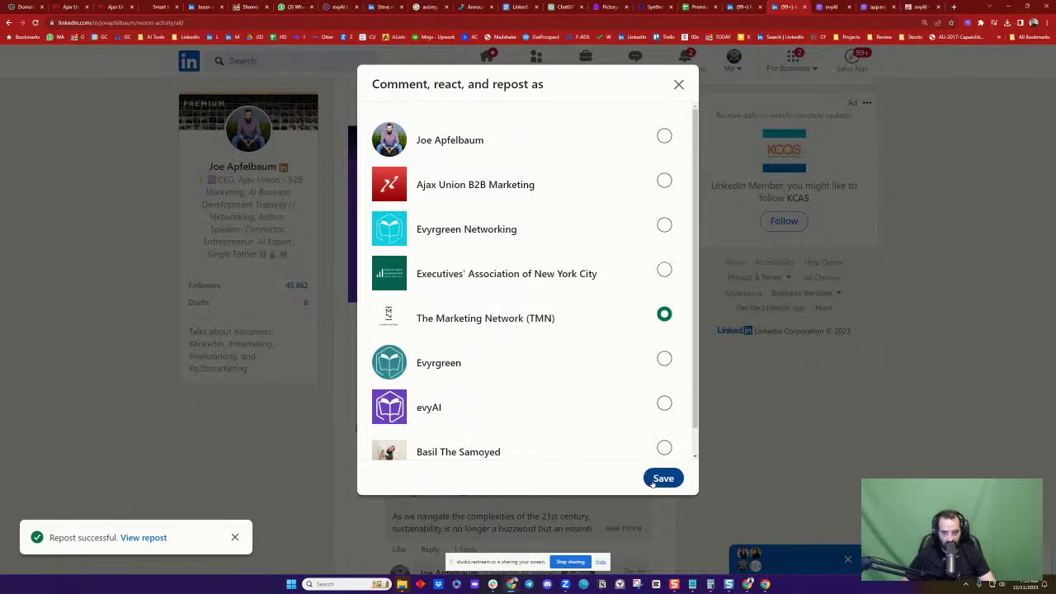
left_click(652, 477)
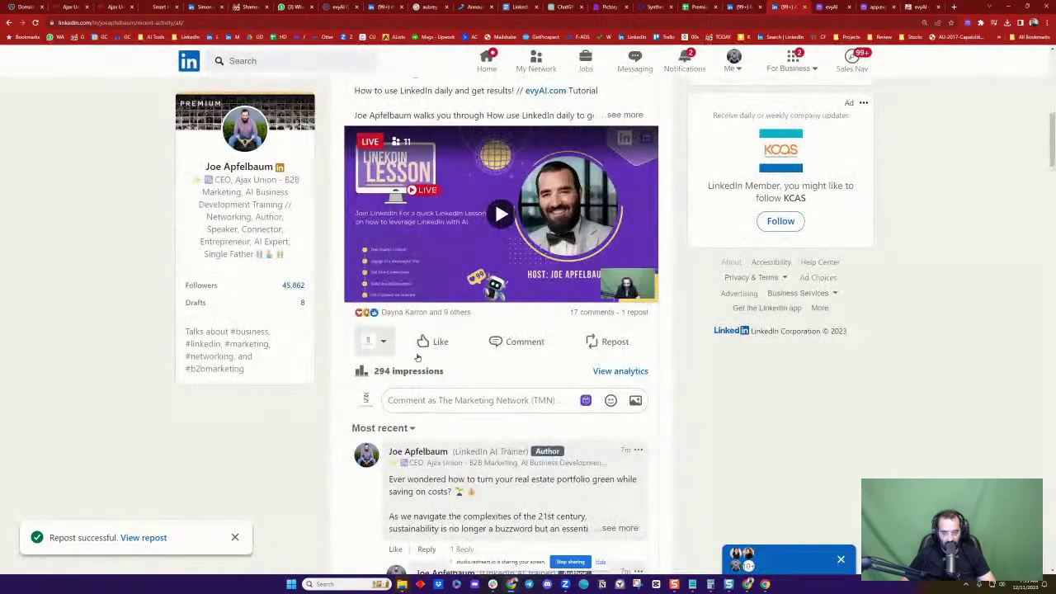
left_click(435, 342)
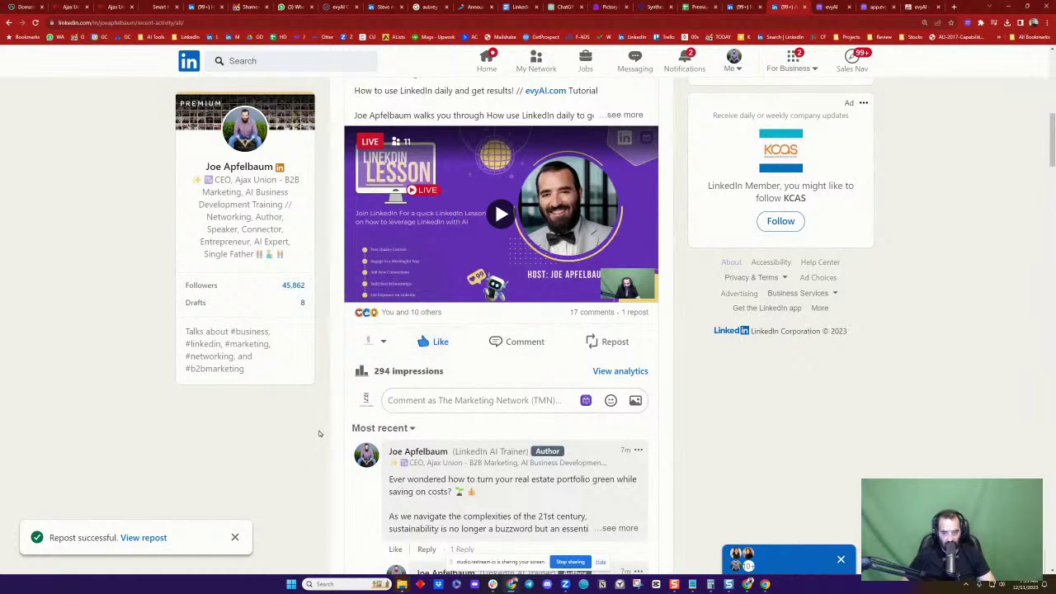
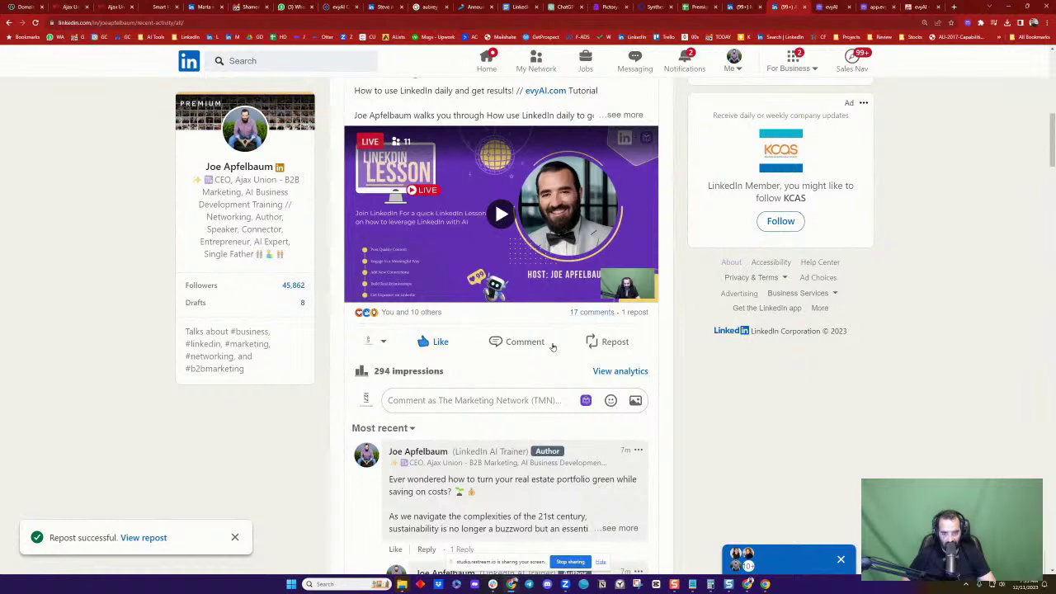
Toggle the comment order to Most relevant and back to Most recent
left_click(380, 428)
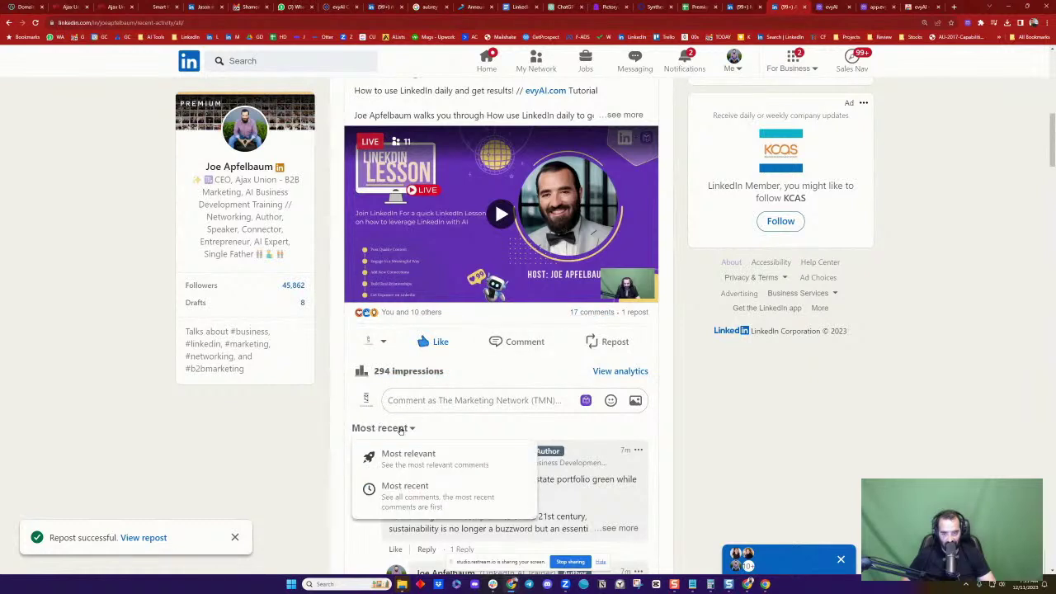
left_click(407, 495)
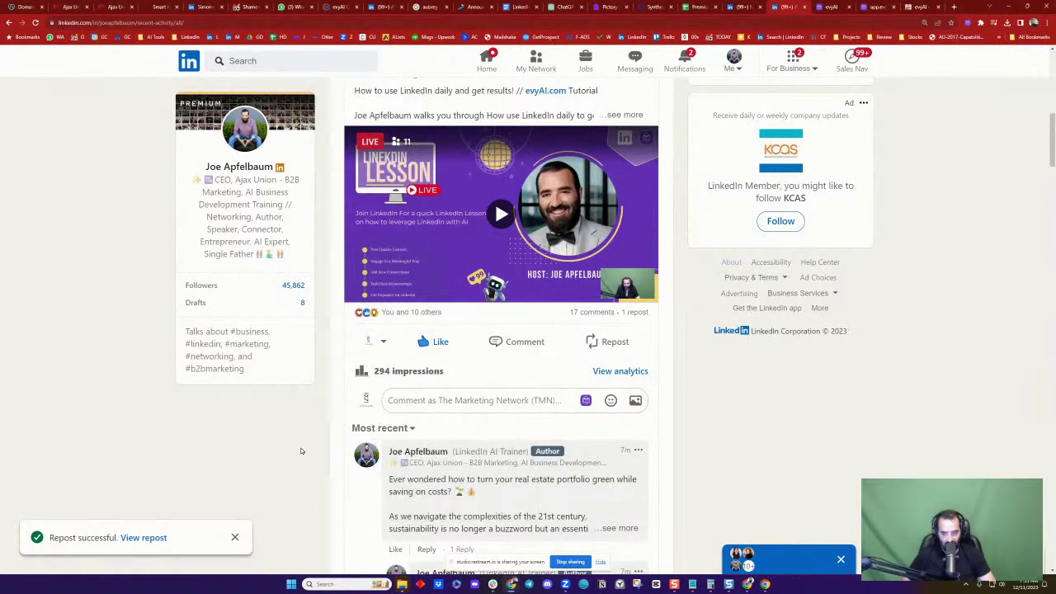
left_click(385, 429)
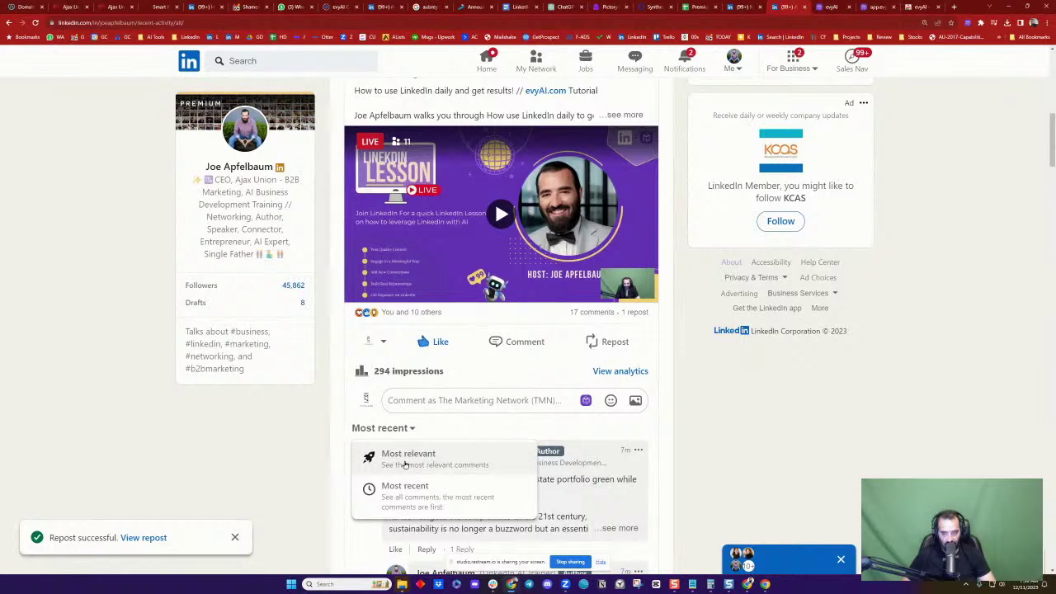
left_click(405, 460)
left_click(397, 491)
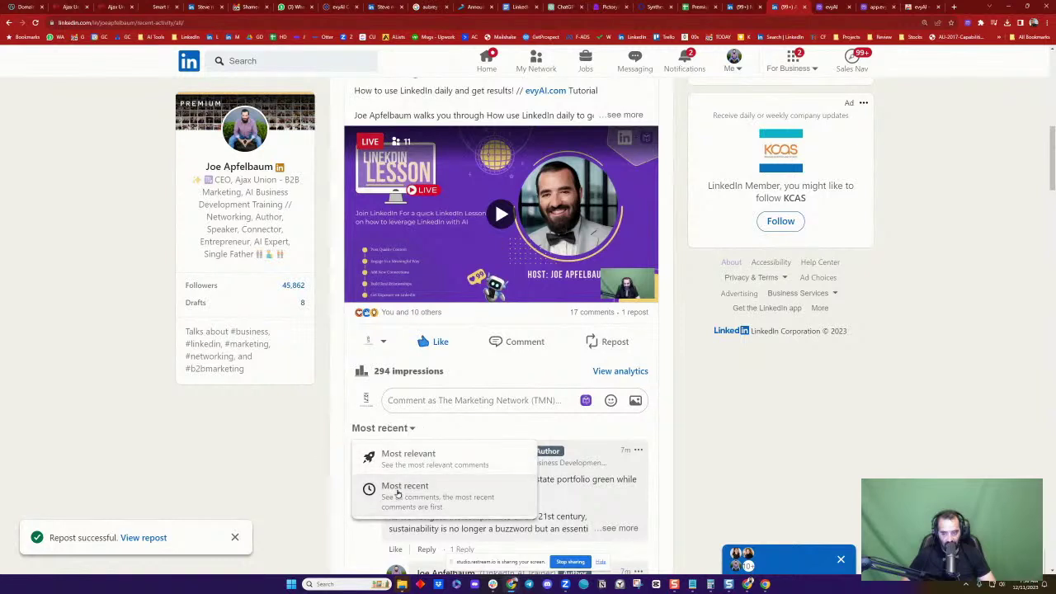
React with Love to both of the most recent comments
scroll(317, 422, "down", 2)
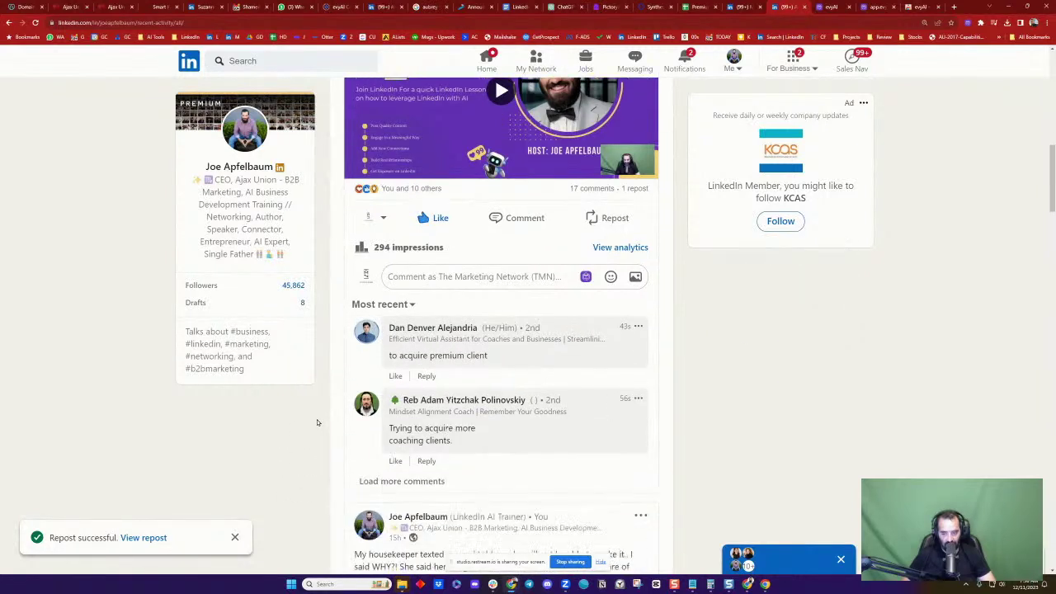
mouse_move(395, 376)
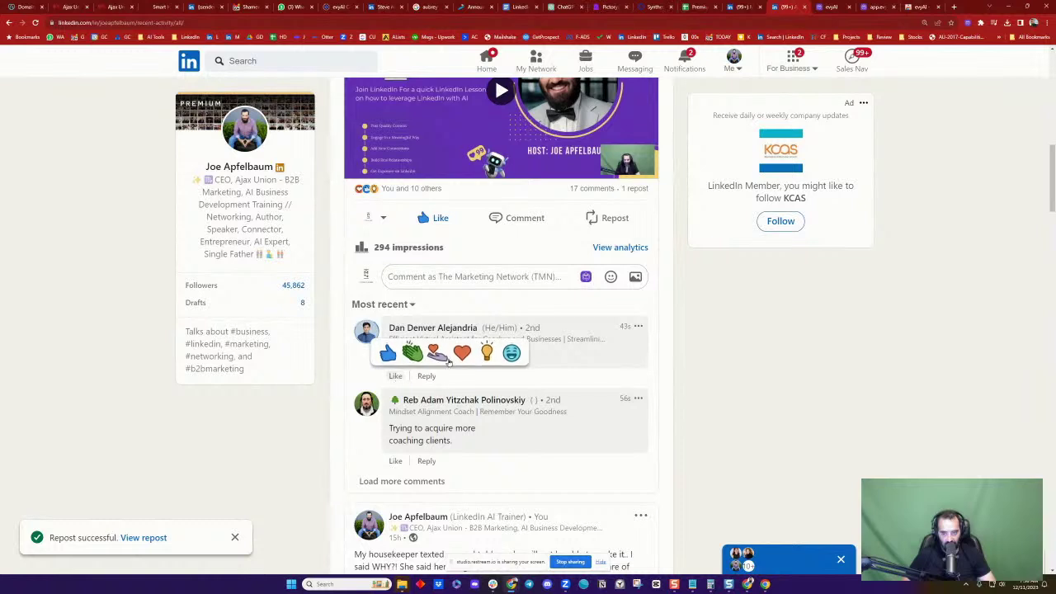
left_click(464, 351)
mouse_move(396, 456)
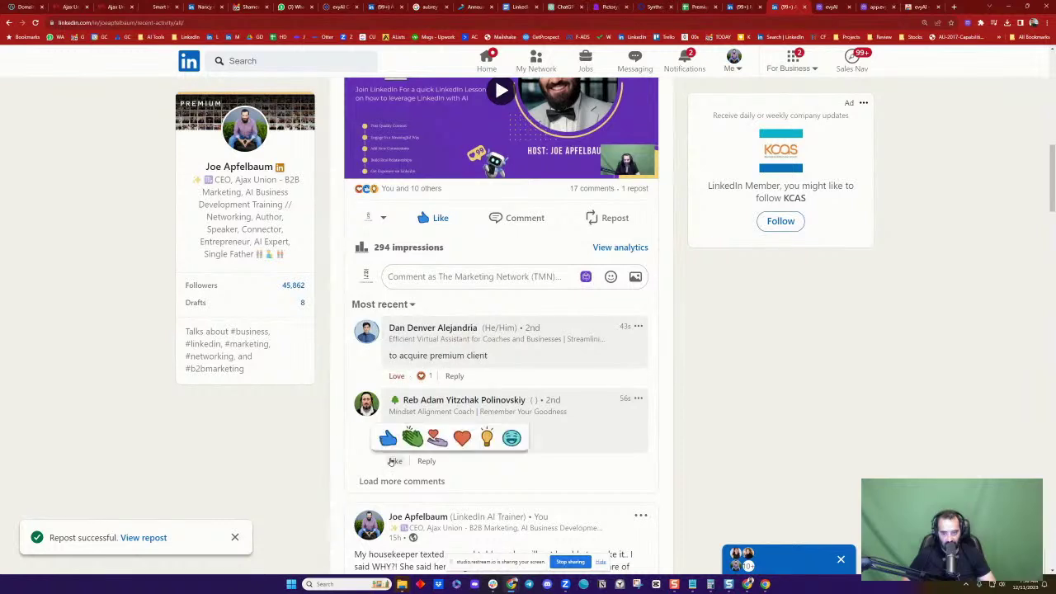
left_click(462, 435)
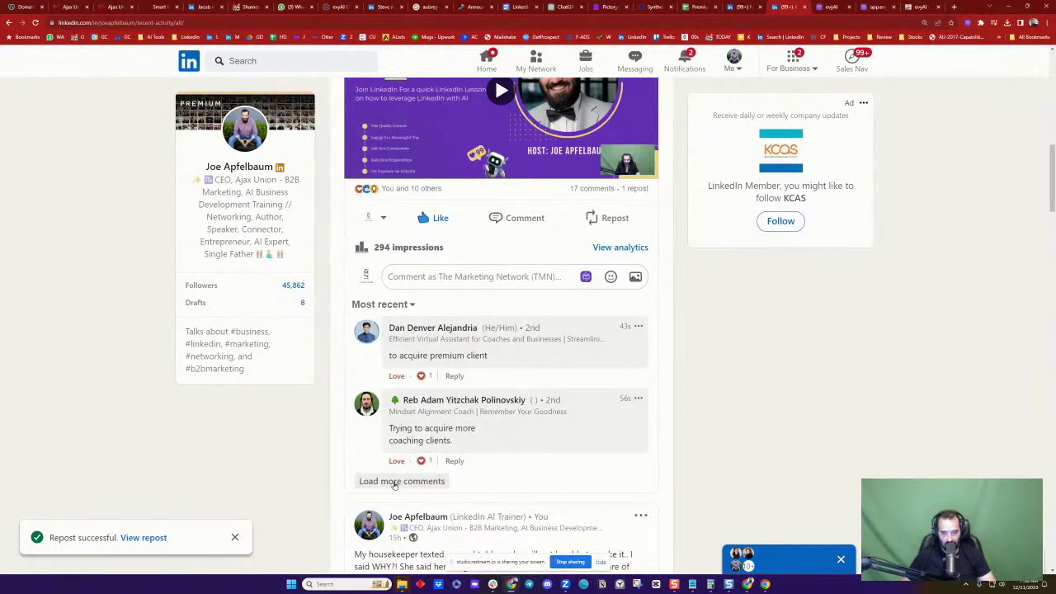
Load more comments, start a reply to the second comment, and open the identity chooser
left_click(431, 483)
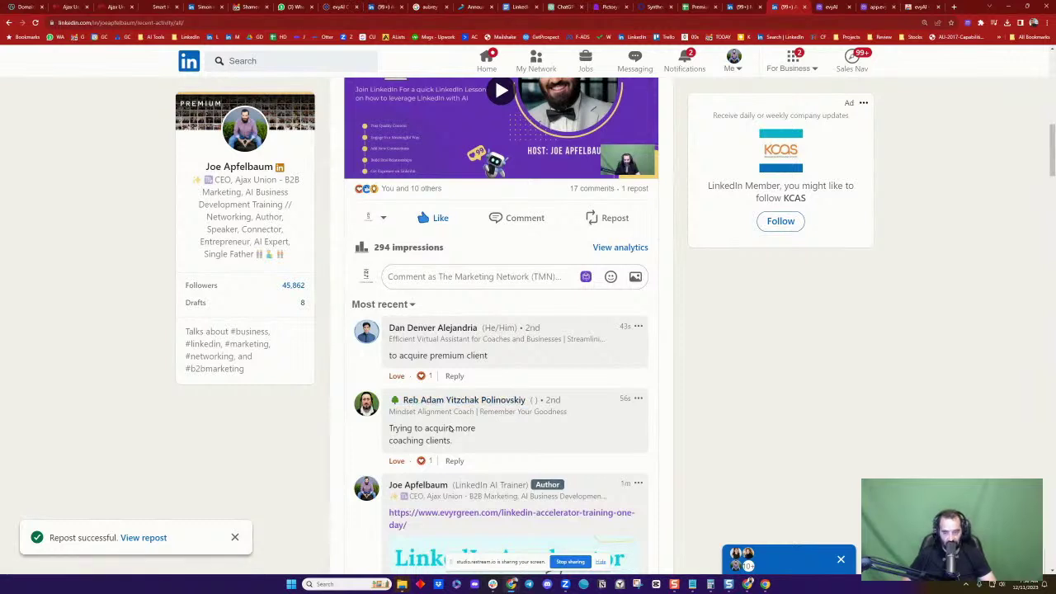
left_click(455, 462)
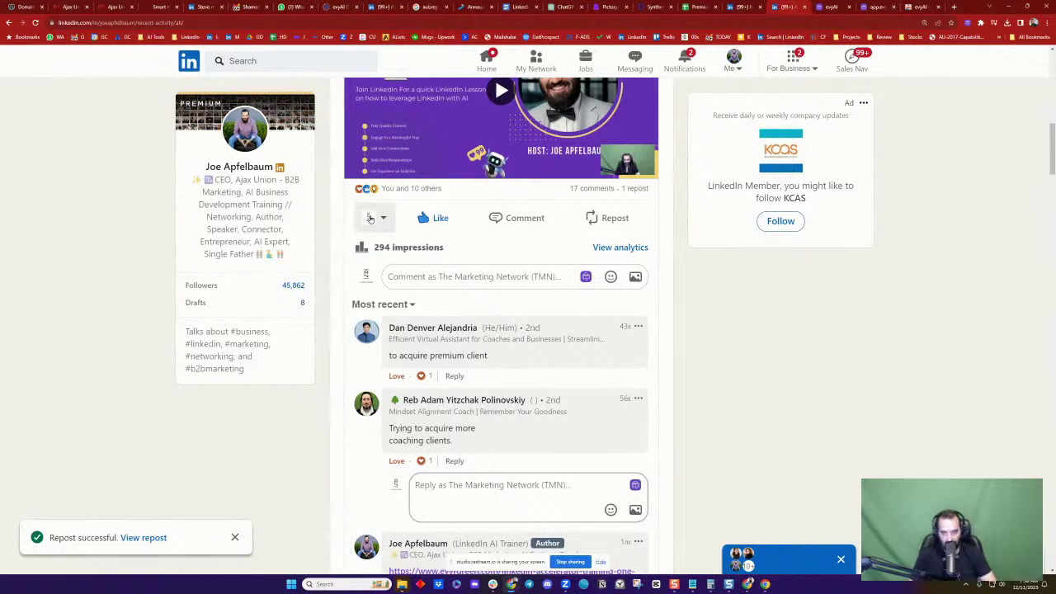
left_click(373, 218)
Switch the acting identity from TMN to your personal profile and save it
left_click(456, 148)
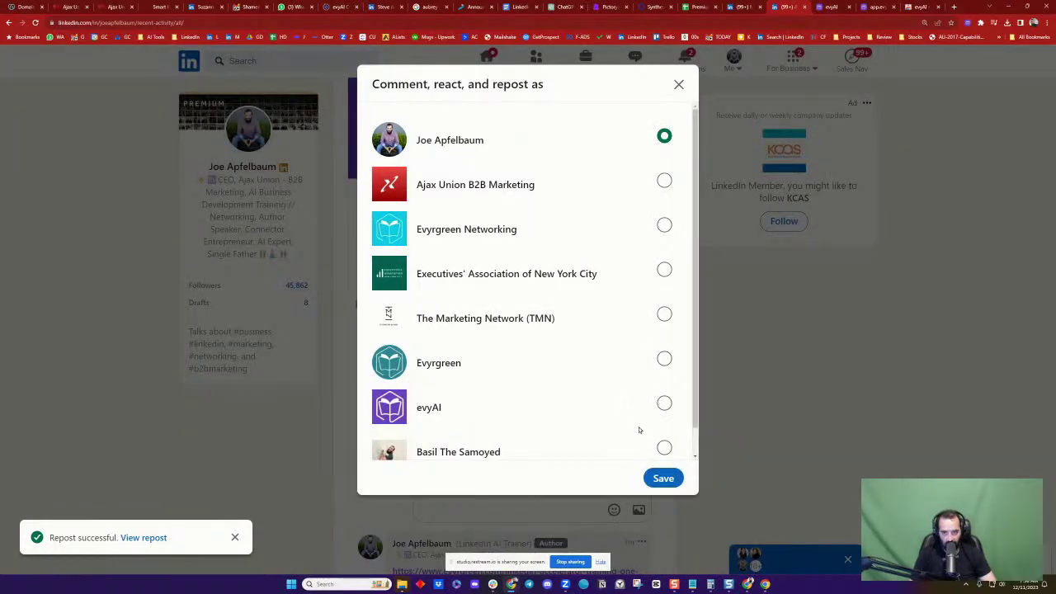
left_click(663, 478)
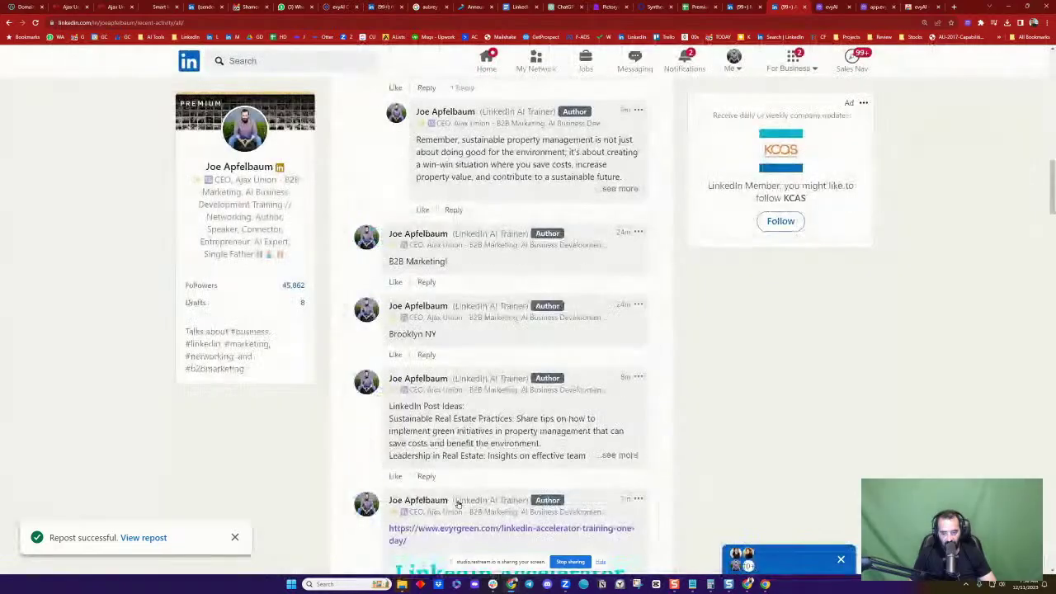
scroll(463, 372, "up", 3)
scroll(458, 357, "up", 3)
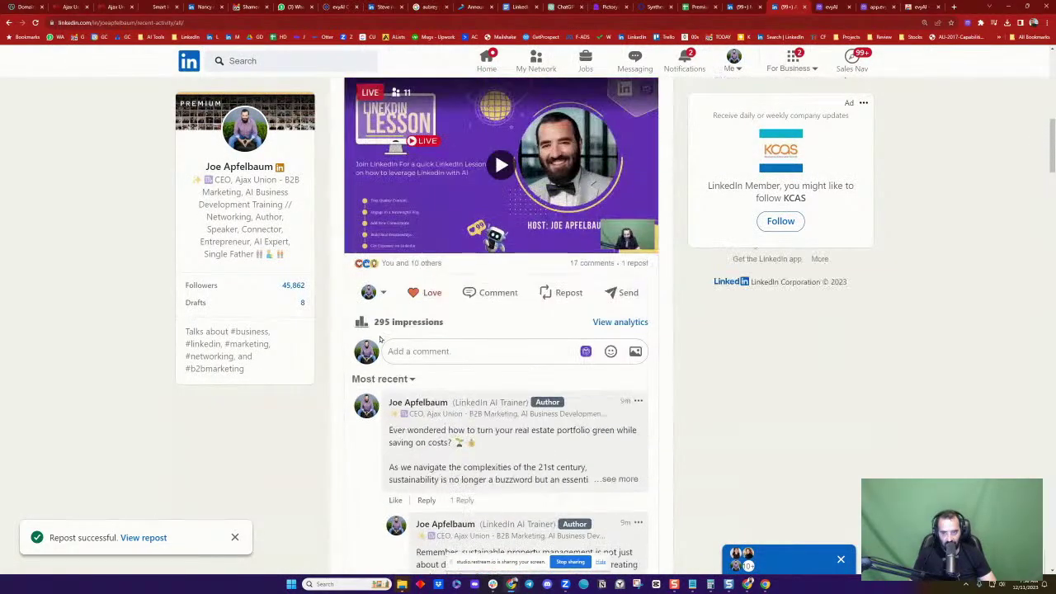
Re-check the comment sort, leaving the comments ordered by Most recent
left_click(391, 379)
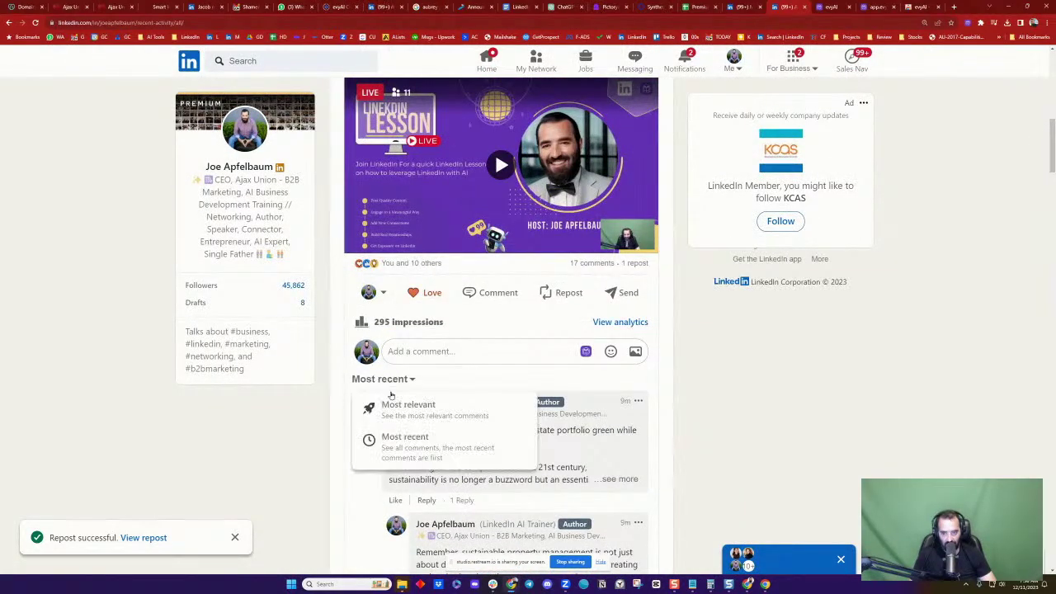
left_click(380, 406)
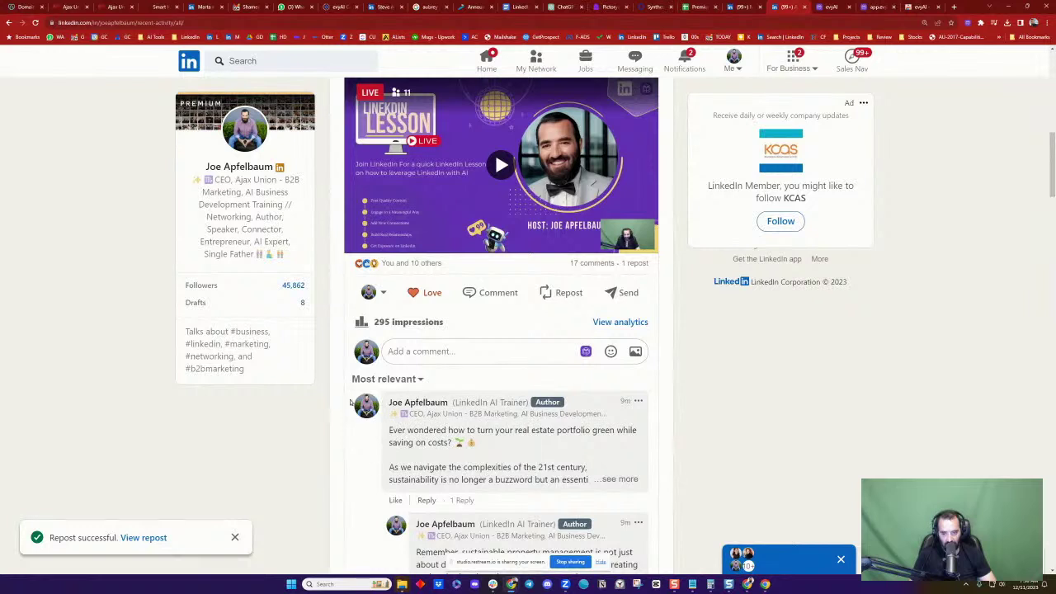
left_click(387, 381)
left_click(380, 411)
left_click(371, 384)
left_click(368, 438)
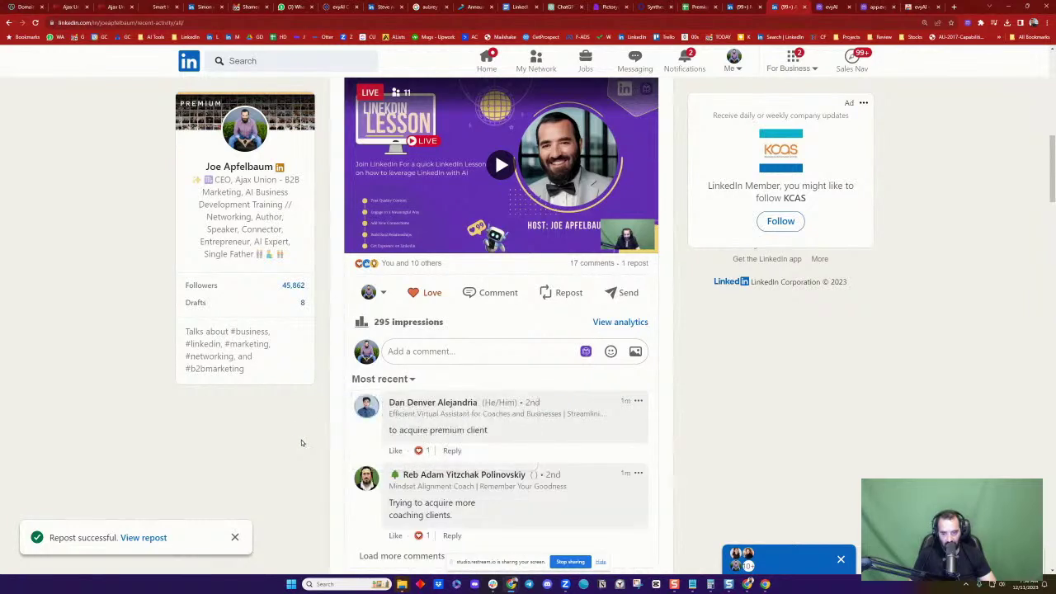
Reply 'Who is your most ideal client?' to the second comment, tagging the commenter, then view their profile
left_click(452, 535)
scroll(453, 355, "down", 2)
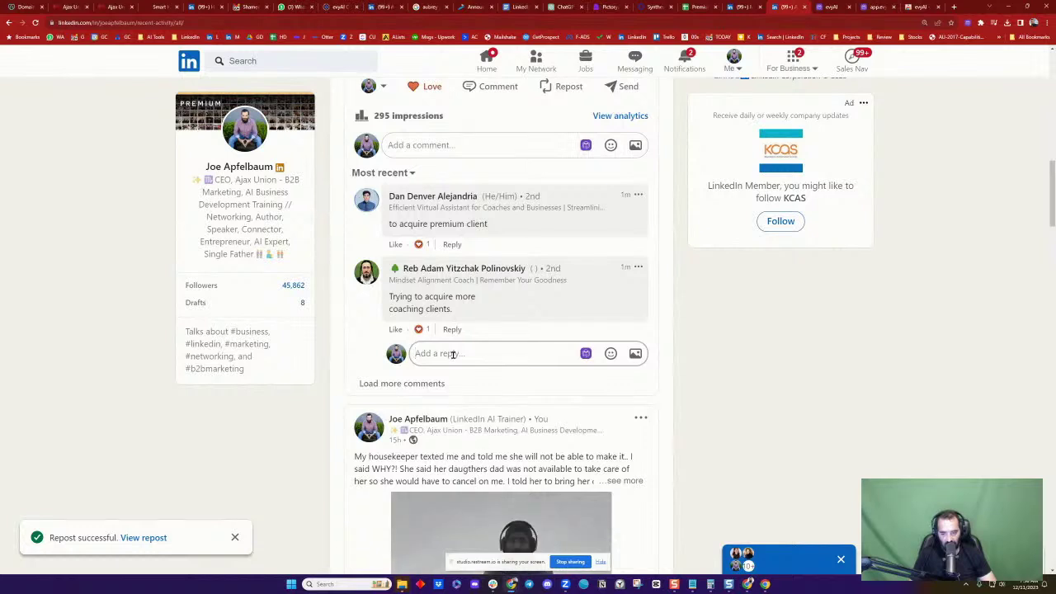
type("Who si your")
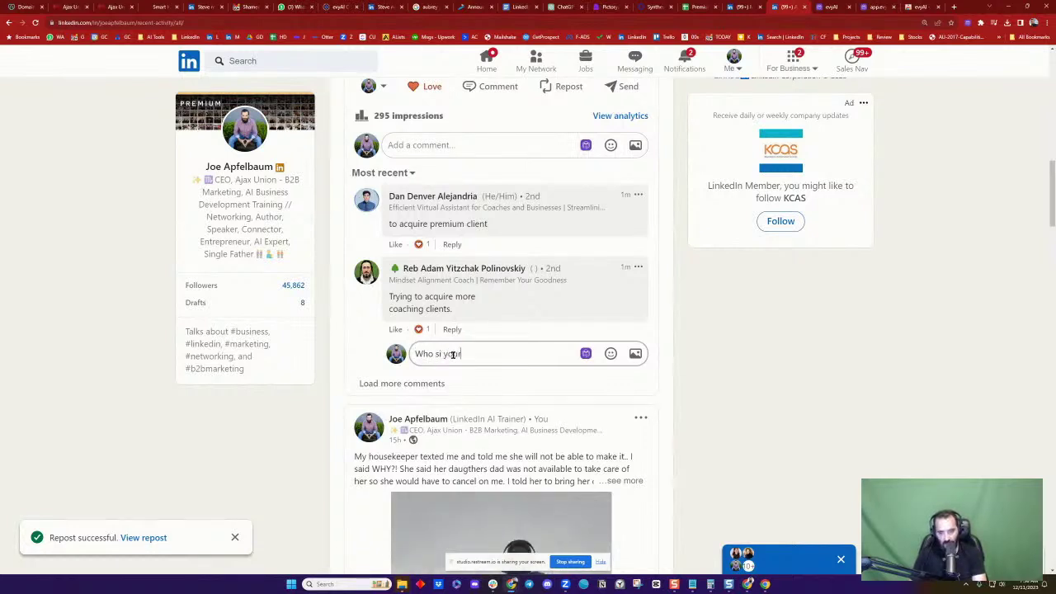
key("BackSpace")
key("BackSpace")
key("BackSpace")
key("BackSpace")
key("BackSpace")
key("BackSpace")
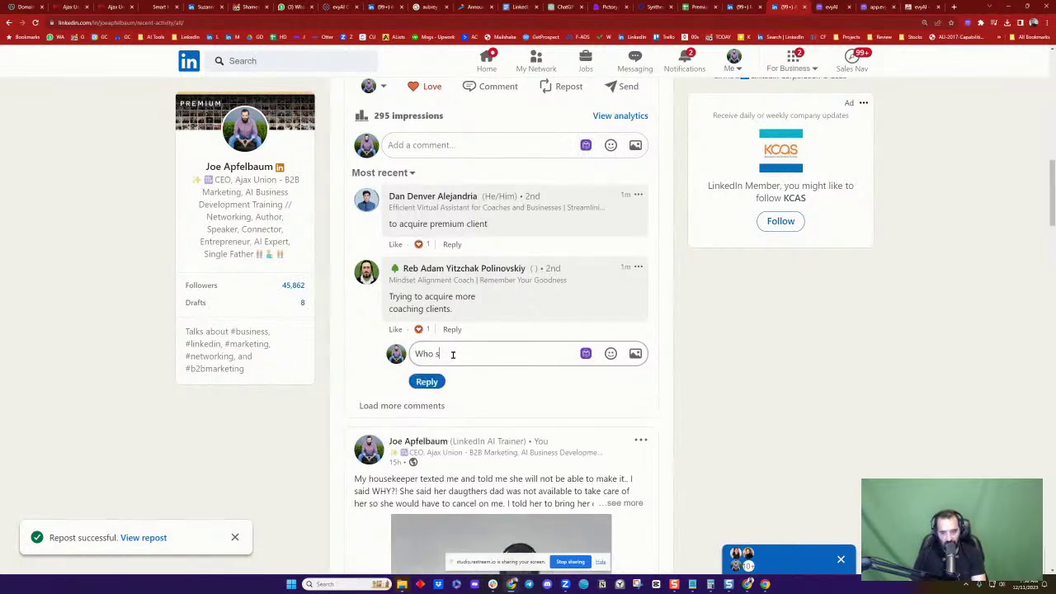
type("is your most ideal client?")
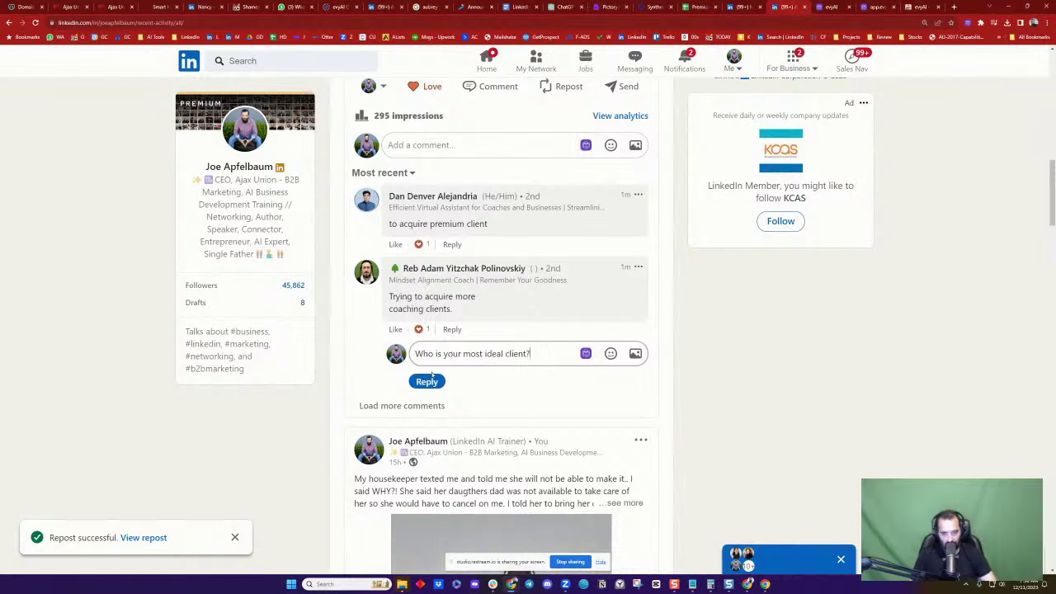
type(" @")
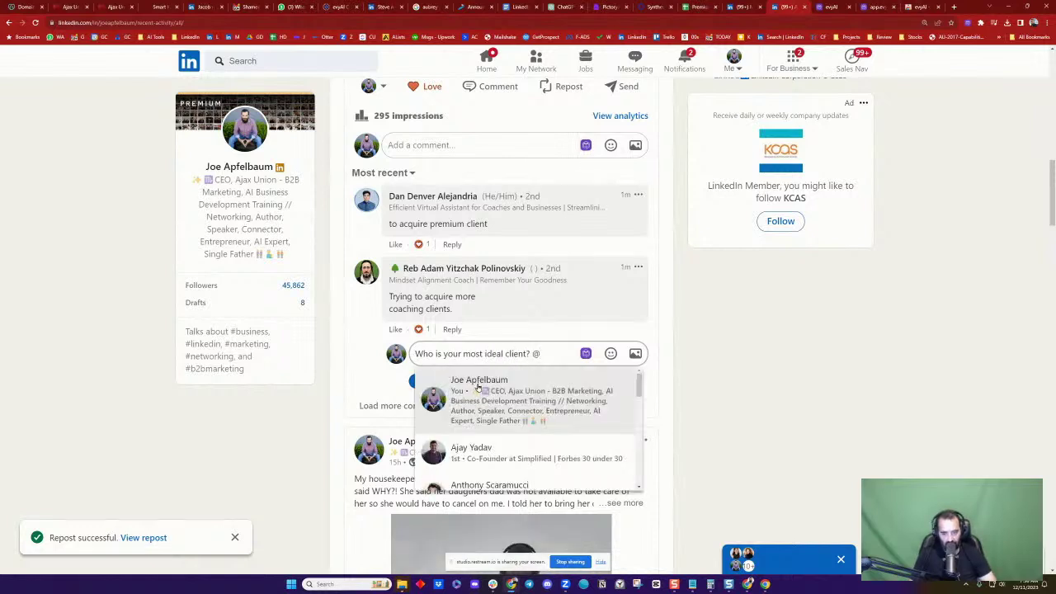
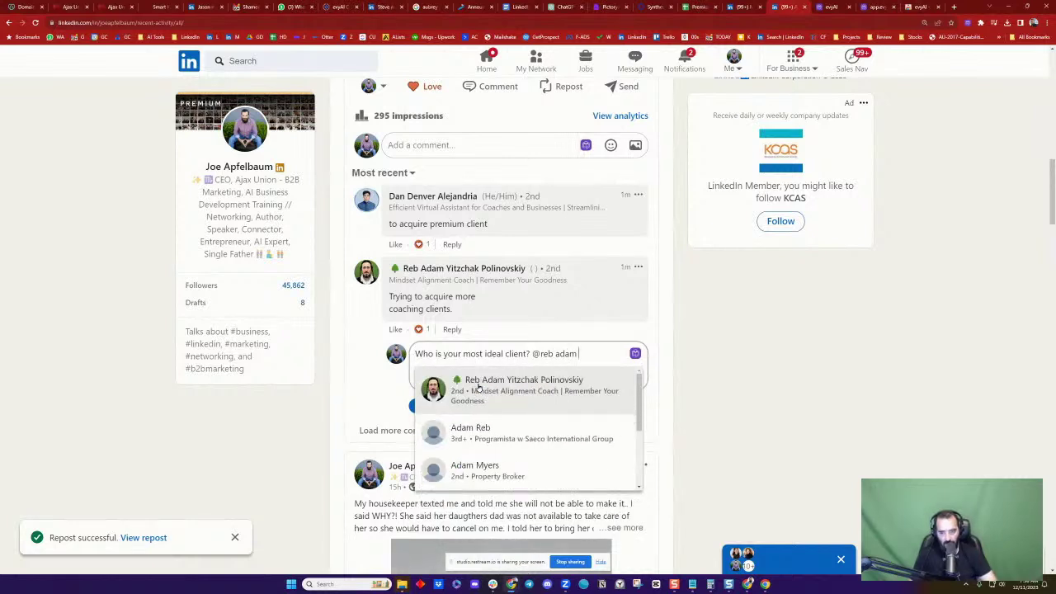
left_click(478, 386)
left_click(427, 415)
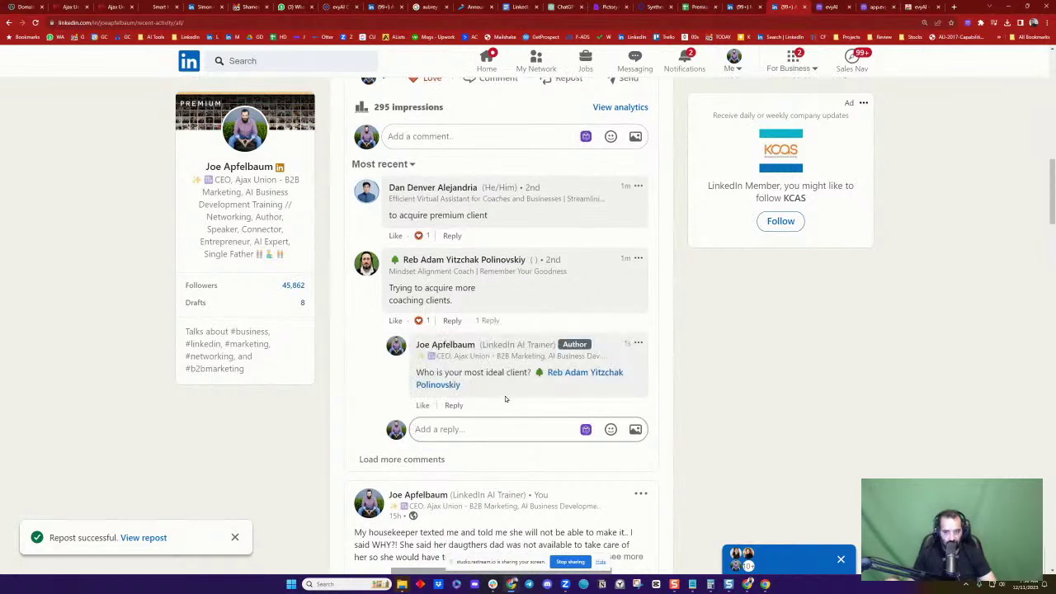
left_click(471, 281)
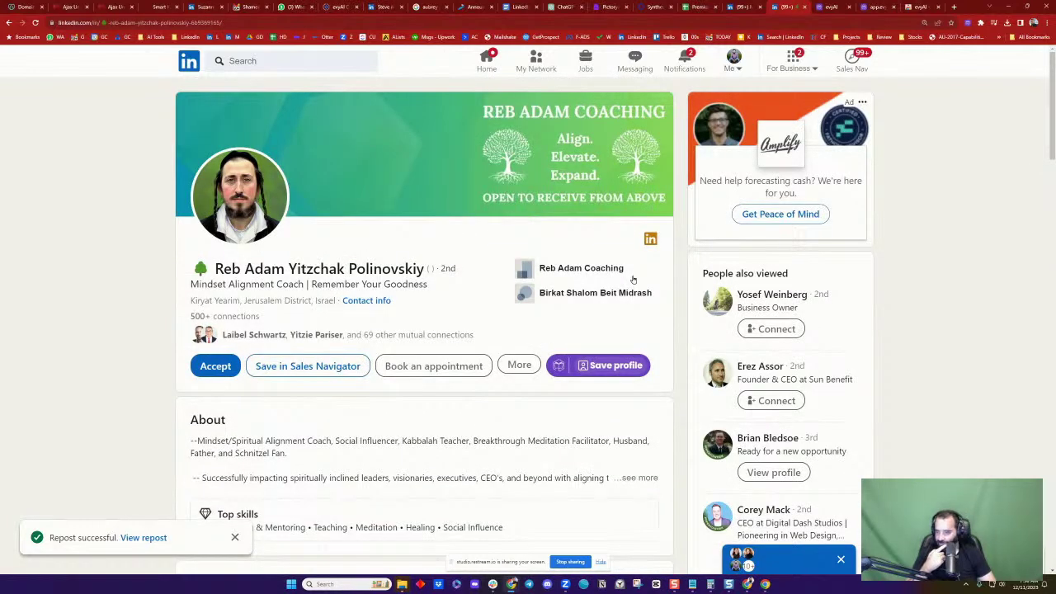
Accept the commenter's connection invitation and dismiss the confirmation notifications
left_click(223, 364)
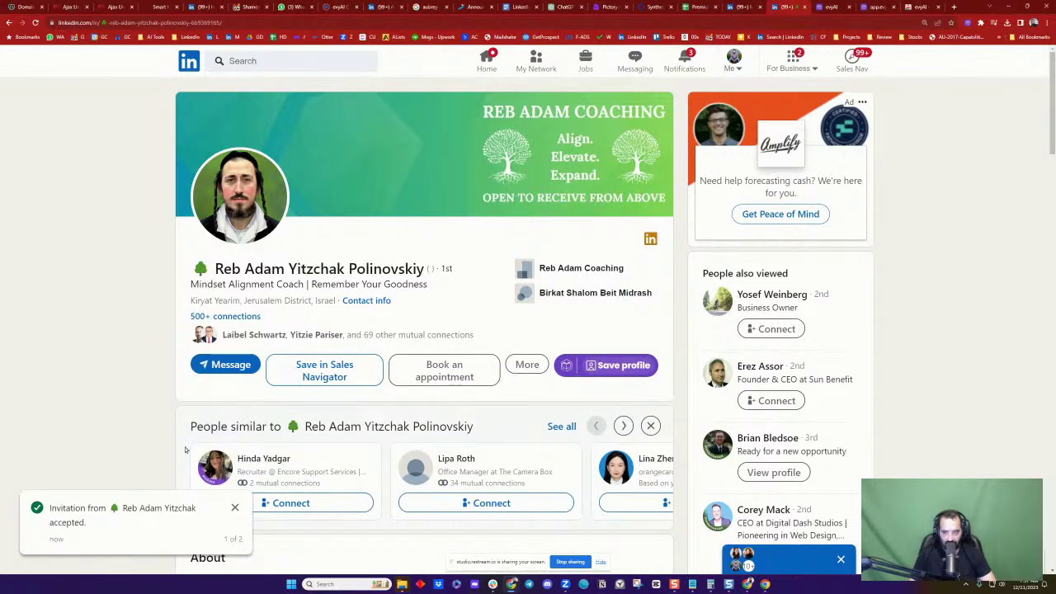
left_click(234, 508)
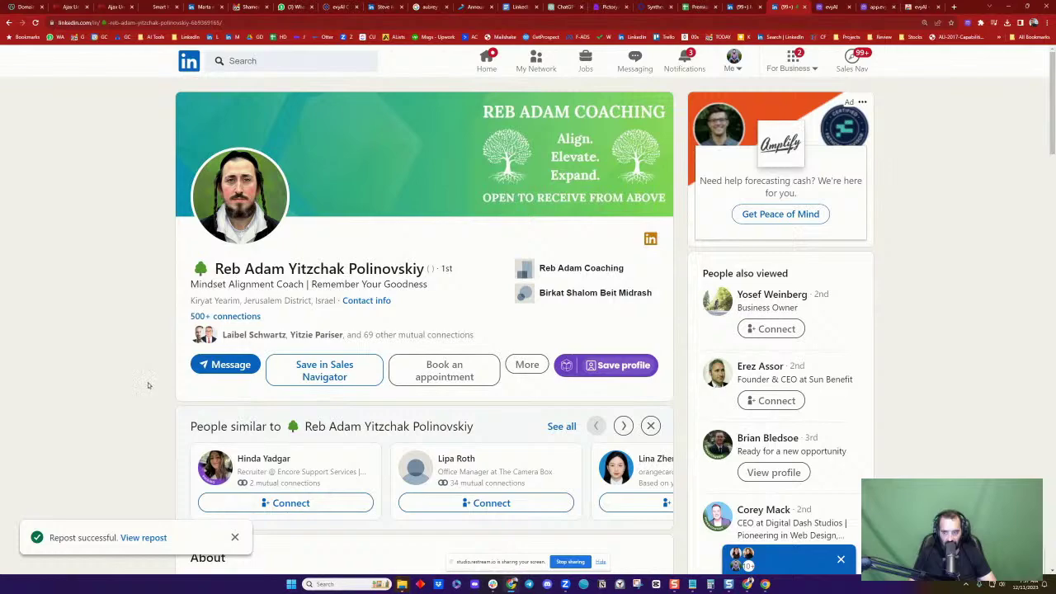
left_click(234, 537)
scroll(561, 353, "down", 5)
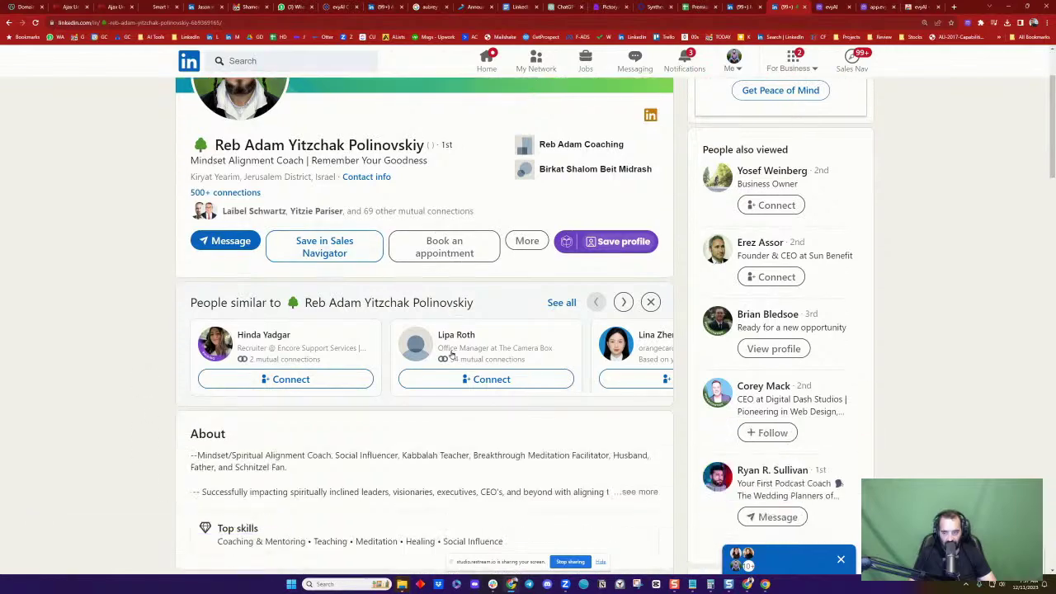
scroll(562, 353, "up", 3)
scroll(561, 353, "up", 2)
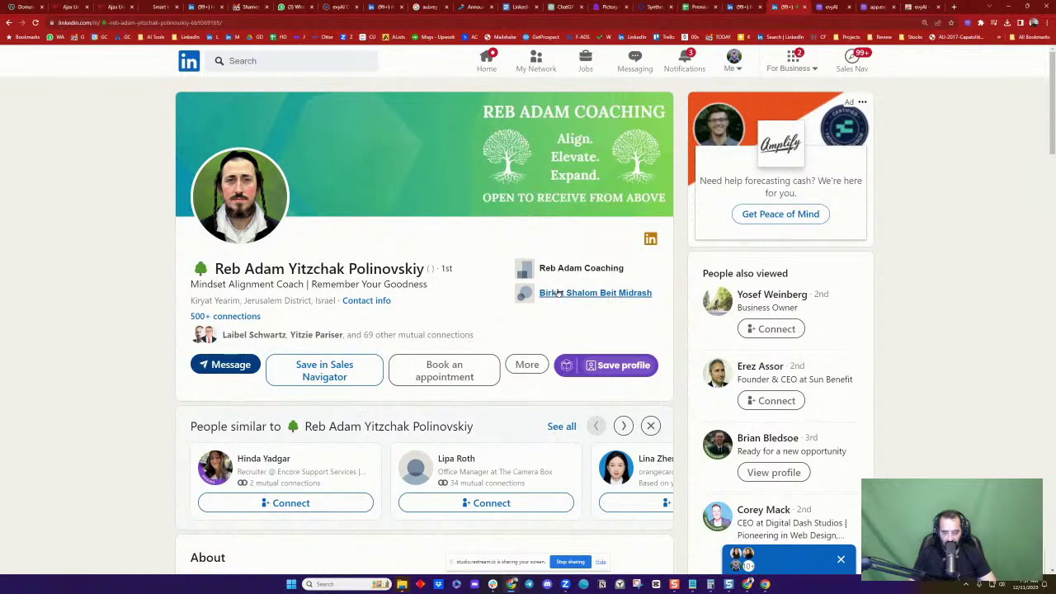
scroll(286, 357, "down", 7)
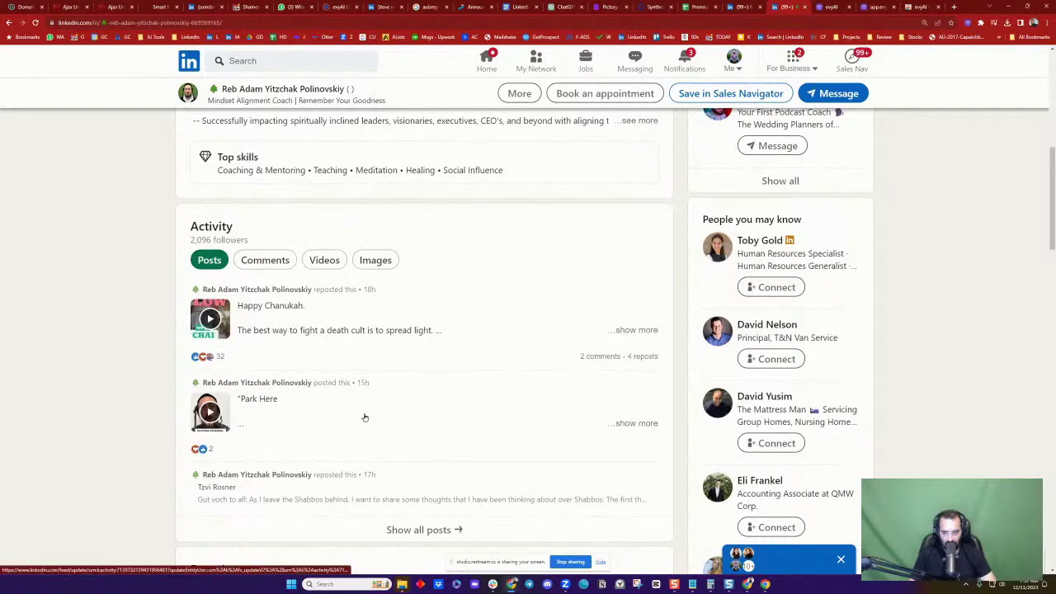
scroll(490, 389, "up", 8)
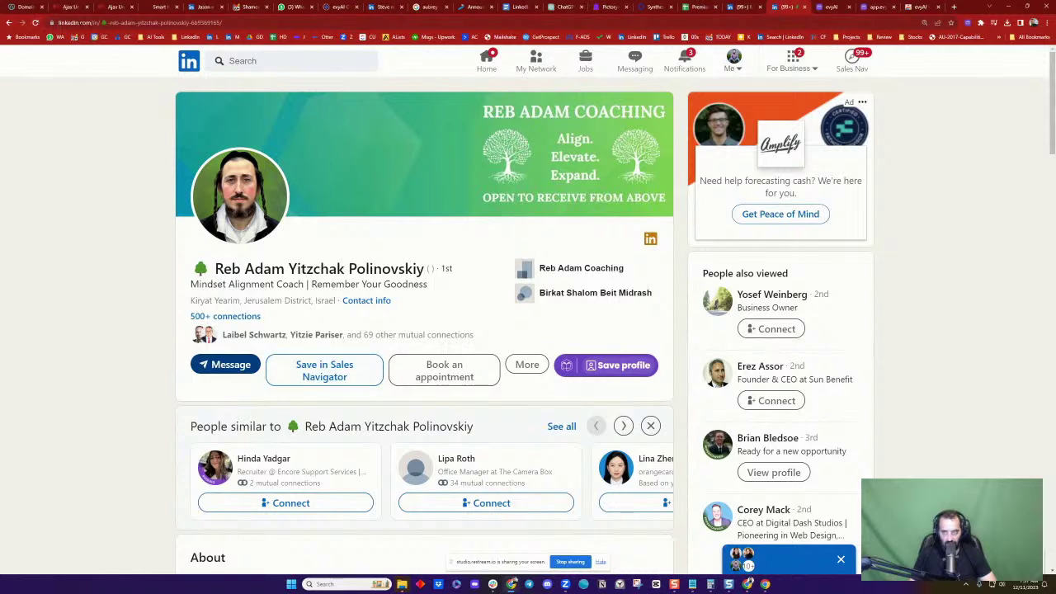
Reload the contact's coaching profile page via the address bar
left_click(190, 23)
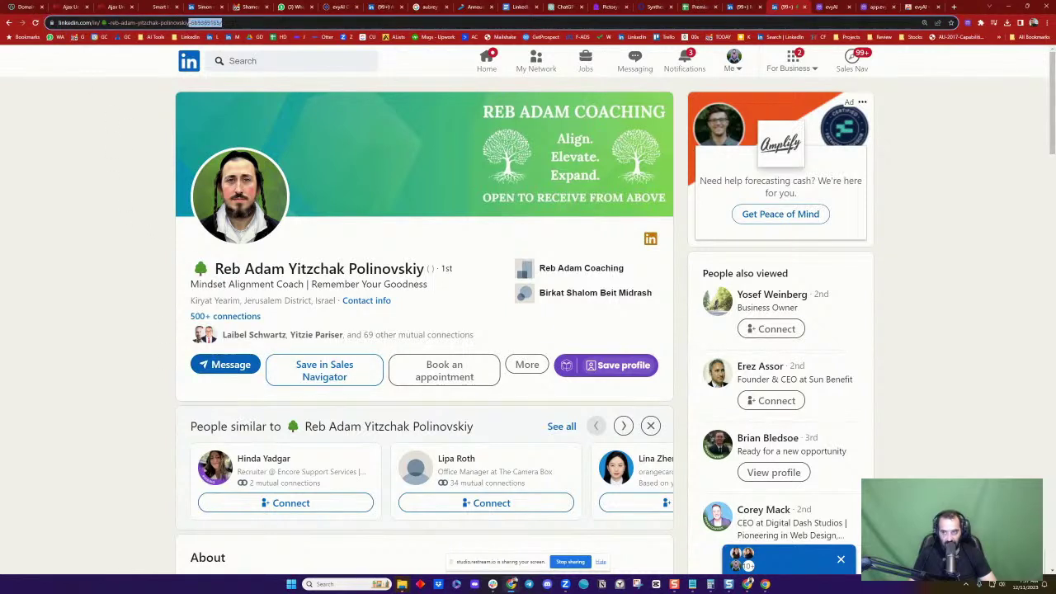
double_click(241, 23)
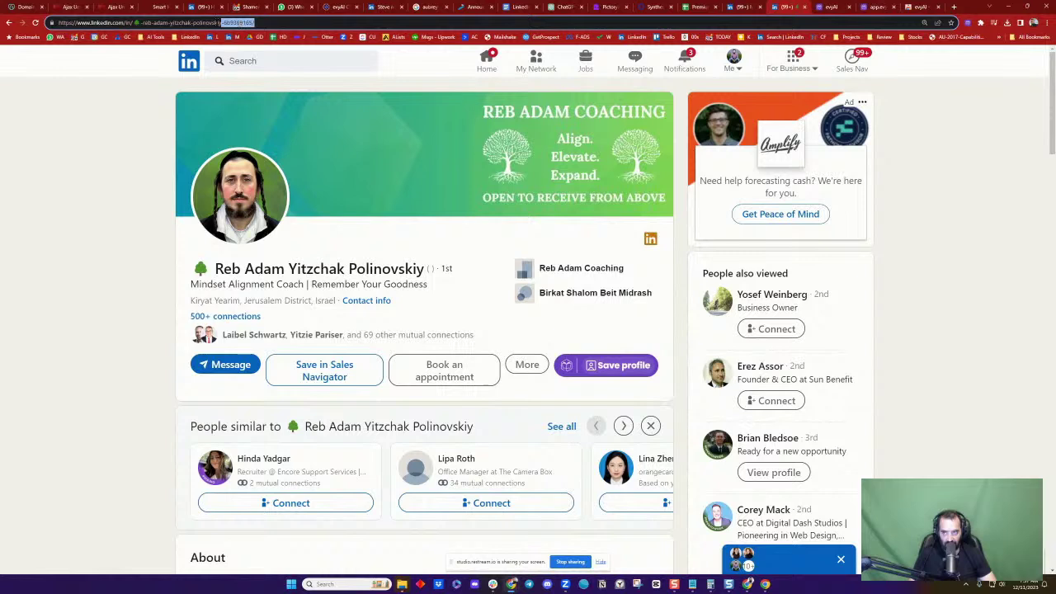
key("Right")
left_click(113, 121)
left_click(36, 22)
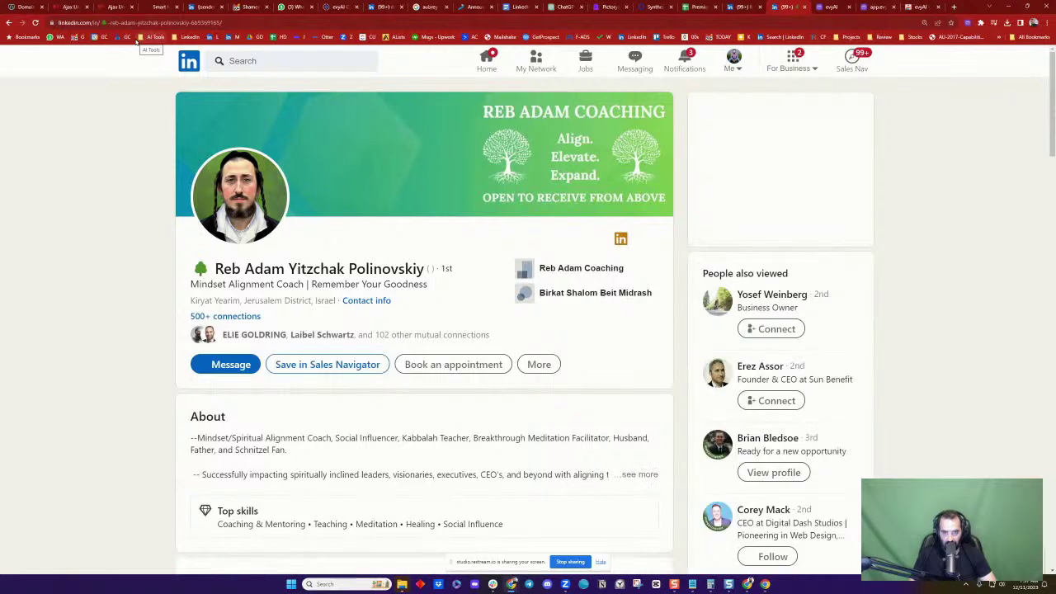
Message the contact with the 'DM: evyAI Intro to Connections' template and expand the chat
left_click(225, 364)
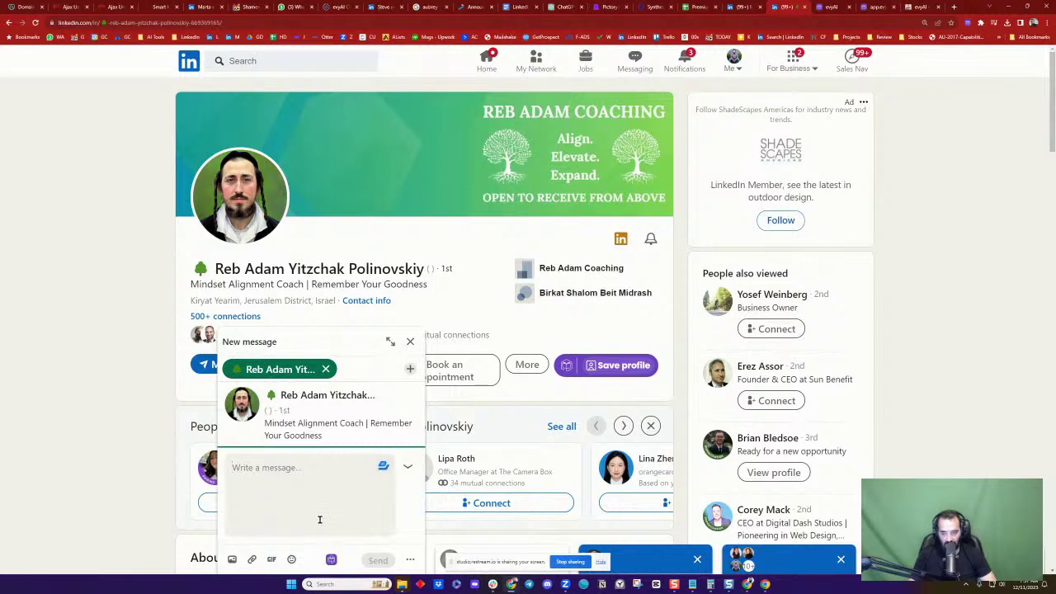
key("ctrl+space")
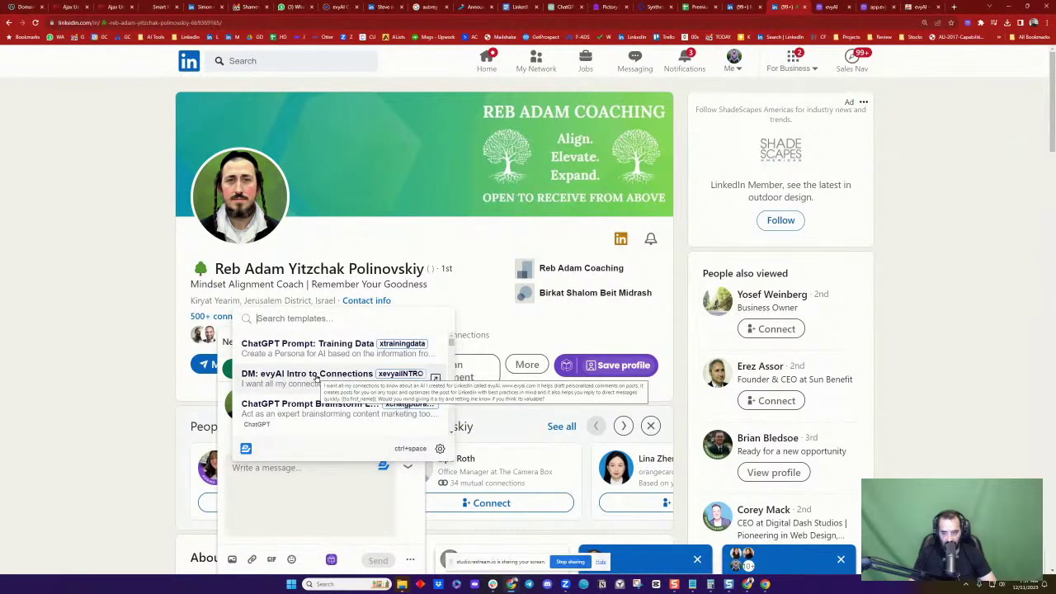
left_click(316, 377)
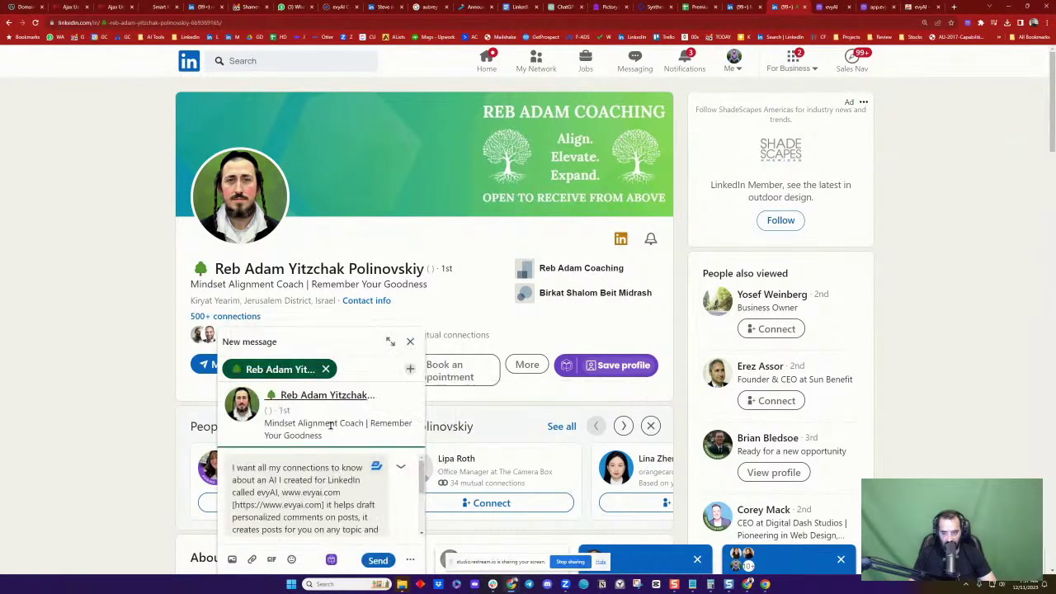
left_click(376, 558)
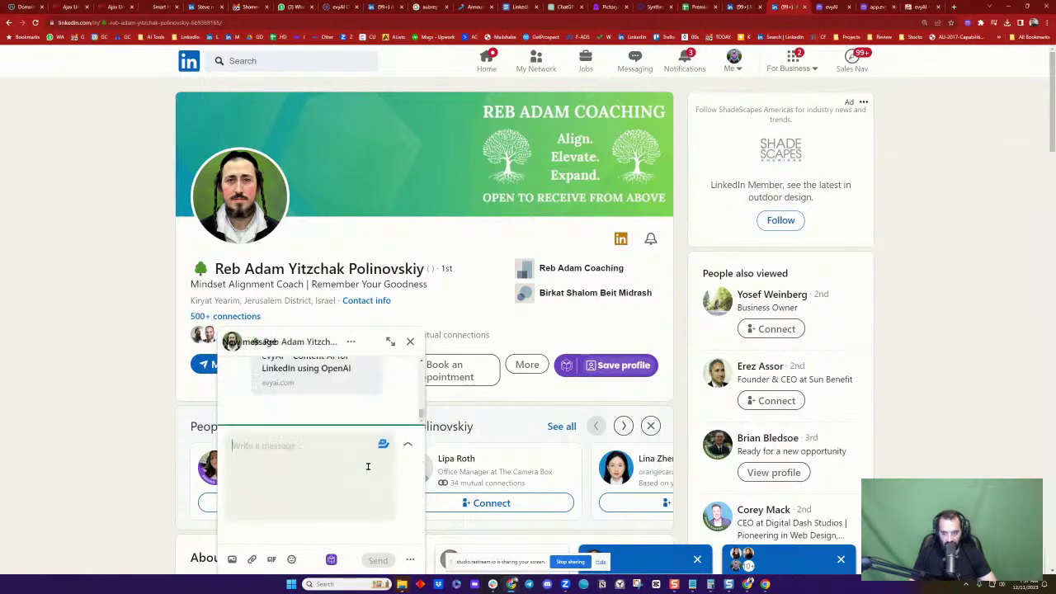
left_click(391, 342)
scroll(391, 346, "up", 3)
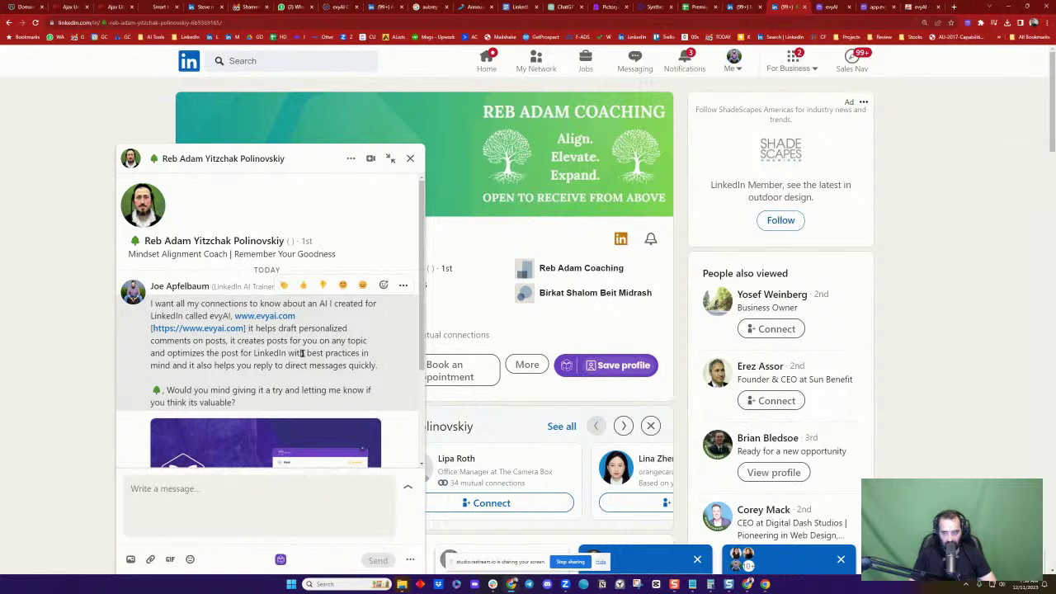
Send a follow-up greeting the contact and repeating the question asking them to try evyAI
left_click(239, 400)
mouse_move(171, 391)
left_mouse_down()
mouse_move(240, 400)
mouse_move(168, 390)
left_mouse_up()
key("ctrl+c")
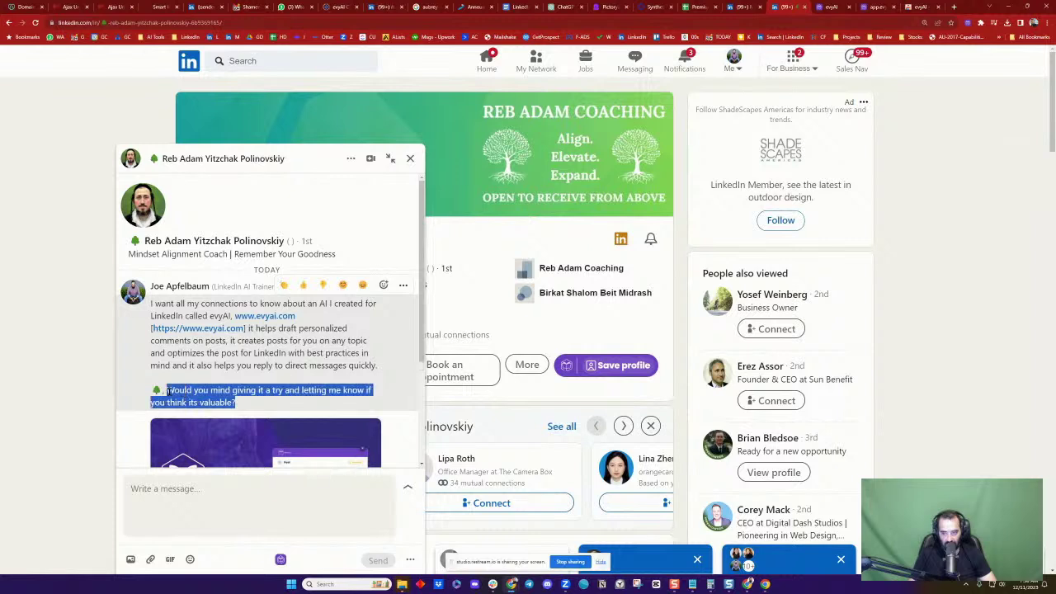
left_click(229, 498)
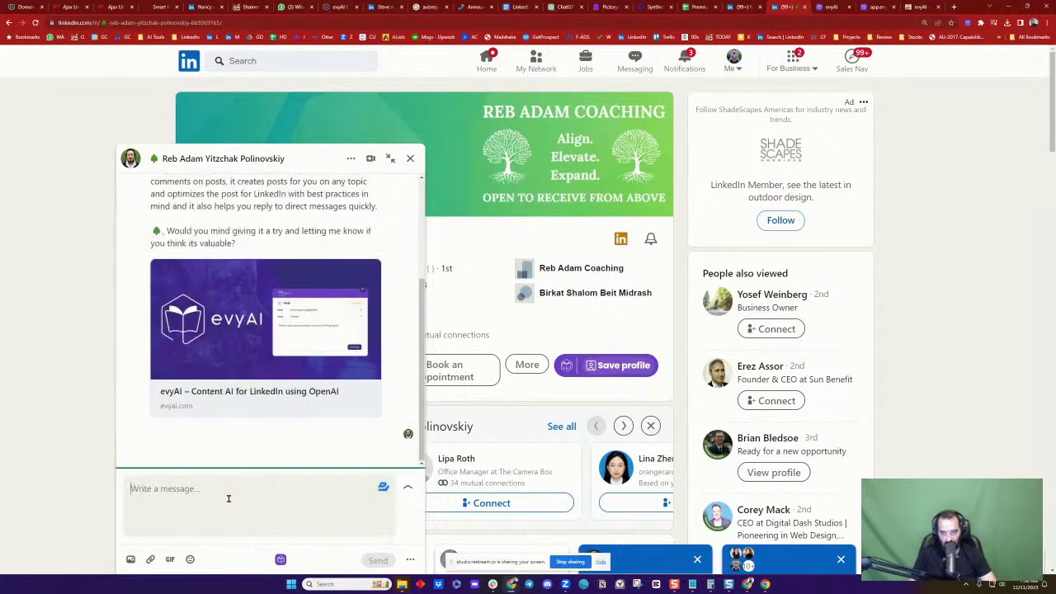
type("Reb")
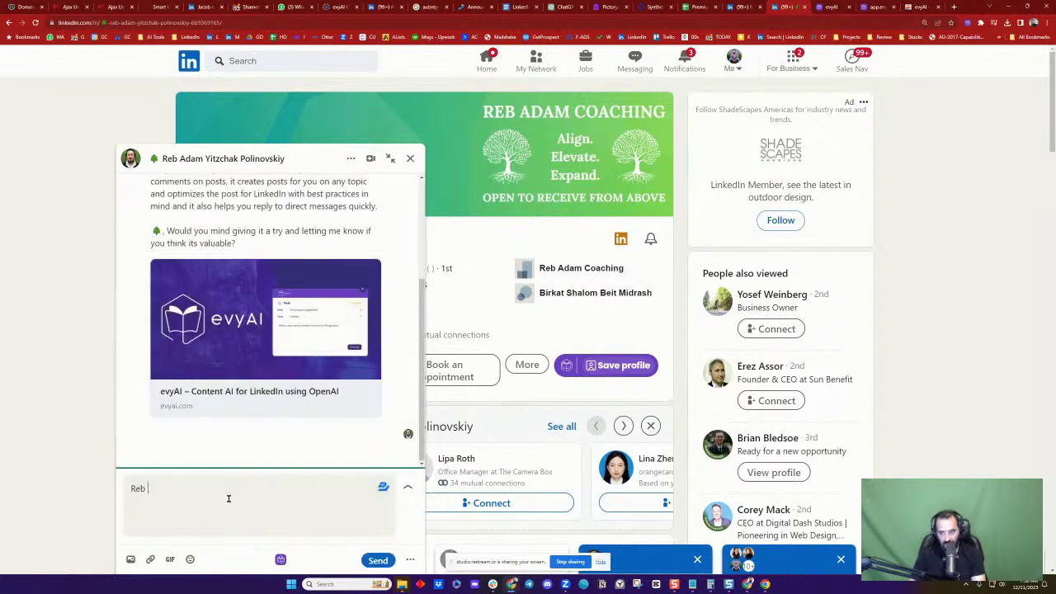
type(" Yid,")
key("ctrl+v")
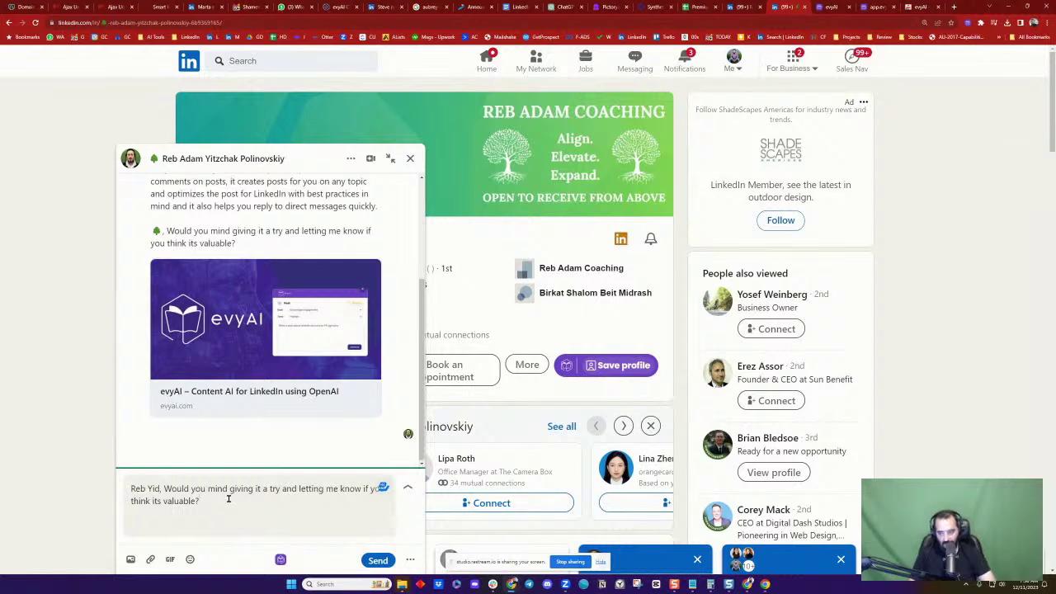
left_click(378, 560)
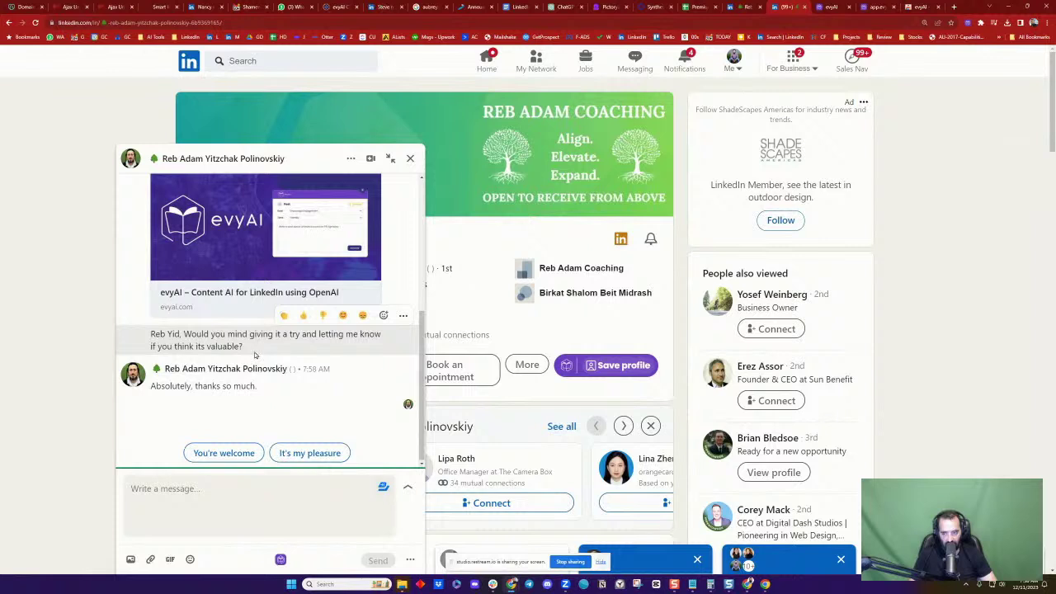
Answer the contact's thanks with 'You're welcome' and close the chat
scroll(239, 338, "up", 5)
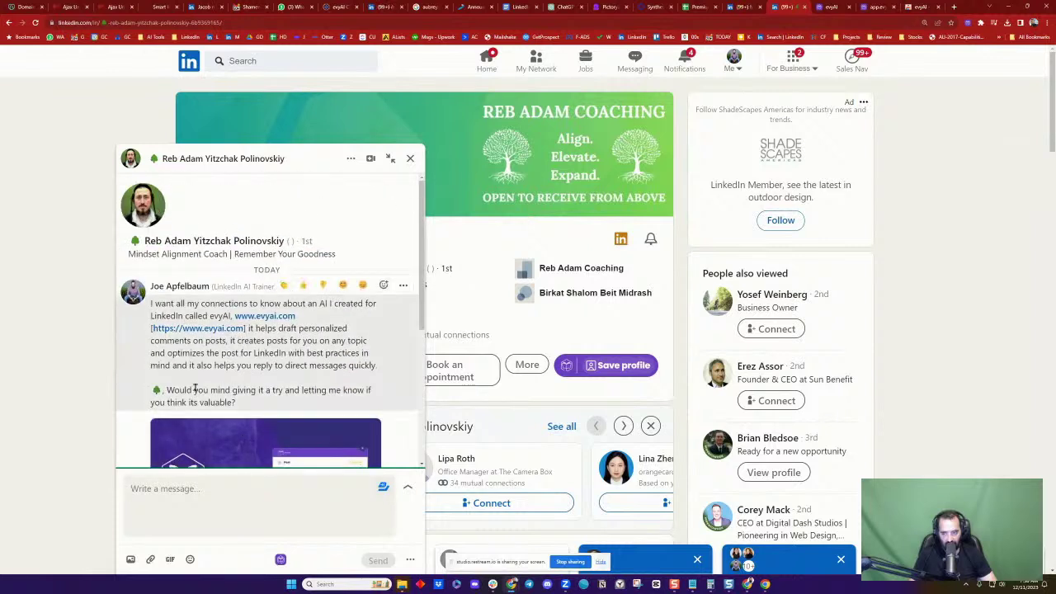
scroll(222, 369, "down", 3)
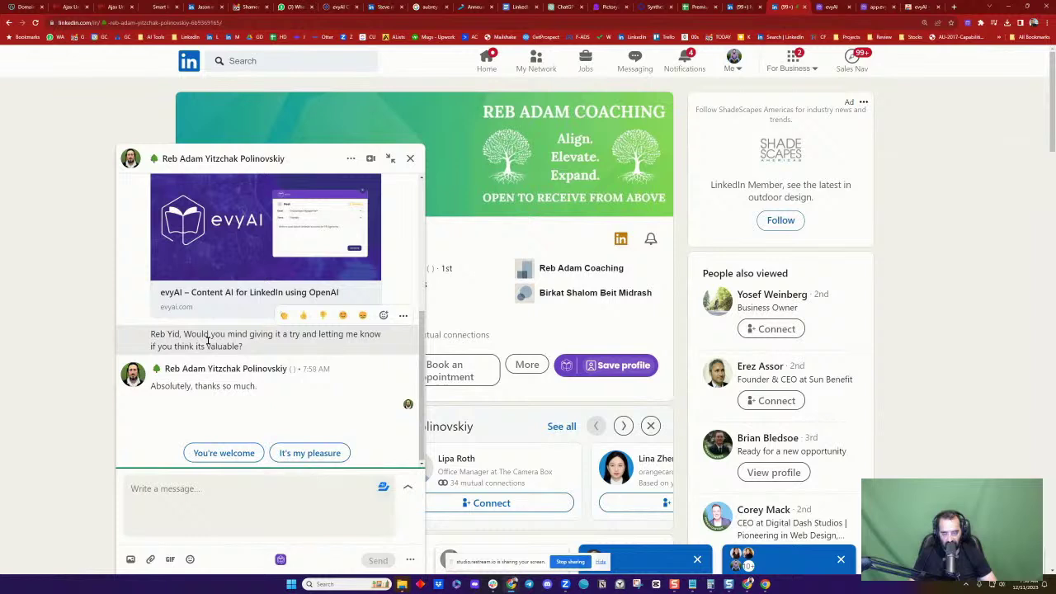
scroll(208, 340, "up", 3)
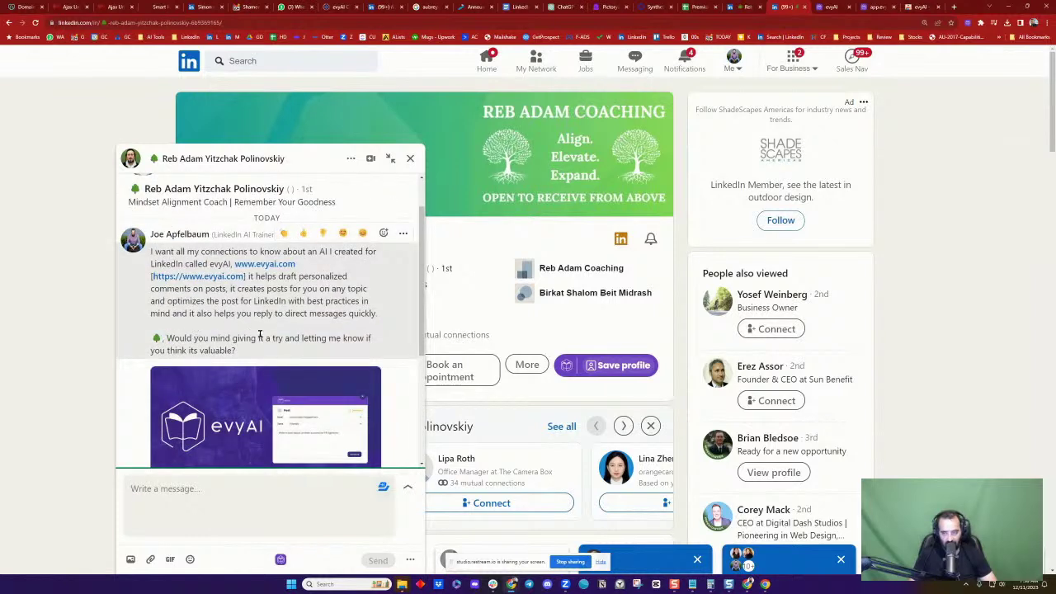
scroll(260, 334, "down", 3)
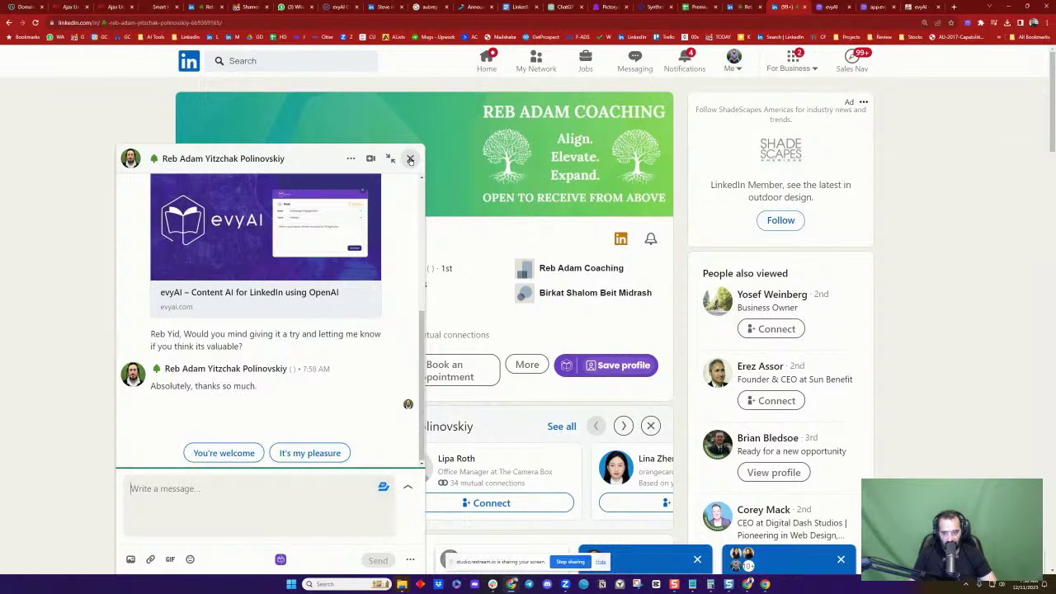
left_click(227, 453)
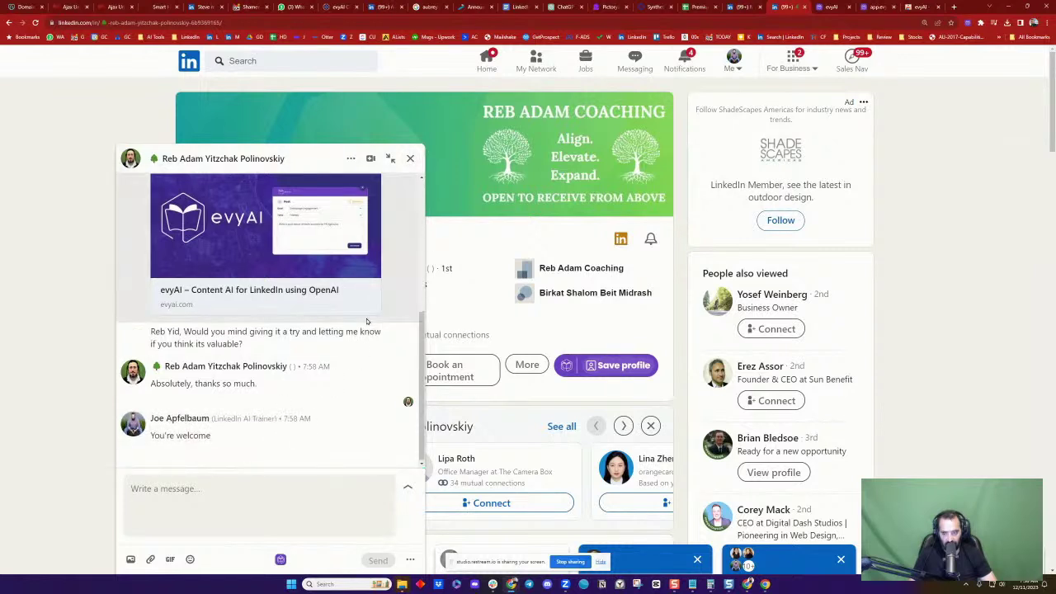
left_click(410, 158)
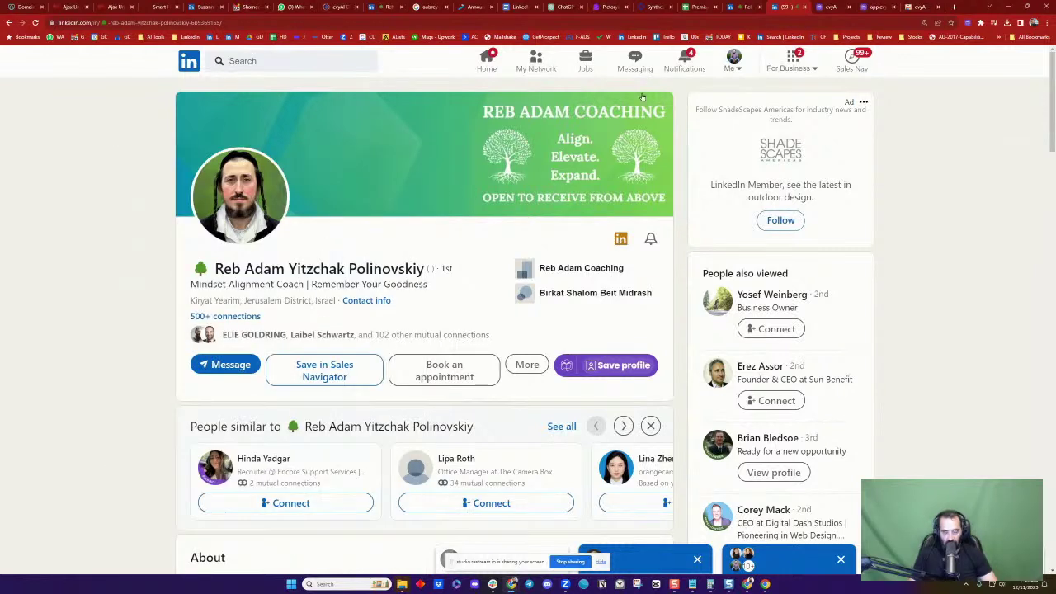
Go via Notifications and Home to your profile and filter Activity to Documents
left_click(684, 61)
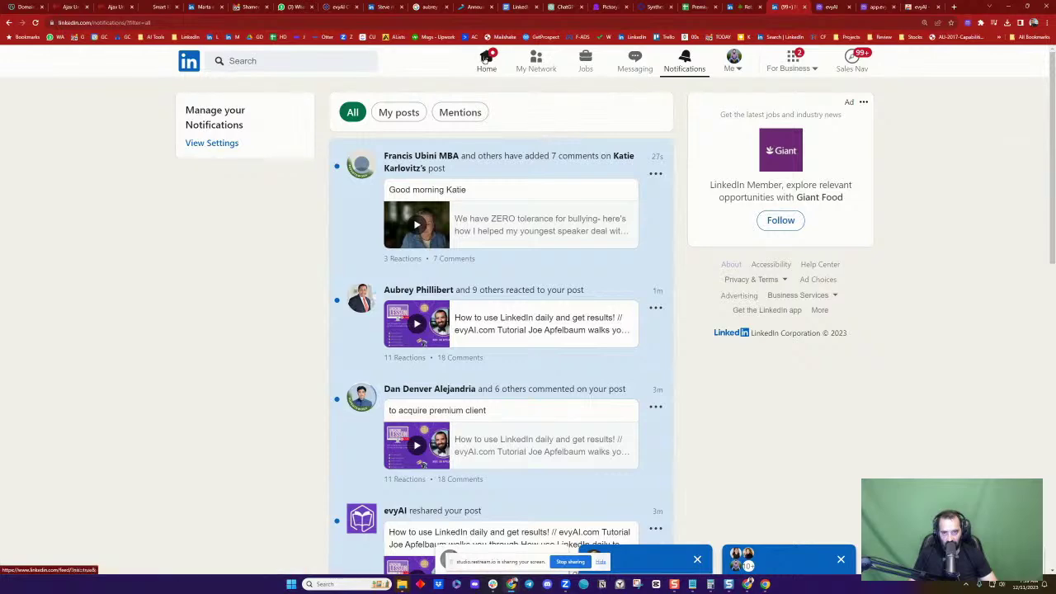
left_click(487, 58)
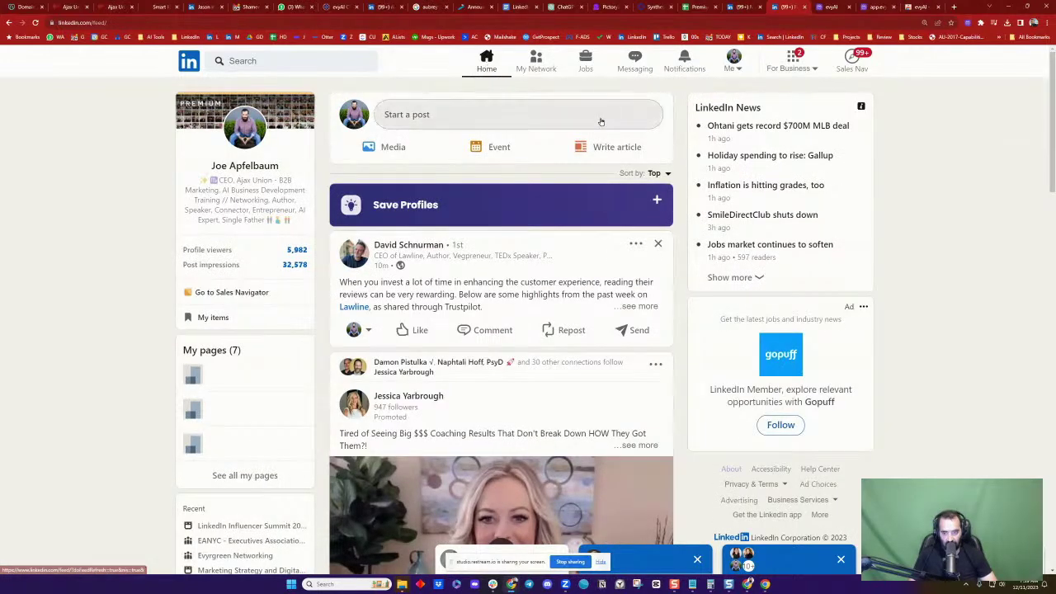
left_click(244, 166)
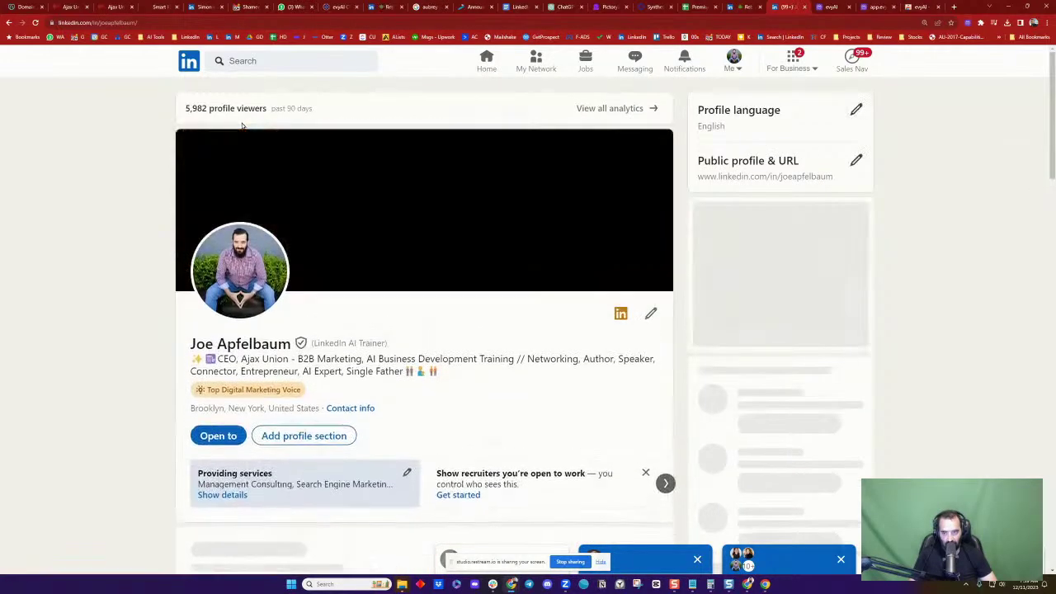
scroll(513, 275, "down", 10)
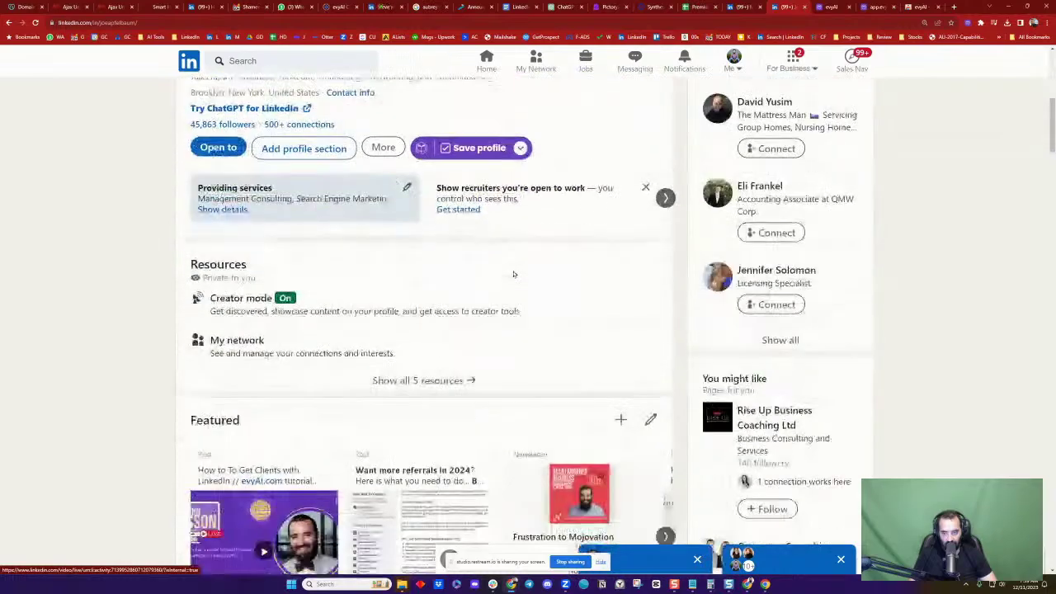
scroll(528, 289, "down", 1)
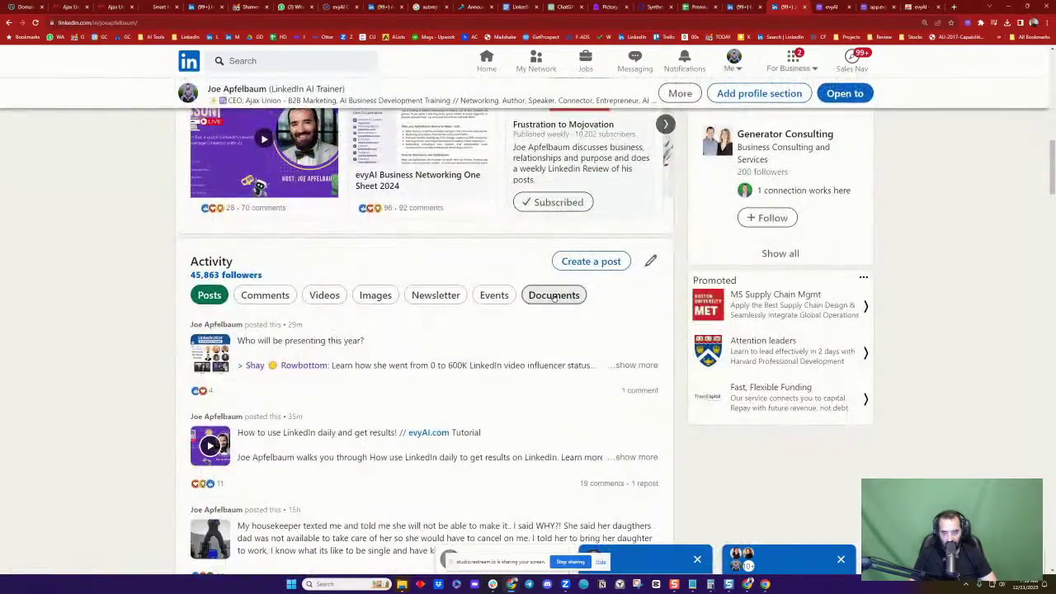
left_click(555, 295)
Scroll the documents to show the evyAI One Sheet 2024 and ChatGPT for Architects and Designers
scroll(495, 289, "down", 3)
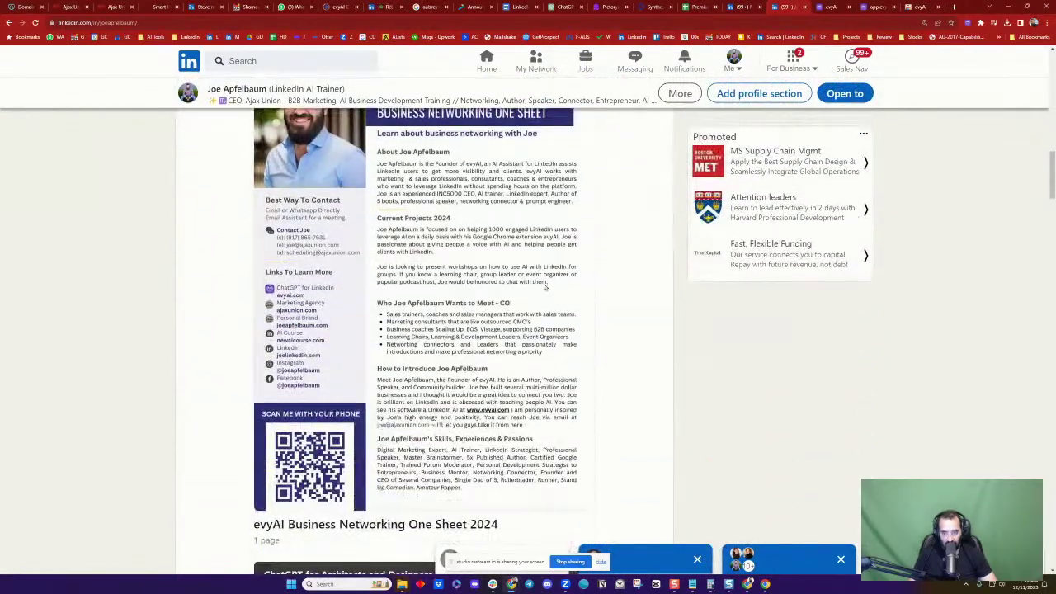
scroll(349, 248, "up", 2)
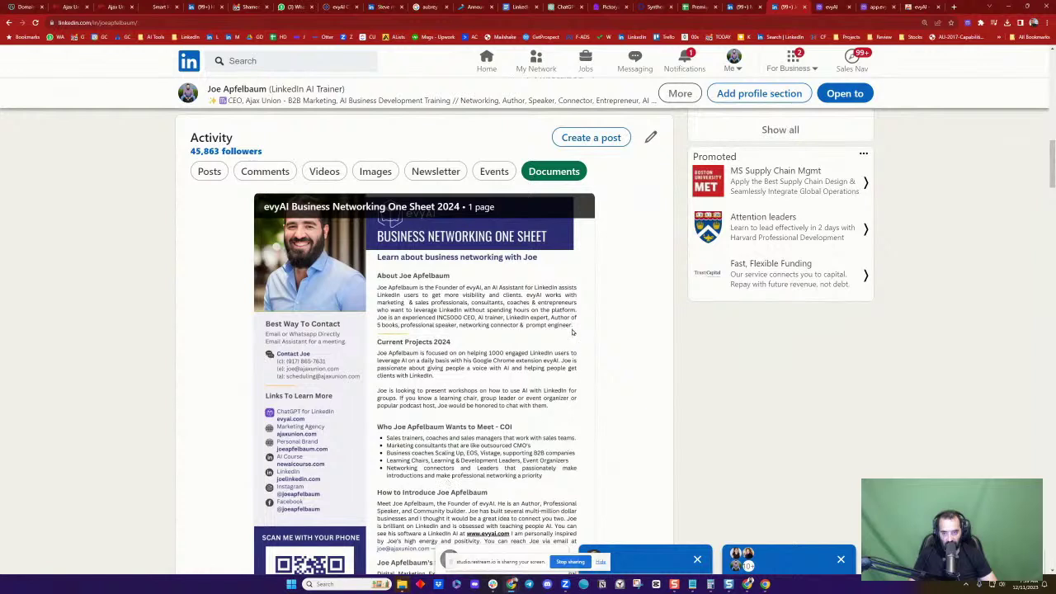
scroll(573, 331, "down", 1)
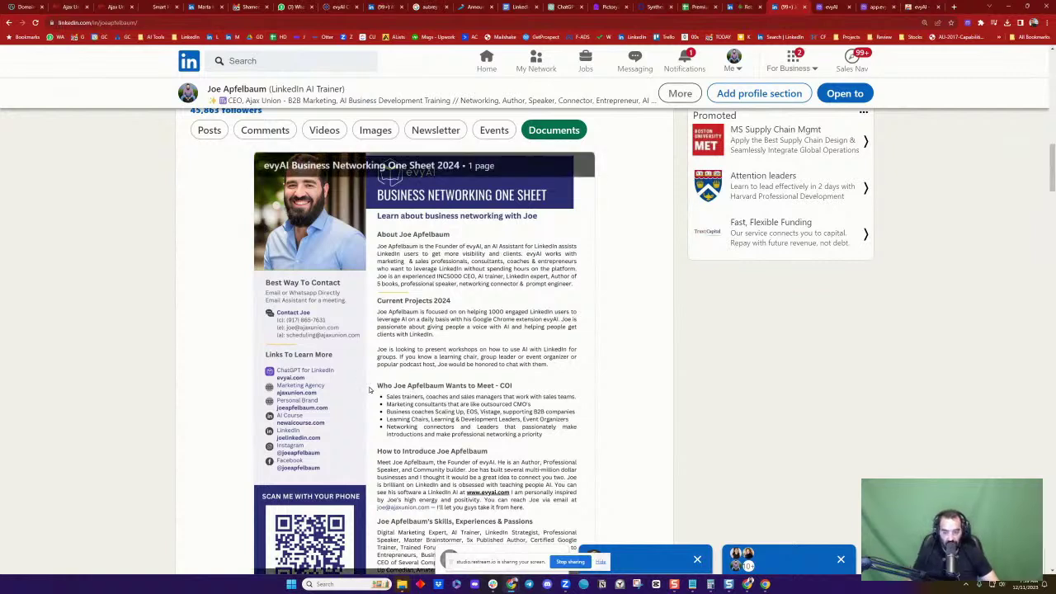
scroll(519, 417, "down", 1)
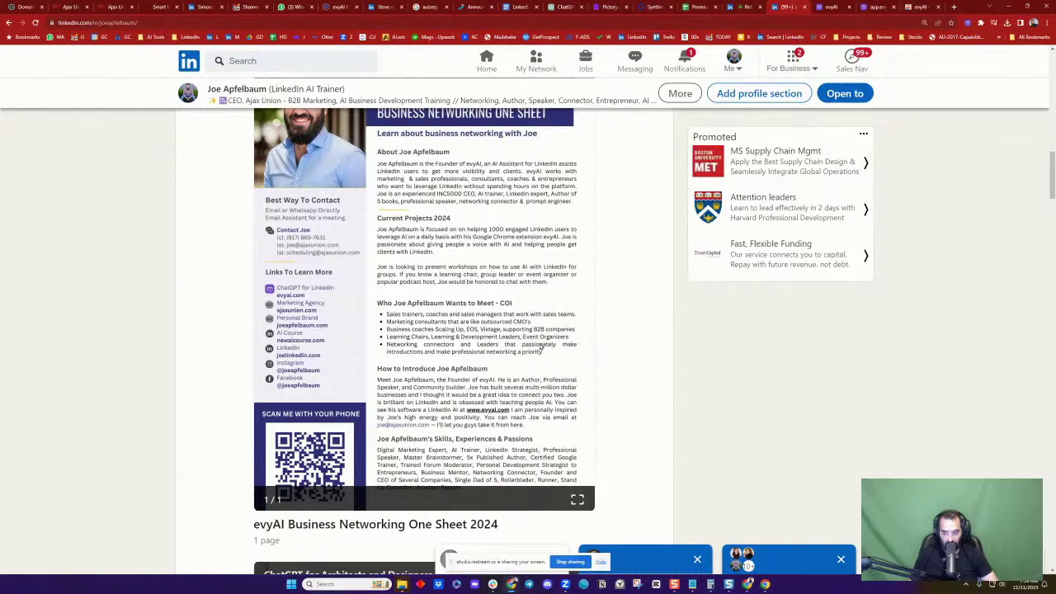
scroll(543, 348, "down", 1)
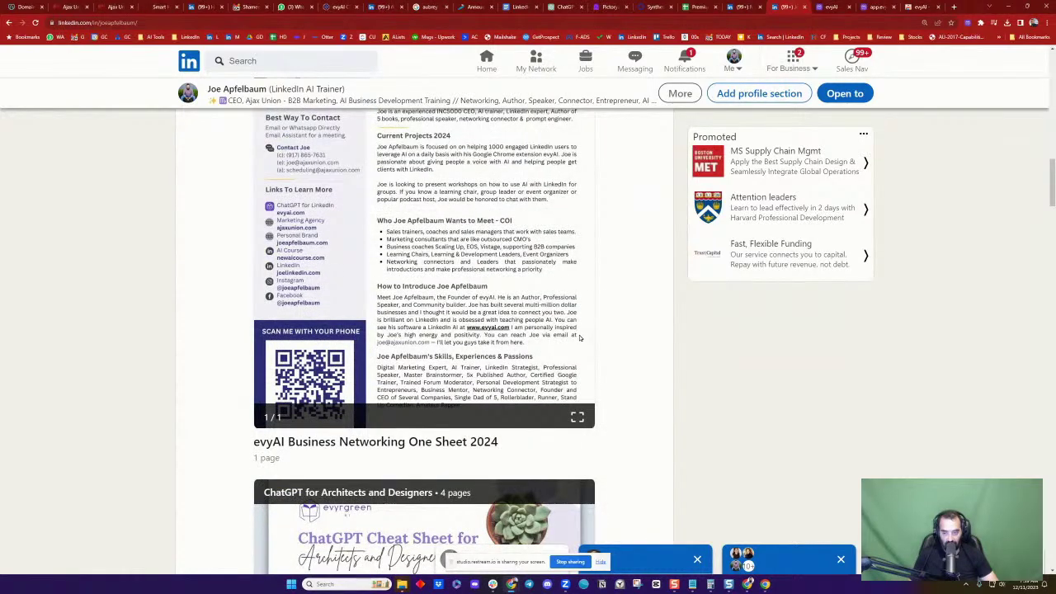
scroll(495, 342, "up", 2)
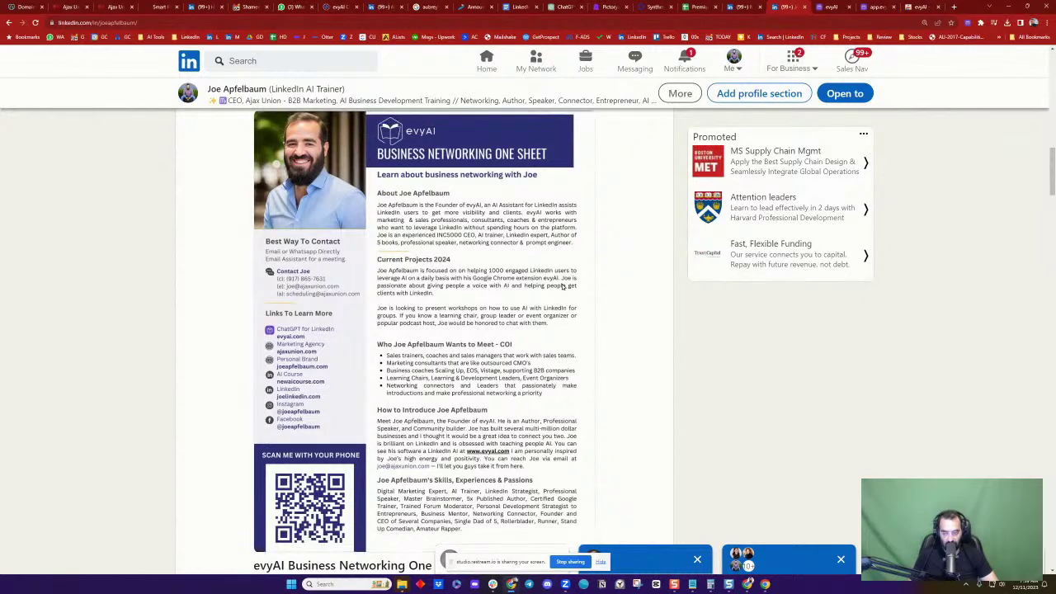
scroll(330, 456, "down", 1)
scroll(470, 375, "down", 10)
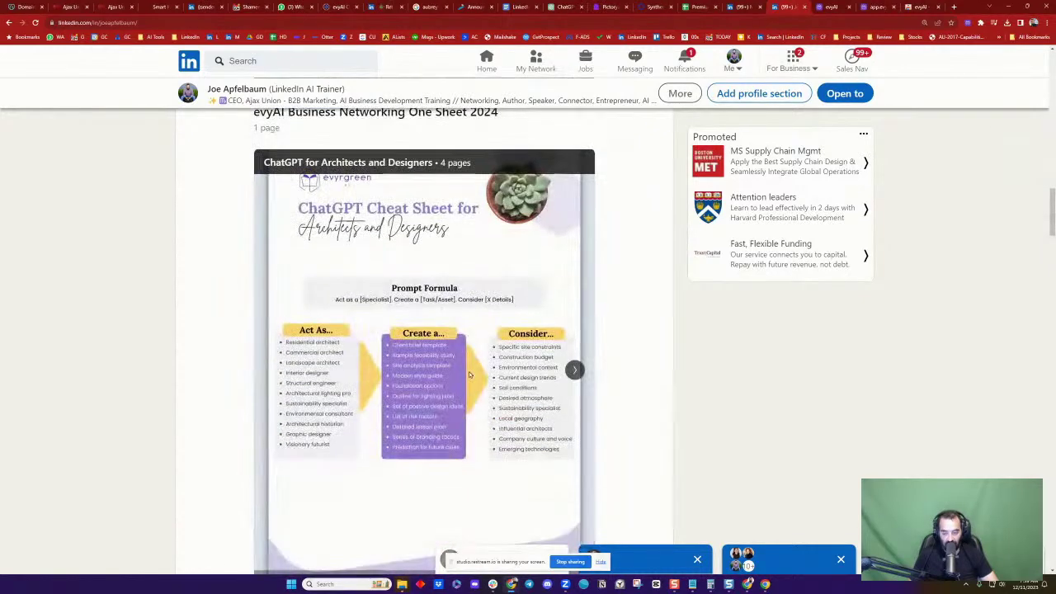
scroll(469, 375, "up", 3)
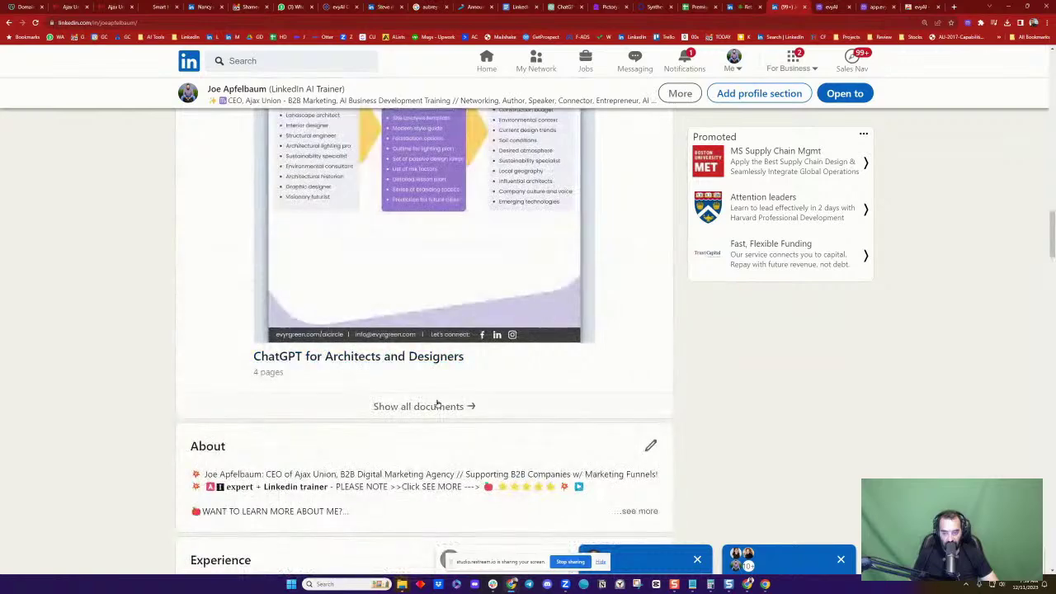
Show all documents and scroll the list down to 3 Steps to LinkedIn Success
left_click(627, 390)
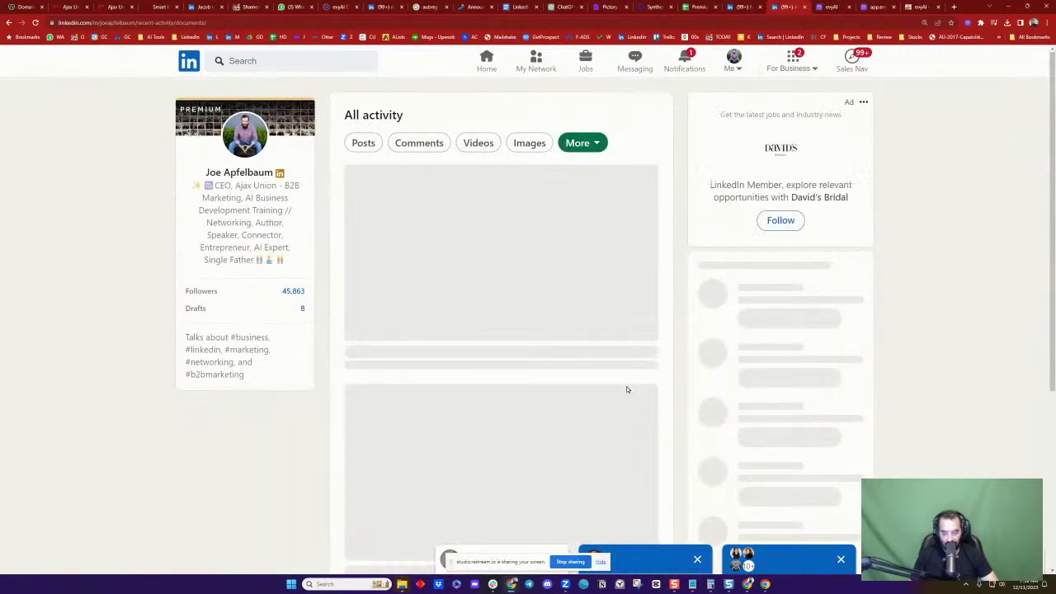
scroll(632, 387, "down", 1)
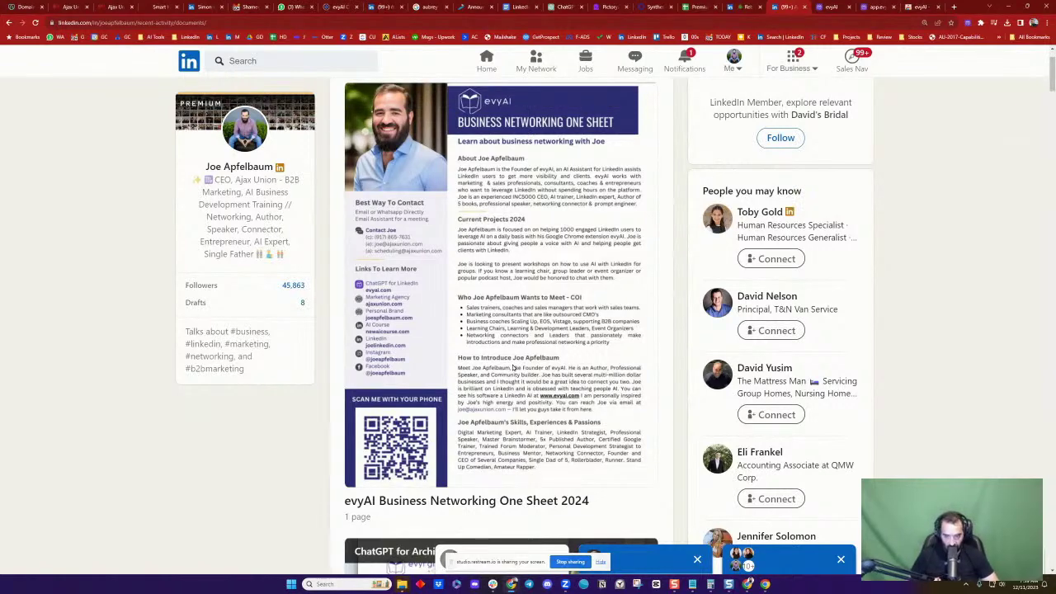
scroll(513, 367, "down", 3)
scroll(513, 367, "down", 10)
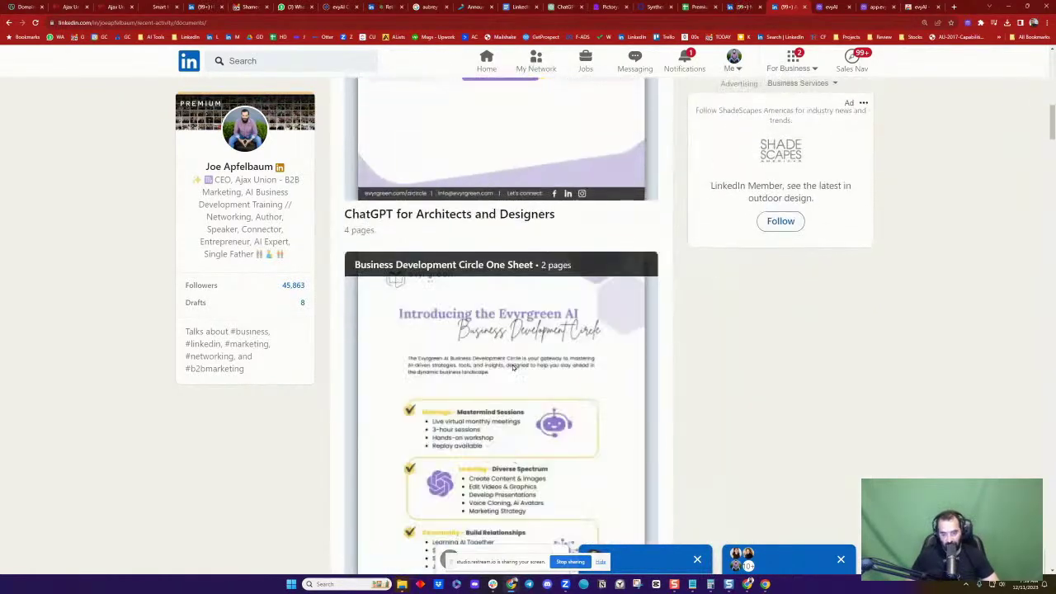
scroll(513, 367, "down", 10)
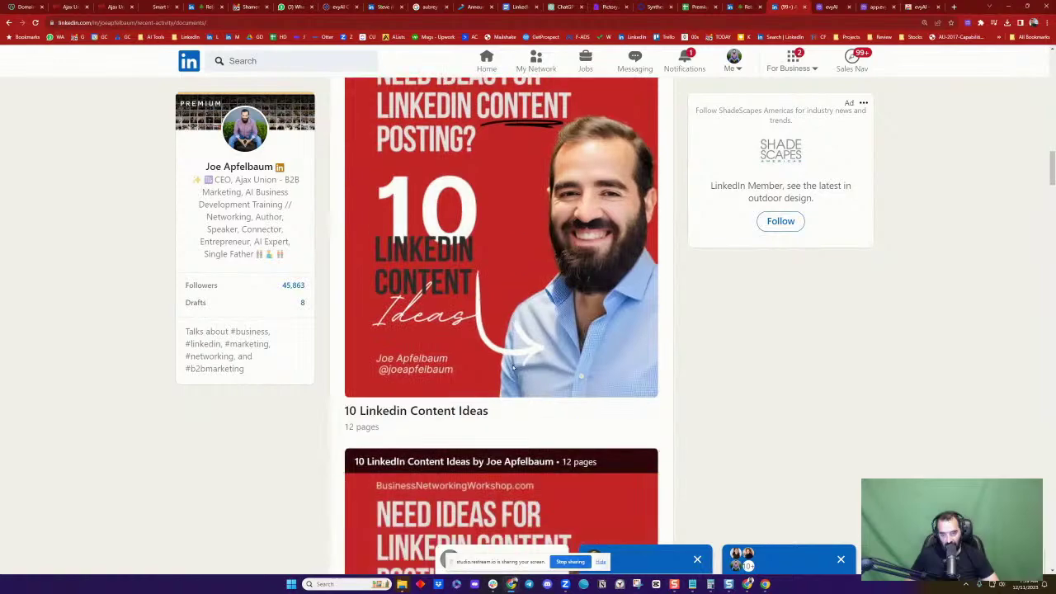
scroll(513, 369, "down", 10)
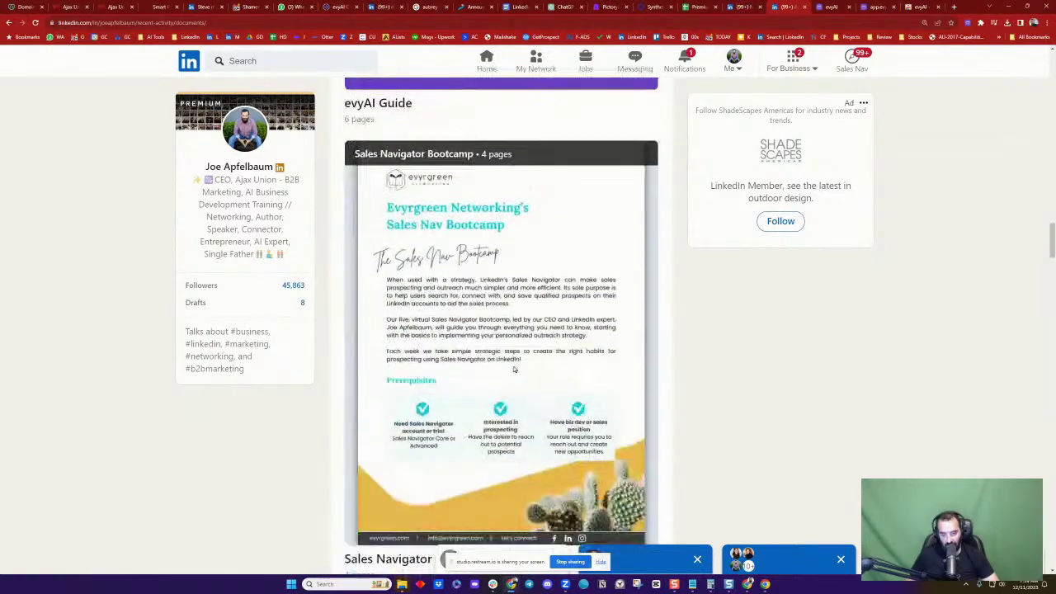
scroll(513, 369, "down", 10)
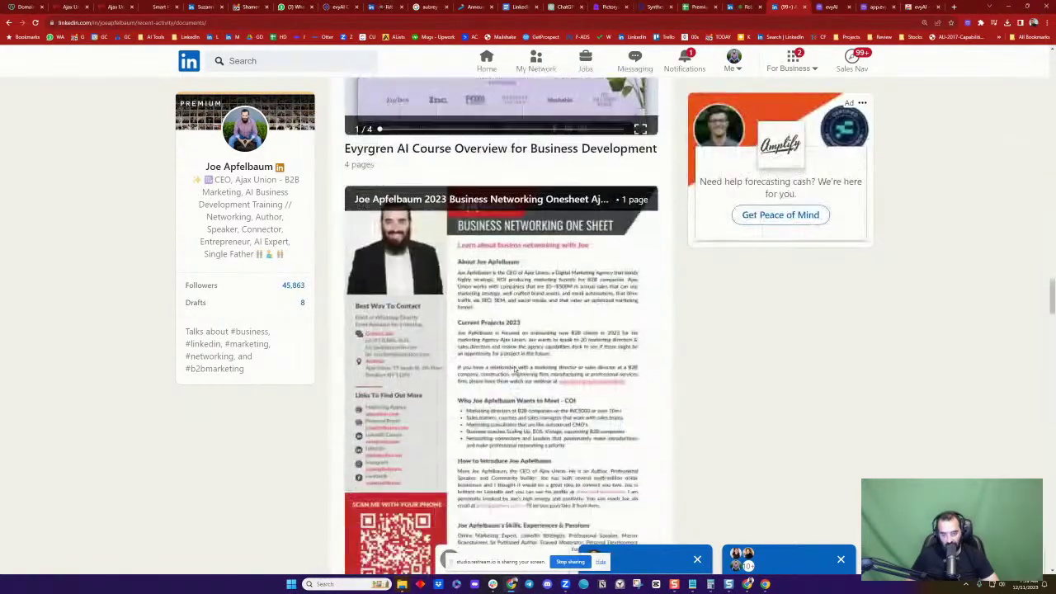
scroll(516, 370, "down", 10)
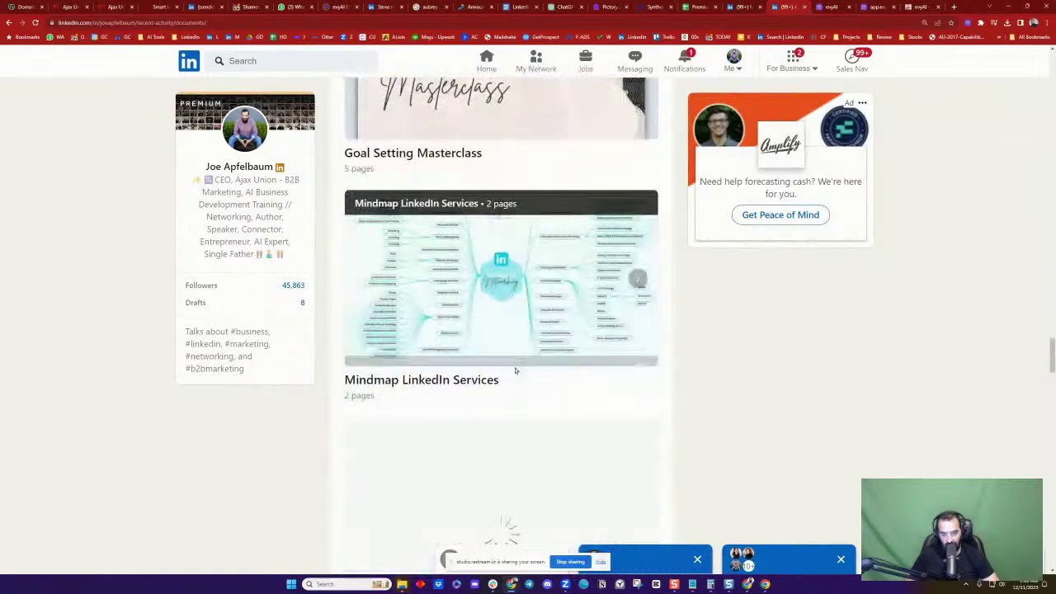
scroll(517, 370, "down", 10)
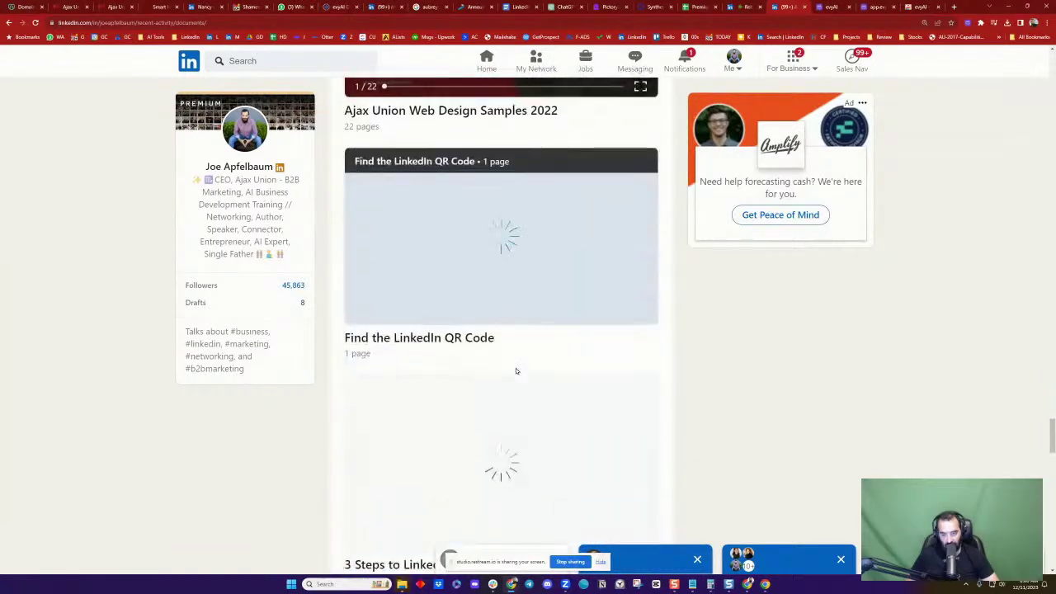
scroll(517, 370, "down", 1)
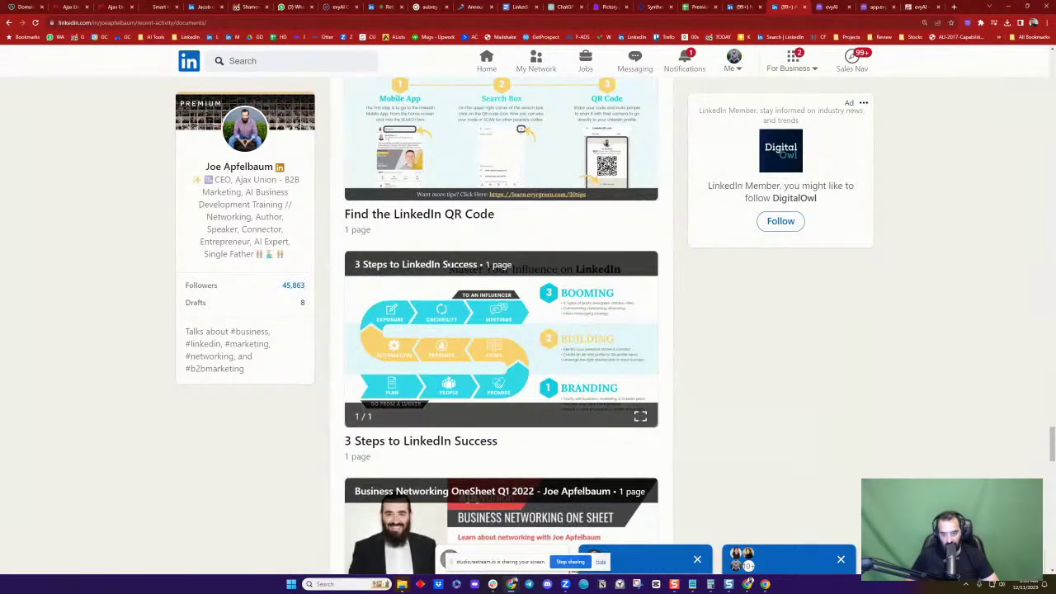
scroll(641, 417, "down", 1)
left_click(640, 371)
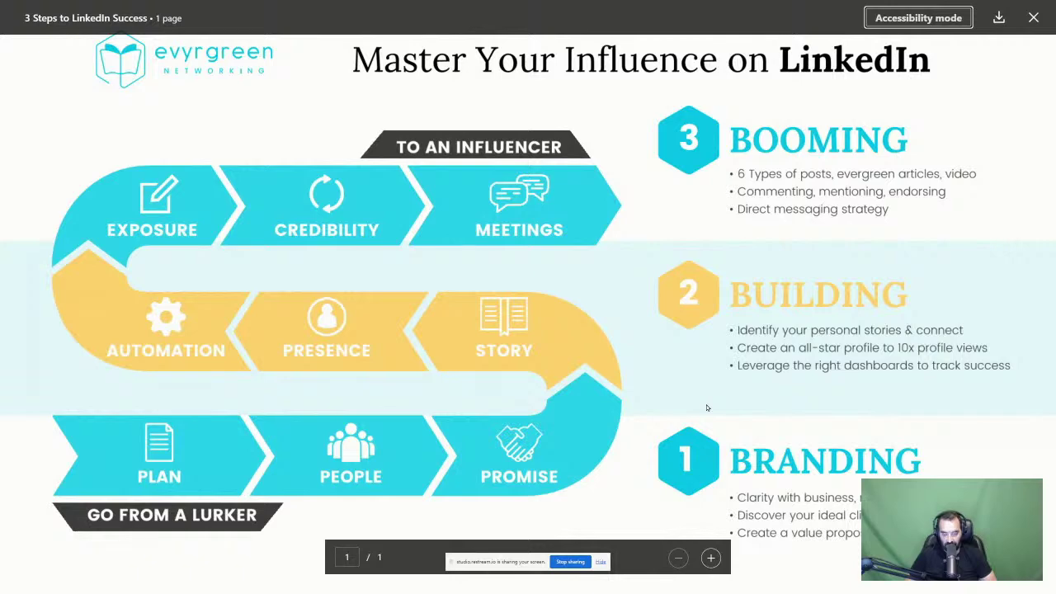
left_click(1033, 18)
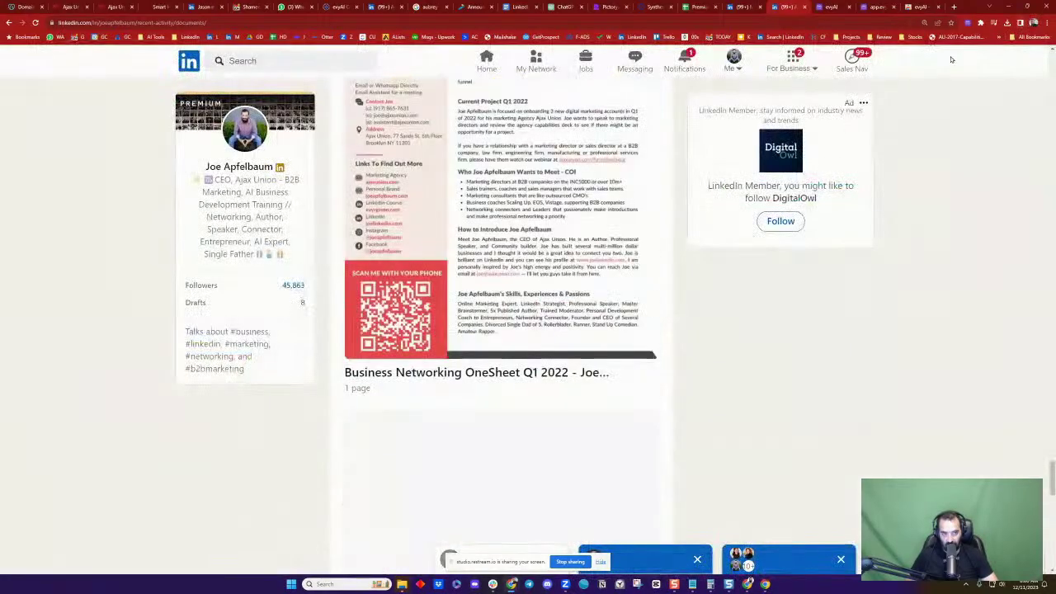
Pass through Notifications and the home feed, then bring the evyai.com homepage tab forward
left_click(687, 65)
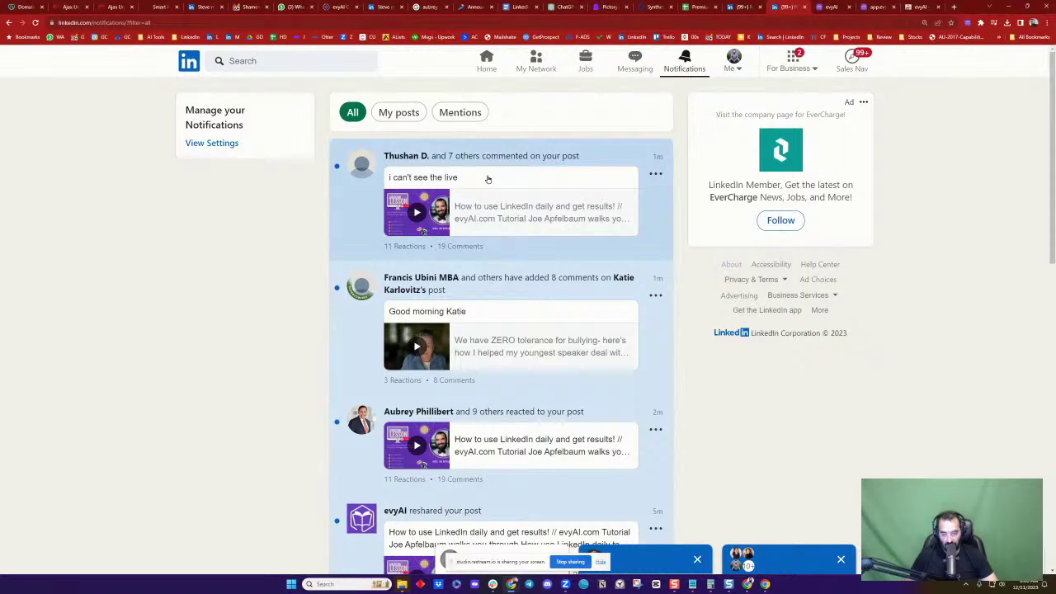
left_click(188, 61)
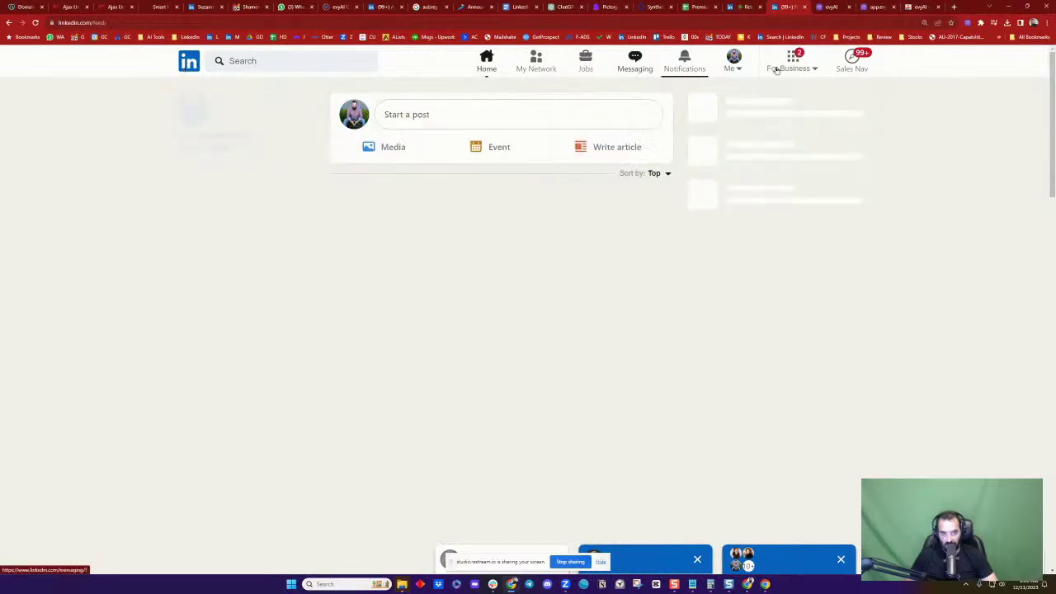
left_click(820, 6)
Load the evyai.com/upgrade pricing page from the address bar
left_click(231, 21)
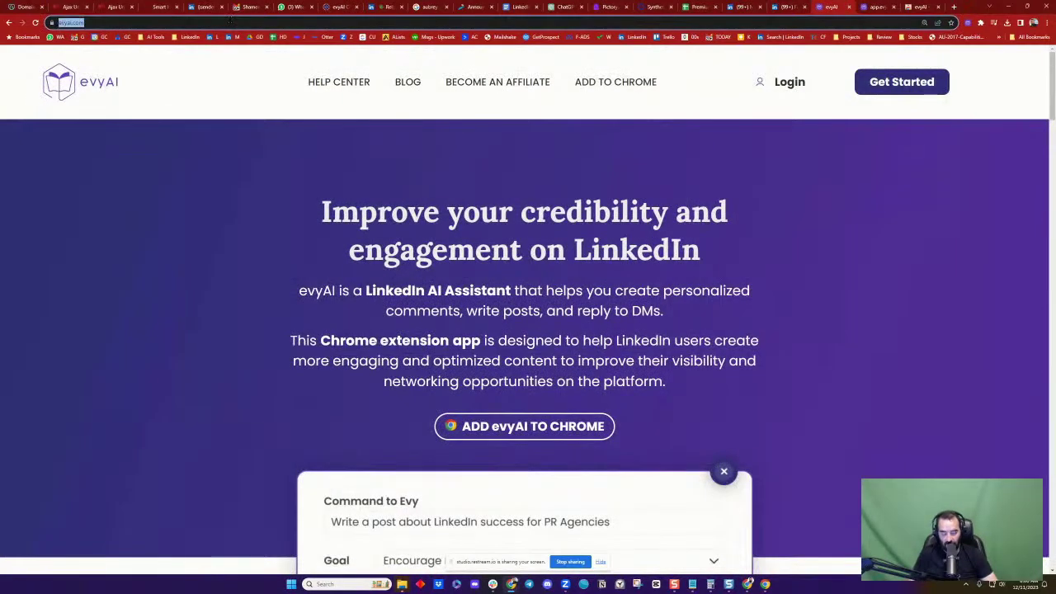
key("End")
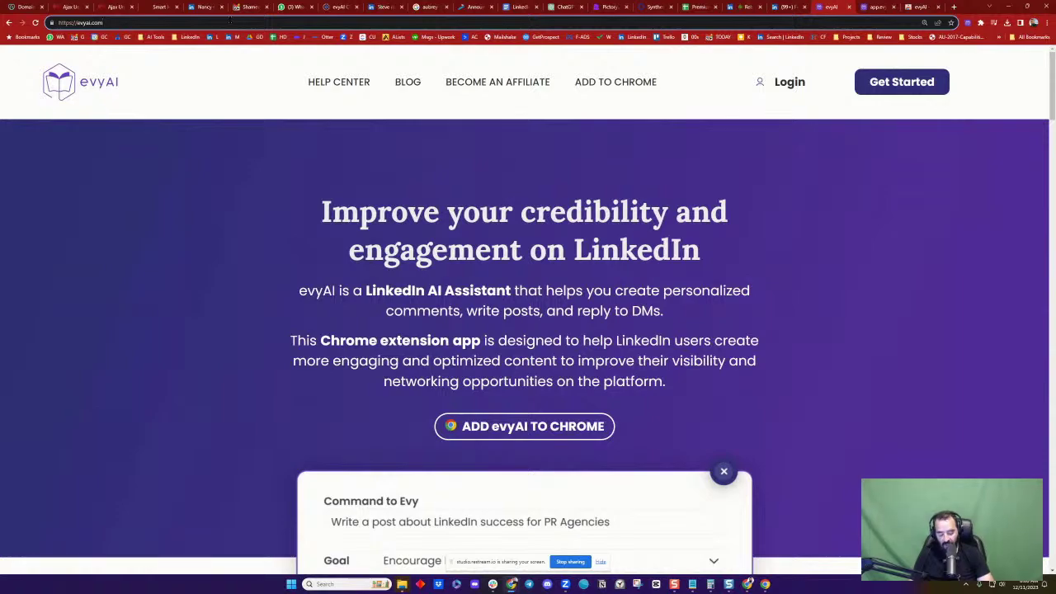
type("/")
key("Return")
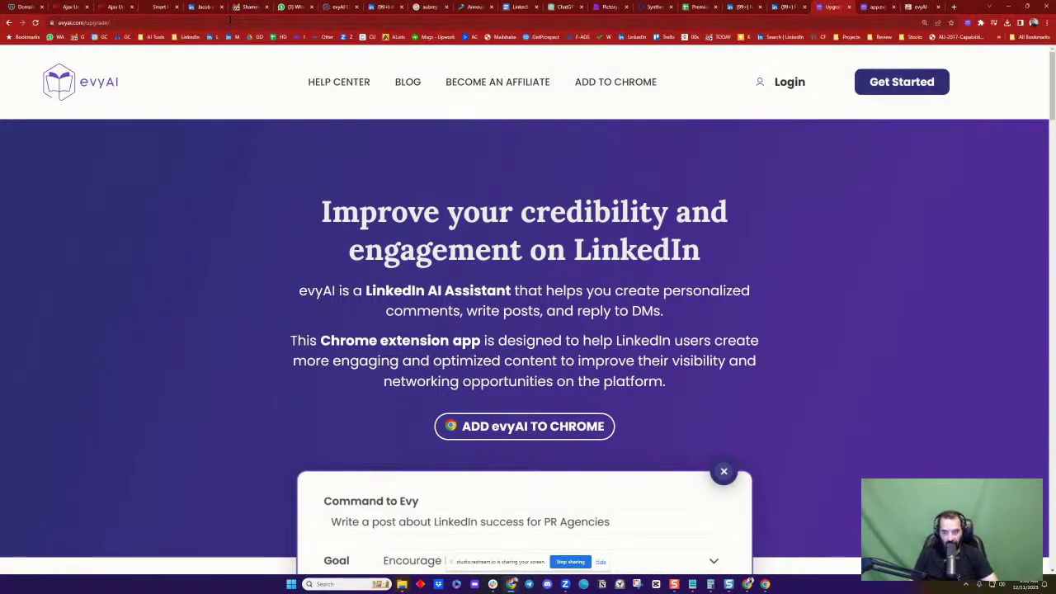
Review the Free, $29 monthly and $180 yearly plans, highlighting $180/year, then bring up the Restream preview
scroll(633, 223, "down", 2)
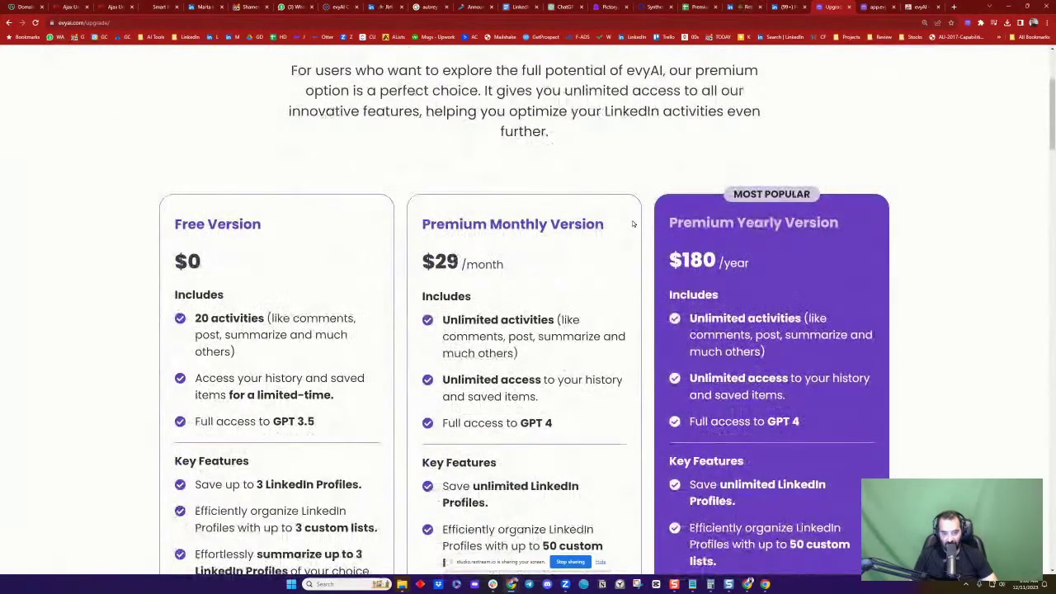
scroll(633, 223, "down", 1)
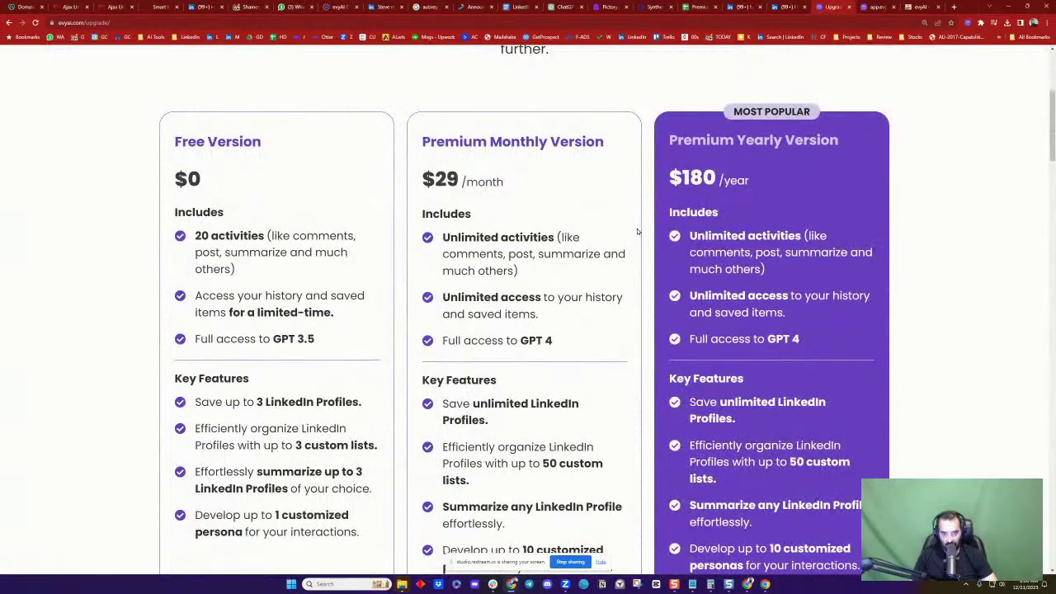
mouse_move(675, 172)
left_mouse_down()
mouse_move(749, 181)
mouse_move(670, 175)
left_mouse_up()
left_click(752, 180)
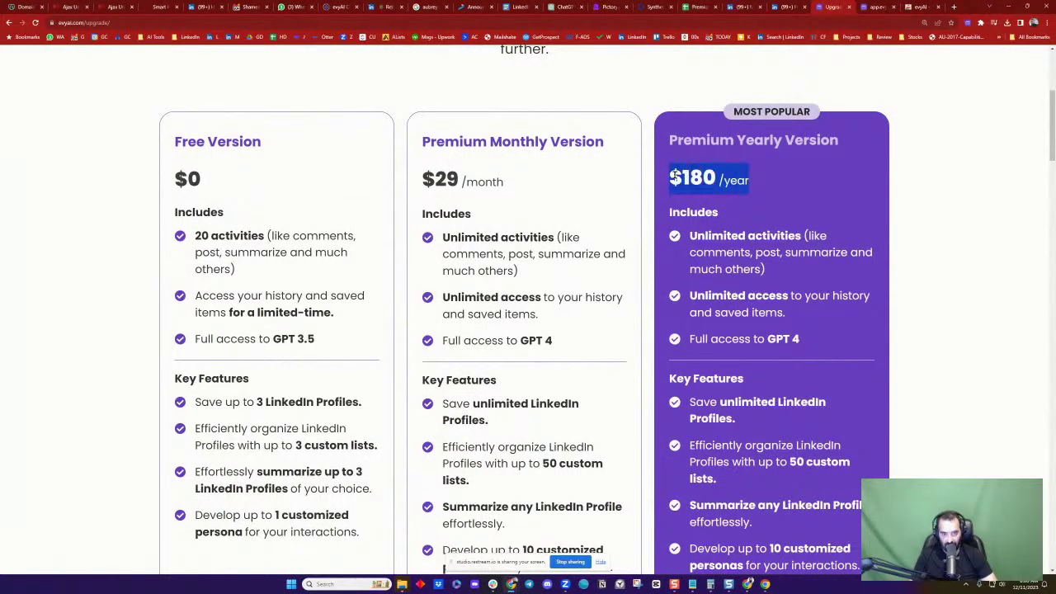
scroll(660, 179, "down", 1)
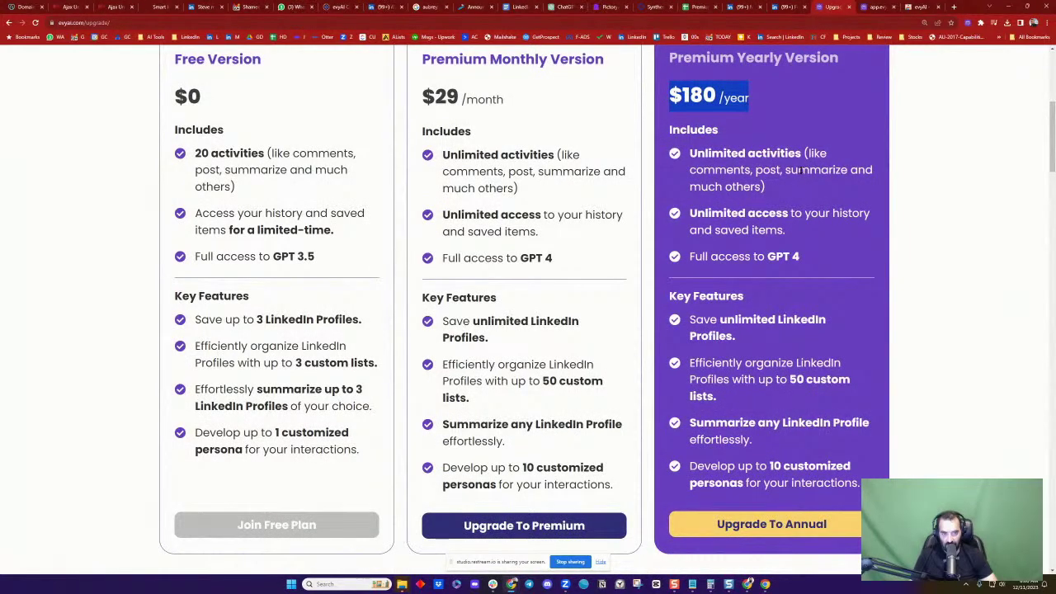
scroll(799, 235, "up", 2)
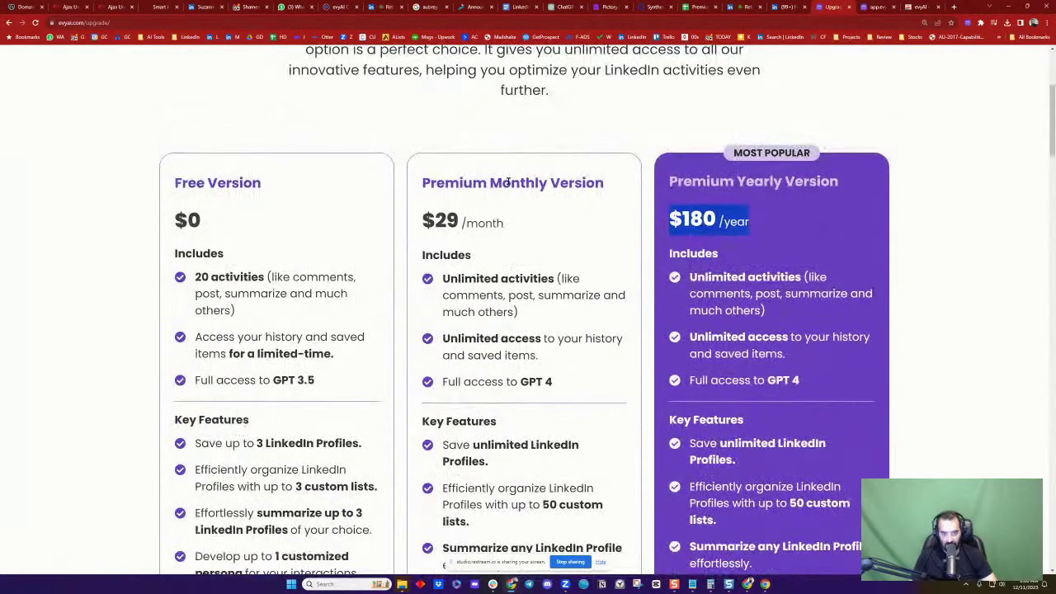
left_click(598, 139)
scroll(573, 156, "down", 1)
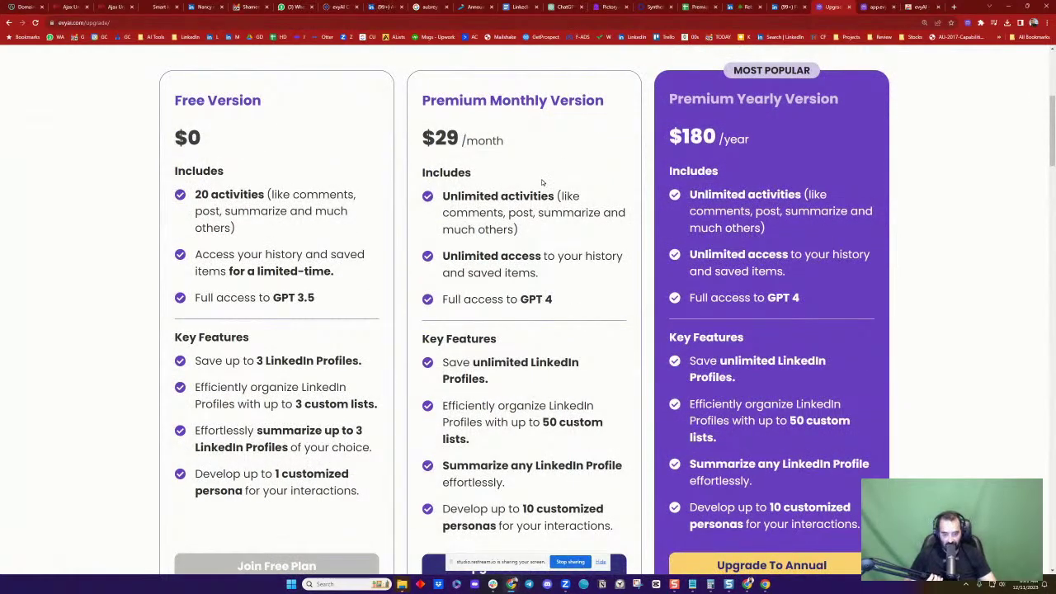
scroll(543, 183, "up", 2)
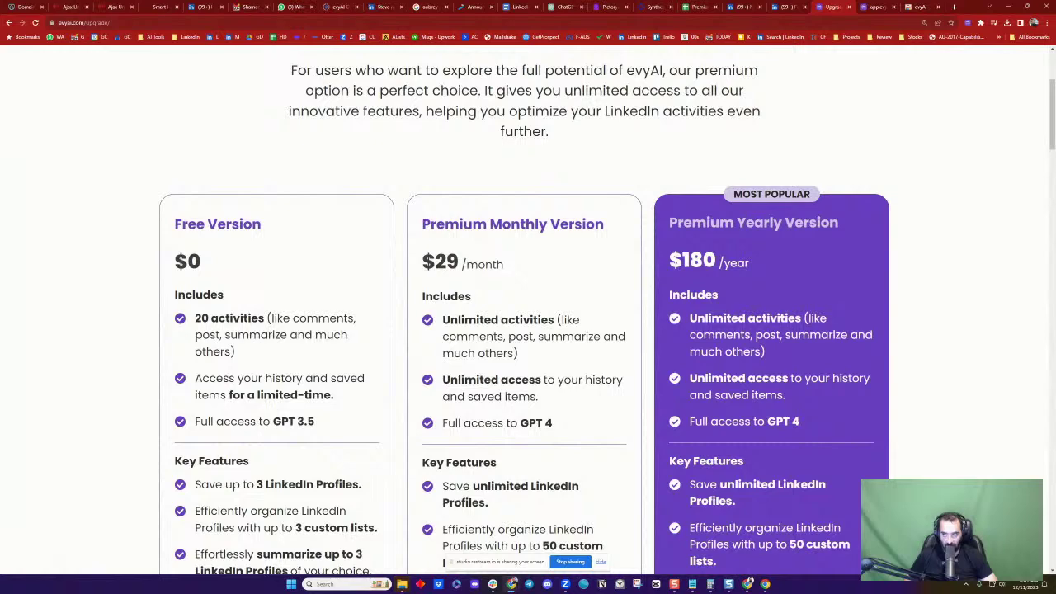
key("alt+Tab")
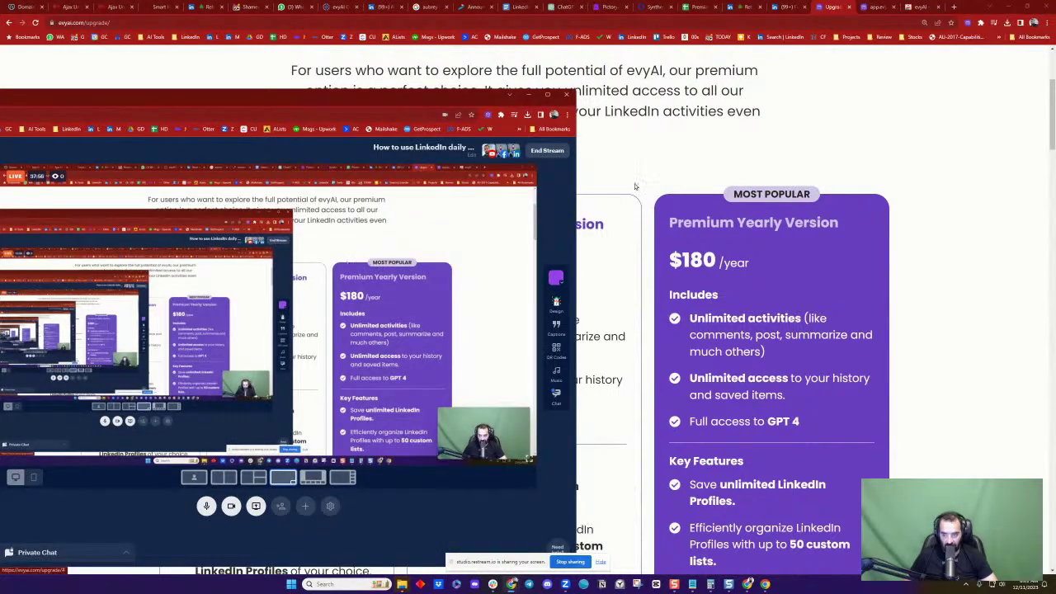